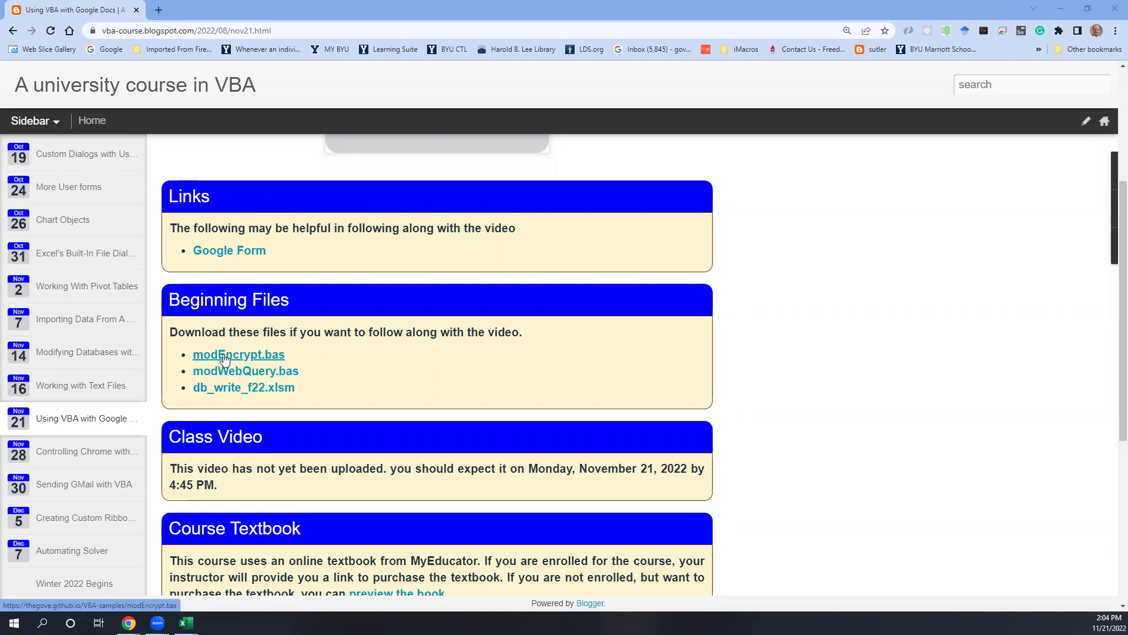
Download modWebQuery.bas and modEncrypt.bas, then open the course's linked Google Form in a new tab
click(264, 375)
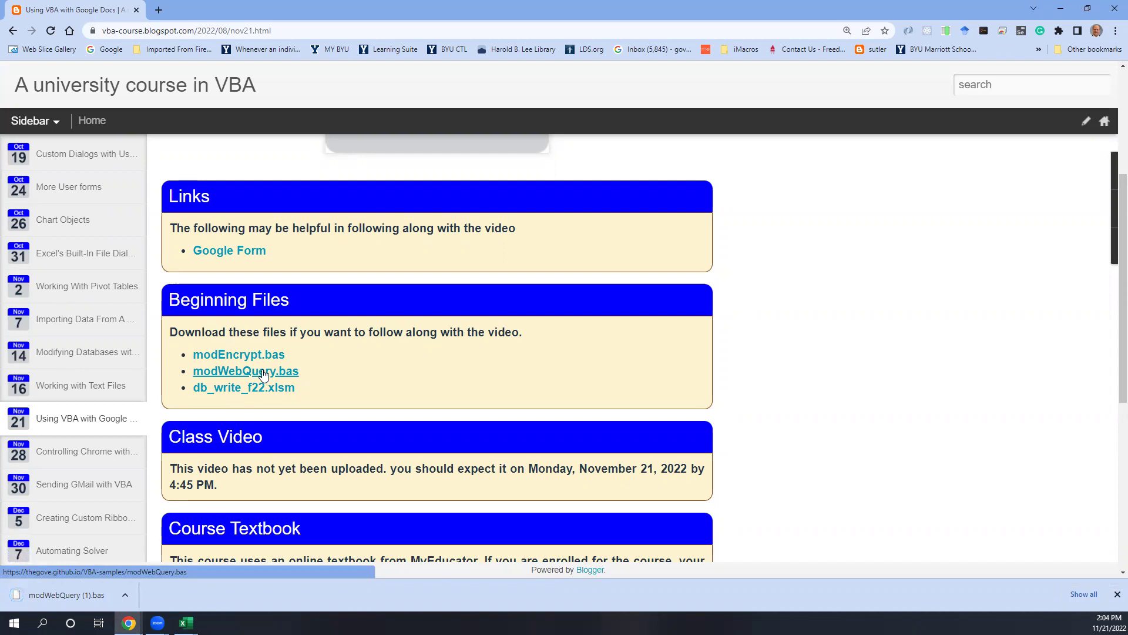
click(242, 359)
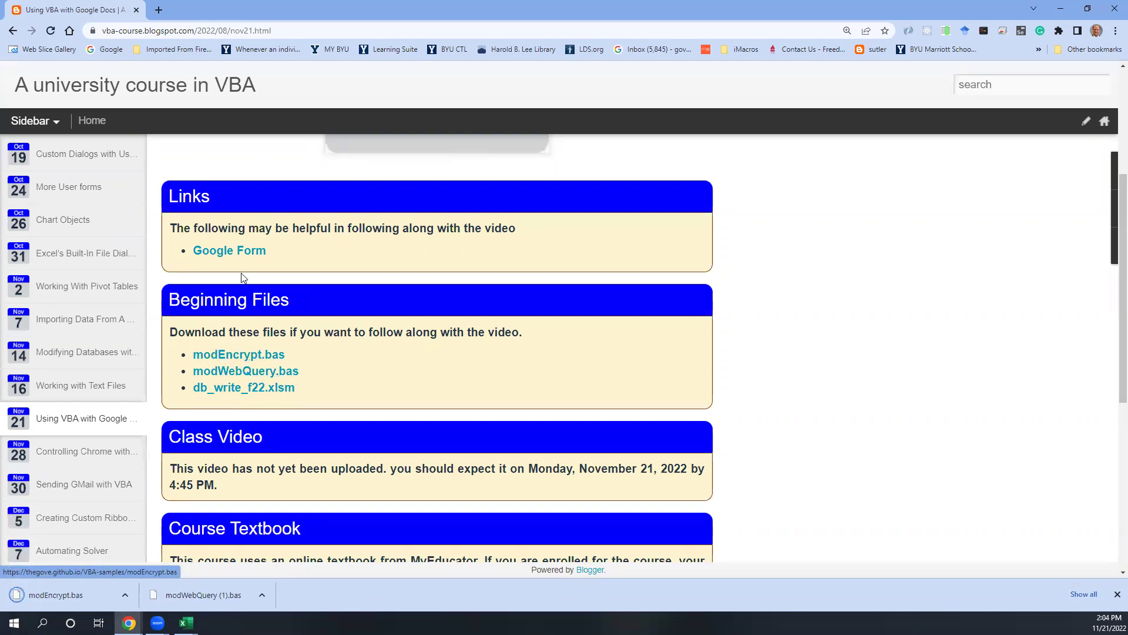
click(252, 250)
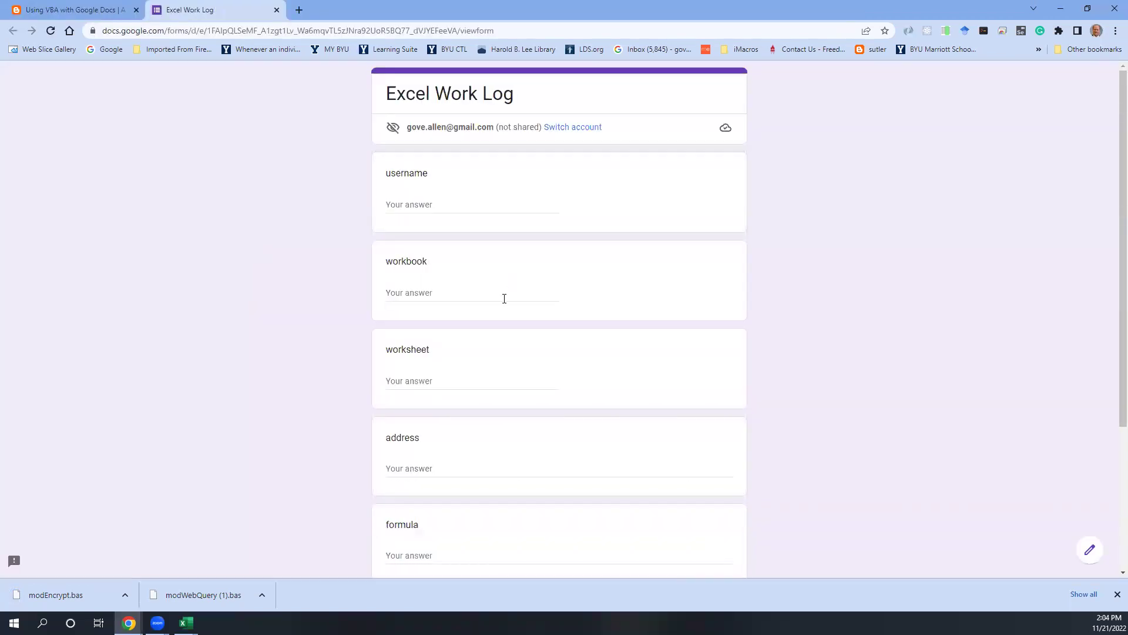
scroll(494, 309, down, 3)
scroll(494, 308, up, 3)
key(ctrl+plus)
key(ctrl+plus)
key(ctrl+plus)
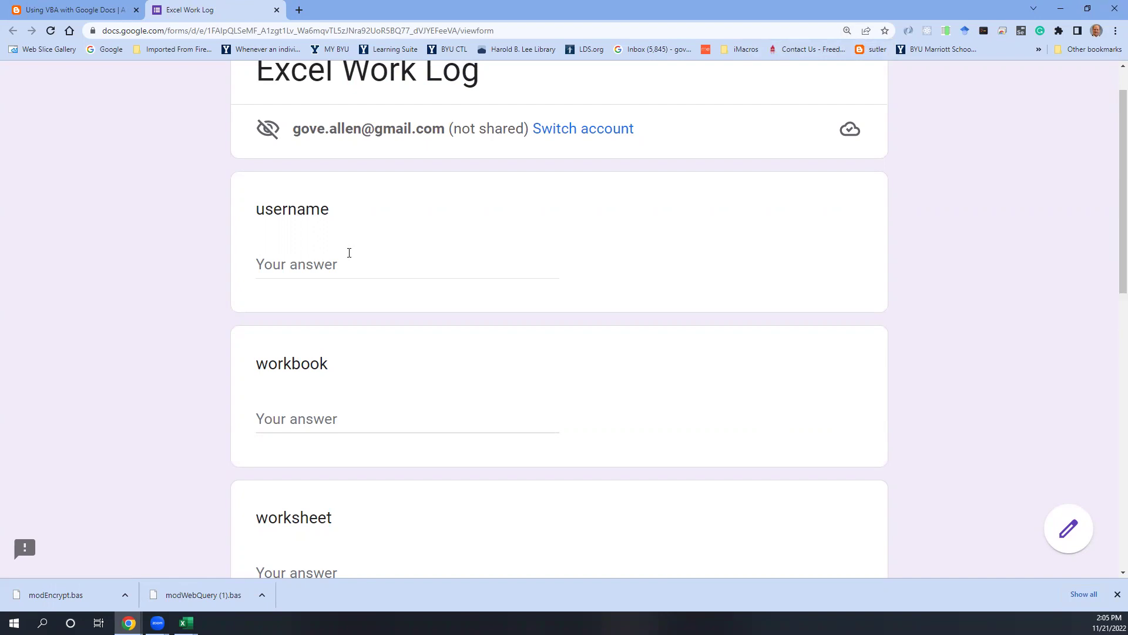
In a fresh tab, go to Google Drive and create a new blank Google Form
click(300, 12)
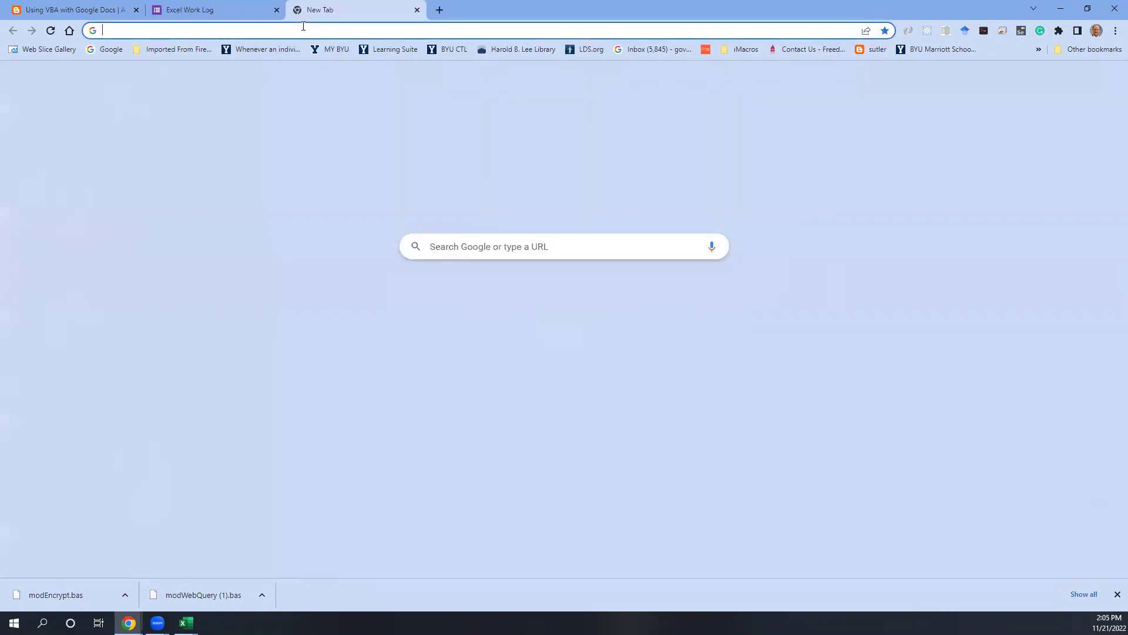
text(drive)
key(Return)
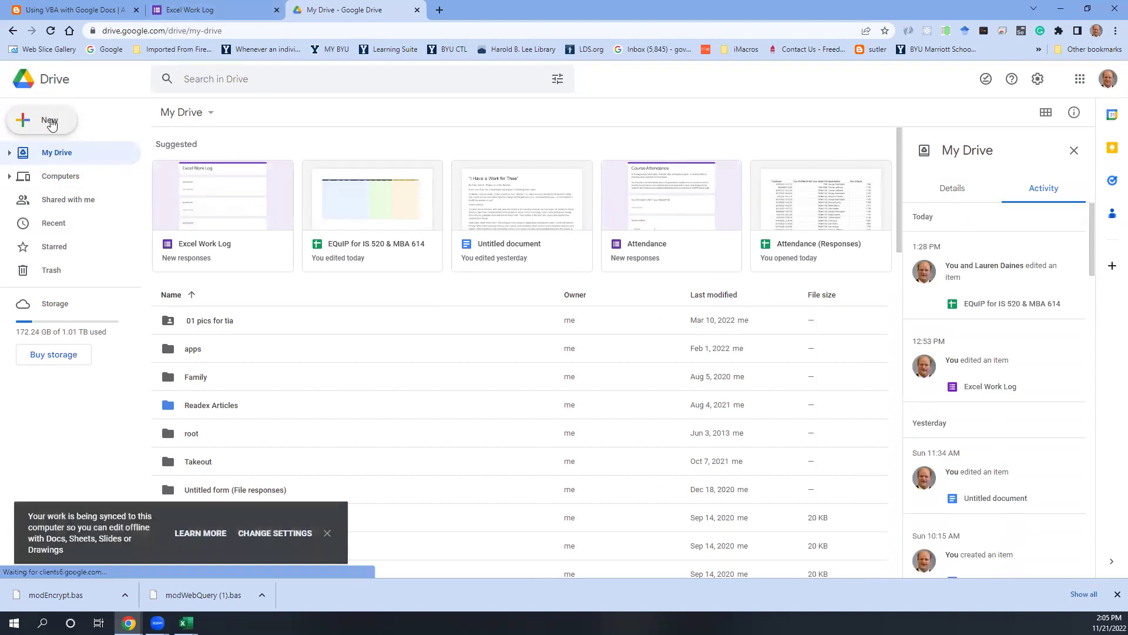
click(51, 124)
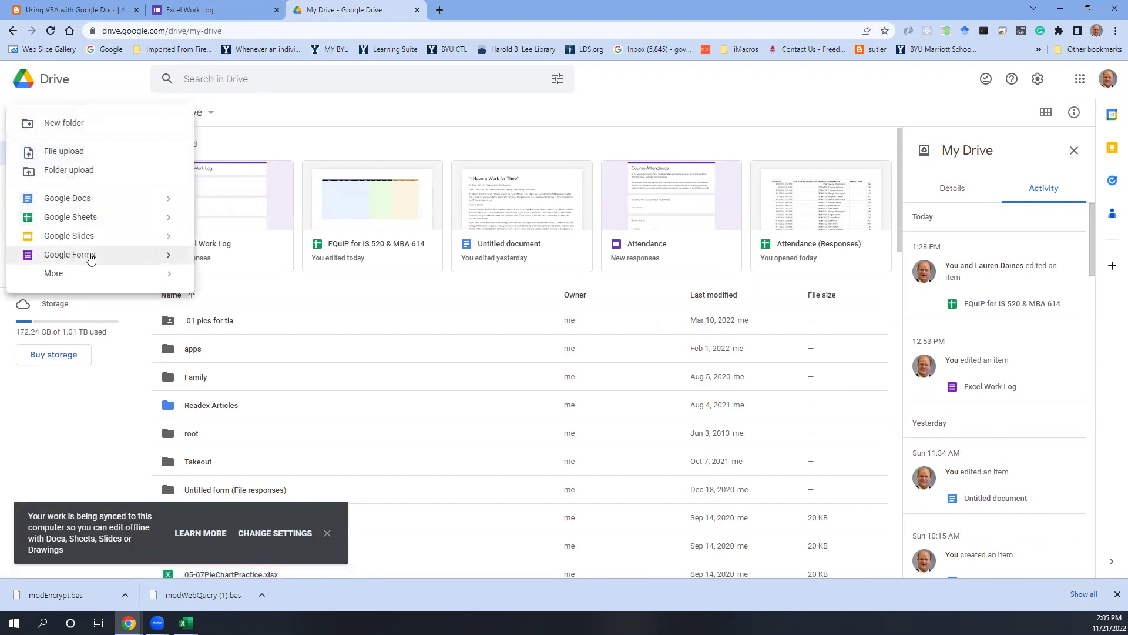
click(94, 254)
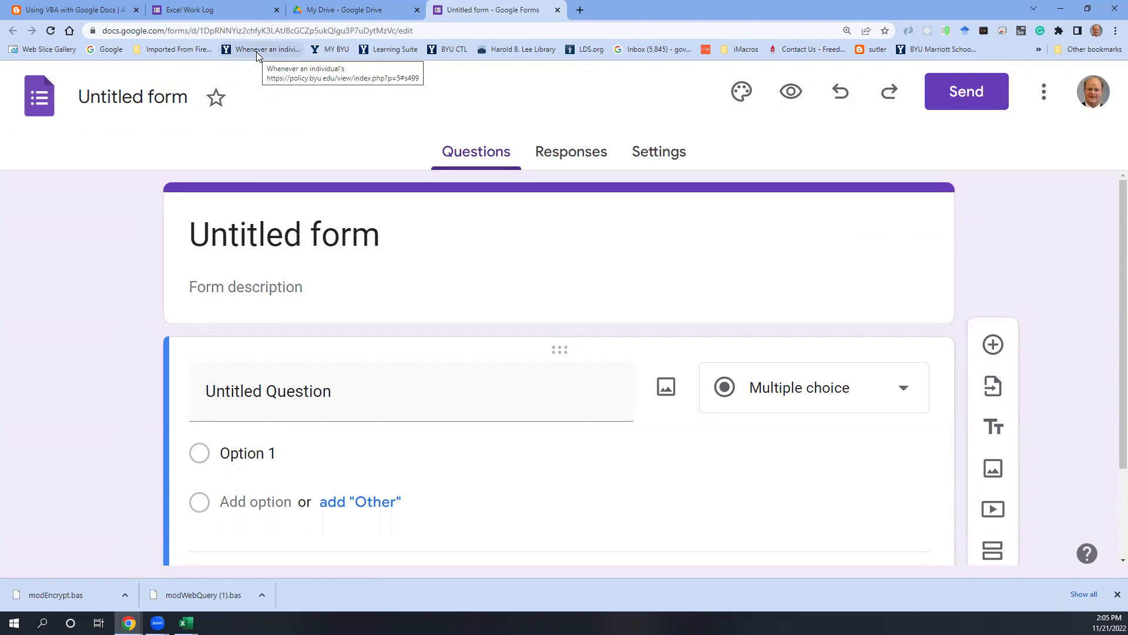
Scroll through the existing Excel Work Log form to review its questions
click(231, 9)
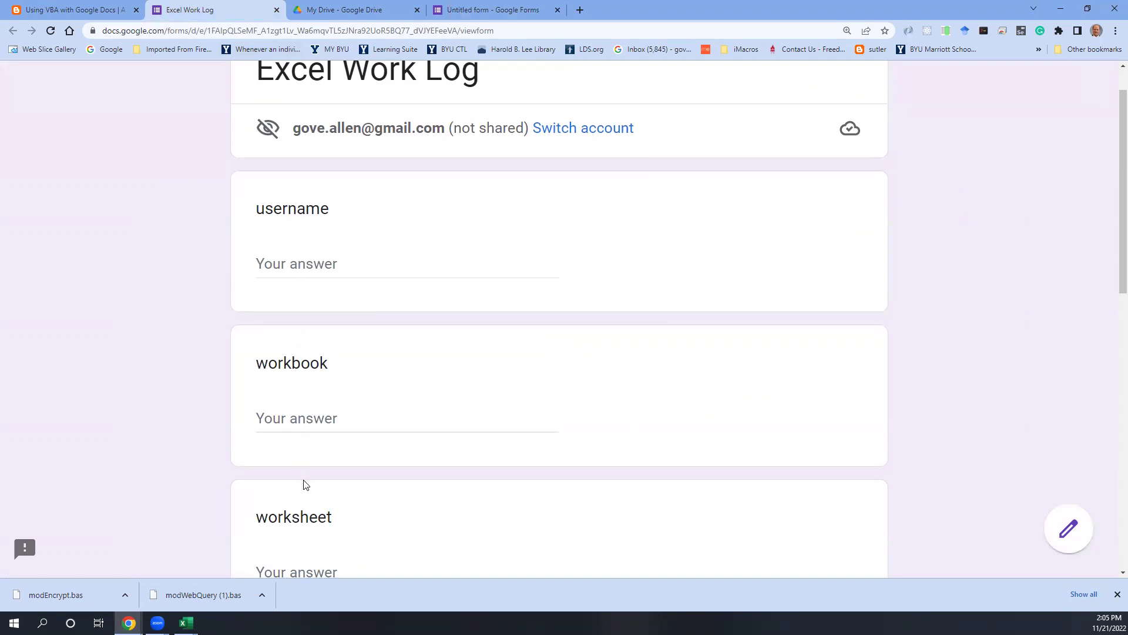
scroll(304, 485, down, 8)
scroll(306, 488, down, 4)
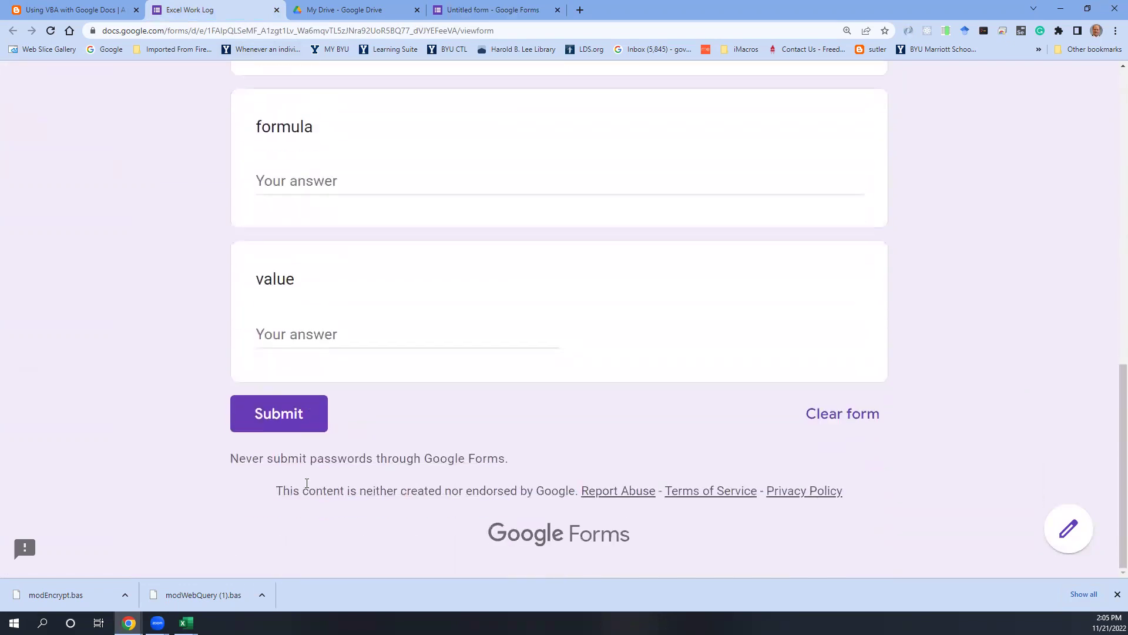
scroll(306, 483, up, 8)
scroll(304, 480, up, 4)
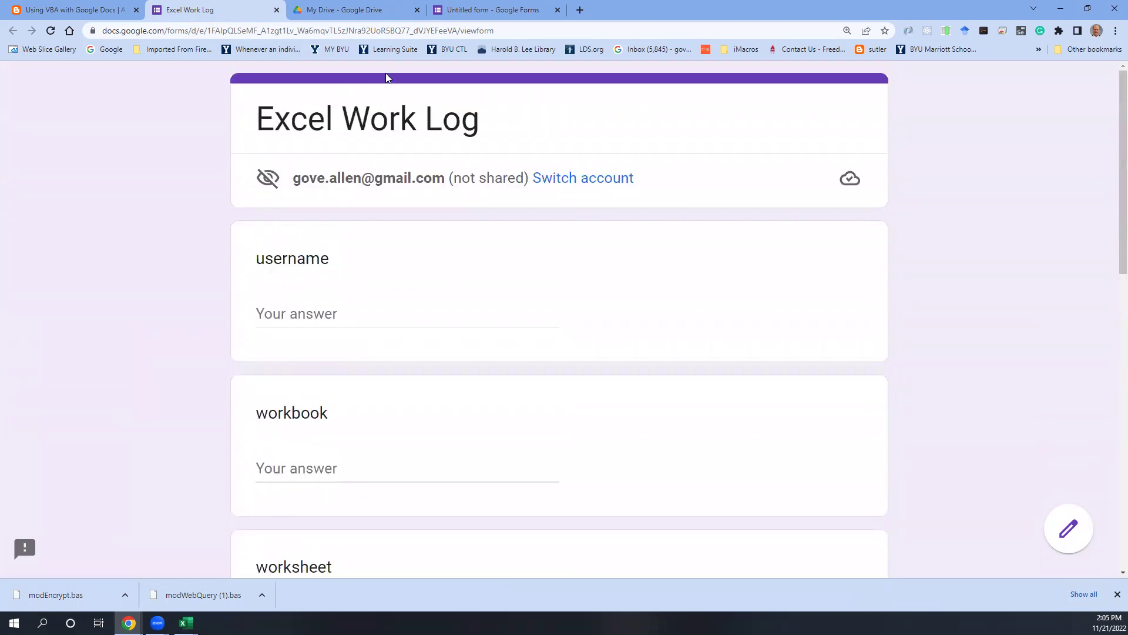
Title the new form's first question 'username'
click(465, 9)
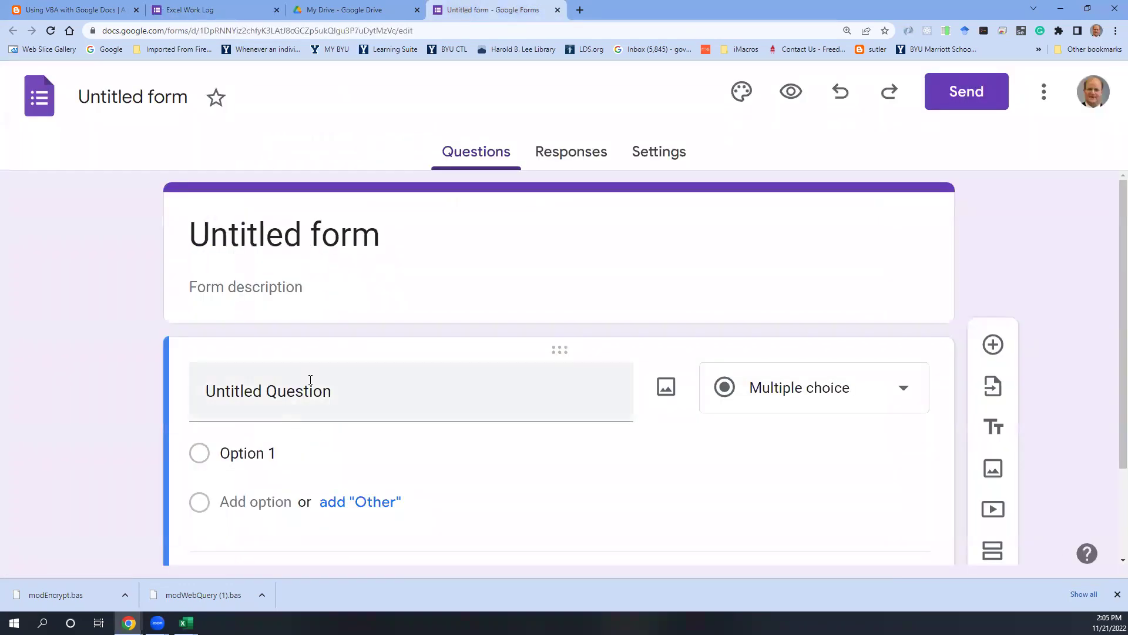
click(357, 387)
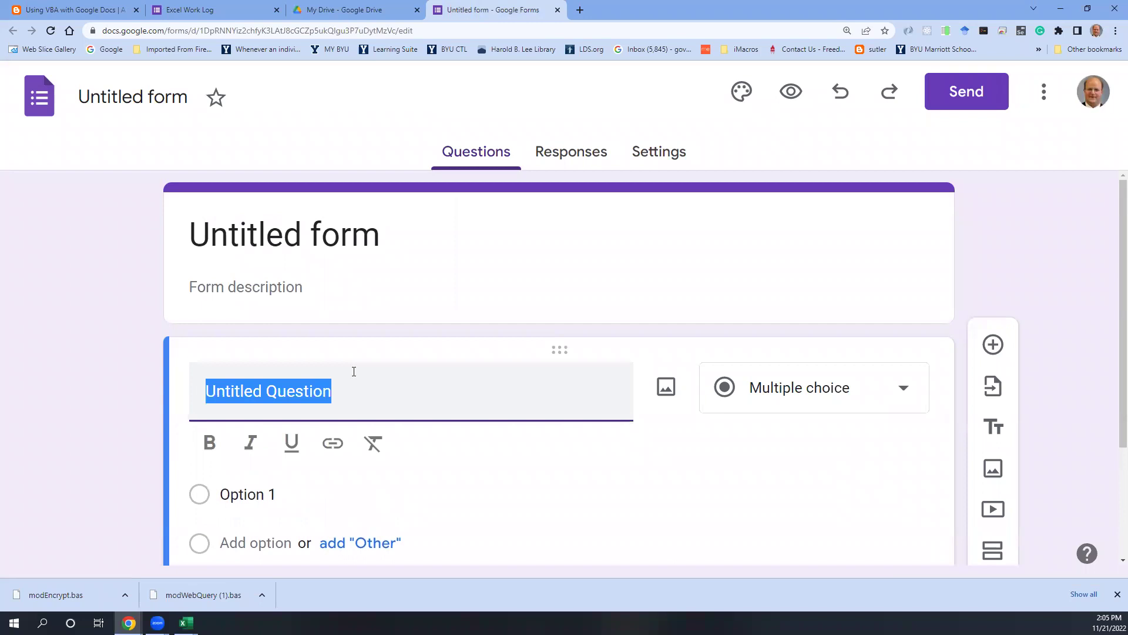
text(username)
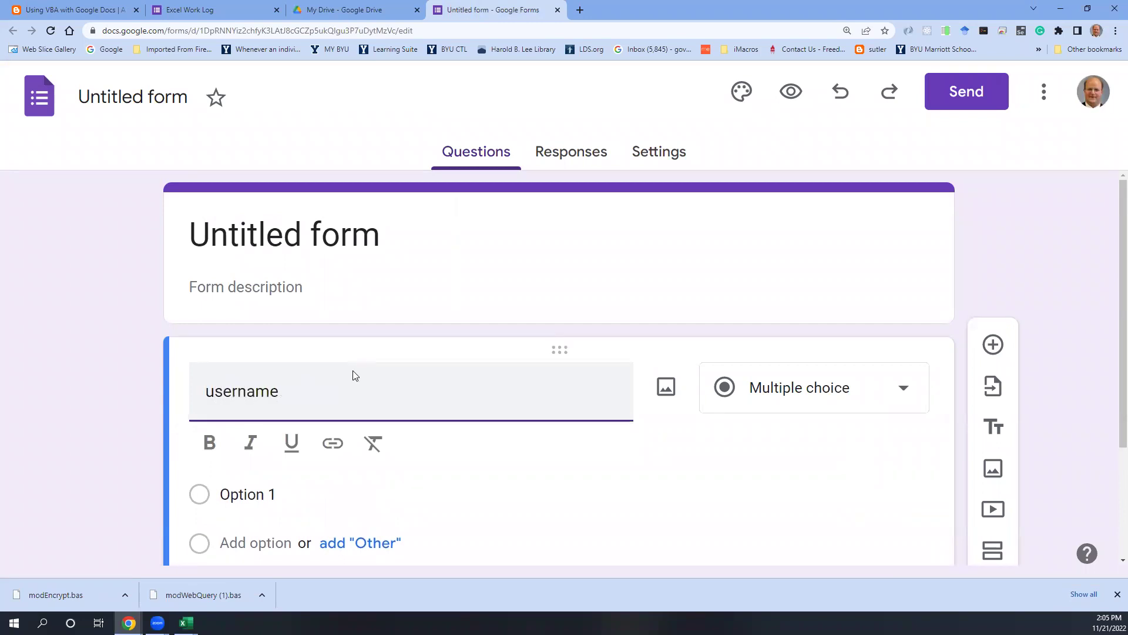
scroll(624, 450, down, 2)
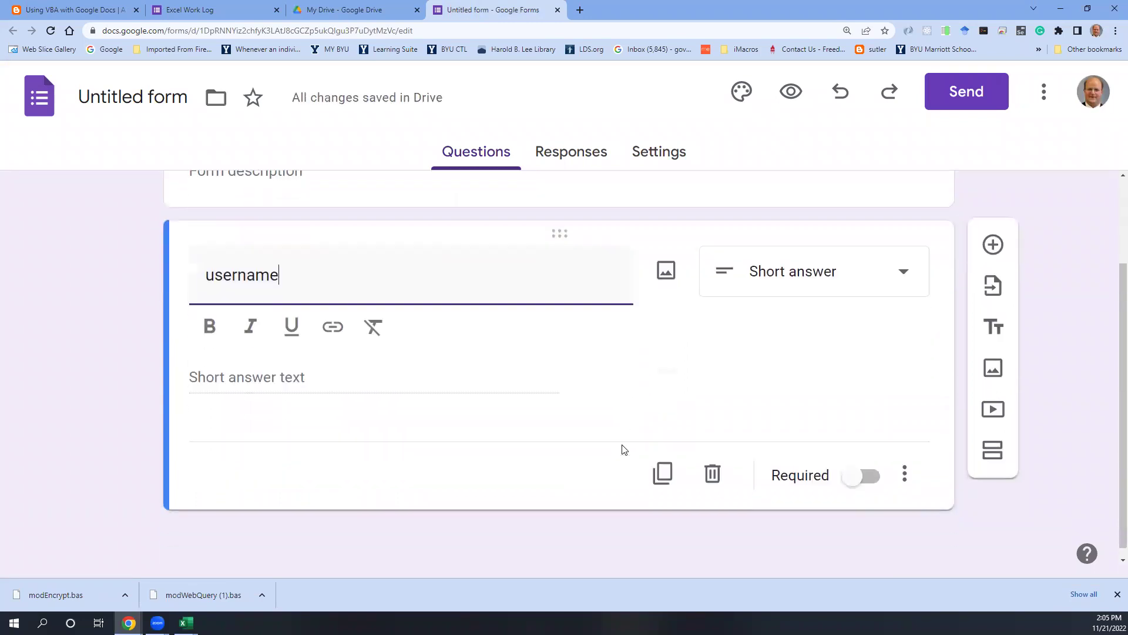
Duplicate the username question five times
click(662, 468)
click(664, 474)
click(665, 474)
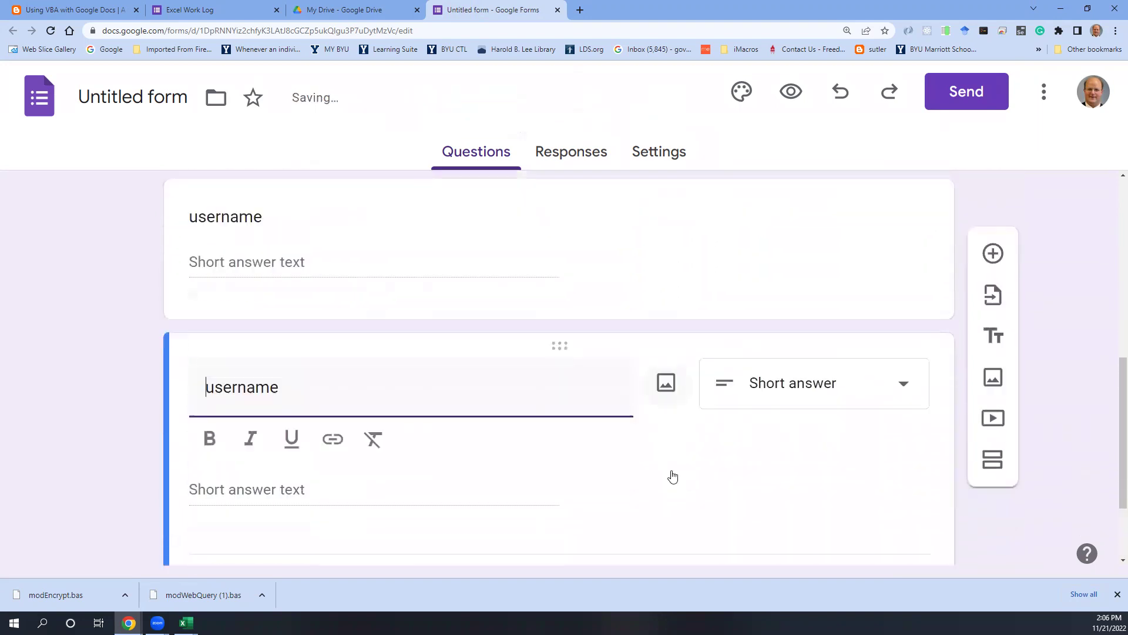
click(664, 473)
click(669, 475)
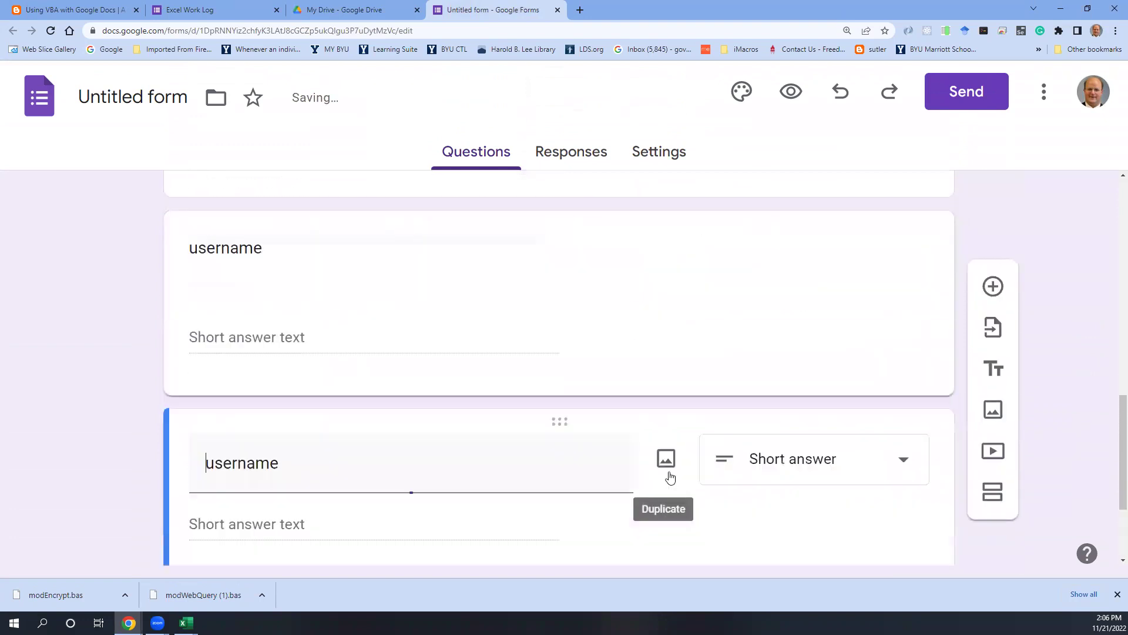
scroll(629, 529, up, 15)
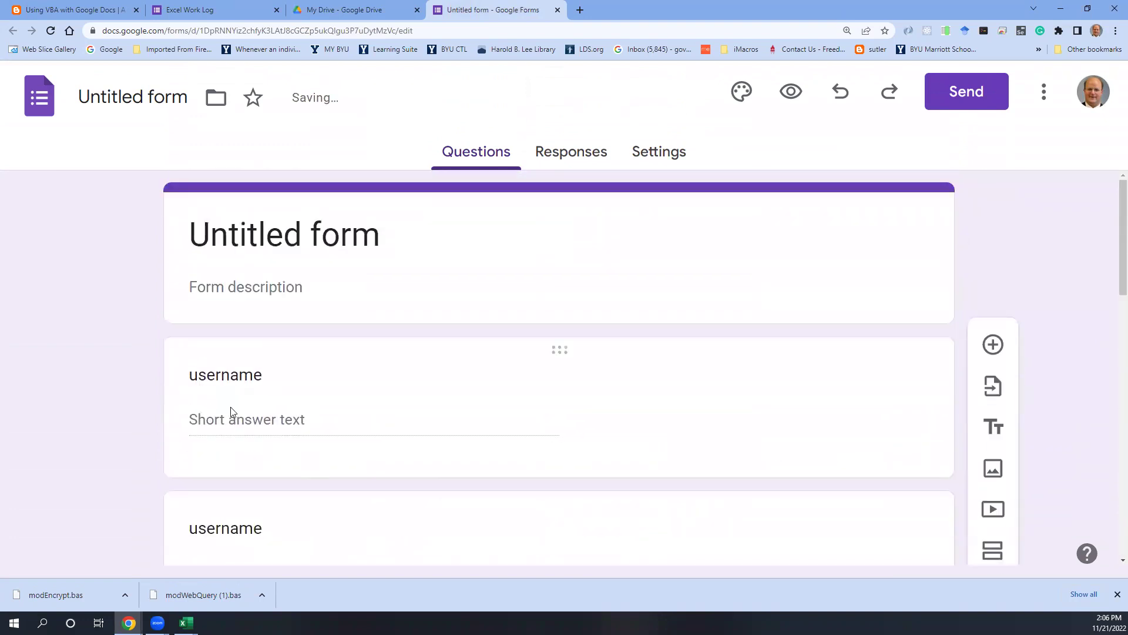
scroll(262, 501, down, 2)
Retitle the first question 'USERNAME', checking the Excel Work Log field names
click(270, 407)
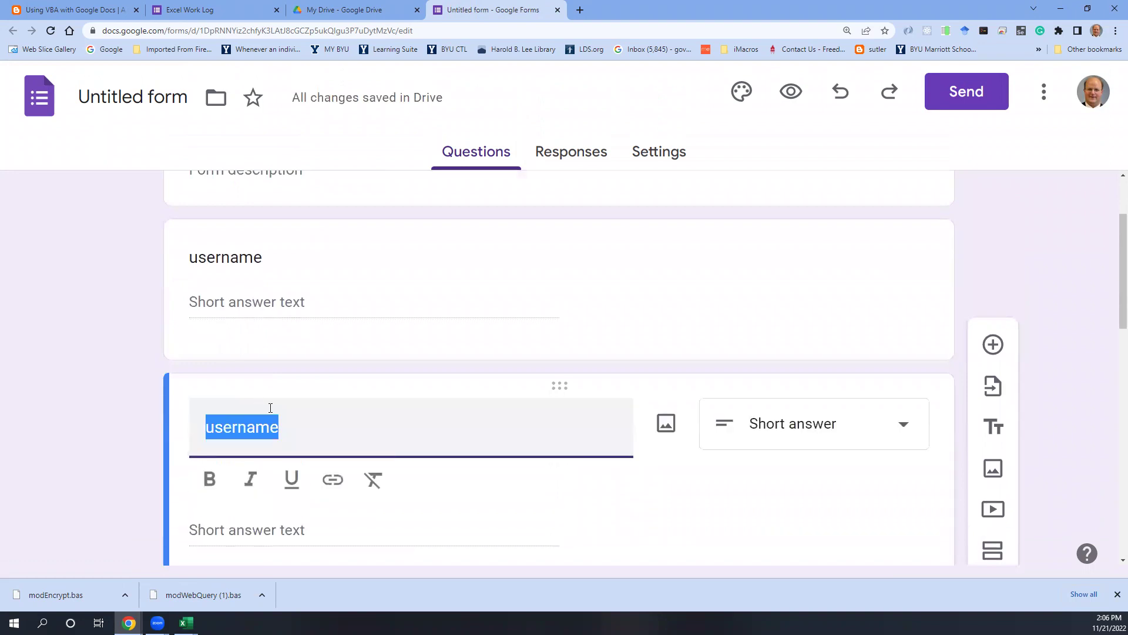
click(267, 253)
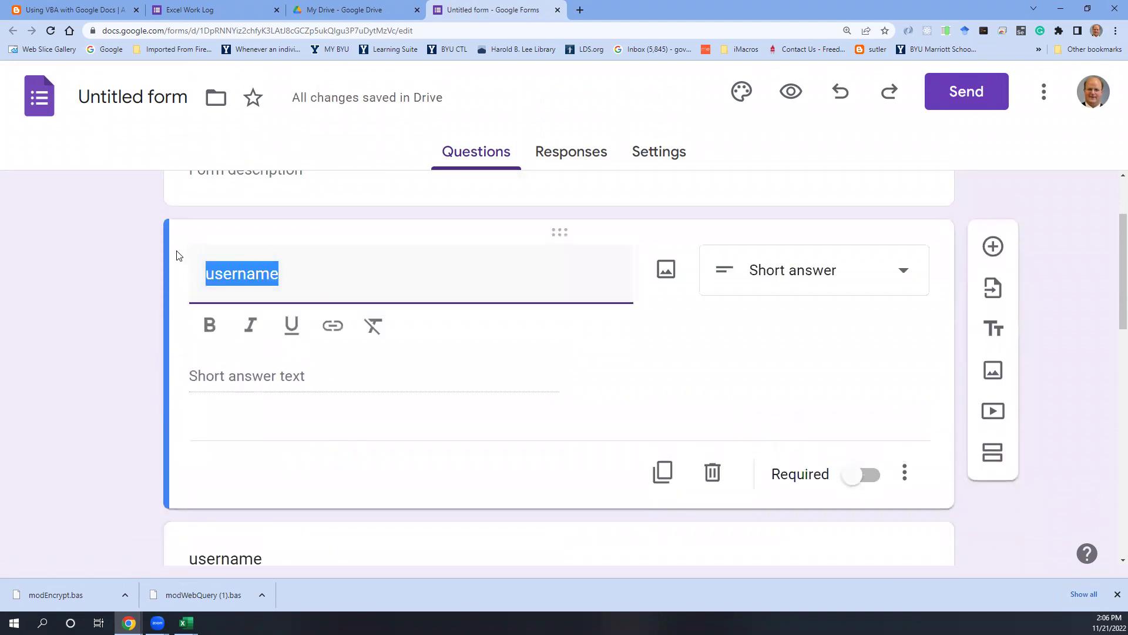
text(USERNAME)
scroll(276, 437, down, 2)
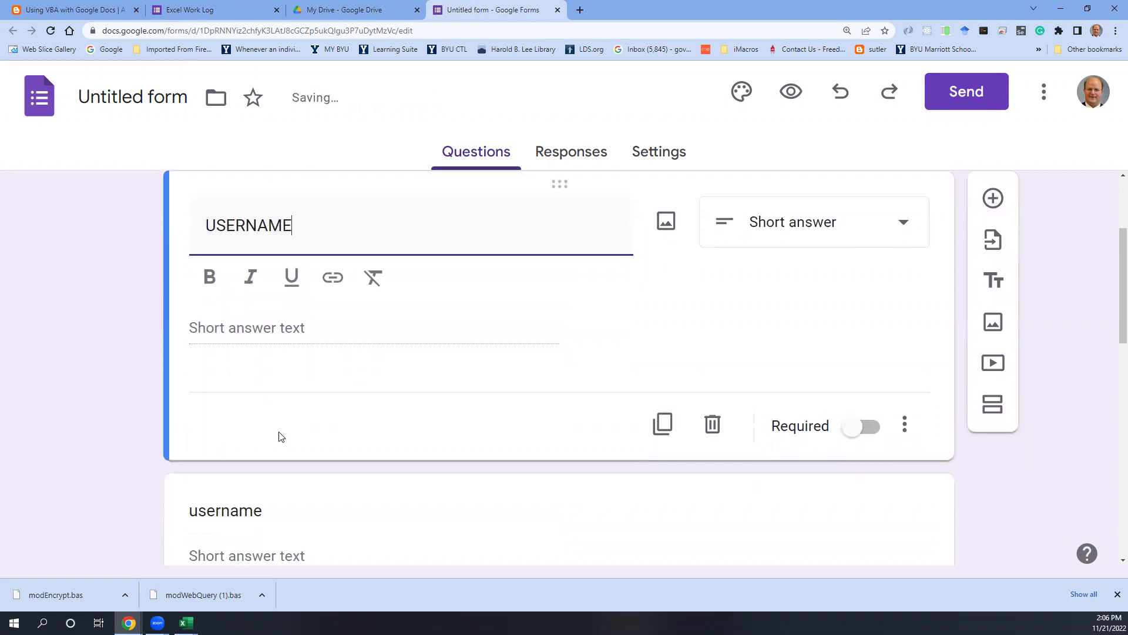
click(294, 440)
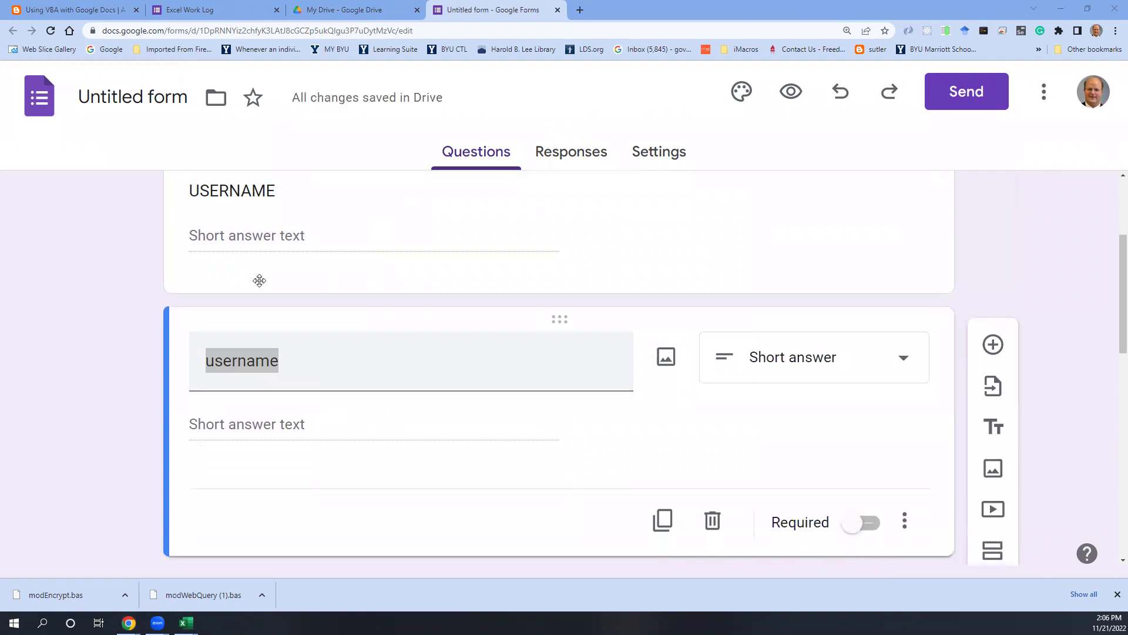
click(189, 10)
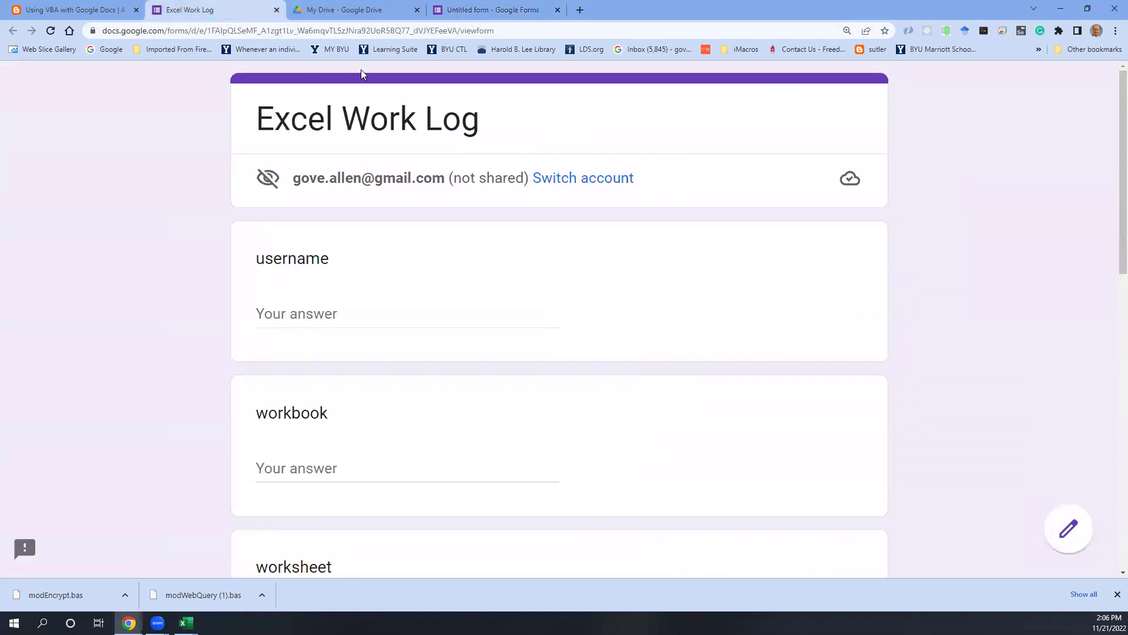
click(466, 10)
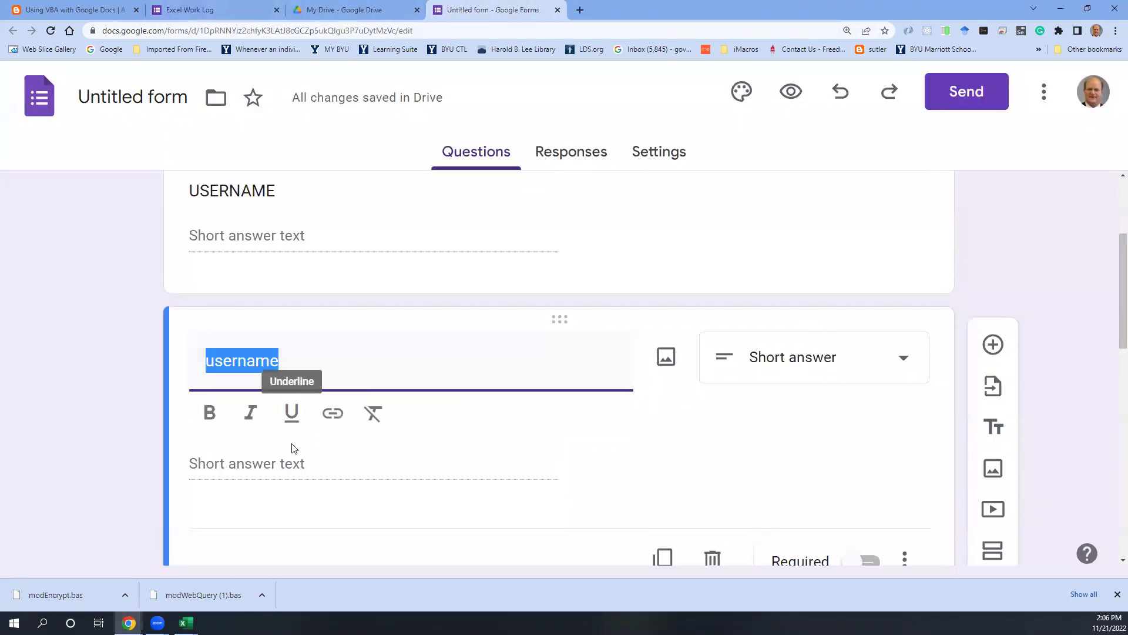
scroll(291, 458, down, 3)
click(247, 413)
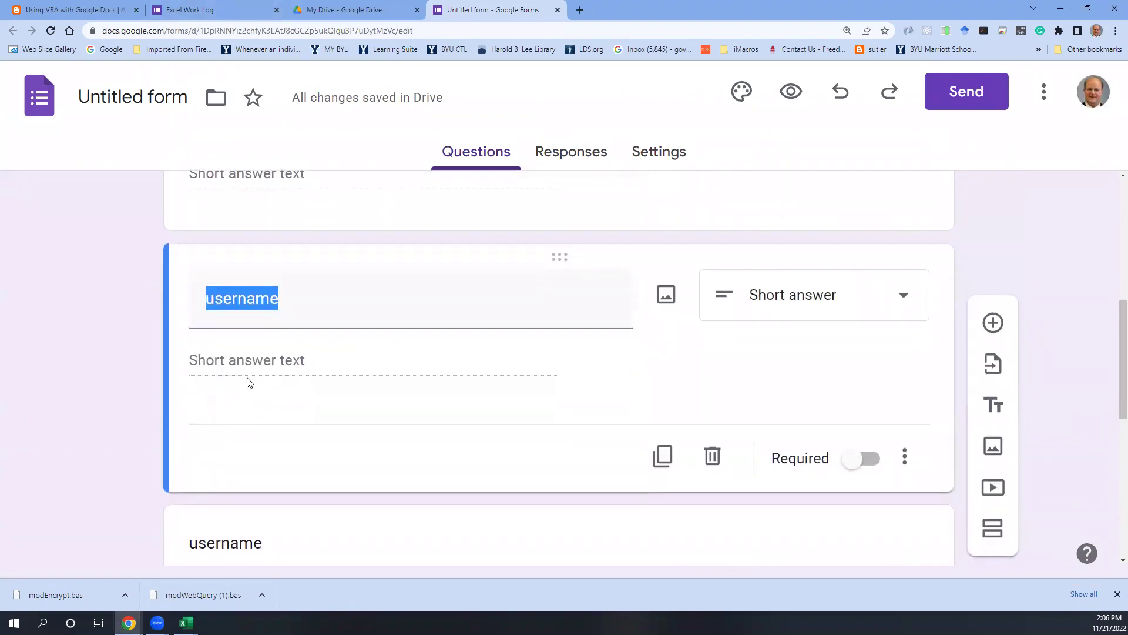
Retitle the next three copies WORKBOOK, SHEET and ADDRESS
double_click(251, 298)
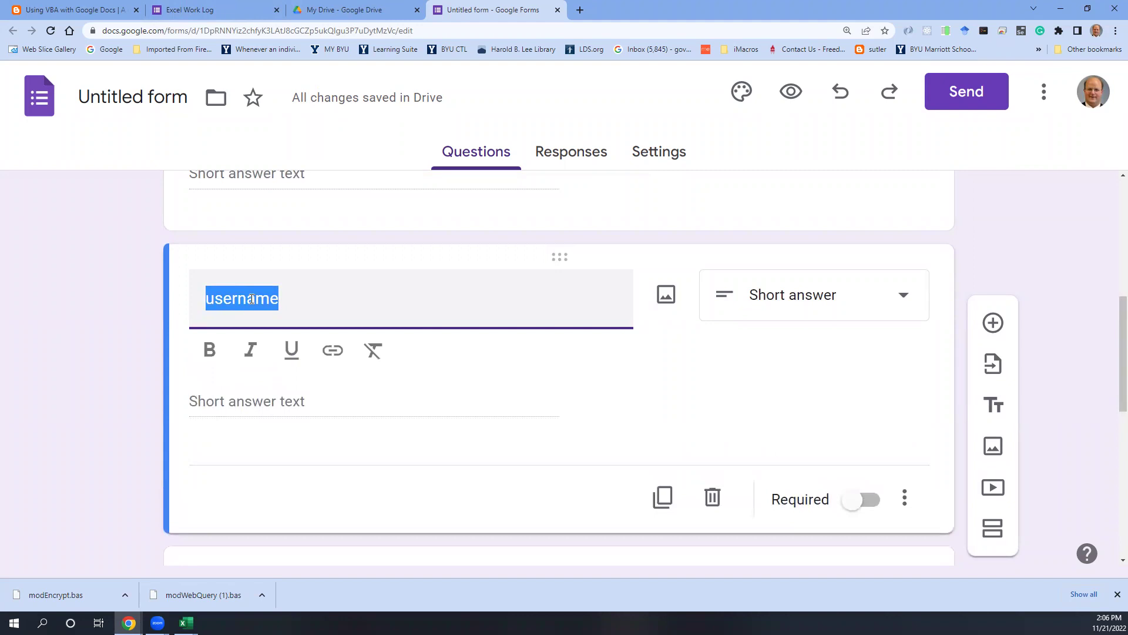
text(WORKBOOK)
click(270, 405)
scroll(252, 429, down, 4)
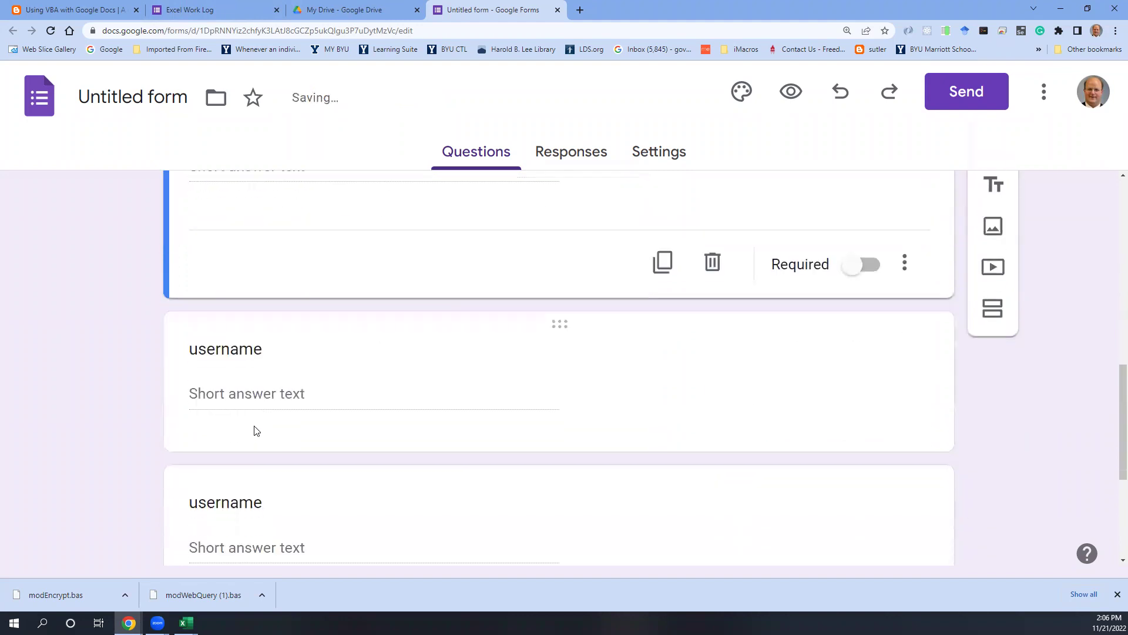
double_click(221, 348)
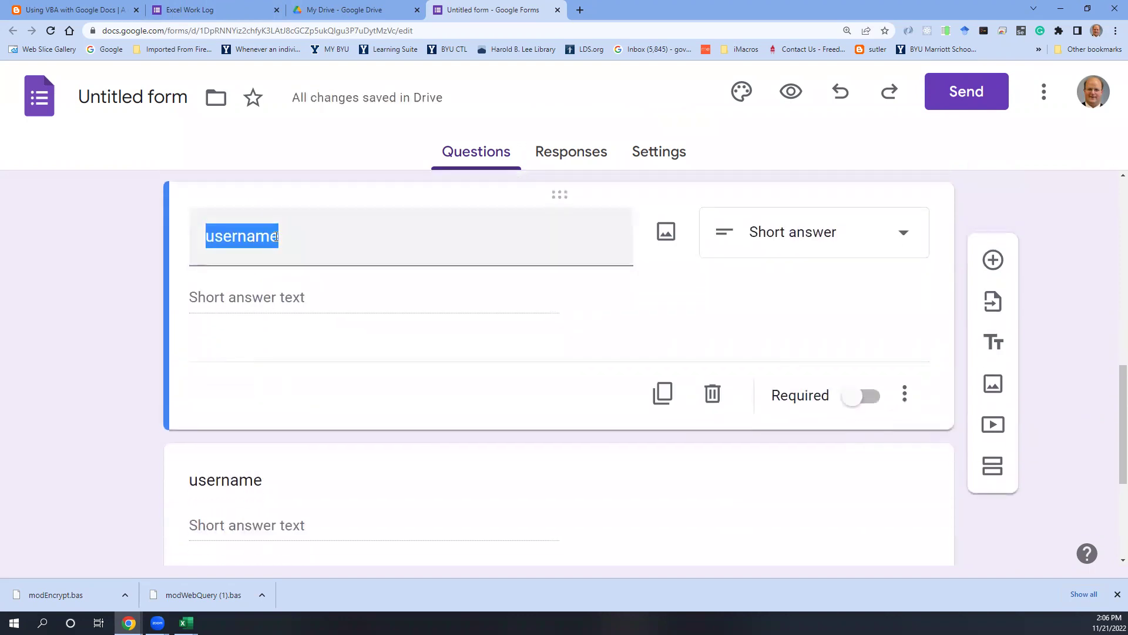
click(186, 236)
text(SHEET)
scroll(325, 438, down, 2)
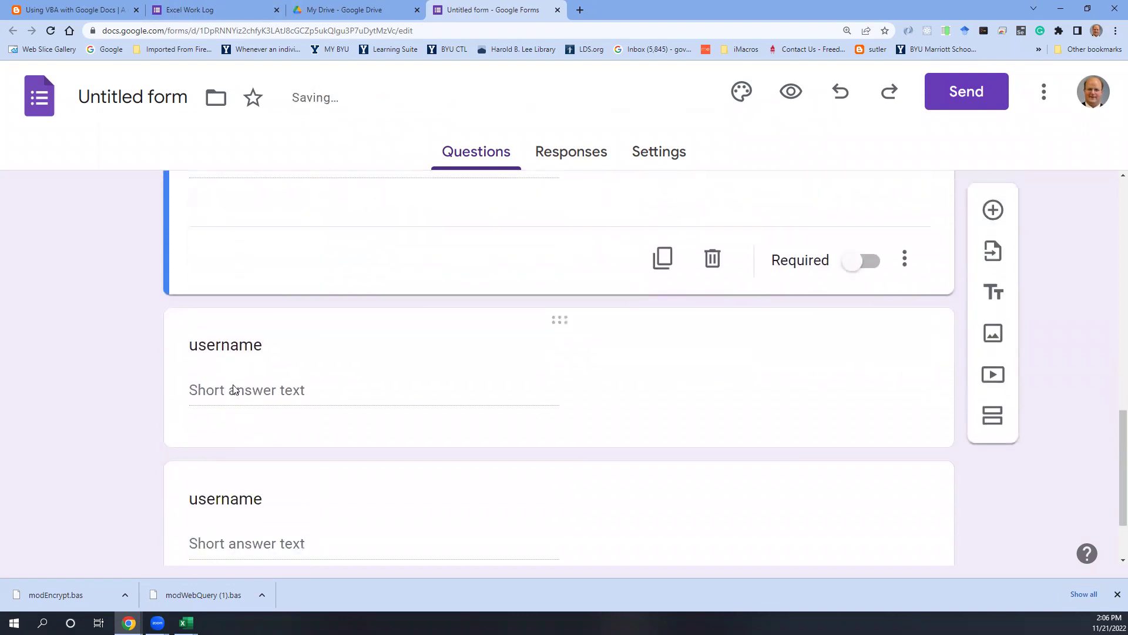
click(234, 392)
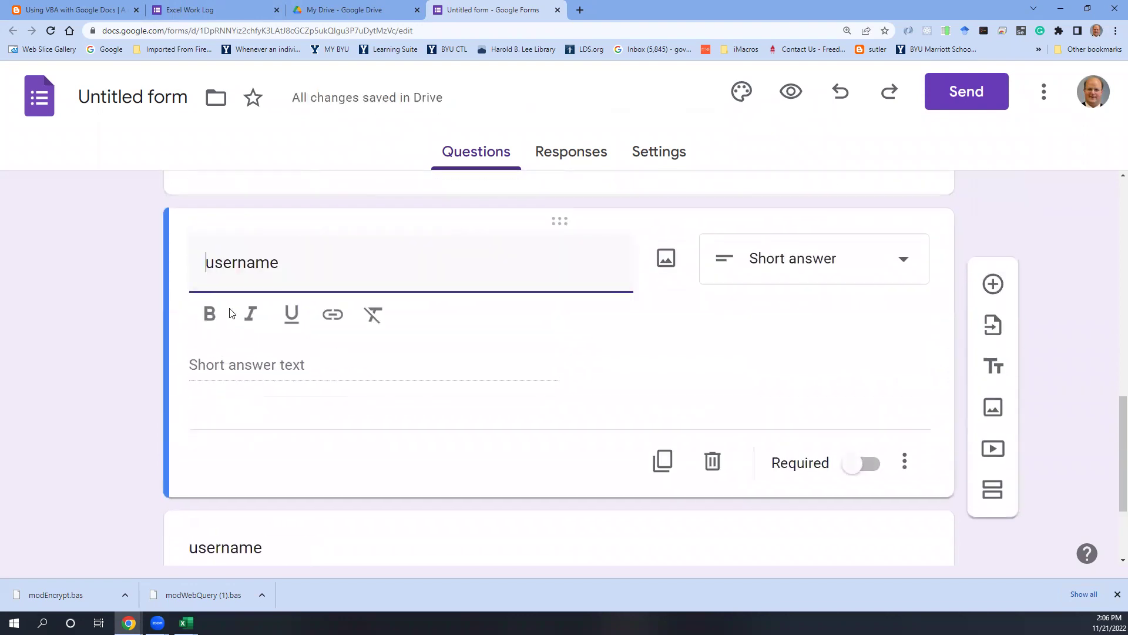
key(Delete)
key(Delete)
key(Delete)
key(Delete)
key(Delete)
key(Delete)
key(Delete)
key(Delete)
text(ADDRESS)
Move the WORKBOOK title up onto the username question above it
scroll(272, 367, down, 1)
scroll(272, 367, down, 2)
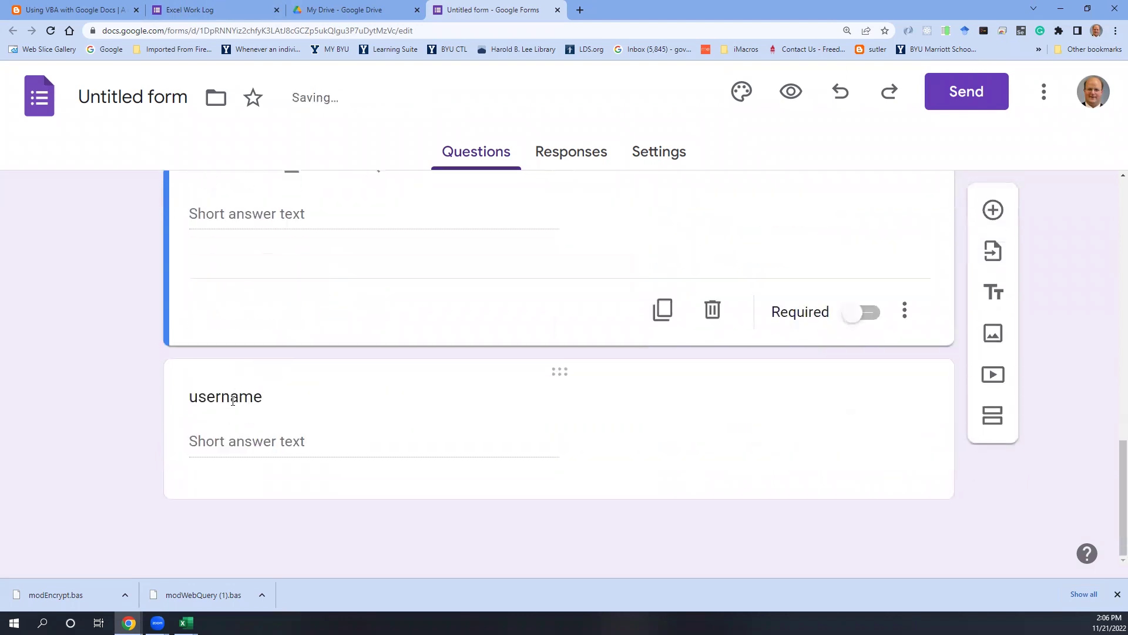
scroll(236, 378, up, 6)
scroll(231, 388, up, 3)
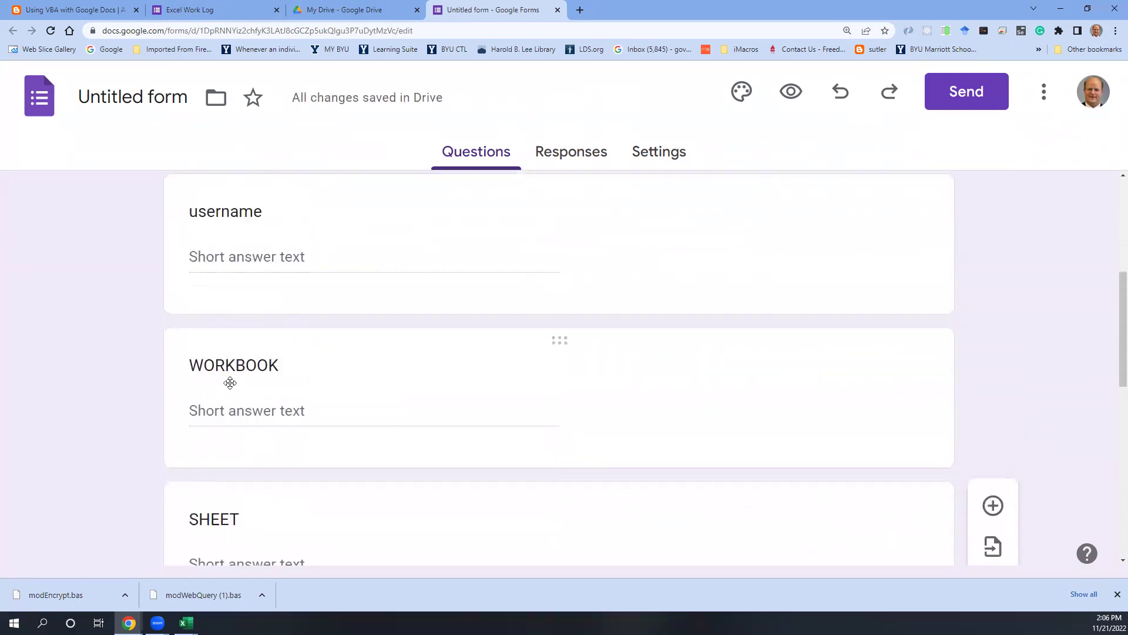
scroll(231, 387, up, 3)
scroll(231, 388, up, 1)
scroll(231, 388, down, 2)
scroll(231, 387, down, 3)
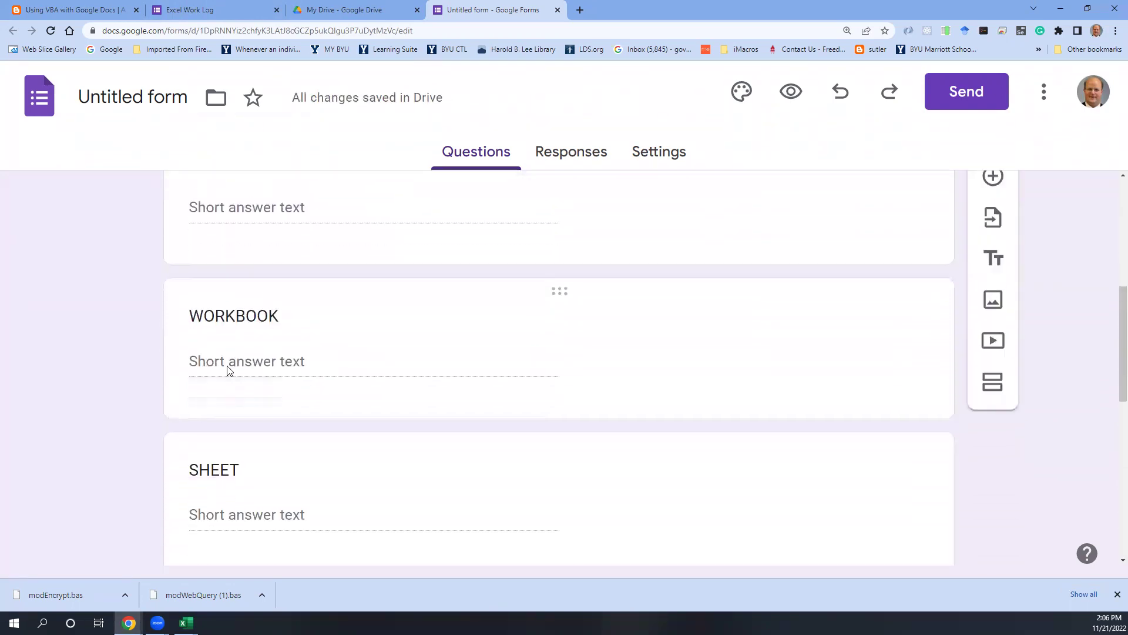
double_click(230, 317)
key(ctrl+c)
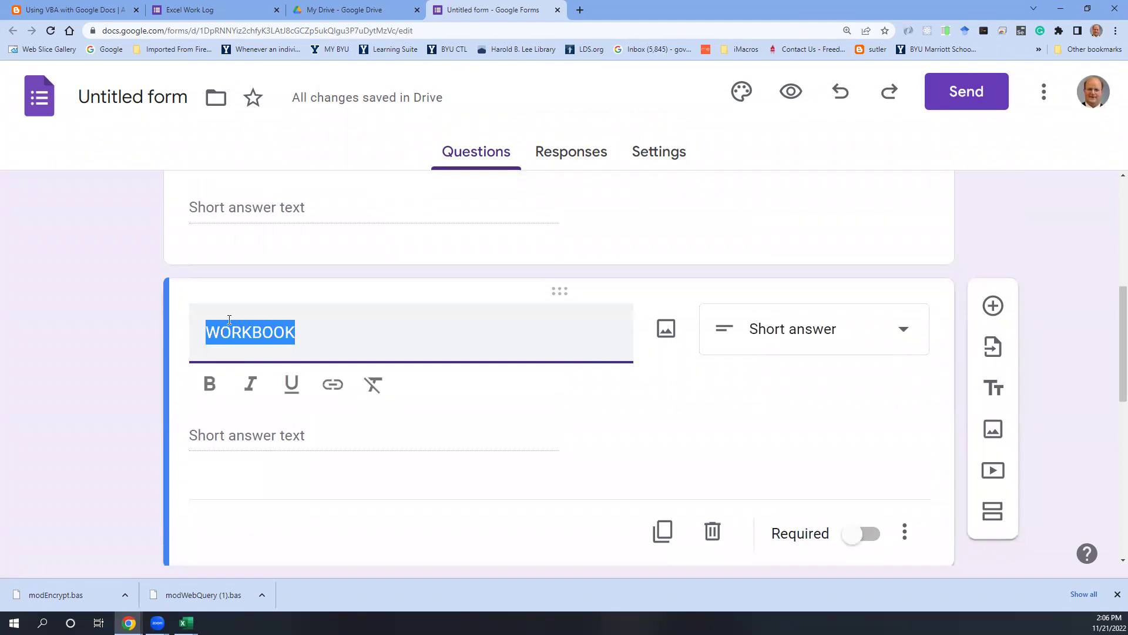
key(BackSpace)
scroll(246, 297, up, 3)
double_click(244, 336)
key(ctrl+v)
Move the SHEET title into the untitled question below WORKBOOK
scroll(257, 353, down, 2)
scroll(249, 378, down, 3)
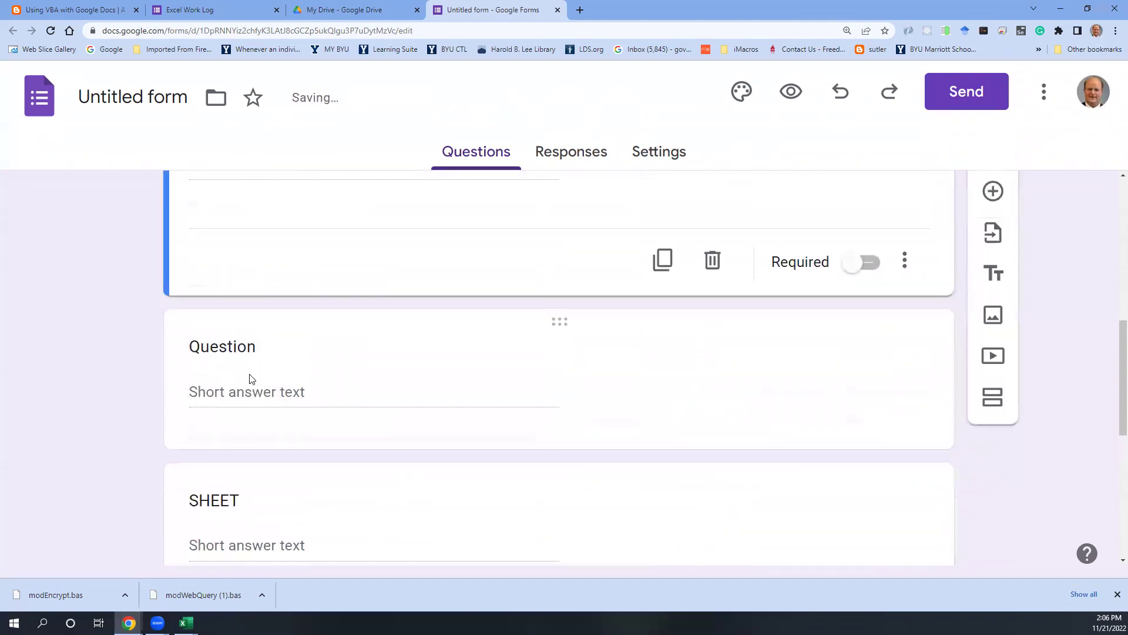
double_click(218, 509)
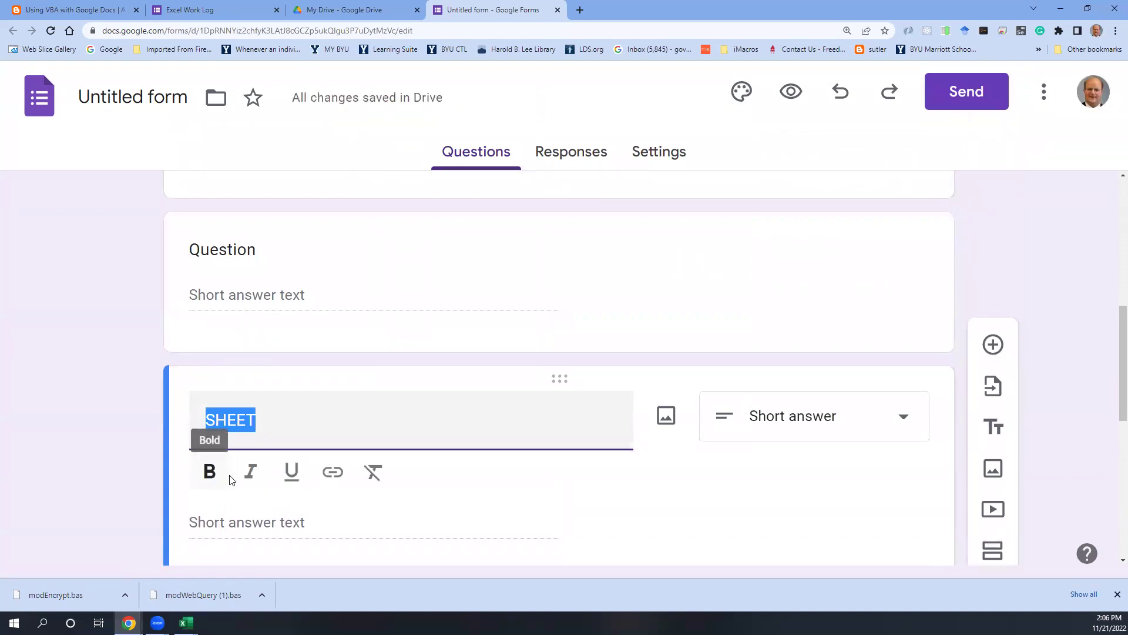
key(BackSpace)
scroll(246, 473, up, 3)
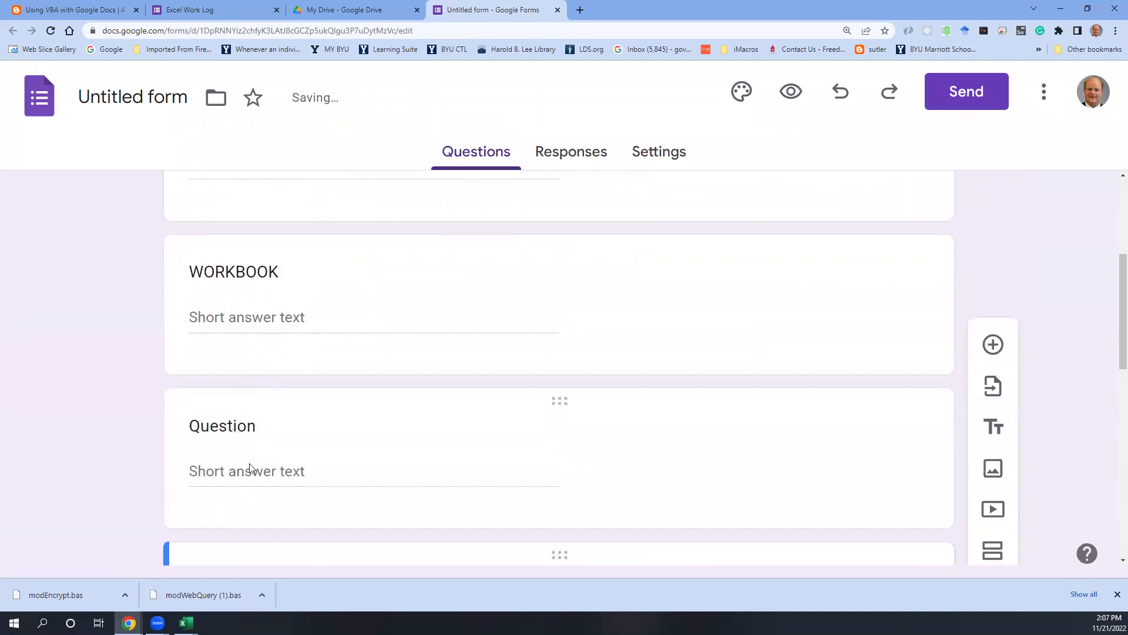
click(257, 420)
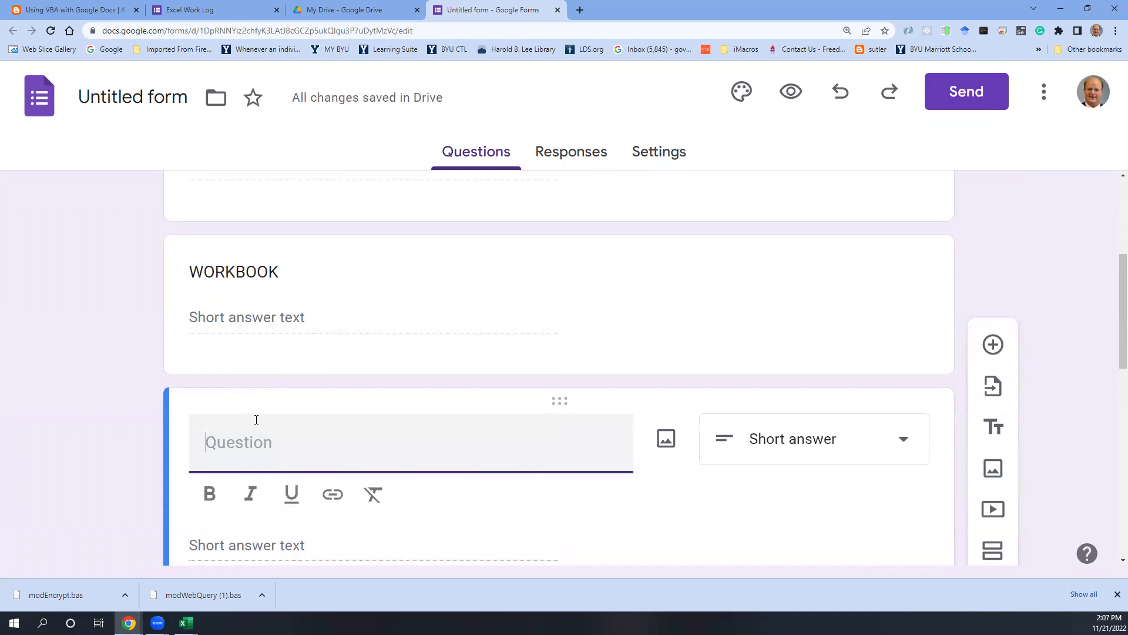
text(SHEET)
Move the ADDRESS question up one place, keeping its ADDRESS title
key(ctrl+minus)
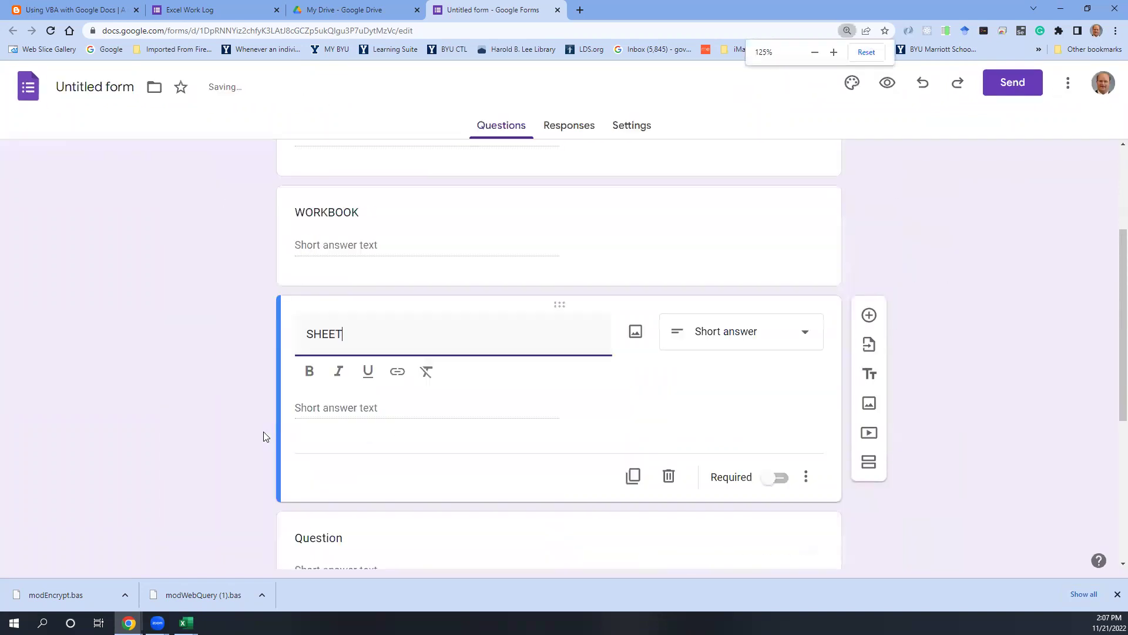
click(331, 468)
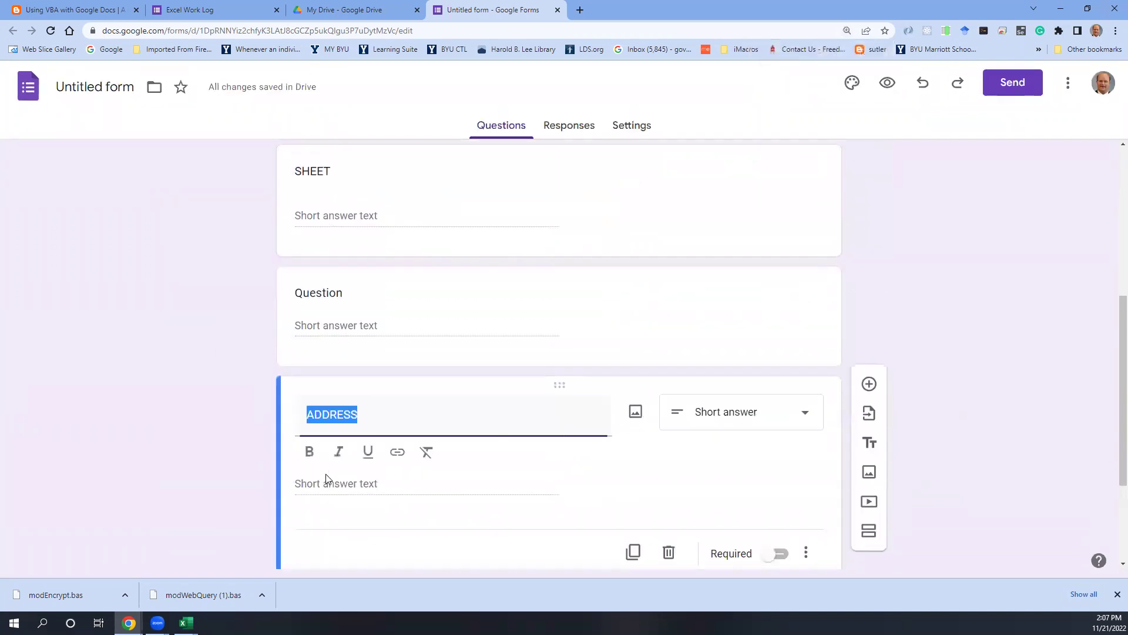
key(ctrl+x)
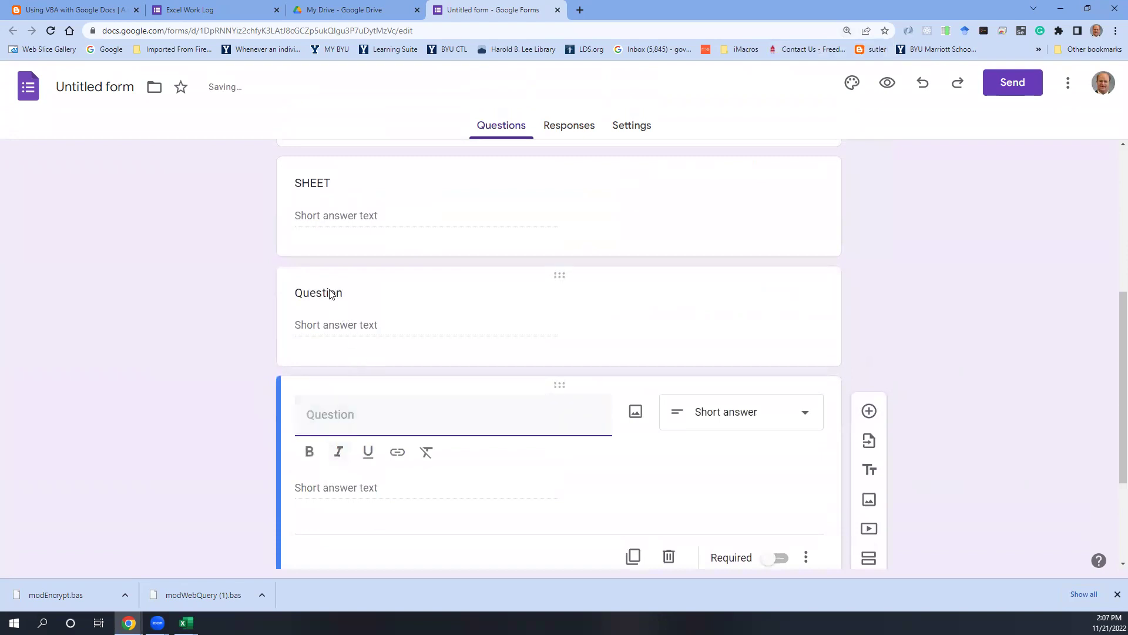
key(ctrl+shift+Up)
key(ctrl+v)
Title the last two questions FORMULA and VALUE
scroll(340, 329, down, 3)
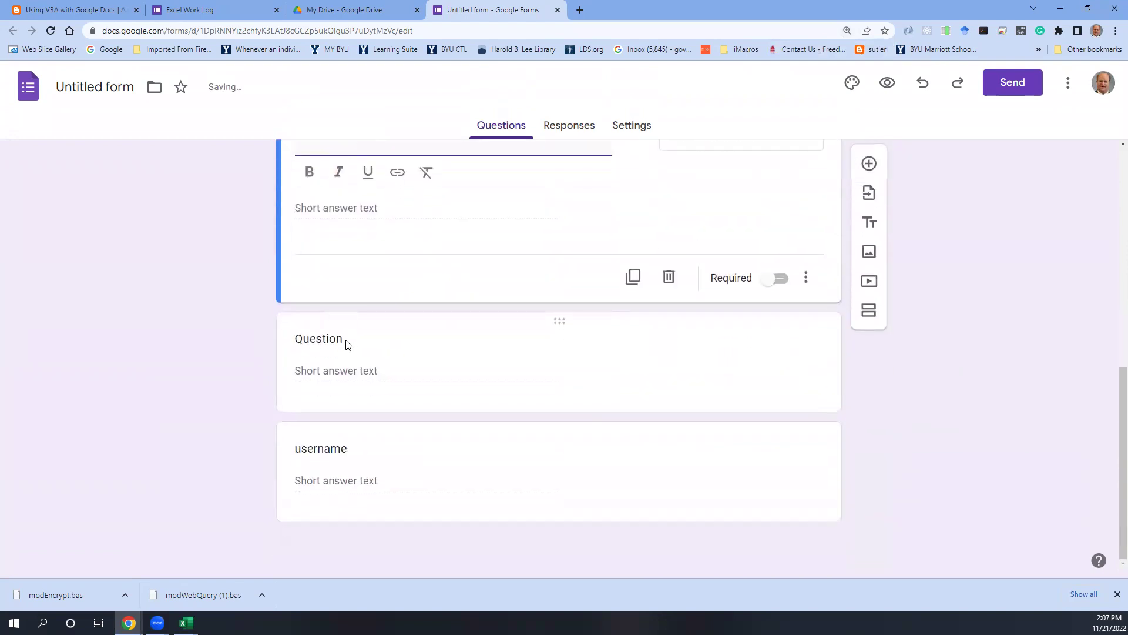
click(346, 342)
text(FORMULA)
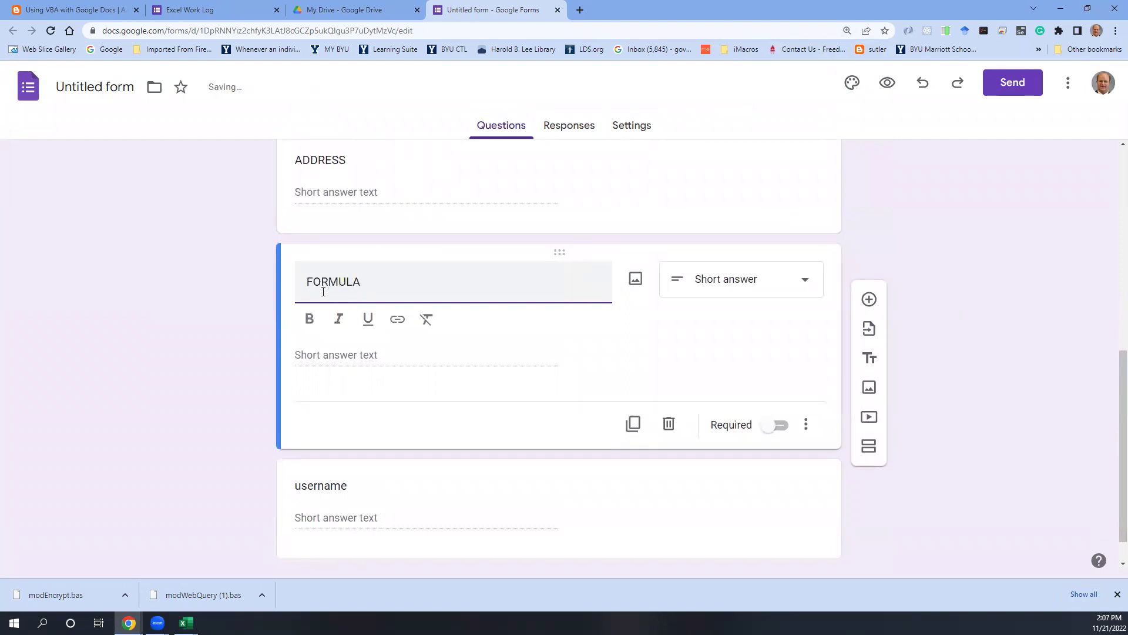
click(320, 486)
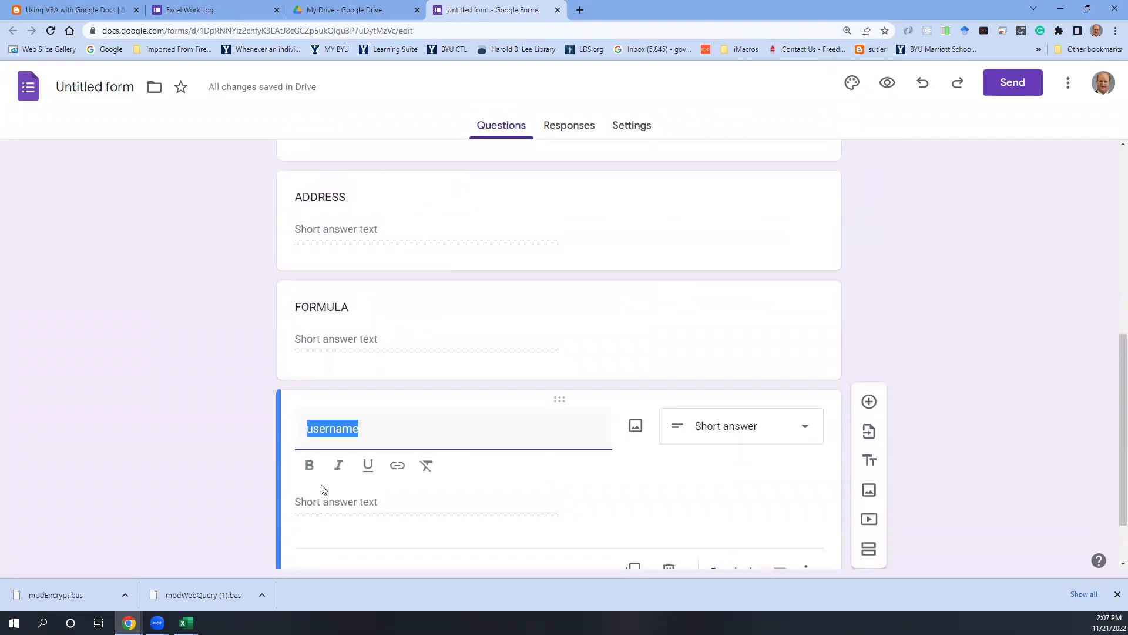
text(VALUE)
click(257, 461)
scroll(233, 482, up, 4)
scroll(232, 494, up, 2)
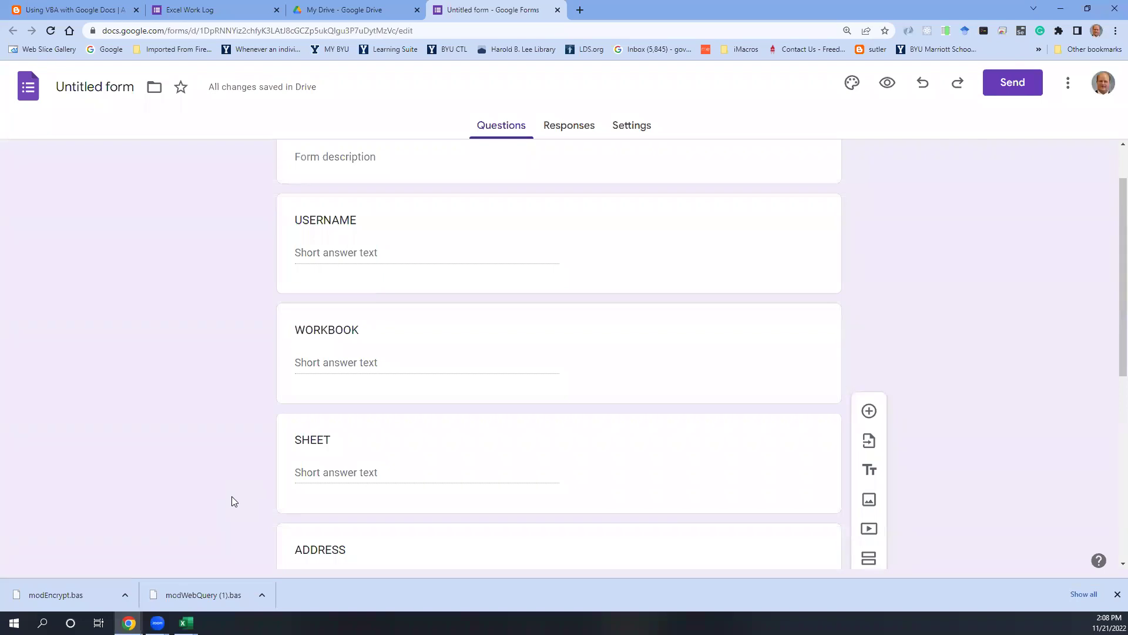
Open the form's Get pre-filled link view
click(1067, 86)
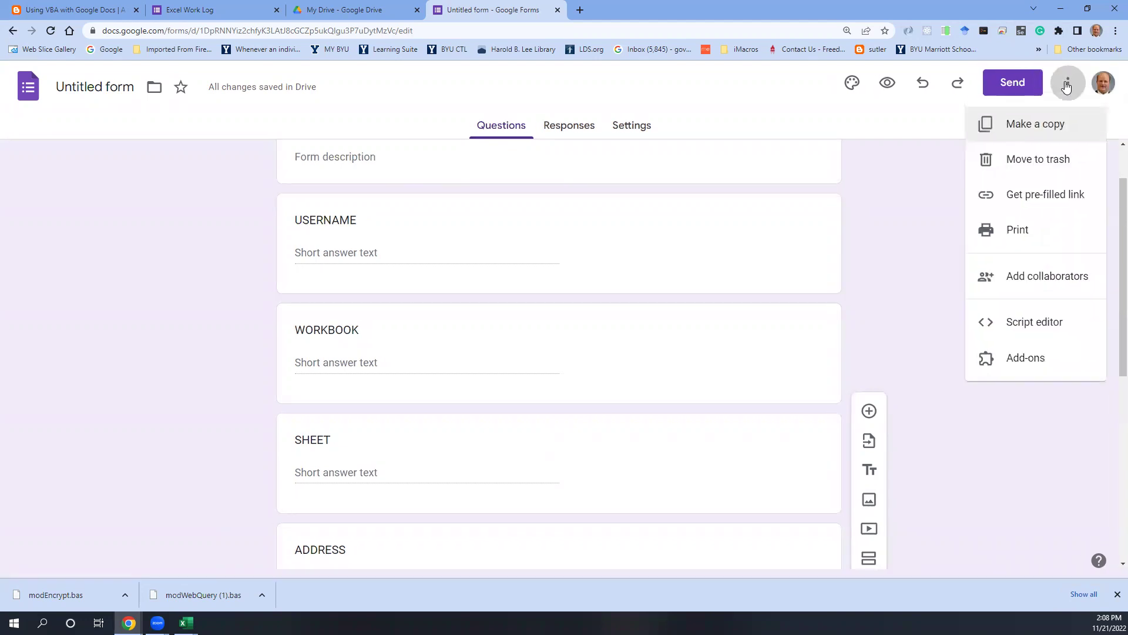
click(1060, 197)
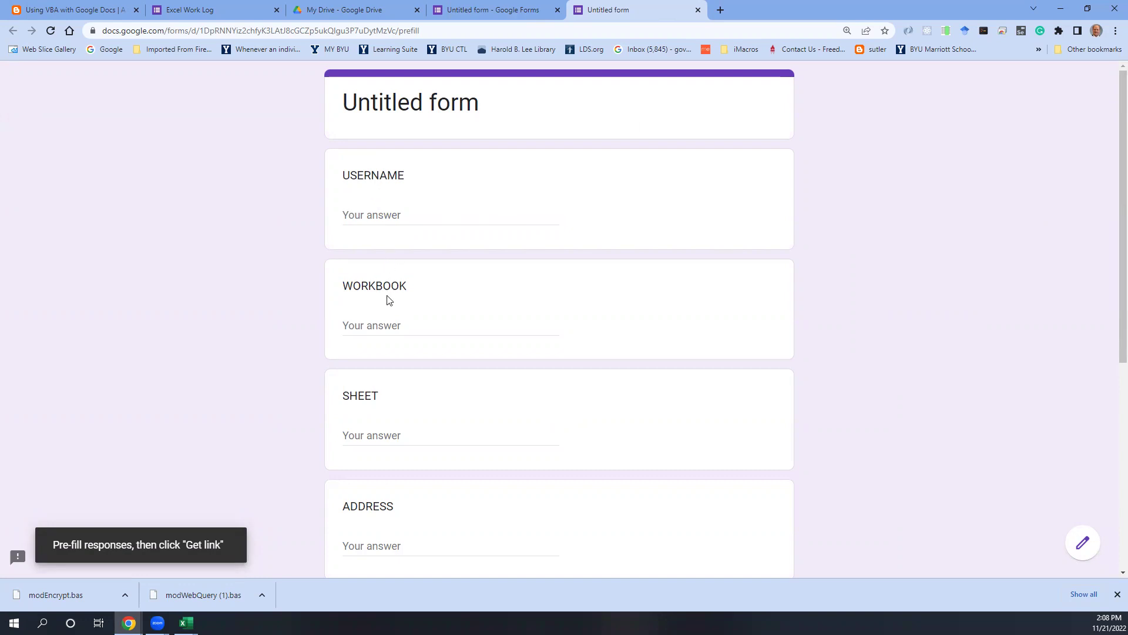
scroll(388, 303, down, 3)
scroll(388, 302, down, 3)
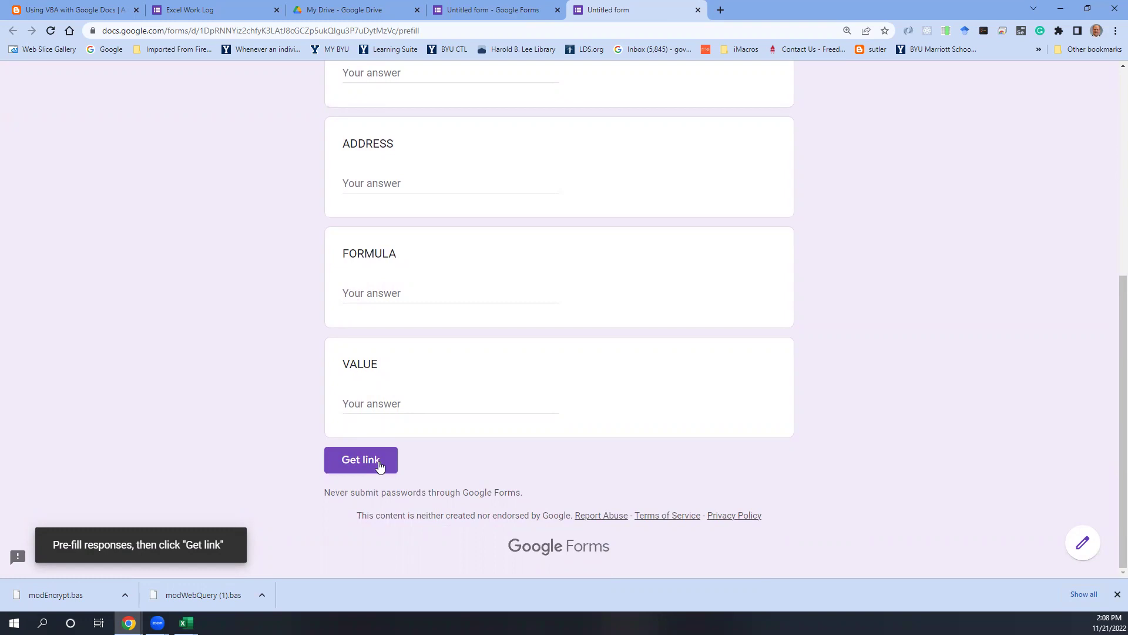
click(378, 466)
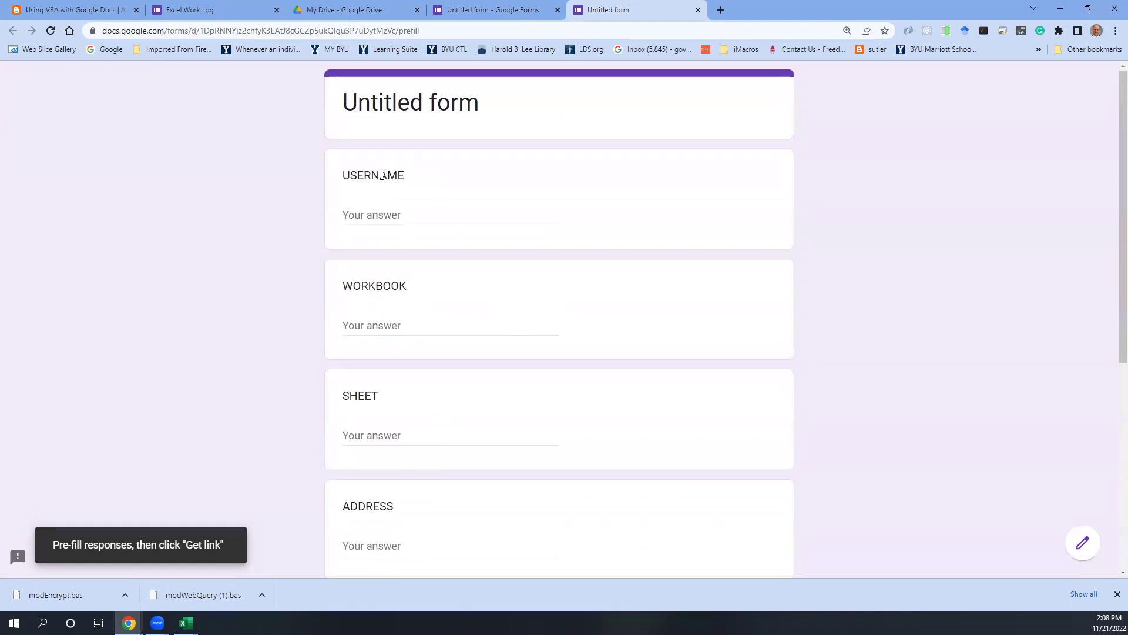
Fill each answer with its question name: USERNAME, WORKBOOK, SHEET, ADDRESS, FORMULA, VALUE
double_click(369, 176)
click(369, 215)
key(ctrl+v)
double_click(383, 286)
drag(383, 285, 382, 329)
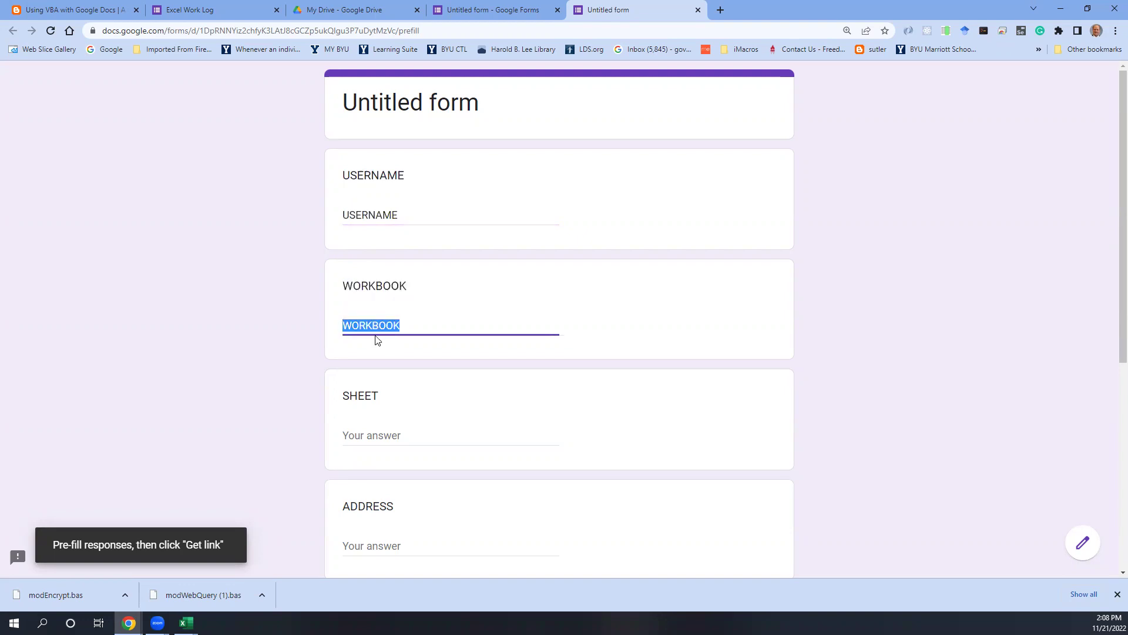
double_click(360, 395)
drag(369, 395, 379, 438)
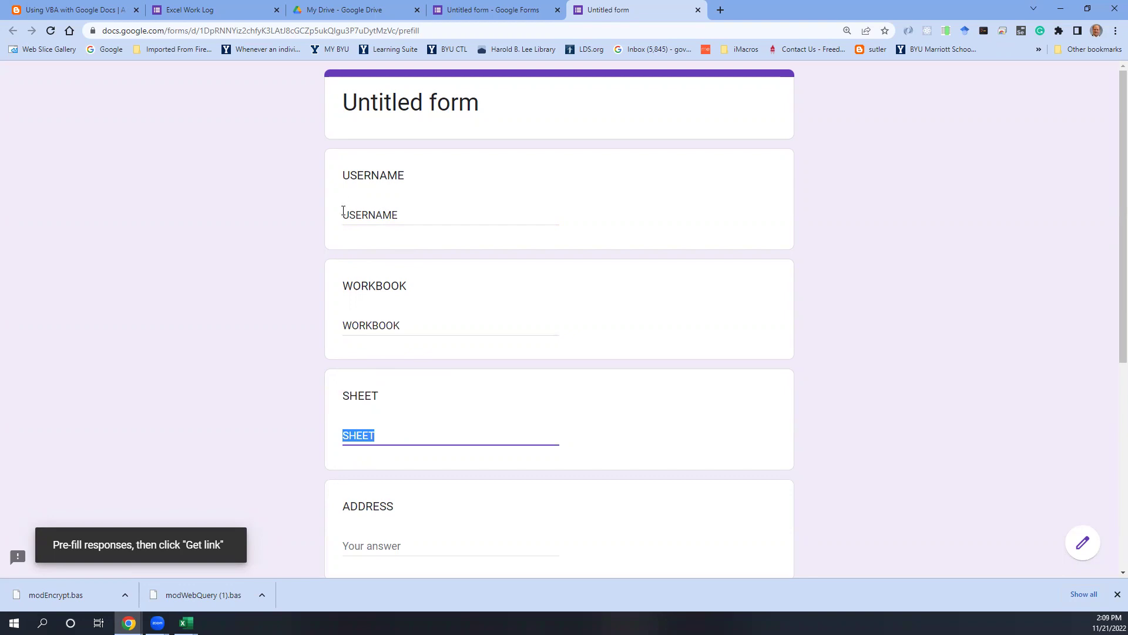
scroll(423, 307, down, 3)
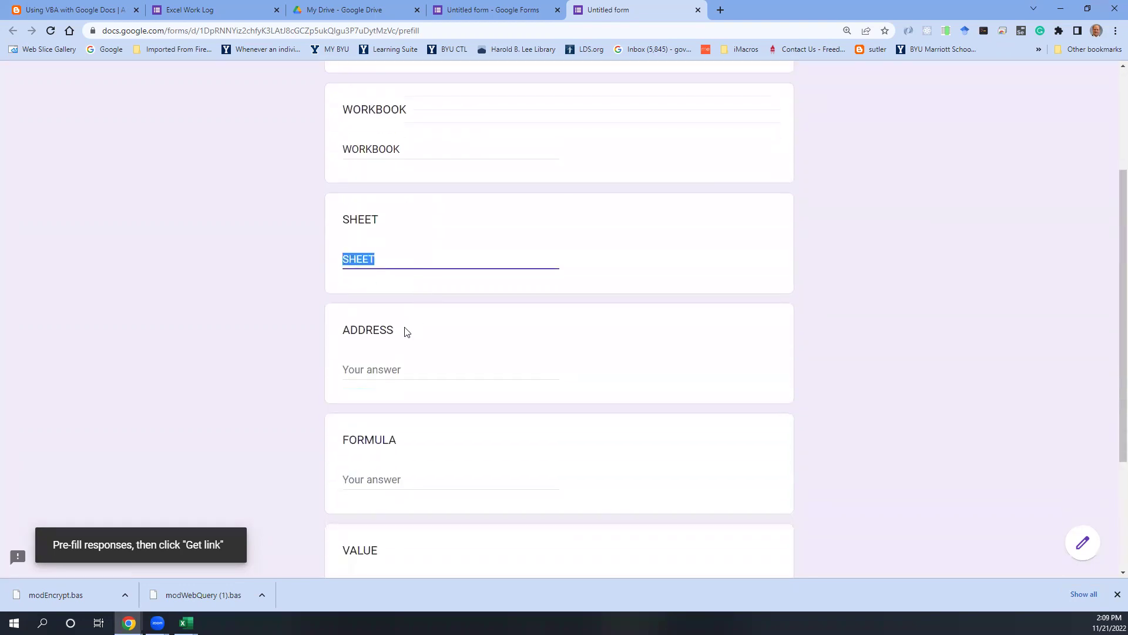
double_click(371, 331)
drag(370, 334, 375, 373)
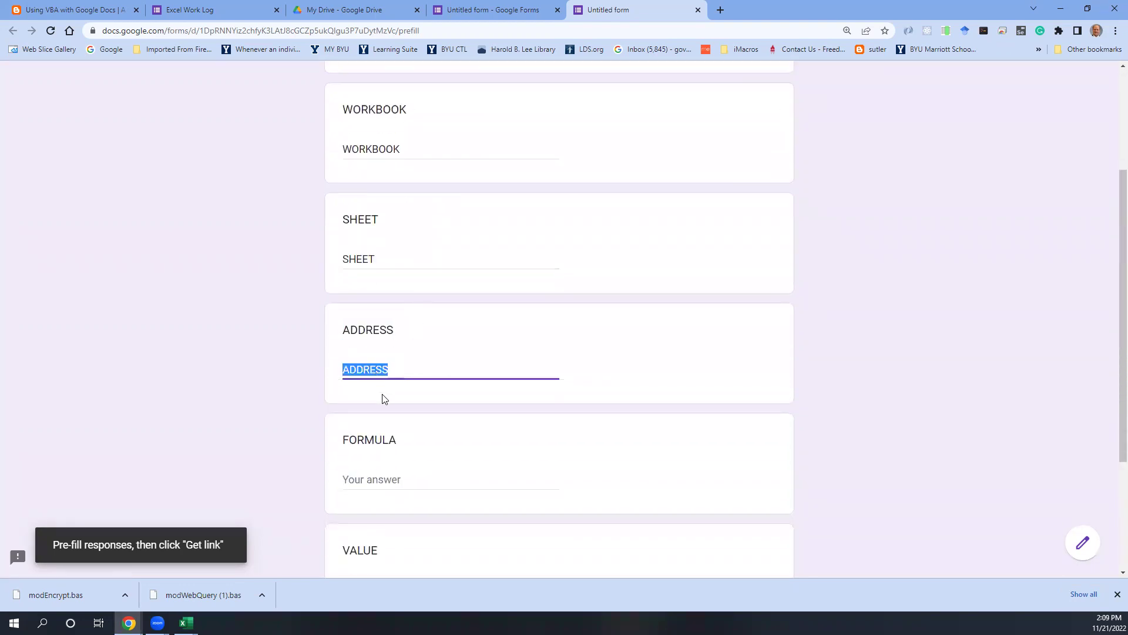
double_click(369, 439)
drag(370, 440, 376, 479)
scroll(461, 465, down, 3)
double_click(360, 374)
drag(359, 374, 360, 413)
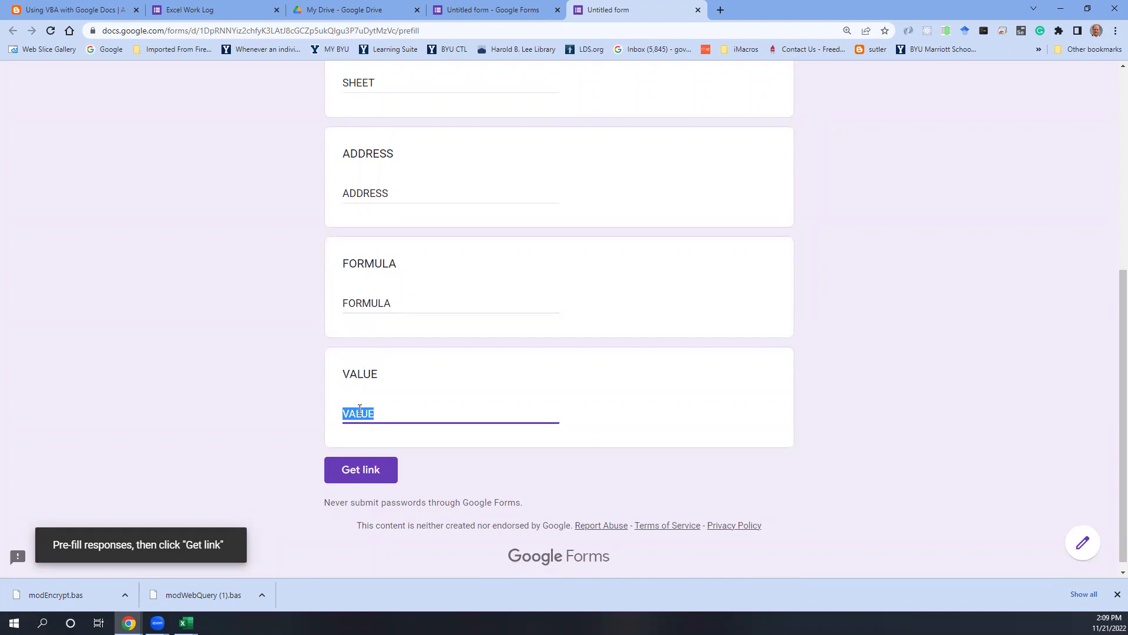
Generate the pre-filled link and copy it to the clipboard
click(368, 469)
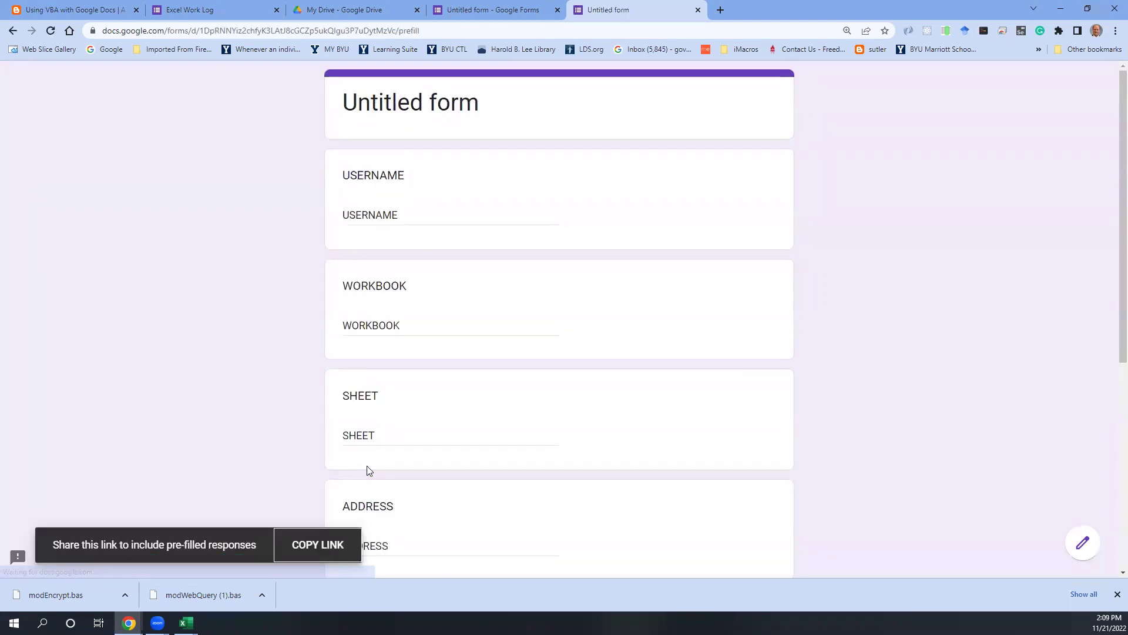
click(331, 545)
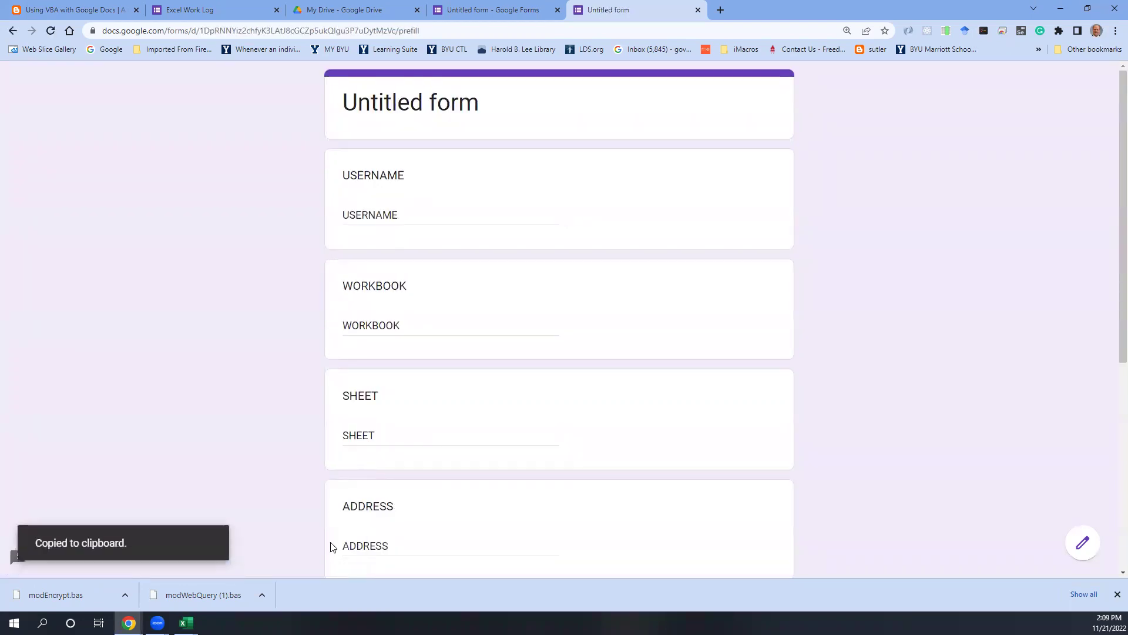
key(alt+Tab)
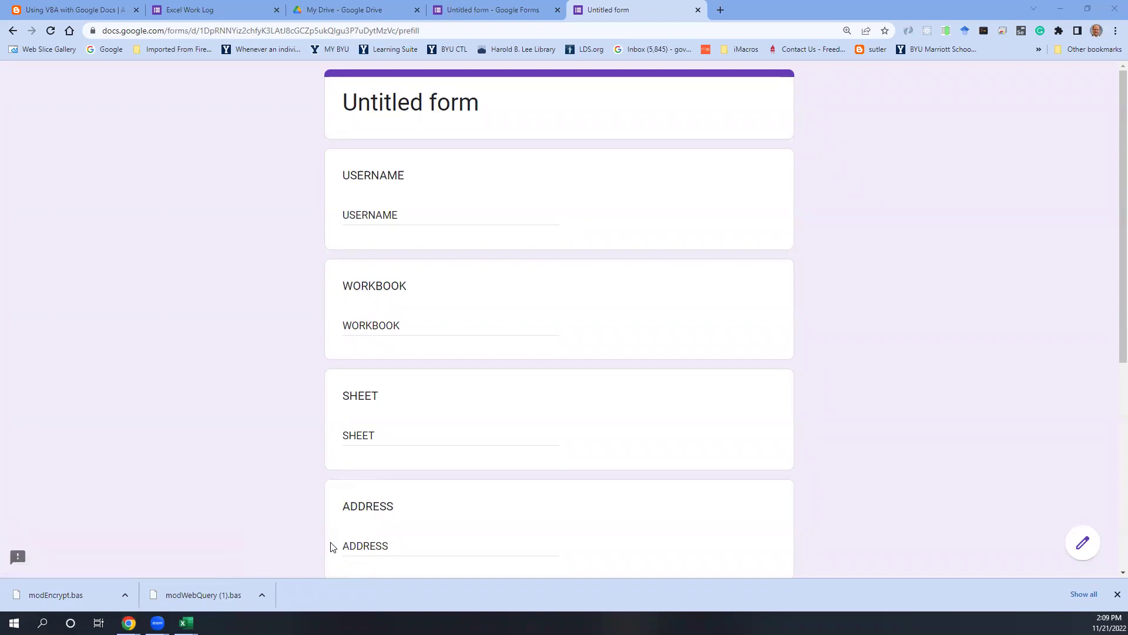
Paste the pre-filled link into Notepad with Word Wrap turned on
key(ctrl+v)
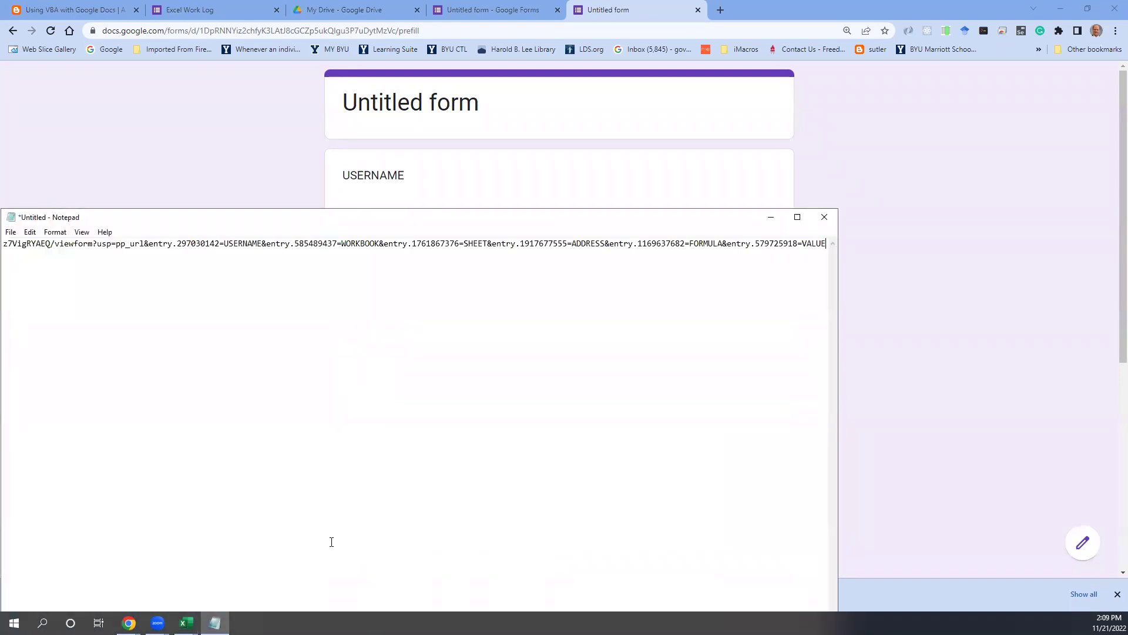
scroll(350, 482, up, 5)
scroll(350, 482, up, 5)
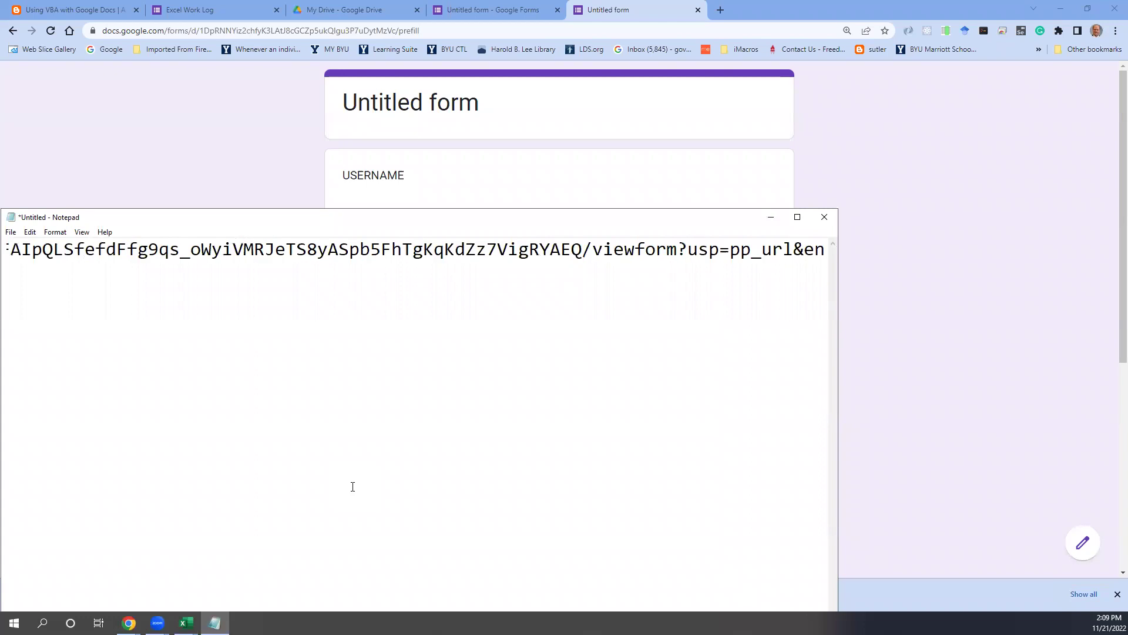
click(55, 232)
click(79, 245)
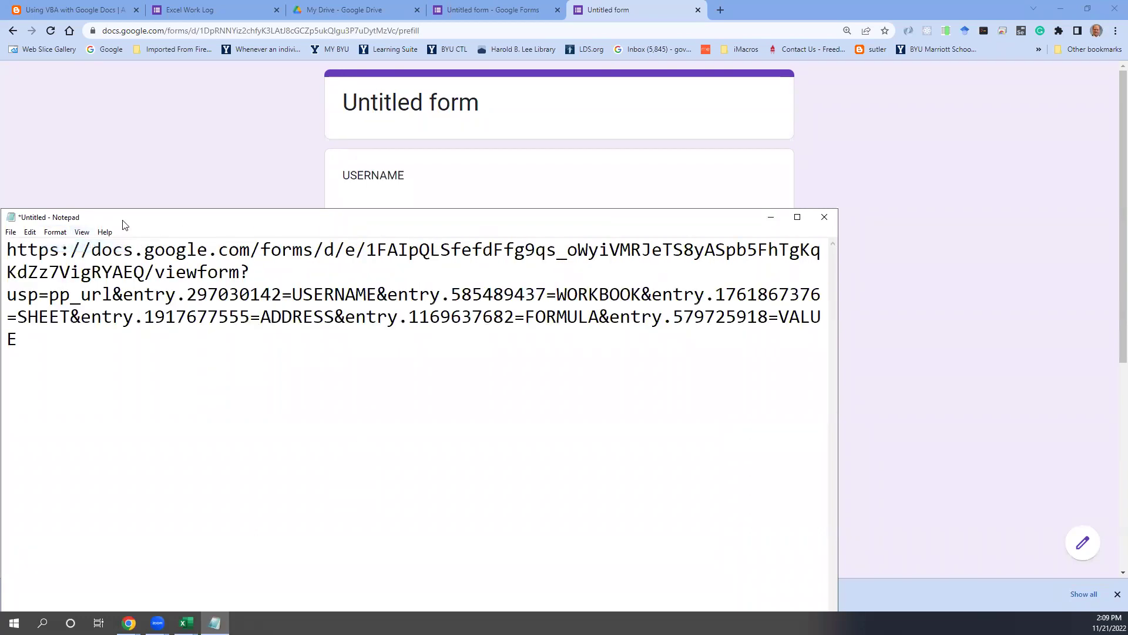
drag(121, 218, 248, 97)
scroll(359, 258, up, 1)
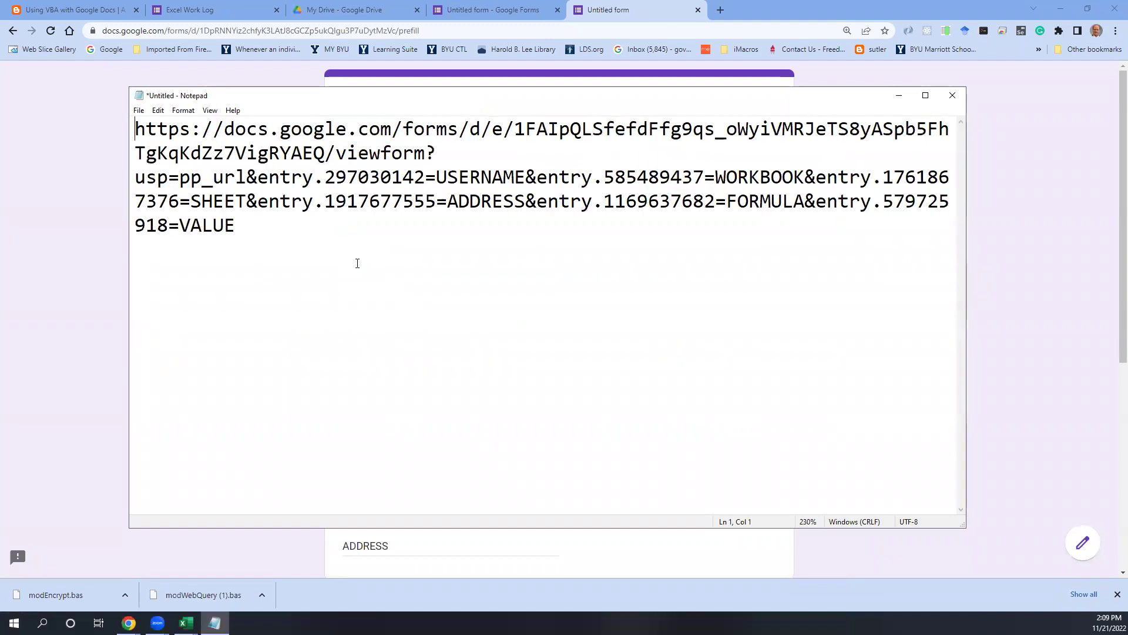
scroll(357, 261, up, 1)
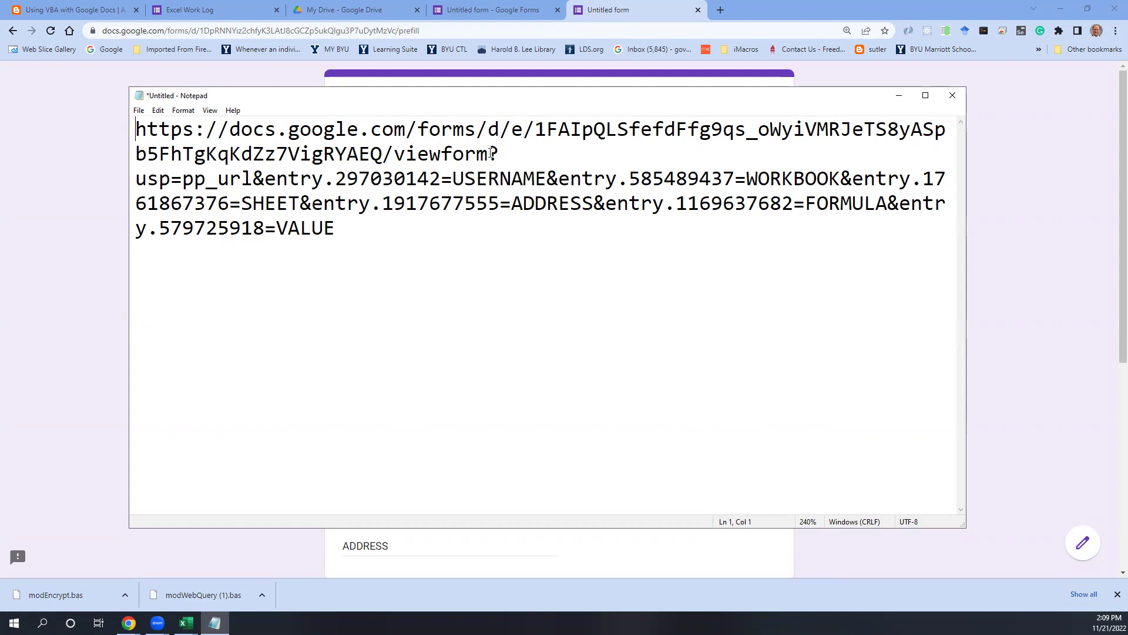
Select the ?, usp=pp_url and entry.297030142=USERNAME parts of the URL to inspect them
drag(253, 178, 264, 175)
mouse_move(488, 152)
mouse_down()
mouse_move(498, 149)
mouse_move(115, 116)
mouse_up()
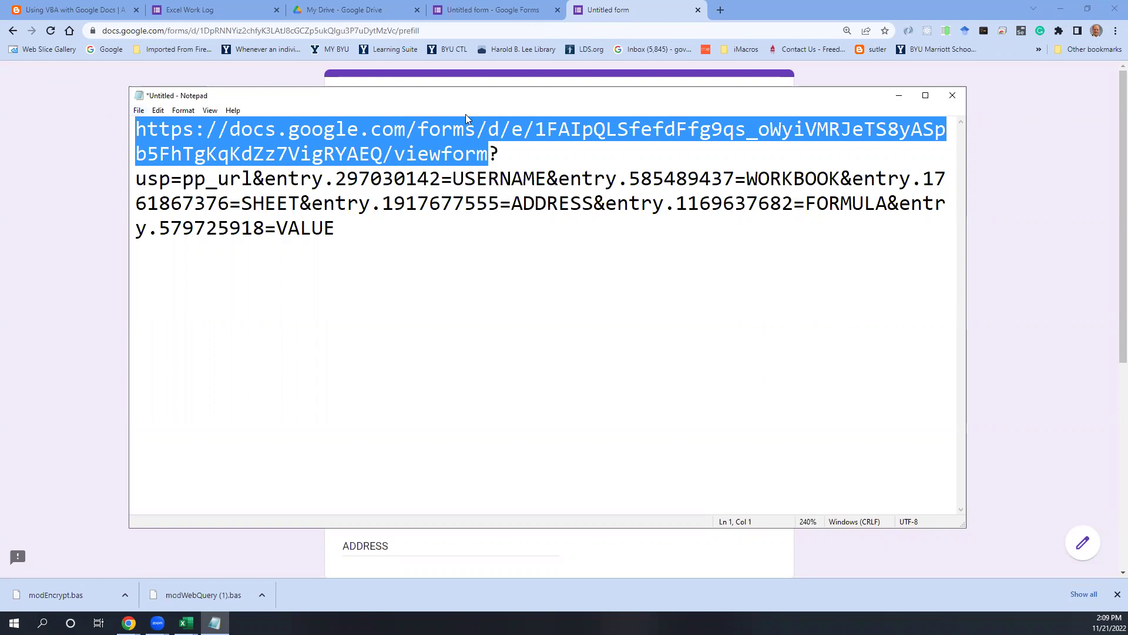
drag(261, 177, 547, 169)
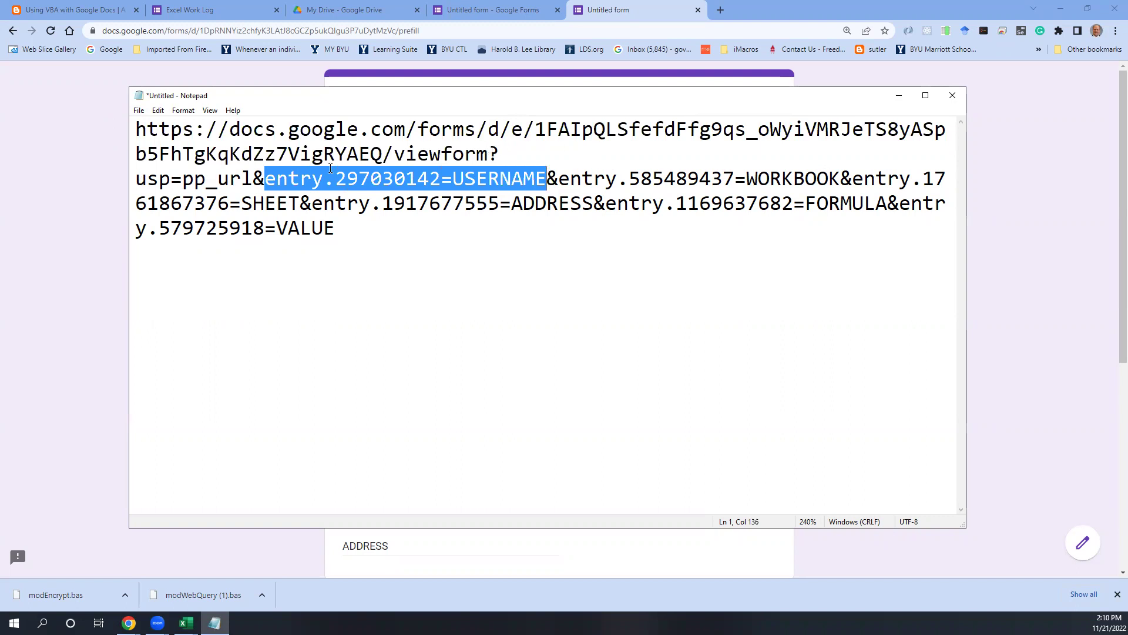
double_click(493, 153)
drag(254, 178, 133, 183)
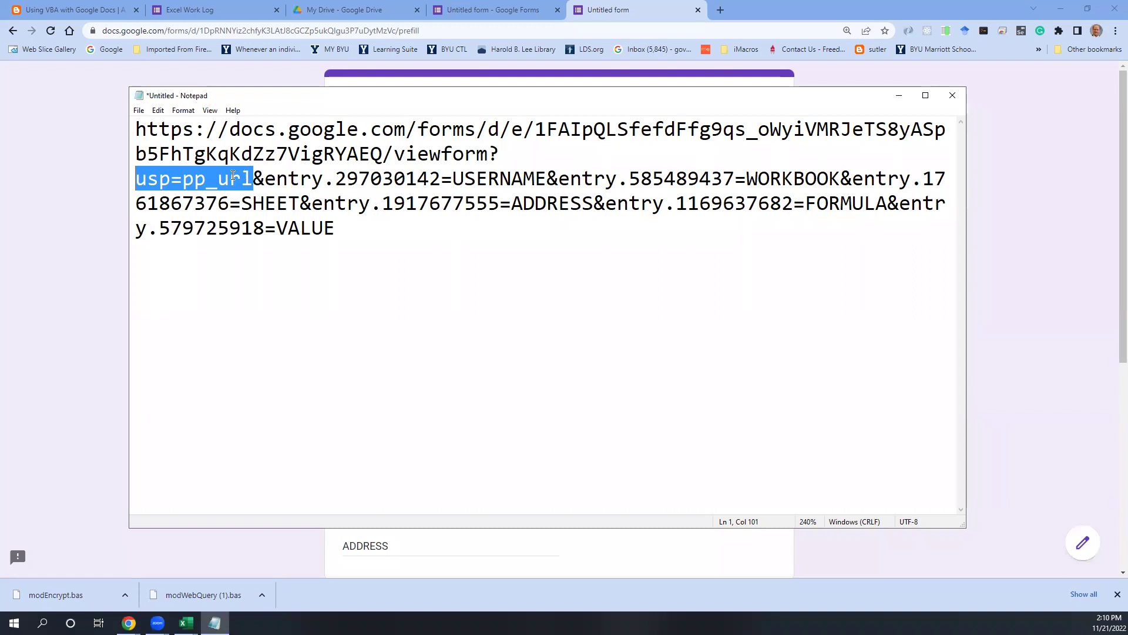
Move the entry parameters onto their own line and inspect the entry.297030142 ID
click(265, 178)
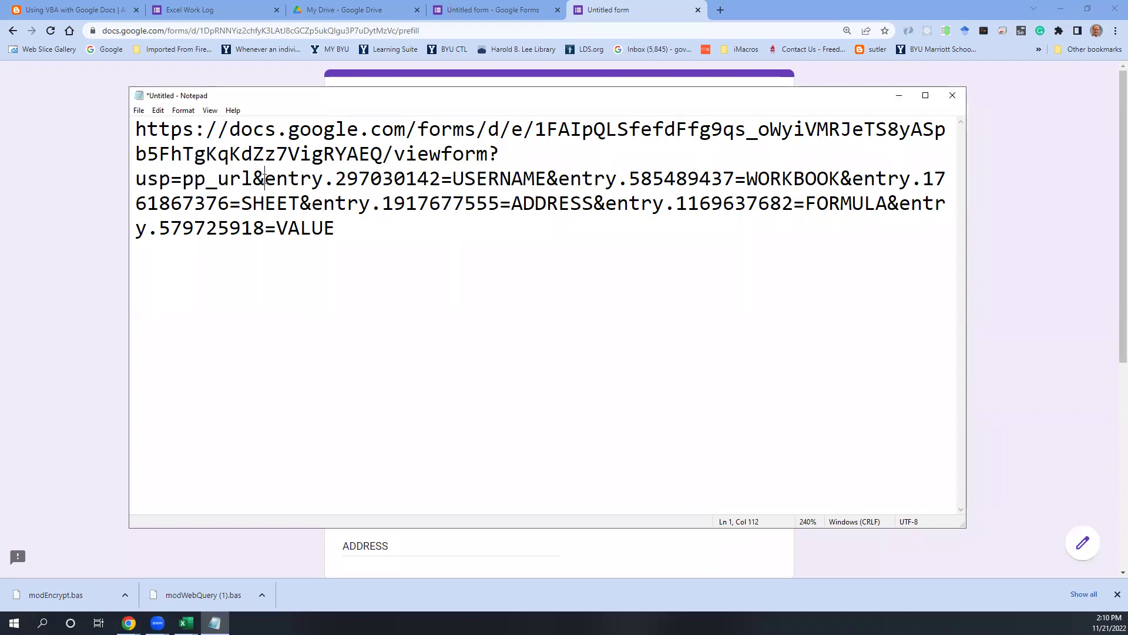
key(Return)
key(Return)
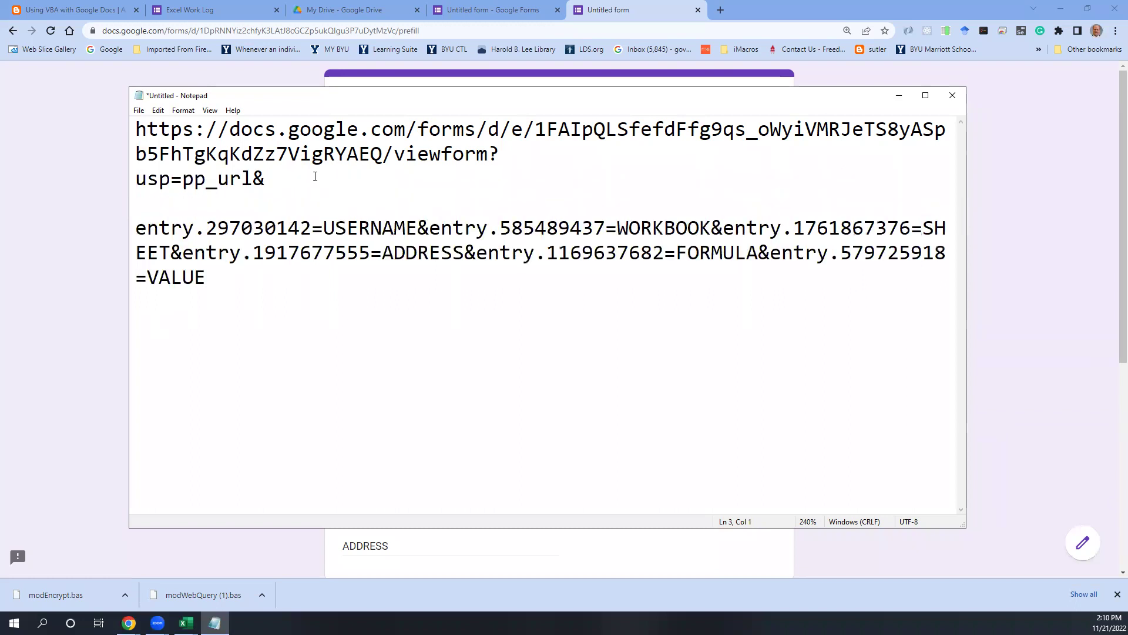
drag(312, 228, 127, 230)
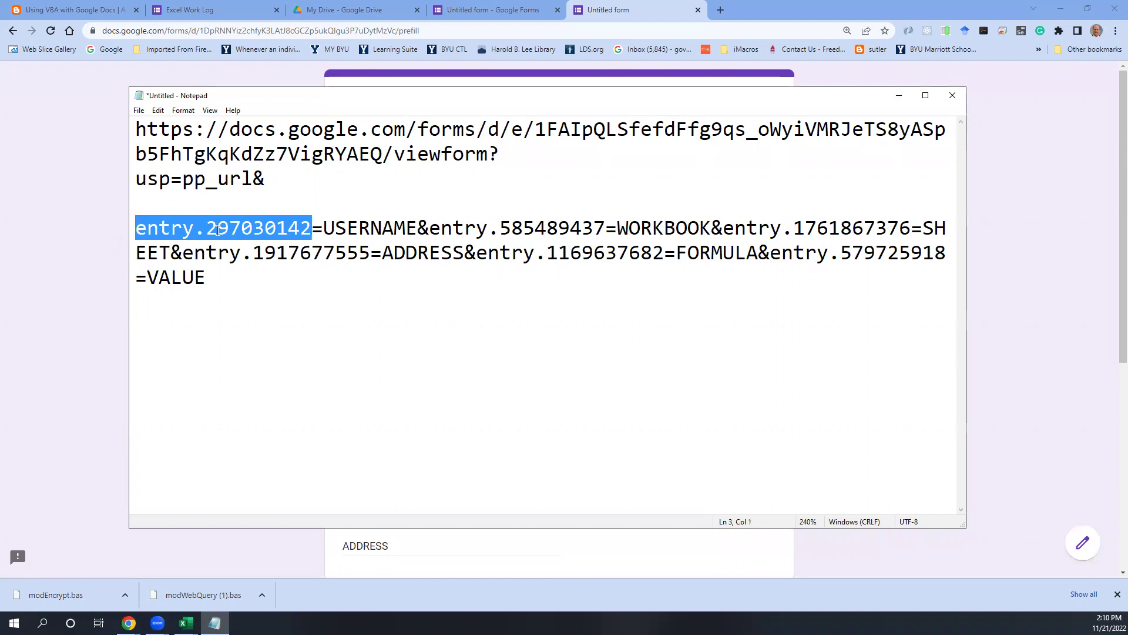
drag(206, 228, 307, 224)
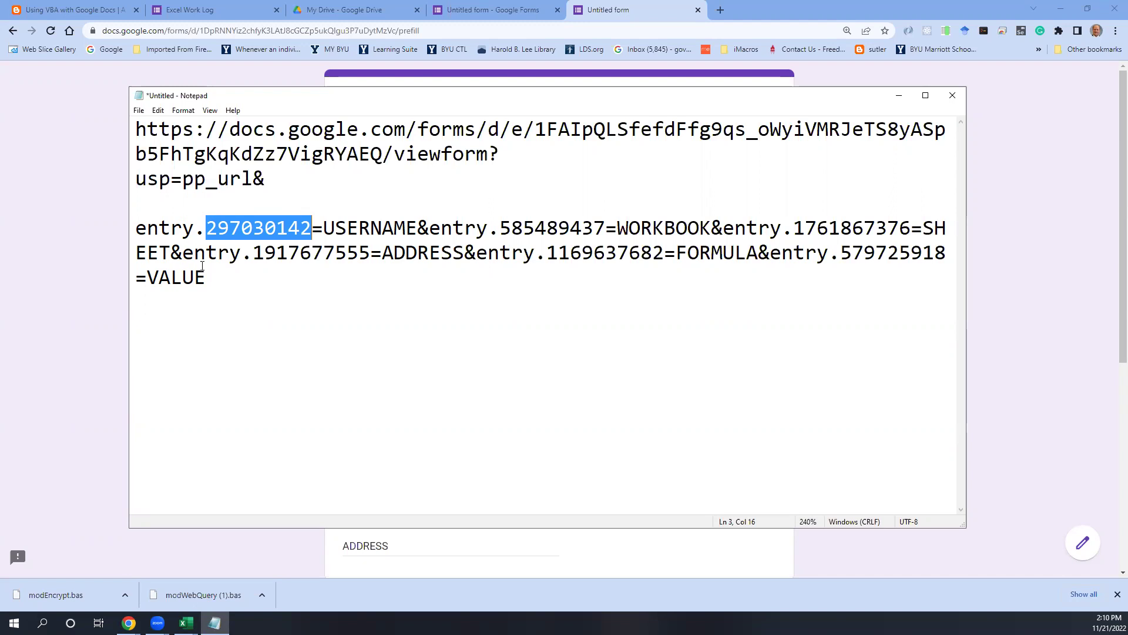
click(215, 277)
shift+click(138, 228)
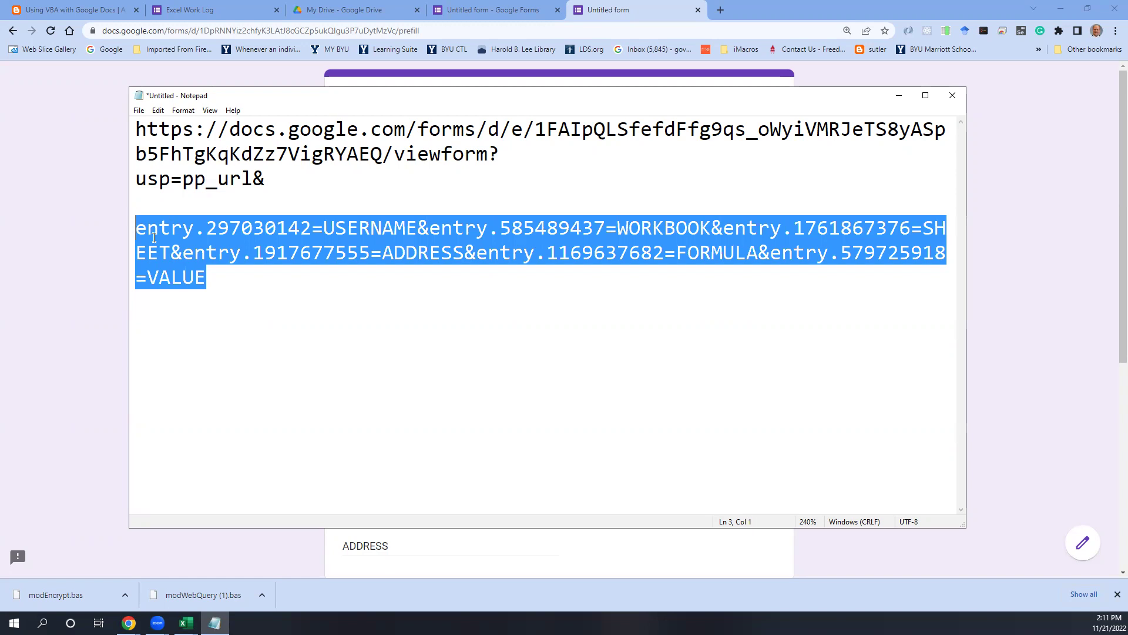
Delete the form address through usp=pp_url&, leaving only the entry parameters
drag(394, 153, 489, 154)
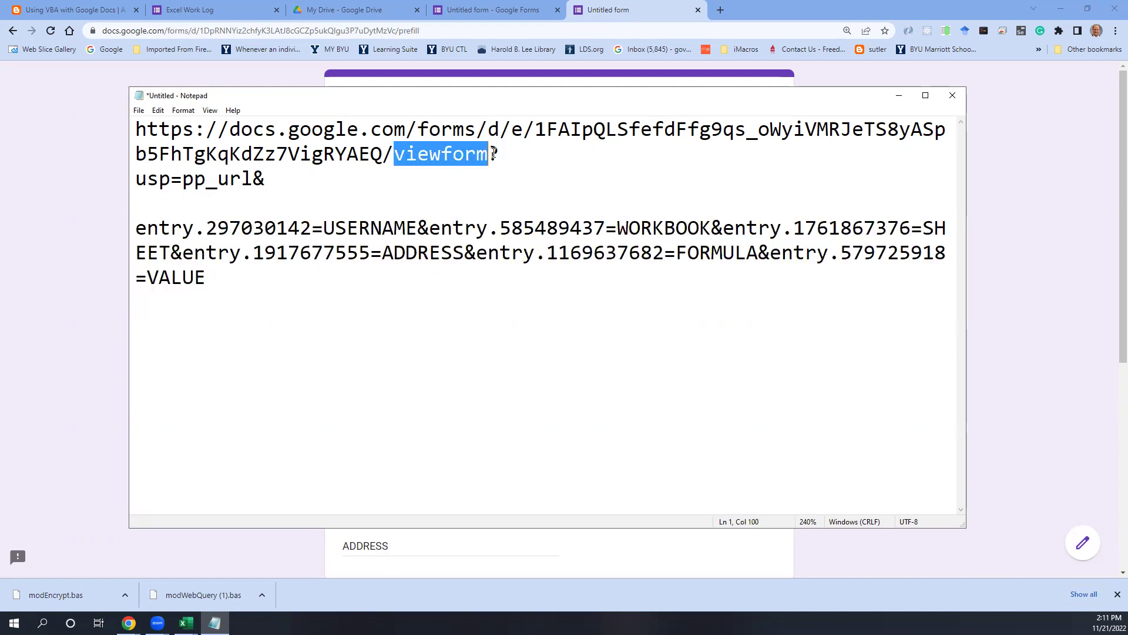
drag(275, 180, 117, 108)
key(Delete)
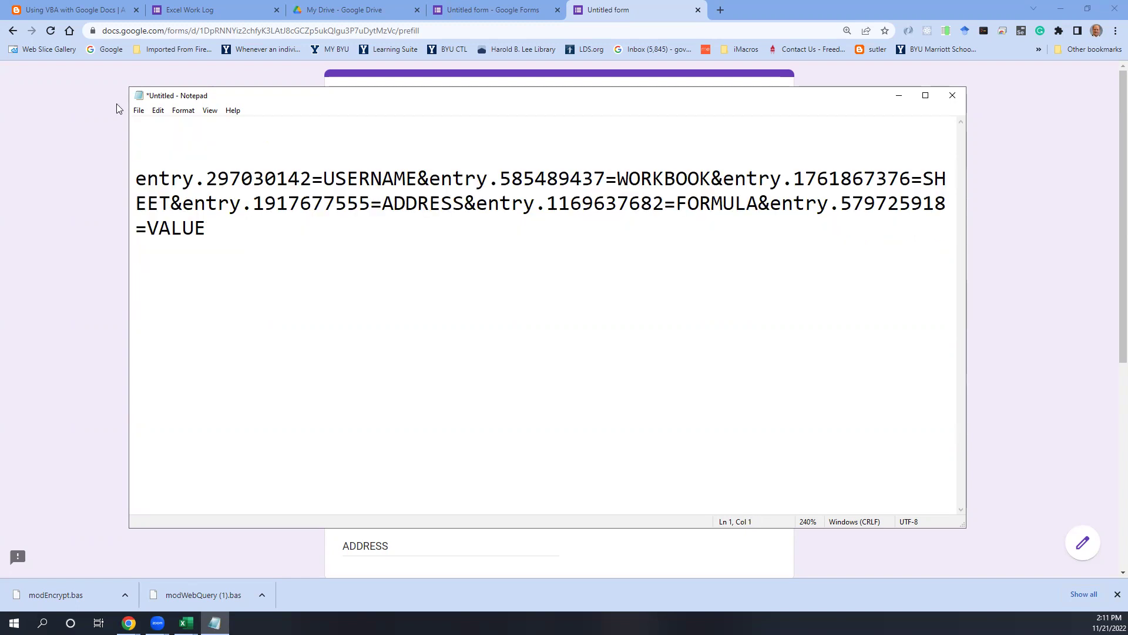
Close the prefilled-link tab in Chrome and open a live preview of the form
click(663, 12)
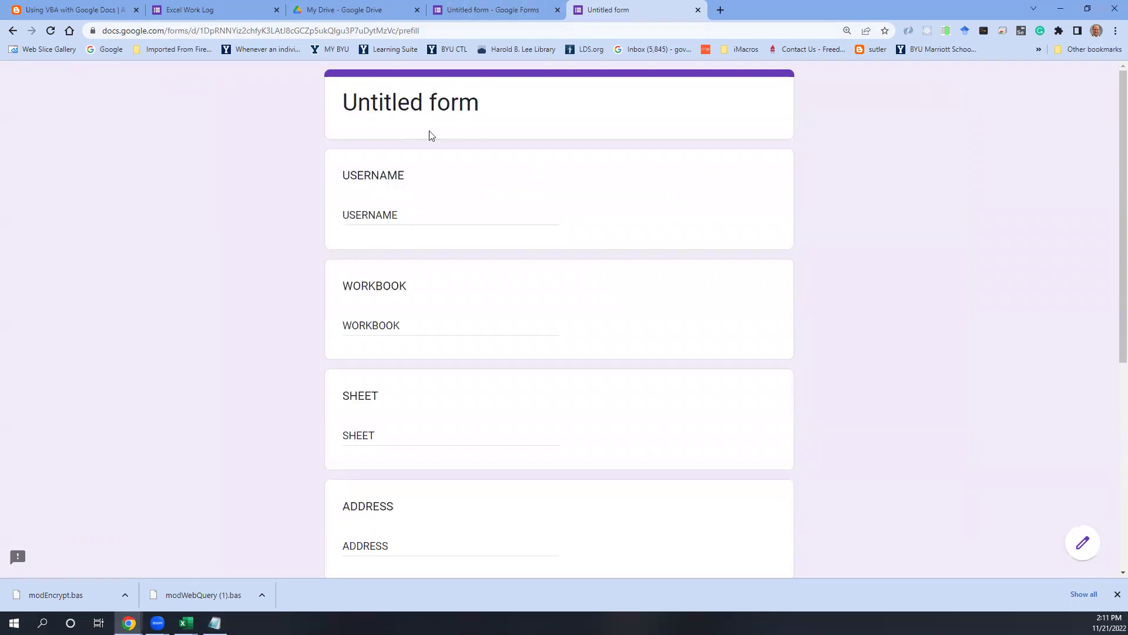
click(698, 10)
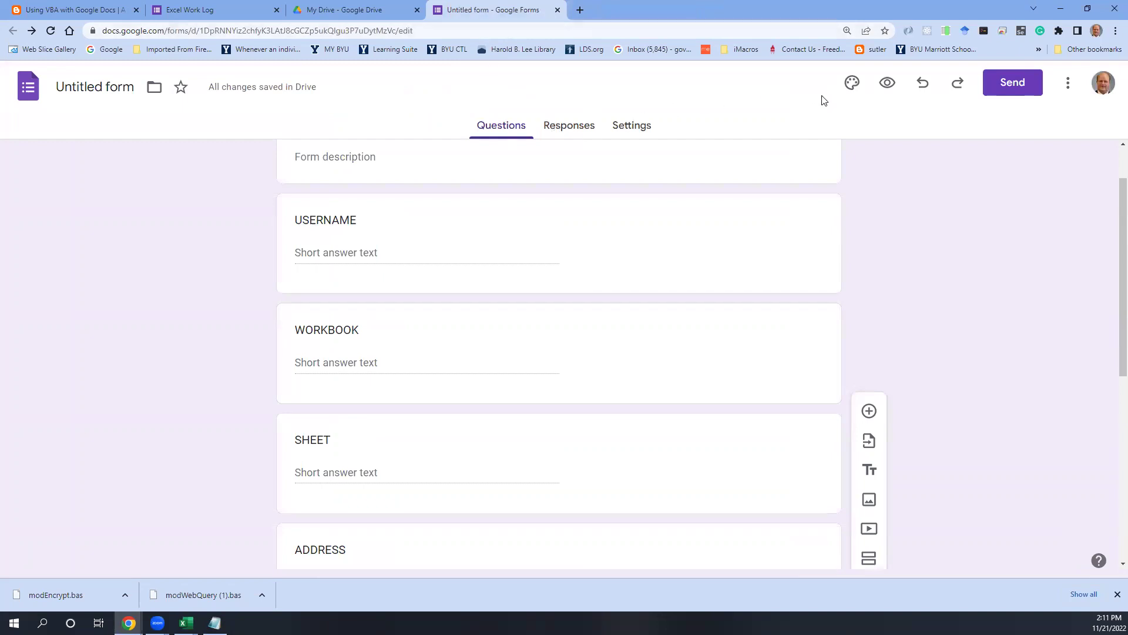
click(888, 86)
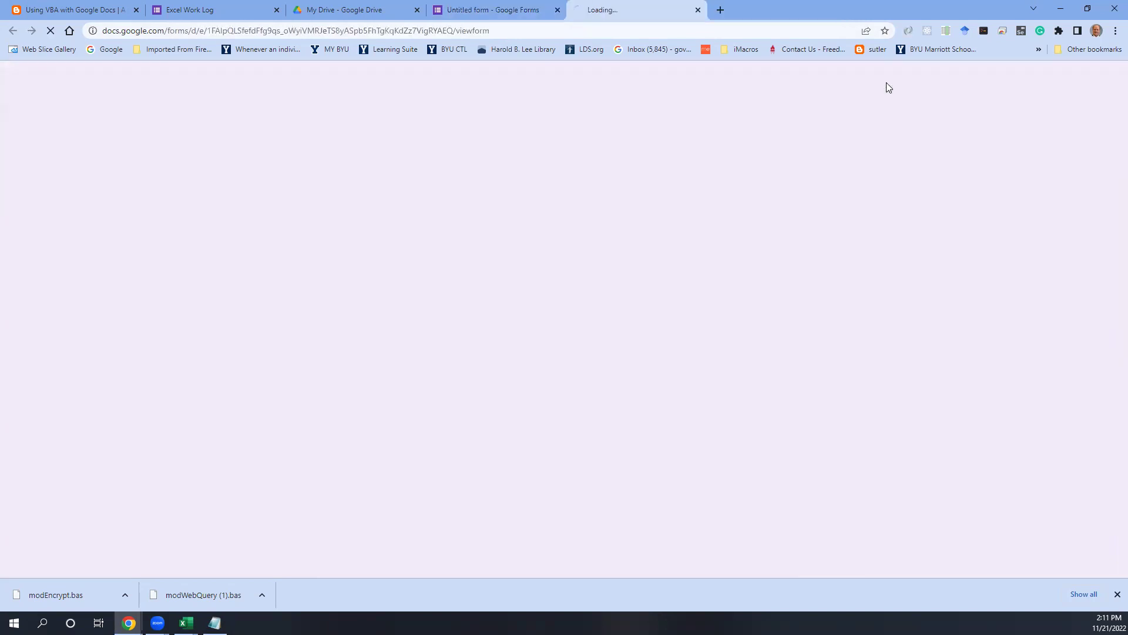
Enter a username, workbook BOO2 and sheet SHEET12 in the preview form
click(381, 243)
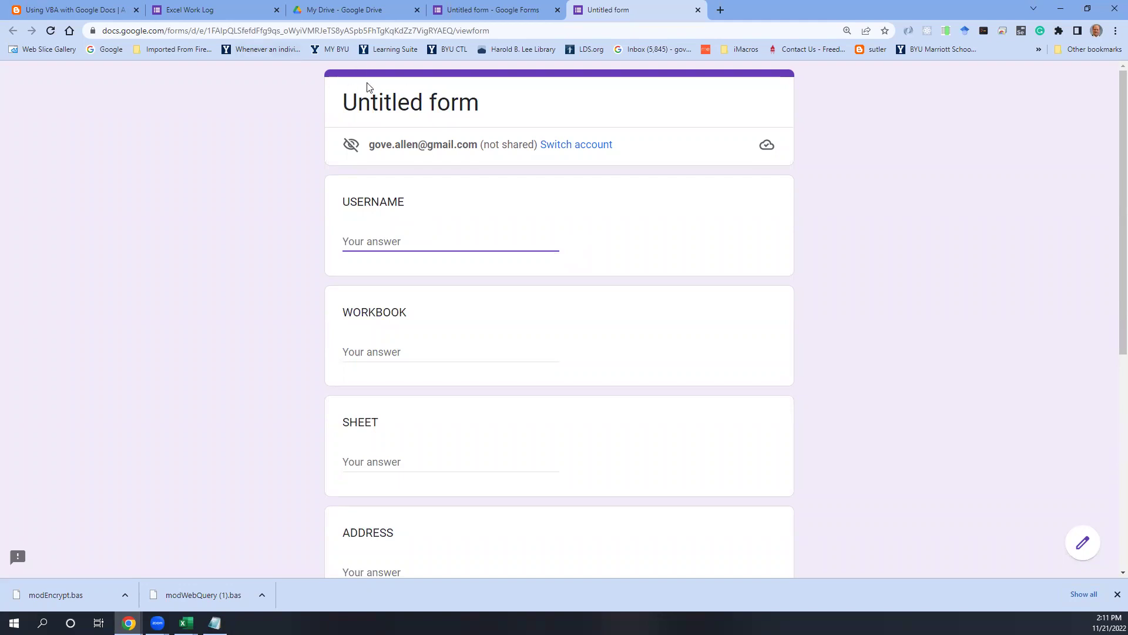
text(GOVE)
key(Tab)
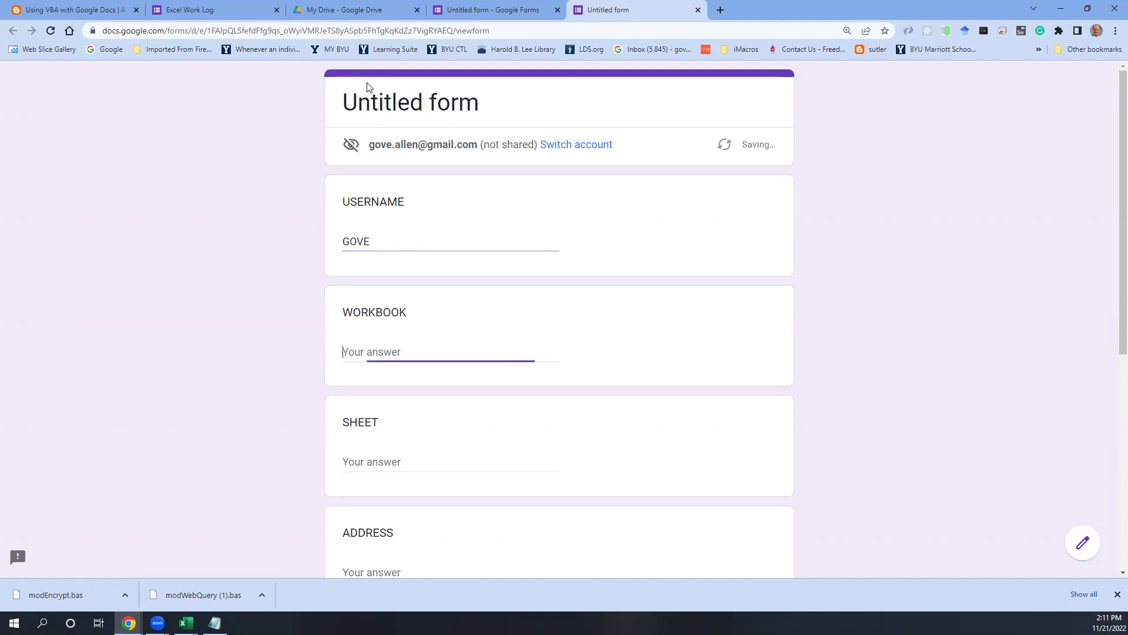
text(BOO2)
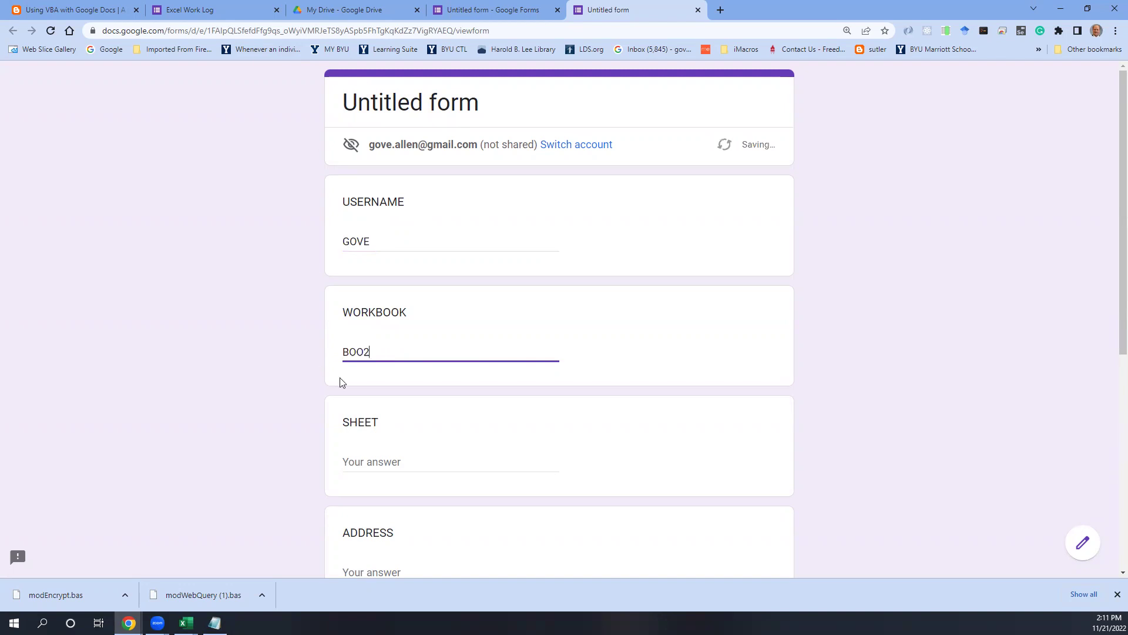
click(411, 457)
text(SHEET12)
scroll(403, 464, down, 2)
scroll(376, 435, down, 1)
Answer address A1, formula =1+1 and value 2, then submit the response
click(383, 392)
text(A1)
scroll(407, 395, down, 3)
click(378, 334)
text(=1+1)
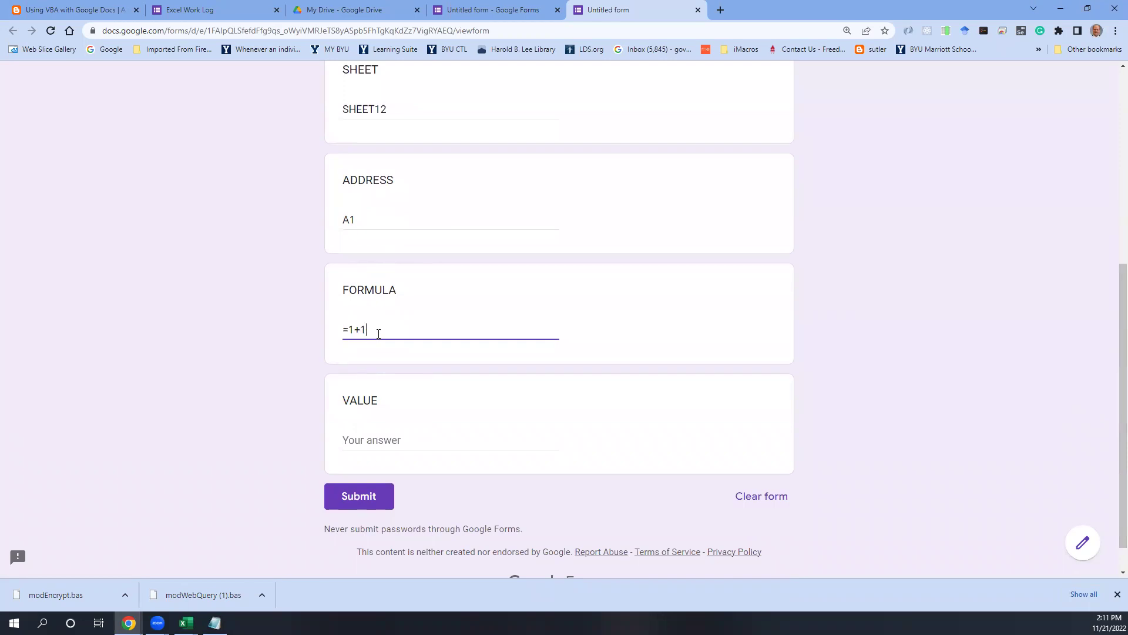
click(379, 438)
text(2)
click(355, 497)
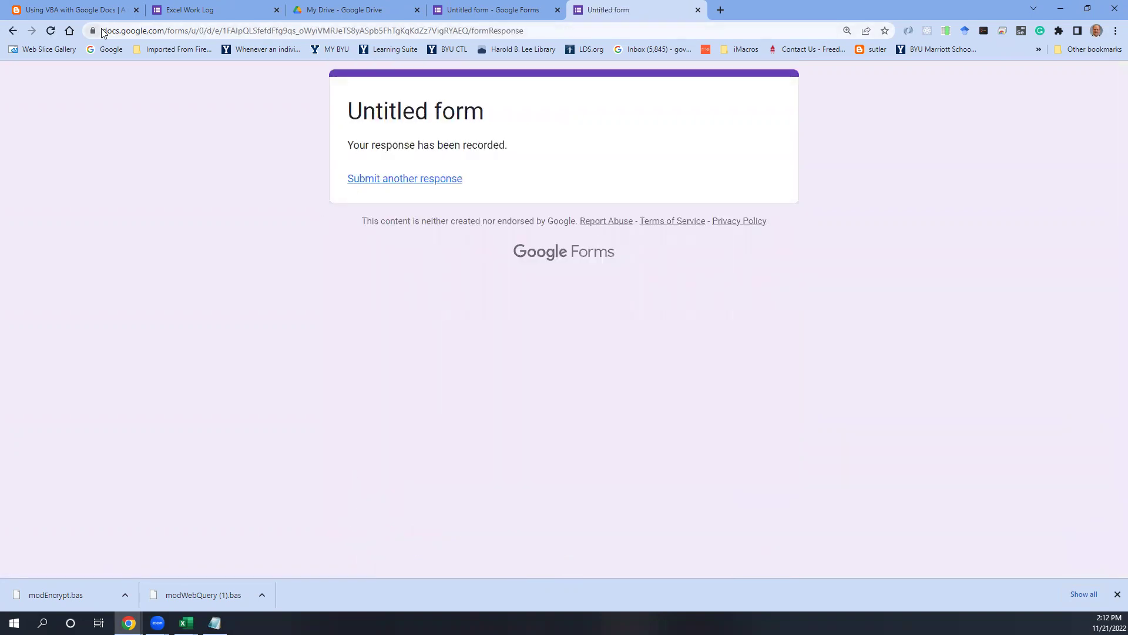
Copy the response page's formResponse address and paste it into Notepad above the entries
drag(103, 30, 551, 25)
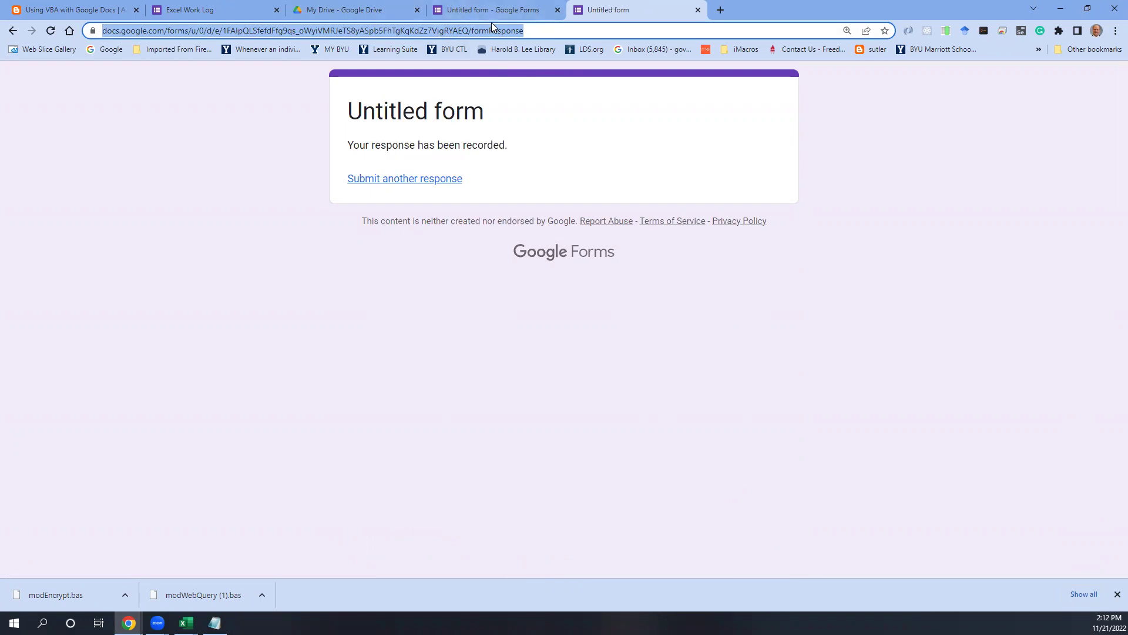
key(alt+Tab)
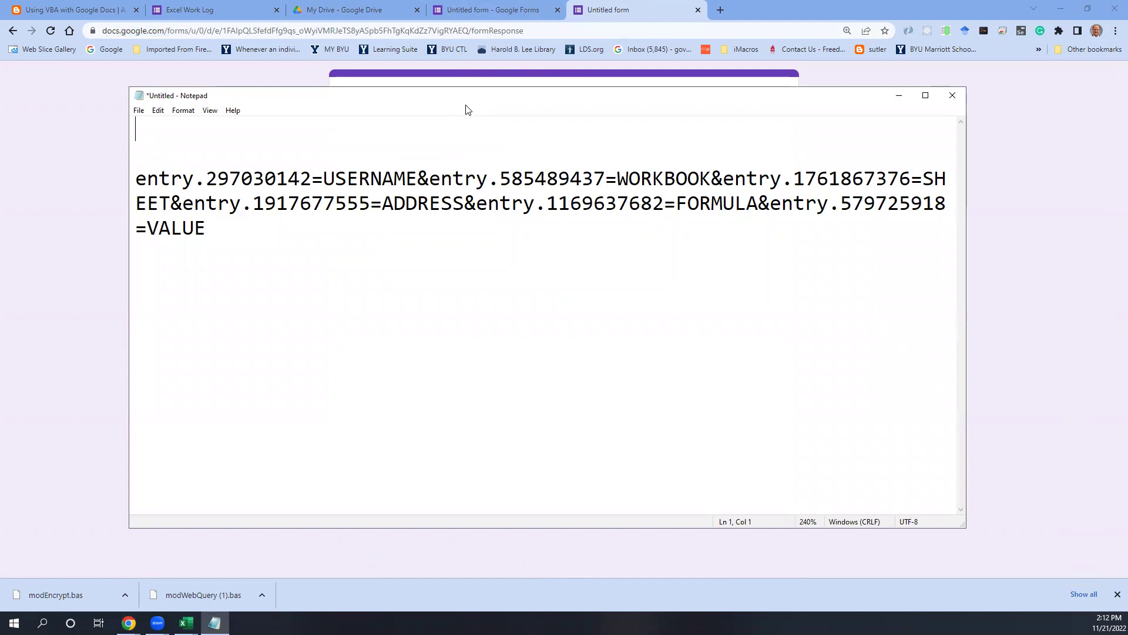
text(https://docs.google.com/forms/u/0/d/e/1FAIpQLSfefdFfg9qs_oWyiVMRJeTS8yASpb5FhTgKqKdZz7VigRYAEQ/formResponse)
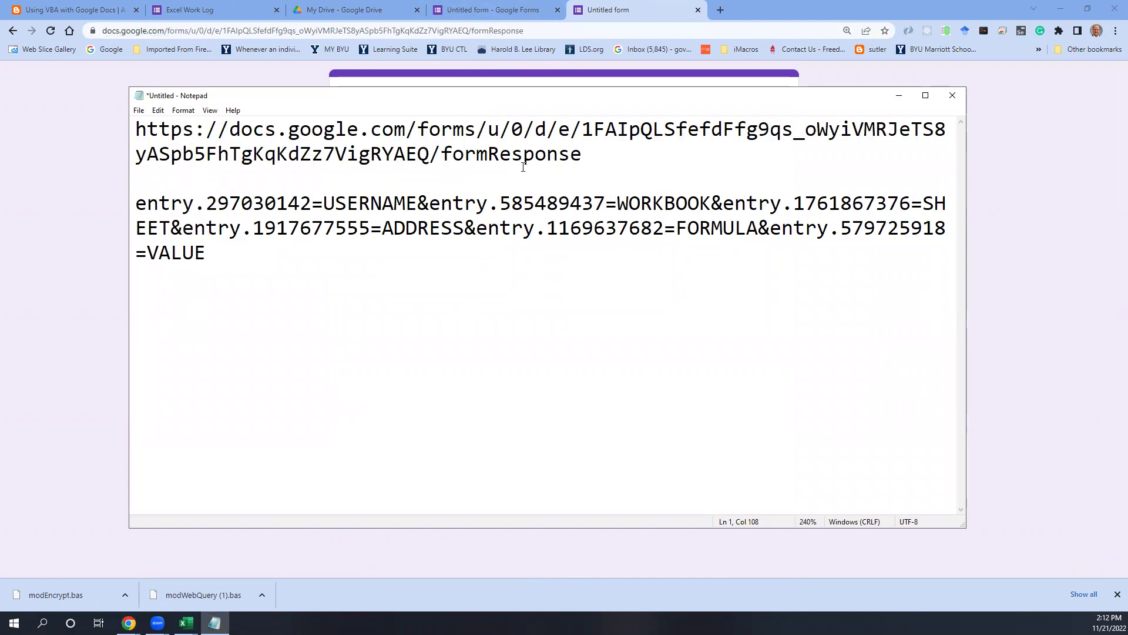
Add ? after formResponse and join the entry string onto the address line
mouse_move(582, 154)
mouse_down()
mouse_move(159, 131)
mouse_move(106, 106)
mouse_up()
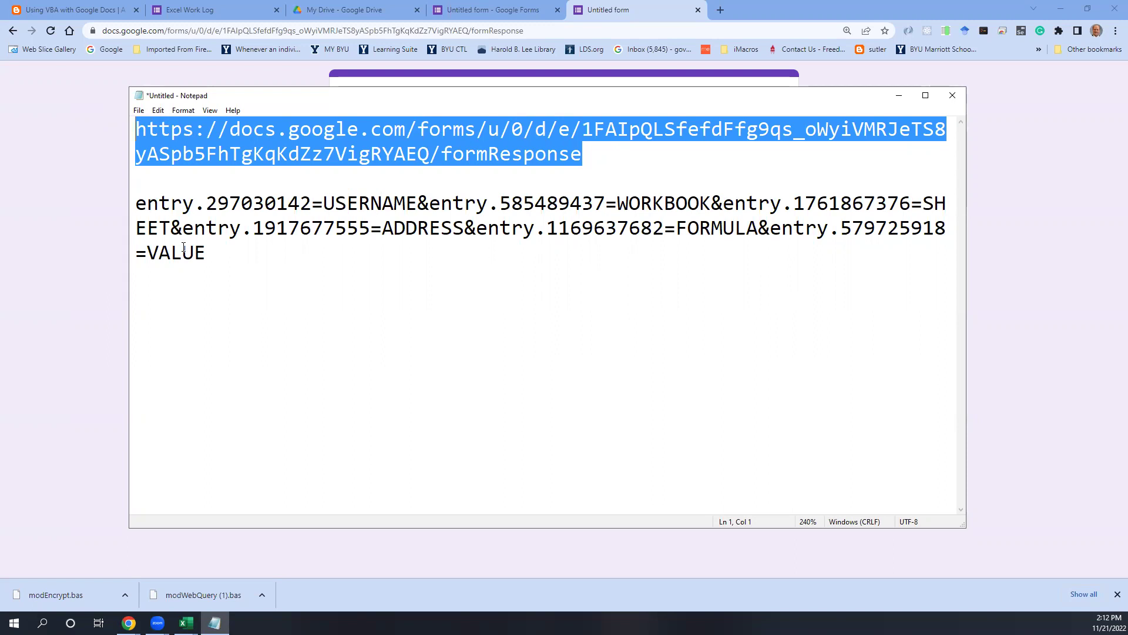
drag(207, 254, 134, 207)
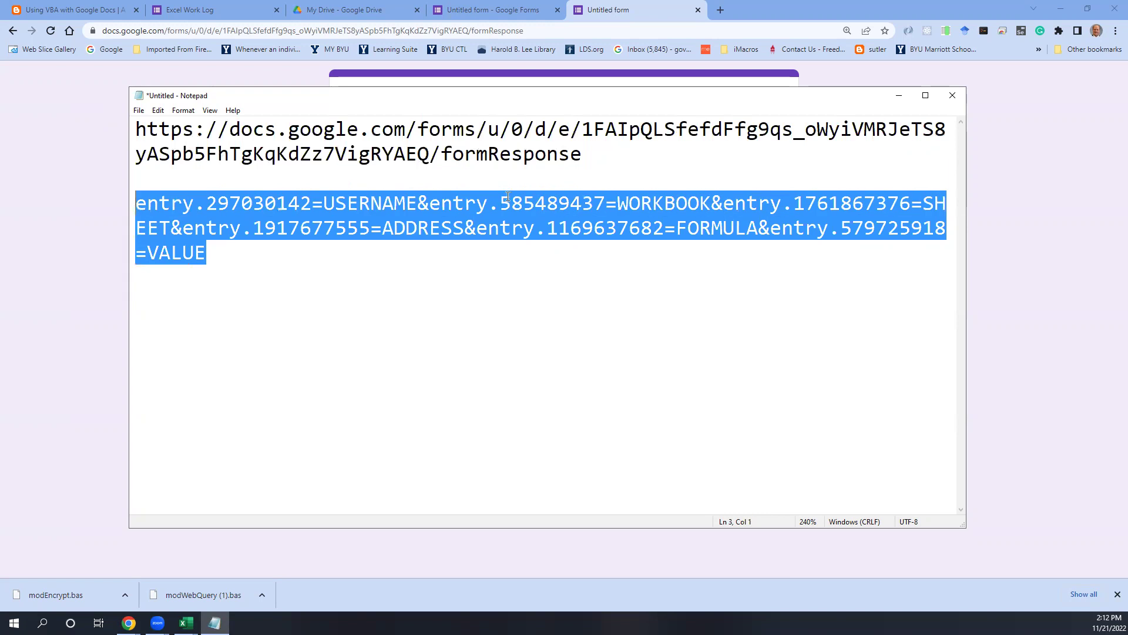
click(588, 155)
text(/)
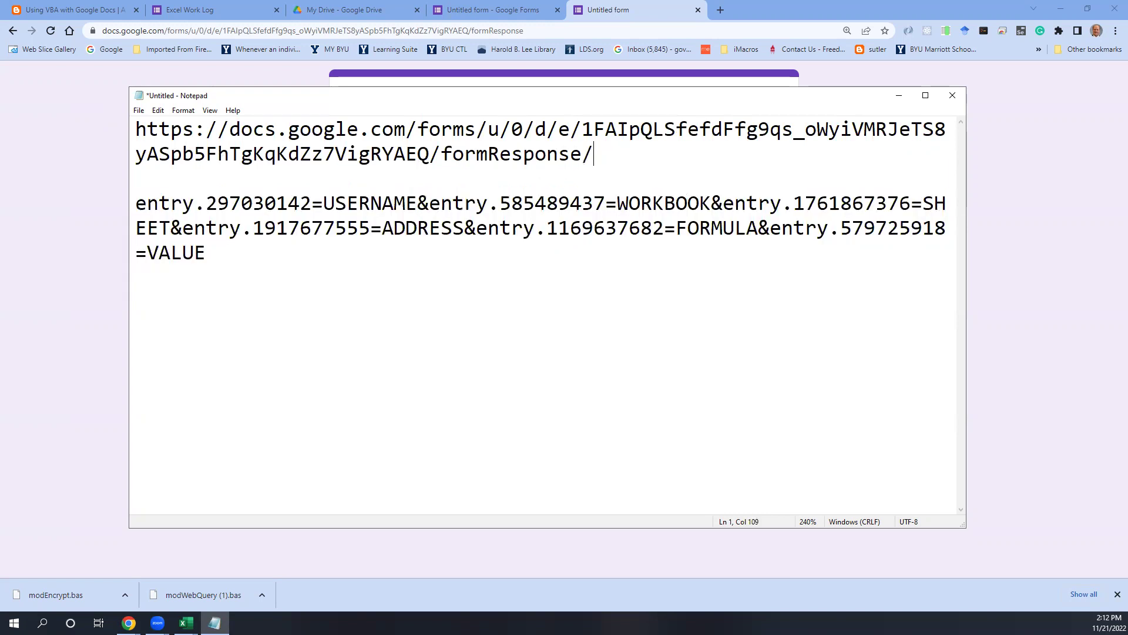
key(BackSpace)
text(?)
key(Down)
key(Down)
key(BackSpace)
key(BackSpace)
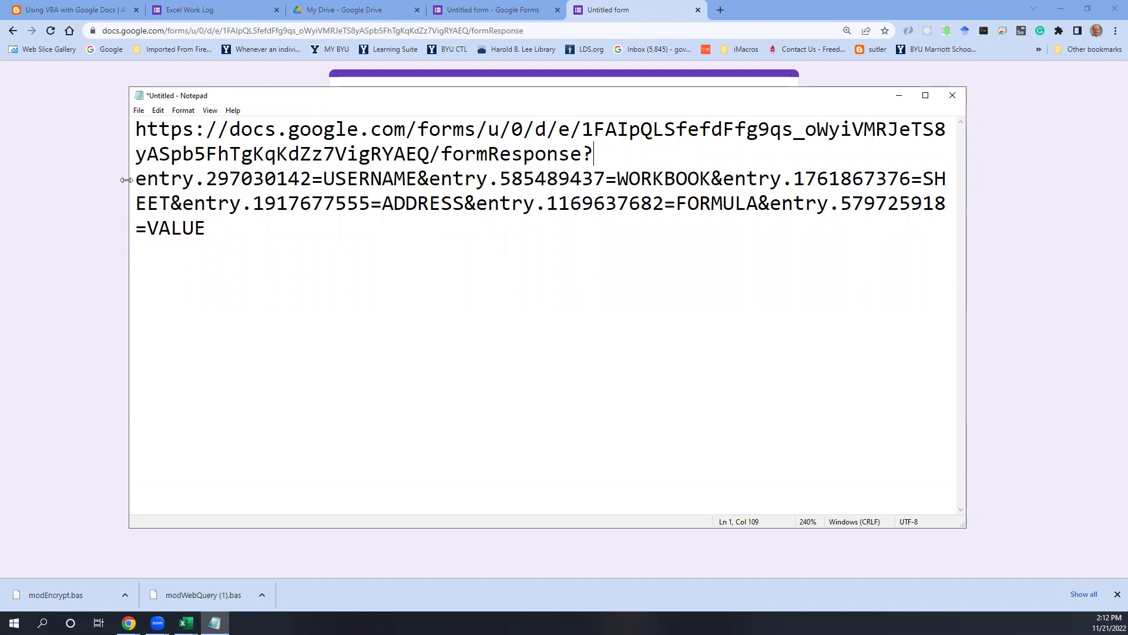
Break the line before ? so the query string sits below, then select it through =VALUE
drag(126, 179, 0, 180)
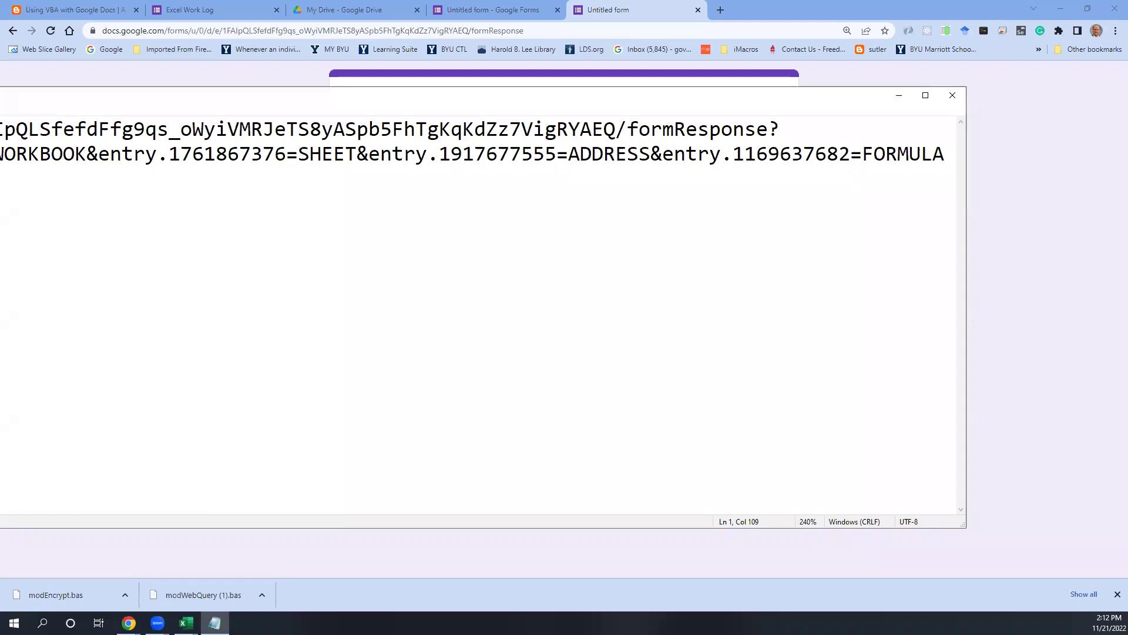
drag(0, 180, 96, 180)
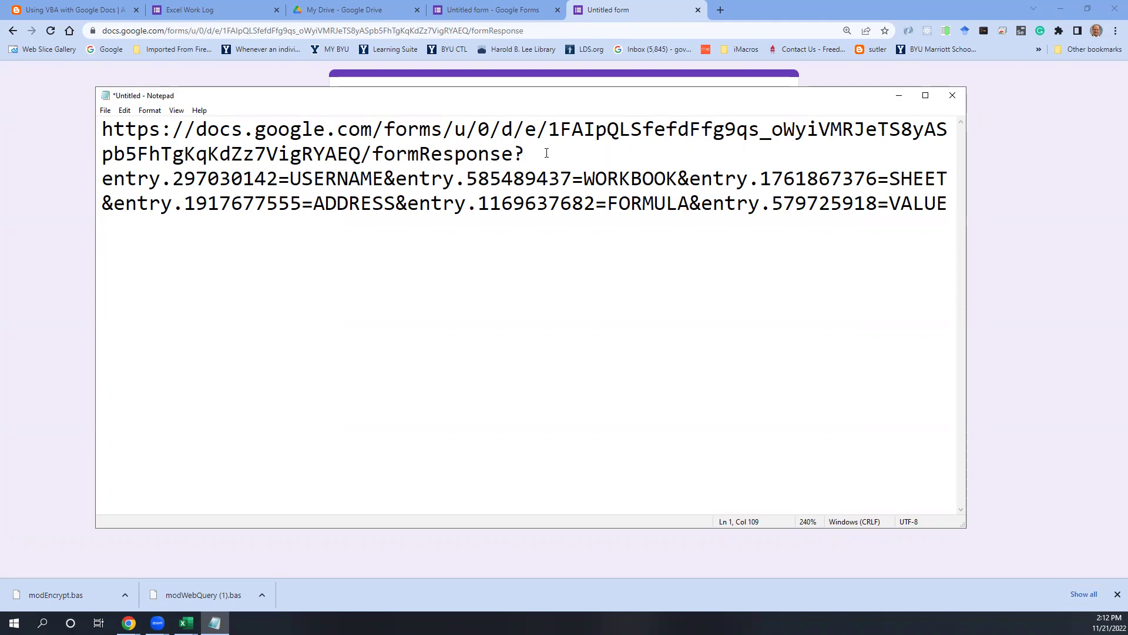
click(515, 151)
key(Return)
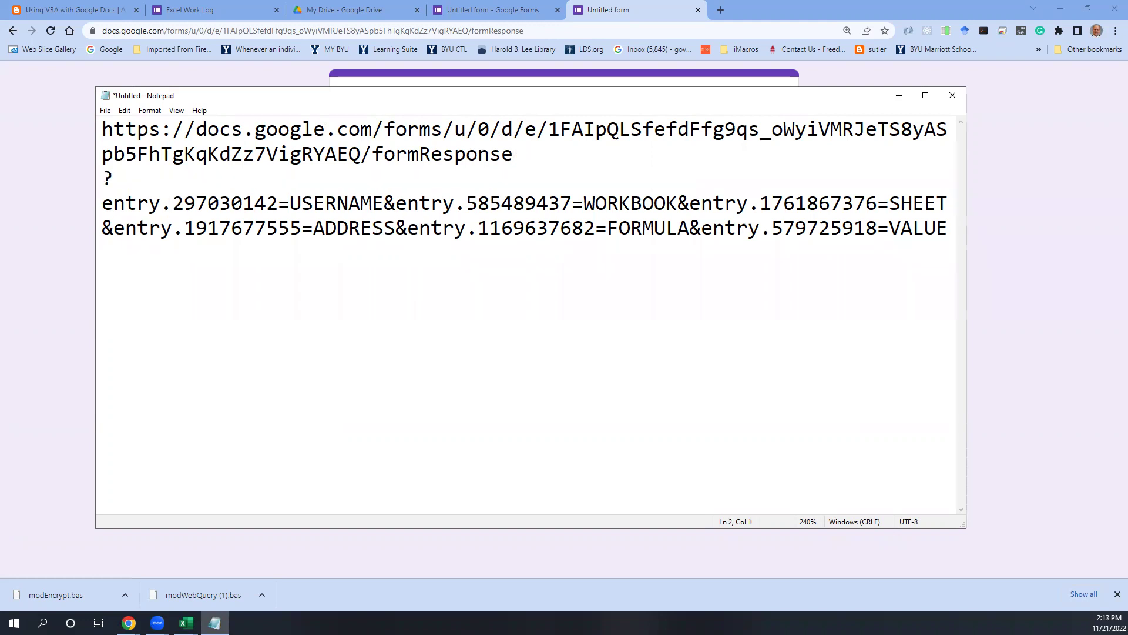
key(Right)
key(Delete)
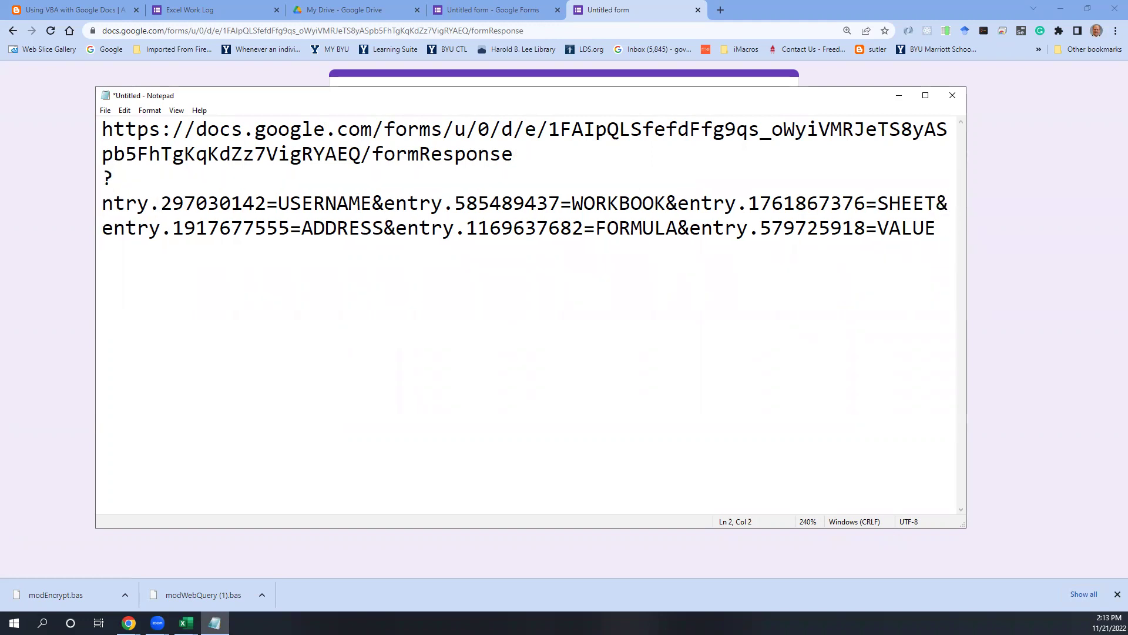
key(ctrl+z)
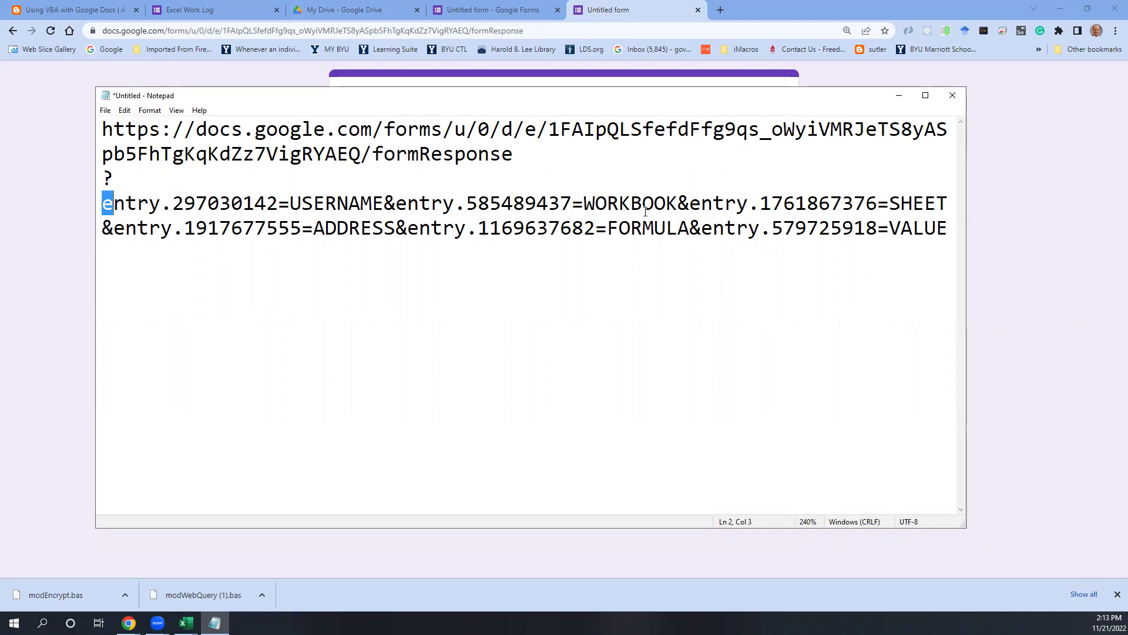
drag(101, 175, 1001, 232)
key(ctrl+c)
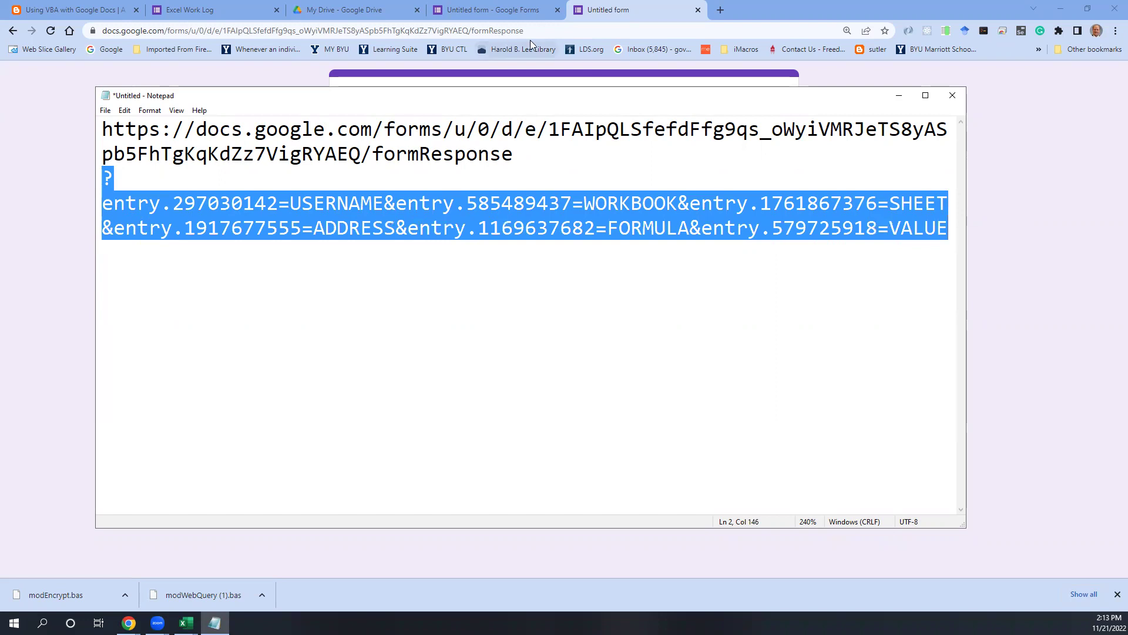
Paste the entry query string after formResponse in Chrome's address bar and load the URL
click(558, 29)
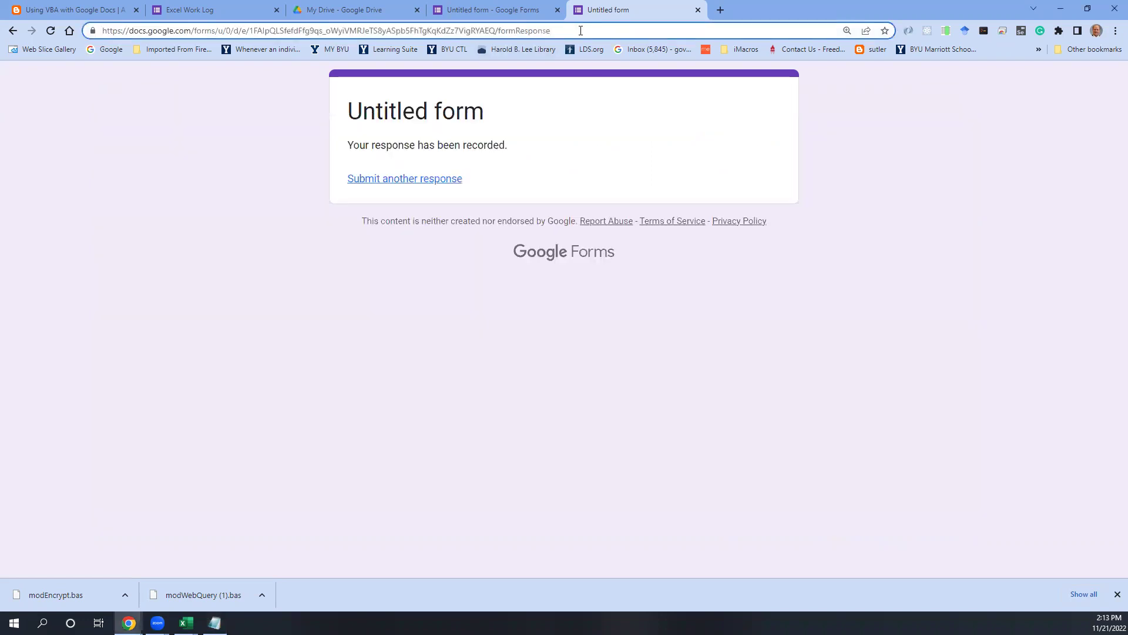
key(ctrl+v)
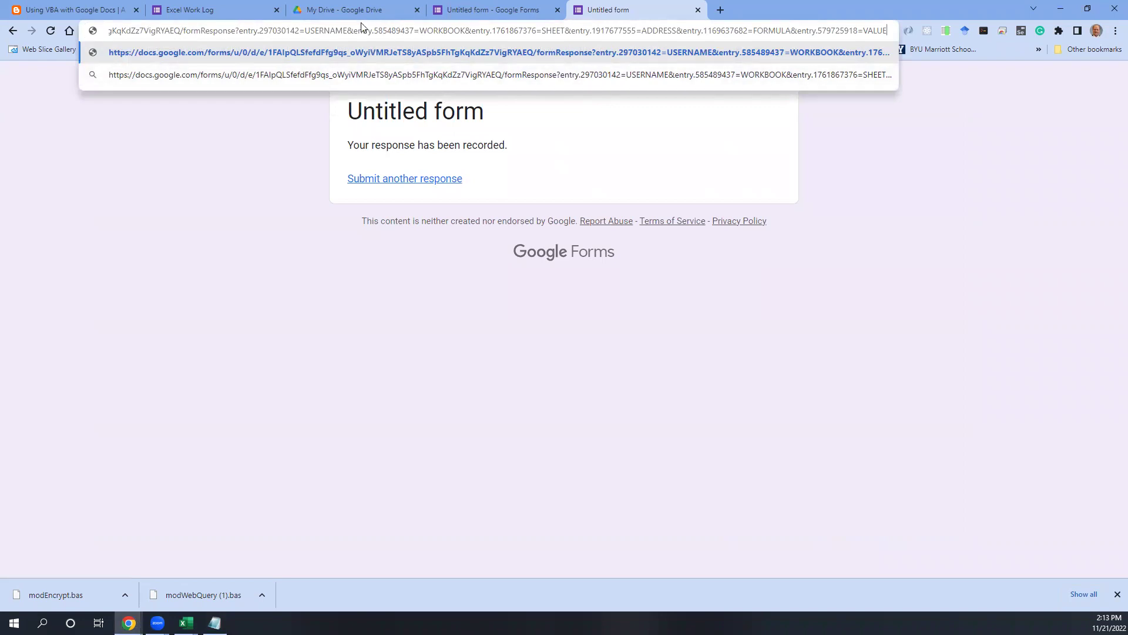
key(Home)
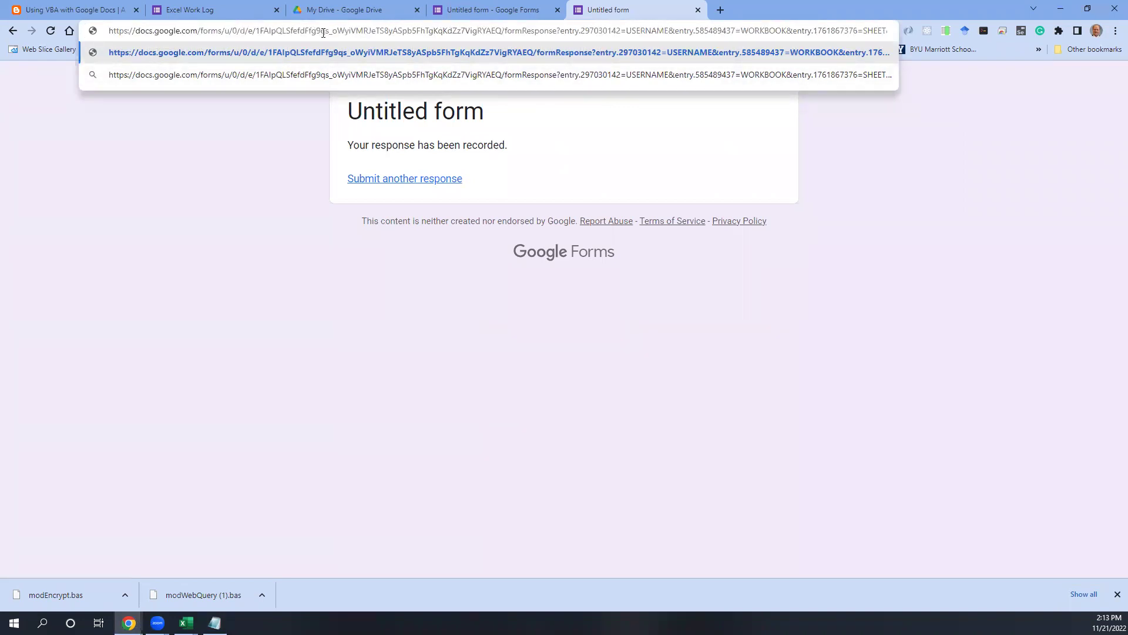
double_click(557, 30)
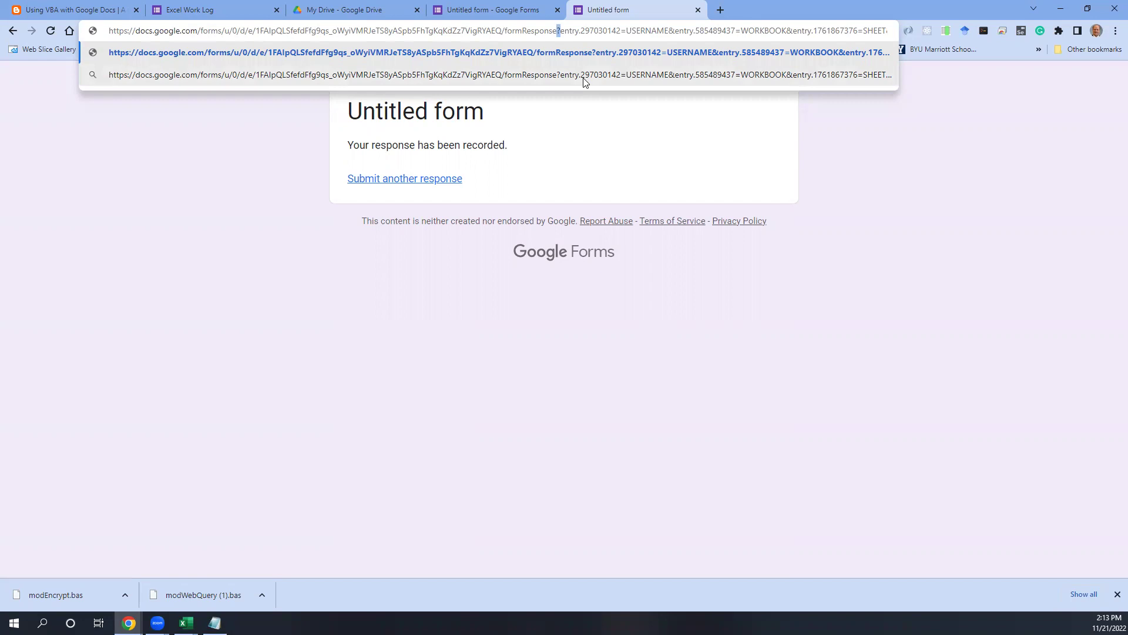
key(Return)
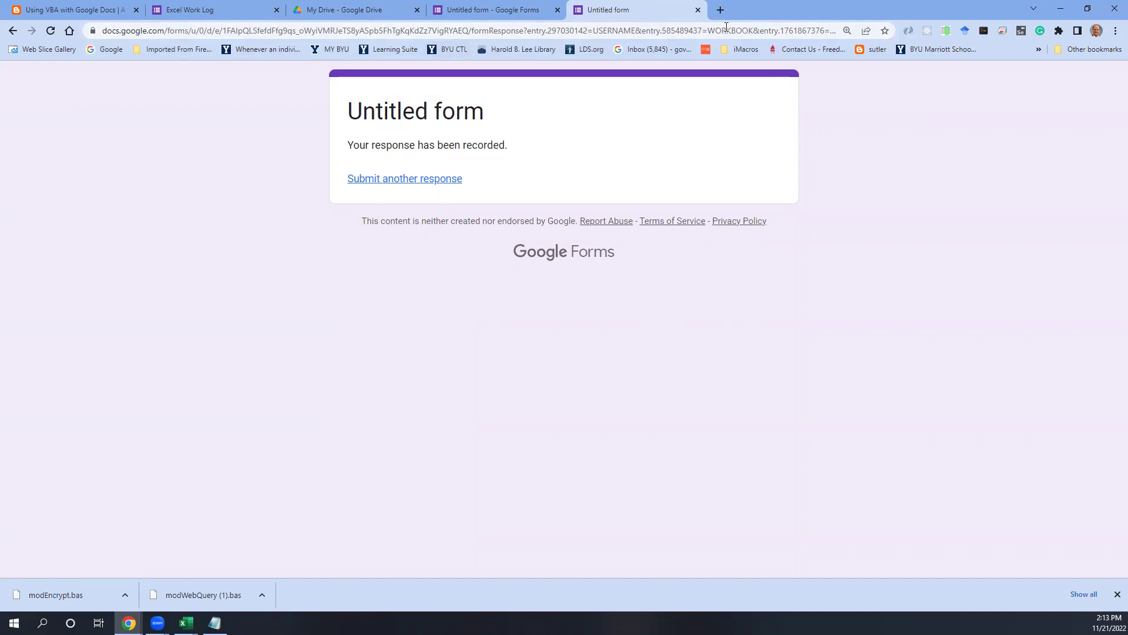
Open the form's Responses summary and inspect the USERNAME answers, including the placeholder one
click(473, 10)
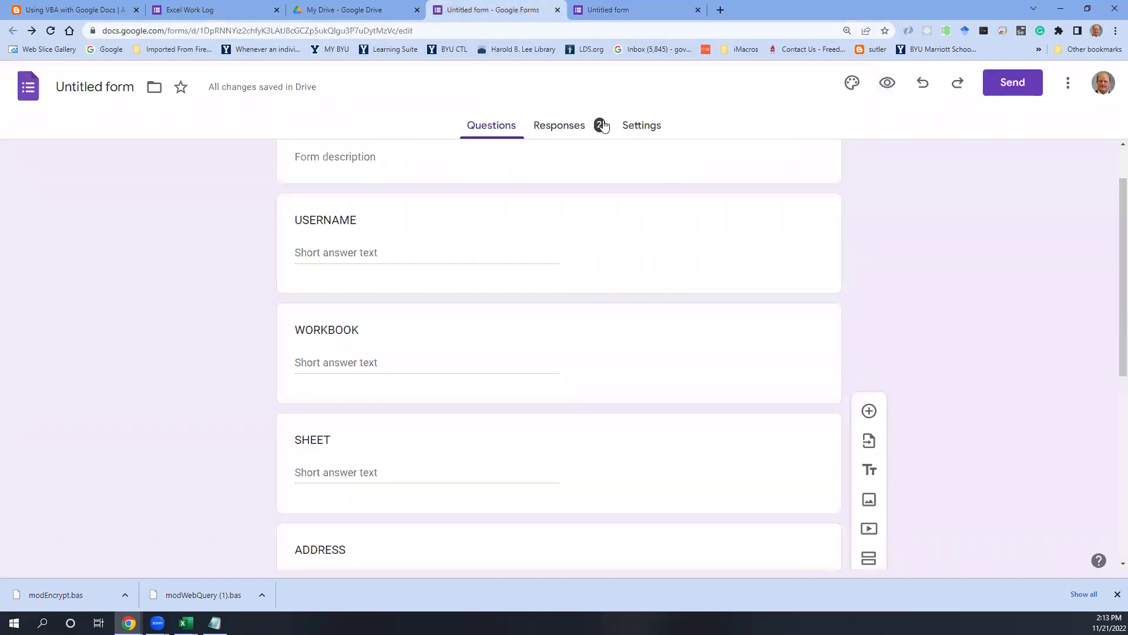
click(573, 130)
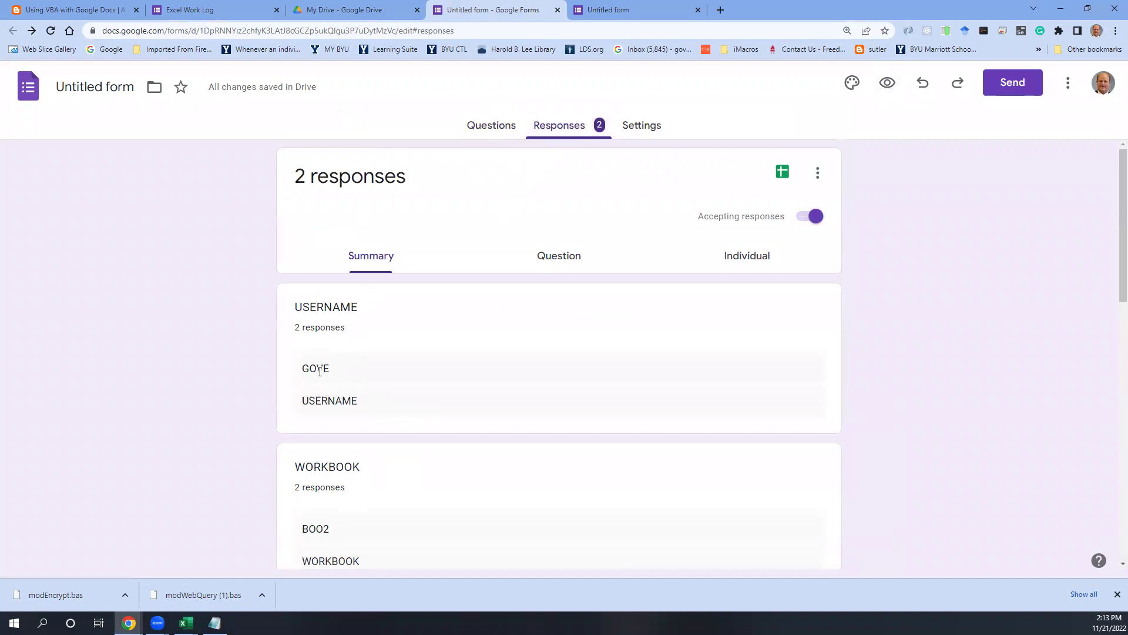
drag(306, 371, 332, 372)
drag(304, 529, 332, 528)
scroll(332, 511, down, 5)
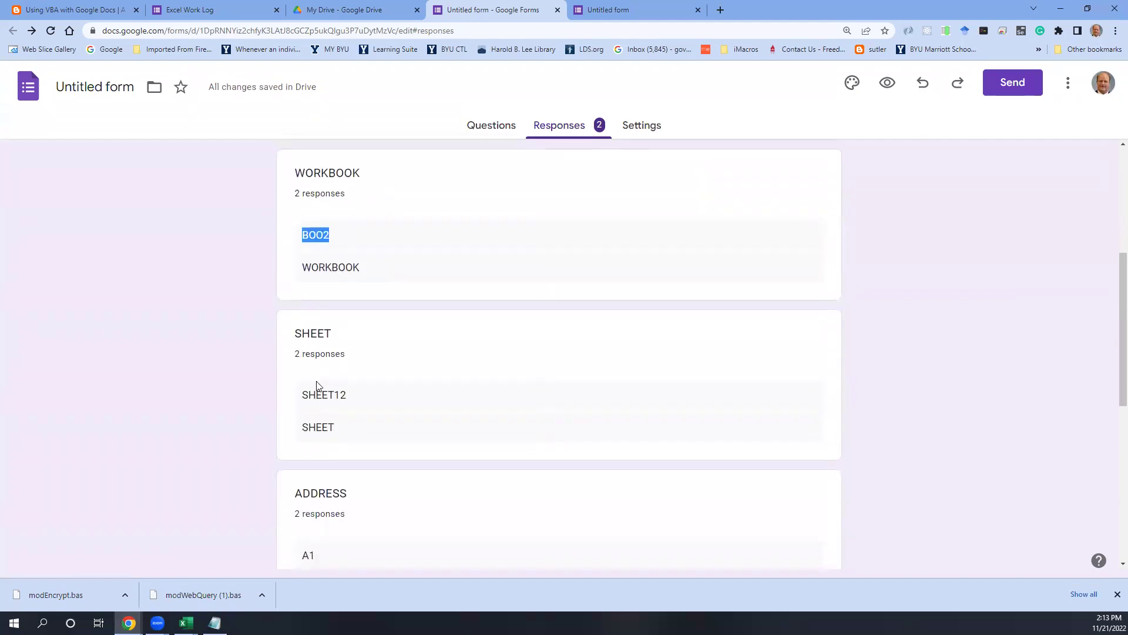
scroll(318, 391, up, 2)
scroll(320, 388, up, 3)
drag(304, 401, 368, 403)
scroll(317, 496, down, 2)
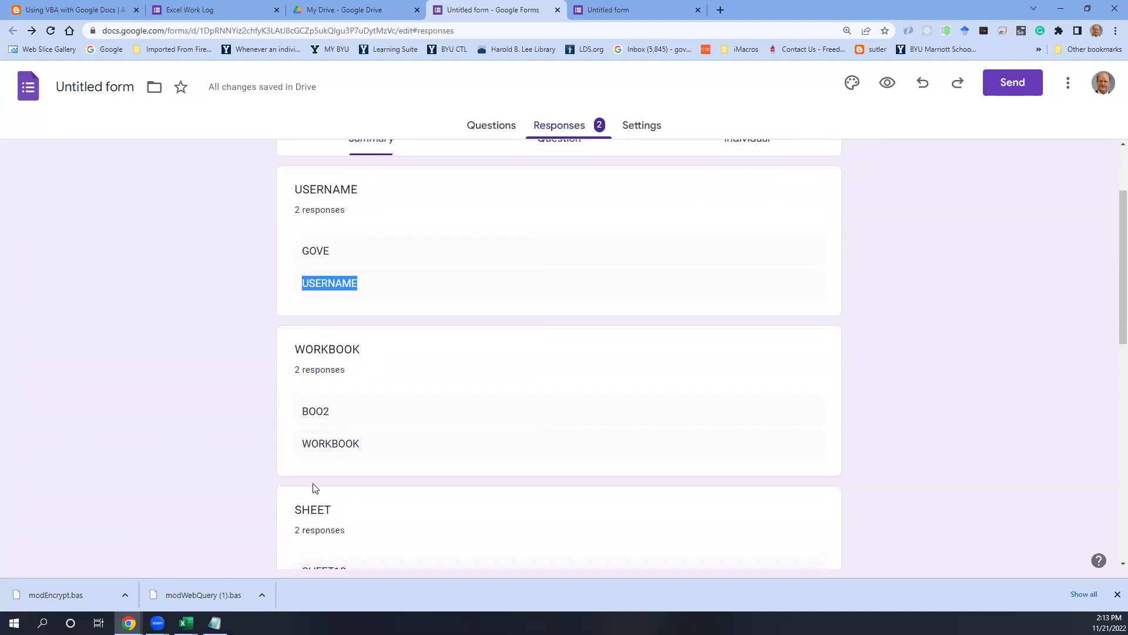
drag(304, 446, 361, 445)
scroll(363, 438, up, 1)
scroll(362, 434, up, 1)
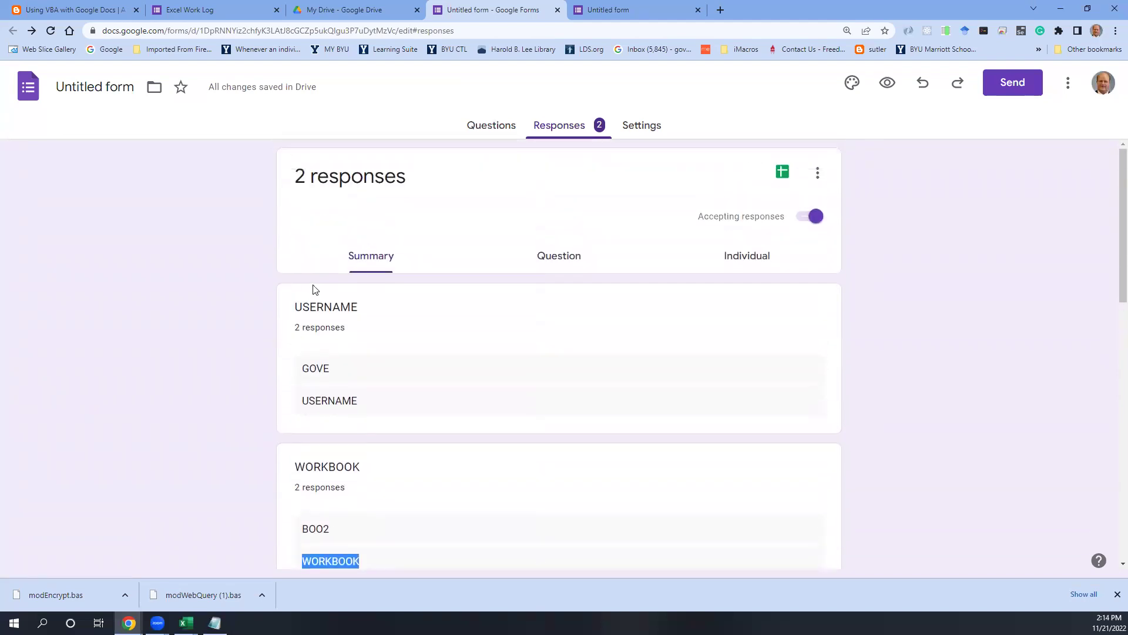
Switch to Individual view and review response 2 of 2 with its placeholder answers
click(752, 260)
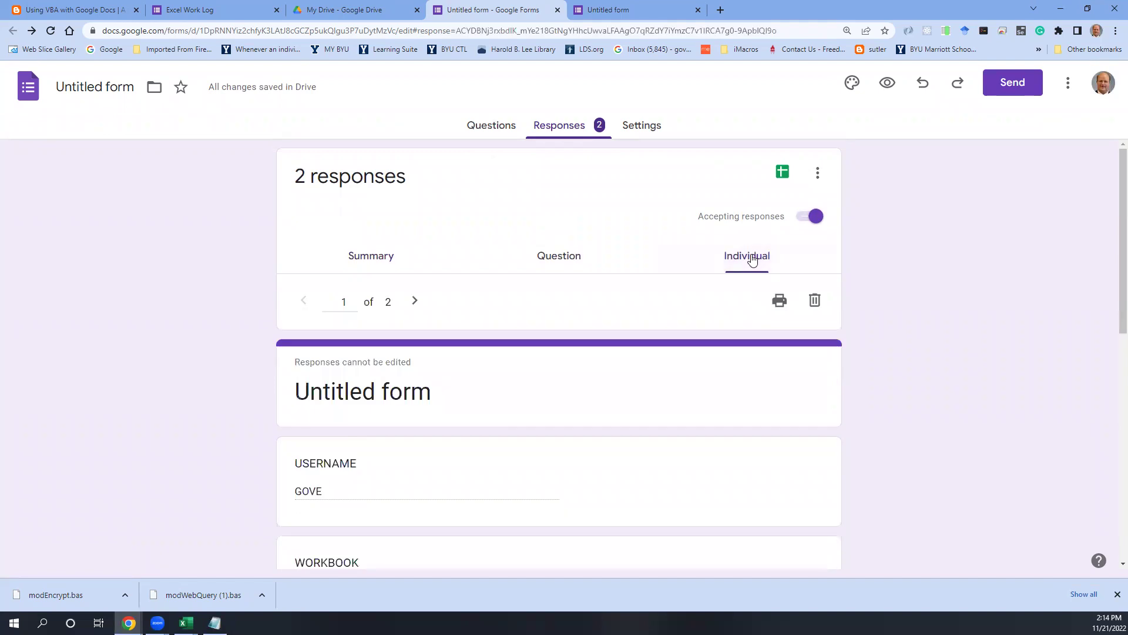
click(415, 306)
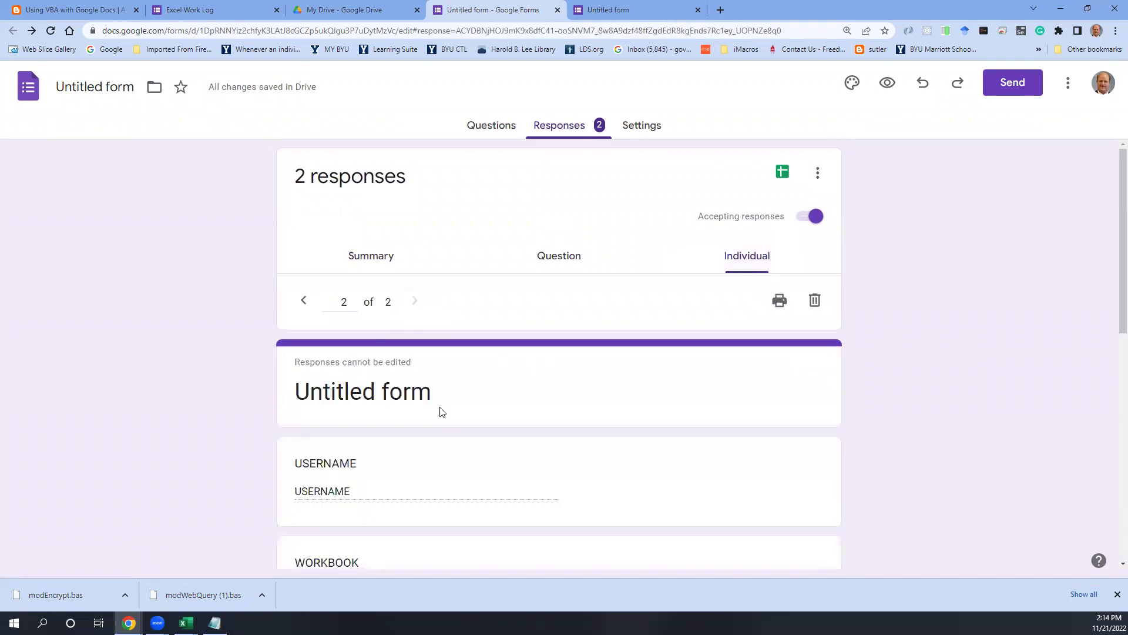
scroll(445, 411, down, 2)
scroll(441, 399, up, 1)
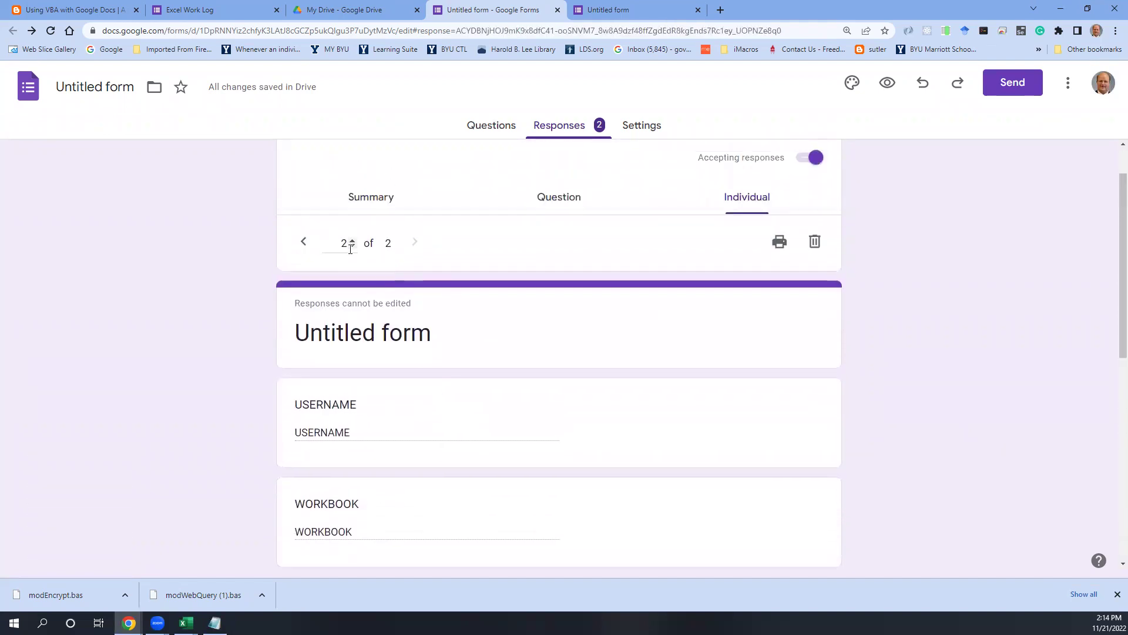
scroll(341, 437, down, 1)
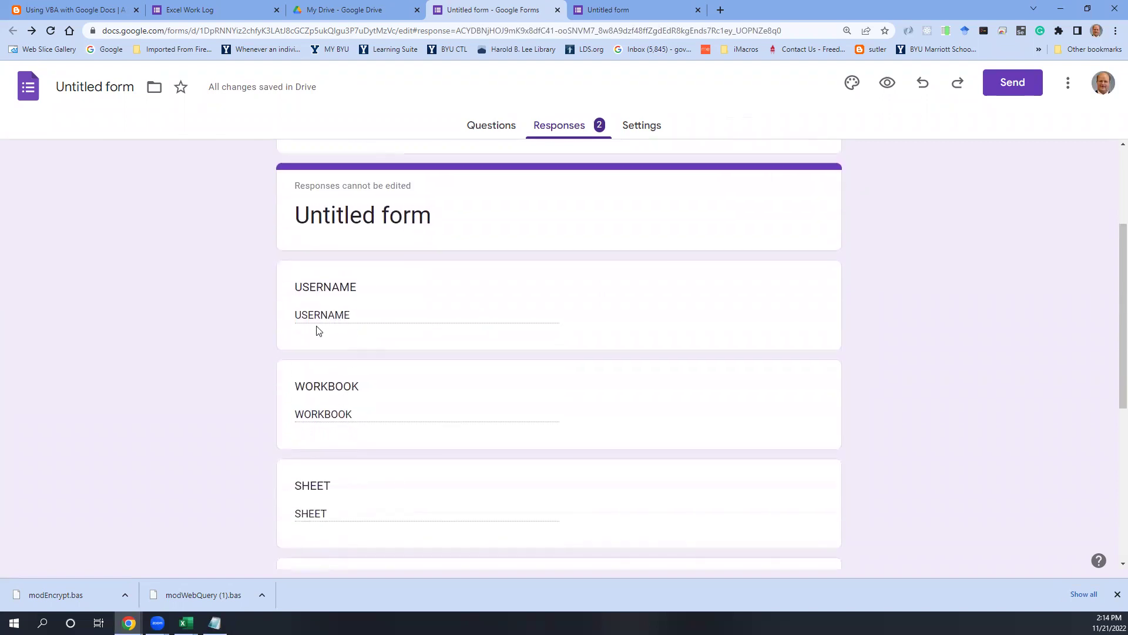
scroll(365, 452, down, 4)
scroll(365, 454, down, 2)
scroll(366, 454, up, 6)
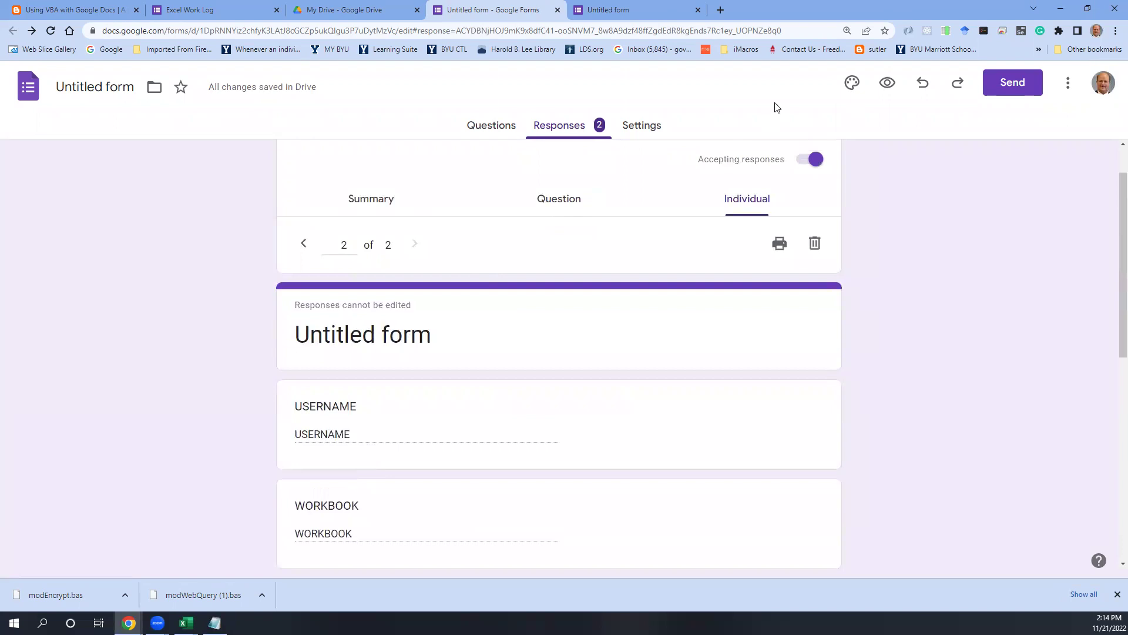
Copy the full submitted formResponse URL and paste it below the split version in Notepad
click(634, 12)
click(620, 31)
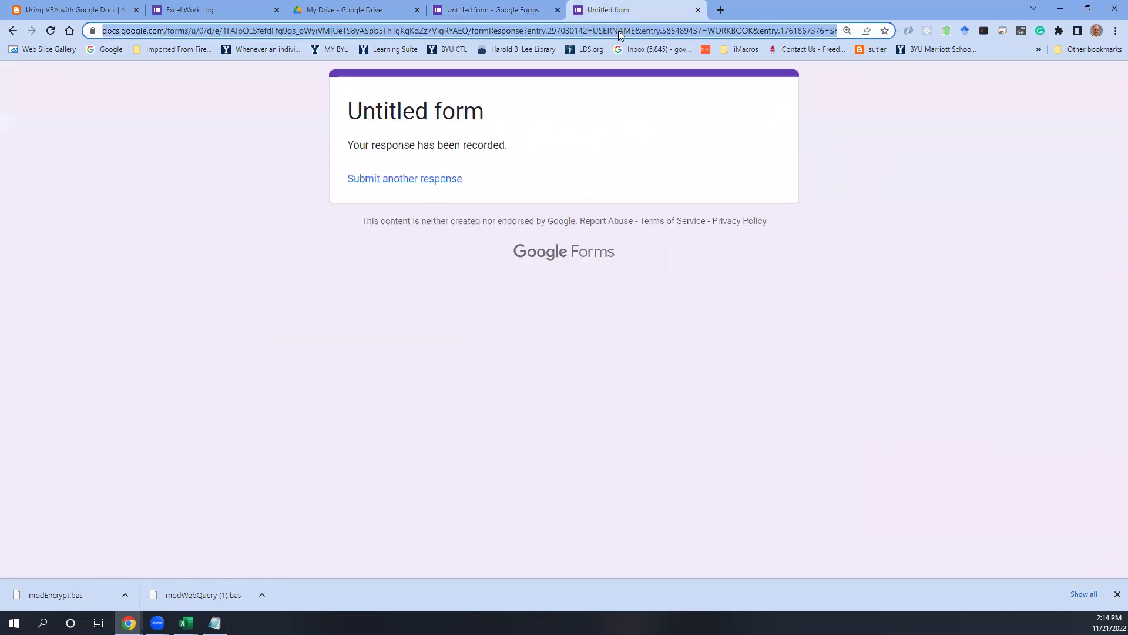
key(alt+Tab)
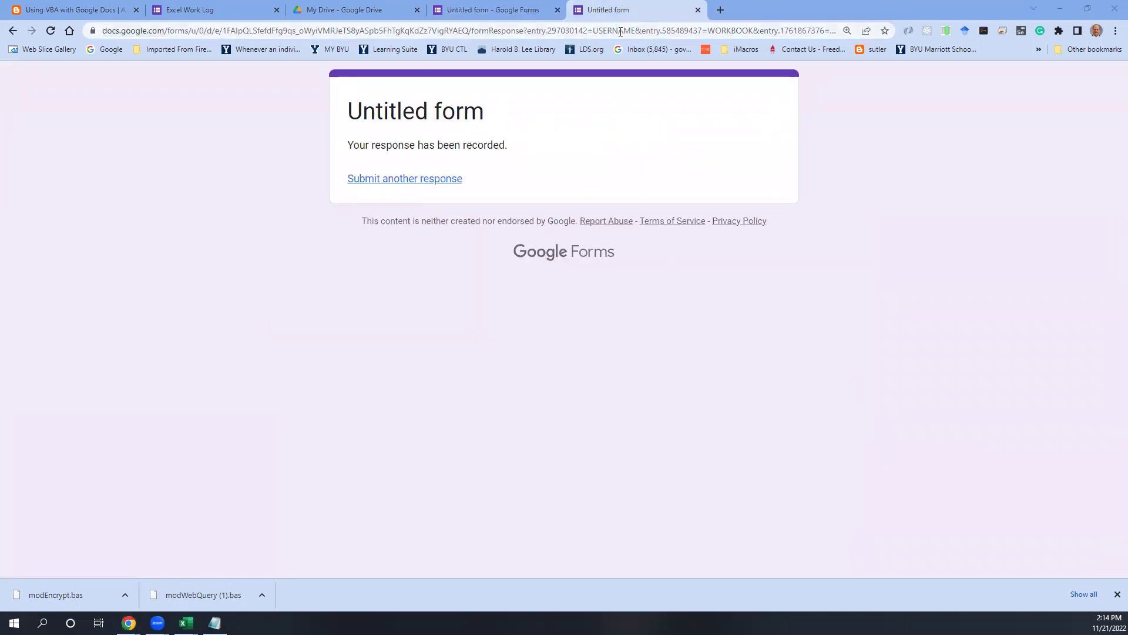
click(552, 295)
key(Return)
key(Return)
text(https://docs.google.com/forms/u/0/d/e/1FAIpQLSfefdFfg9qs_oWyiVMRJeTS8yASpb5FhTgKqKdZz7VigRYAEQ/formResponse?entry.297030142=USERNAME&entry.585489437=WORKBOOK&entry.1761867376=SHEET&entry.1917677555=ADDRESS&entry.1169637682=FORMULA&entry.579725918=VALUE)
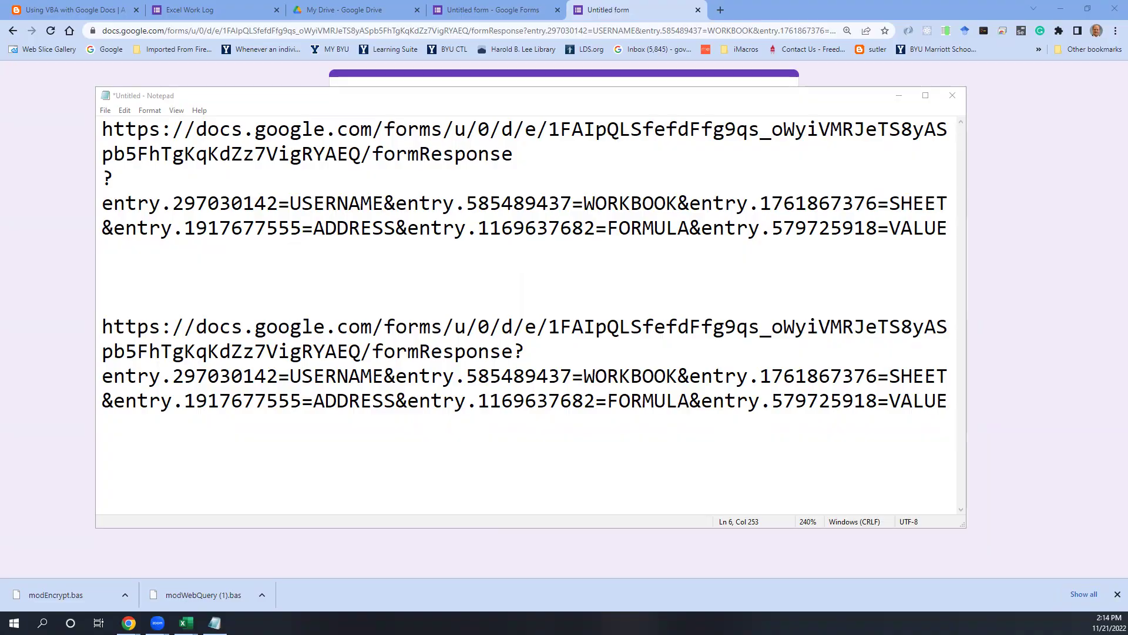
key(alt+Tab)
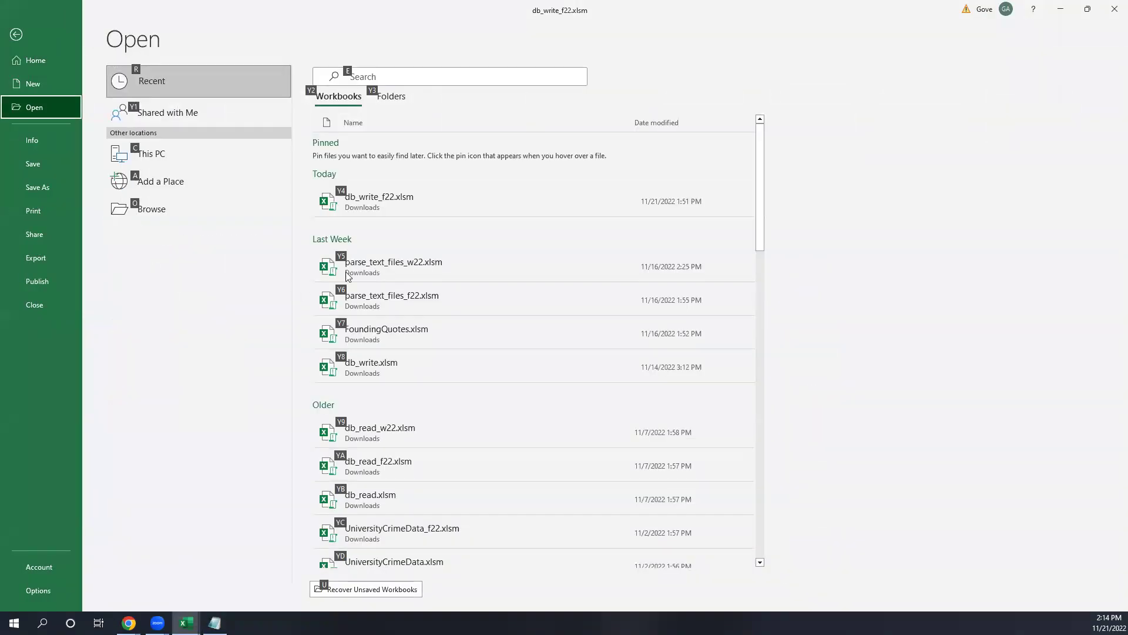
Leave Excel's Open page, bring up db_write_f22.xlsm, and close the My Drive browser tab
key(Escape)
key(Escape)
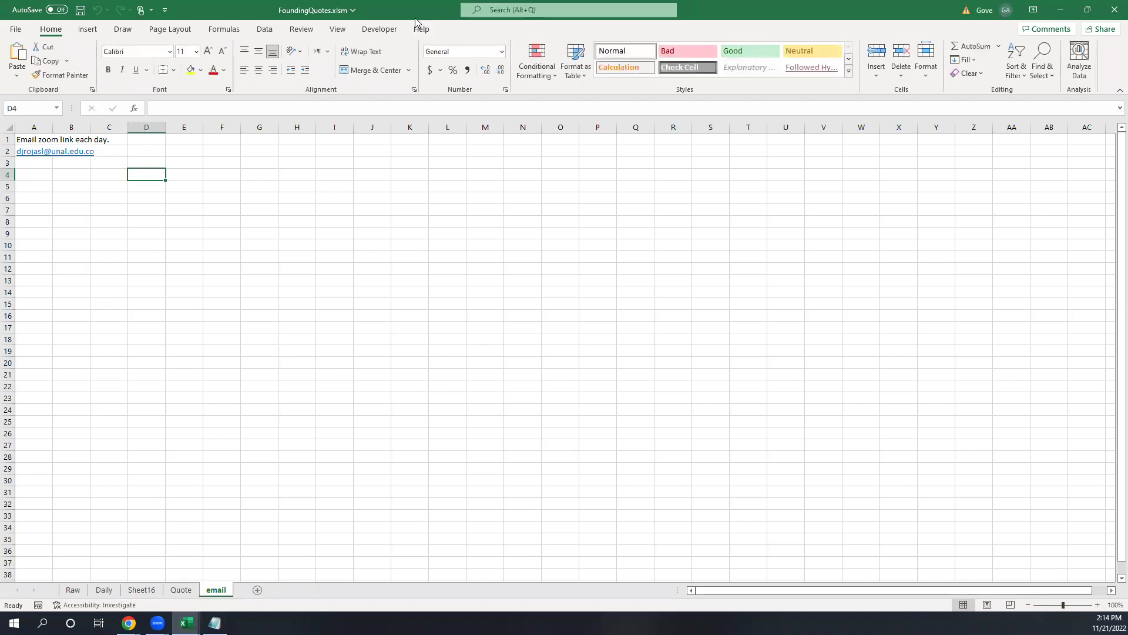
key(alt+Tab)
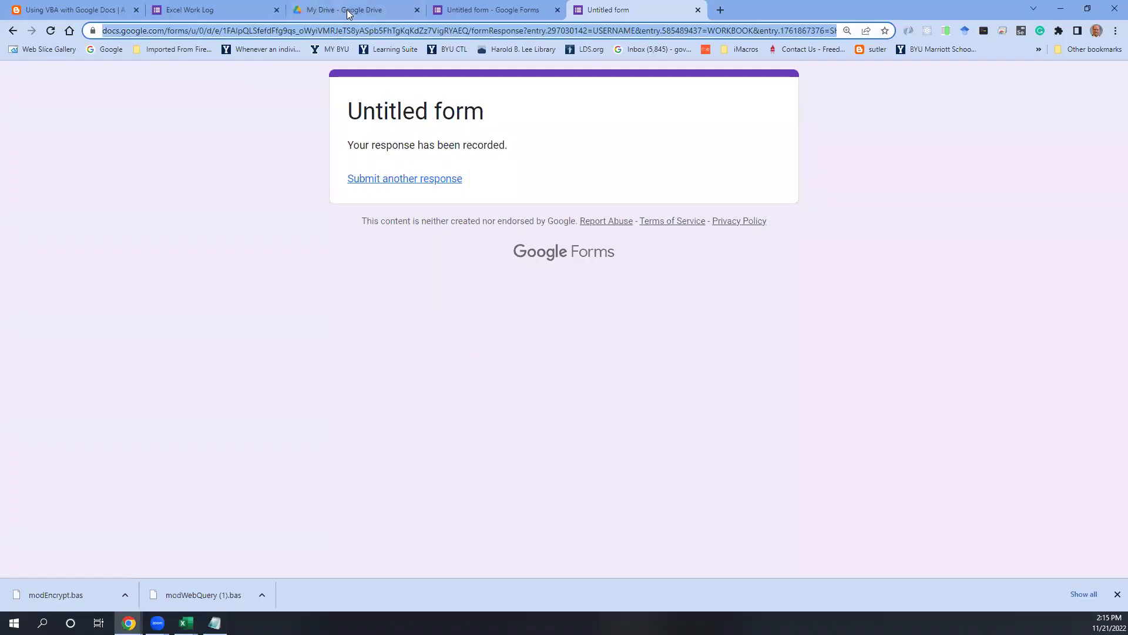
click(343, 10)
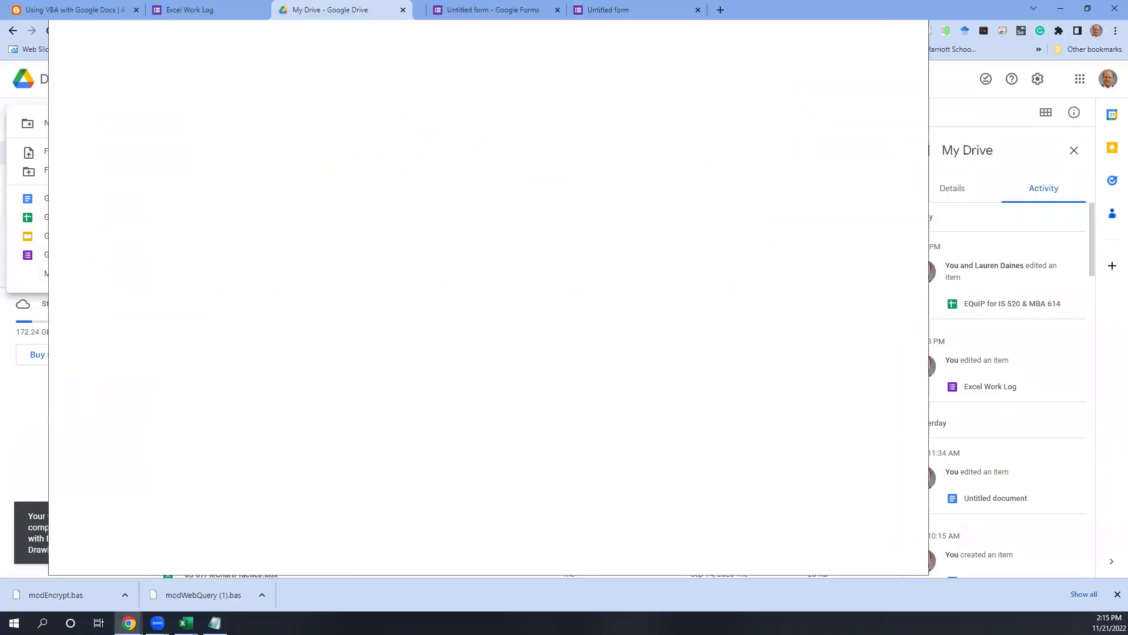
key(ctrl+w)
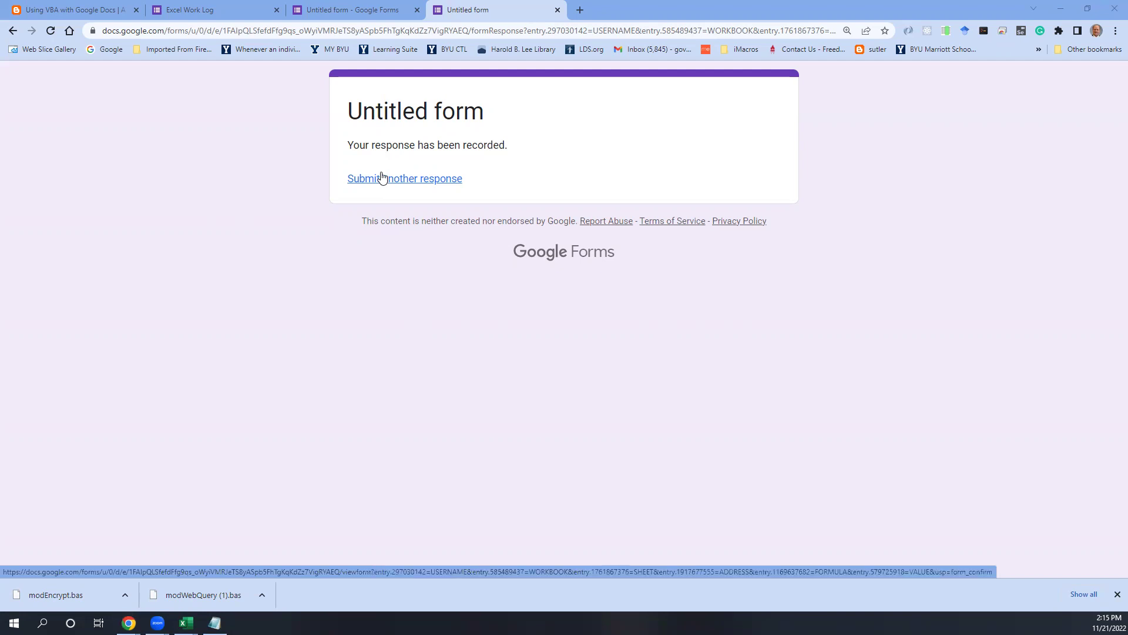
Select the second Notepad URL from its start through '579725918=', leaving VALUE unselected
key(alt+Tab)
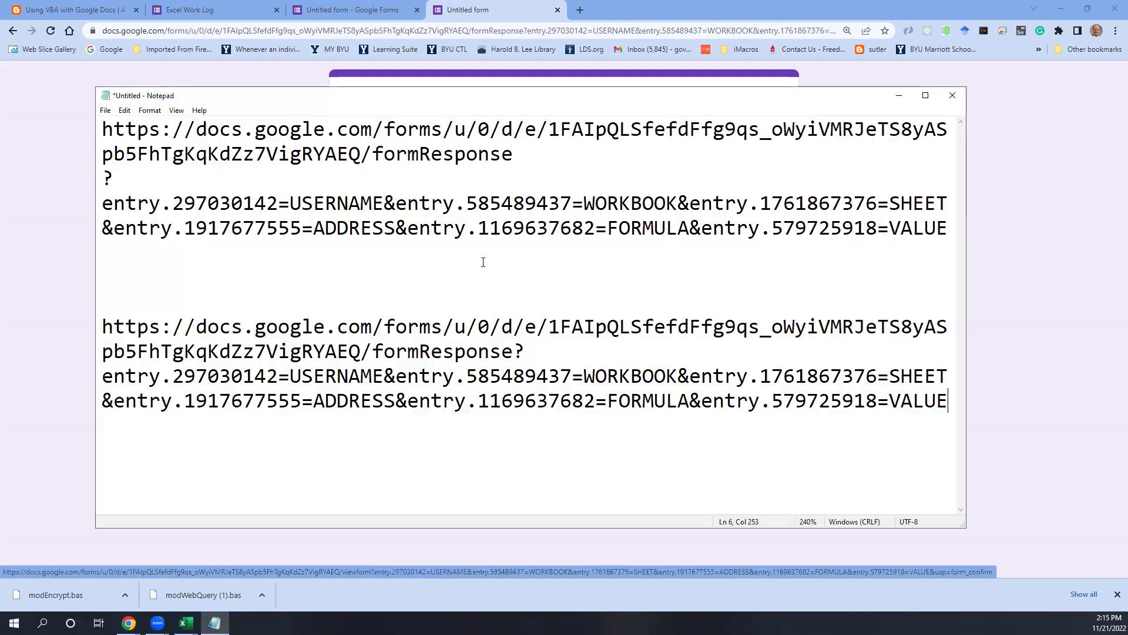
mouse_move(105, 326)
mouse_down()
mouse_move(419, 407)
mouse_move(799, 411)
mouse_up()
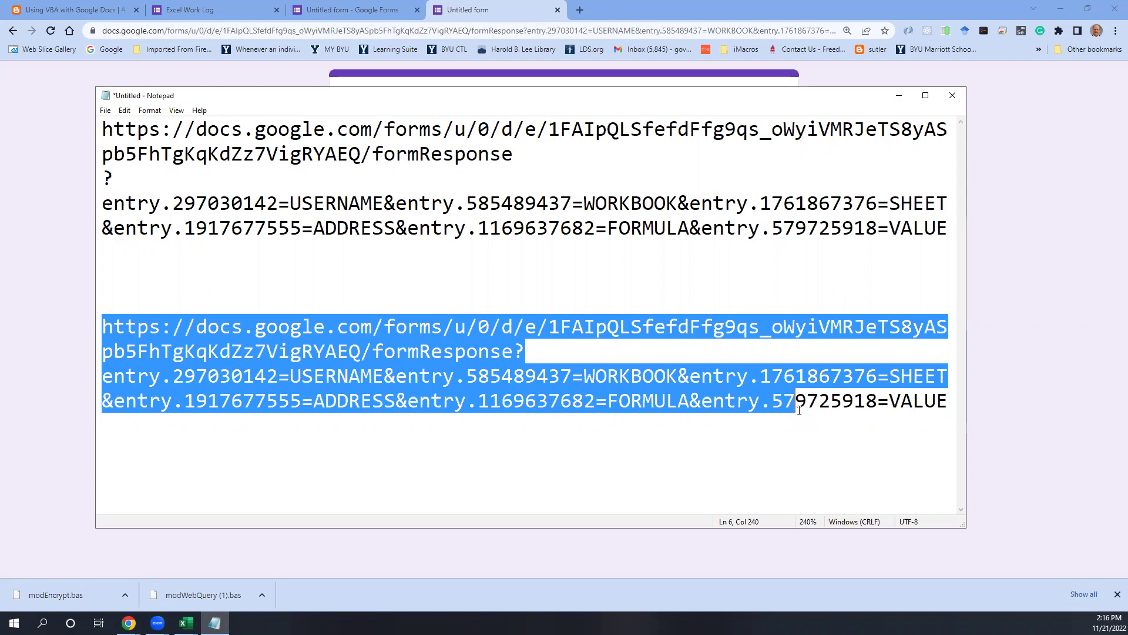
click(532, 351)
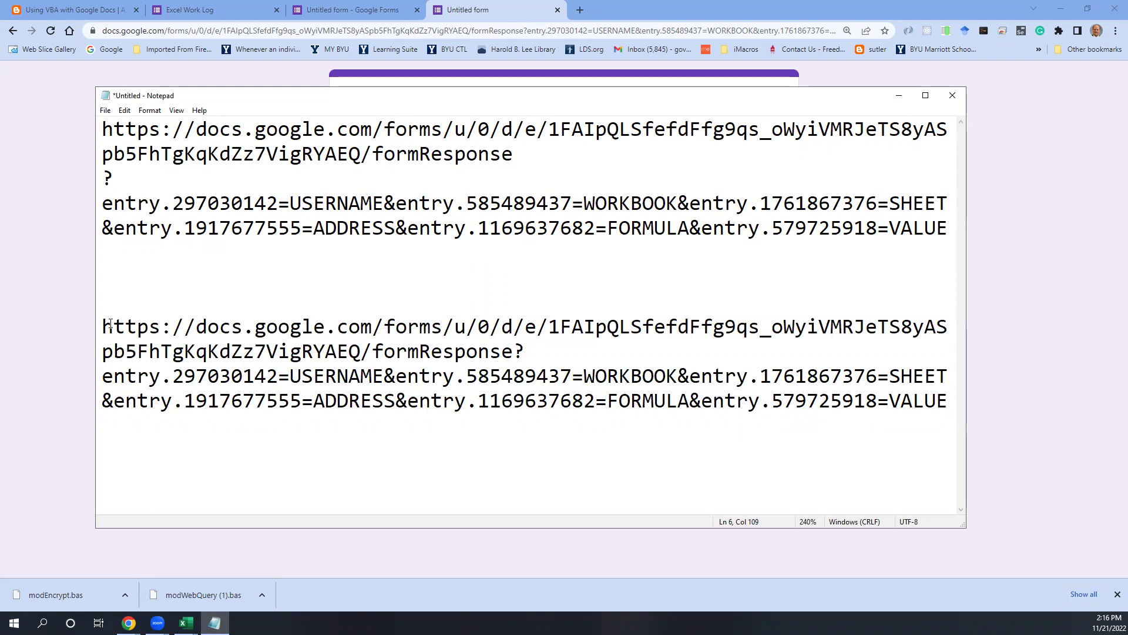
drag(100, 325, 885, 407)
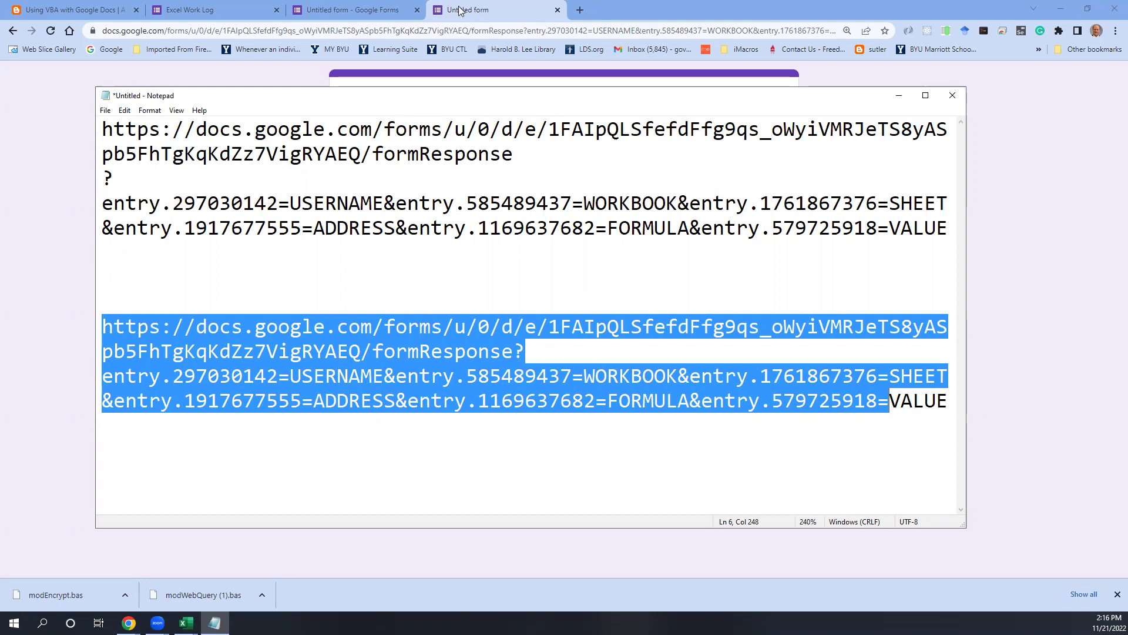
Look at the form's response page, then bring Notepad and the Visual Basic editor forward
click(479, 9)
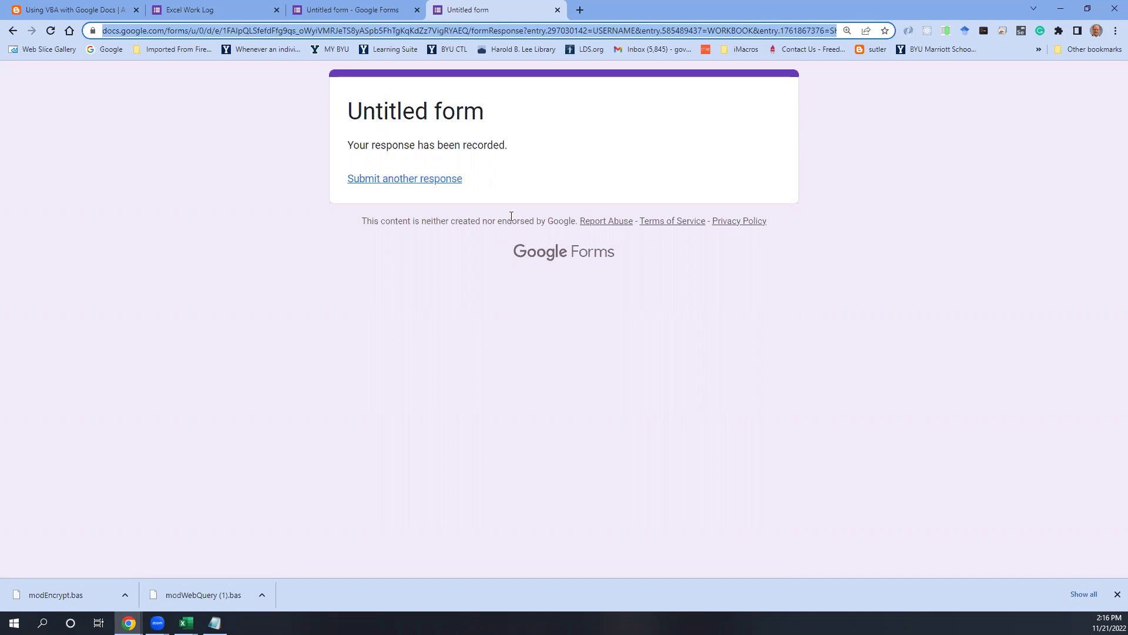
key(alt+Tab)
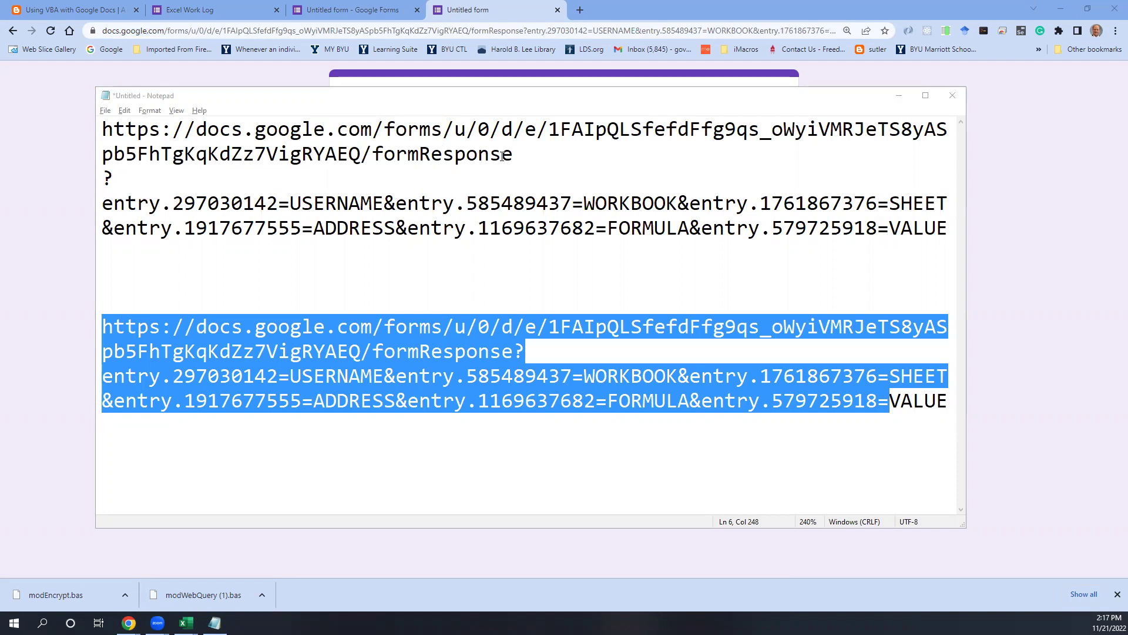
key(alt+Tab)
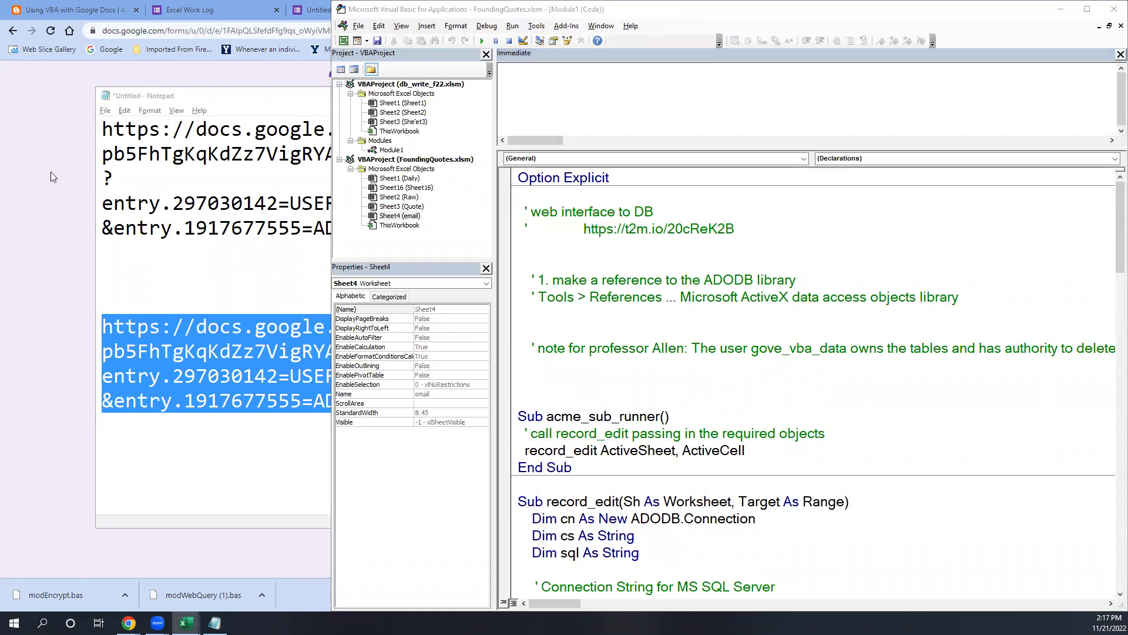
Switch to db_write_f22.xlsm and bring the VBA editor back over it with Alt+F11
key(alt+Tab)
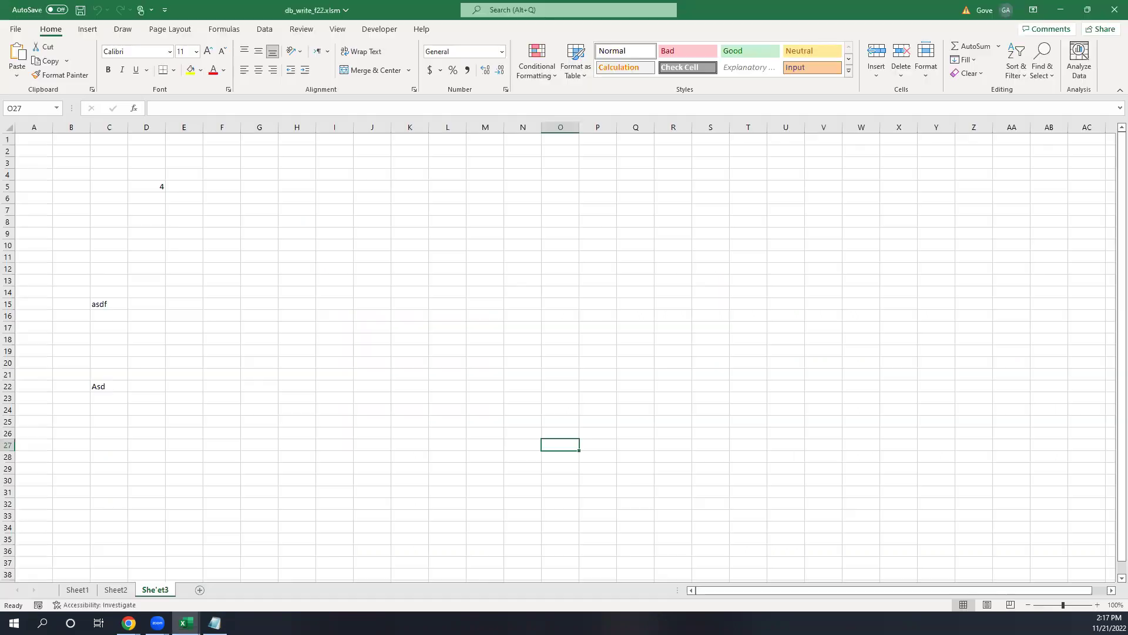
key(alt+F11)
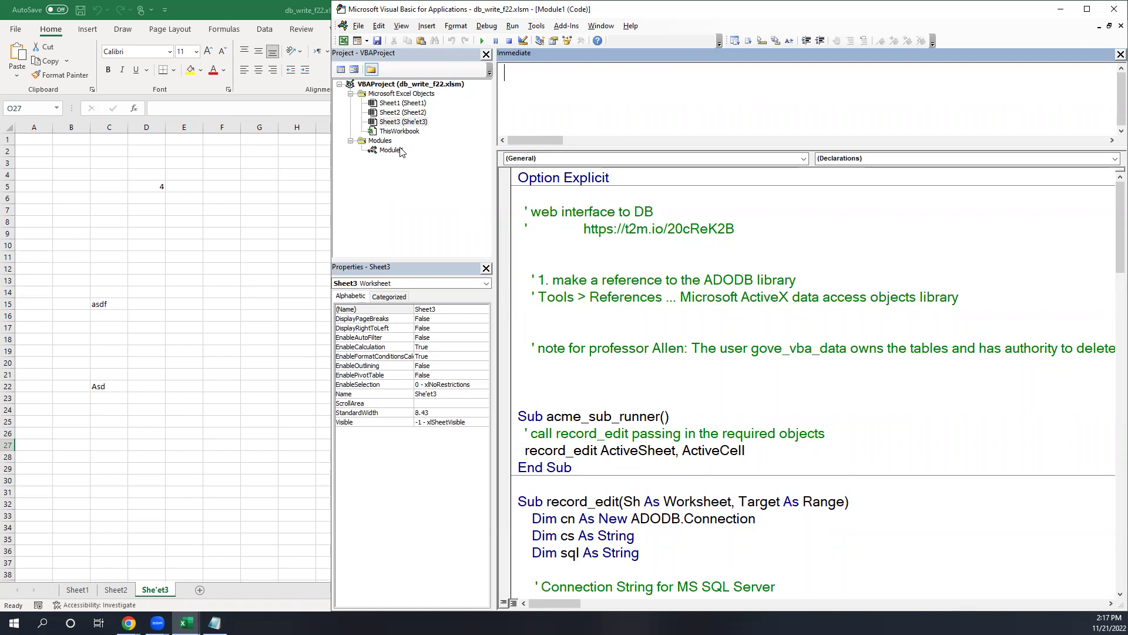
Import modWebQuery.bas from Downloads into the db_write_f22.xlsm project
click(388, 85)
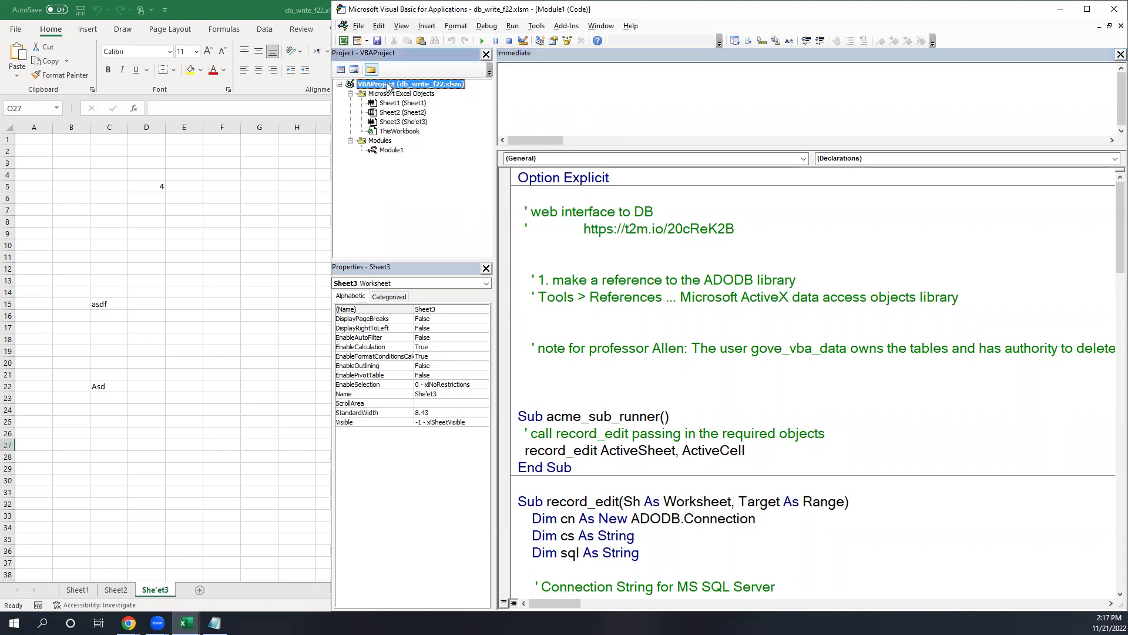
click(359, 26)
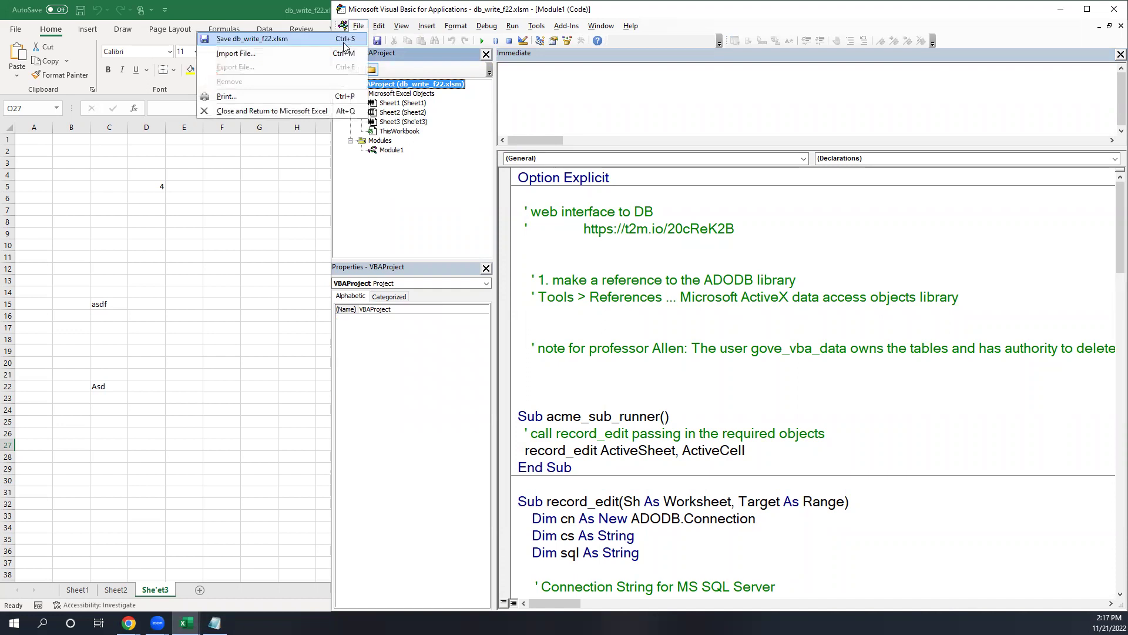
click(312, 54)
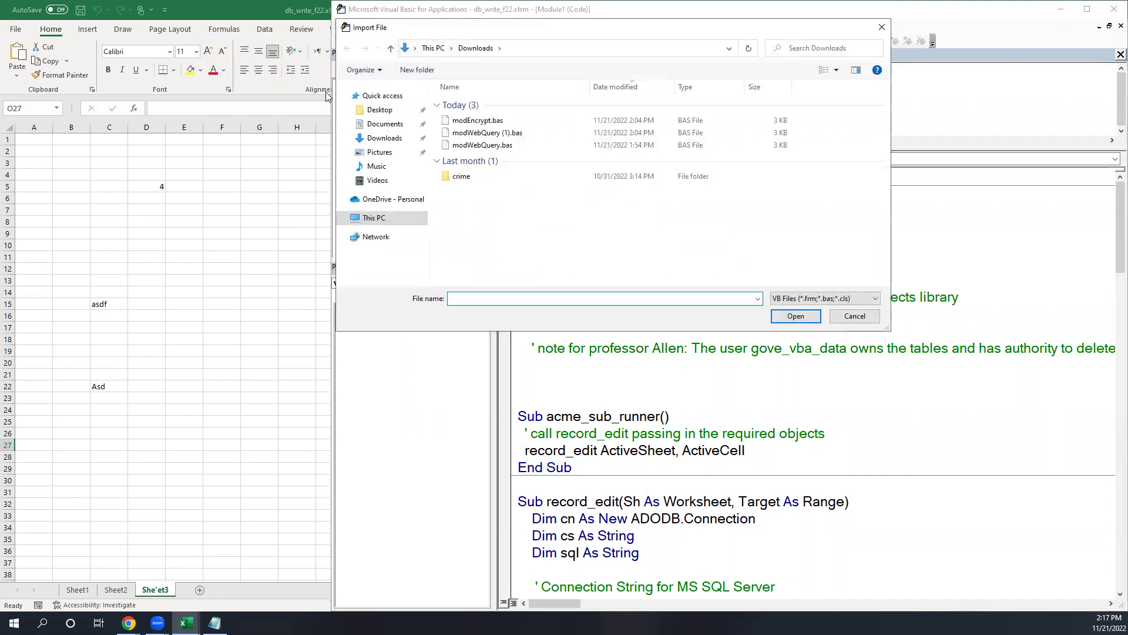
click(491, 146)
click(793, 316)
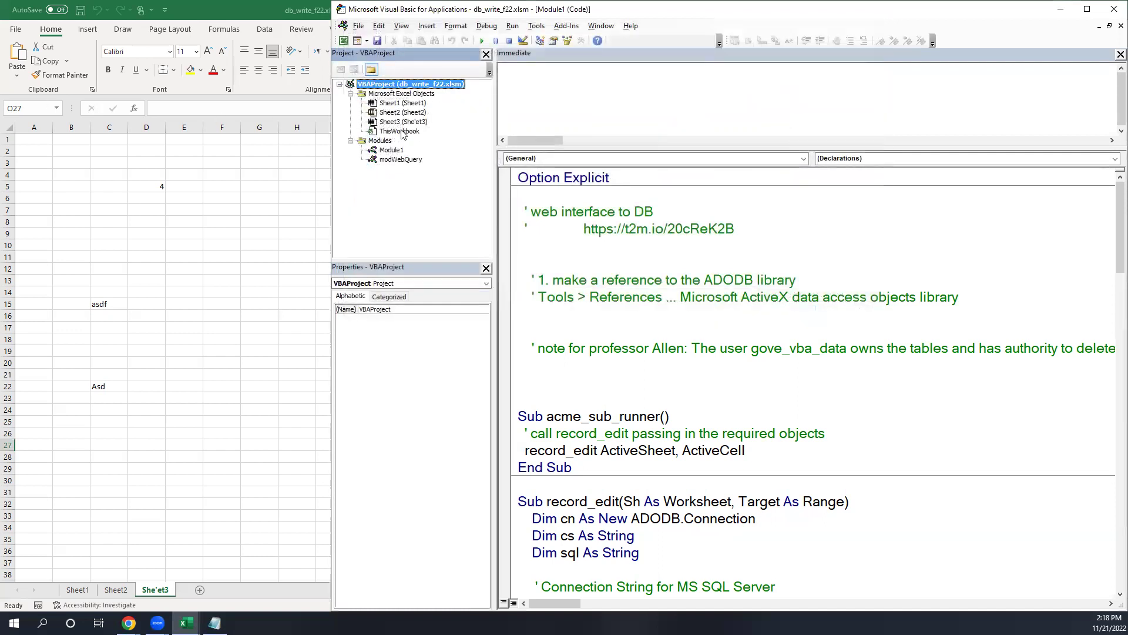
Open the modWebQuery module and scroll through its CreateWebQuery sub and URLEncode function
click(399, 161)
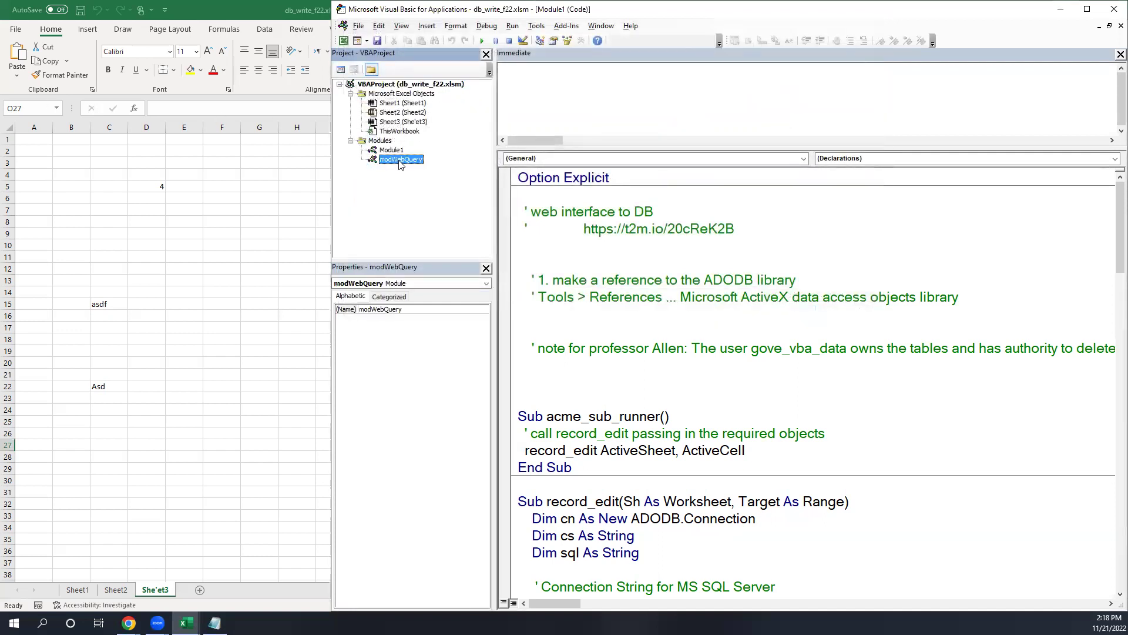
double_click(400, 160)
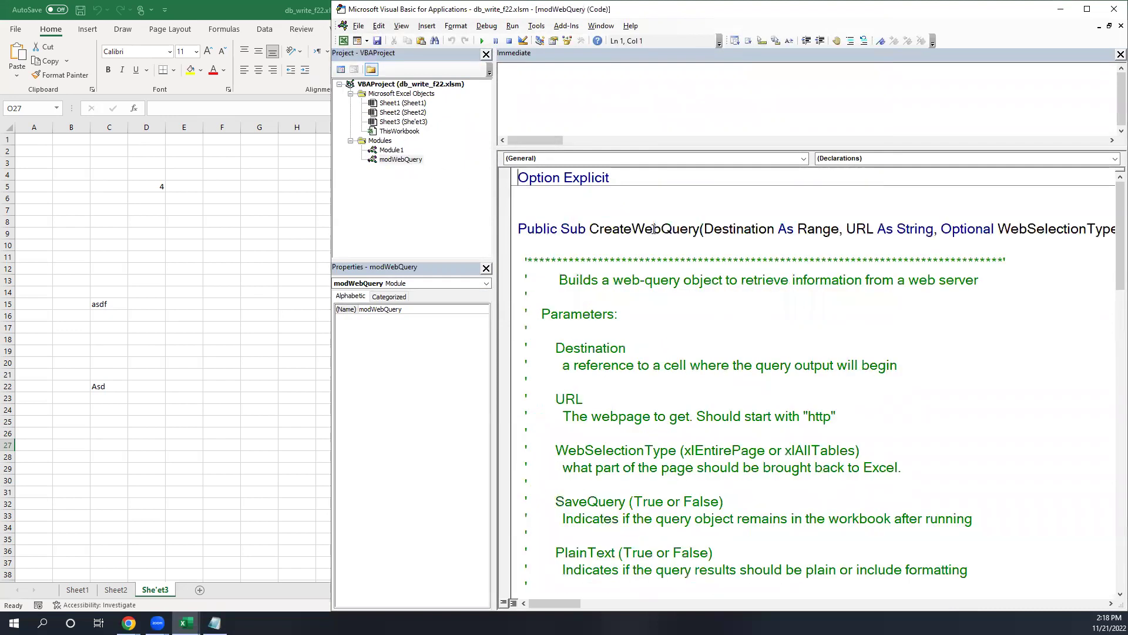
scroll(644, 235, down, 5)
scroll(645, 235, down, 7)
scroll(644, 235, down, 7)
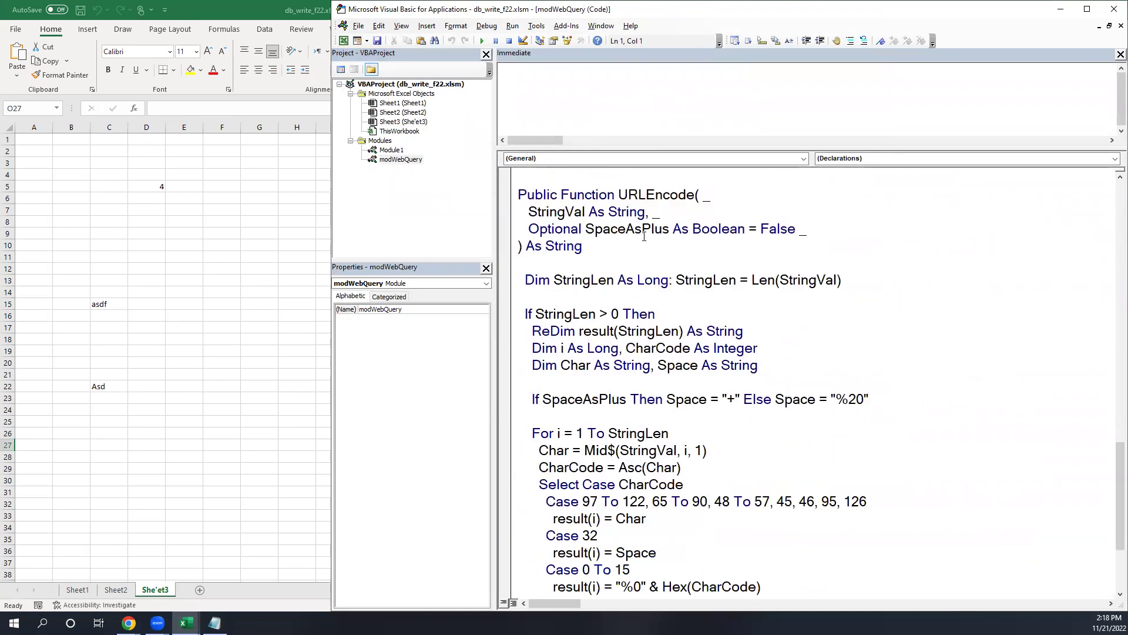
scroll(645, 235, up, 7)
scroll(645, 235, up, 7)
scroll(644, 235, up, 5)
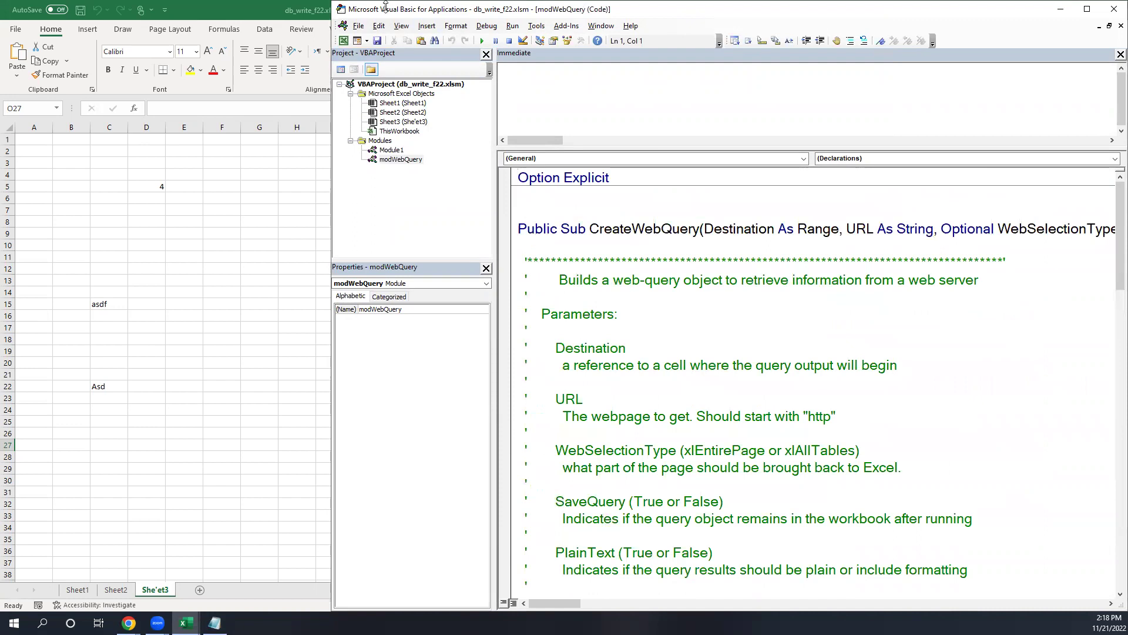
click(359, 26)
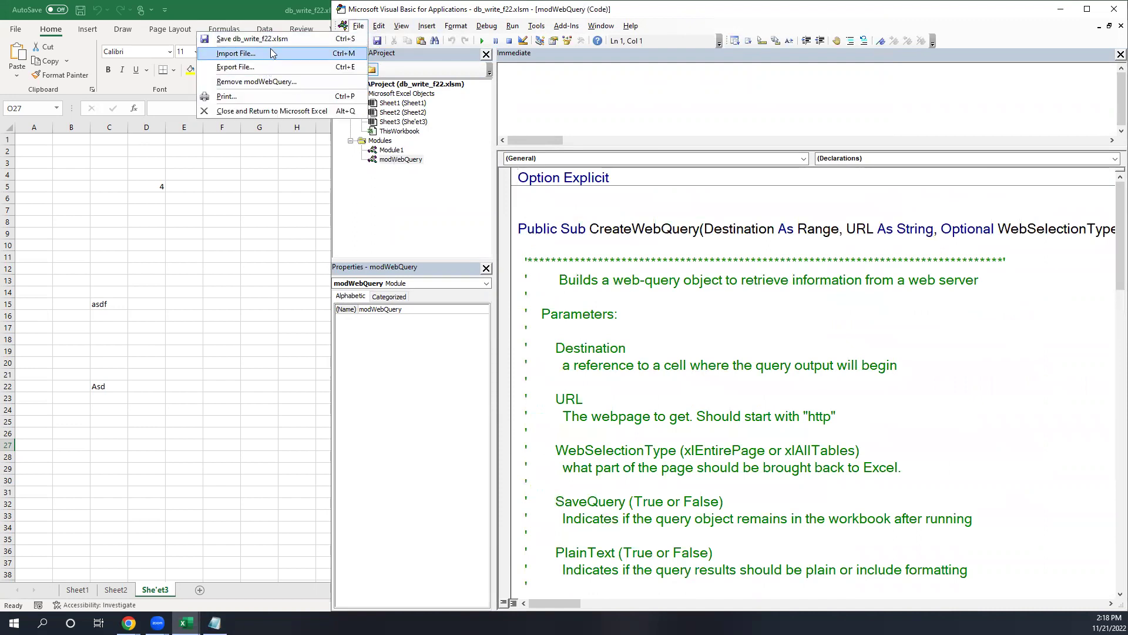
Import modEncrypt.bas and open its code at the encrypt function
click(238, 55)
double_click(467, 121)
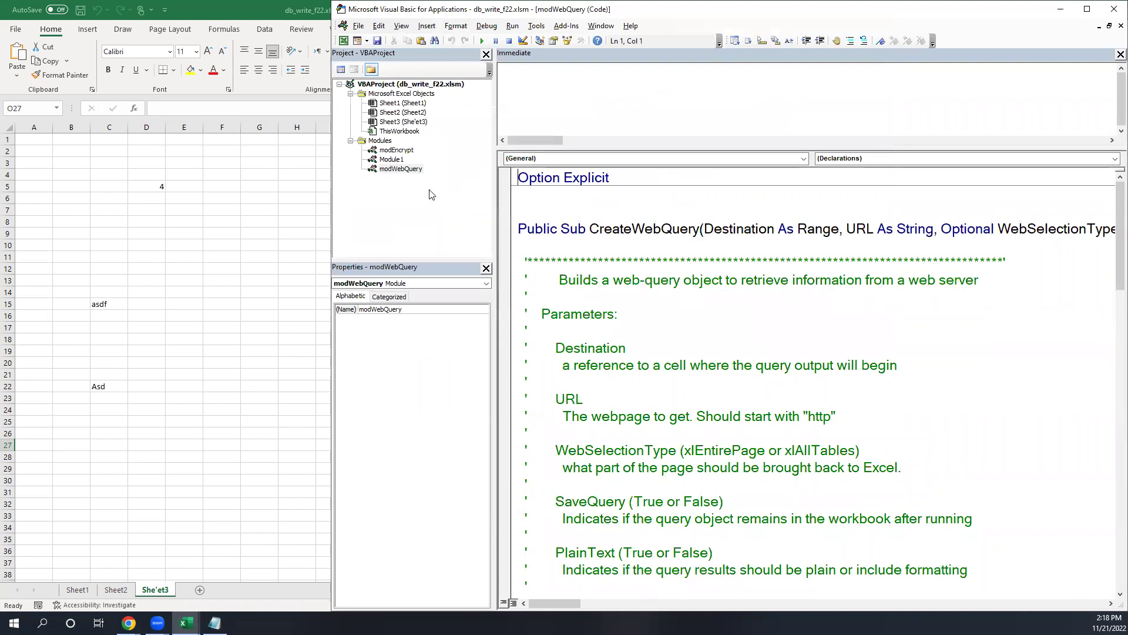
click(397, 152)
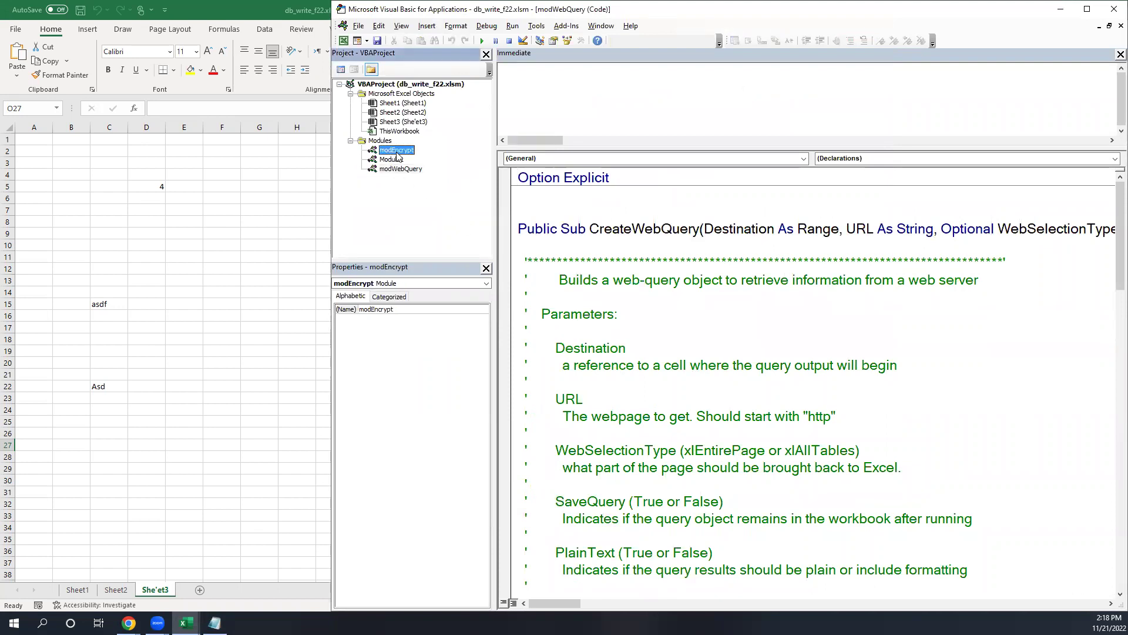
double_click(397, 152)
scroll(614, 241, down, 2)
scroll(615, 241, down, 3)
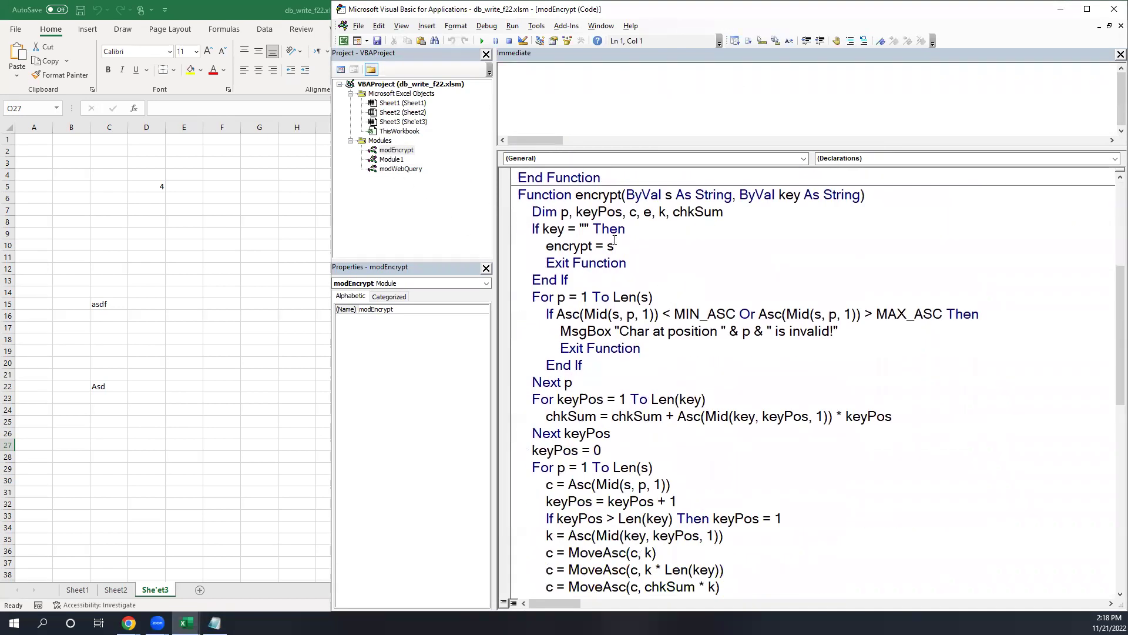
drag(575, 195, 619, 194)
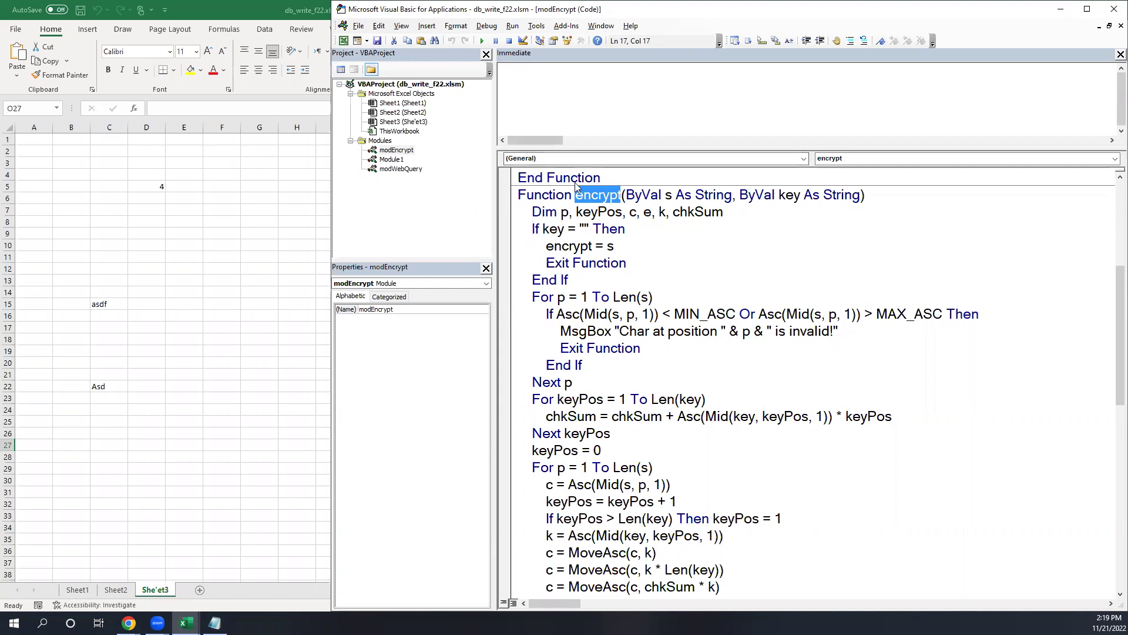
click(533, 80)
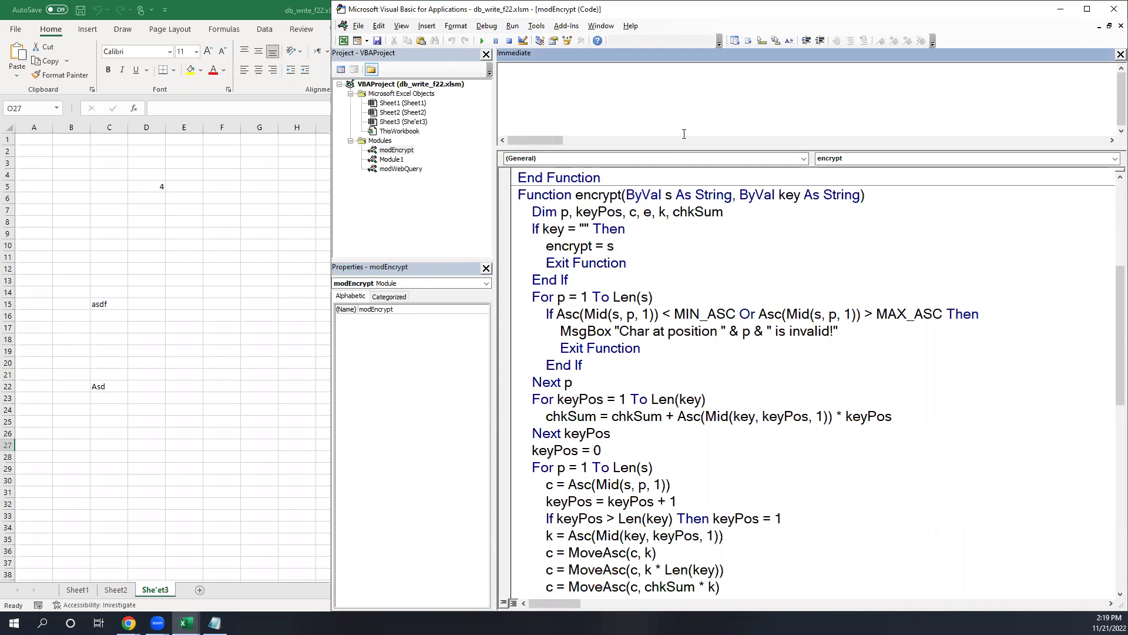
Run ? encrypt("this is the string to encrypt", <test key>) in the Immediate window
text(? )
text(ENCRYPT)
key(BackSpace)
key(BackSpace)
key(BackSpace)
key(BackSpace)
key(BackSpace)
key(BackSpace)
key(BackSpace)
text(encrypt())
key(Left)
text("")
text(this is thge)
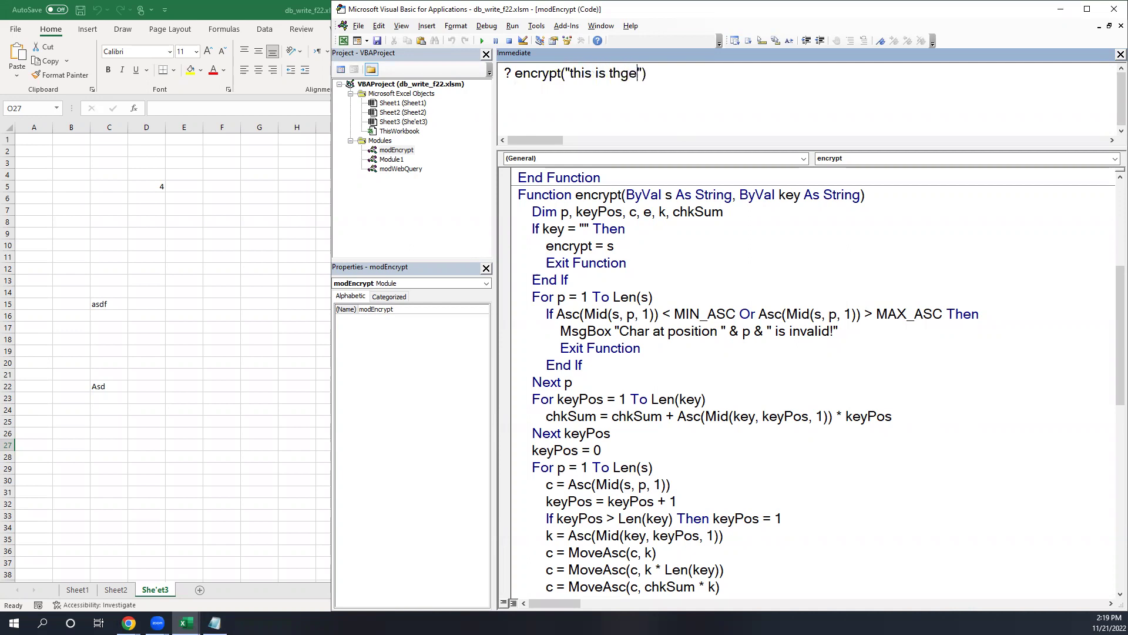
key(BackSpace)
key(BackSpace)
key(BackSpace)
text(e string to enc)
text(rypt)
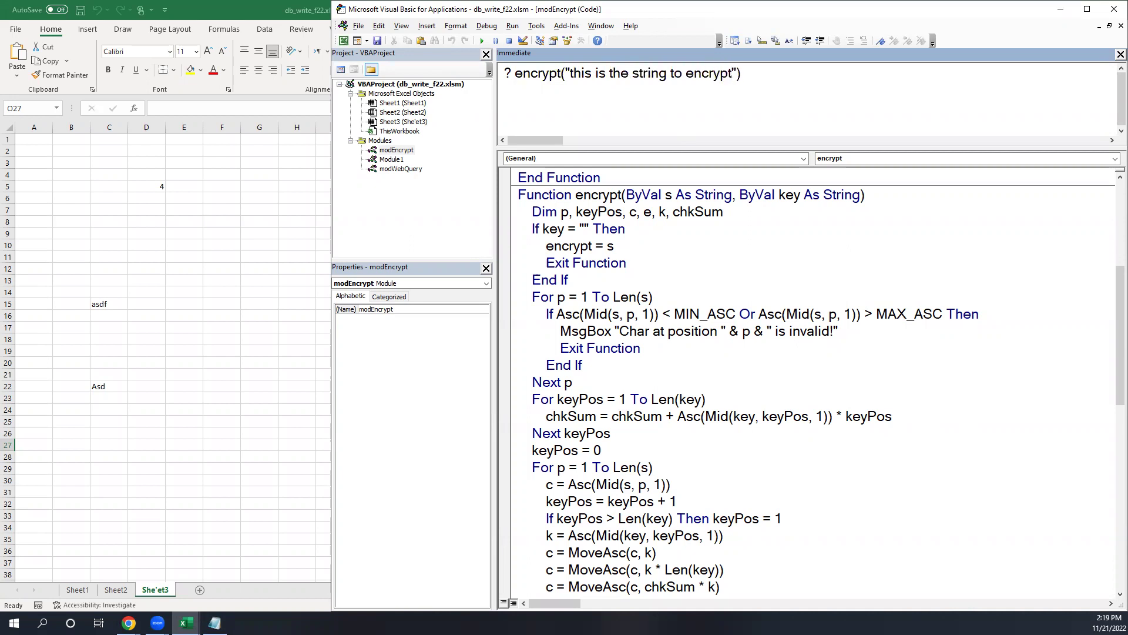
text(, "")
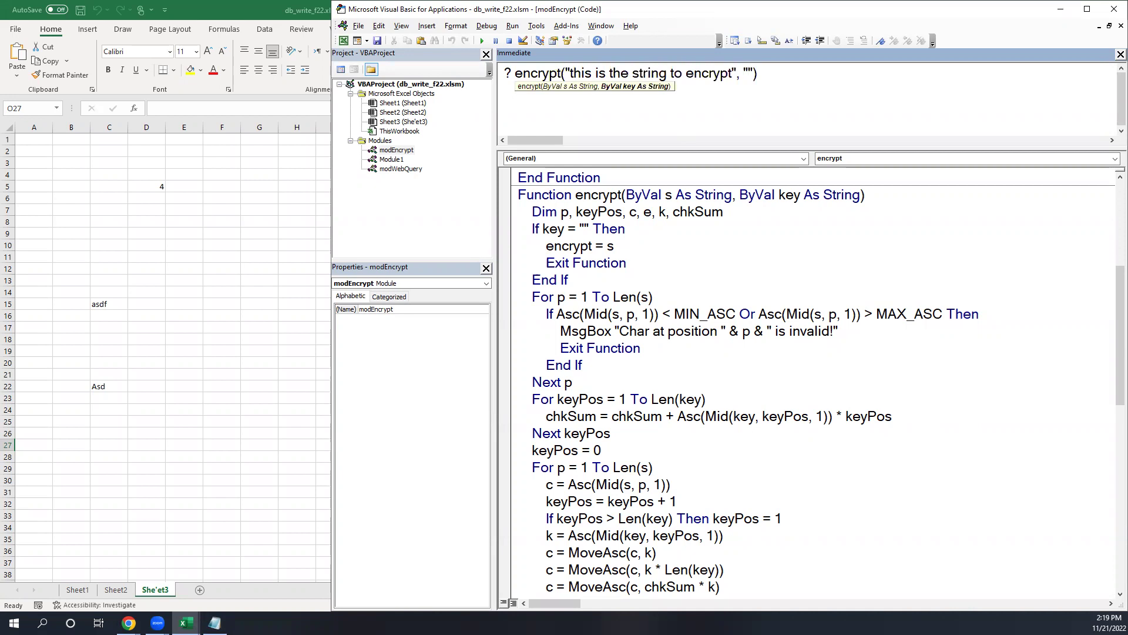
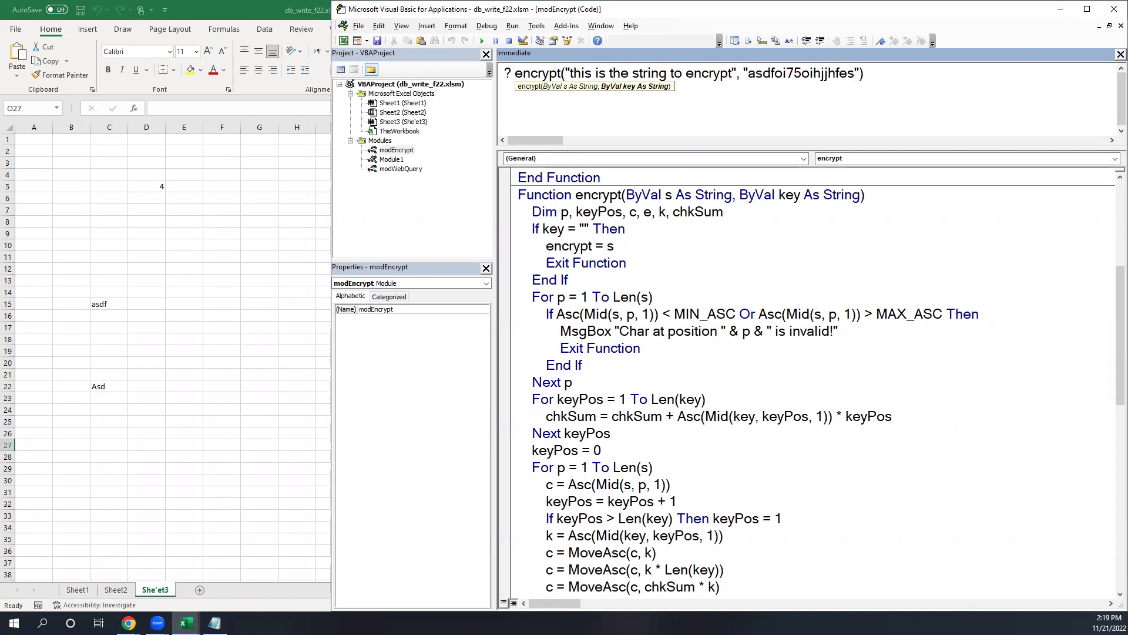
key(Return)
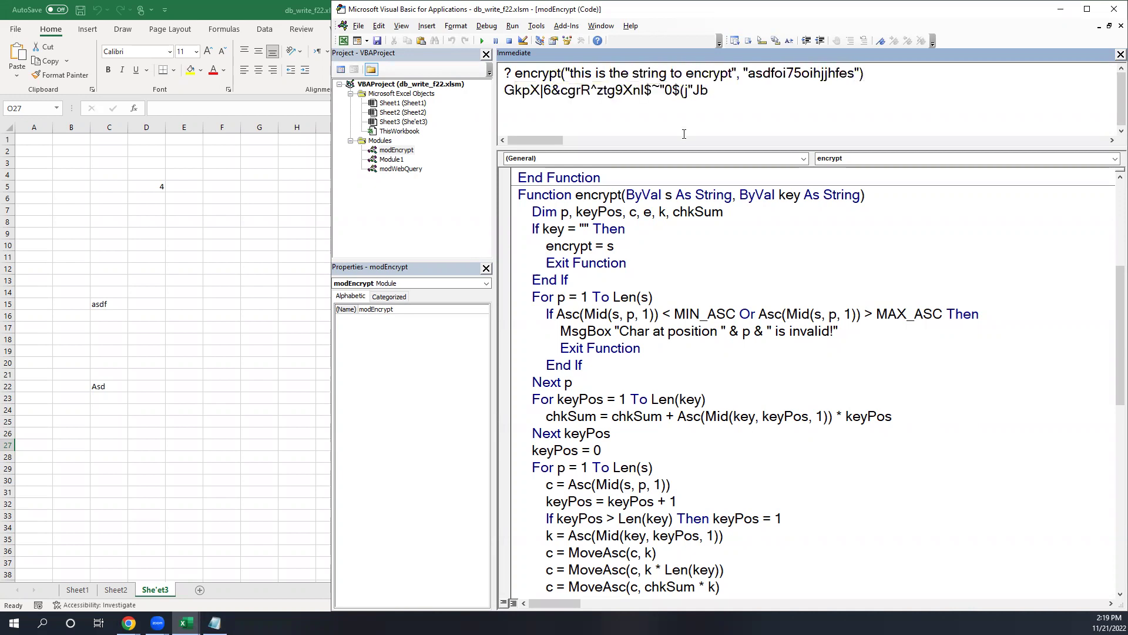
Prefix the encrypted output line with '? decrypt("'
drag(711, 88, 505, 94)
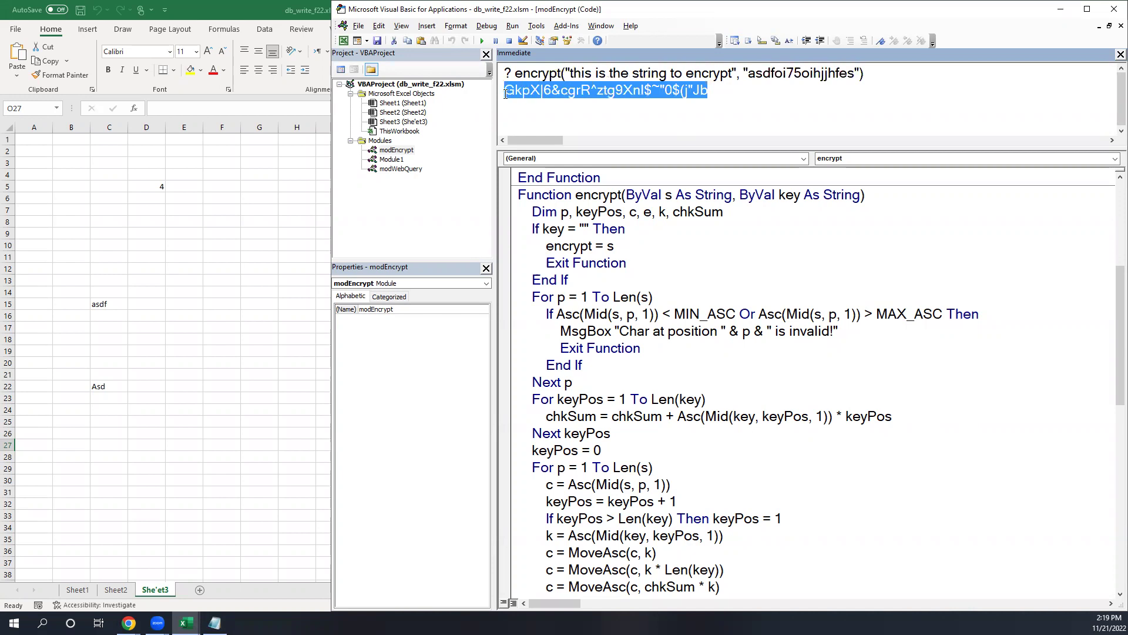
mouse_move(569, 72)
mouse_down()
mouse_move(732, 73)
mouse_move(567, 91)
mouse_up()
drag(711, 90, 500, 93)
key(Home)
text(? )
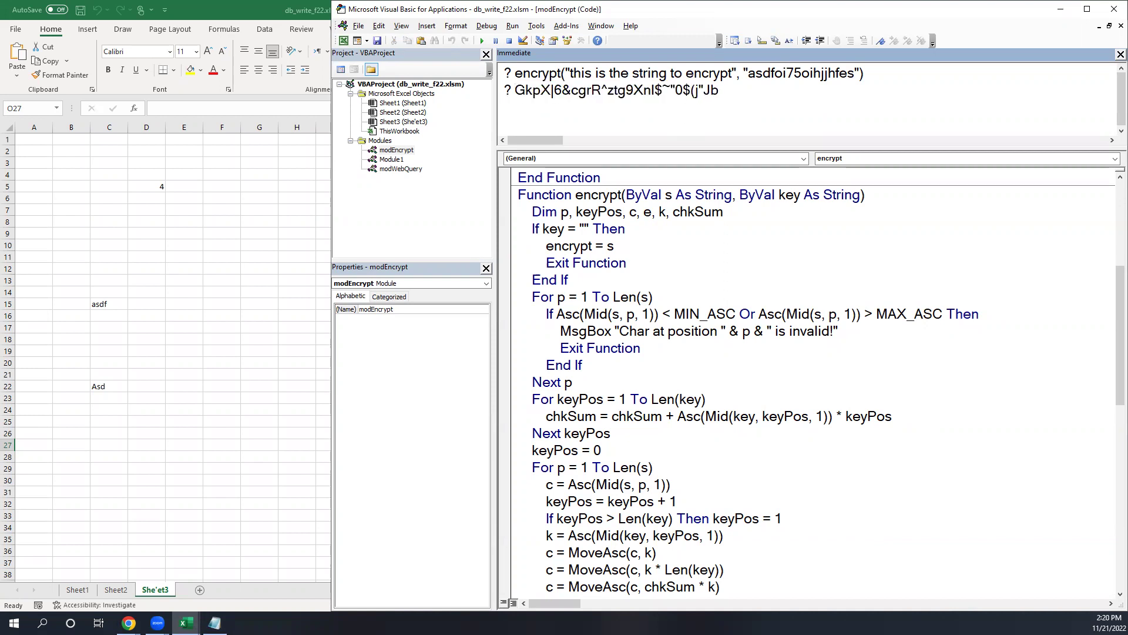
text(decrypt)
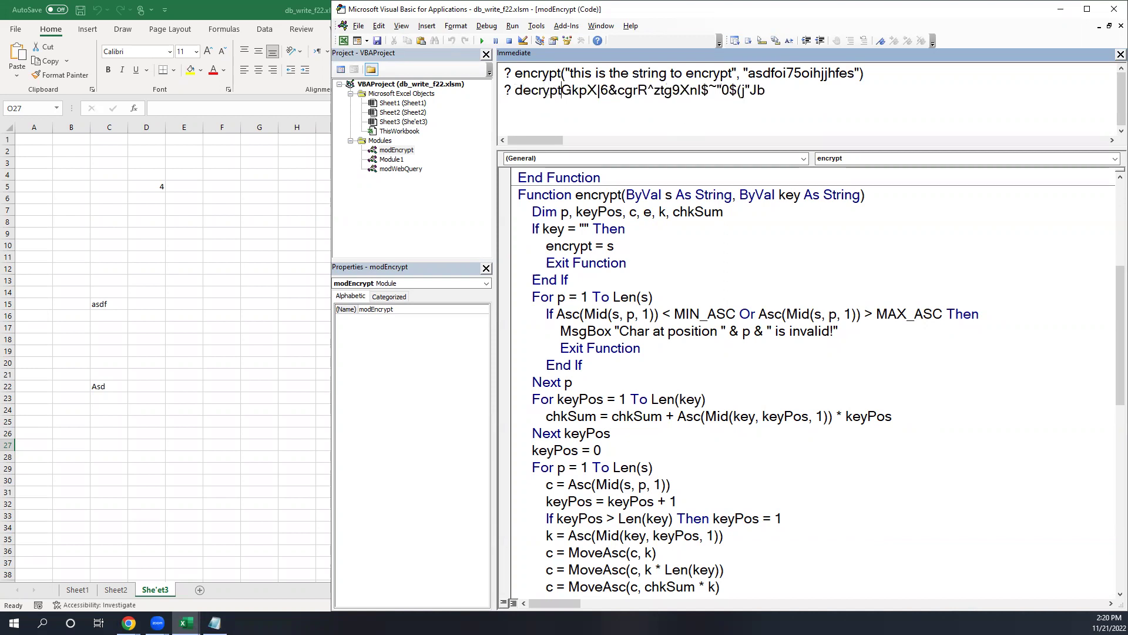
text((")
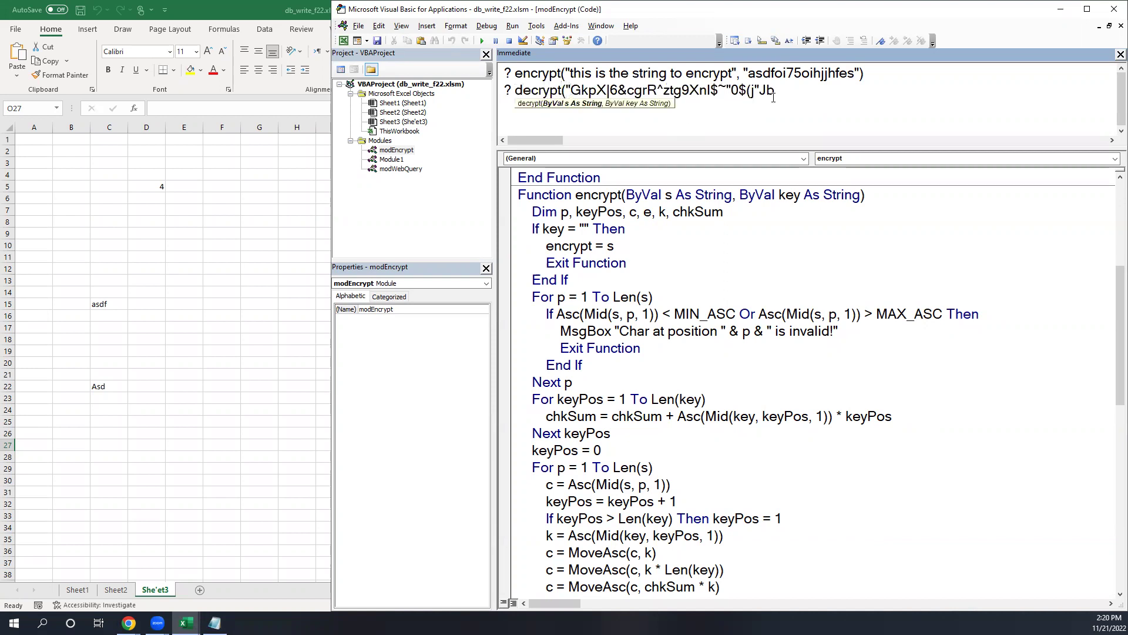
Close the ciphertext string, doubling the embedded quote, and add the comma separator
click(773, 97)
text(")
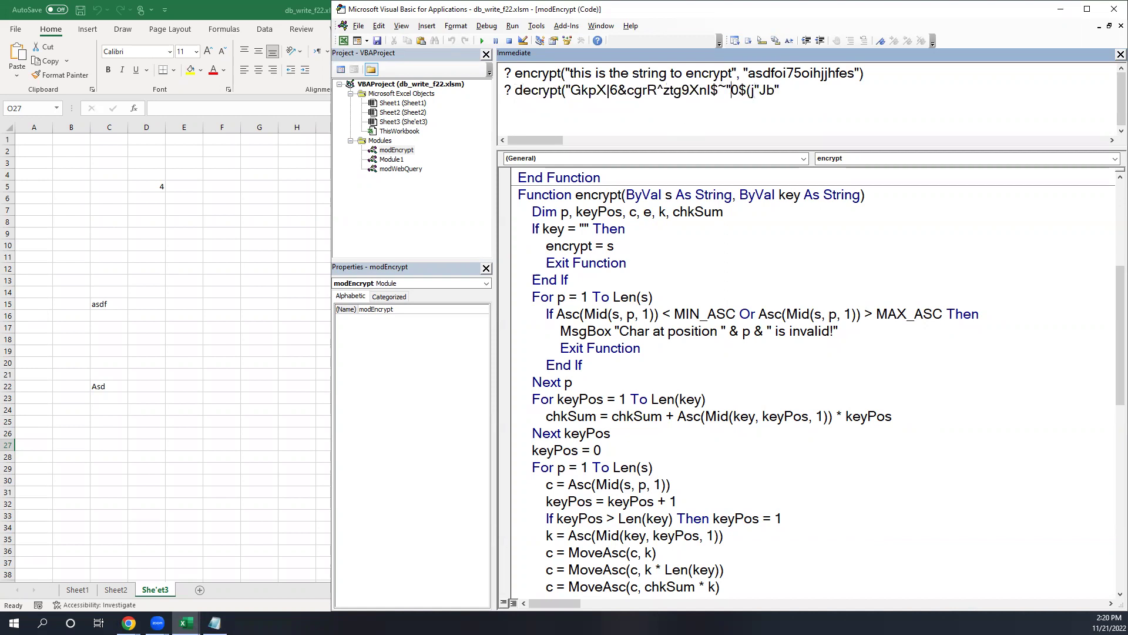
text(")
click(759, 90)
text(")
text(,)
Copy the key from the encrypt line into the decrypt call and run it
click(774, 97)
key(Up)
key(shift+End)
key(ctrl+c)
key(Down)
key(ctrl+v)
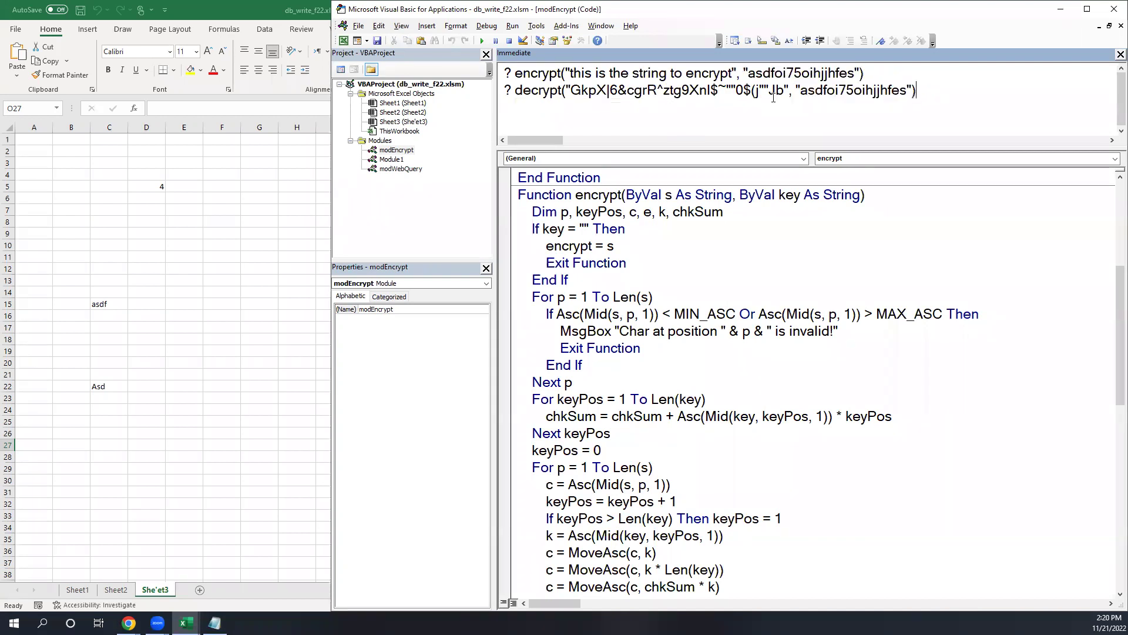
key(Return)
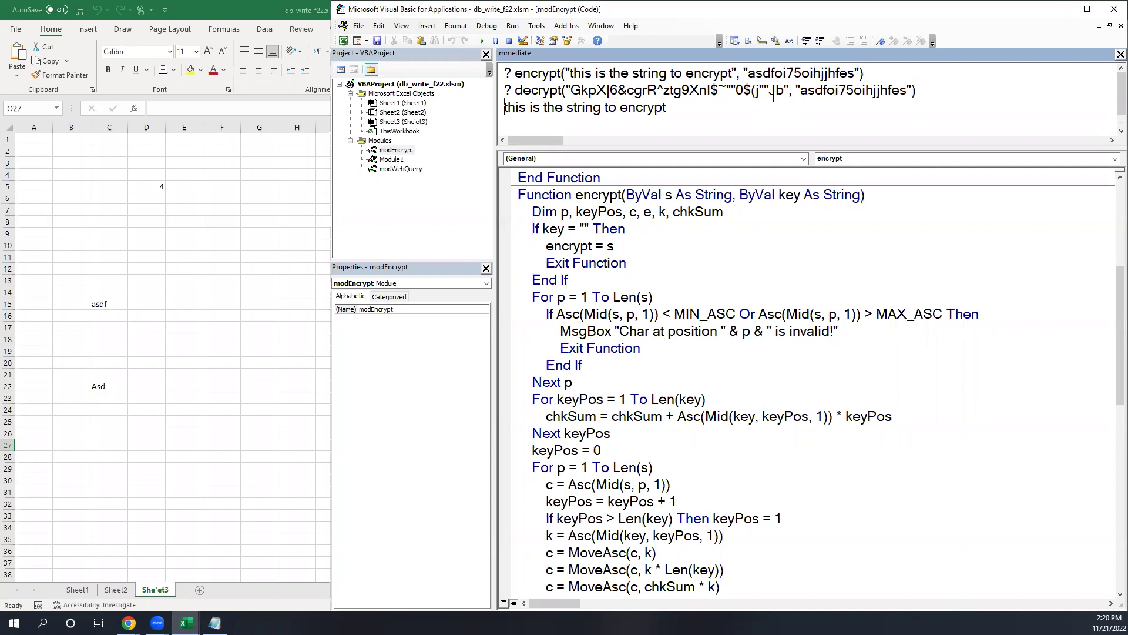
key(shift+End)
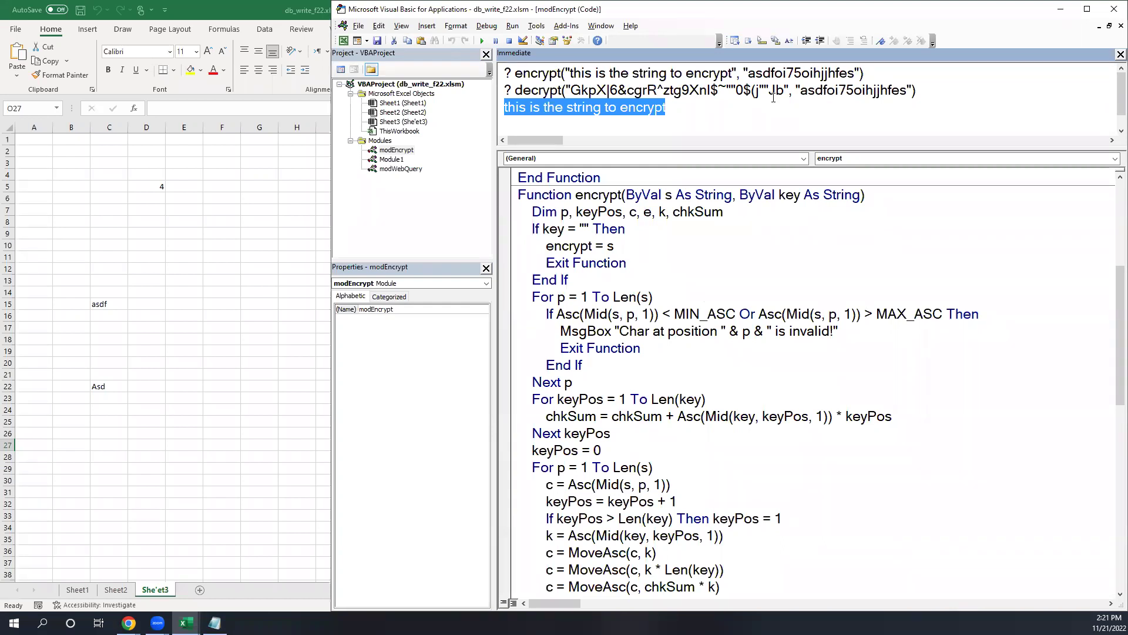
Open the modWebQuery module and highlight the CreateWebQuery procedure name
double_click(401, 169)
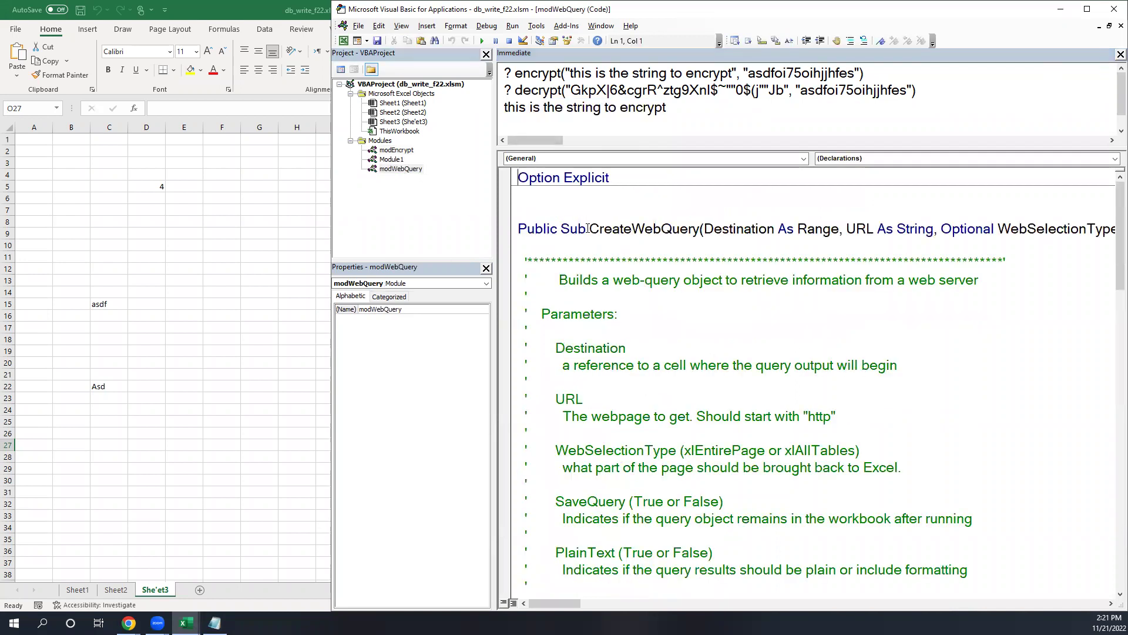
drag(589, 228, 696, 228)
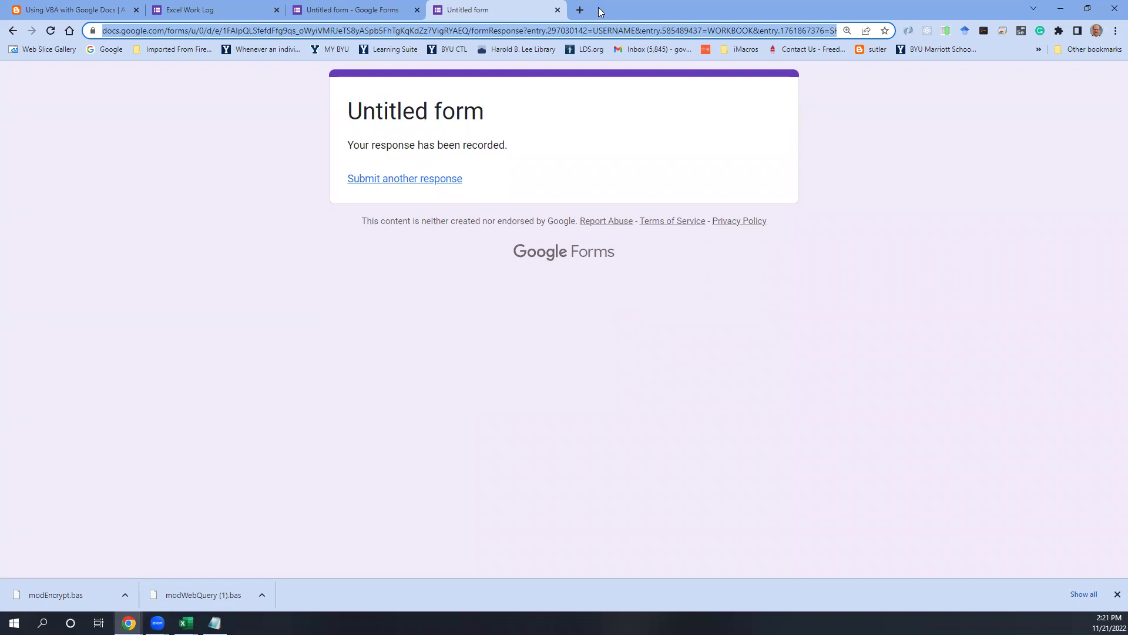
Select part of the Google Form response URL in the browser address bar
click(126, 30)
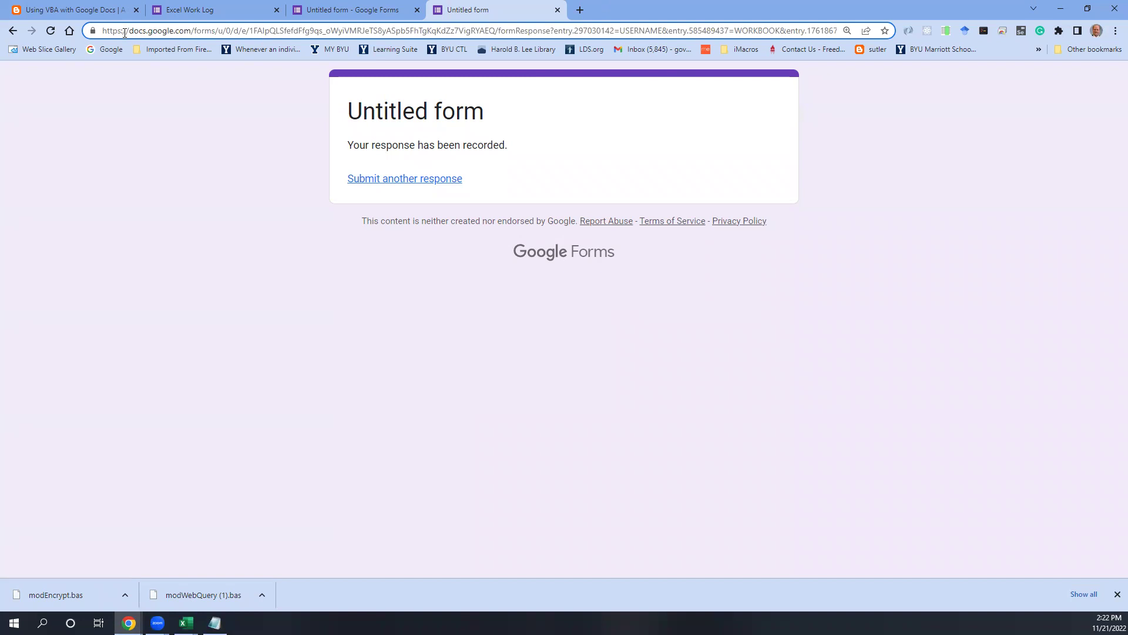
drag(129, 30, 101, 30)
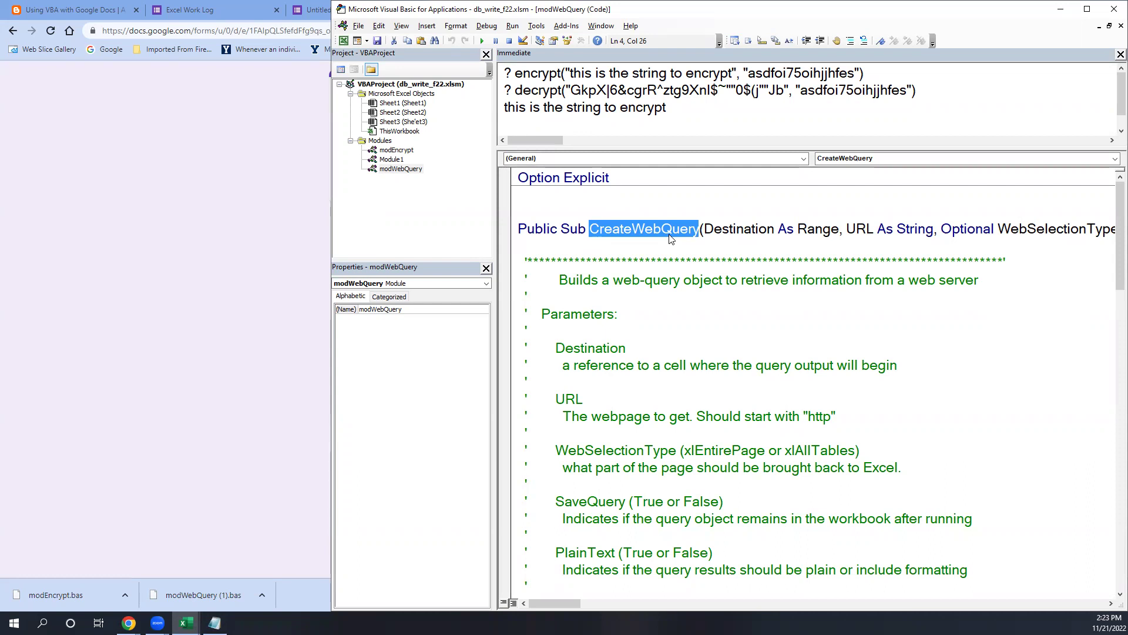
Switch from the VBA editor to the Excel workbook with Alt+F11
key(alt+F11)
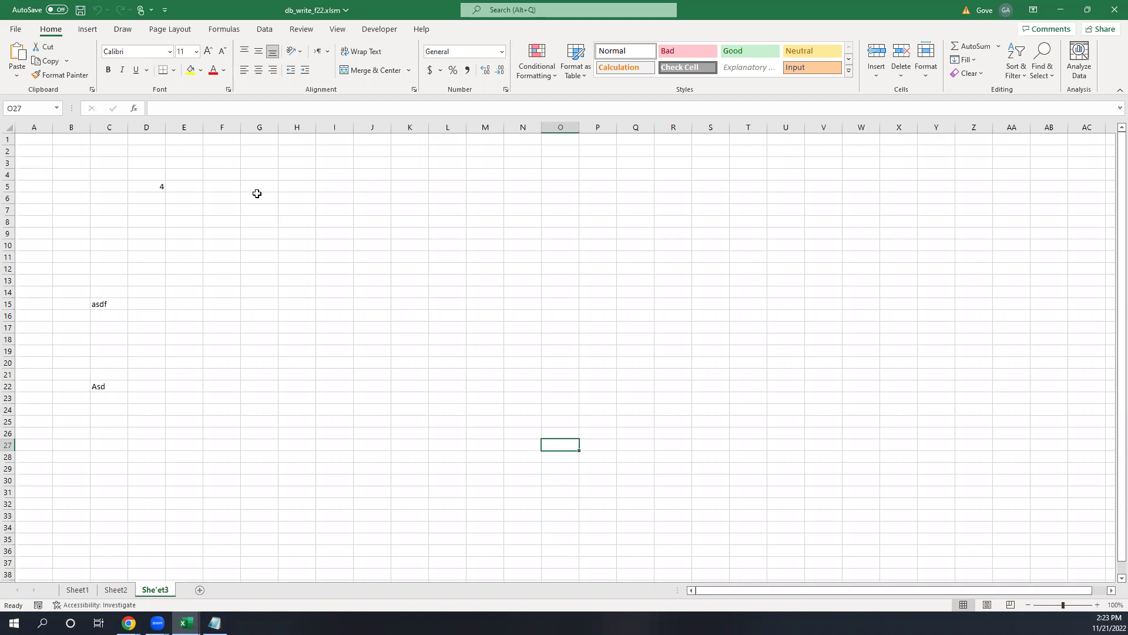
Add a new worksheet named webquery, then reopen the VBA editor
click(200, 590)
double_click(200, 592)
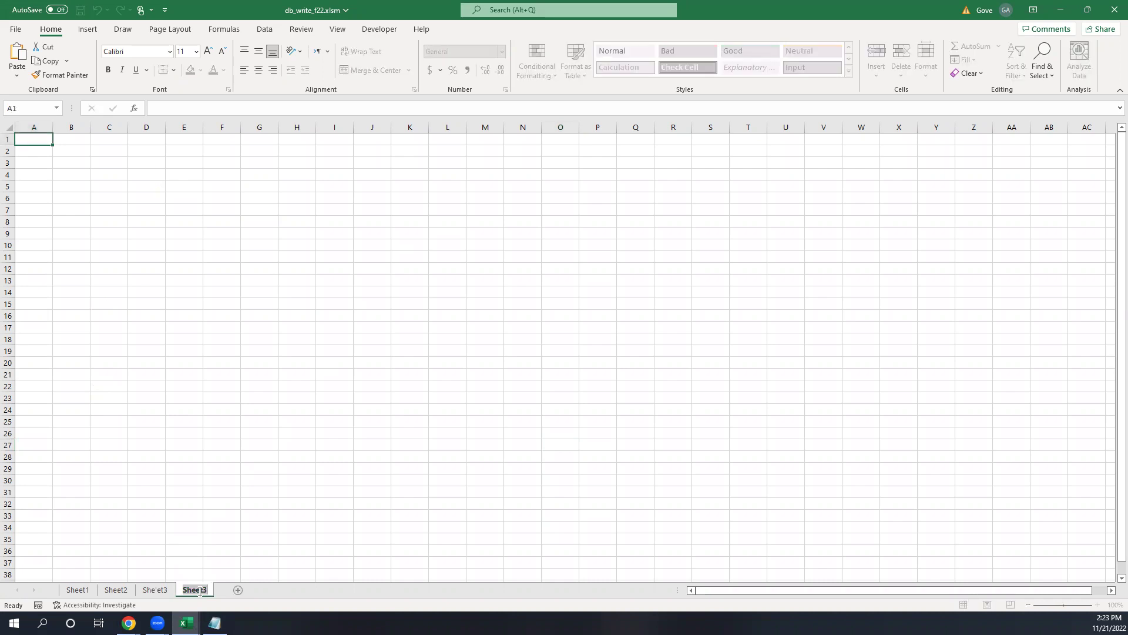
text(webquery)
click(271, 460)
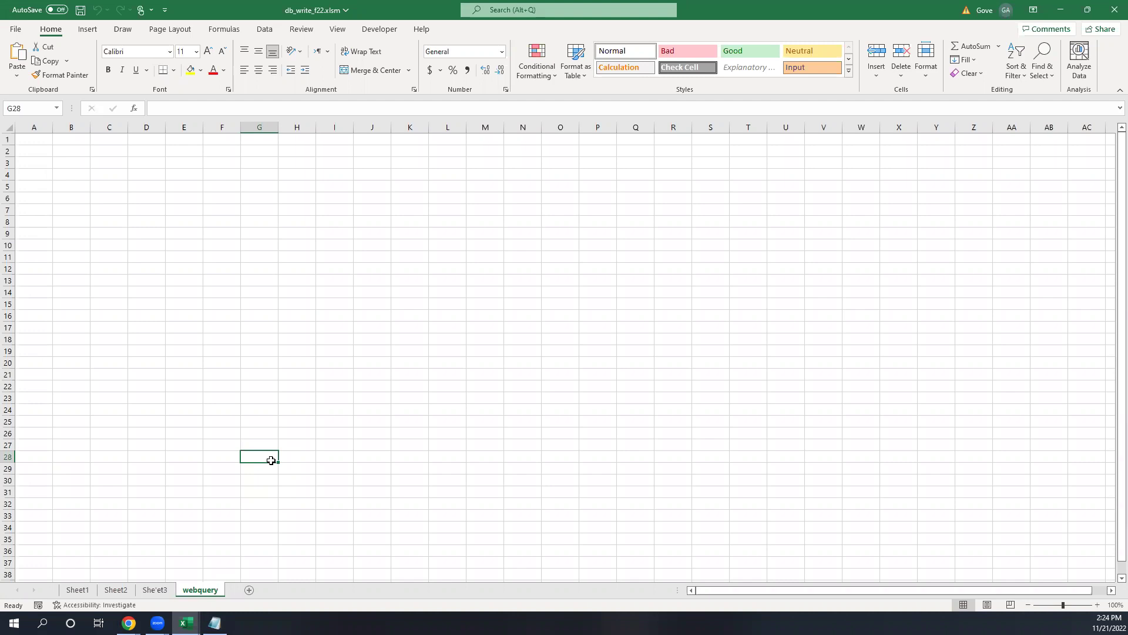
key(alt+F11)
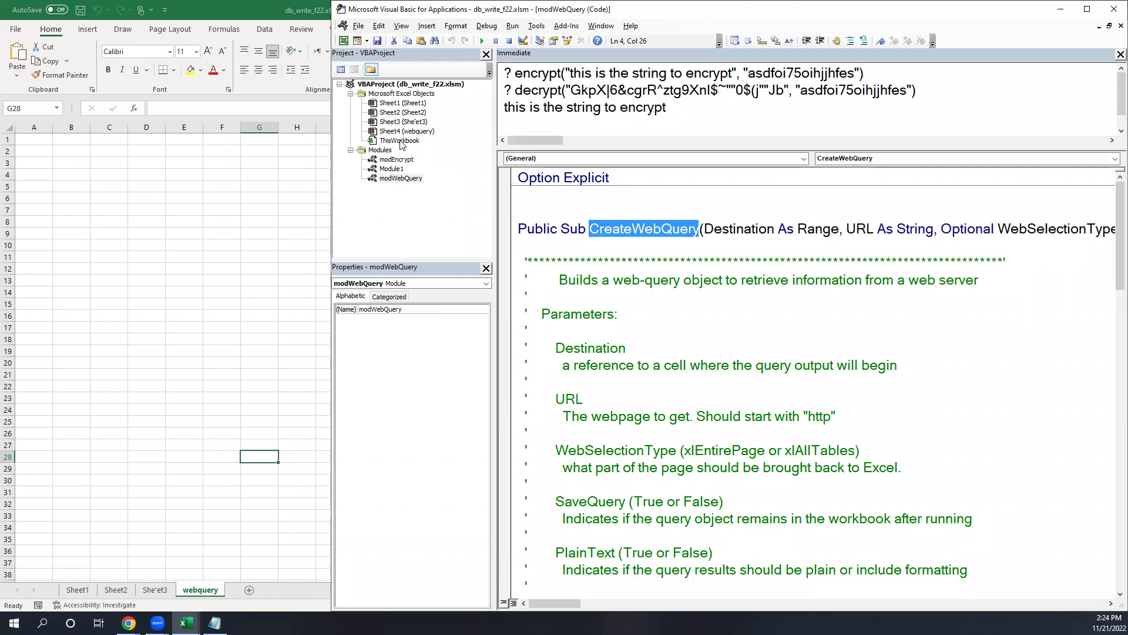
Open ThisWorkbook's Workbook_SheetChange and insert blank lines above the record_edit call
double_click(399, 142)
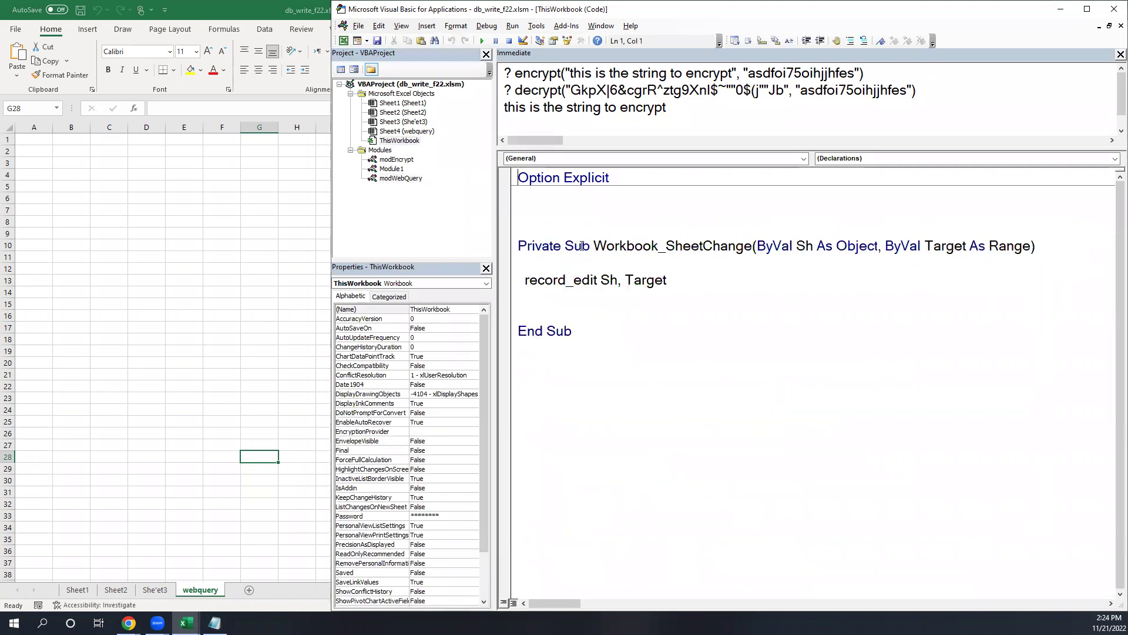
drag(593, 245, 754, 244)
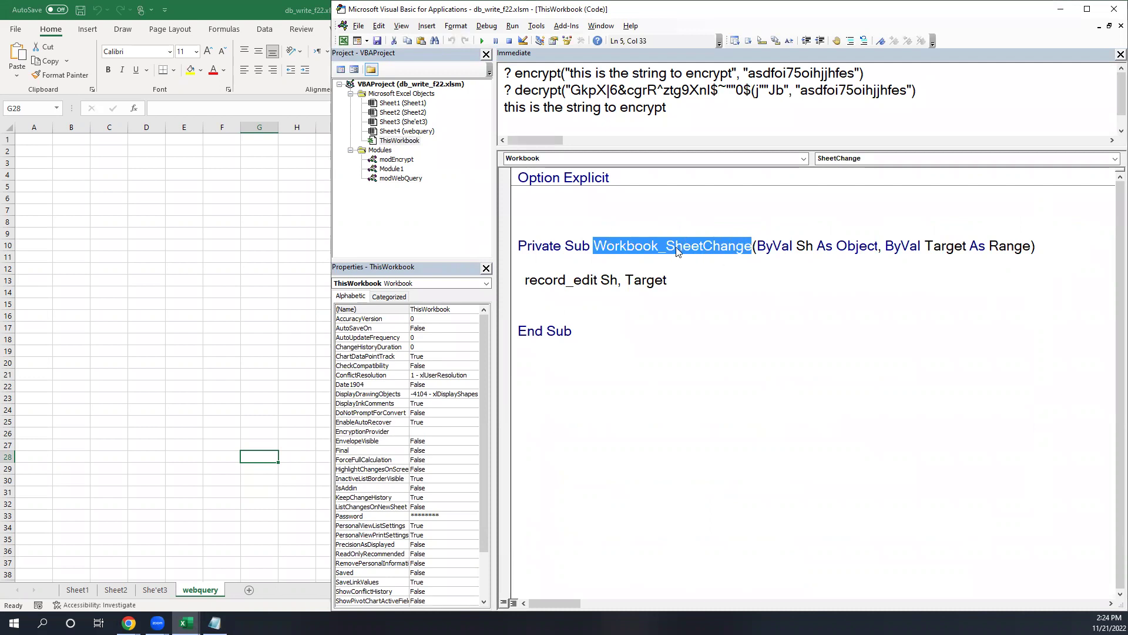
drag(520, 281, 682, 273)
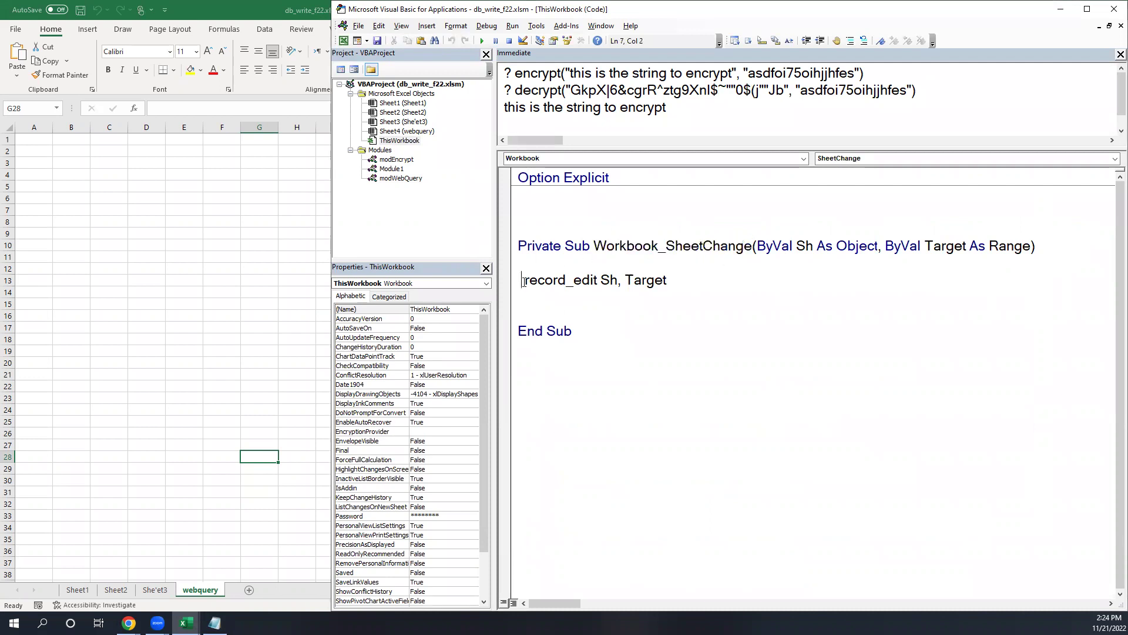
key(Home)
key(Return)
key(Up)
key(Return)
key(Up)
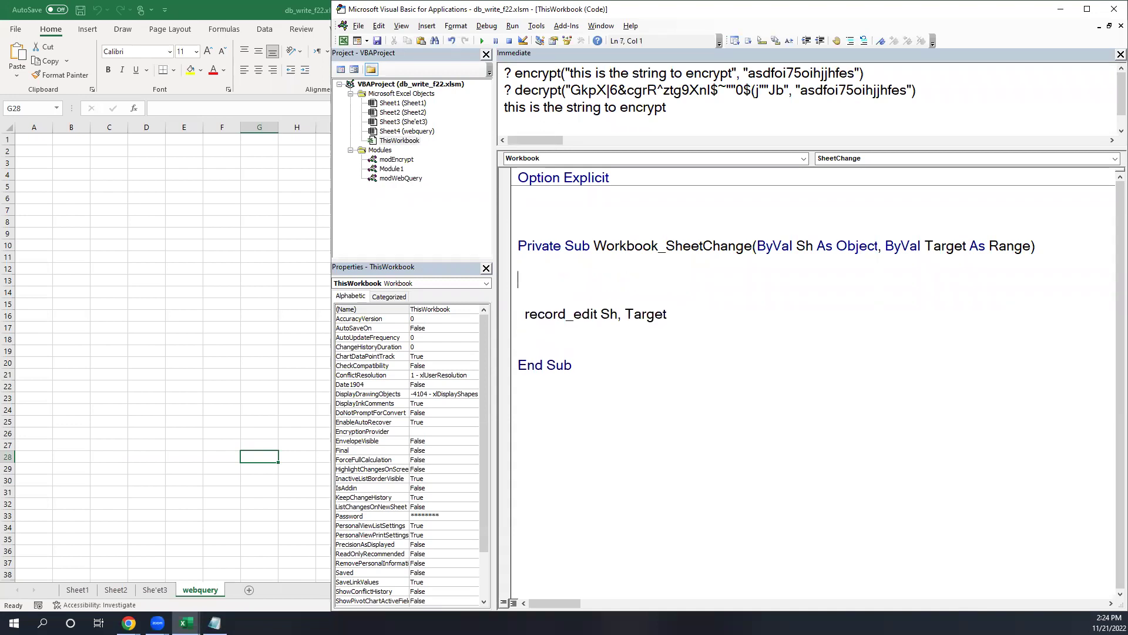
Type If Sh.Name = "webquery" Then Exit Sub there, correcting the typos
text(if sh)
text(.name)
text("")
text(webquery)
key(Right)
text(then dex)
key(BackSpace)
key(BackSpace)
key(BackSpace)
text(ext sby)
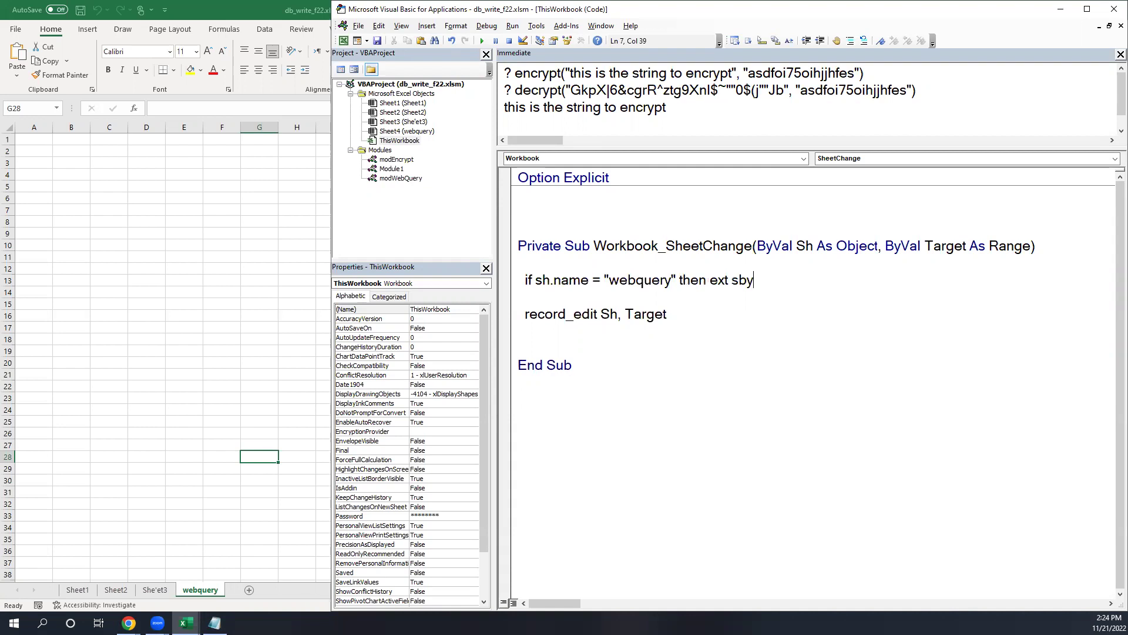
key(BackSpace)
key(BackSpace)
text(ub)
key(Up)
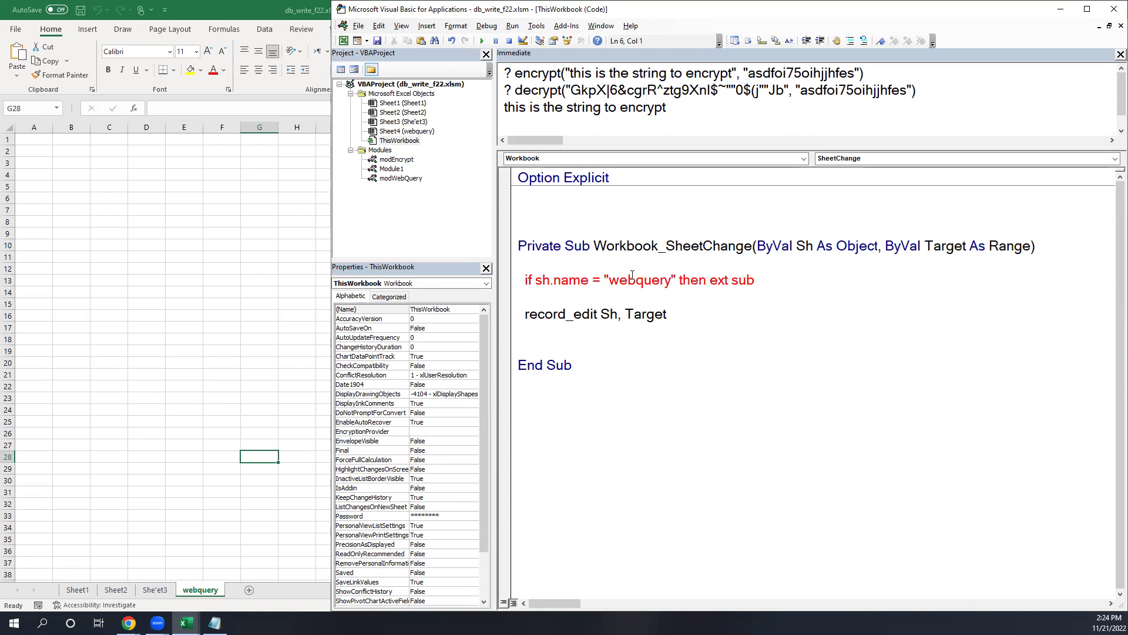
click(726, 280)
text(i)
key(Up)
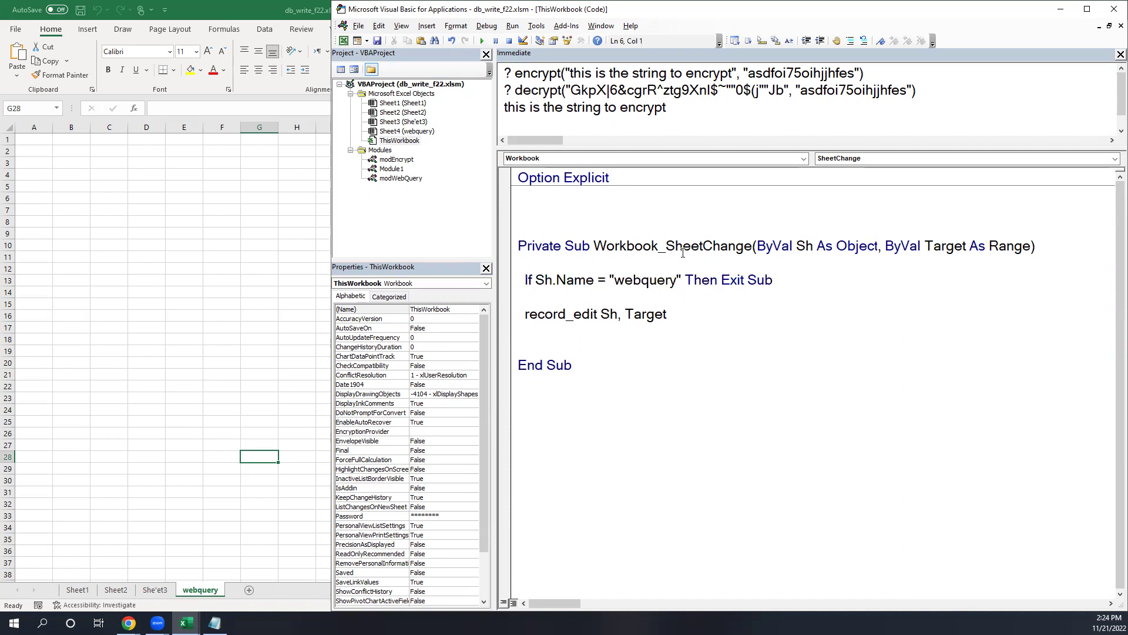
drag(525, 277, 821, 275)
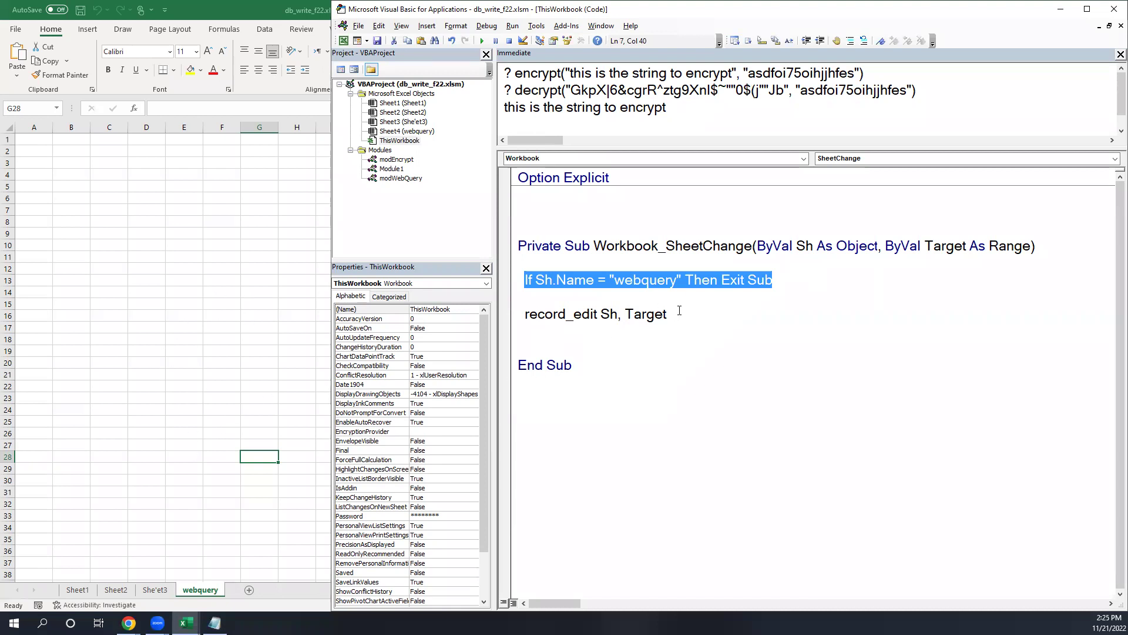
drag(667, 314, 524, 318)
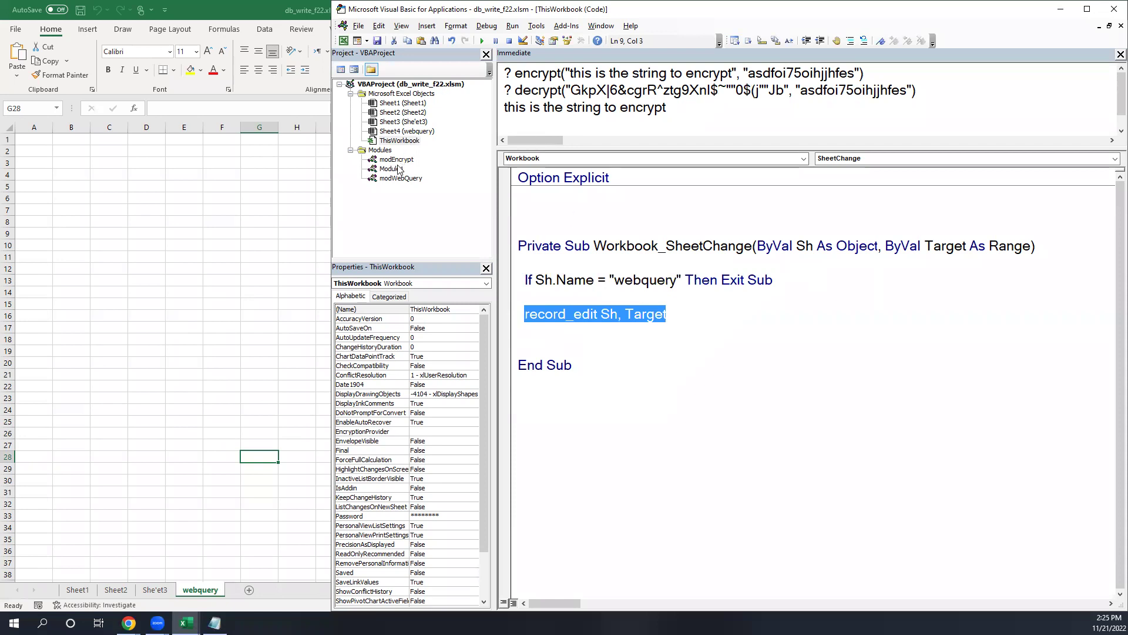
In Module1, delete record_edit's declarations, connection and insert-statement code
double_click(390, 169)
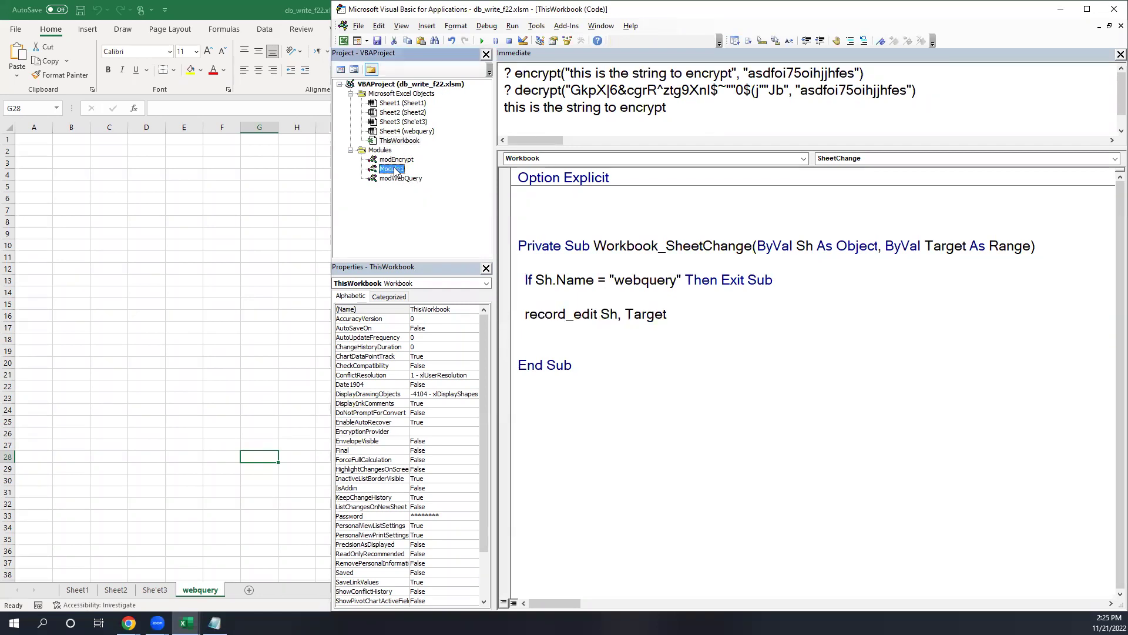
scroll(567, 254, down, 3)
scroll(566, 254, down, 1)
scroll(566, 254, down, 2)
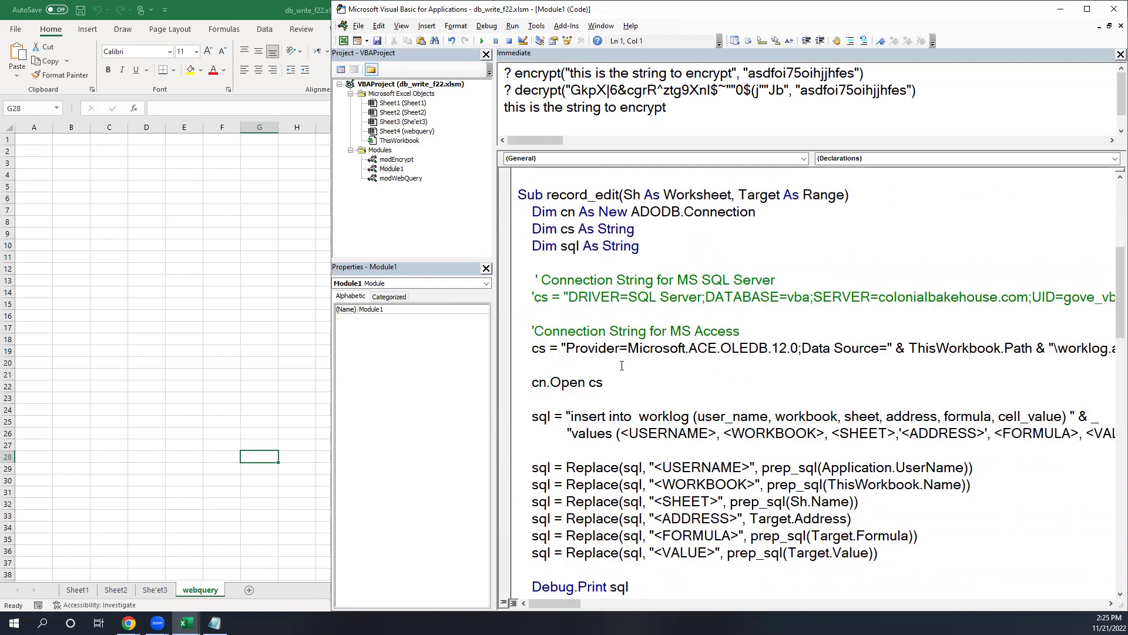
click(674, 215)
key(Home)
key(shift+Down)
key(shift+Down)
key(shift+Down)
key(shift+Down)
key(shift+Down)
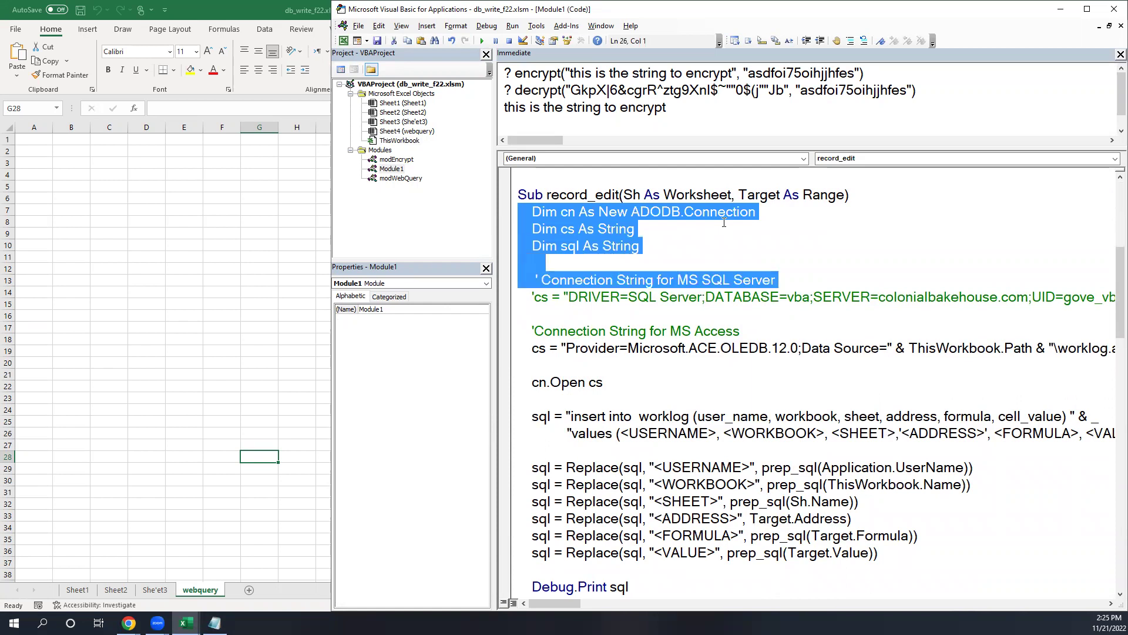
key(shift+Down)
key(shift+Down)
key(shift+Down)
key(shift+Down)
key(shift+Down)
key(shift+Down)
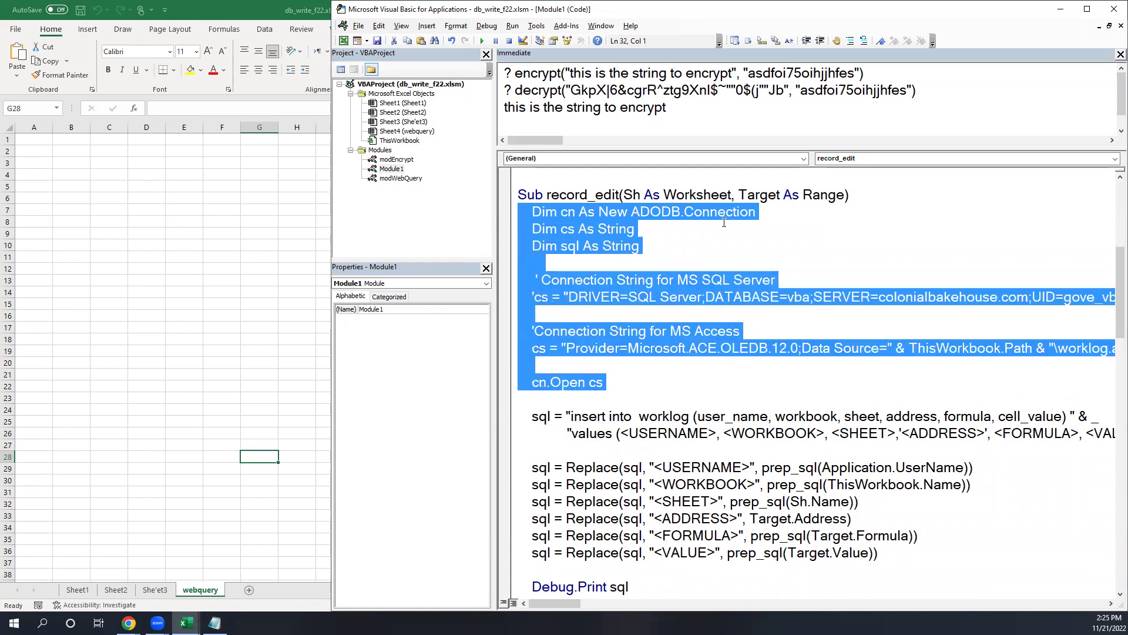
key(shift+Down)
key(shift+Down)
key(shift+Down)
key(shift+Down)
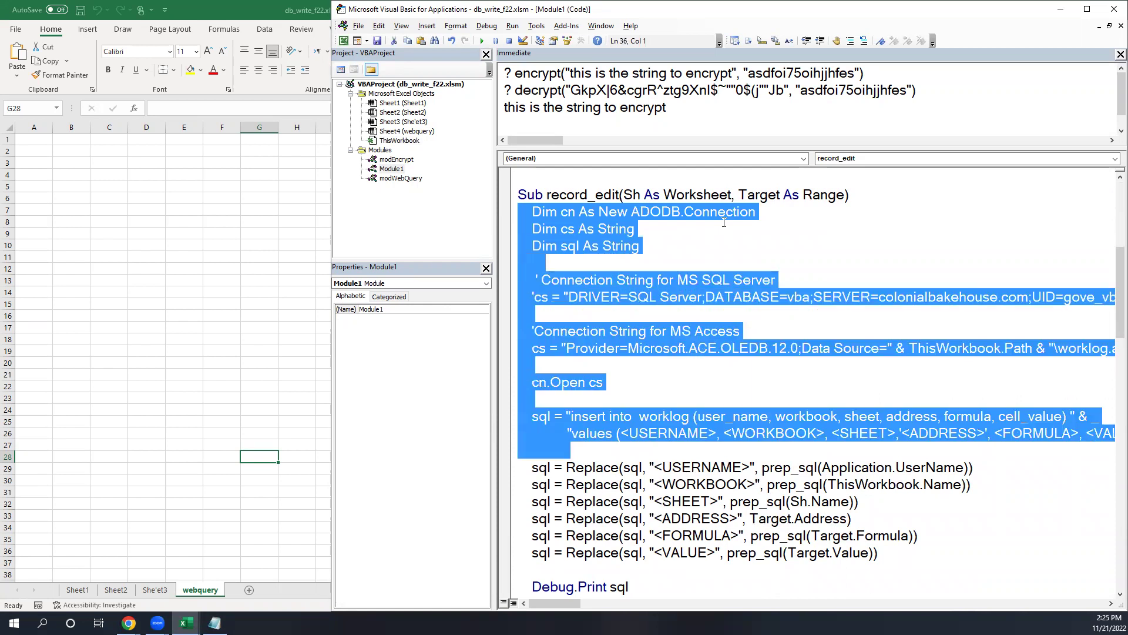
key(Delete)
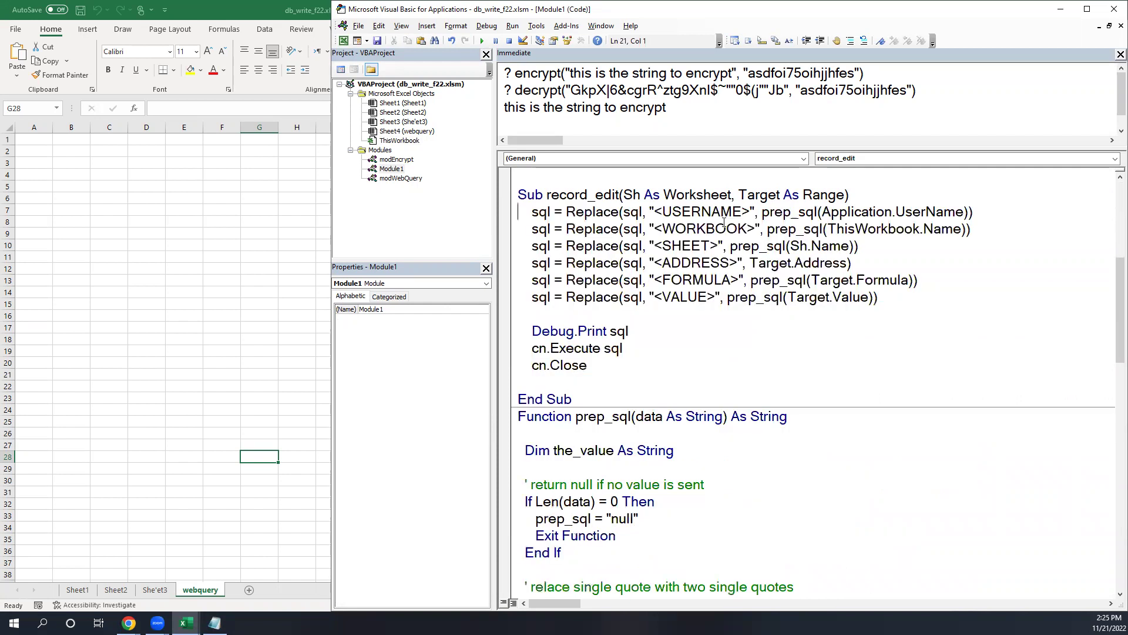
Delete the Debug.Print, cn.Execute and cn.Close lines and add a line under the header
key(Down)
key(Down)
key(Down)
key(Down)
key(Down)
key(Down)
key(Down)
key(shift+Down)
key(shift+Down)
key(shift+Down)
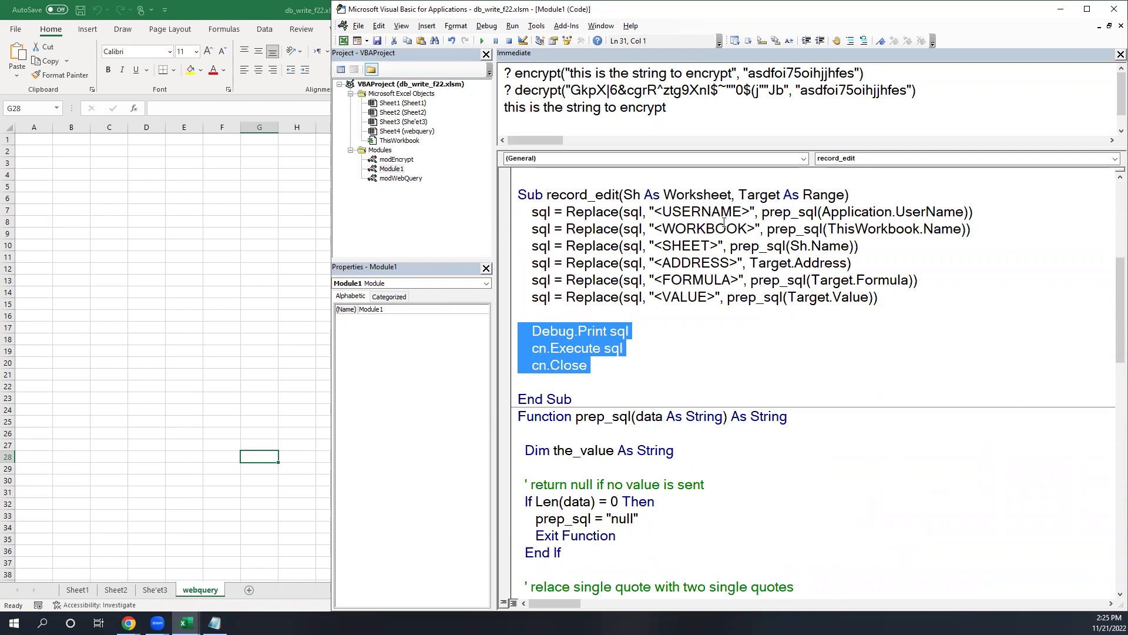
key(Delete)
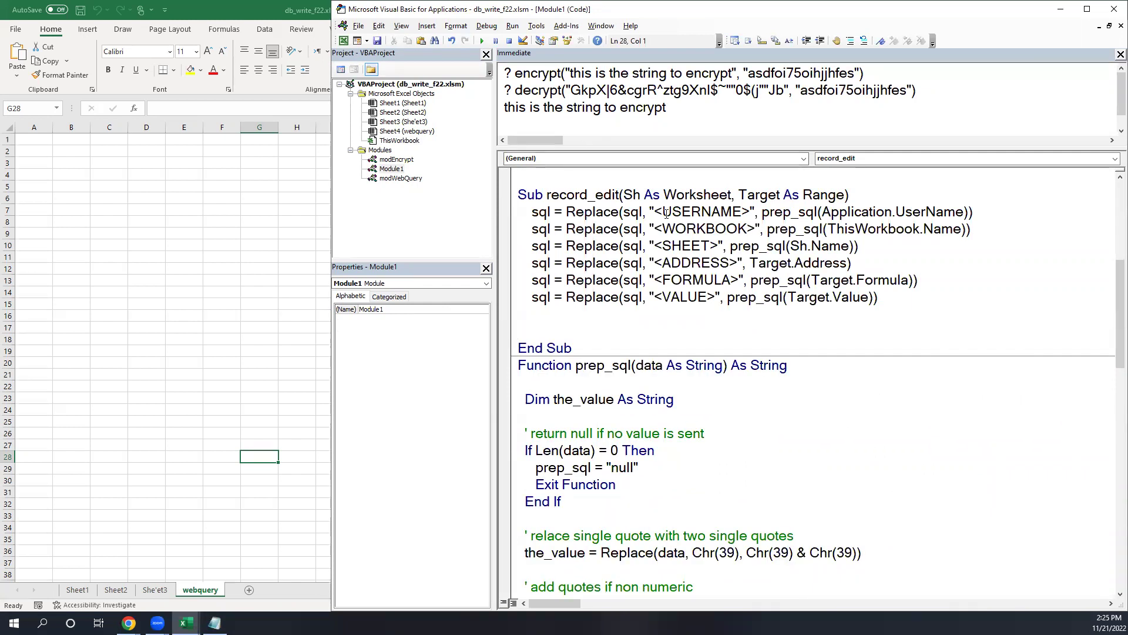
drag(661, 211, 739, 297)
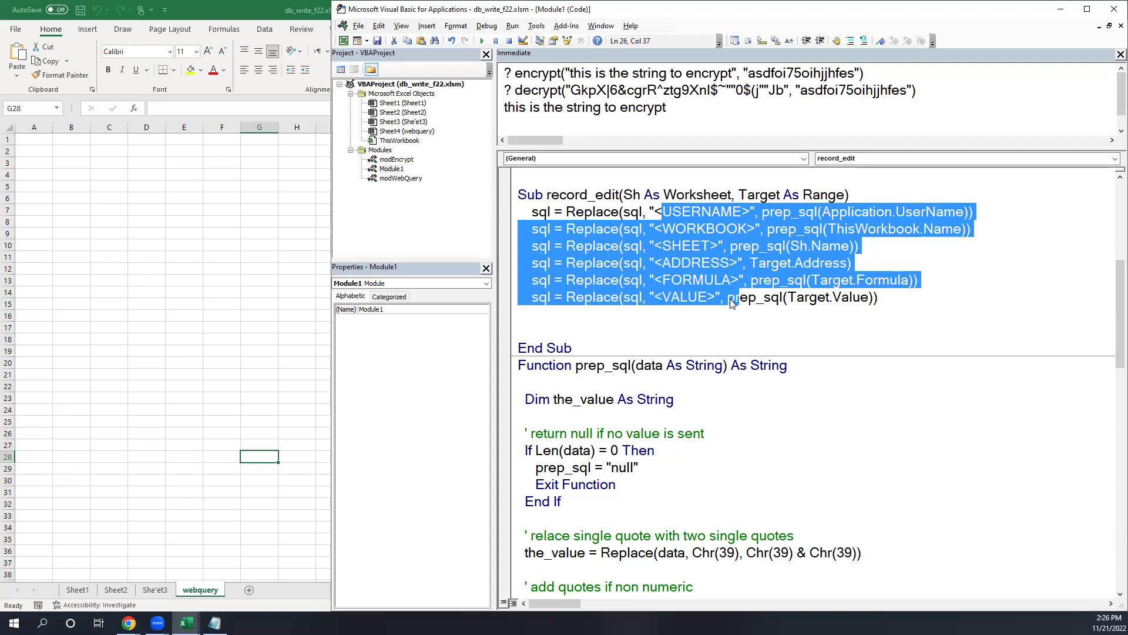
click(549, 213)
click(871, 190)
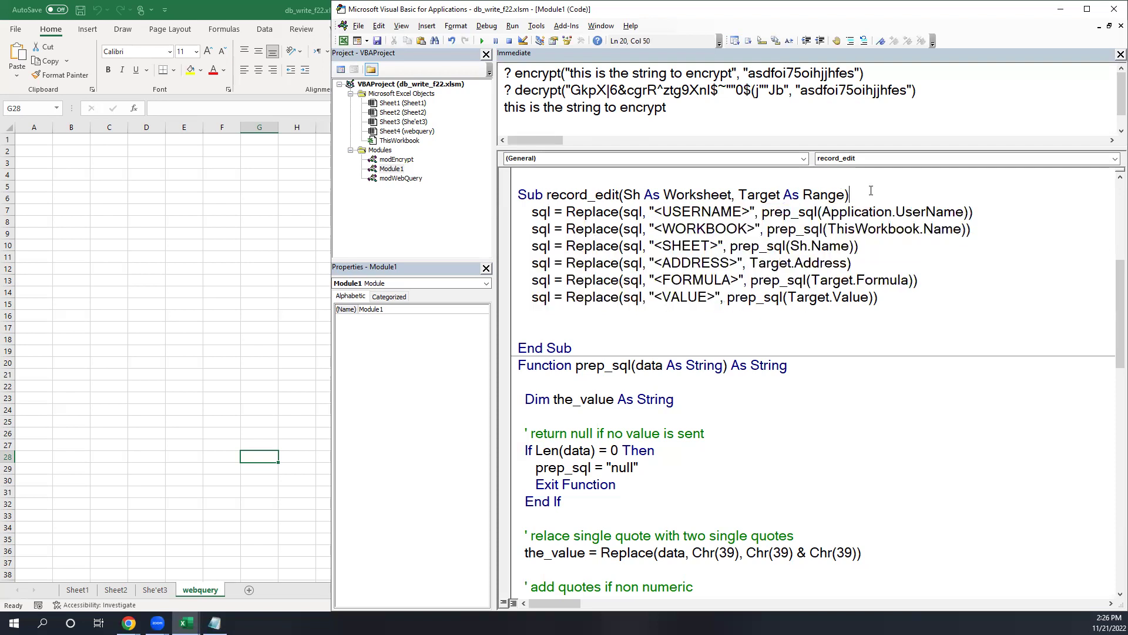
key(Return)
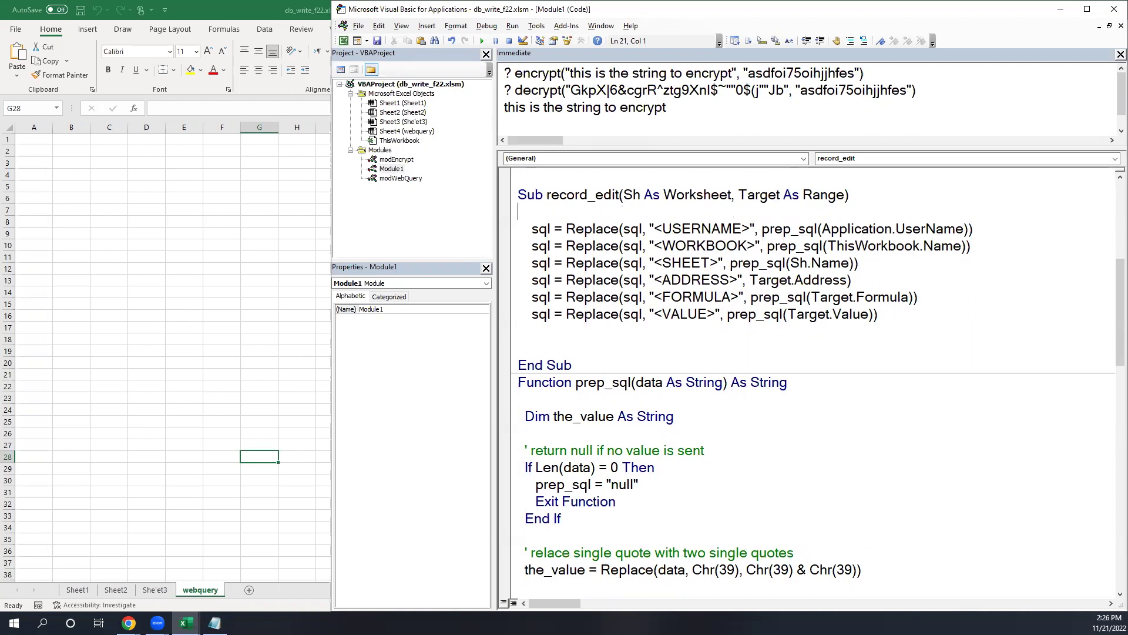
Type Exit Sub under the record_edit header, fixing the typos
key(Return)
key(Return)
text(E)
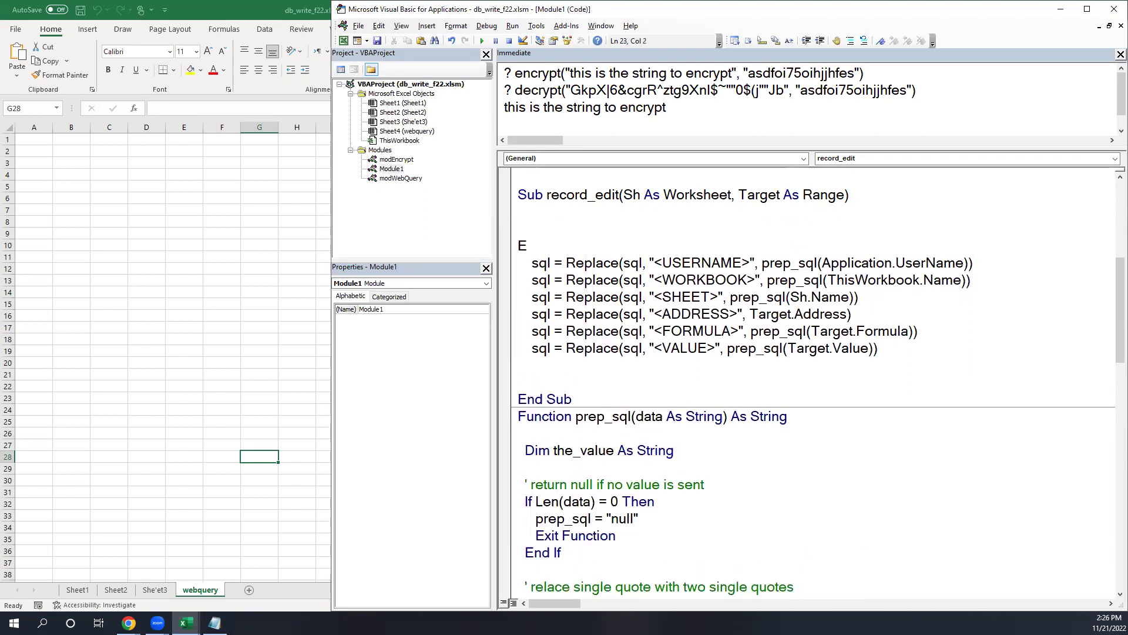
text(XUT)
key(BackSpace)
key(BackSpace)
text(IT SYB)
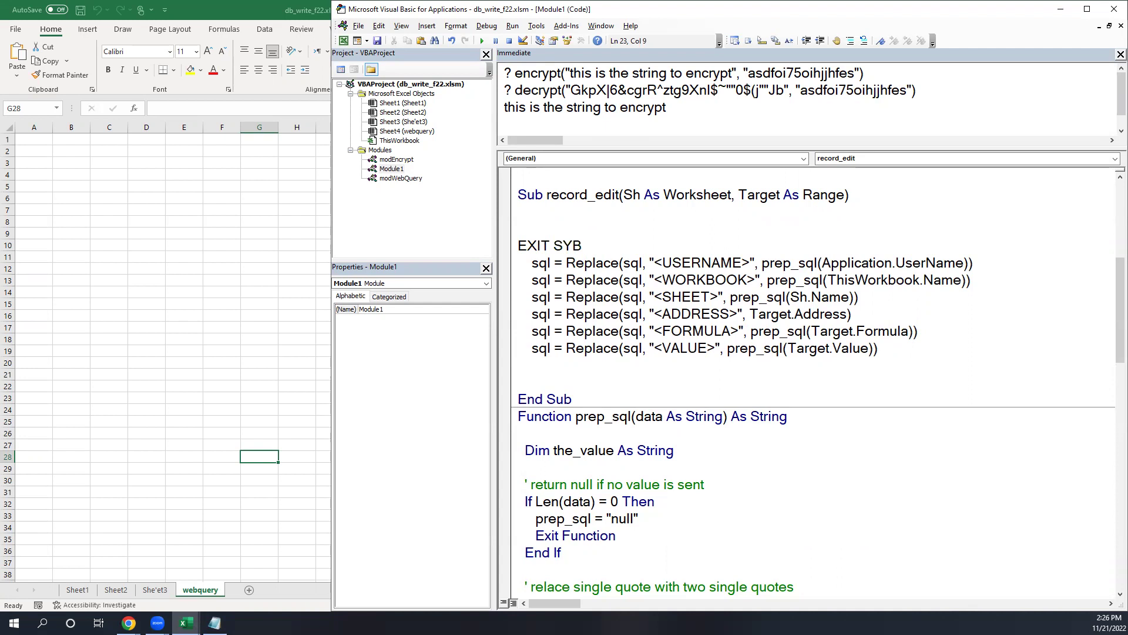
click(518, 229)
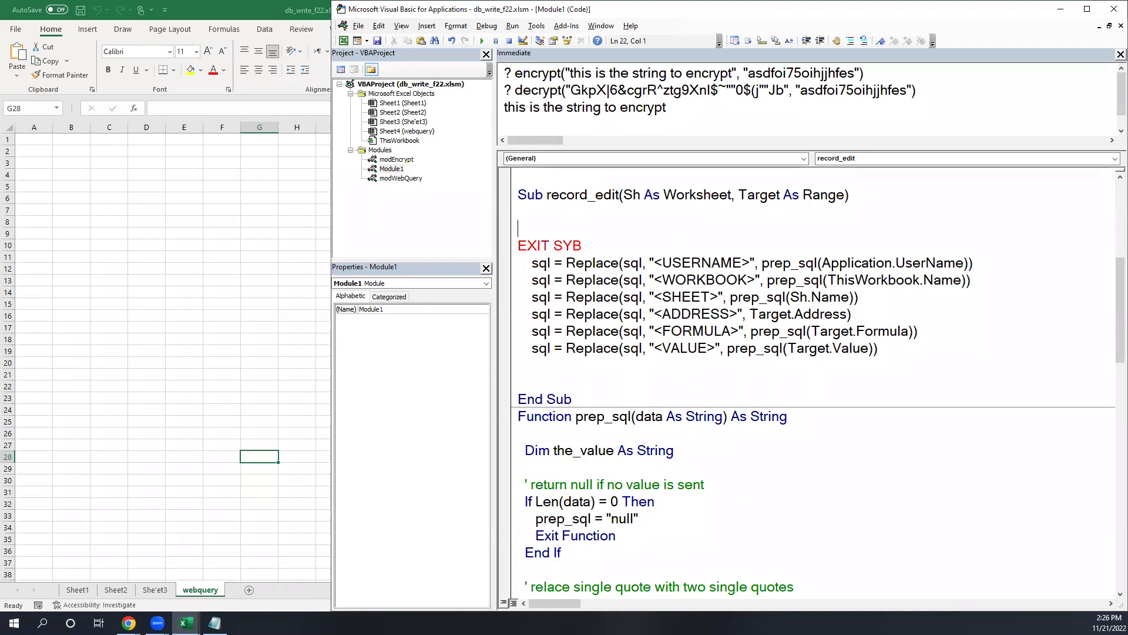
key(BackSpace)
key(BackSpace)
text(UB)
click(518, 229)
Highlight sql on the first Replace line and text near the record_edit header
drag(532, 262, 552, 264)
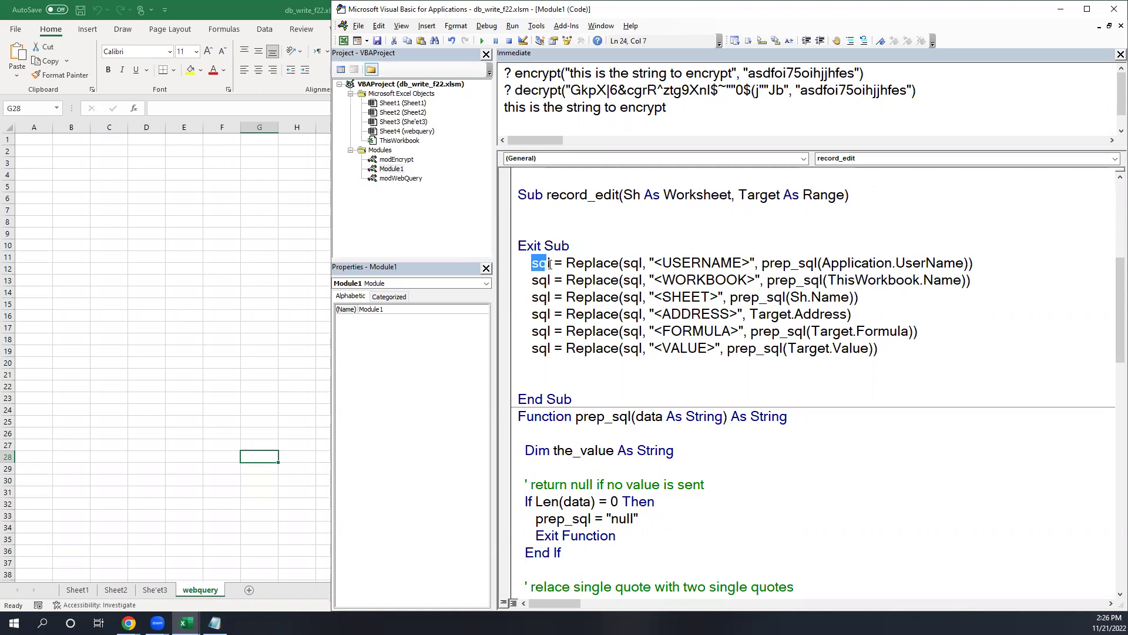
scroll(552, 264, up, 6)
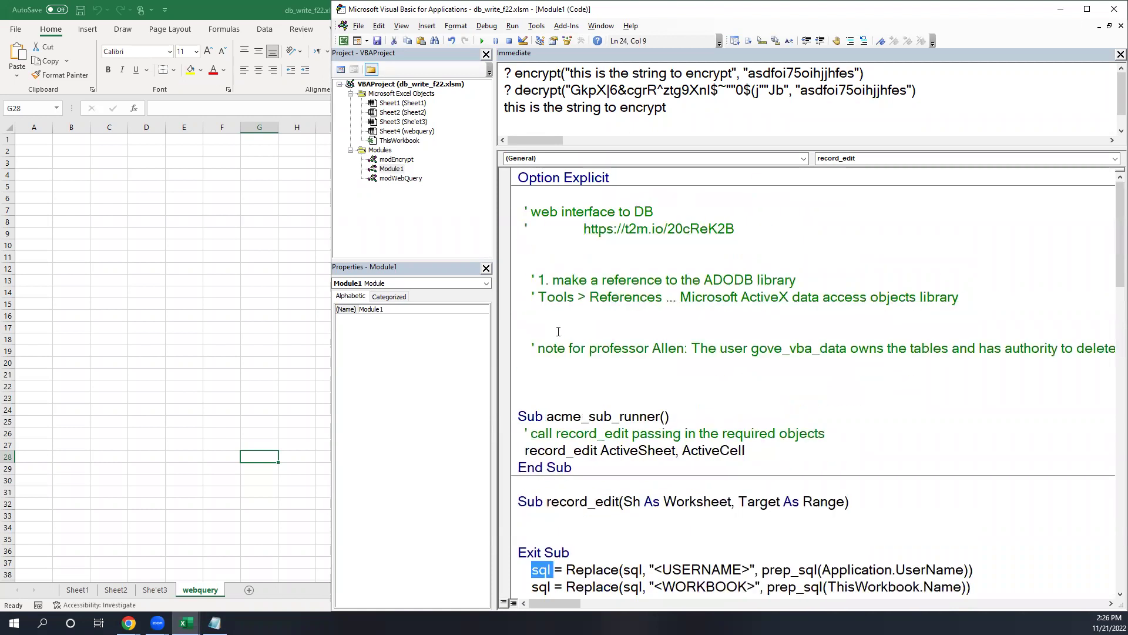
drag(609, 177, 540, 185)
drag(612, 177, 482, 176)
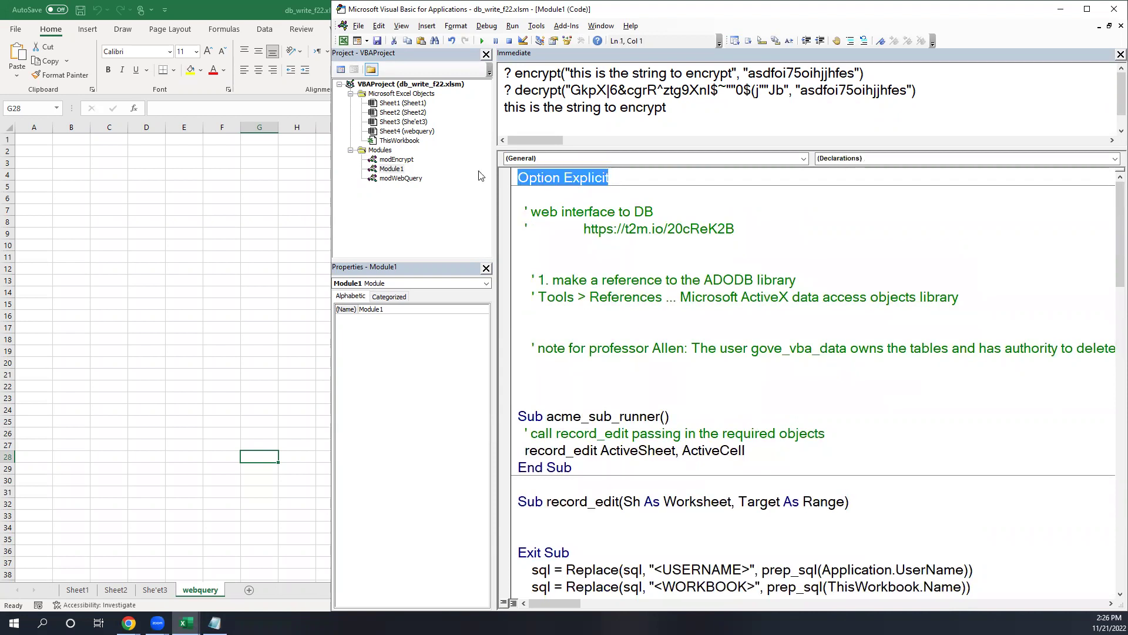
scroll(629, 372, down, 3)
scroll(628, 371, down, 1)
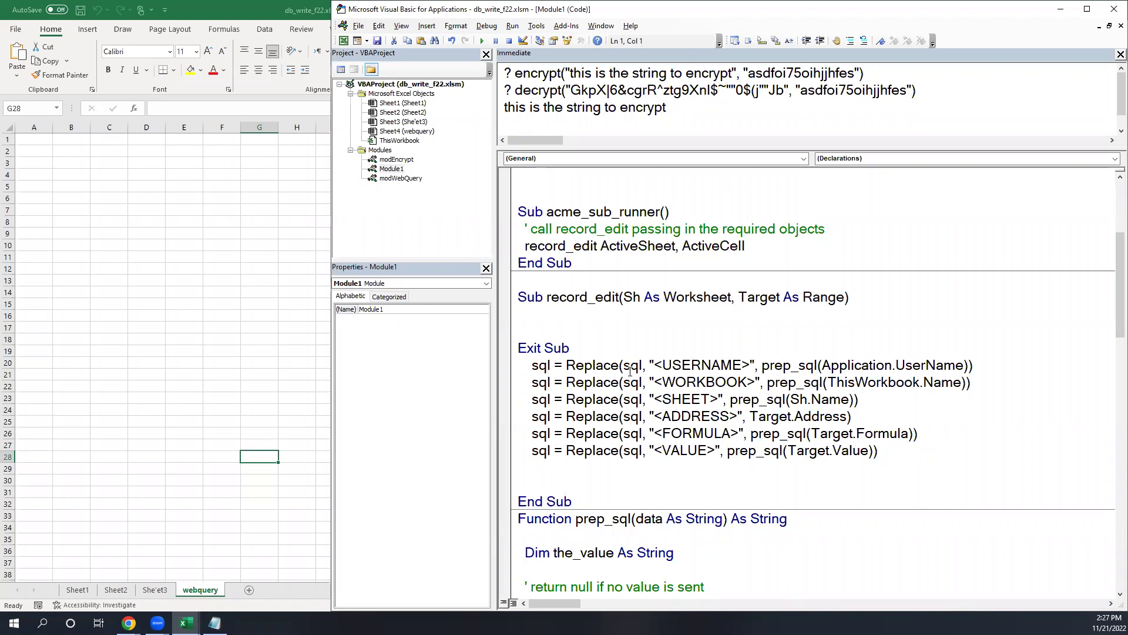
In record_edit, declare url As String and assign it an empty string url = ""
click(538, 312)
text(DIM )
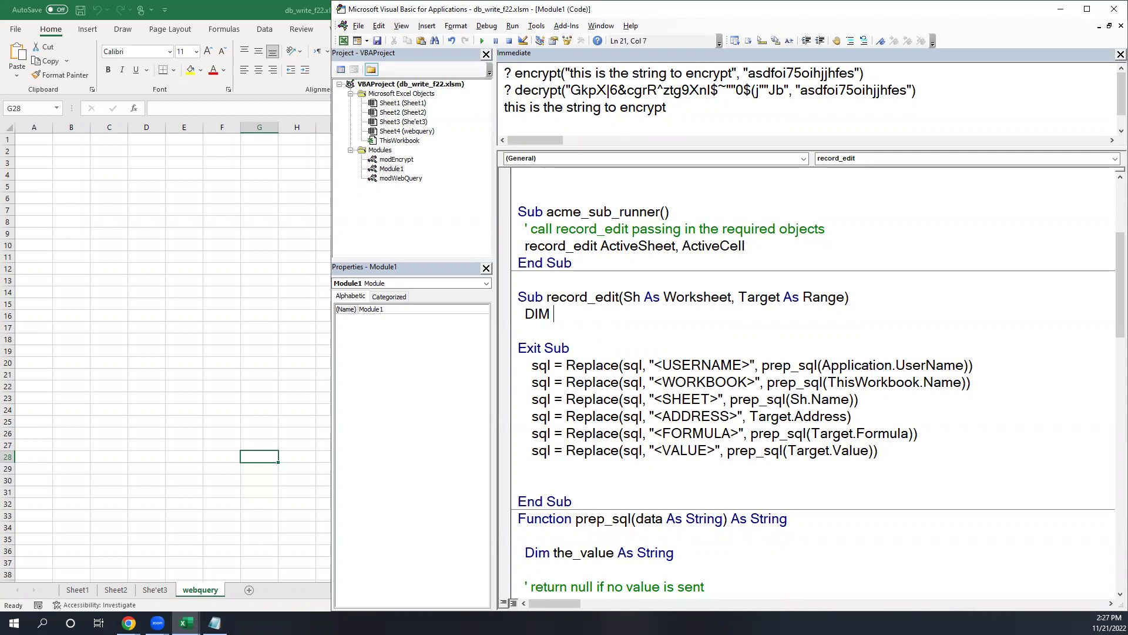
text( url as )
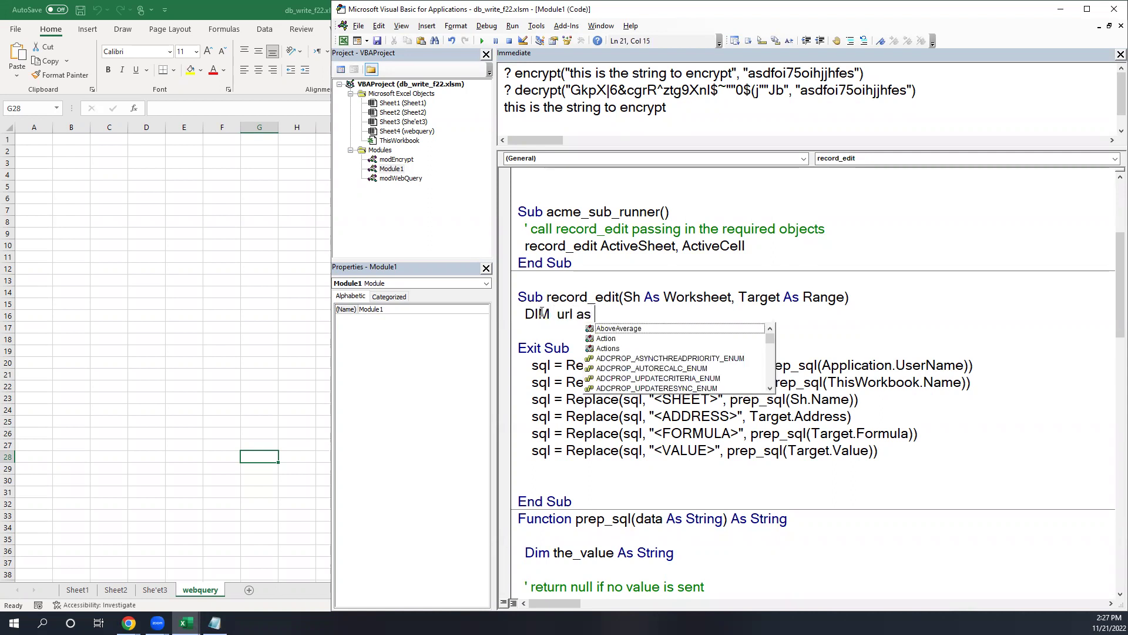
text(strin)
key(Return)
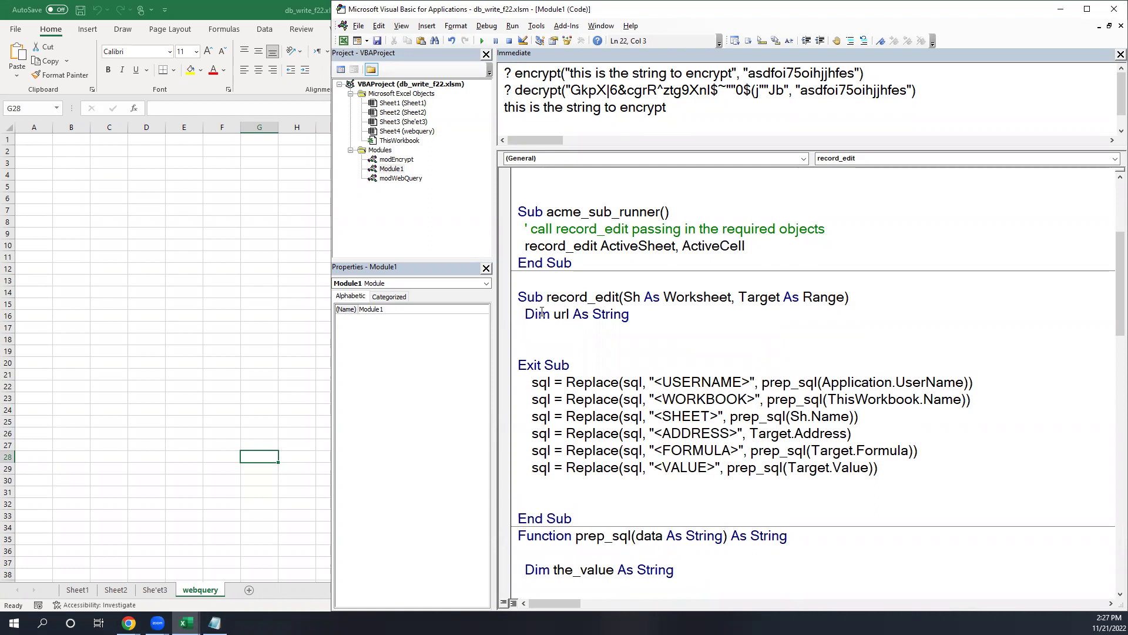
text(url )
text(= "")
Paste the Google Forms formResponse URL copied from Notepad between the url quotes
key(alt+F11)
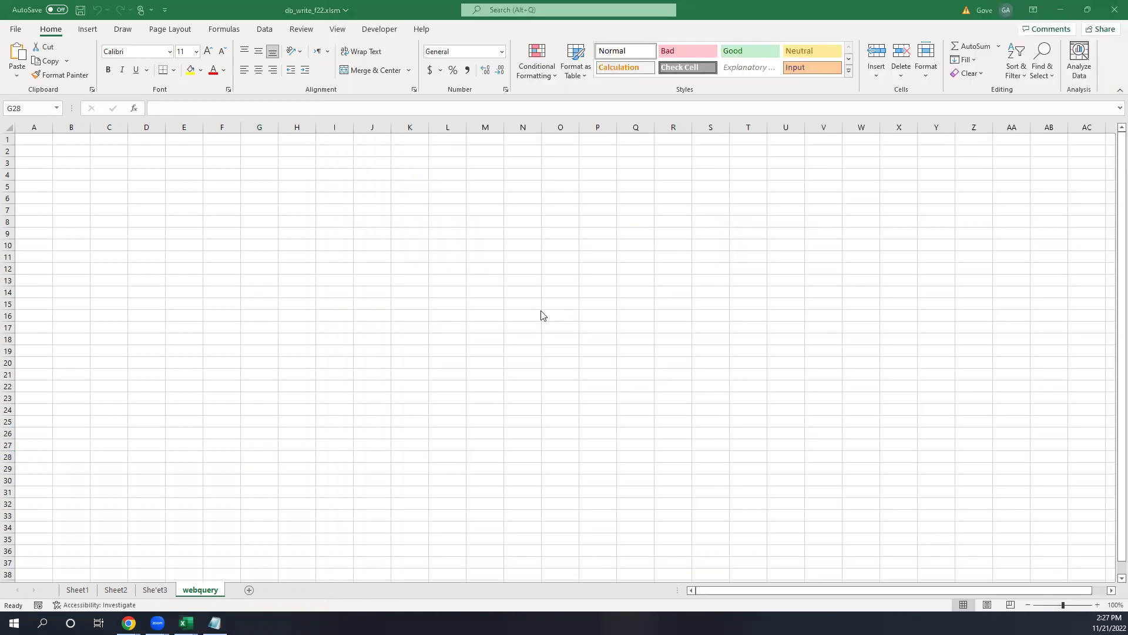
key(alt+Tab)
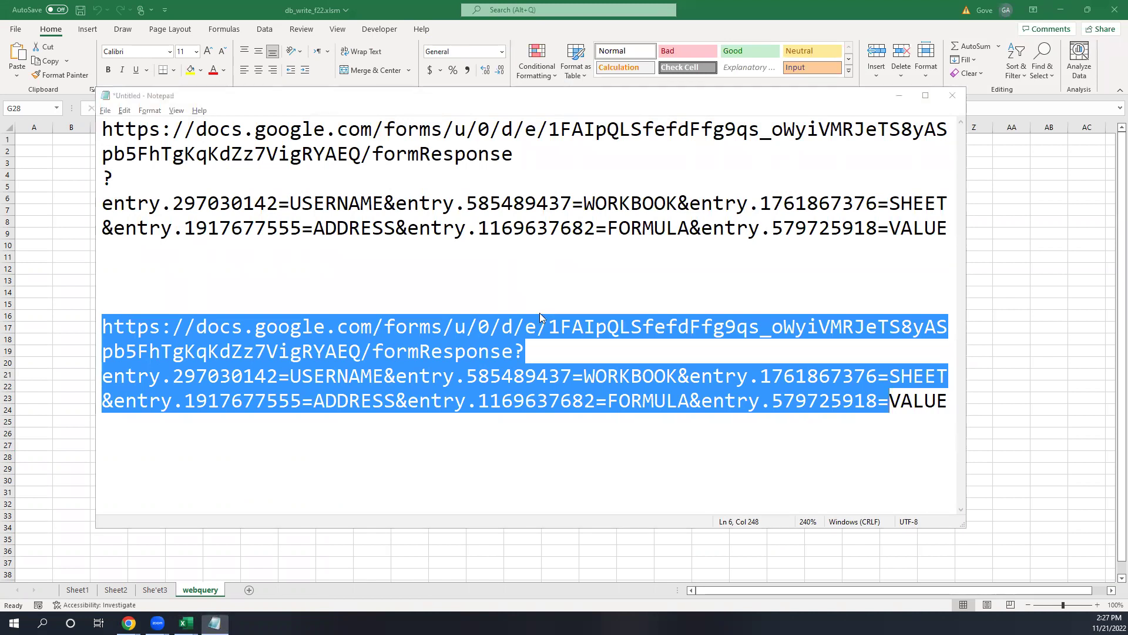
key(alt+Tab)
key(alt+F11)
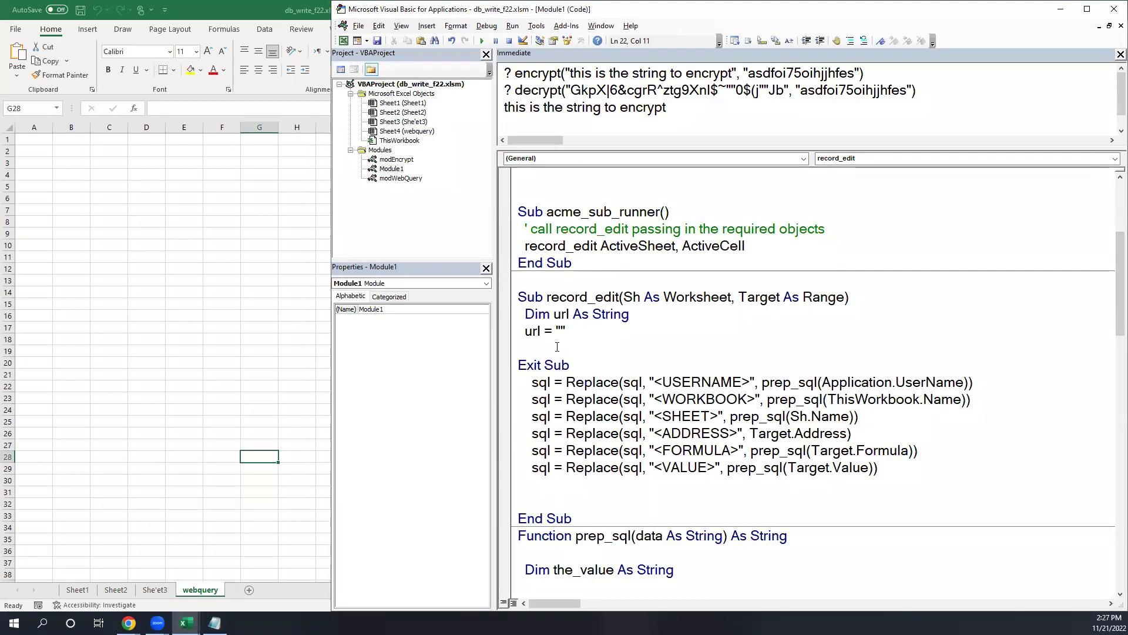
key(ctrl+v)
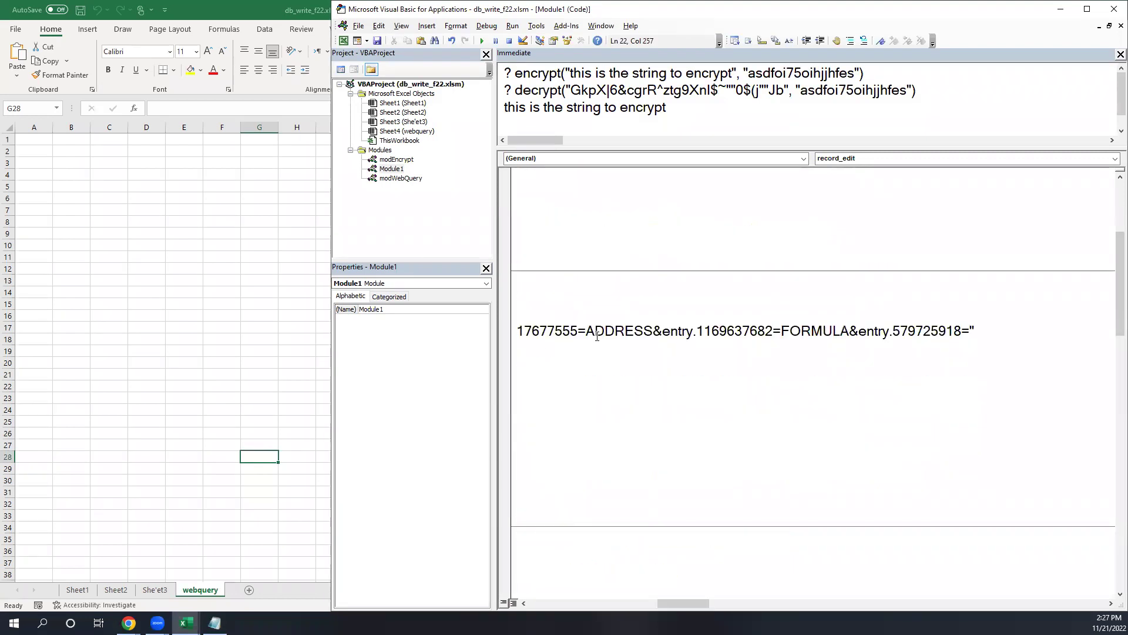
key(Home)
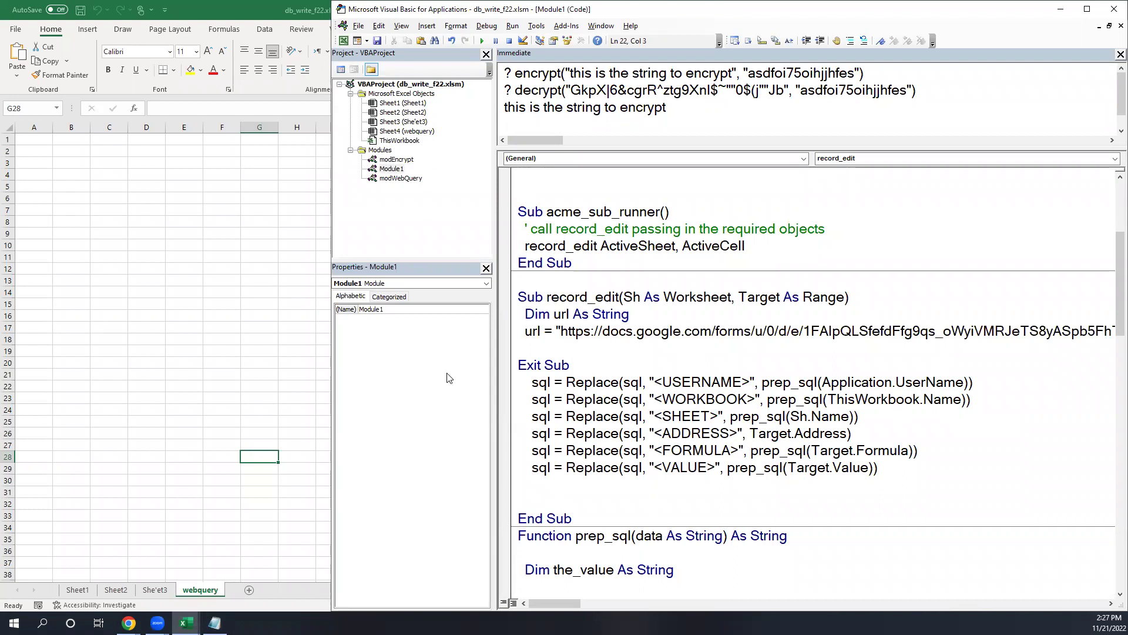
click(334, 357)
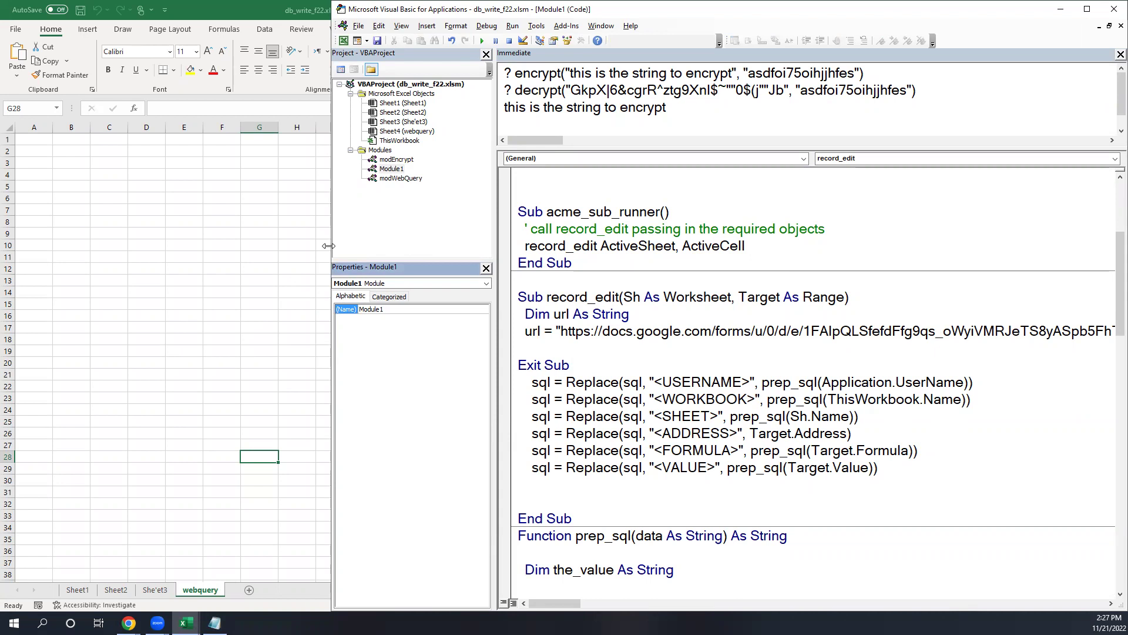
Wrap USERNAME in the URL string in angle brackets as <USERNAME>
drag(328, 246, 47, 245)
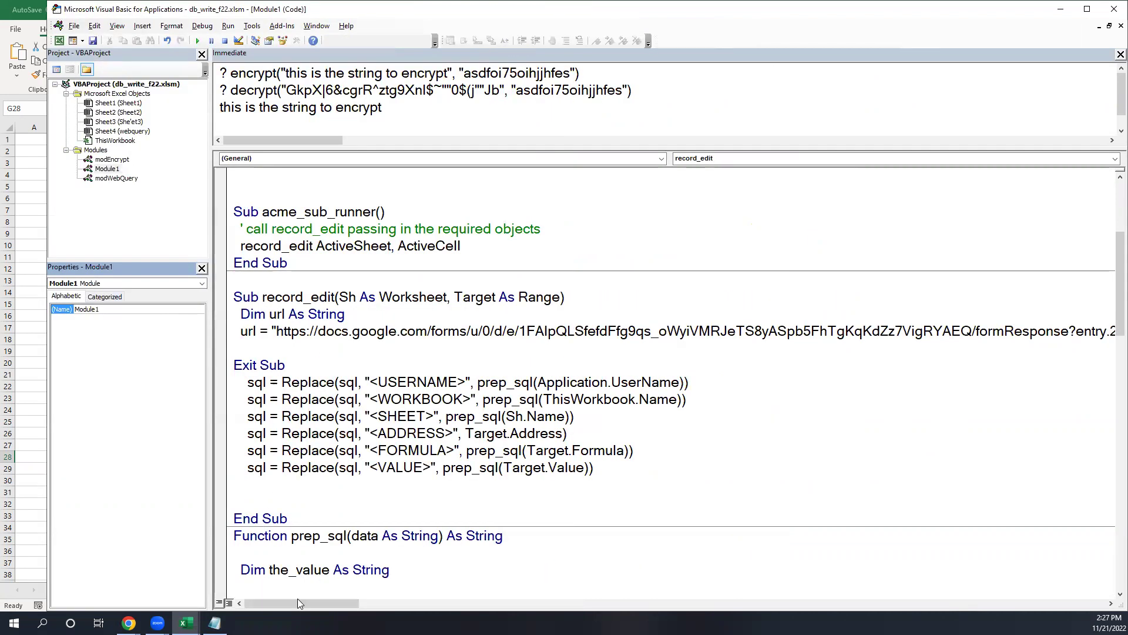
drag(300, 603, 349, 602)
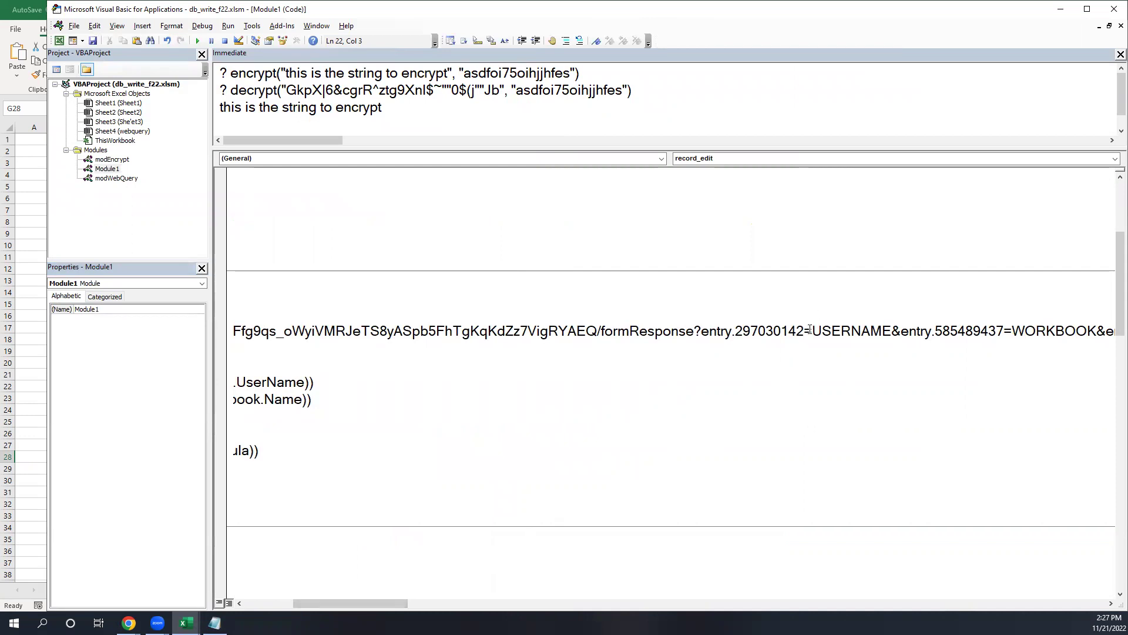
drag(813, 331, 892, 332)
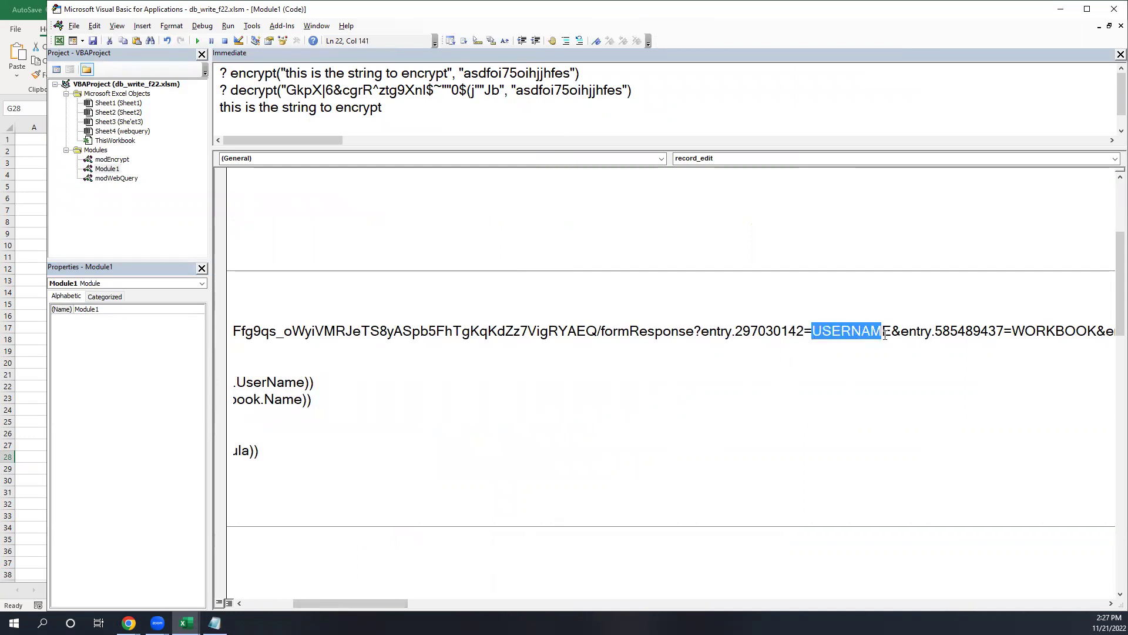
click(814, 331)
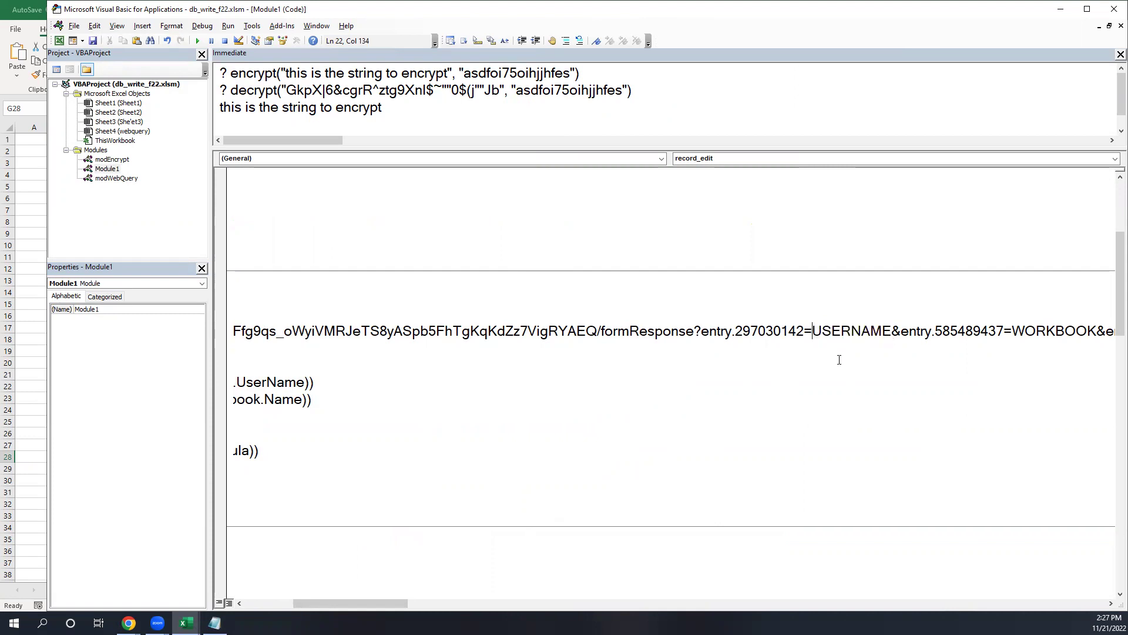
text(<)
click(900, 331)
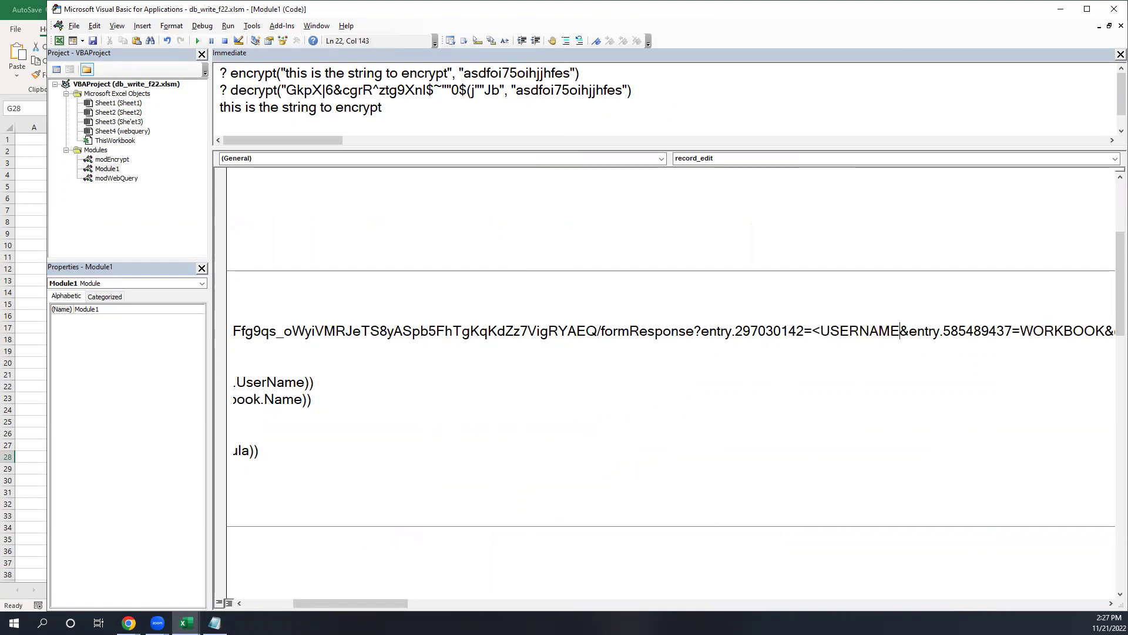
text(>)
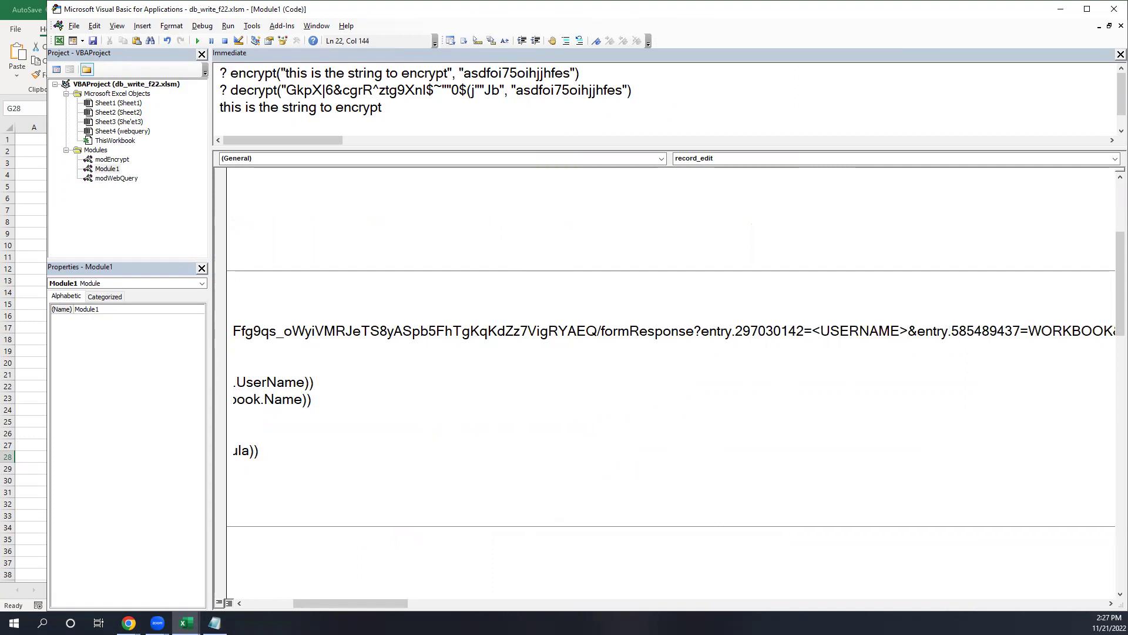
key(shift+Left)
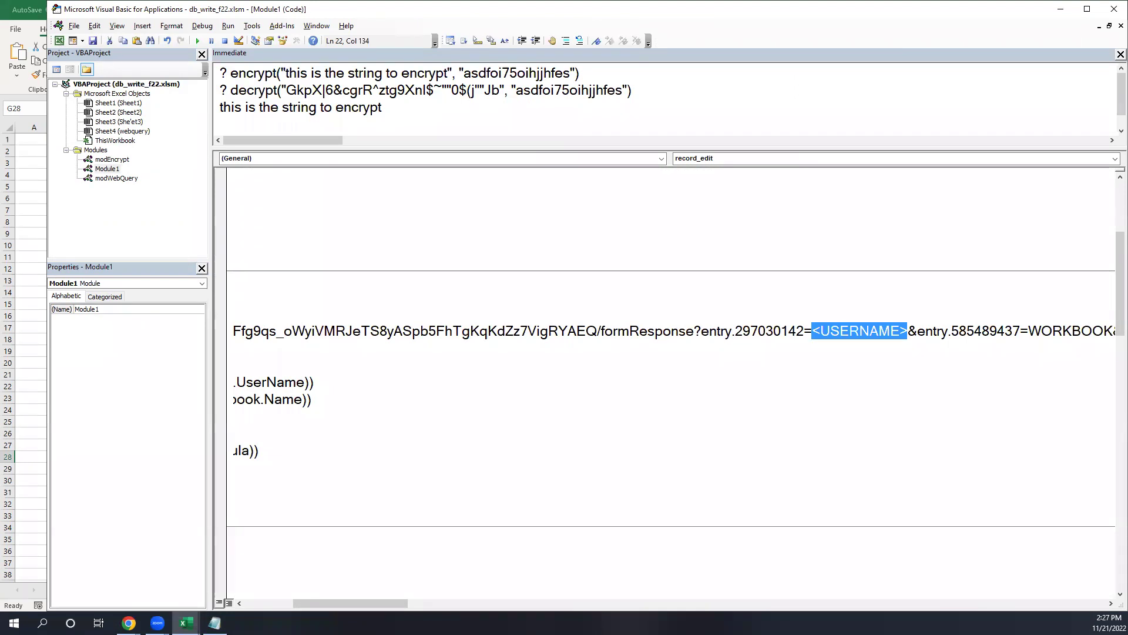
Turn WORKBOOK and SHEET in the URL into <WORKBOOK> and <SHEET> placeholders
click(951, 331)
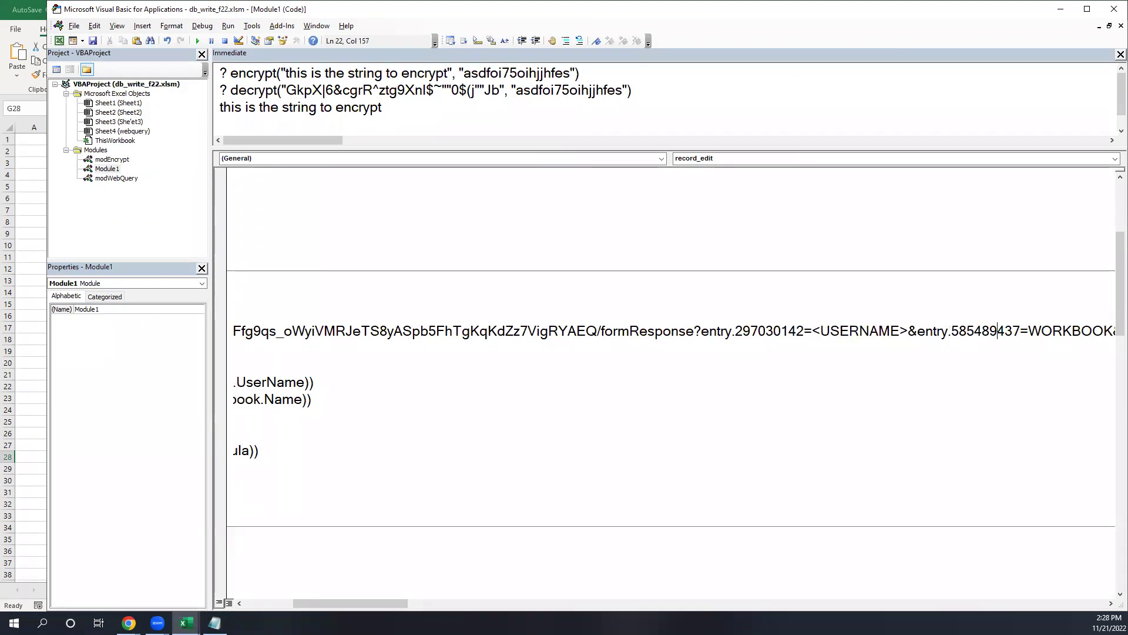
click(1028, 331)
text(<)
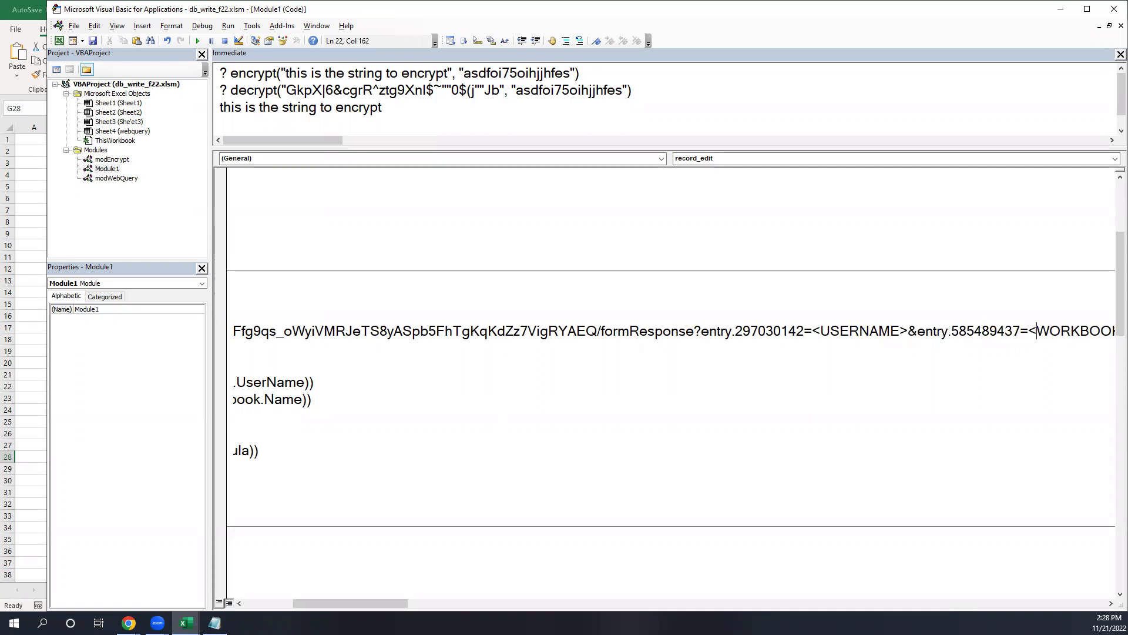
key(Right)
key(Right)
key(Right)
key(Right)
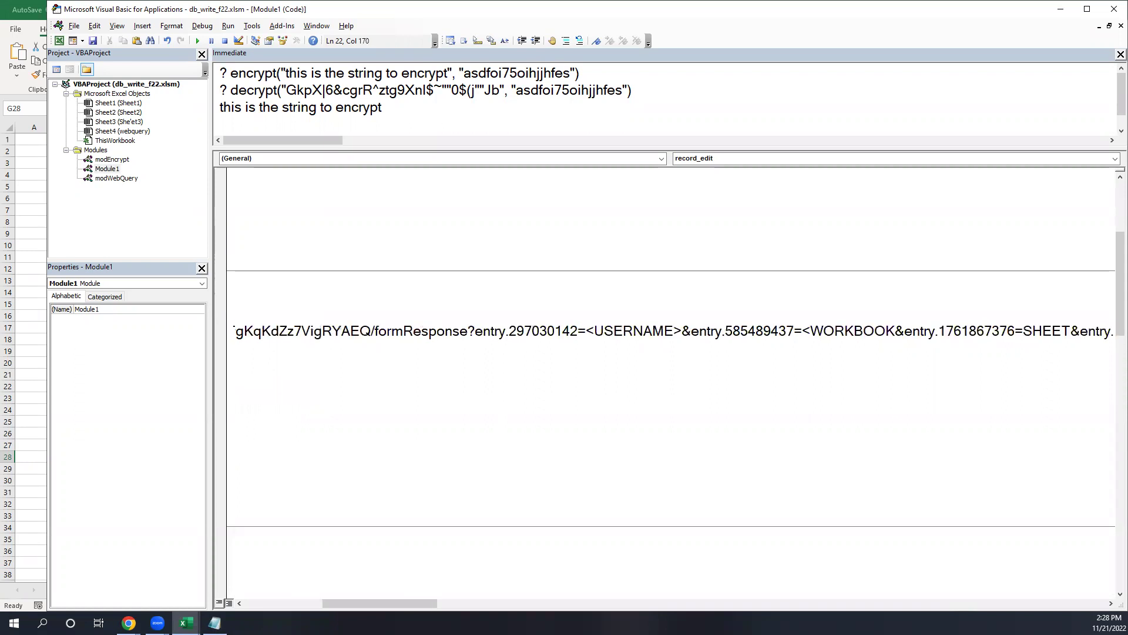
text(>)
key(Right)
key(Right)
key(Right)
key(Left)
key(Left)
key(Left)
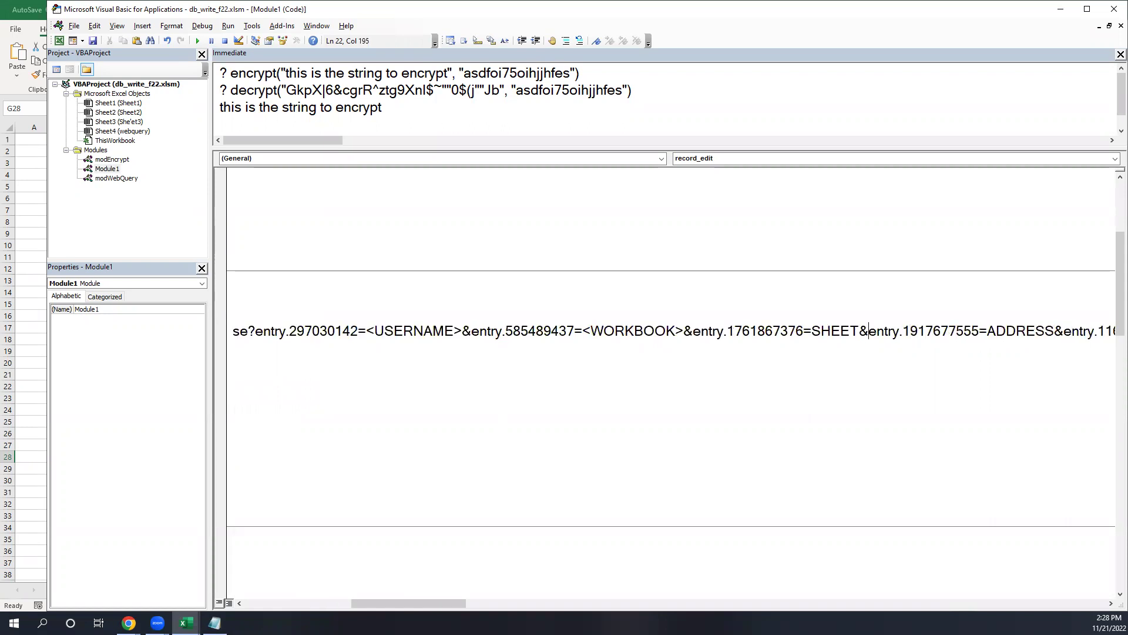
text(<)
key(Right)
key(Right)
text(>)
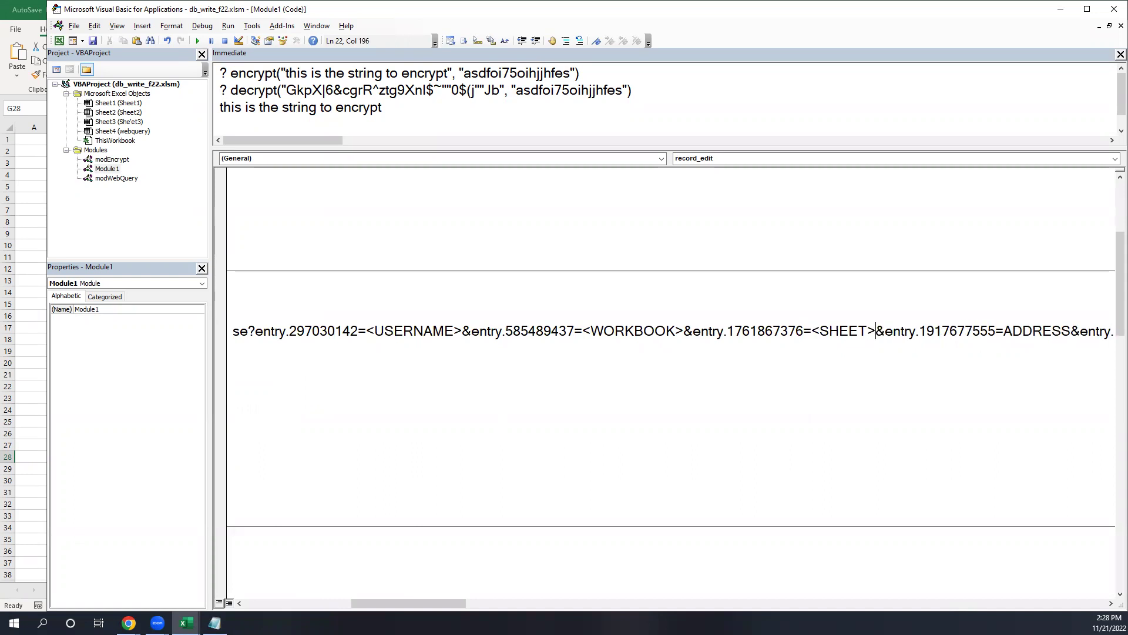
Add <ADDRESS> and <FORMULA> placeholders and a final <VALUE> entry before the closing quote
click(919, 331)
key(Right)
key(Right)
key(Right)
key(Right)
key(Right)
key(Right)
text(<)
click(1060, 331)
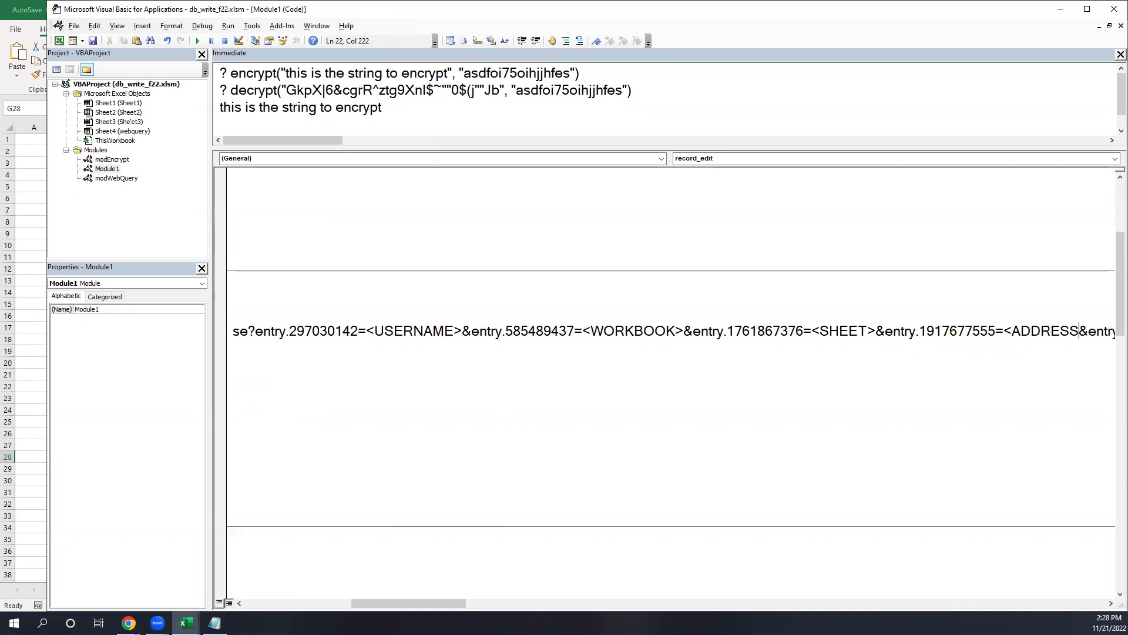
text(>)
key(Right)
key(Right)
key(Right)
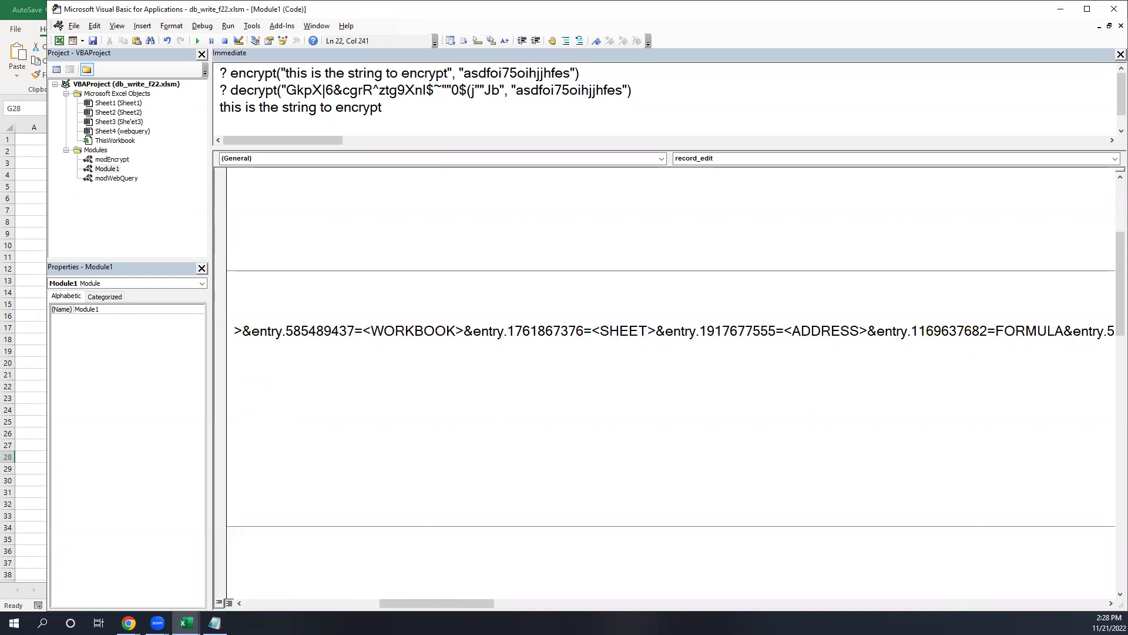
text(<)
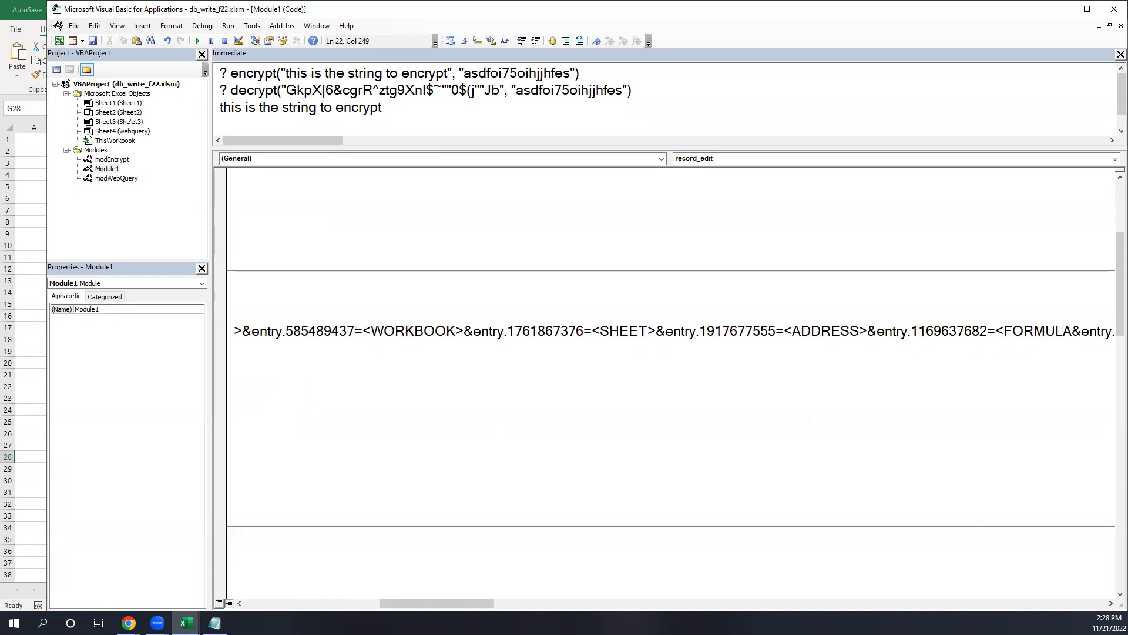
text(>)
key(Right)
key(Right)
key(Right)
key(Right)
key(Right)
key(Right)
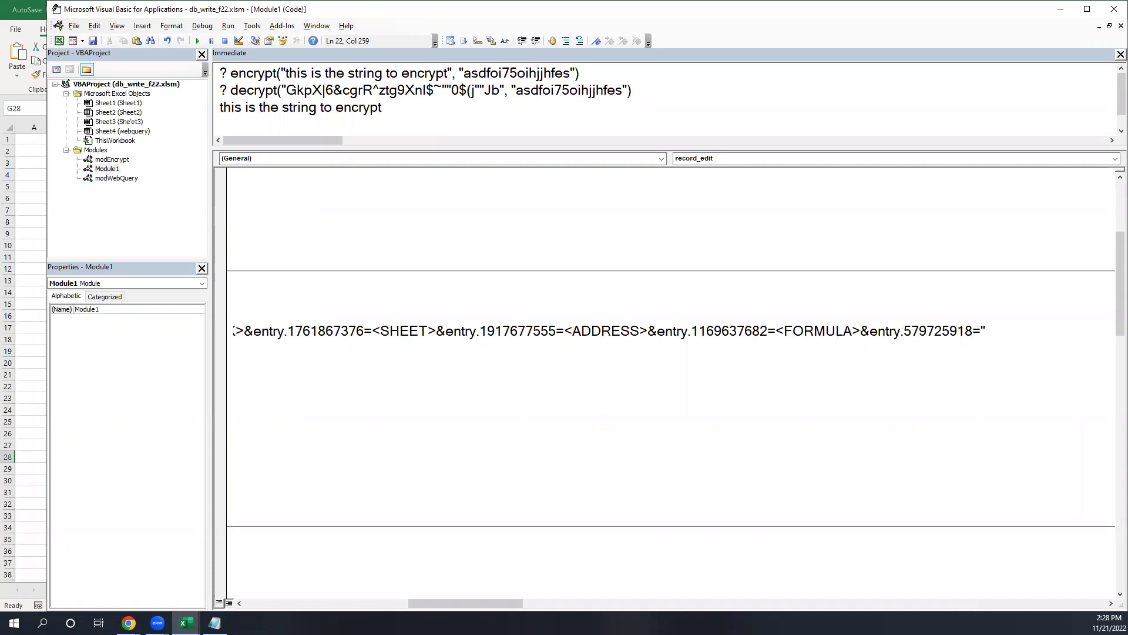
text(<>)
key(Left)
text(VALUE)
Delete the Exit Sub line below the url assignment in record_edit
key(Home)
key(Down)
key(shift+End)
key(Delete)
key(Down)
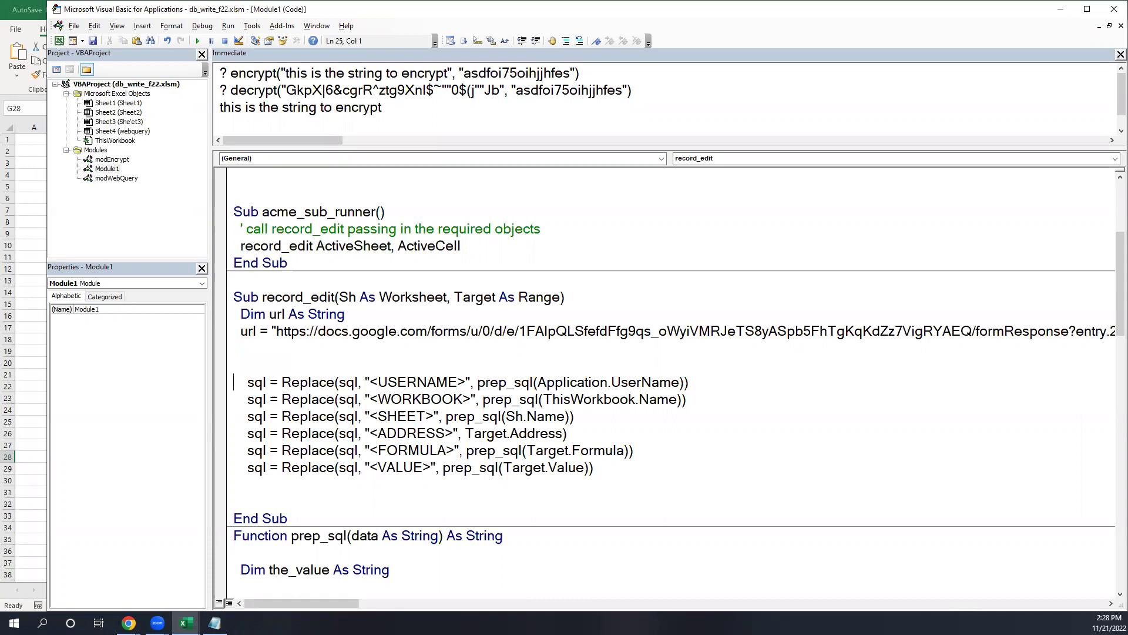
key(shift+Down)
key(shift+Down)
key(shift+Down)
key(shift+Down)
key(shift+Down)
key(shift+Down)
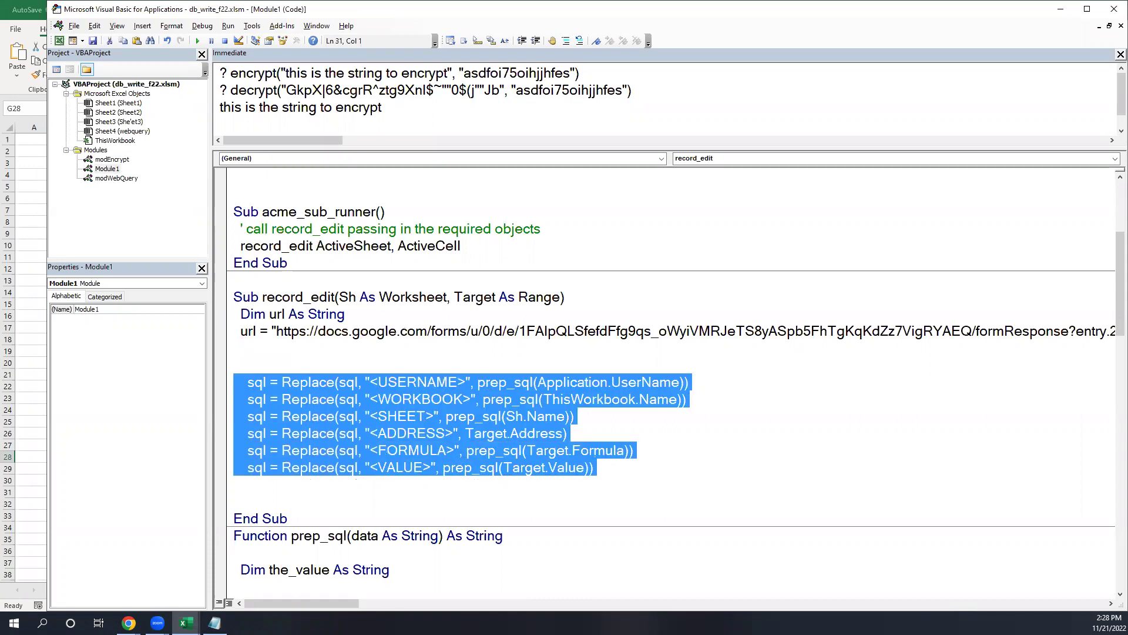
click(234, 365)
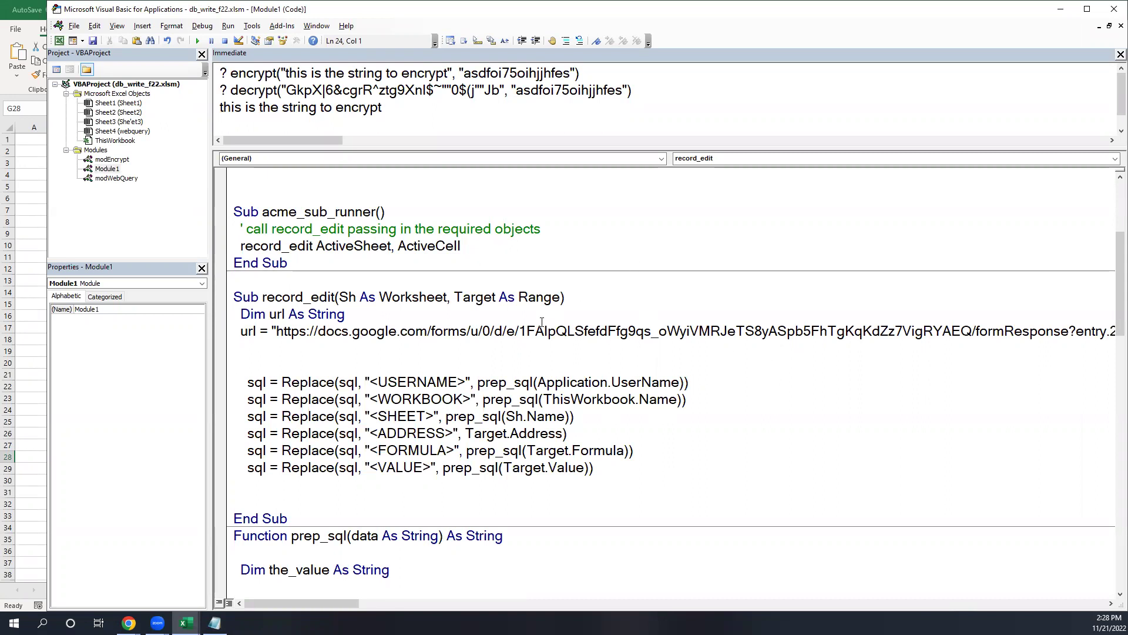
Remove the entire import_applicants sub from Module1, from its header through End Sub
scroll(538, 325, down, 5)
scroll(538, 326, down, 2)
scroll(538, 326, down, 2)
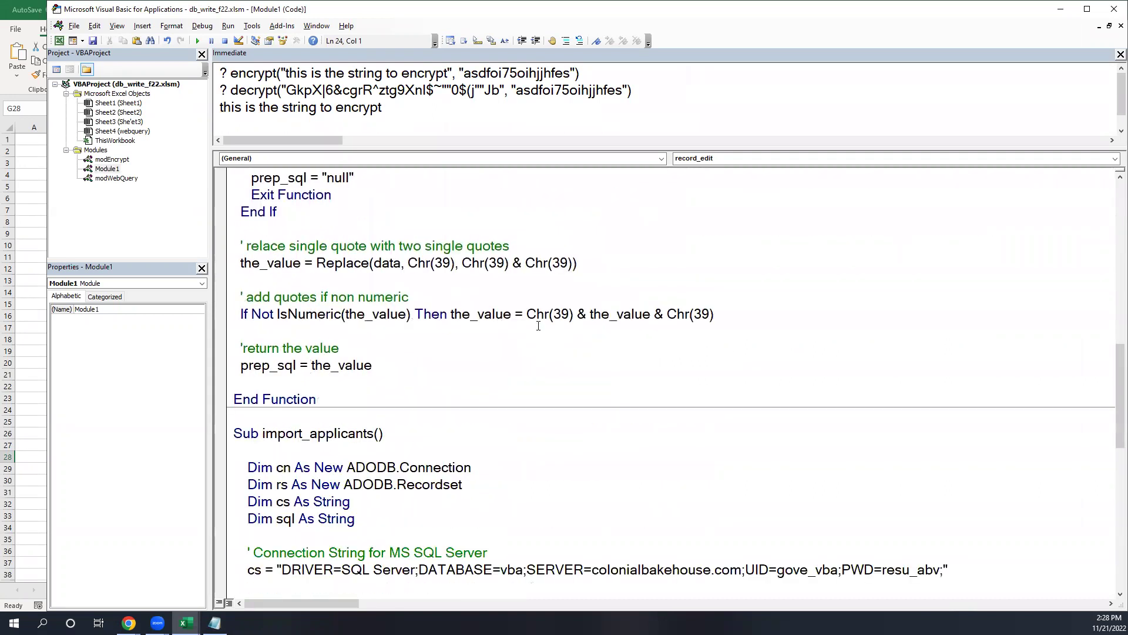
scroll(539, 325, down, 2)
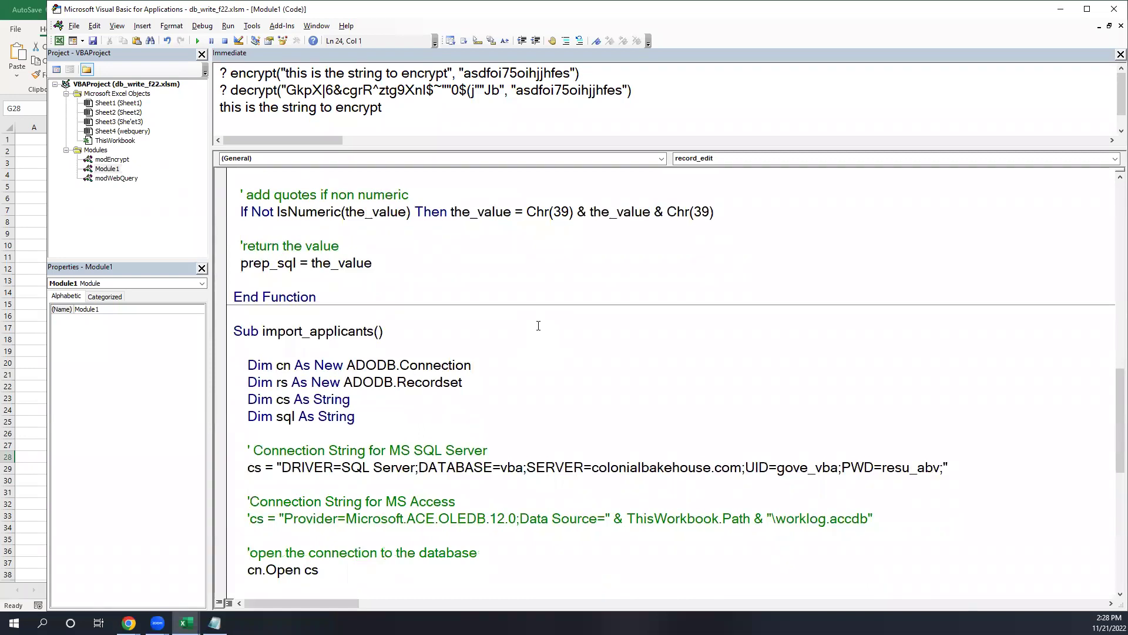
scroll(538, 325, down, 3)
scroll(470, 299, up, 1)
scroll(422, 285, up, 1)
click(421, 284)
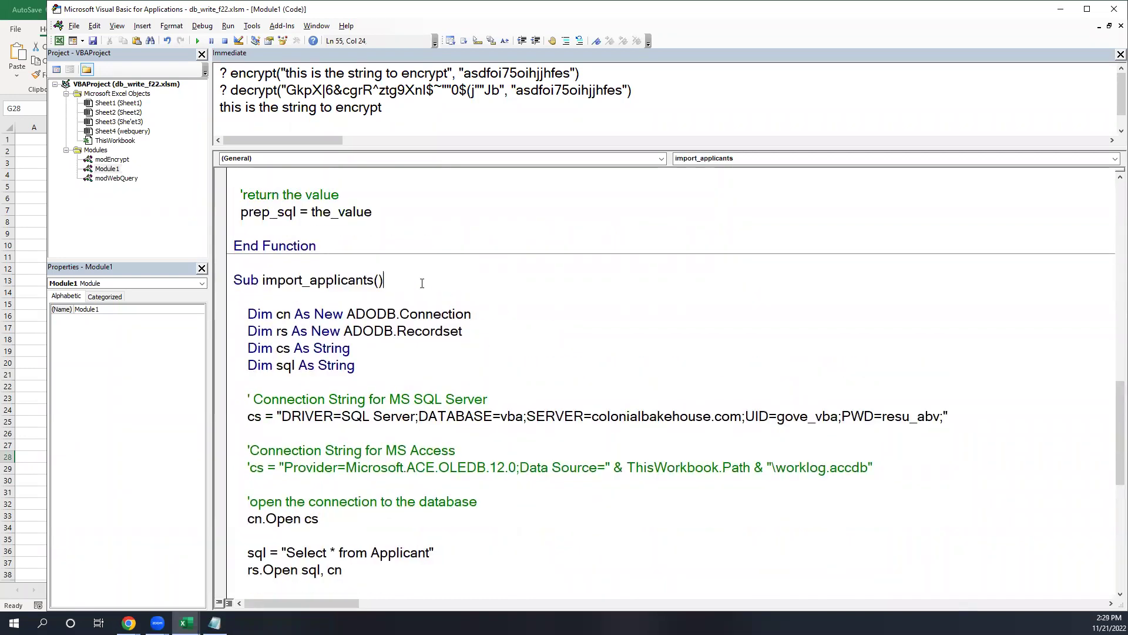
key(Home)
key(shift+Down)
key(shift+Down)
key(shift+Down)
key(shift+Down)
key(shift+Down)
key(shift+Down)
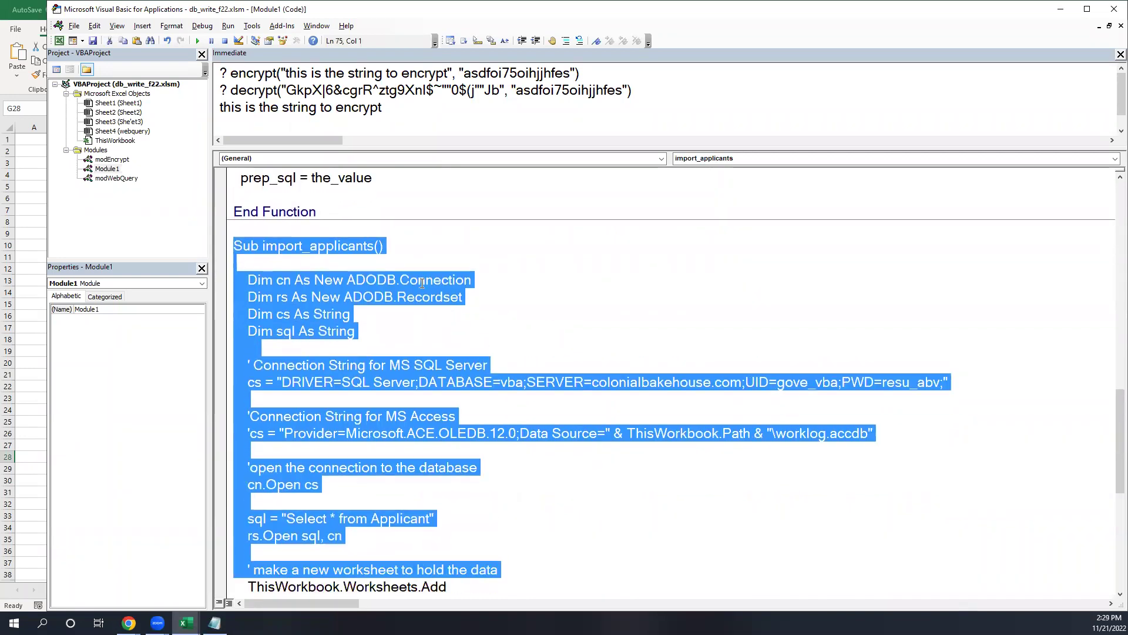
key(shift+Down)
key(shift+Down)
key(shift+Down)
key(shift+Down)
key(shift+Down)
key(shift+Down)
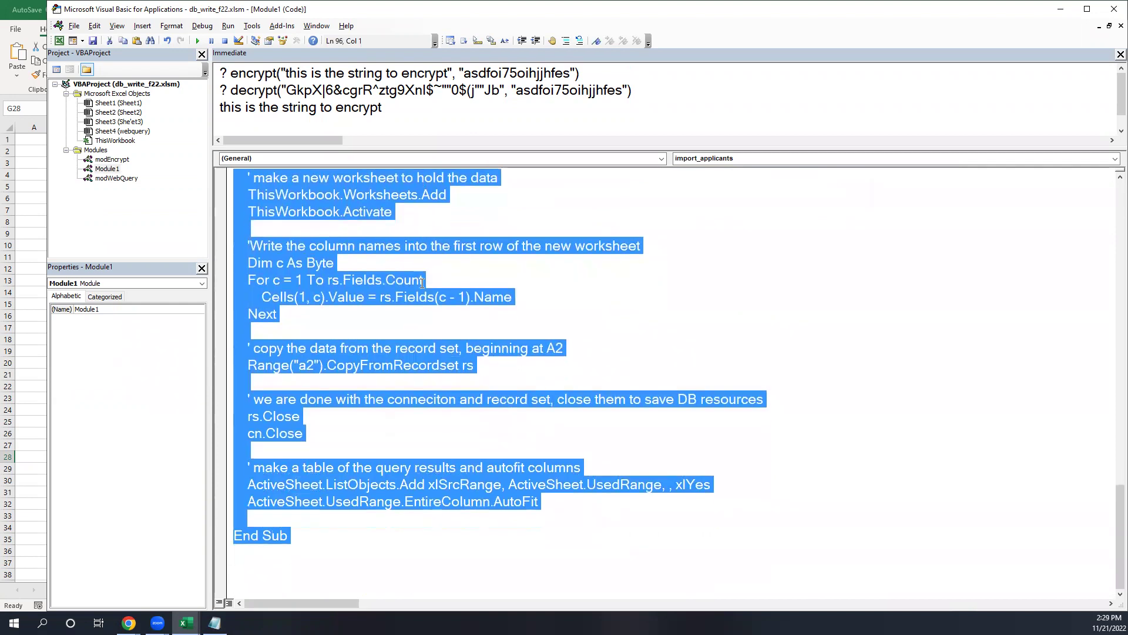
key(Delete)
scroll(429, 279, up, 2)
scroll(445, 270, up, 3)
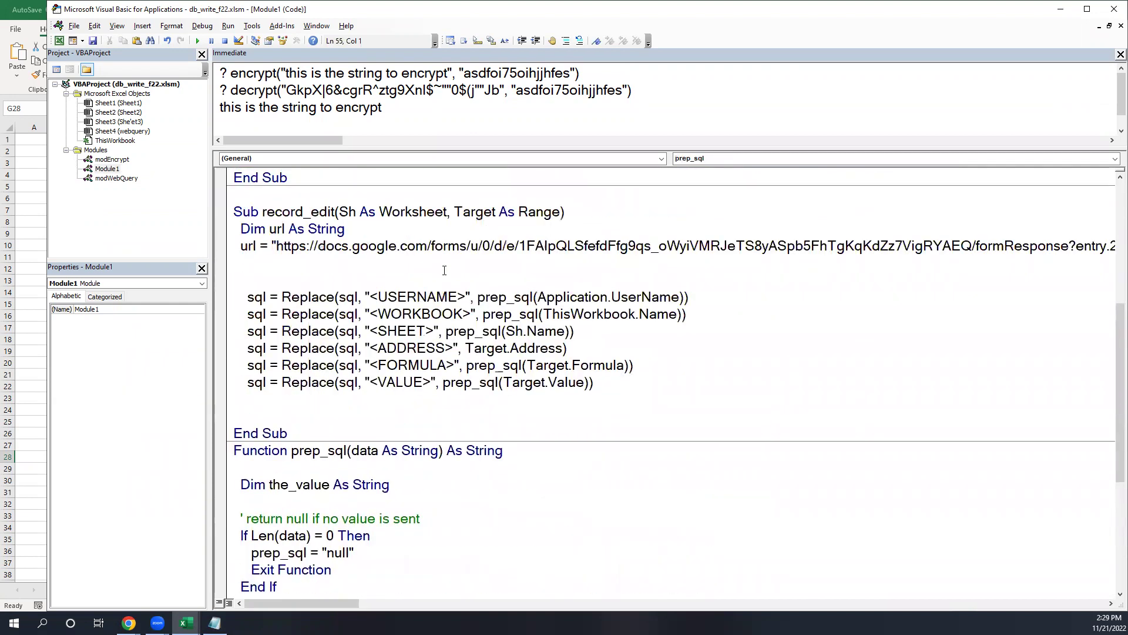
drag(338, 297, 356, 292)
Replace all 20 occurrences of sql with url in the current module
click(292, 262)
key(ctrl+h)
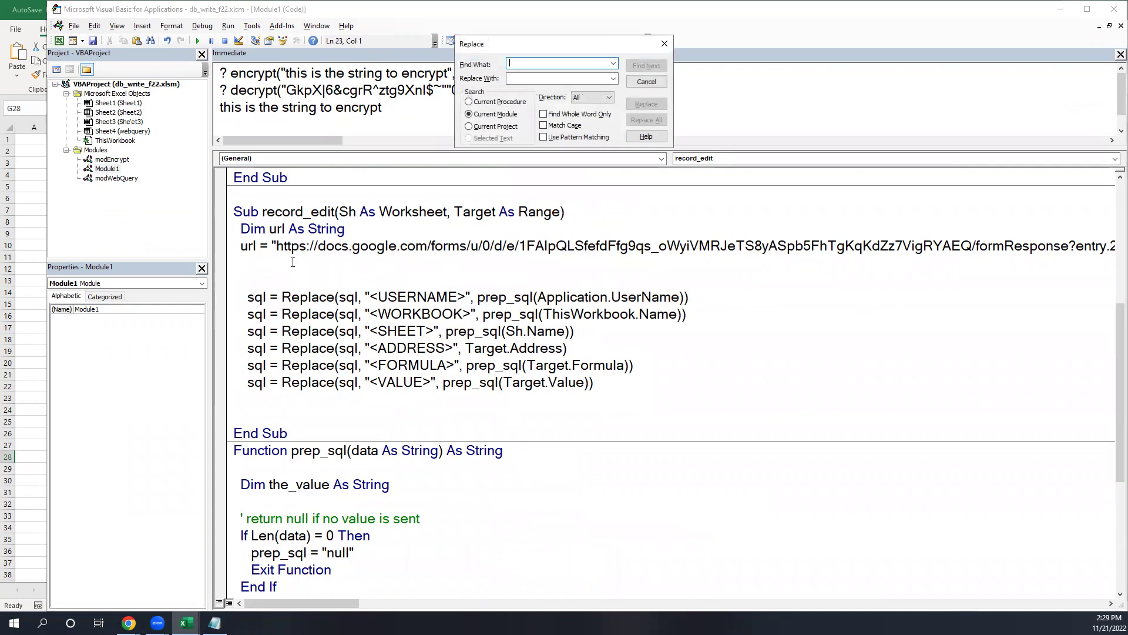
text(sql)
key(Tab)
text(url)
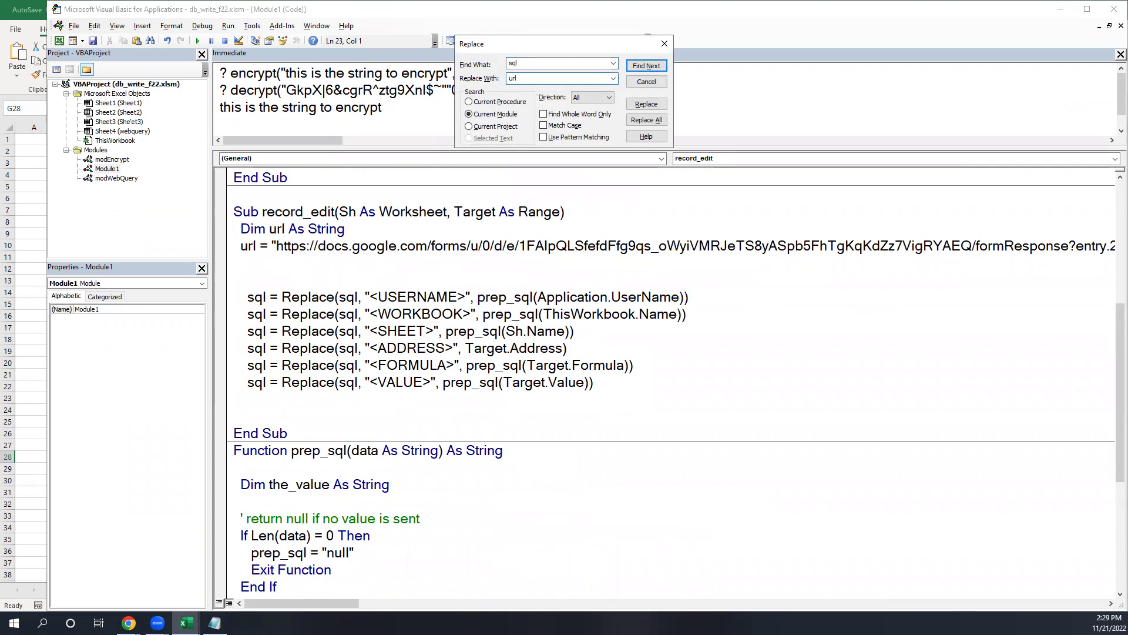
click(646, 120)
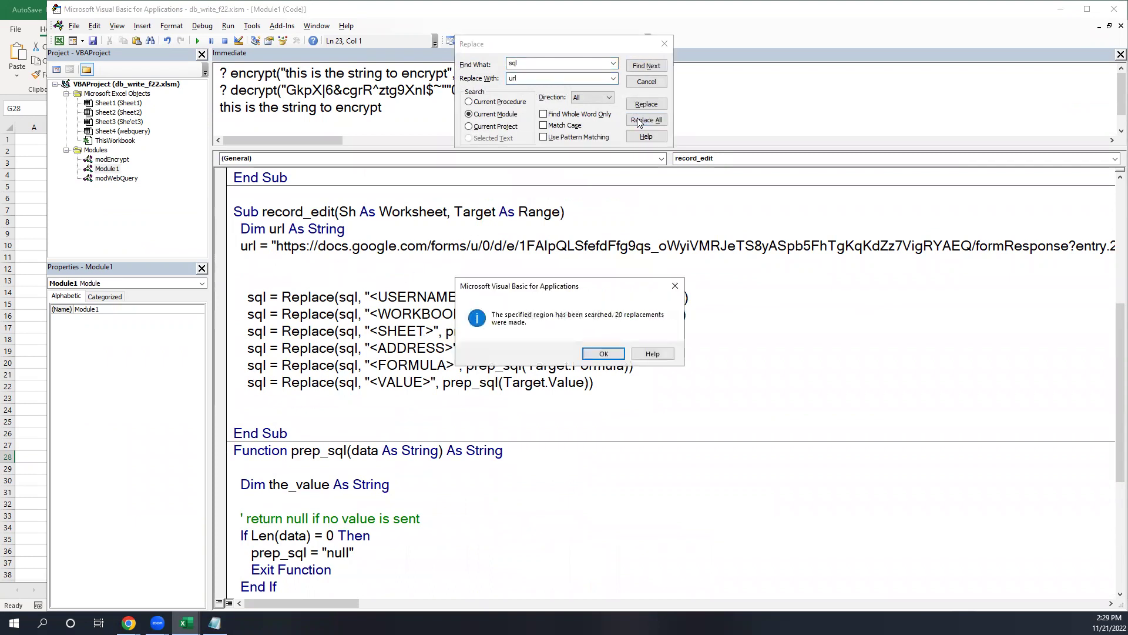
click(605, 353)
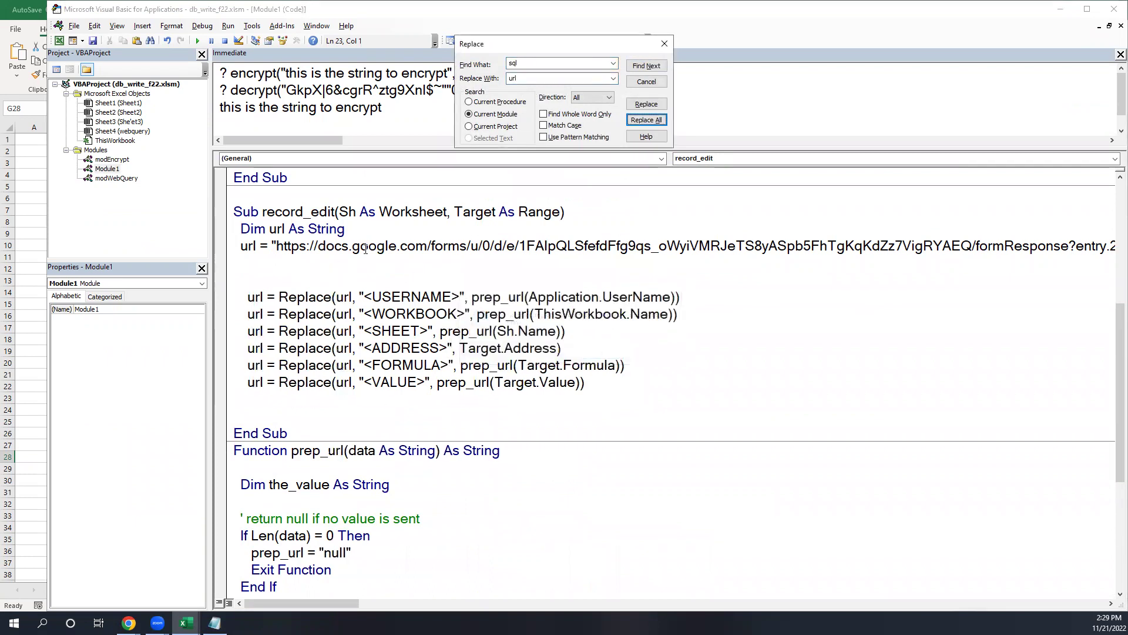
Close Replace and review the Replace lines' url, <USERNAME> placeholder and prep_url calls
click(665, 43)
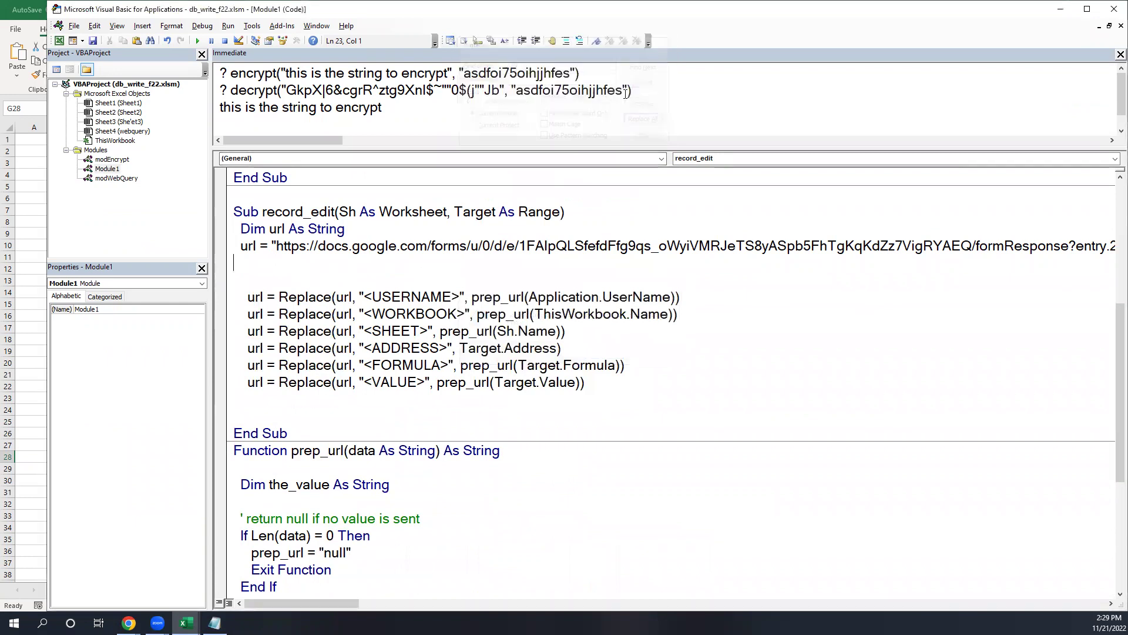
drag(246, 297, 262, 297)
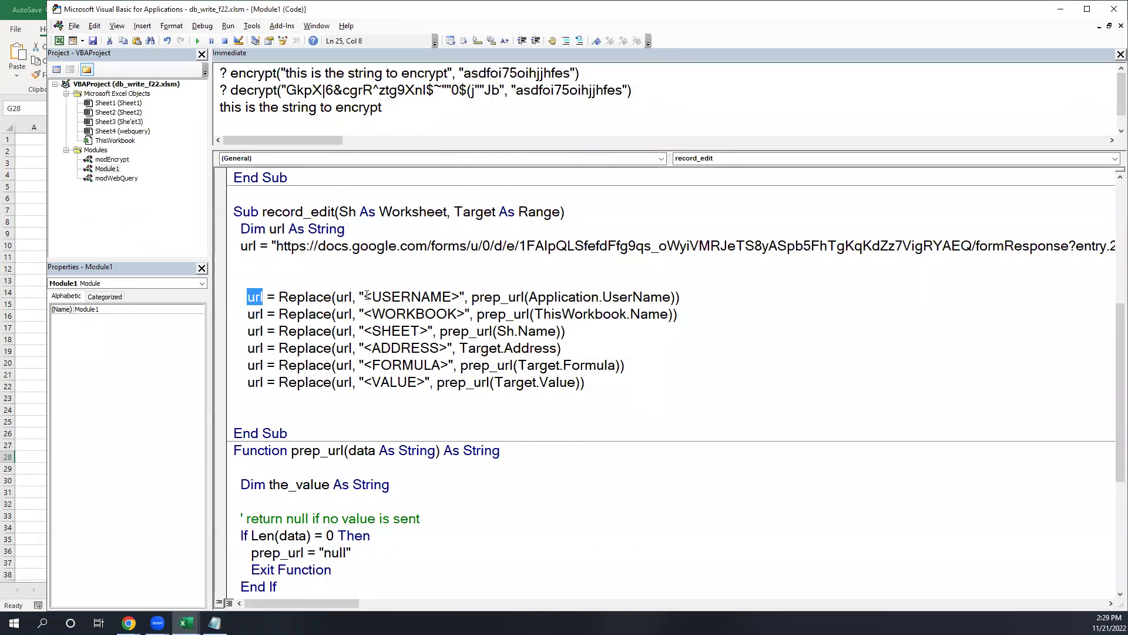
drag(364, 297, 460, 297)
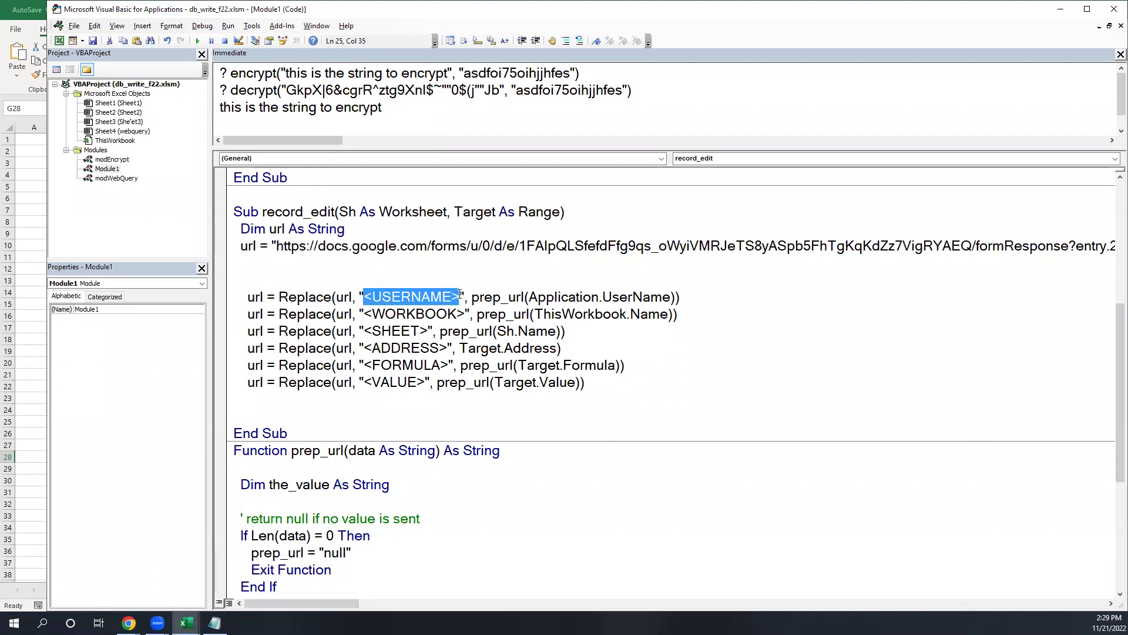
drag(472, 297, 670, 297)
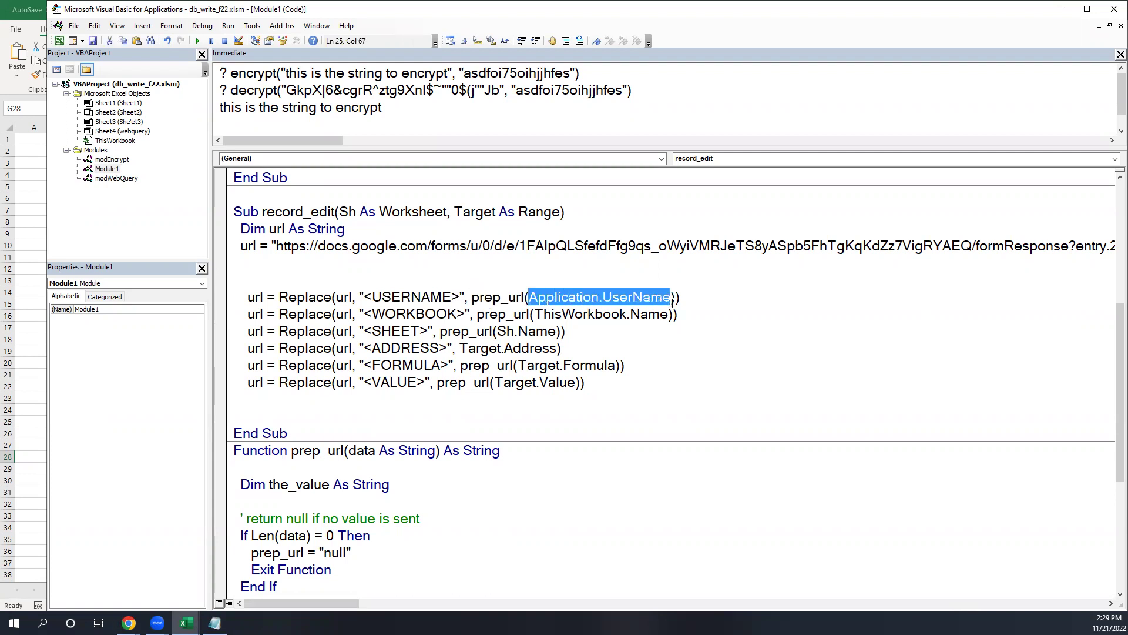
drag(554, 314, 619, 313)
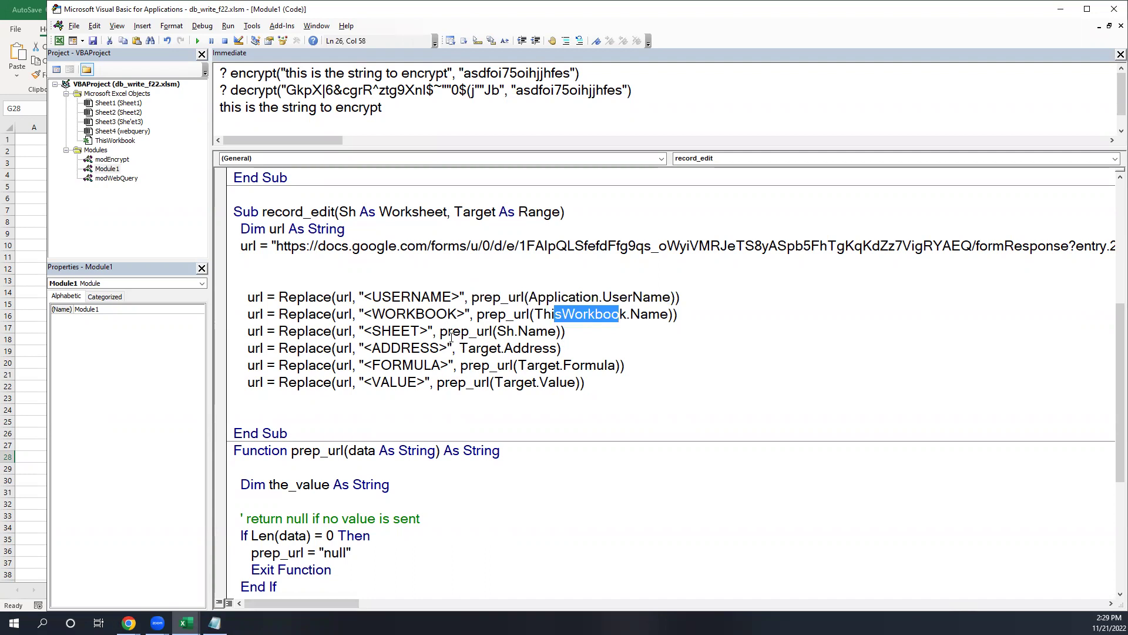
click(442, 331)
drag(447, 330, 500, 326)
key(ctrl+c)
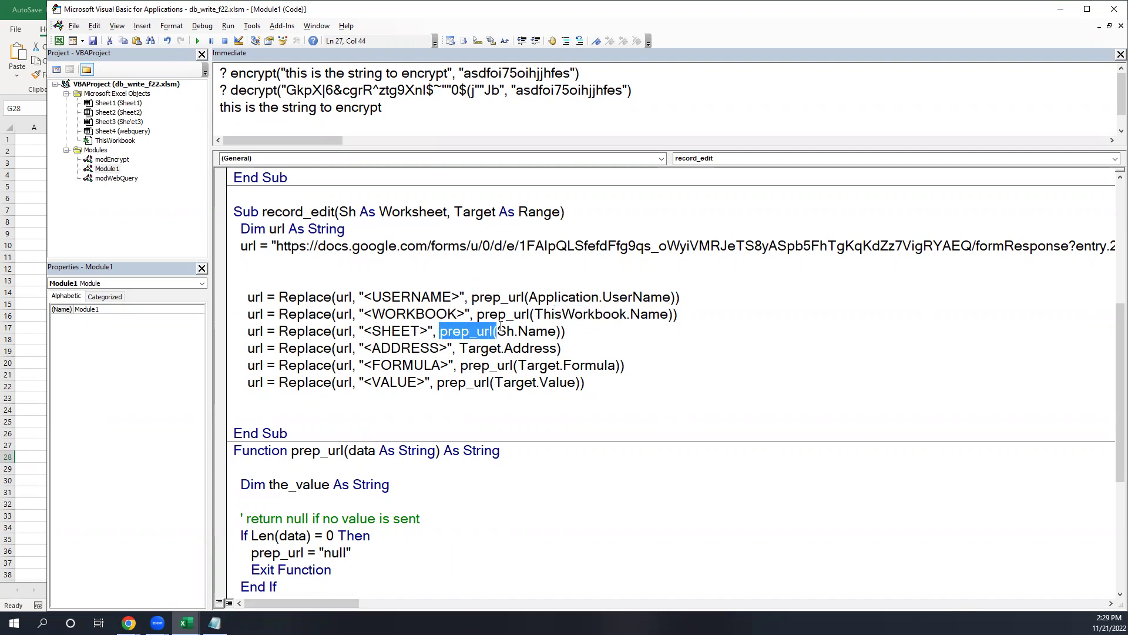
Wrap Target.Address on the ADDRESS line in prep_url( ) like the other Replace lines
click(459, 348)
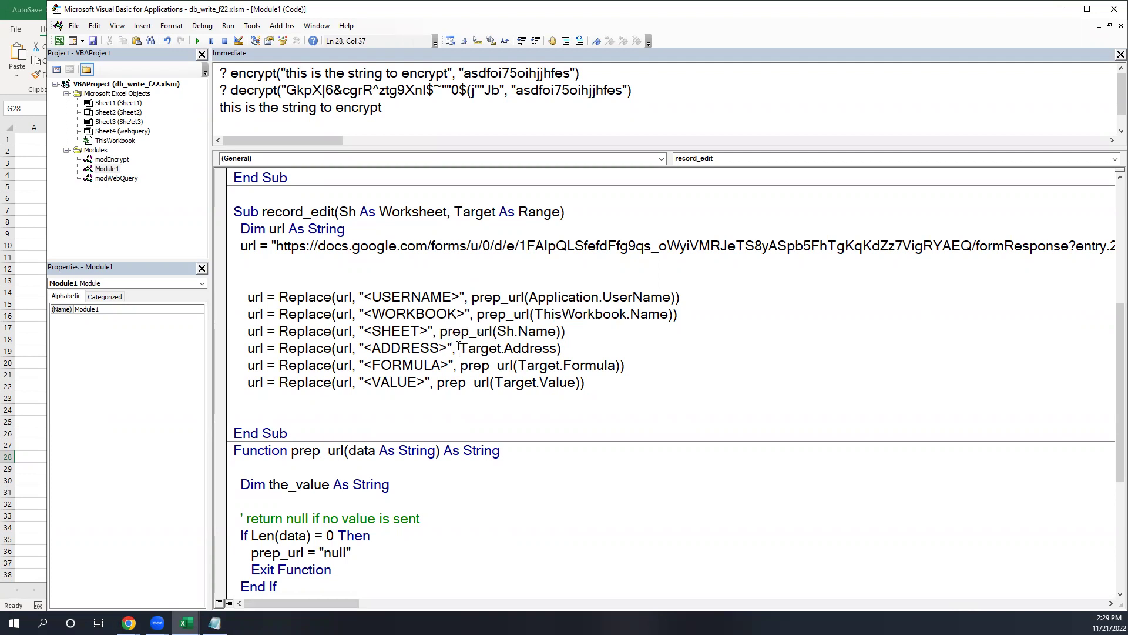
key(ctrl+v)
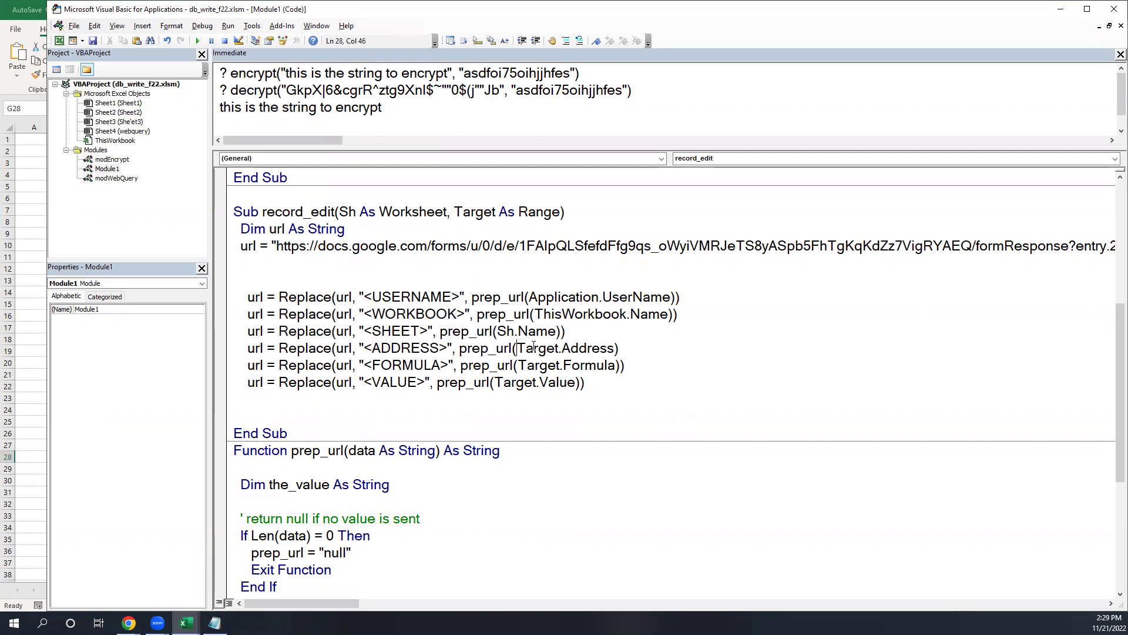
key(End)
key(Left)
text())
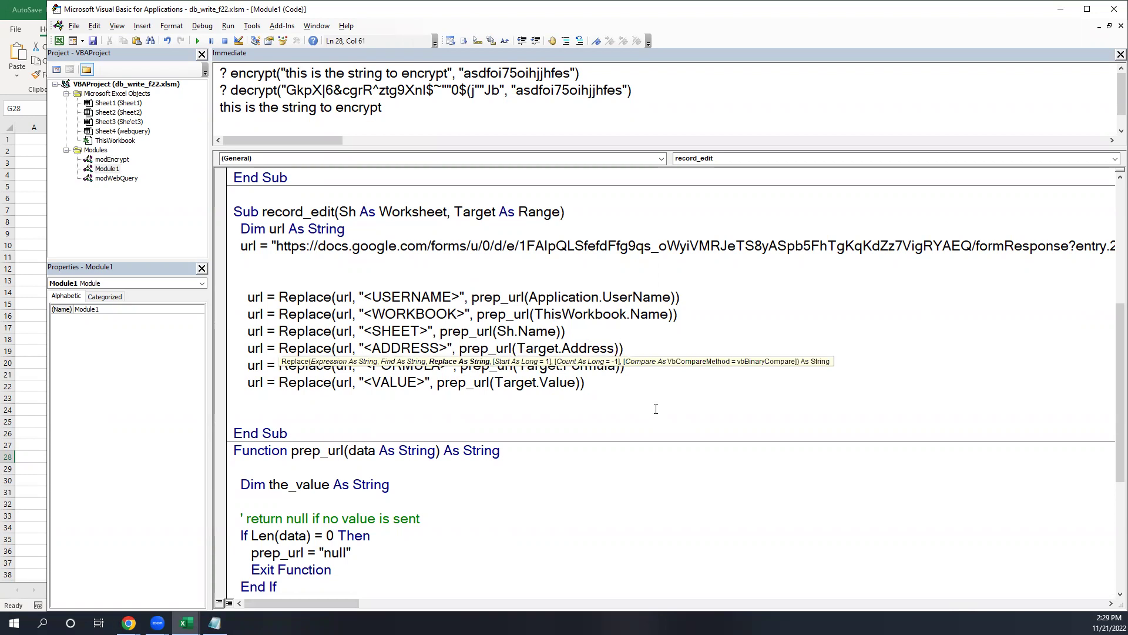
click(656, 409)
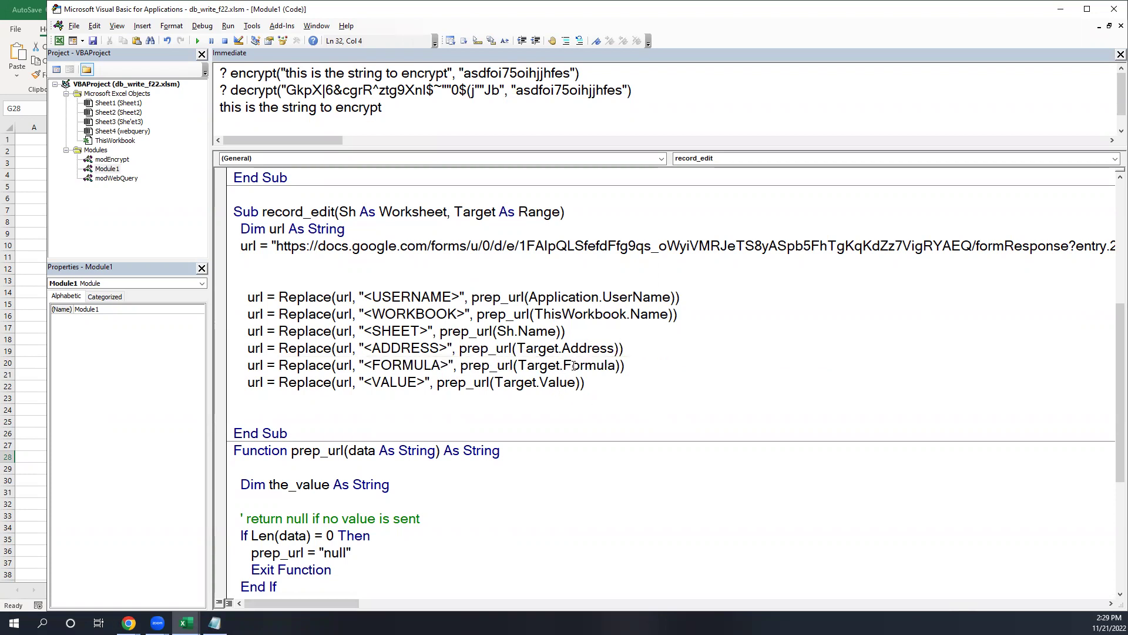
drag(471, 297, 677, 298)
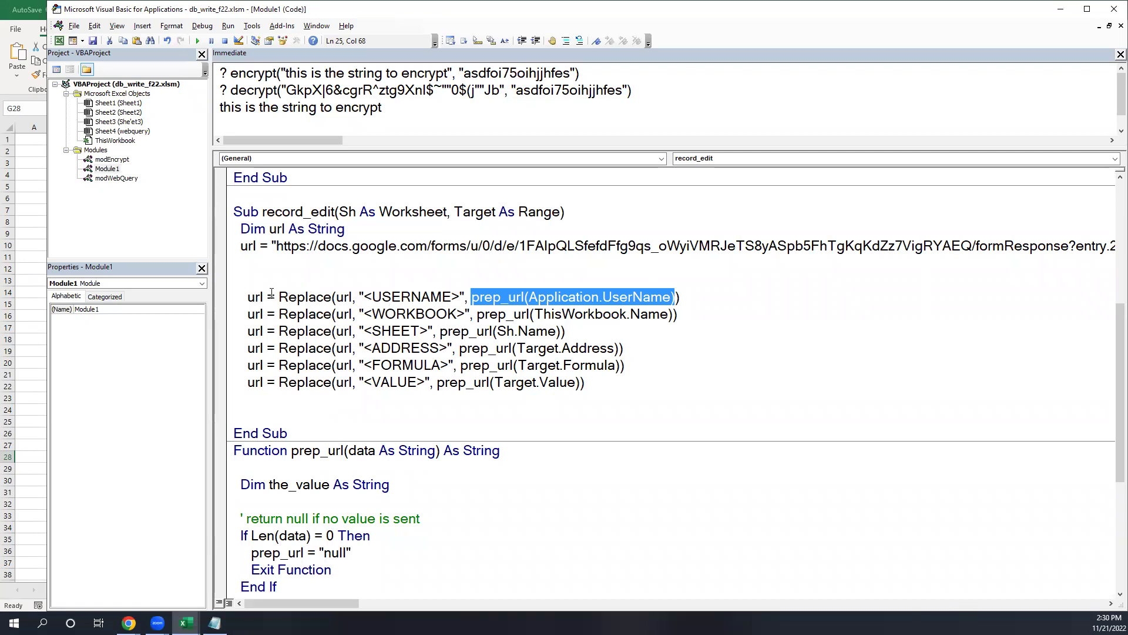
Add a debug.print url line just above End Sub, then switch to the Excel workbook
click(256, 405)
key(Return)
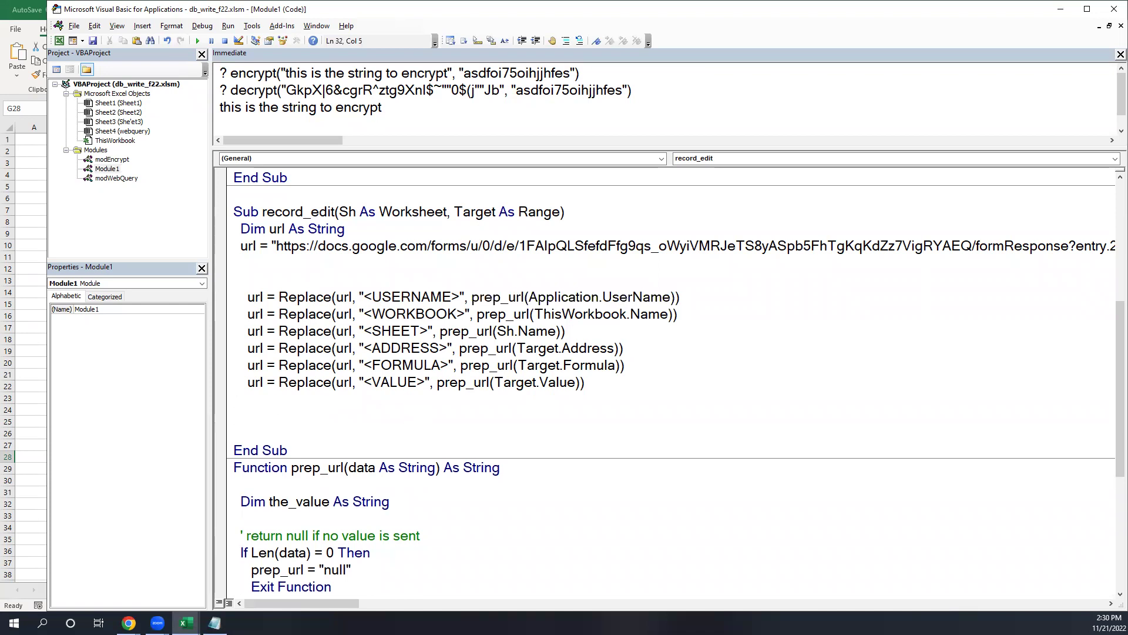
text(debuyg.p)
key(BackSpace)
key(BackSpace)
key(BackSpace)
key(BackSpace)
text(g.,roi)
key(BackSpace)
key(BackSpace)
key(BackSpace)
key(BackSpace)
text(print url)
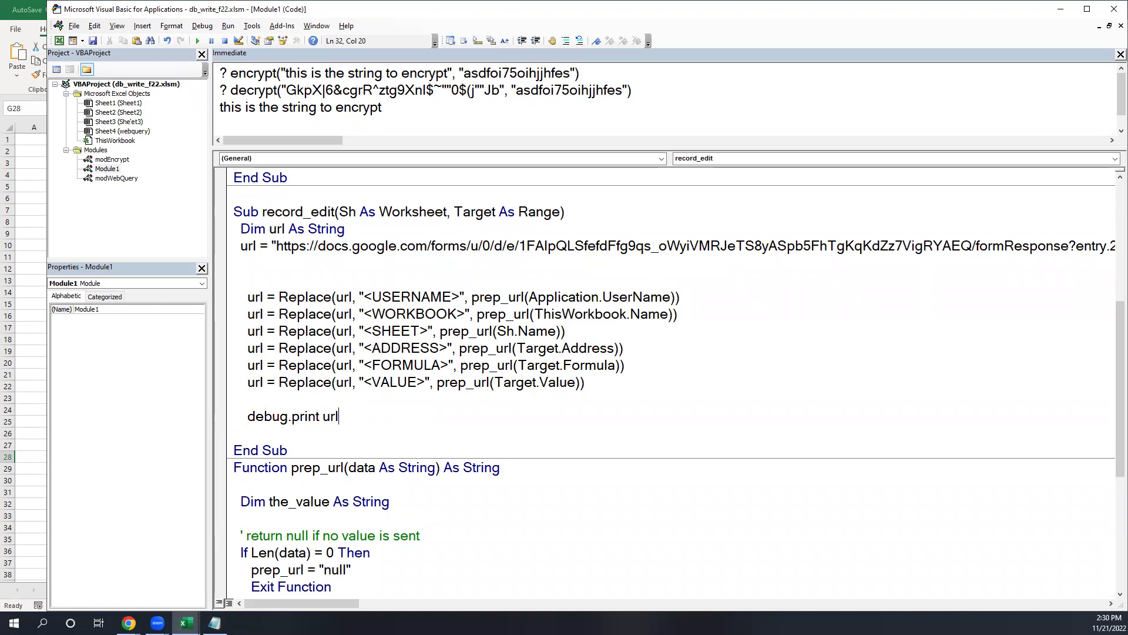
scroll(386, 397, up, 1)
scroll(379, 395, up, 1)
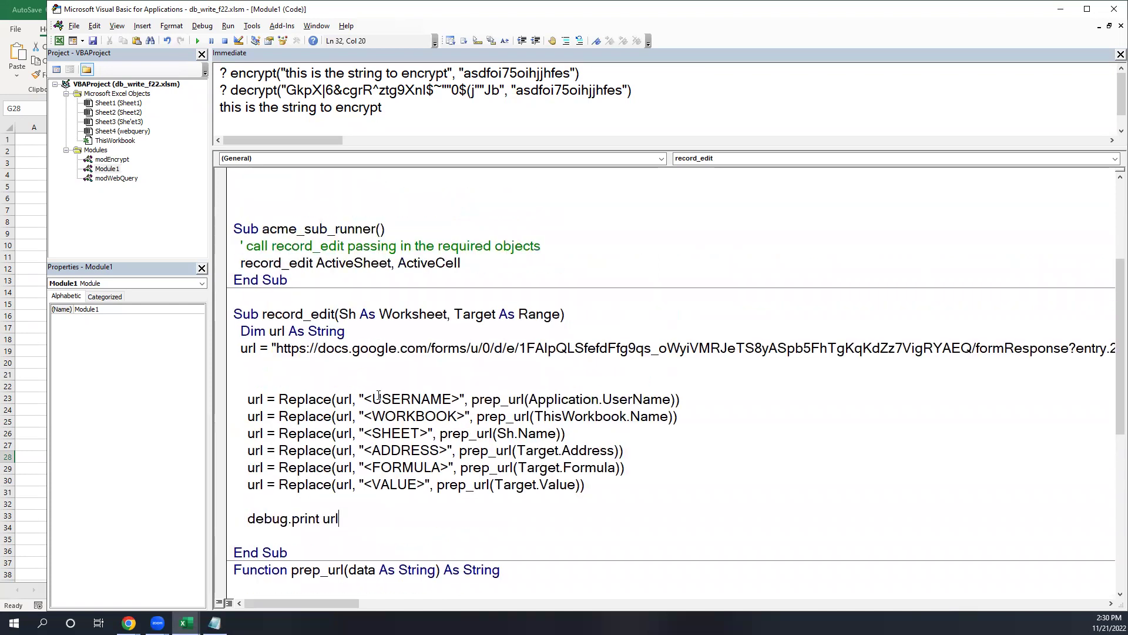
scroll(335, 301, up, 2)
scroll(337, 296, down, 1)
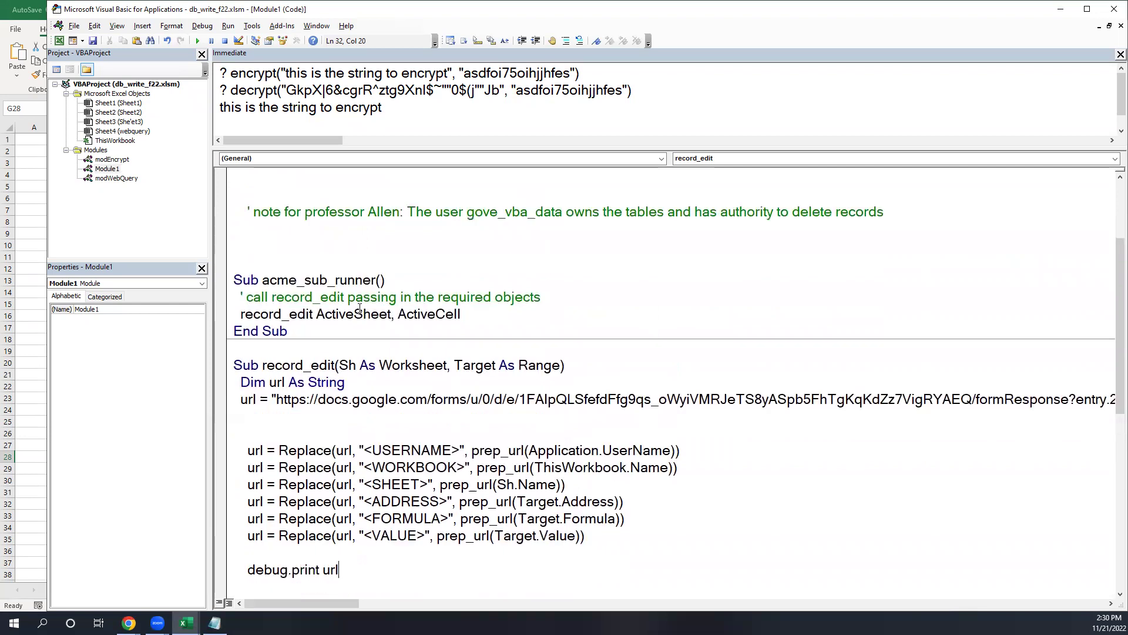
click(27, 316)
Select cell E2 on Sheet2, then return to the code in acme_sub_runner
click(83, 592)
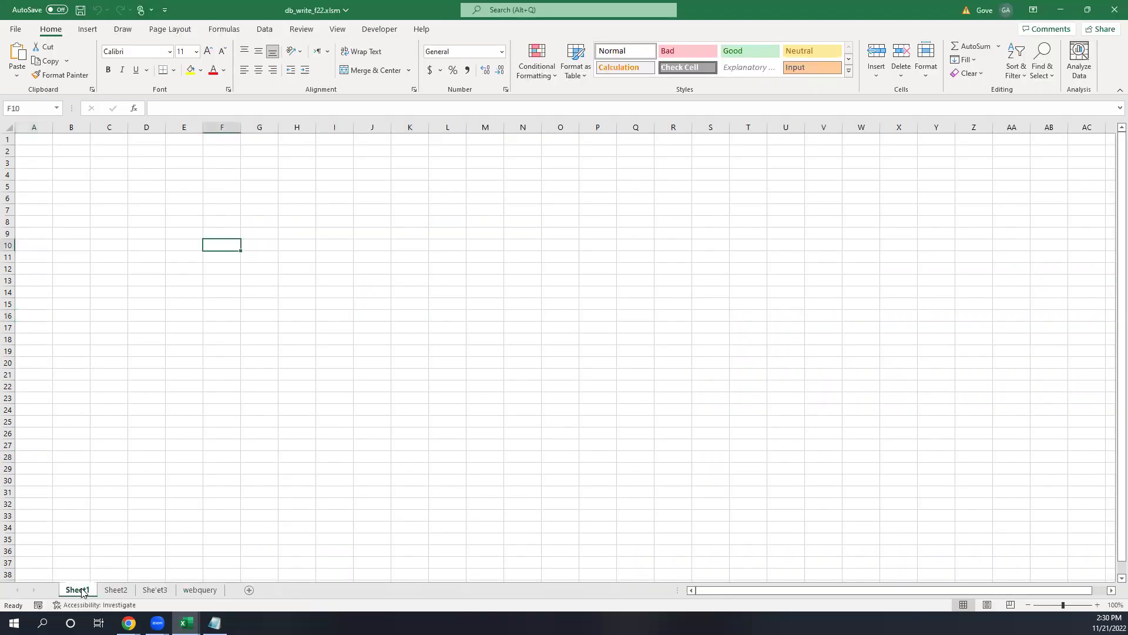
click(111, 590)
click(188, 152)
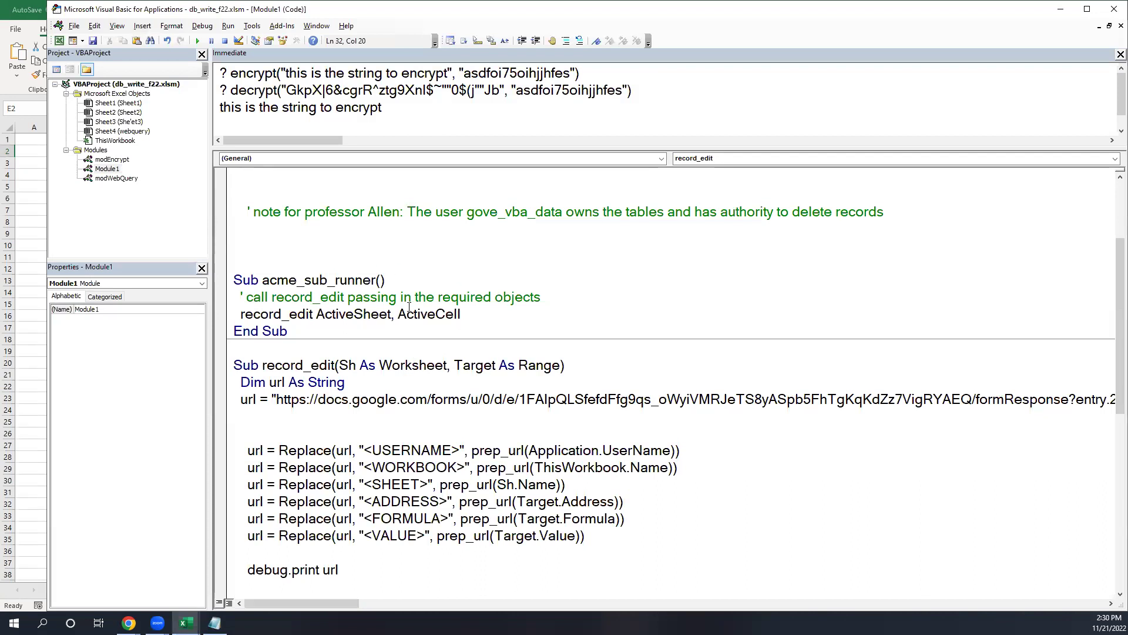
click(417, 299)
Clear the Immediate window and run acme_sub_runner with F5
click(443, 101)
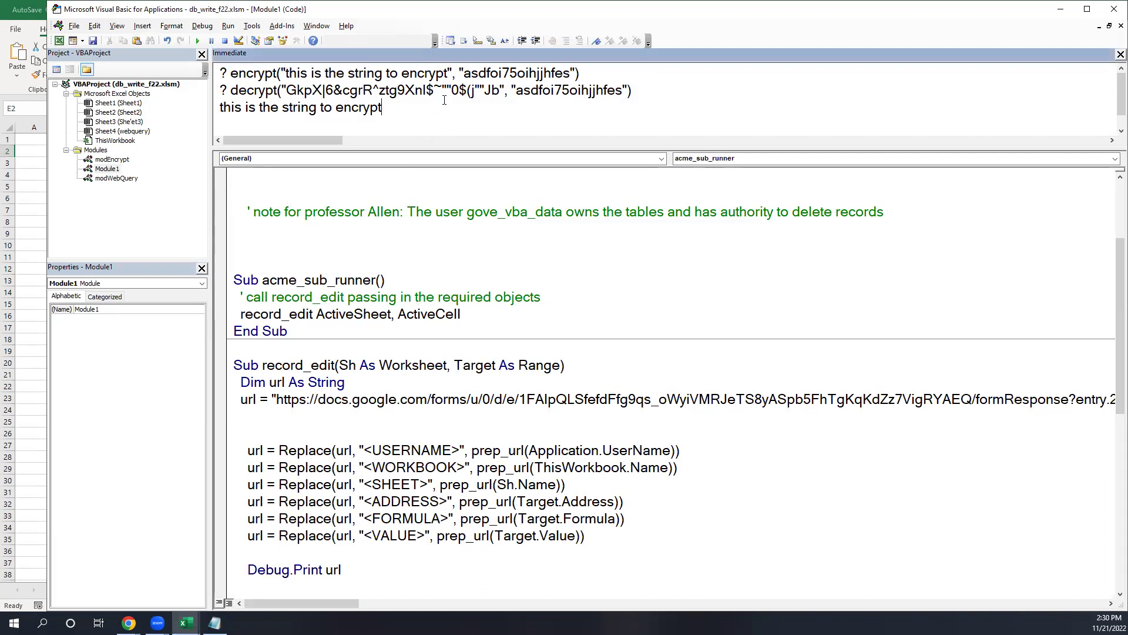
key(ctrl+a)
key(Delete)
click(350, 297)
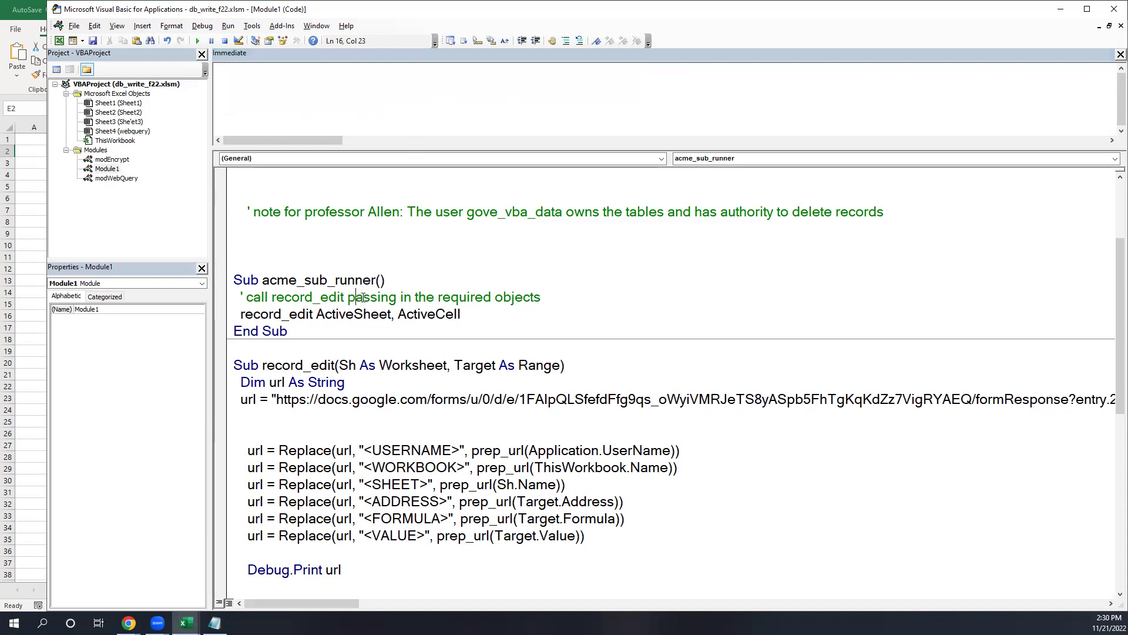
key(F5)
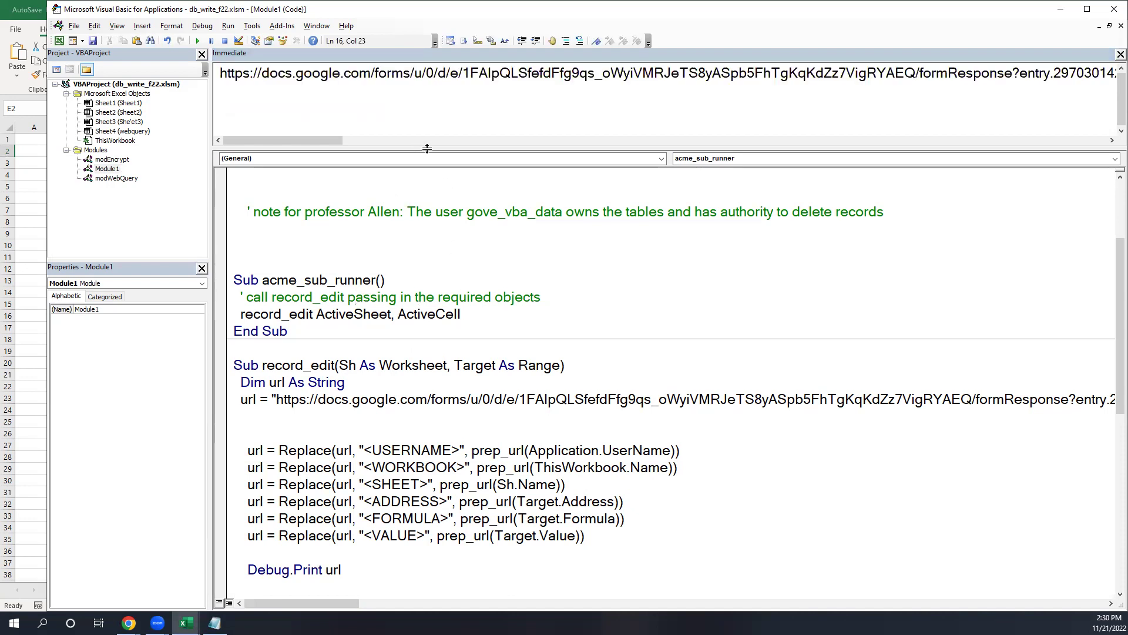
Inspect the printed form URL's filled-in values, marking the user name entry
mouse_move(315, 143)
mouse_down()
mouse_move(432, 153)
mouse_move(423, 143)
mouse_up()
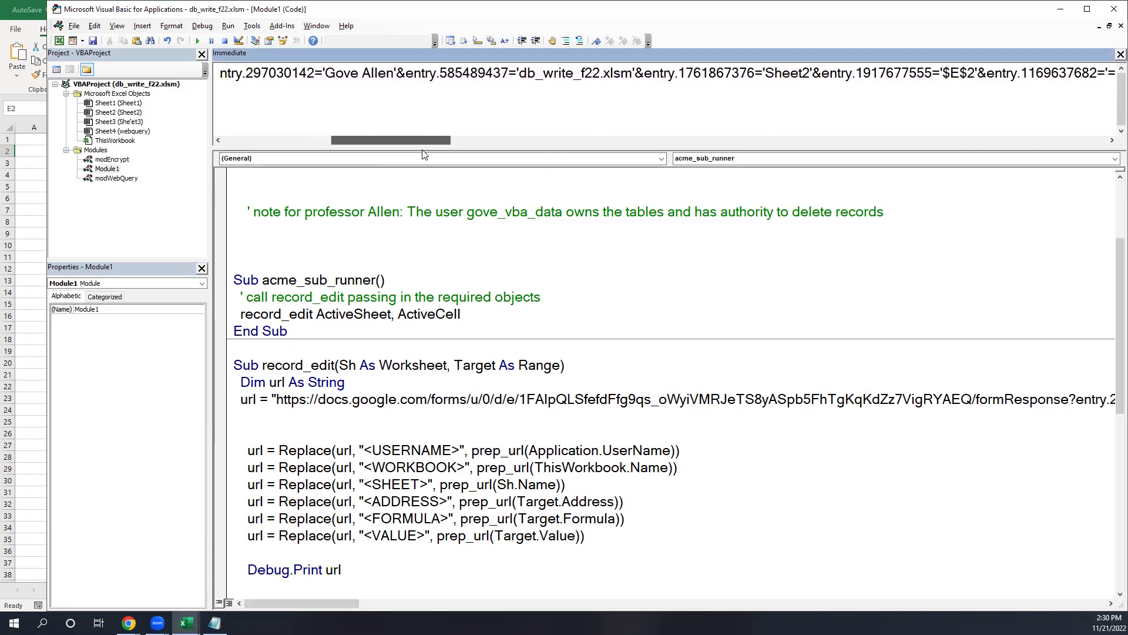
click(327, 73)
drag(341, 73, 396, 76)
click(343, 88)
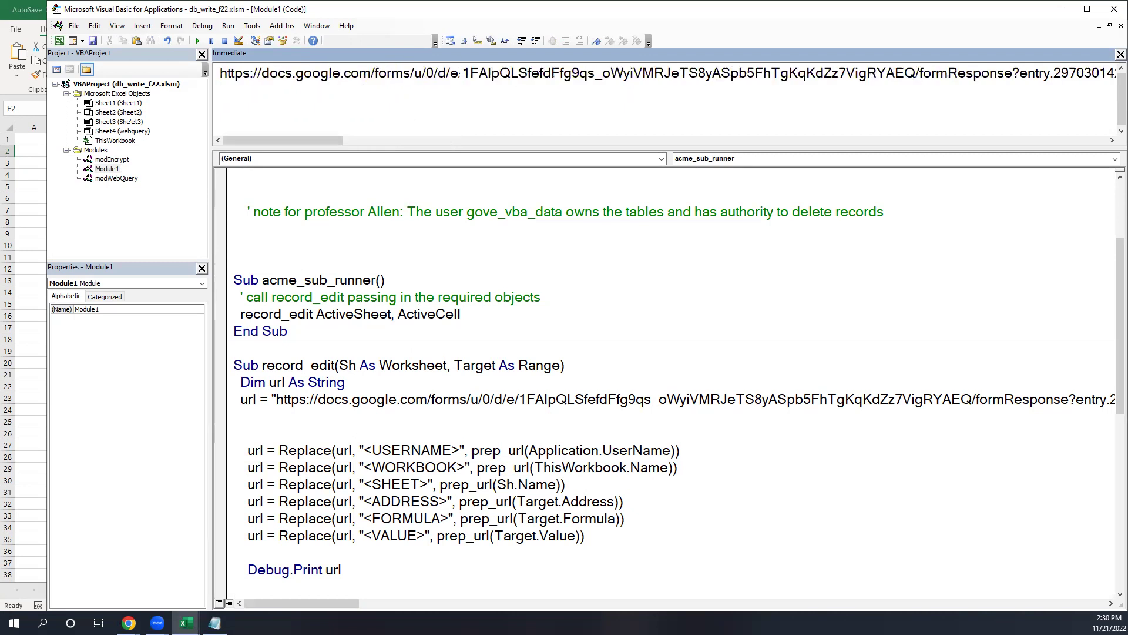
drag(251, 140, 337, 140)
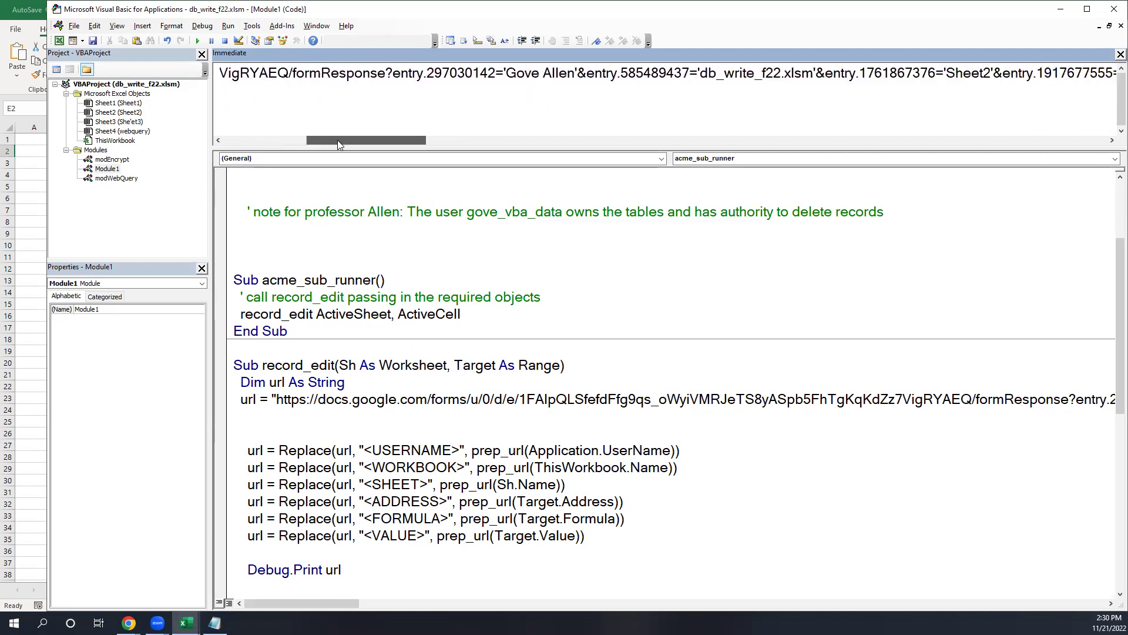
click(499, 73)
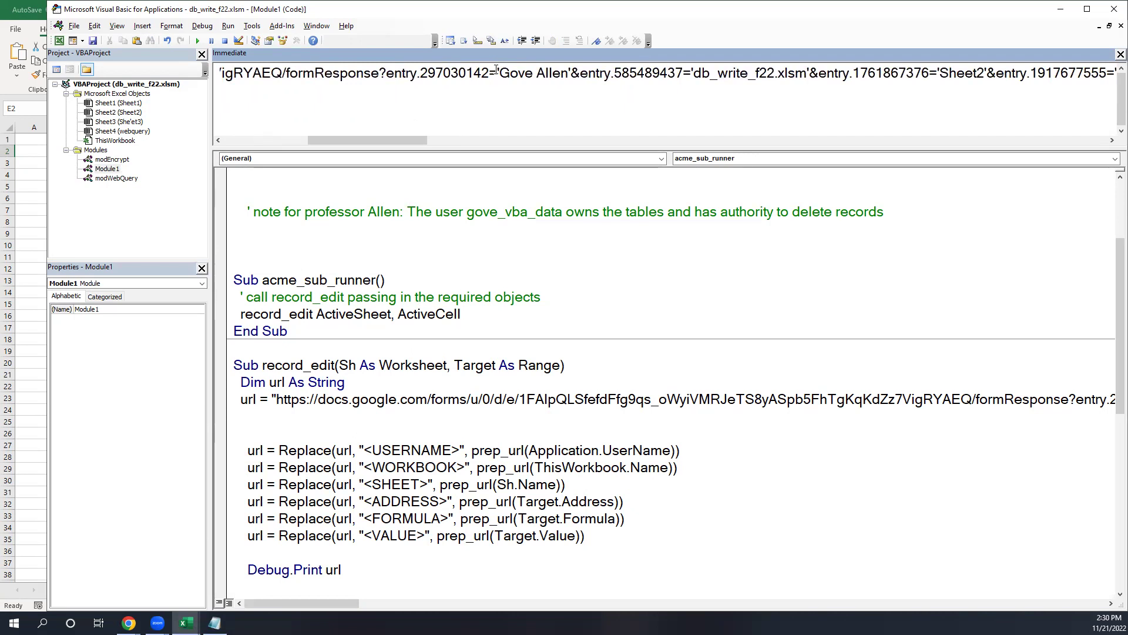
click(570, 73)
drag(499, 73, 567, 73)
Delete prep_url's null-check If block, quote-doubling Replace line and add-quotes IsNumeric line
scroll(438, 385, down, 3)
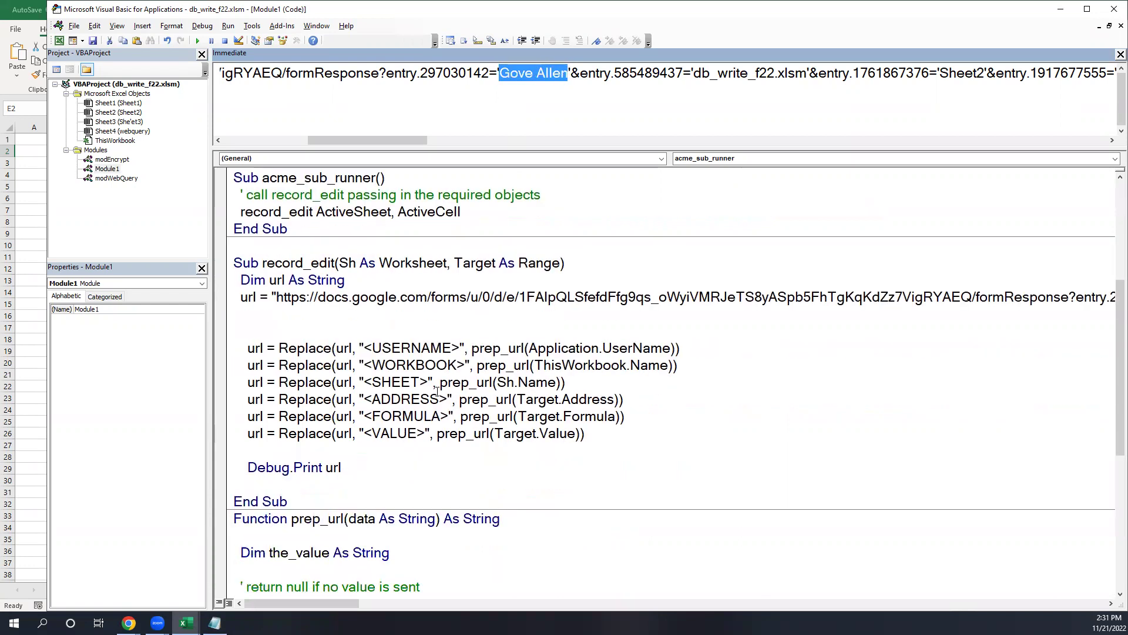
scroll(437, 394, down, 2)
scroll(352, 378, down, 2)
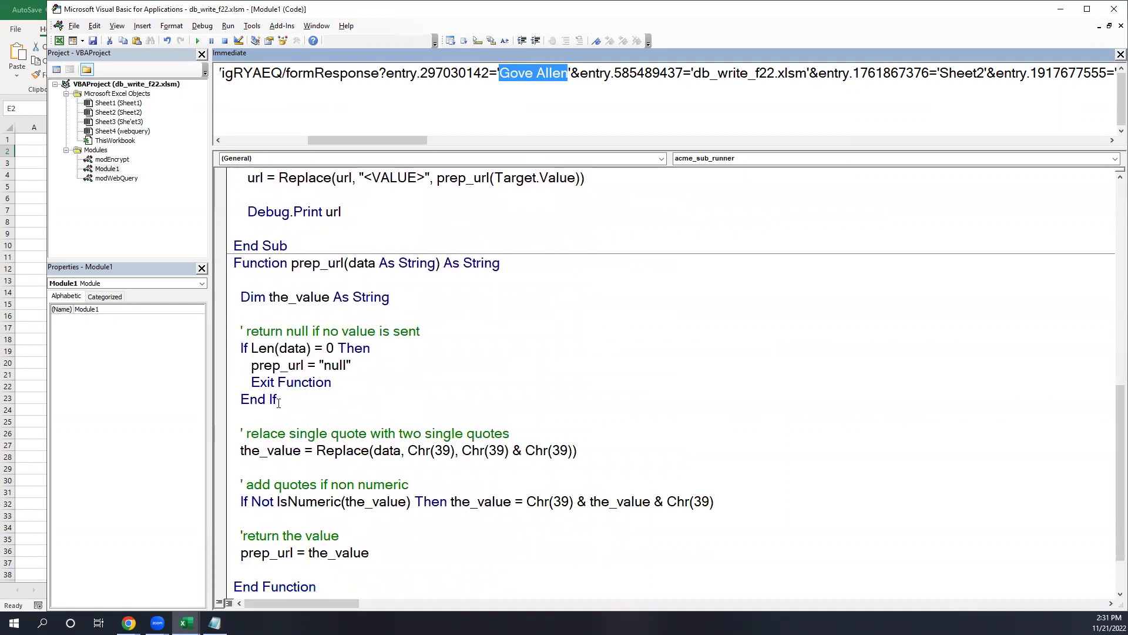
mouse_move(297, 416)
mouse_down()
mouse_move(223, 374)
mouse_move(209, 348)
mouse_up()
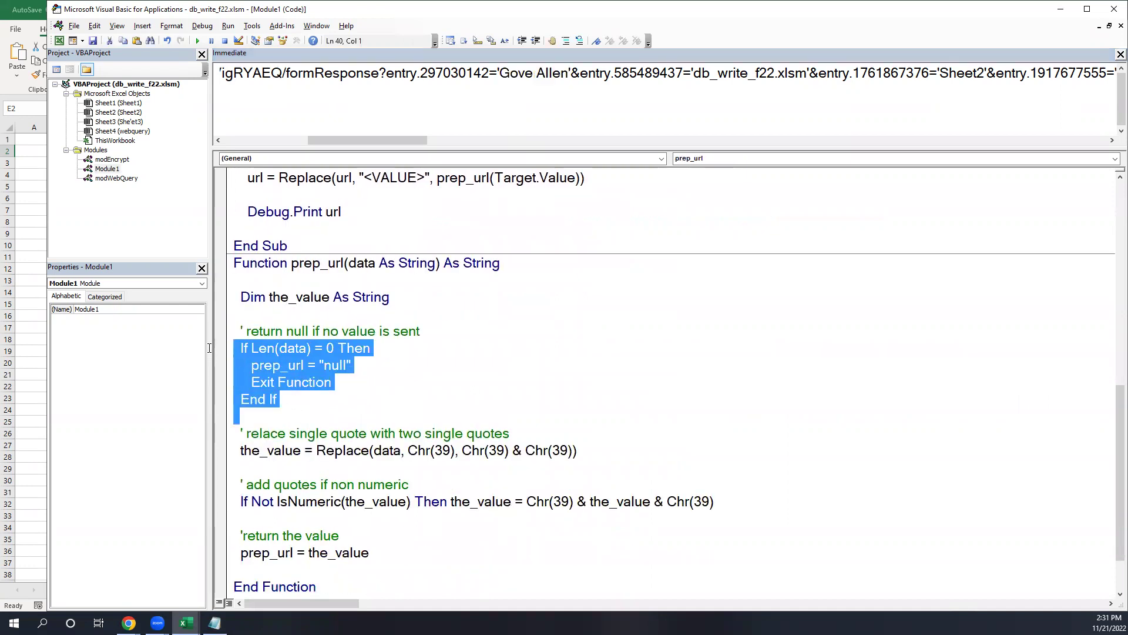
key(Delete)
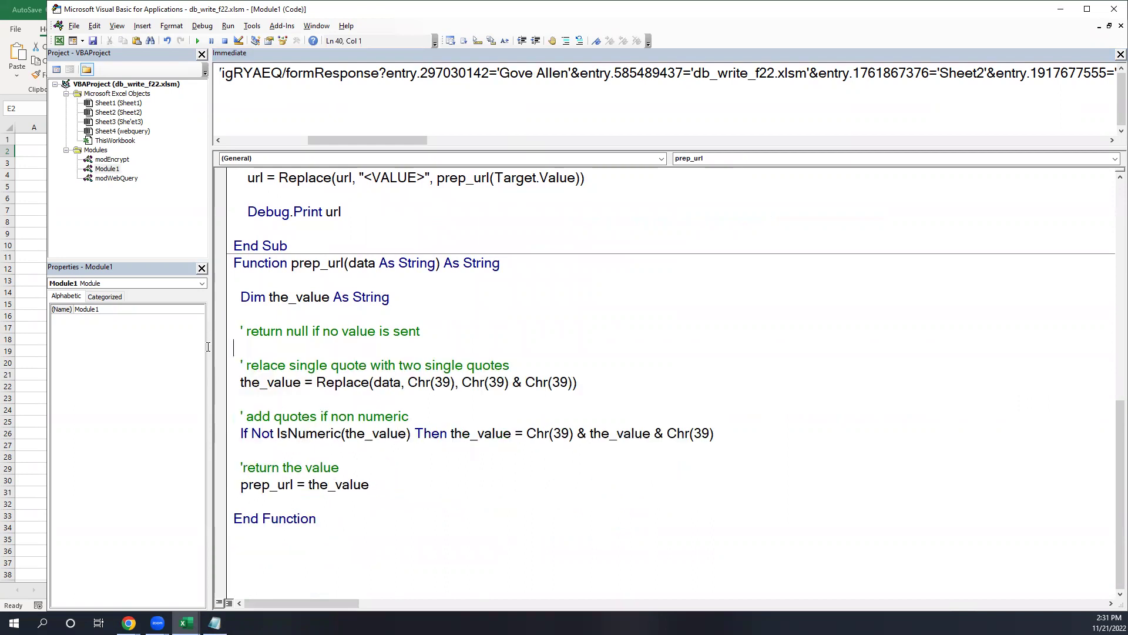
key(shift+Up)
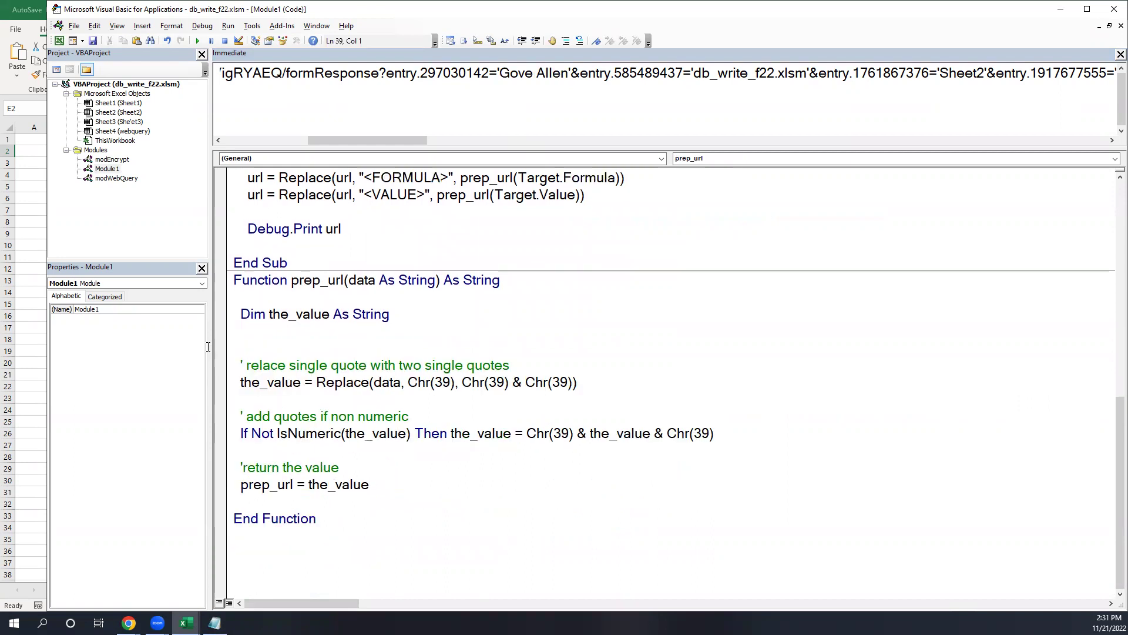
key(shift+Down)
key(shift+Down)
key(shift+Down)
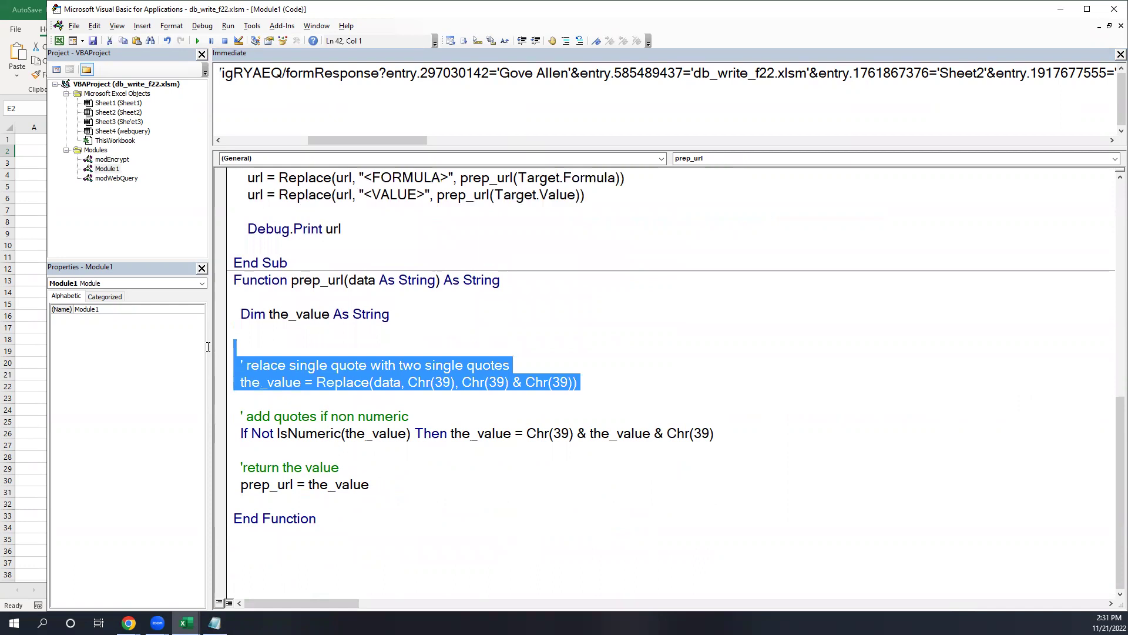
key(Delete)
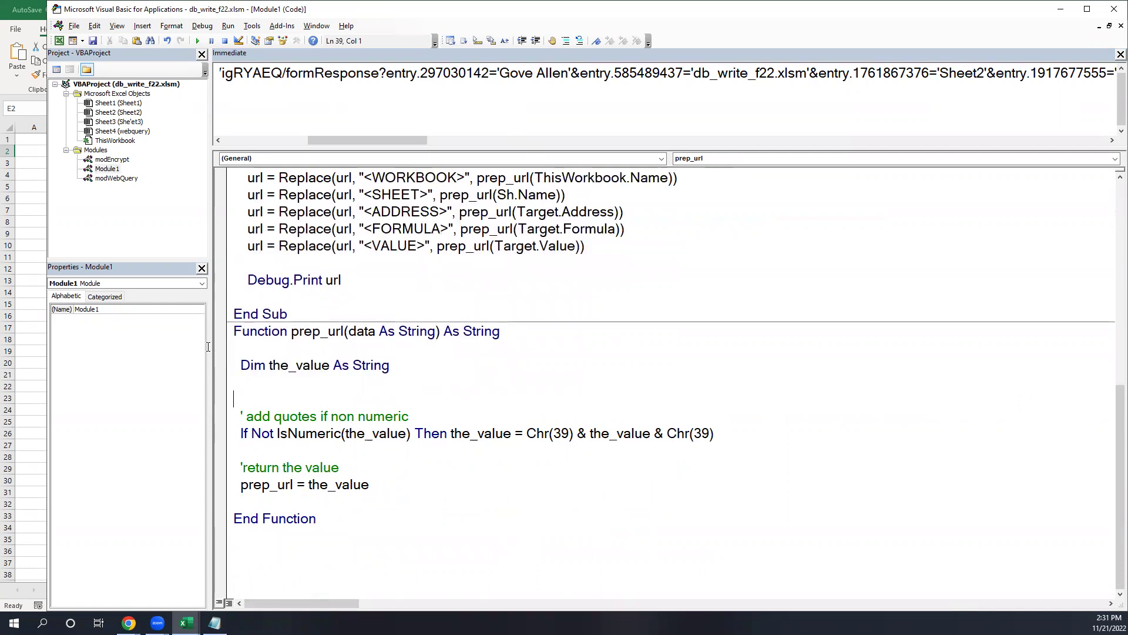
key(shift+Down)
key(shift+Down)
key(shift+Down)
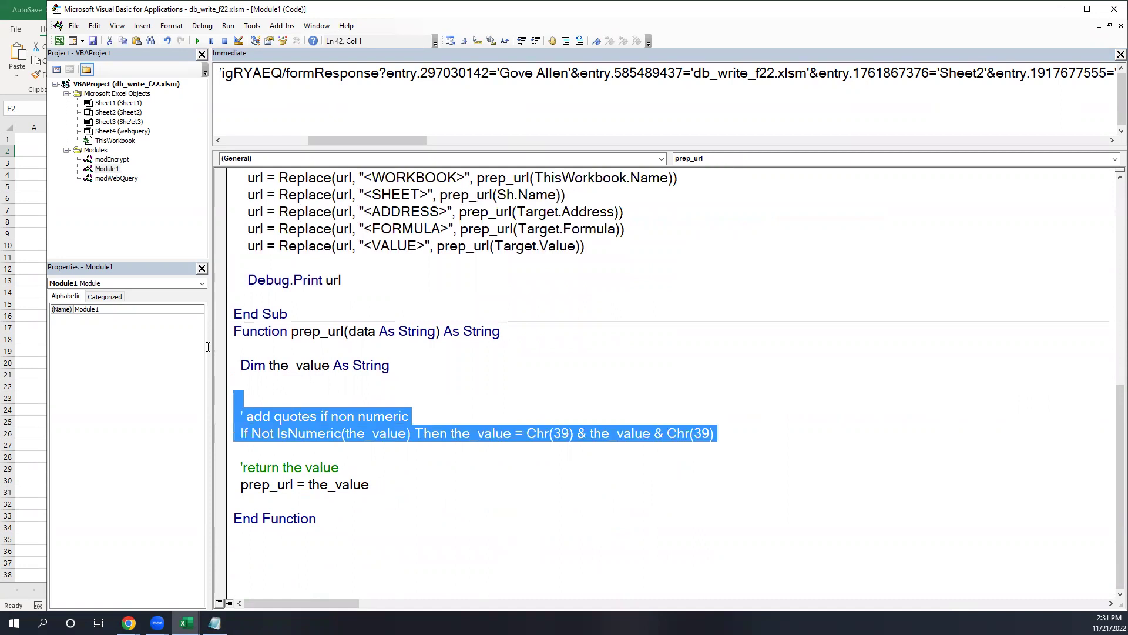
key(Delete)
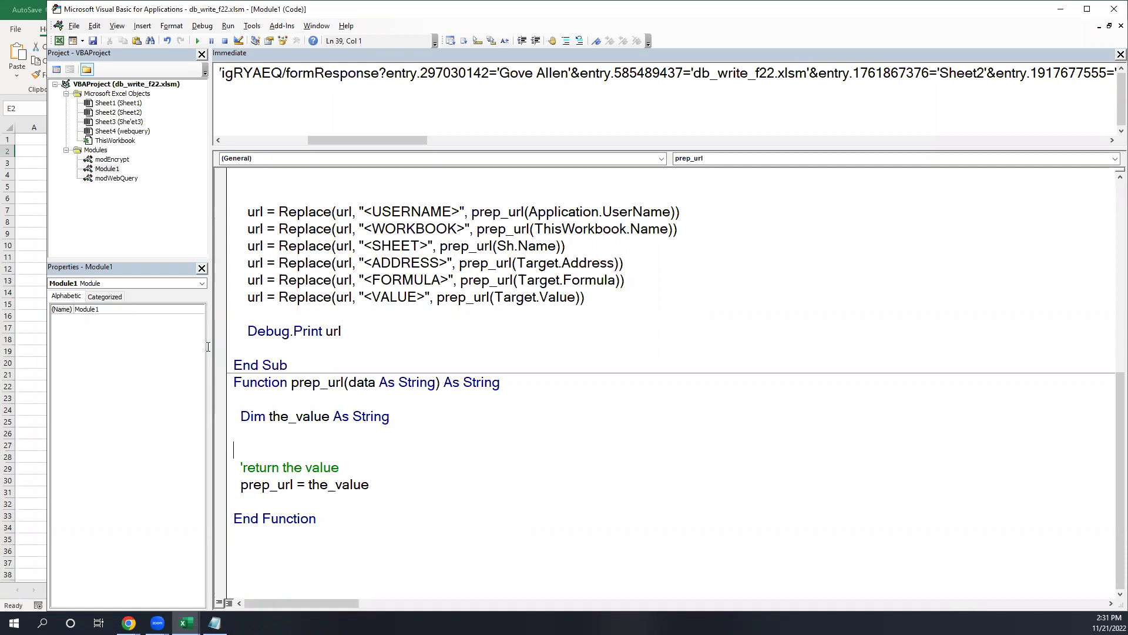
Add a Const key line holding the encryption key string right under Option Explicit in Module1
key(ctrl+Home)
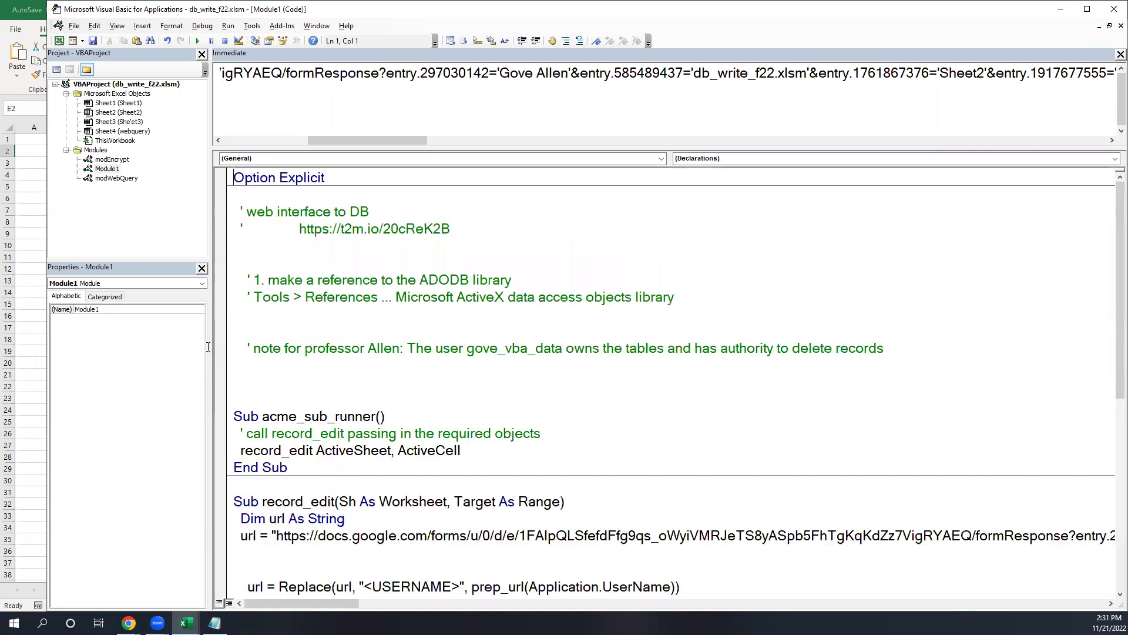
key(Down)
key(Left)
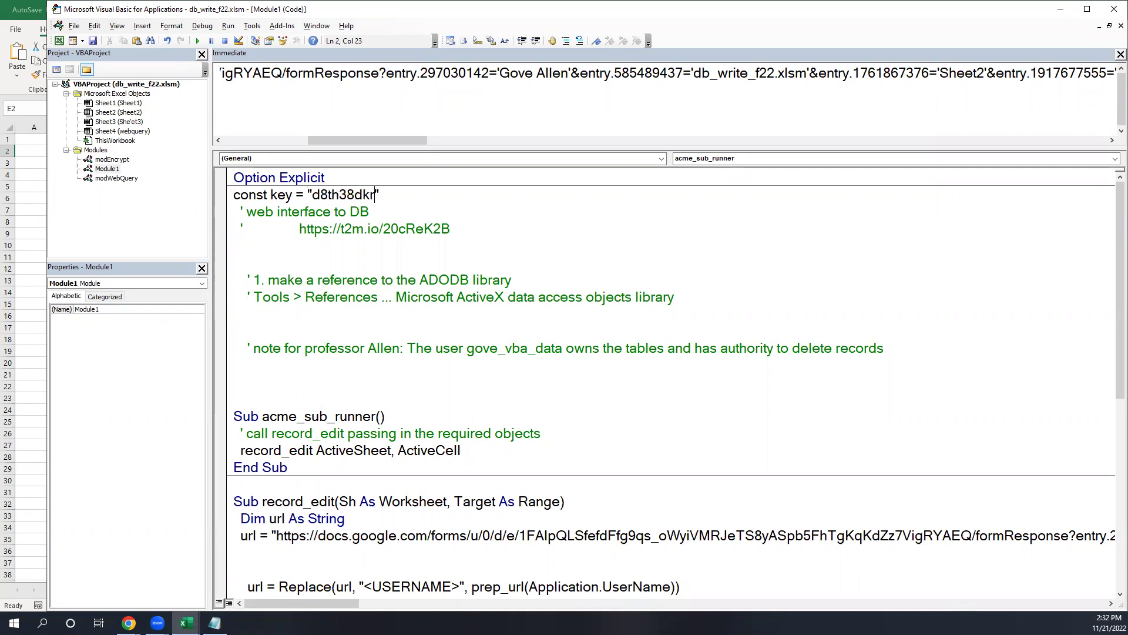
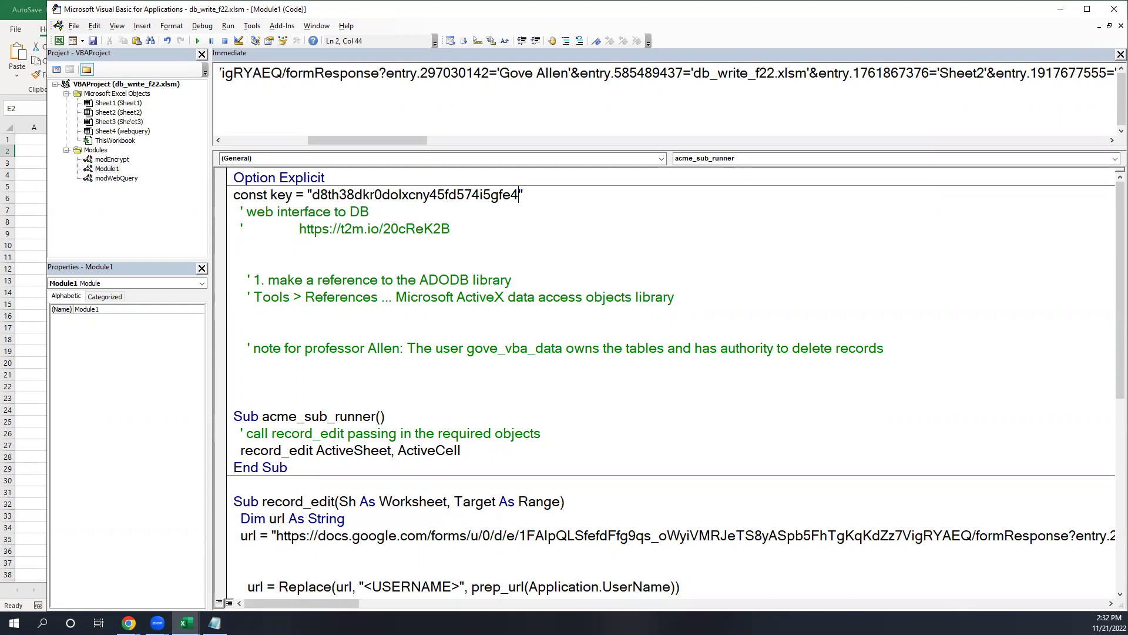
click(515, 376)
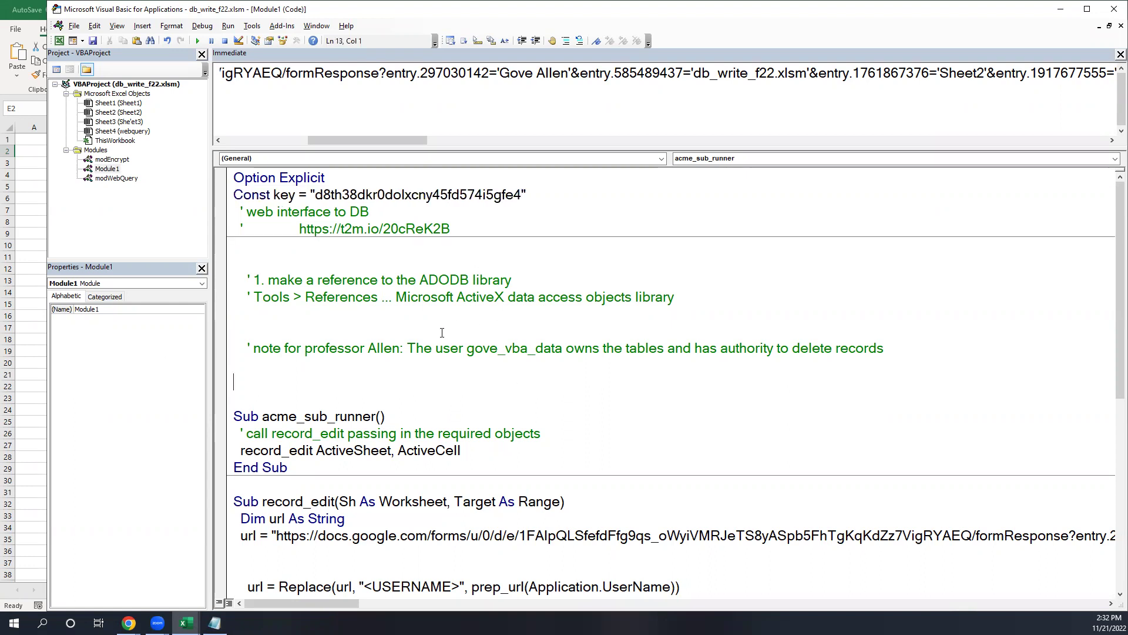
In prep_url, add the line the_value = encrypt(data, key) under the Dim the_value declaration
scroll(381, 368, down, 6)
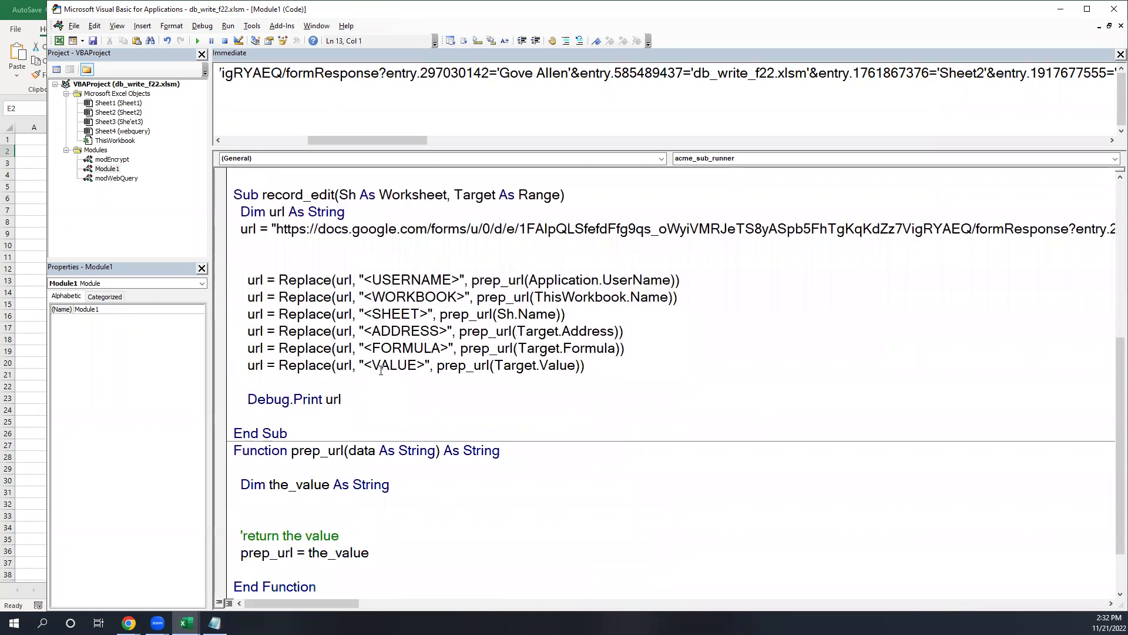
scroll(381, 368, down, 1)
double_click(356, 382)
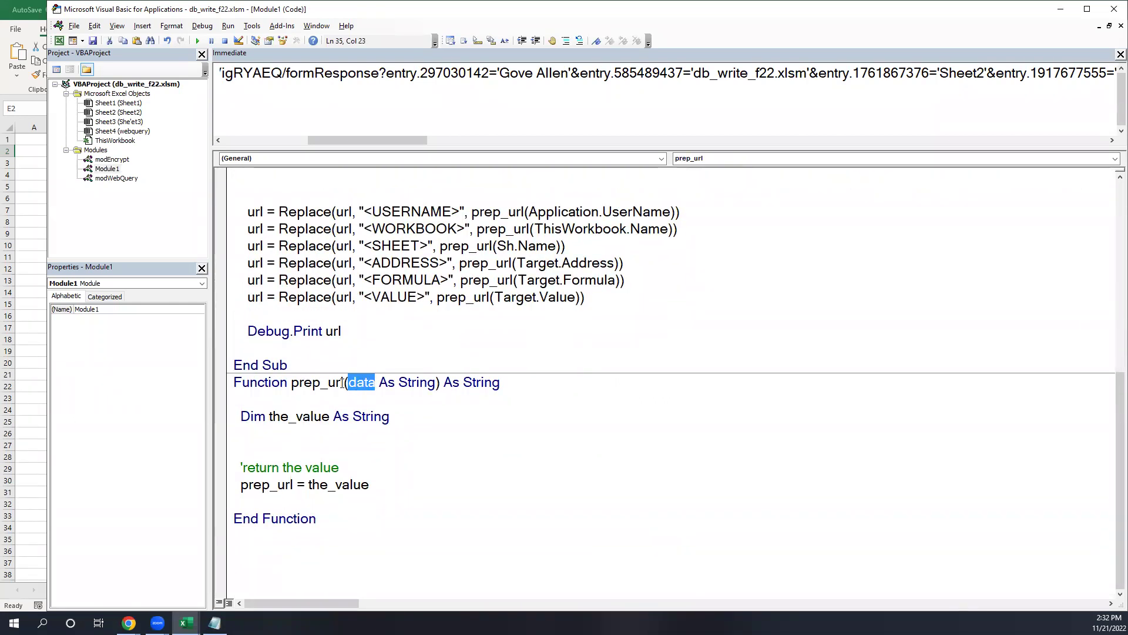
click(250, 440)
key(Up)
key(Return)
text(the)
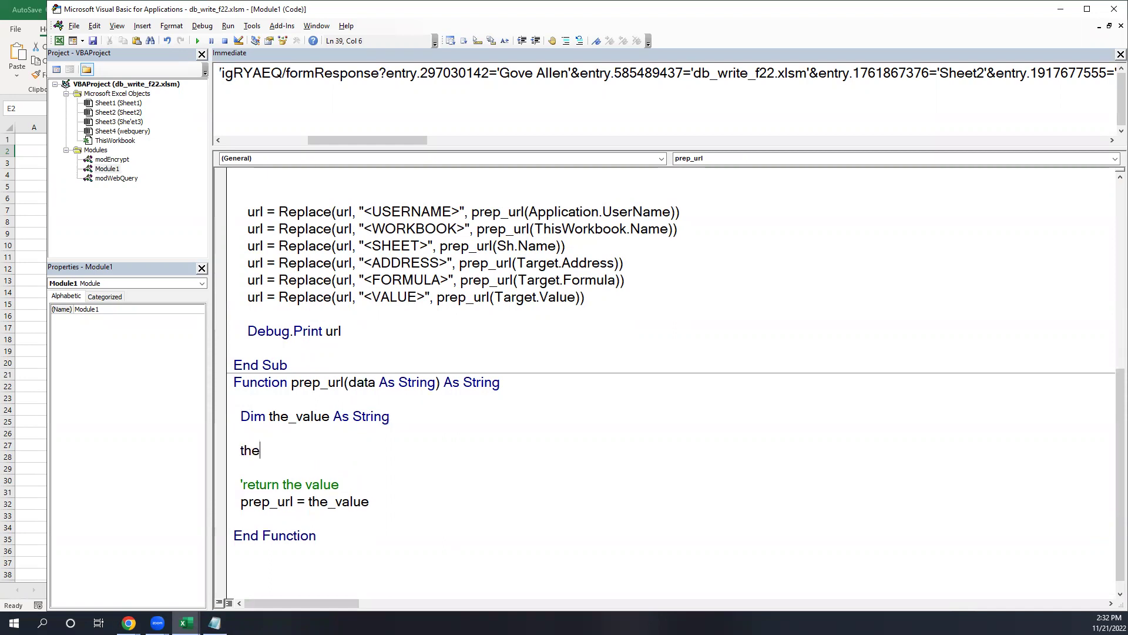
text(_value)
text(=  encrypt)
text((data))
key(Left)
text(data)
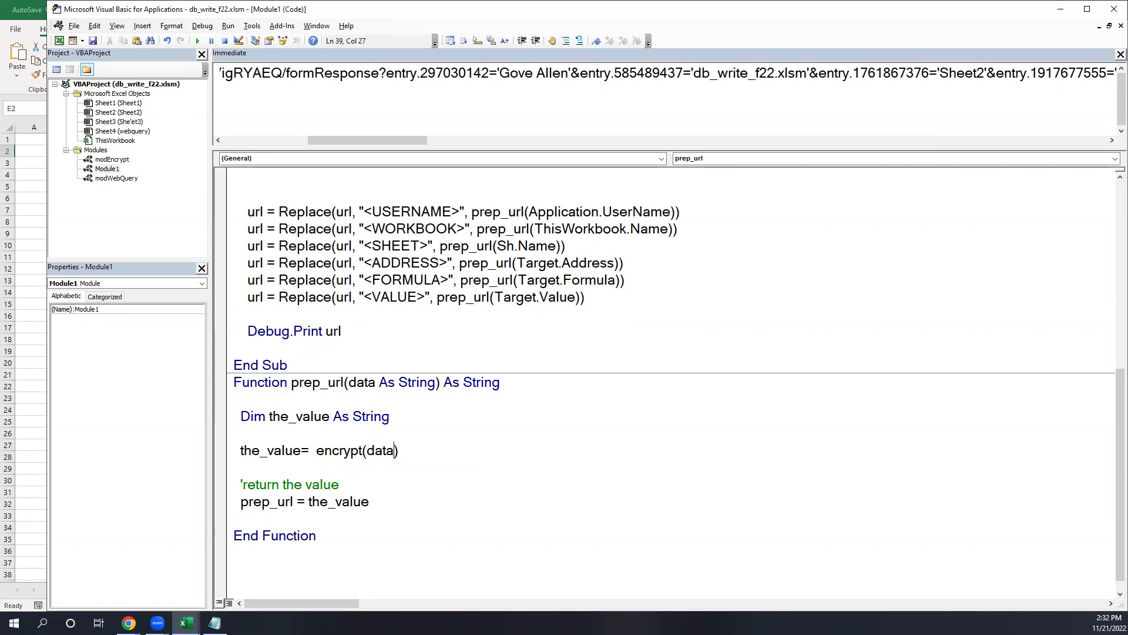
text(, key)
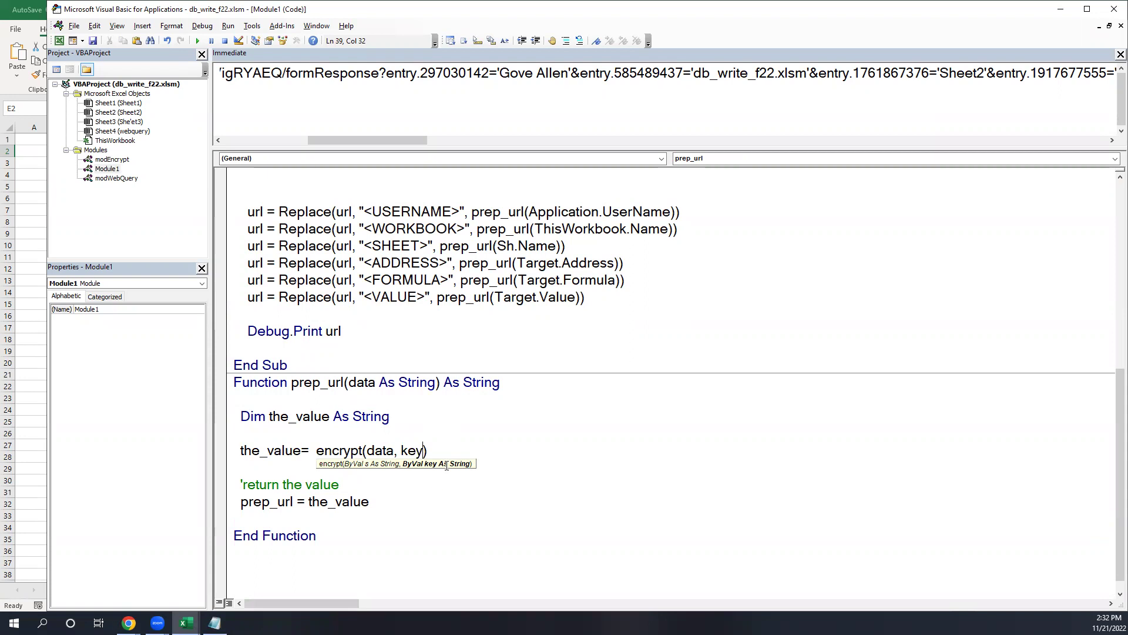
click(366, 450)
Highlight encrypt's data and key arguments and the returned the_value, then move into record_edit
drag(387, 448, 425, 447)
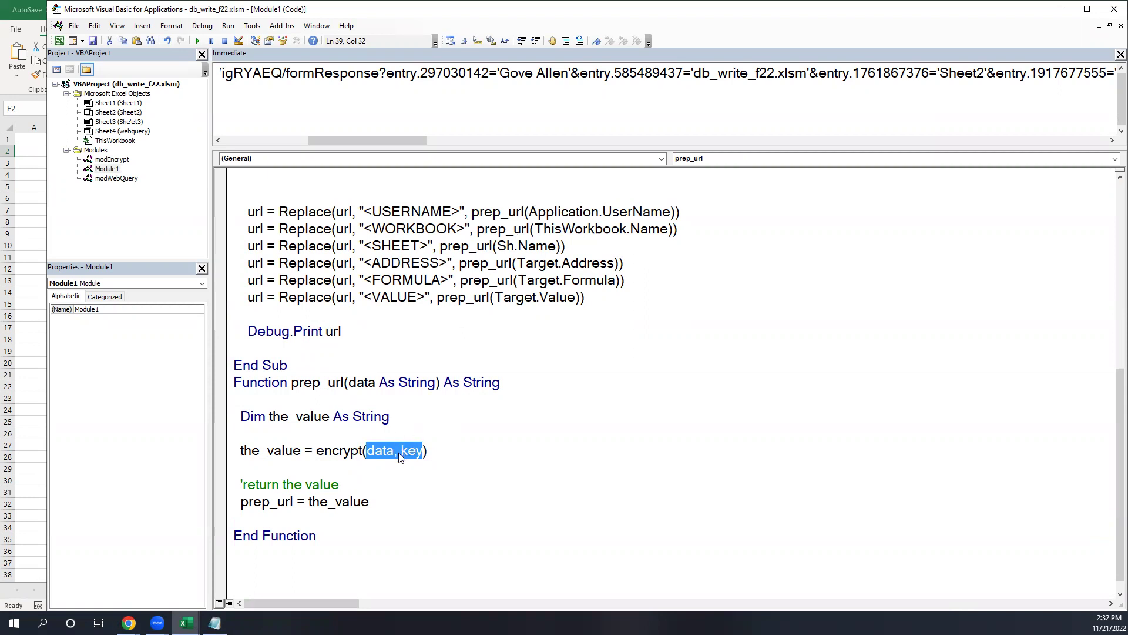
drag(308, 501, 383, 501)
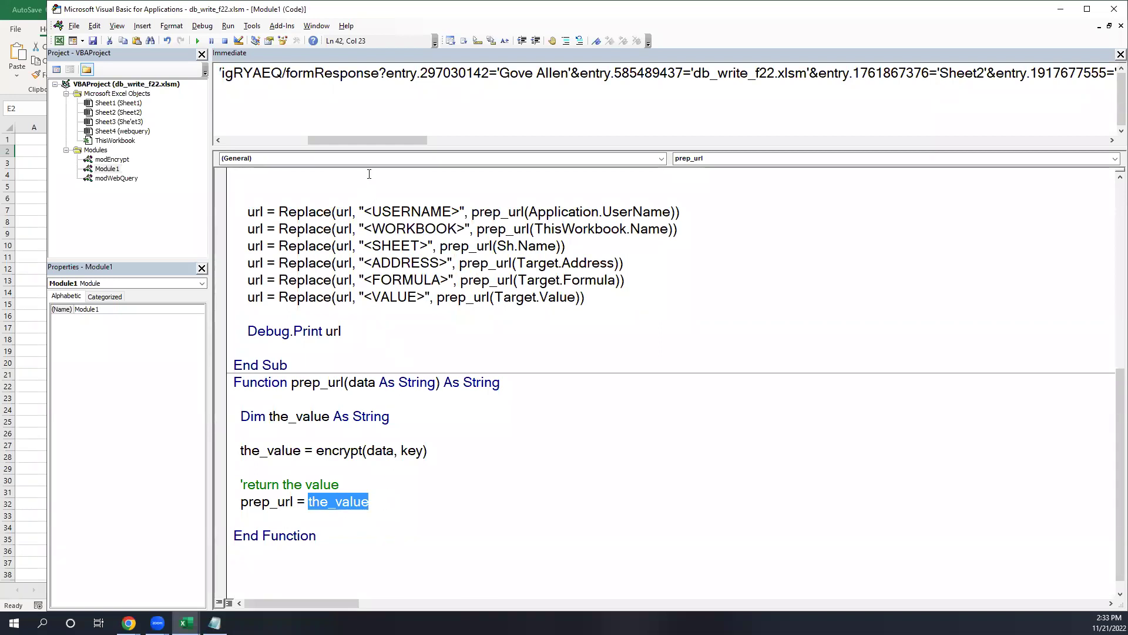
drag(371, 142, 285, 142)
click(296, 229)
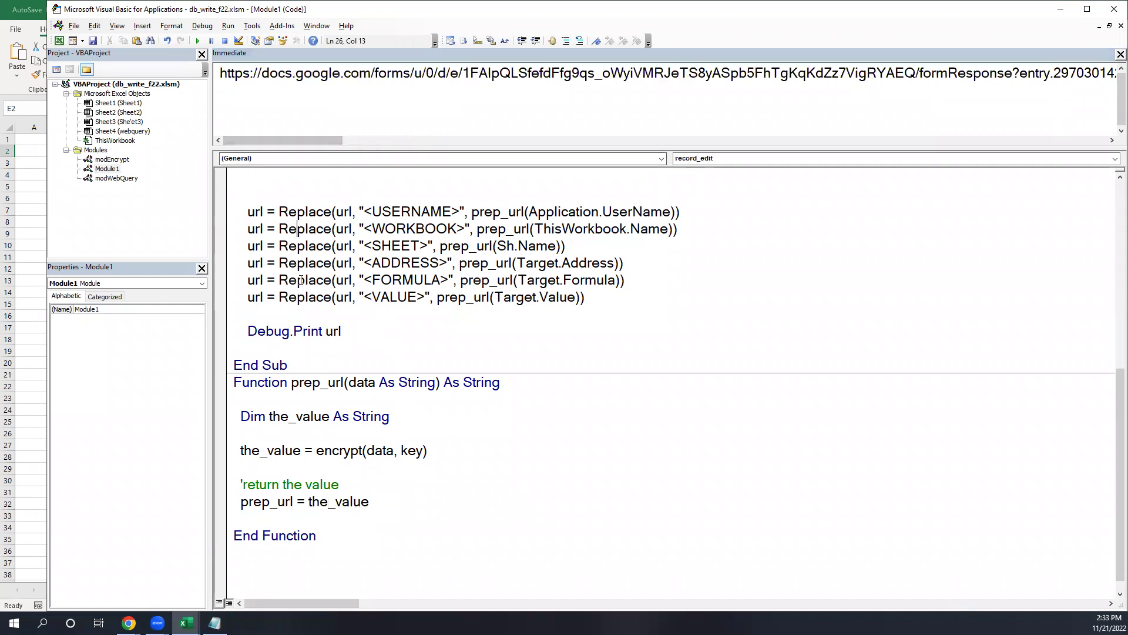
Run acme_sub_runner from the Macros dialog to print a second form URL
scroll(302, 265, up, 2)
scroll(309, 241, up, 1)
click(302, 212)
click(245, 101)
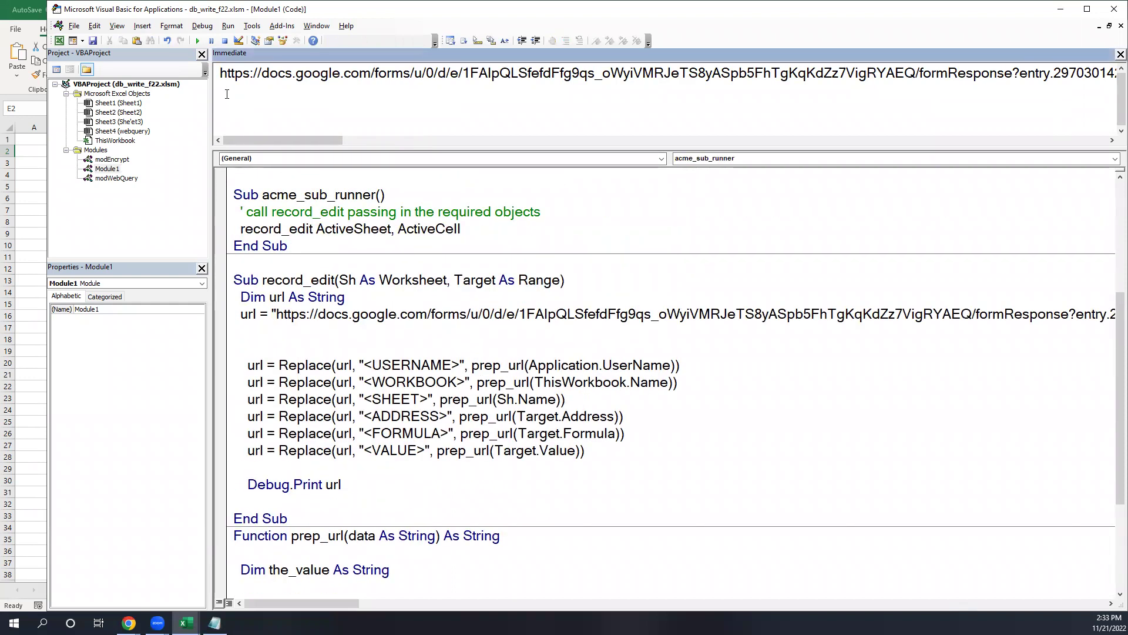
key(F5)
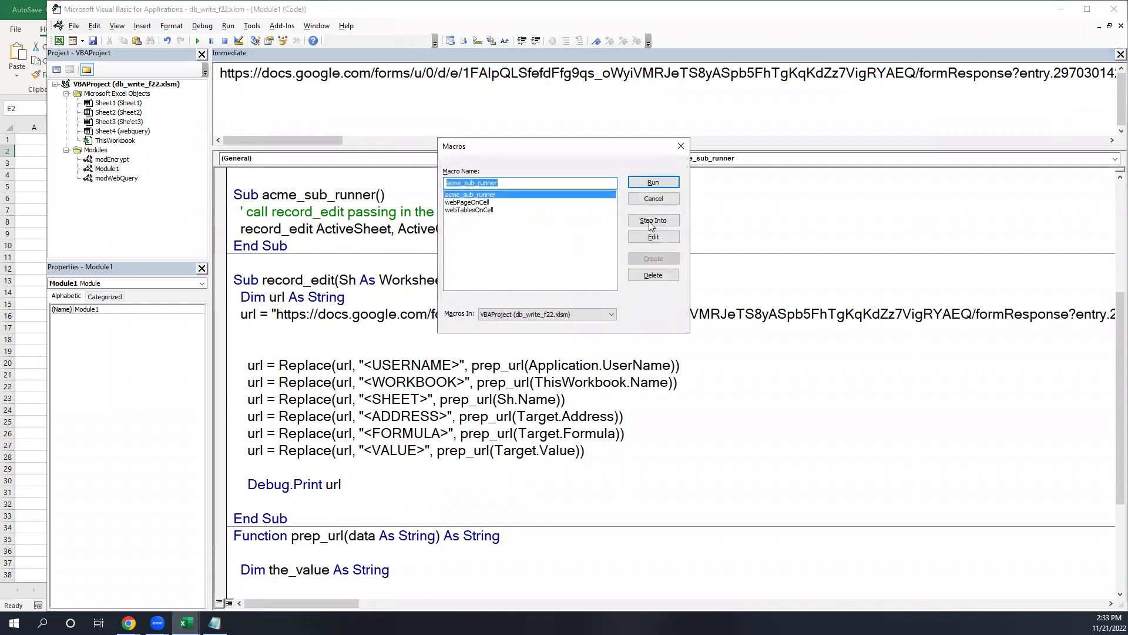
click(655, 184)
Compare the plain-text and encrypted name and workbook values across the two printed URLs
drag(331, 141, 392, 146)
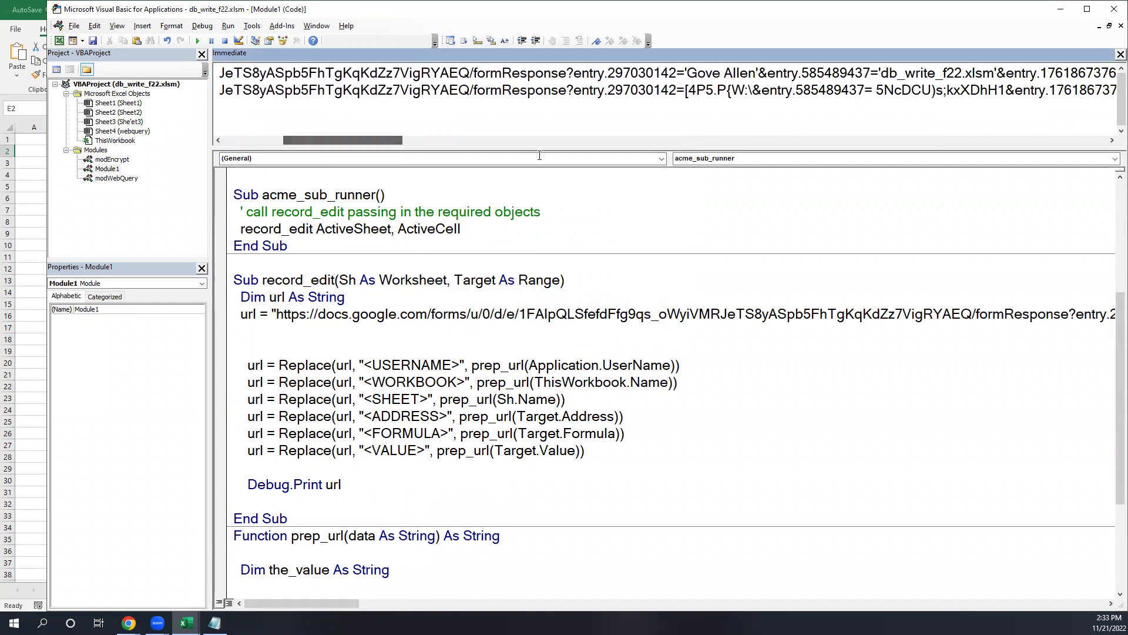
drag(686, 73, 756, 71)
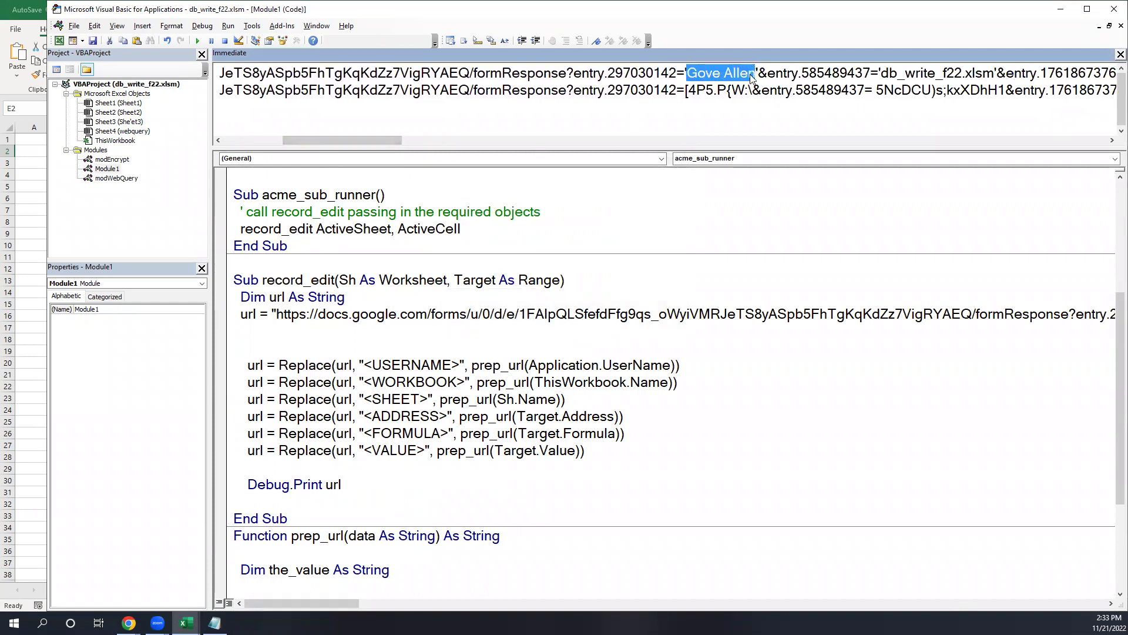
drag(686, 90, 754, 90)
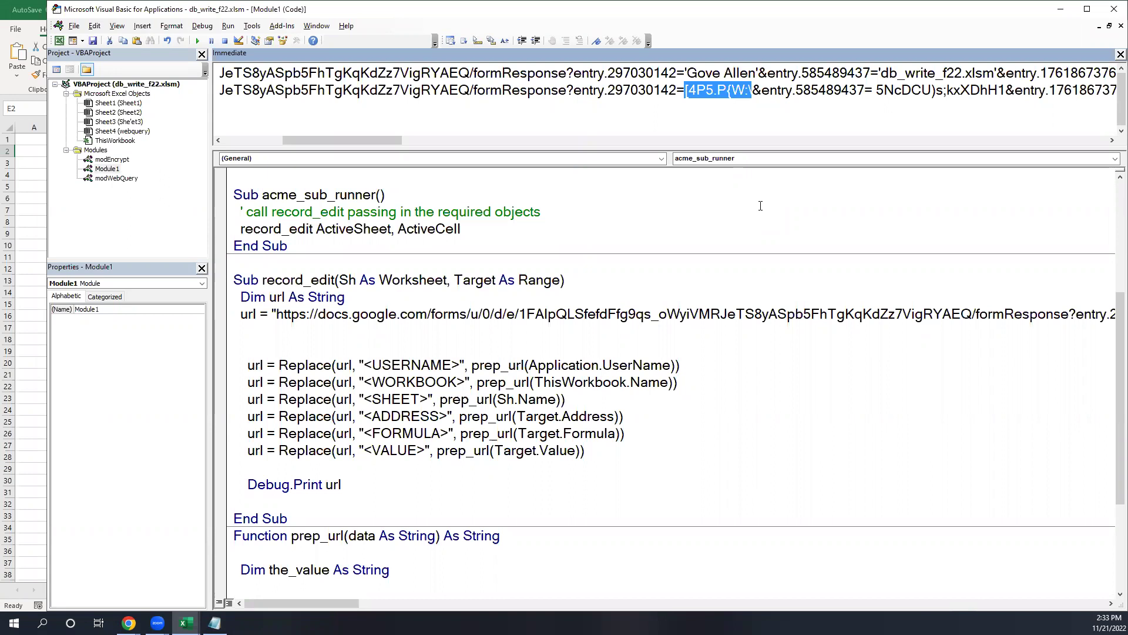
drag(1005, 89, 1012, 89)
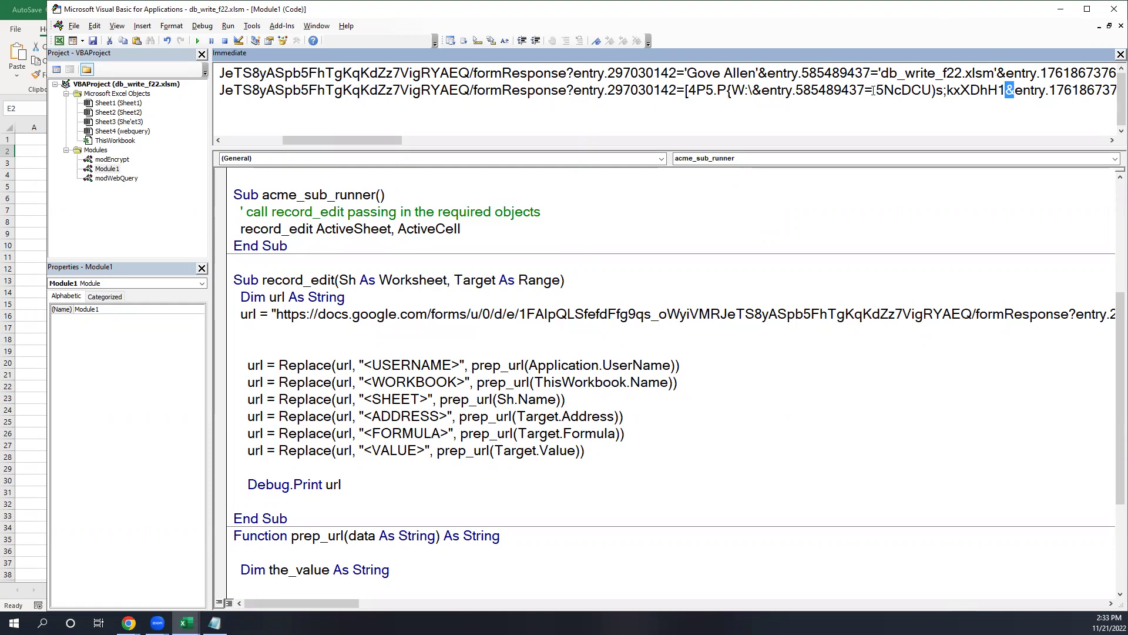
drag(873, 90, 883, 90)
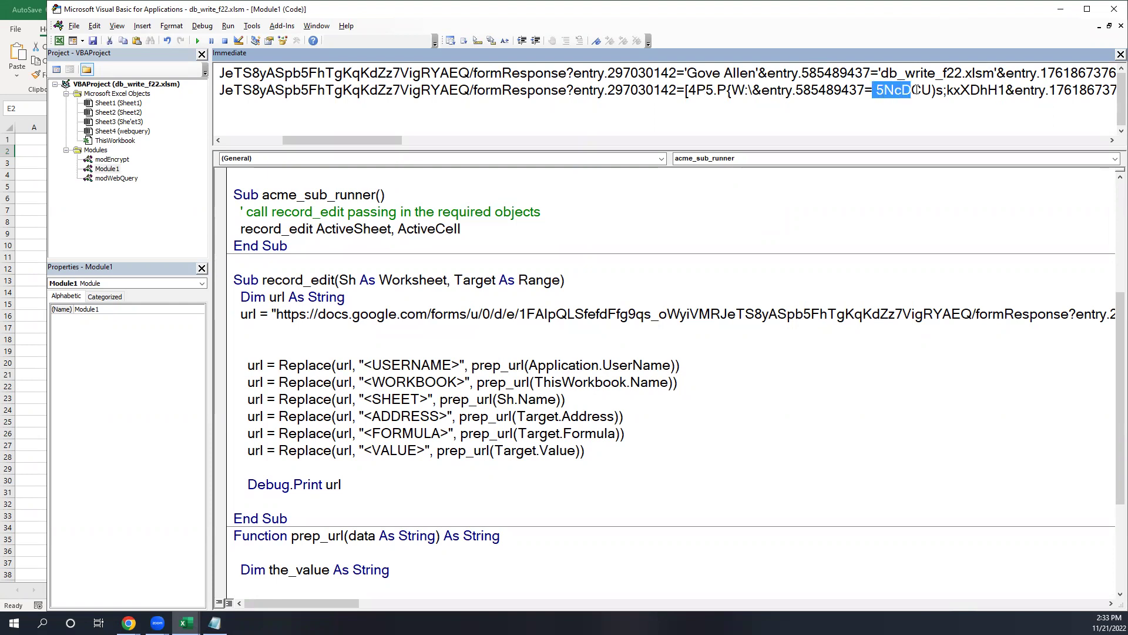
drag(889, 90, 1004, 90)
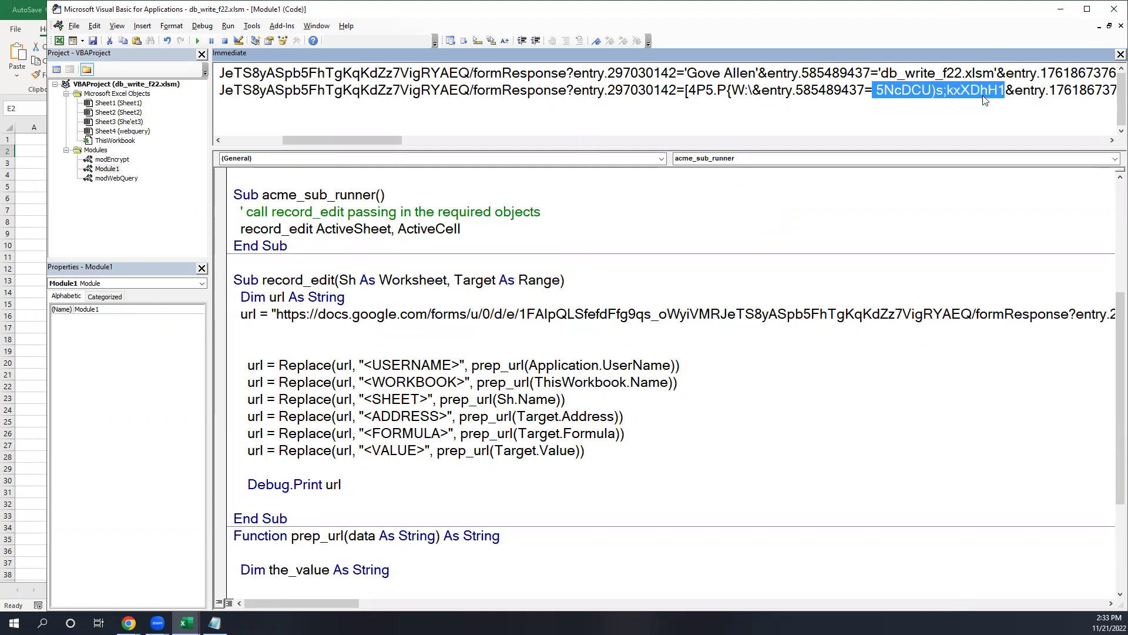
click(878, 105)
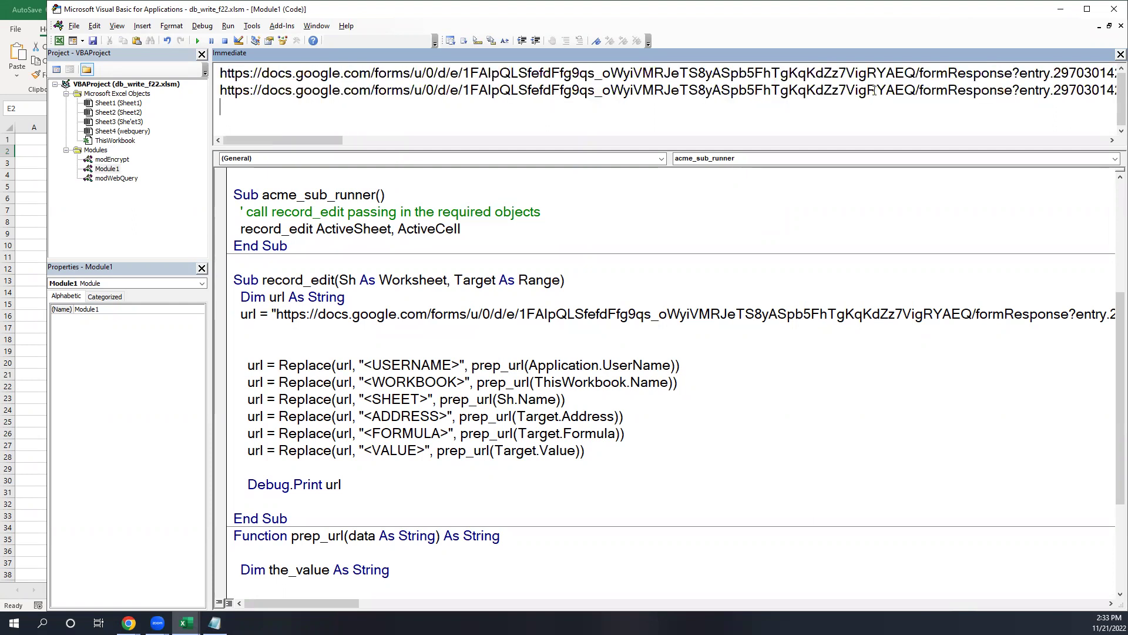
drag(274, 141, 385, 147)
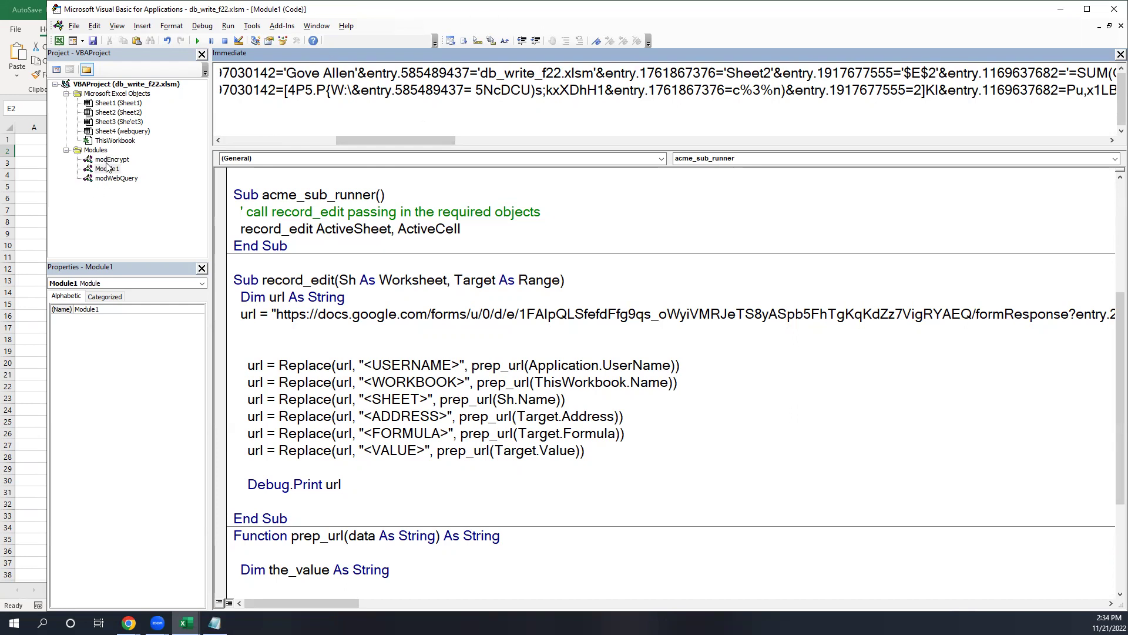
Highlight the encrypted name value and locate the URLEncode function in modWebQuery
drag(284, 91, 351, 90)
key(ctrl+c)
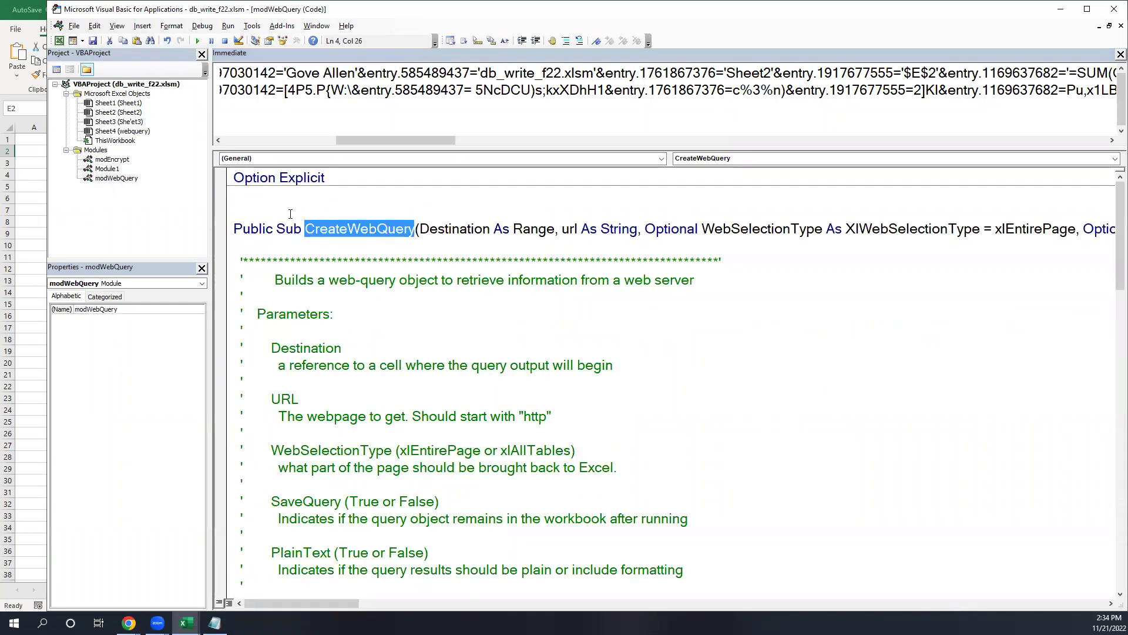
scroll(270, 220, down, 6)
scroll(277, 224, down, 7)
scroll(277, 224, down, 6)
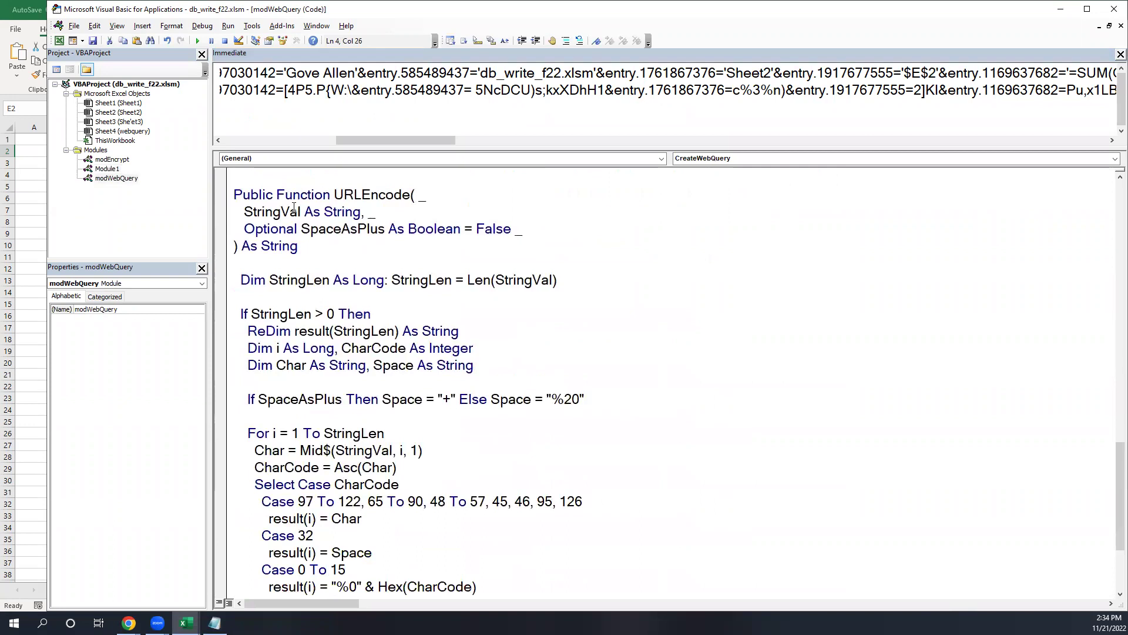
drag(333, 194, 411, 195)
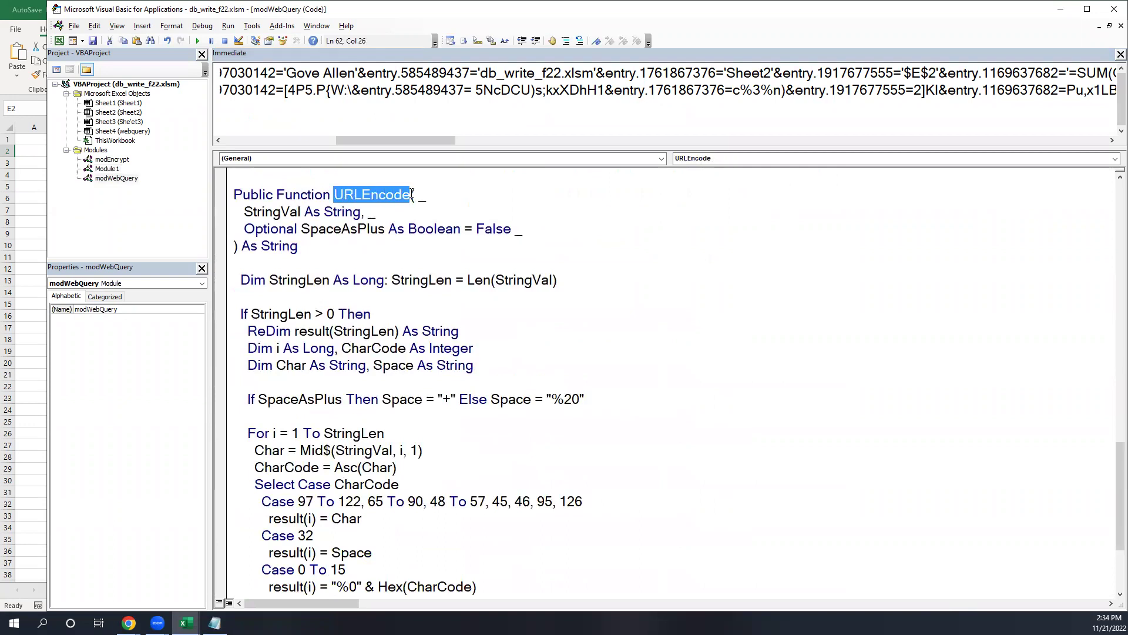
drag(346, 141, 234, 141)
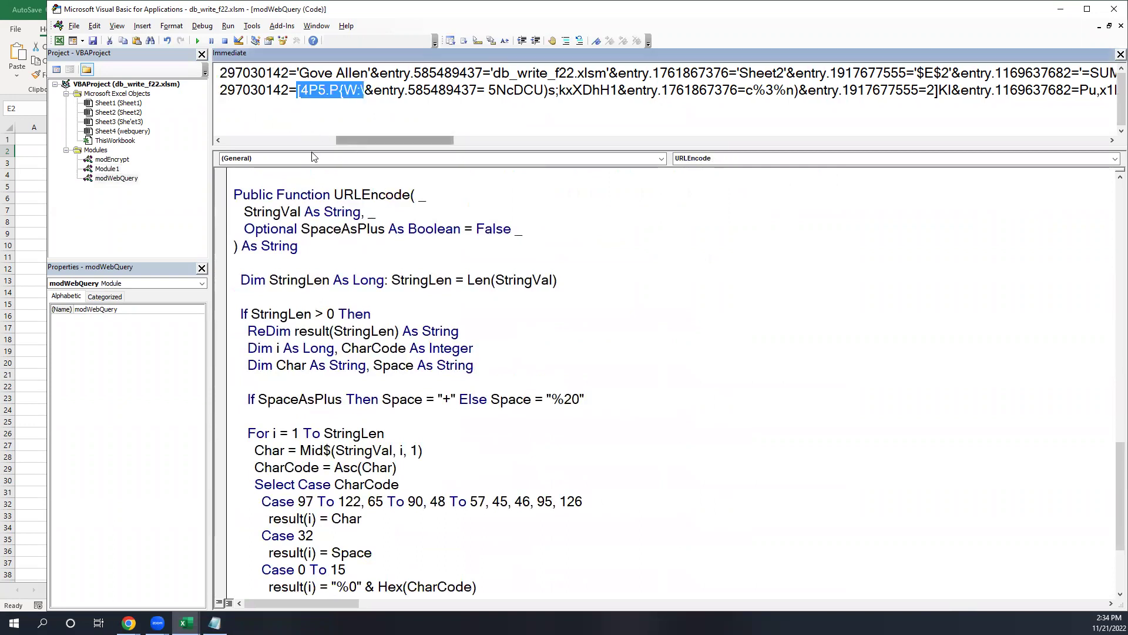
Test ? urlencode("[4P5.P{W:\") in the Immediate window, printing '%5B4P5.P%7BW%3A%5C'
text(?)
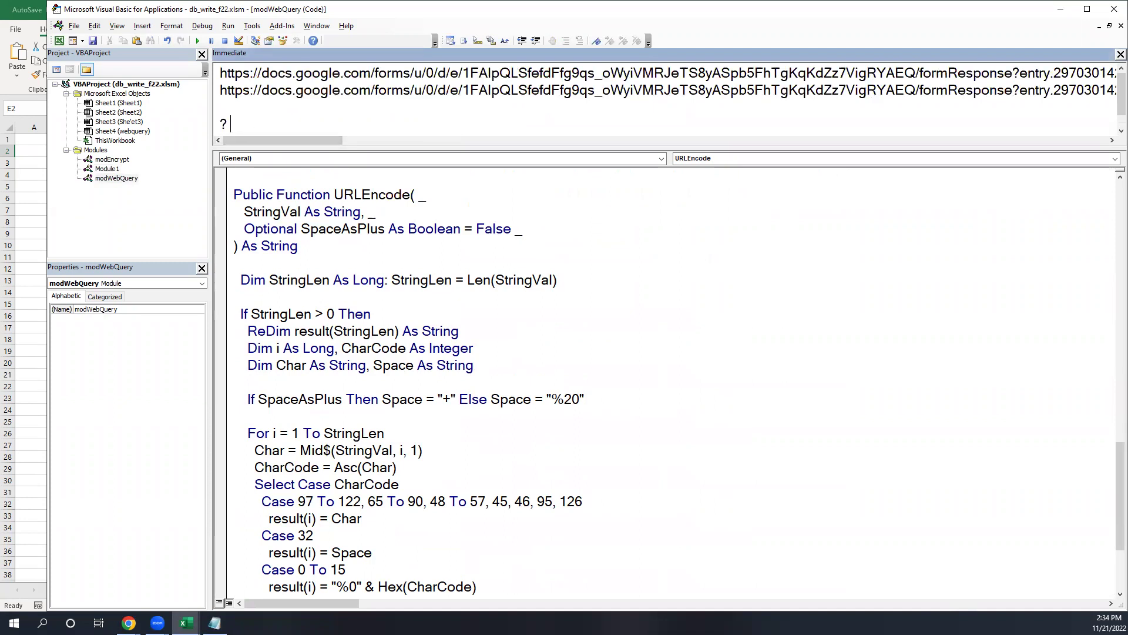
text( urlencode)
key(BackSpace)
key(BackSpace)
key(BackSpace)
key(BackSpace)
text(ncode())
text("")
key(Left)
key(ctrl+v)
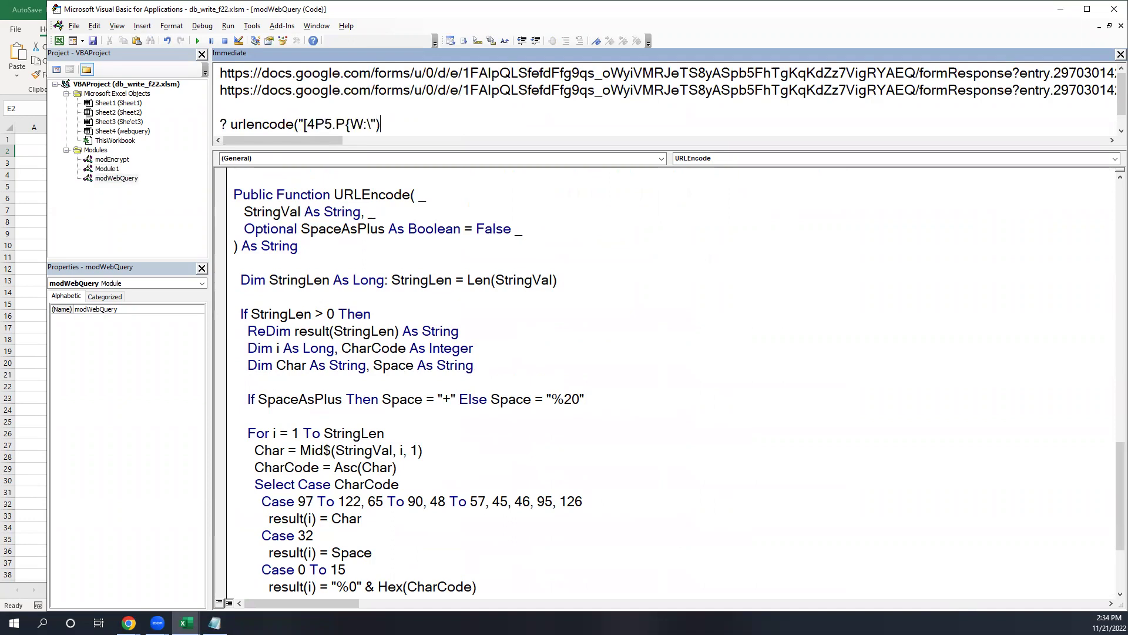
key(Return)
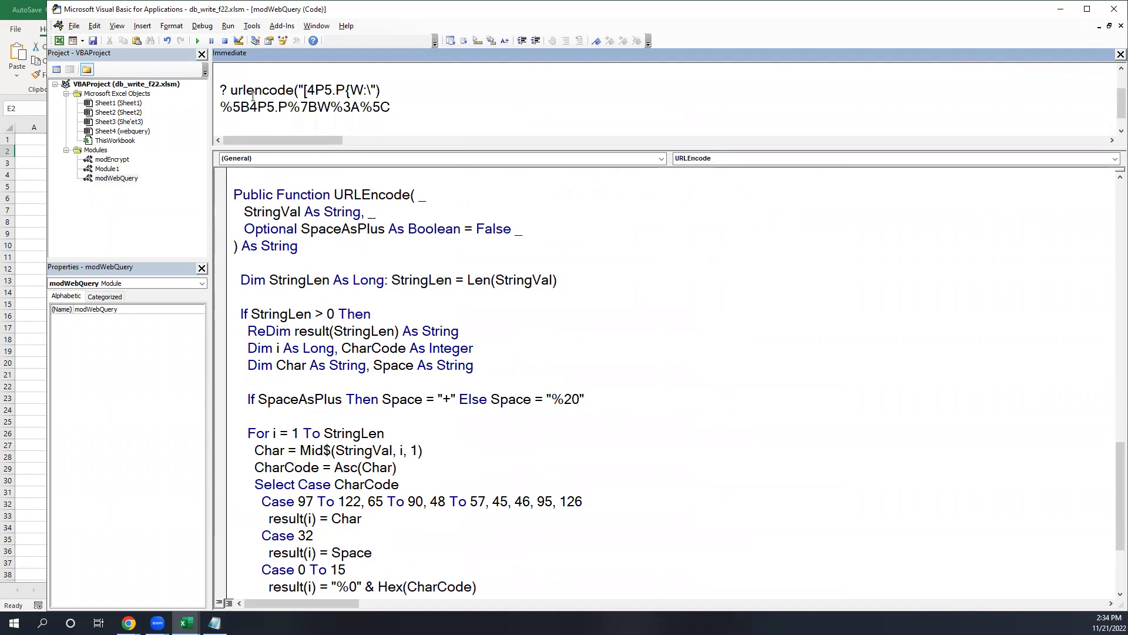
Point out the encoded %5B, %7B, %3A and %5C codes, then close the modWebQuery window
drag(390, 107, 219, 107)
click(226, 111)
drag(219, 106, 249, 104)
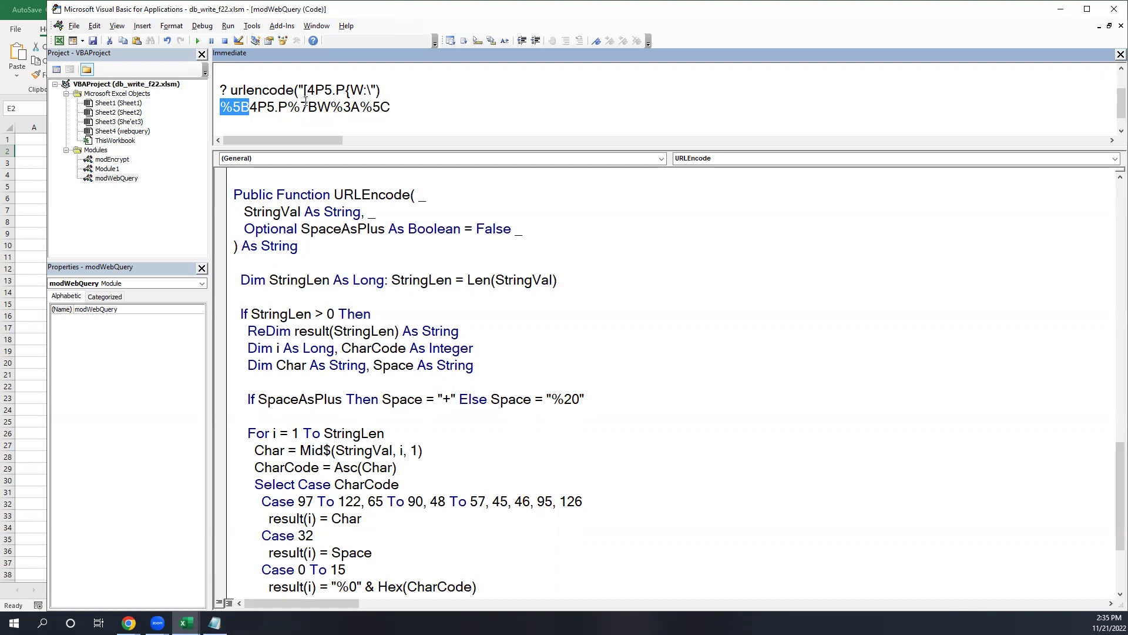
drag(287, 106, 318, 107)
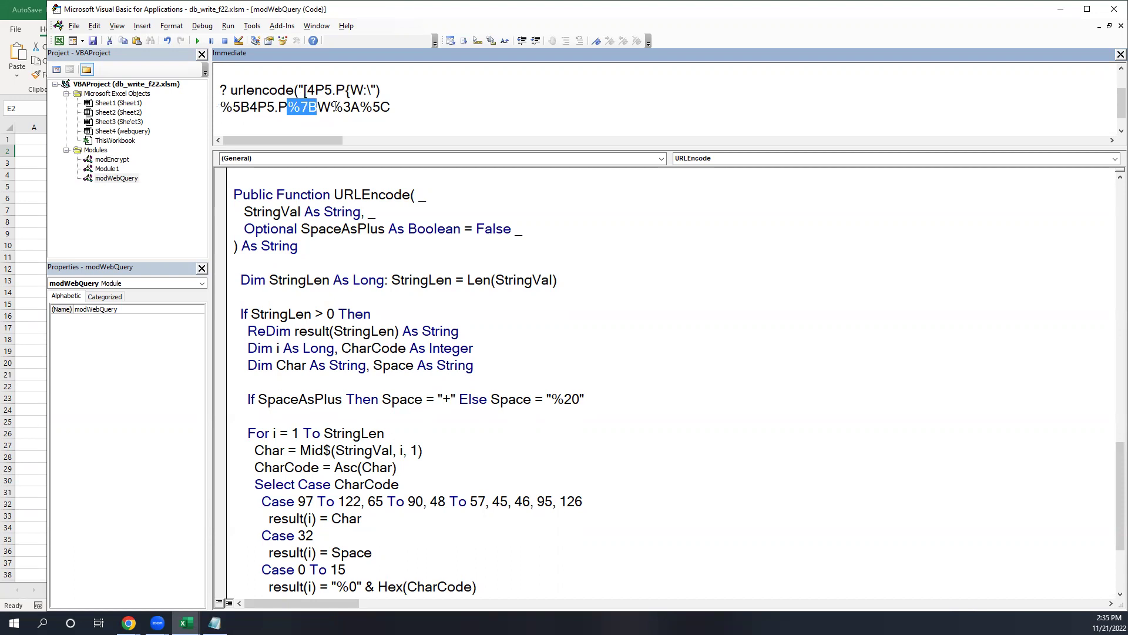
drag(330, 107, 359, 106)
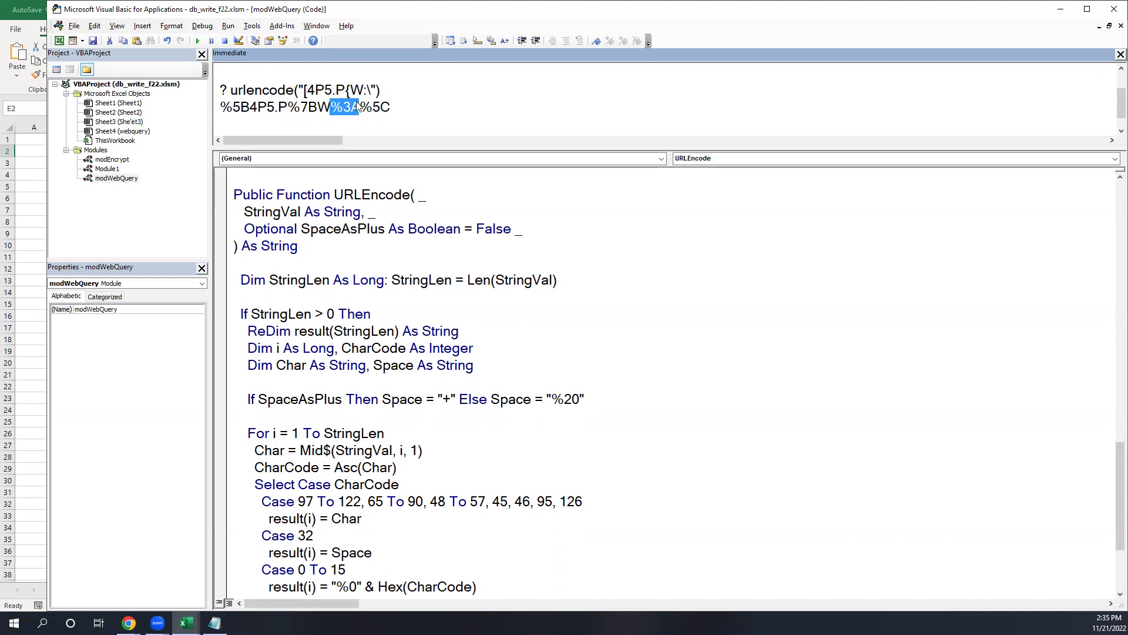
drag(361, 106, 392, 106)
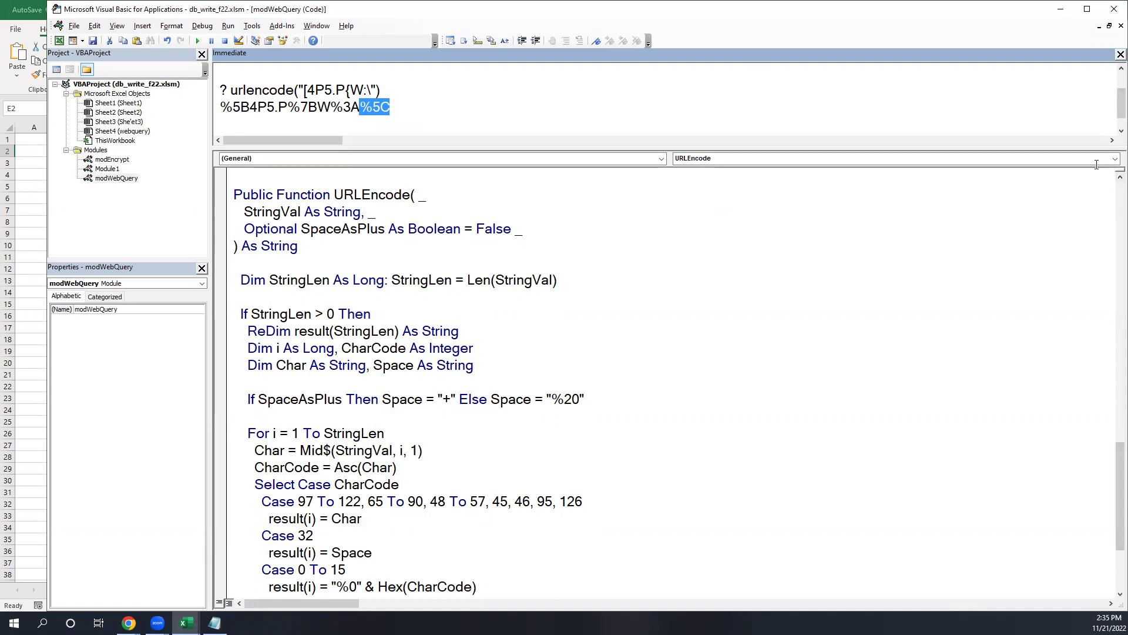
click(1120, 25)
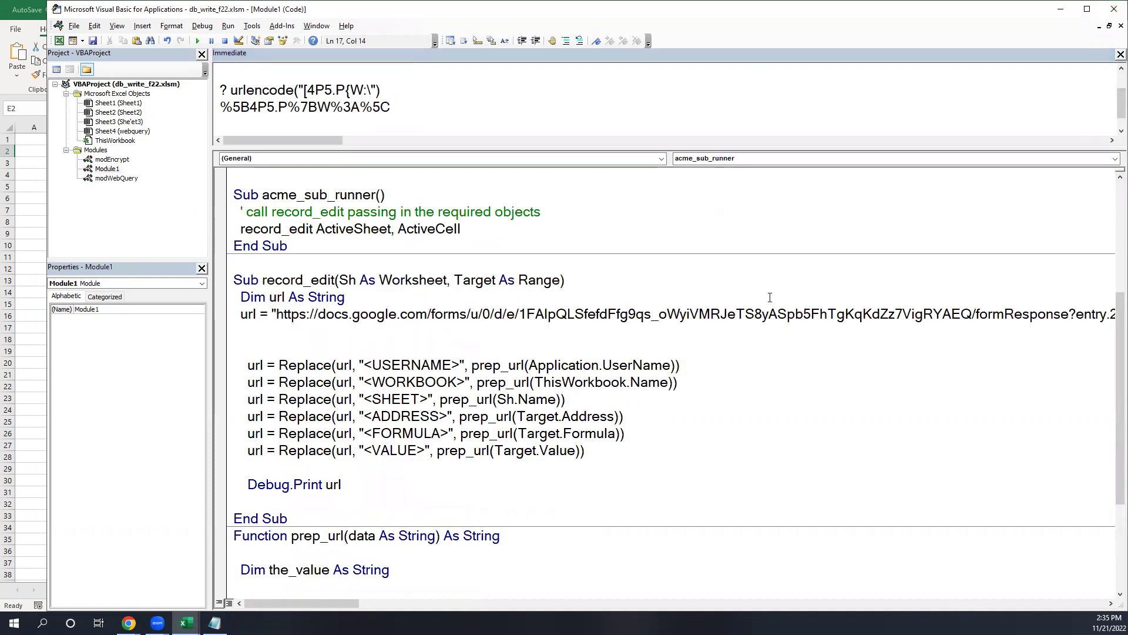
On line 39, wrap encrypt(data, key) in urlencode(), fixing the 'urlencdoe' typo so it recases to URLEncode
scroll(279, 464, down, 3)
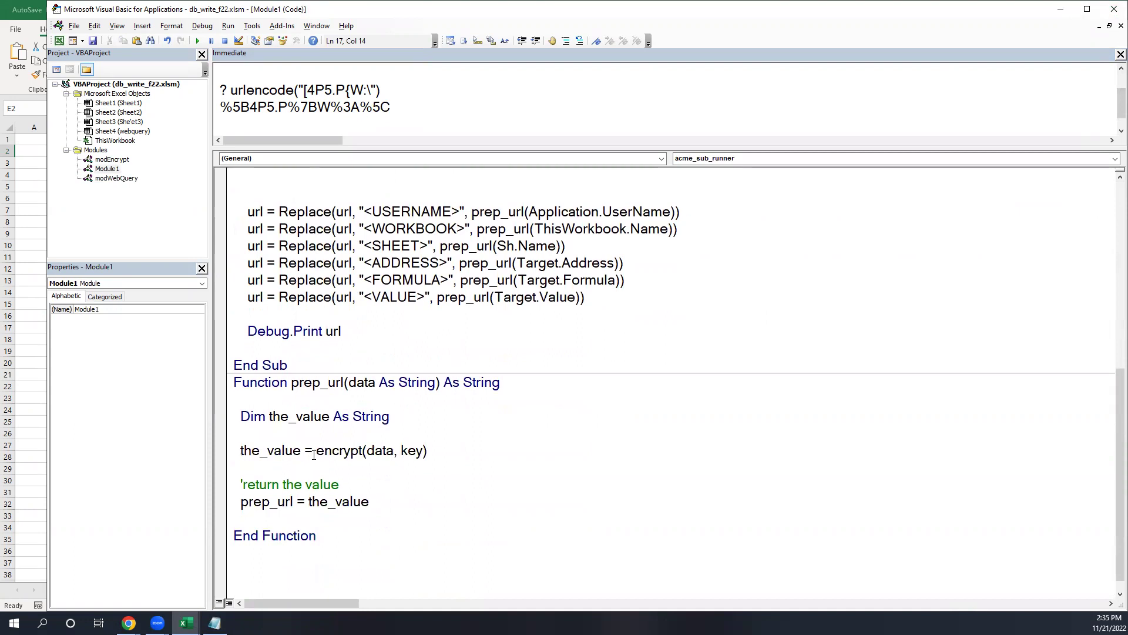
drag(317, 450, 557, 455)
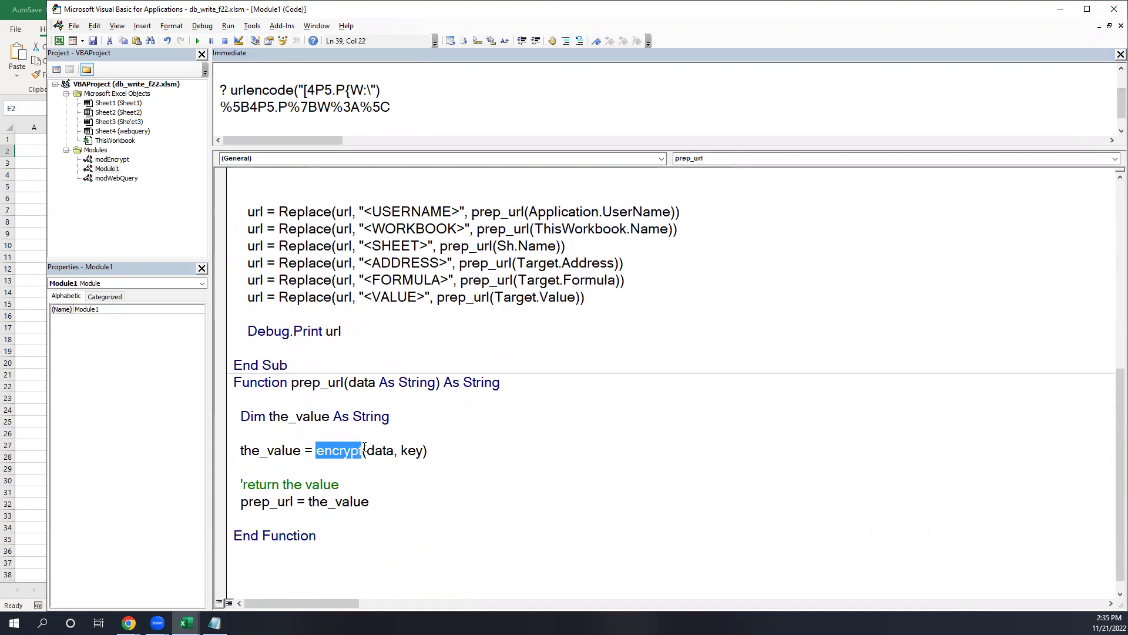
click(456, 472)
click(316, 450)
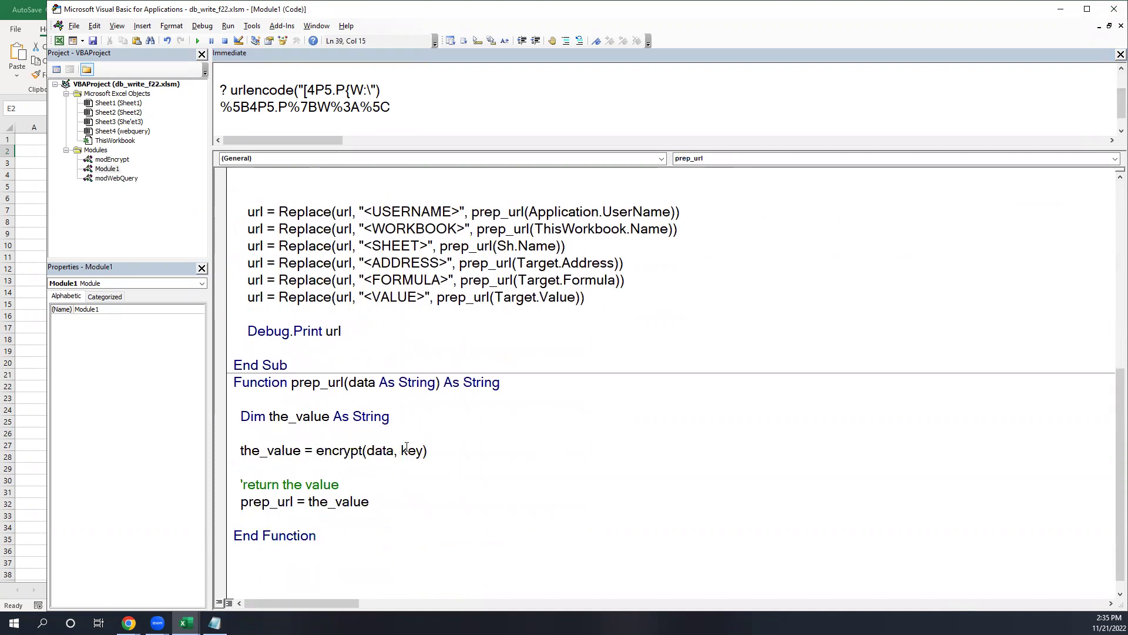
text(urlencdoe)
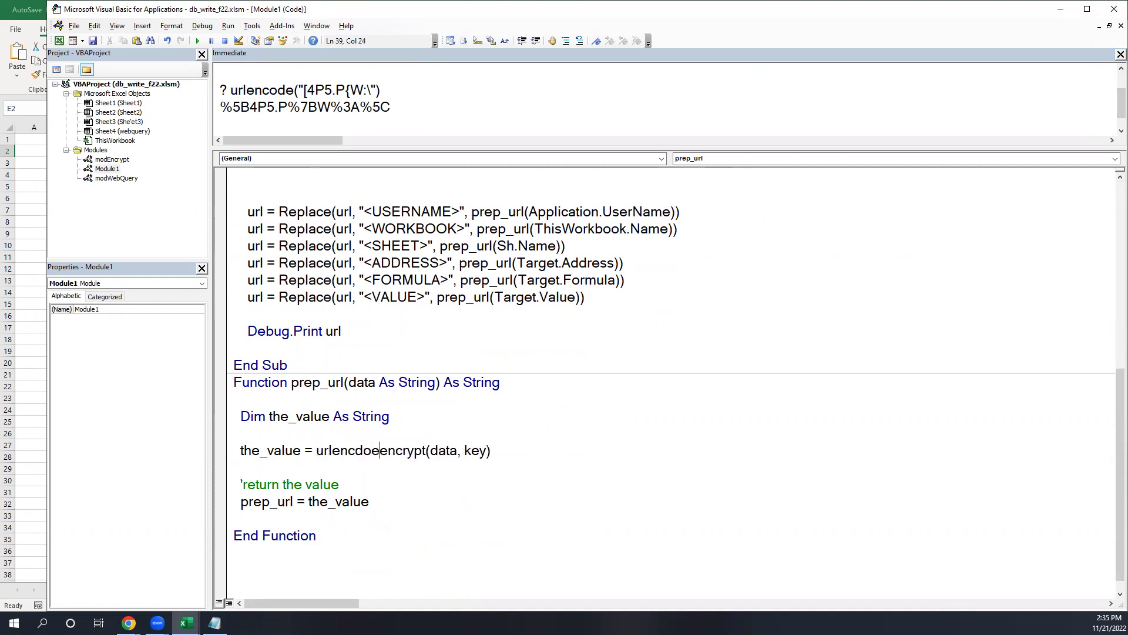
text(()
key(BackSpace)
key(Right)
text(d)
text())
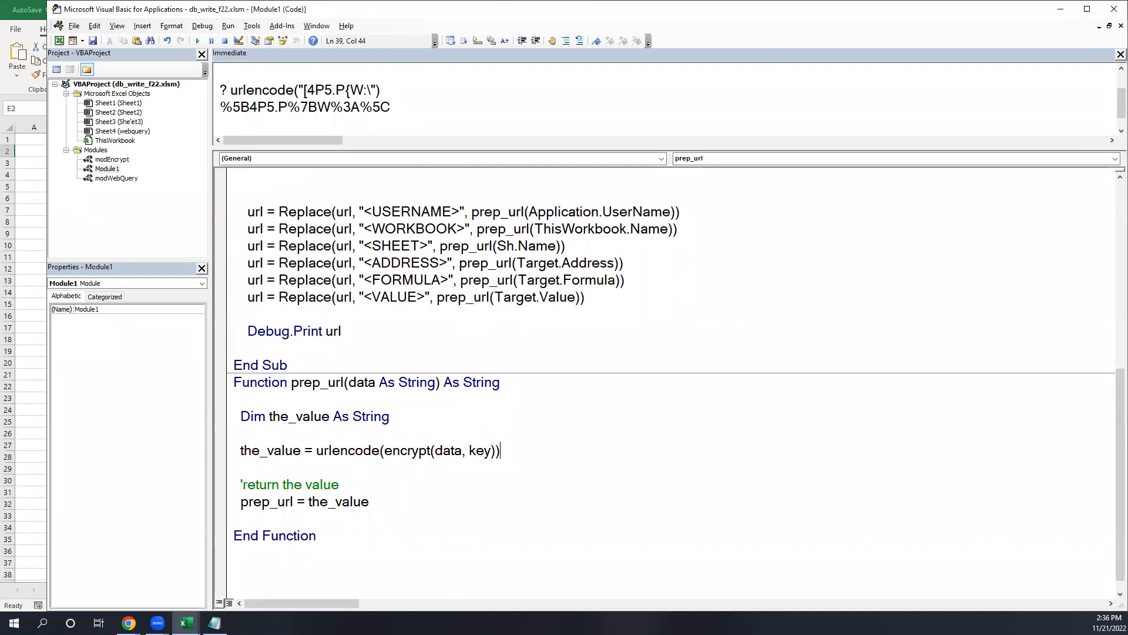
key(Up)
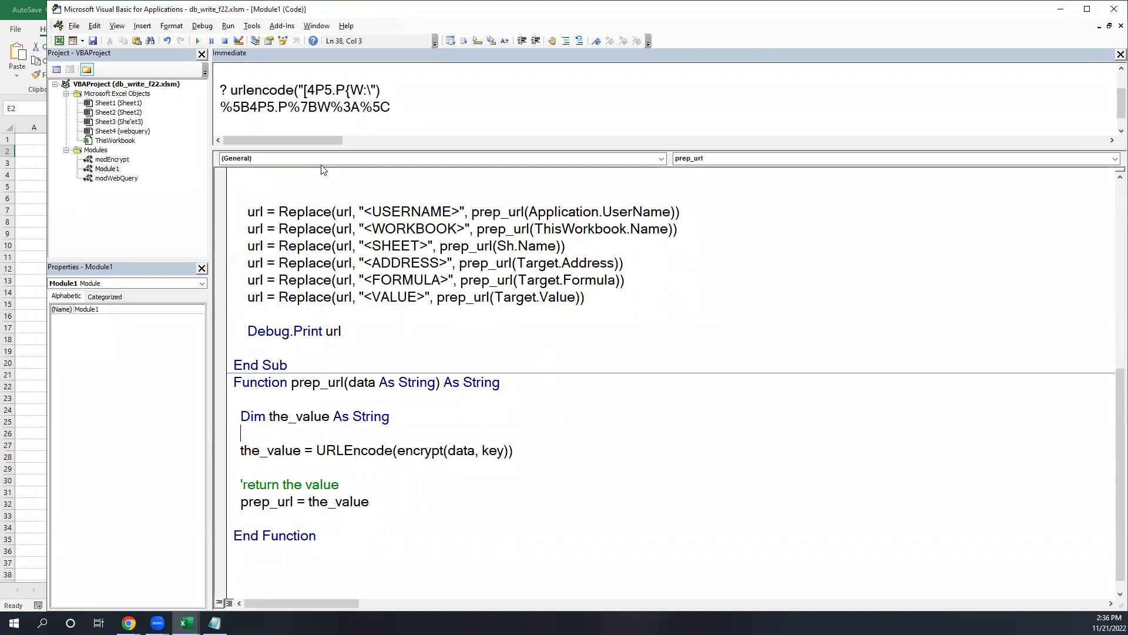
click(282, 107)
scroll(237, 103, up, 1)
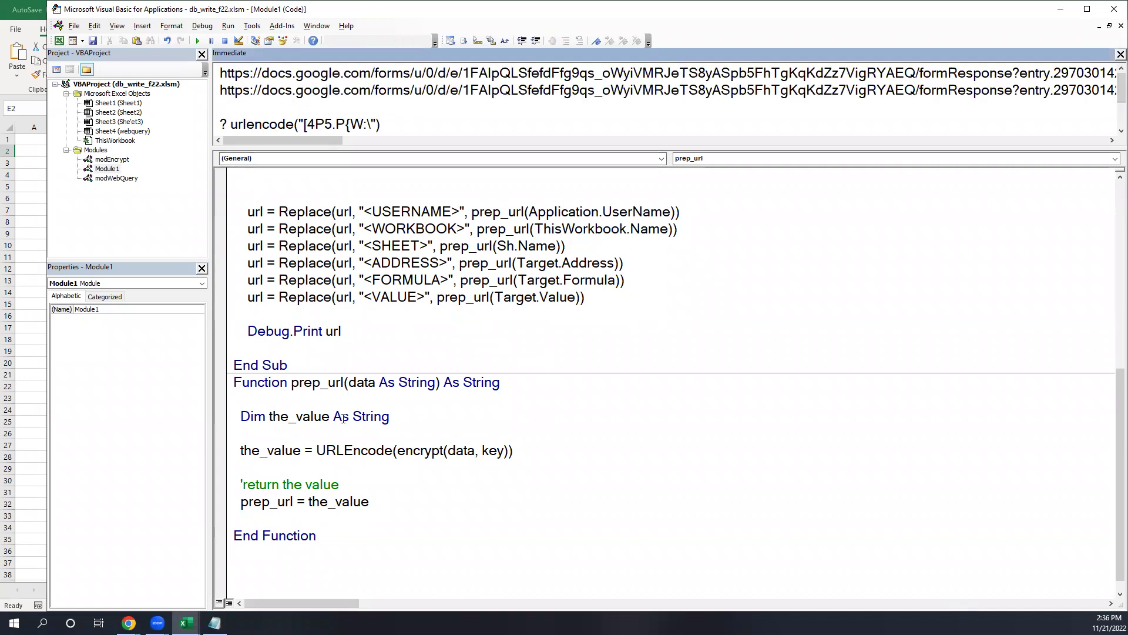
Rerun acme_sub_runner and select the new third URL line with URL-encoded encrypted values
click(335, 438)
key(F5)
key(Return)
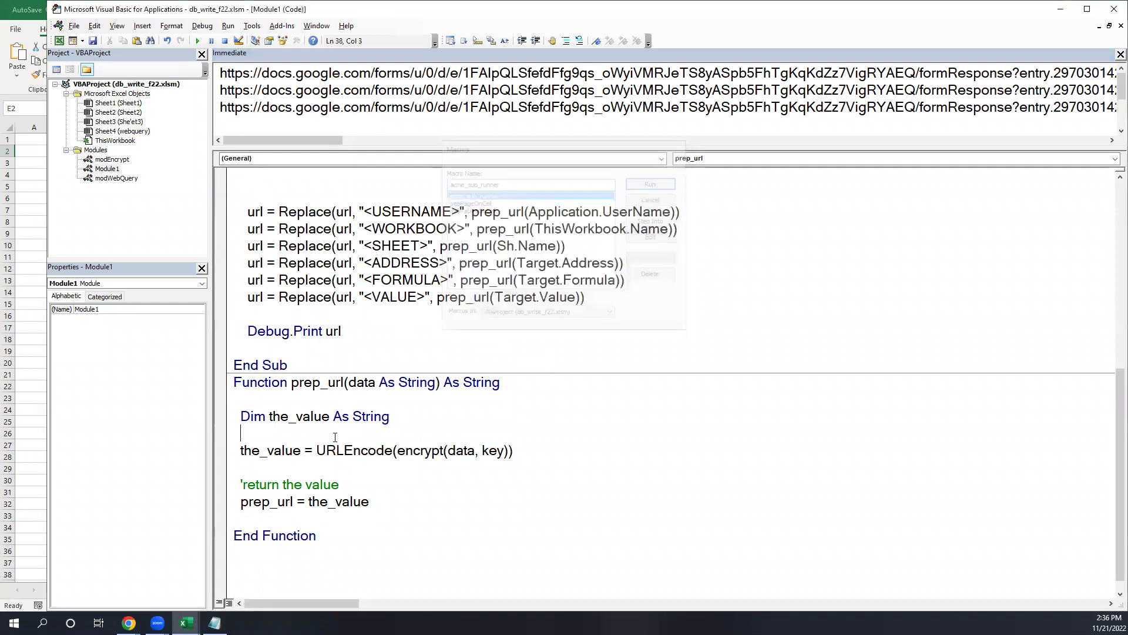
drag(266, 139, 339, 140)
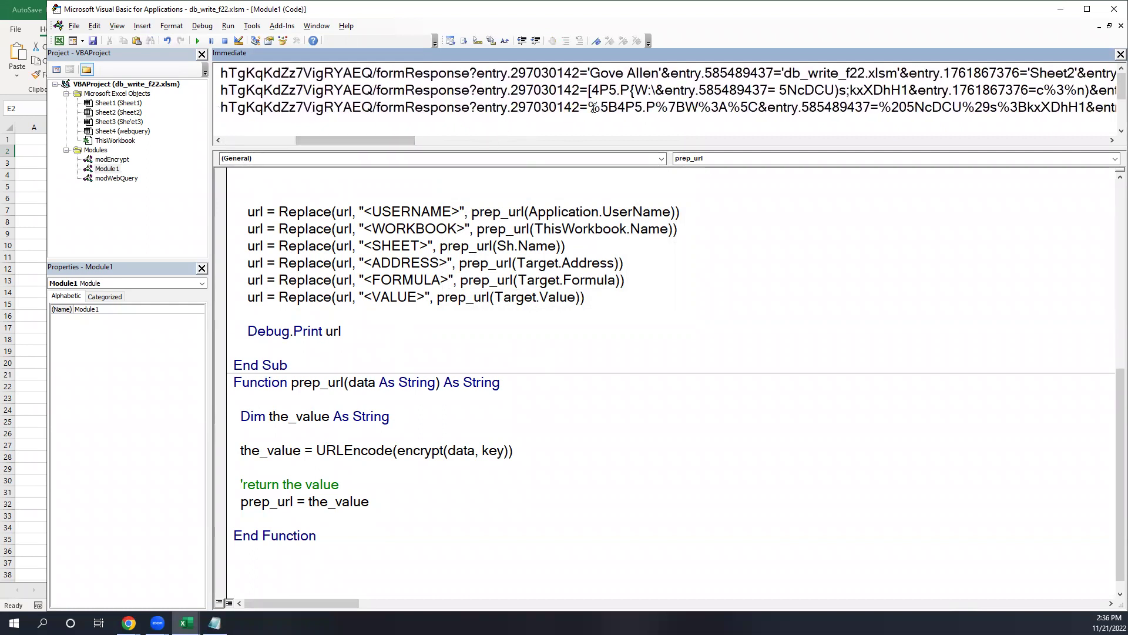
drag(588, 107, 758, 108)
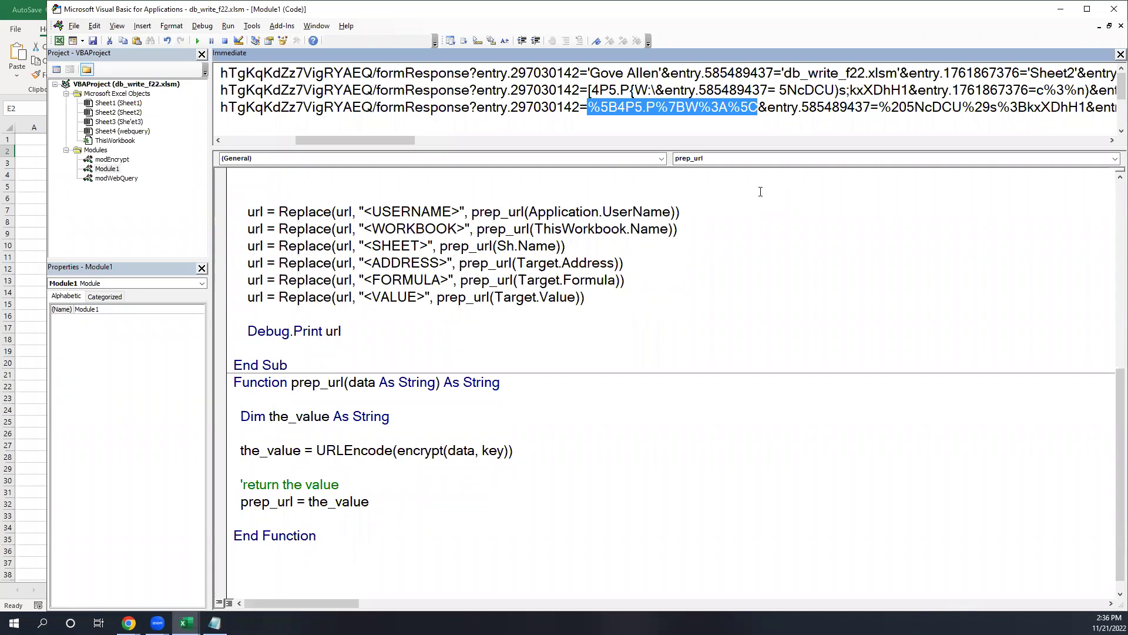
key(Home)
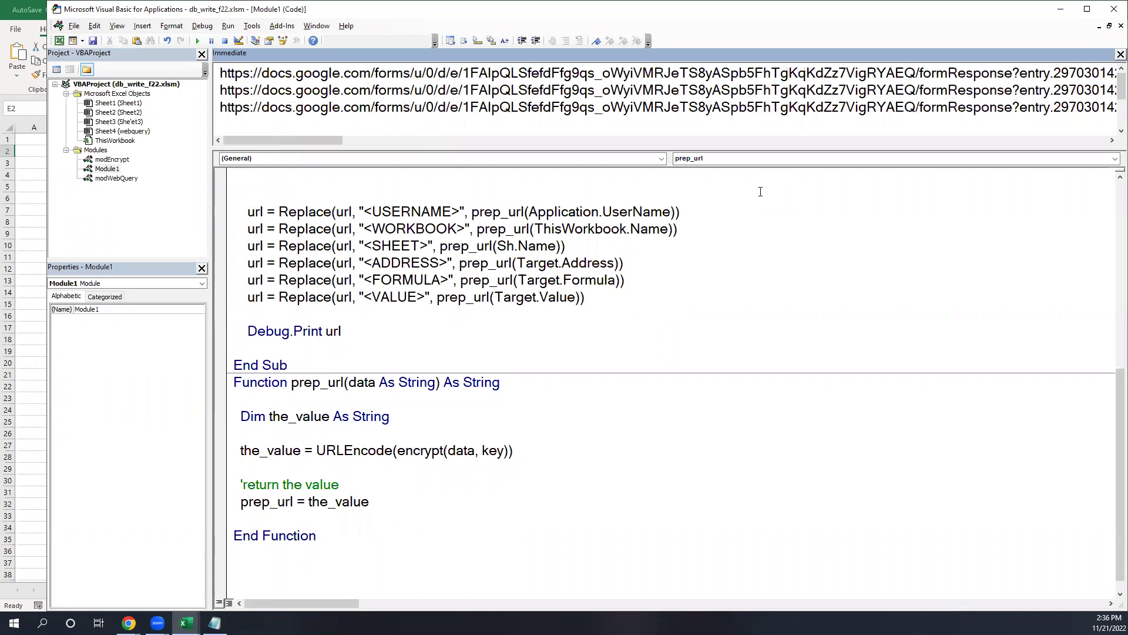
key(shift+End)
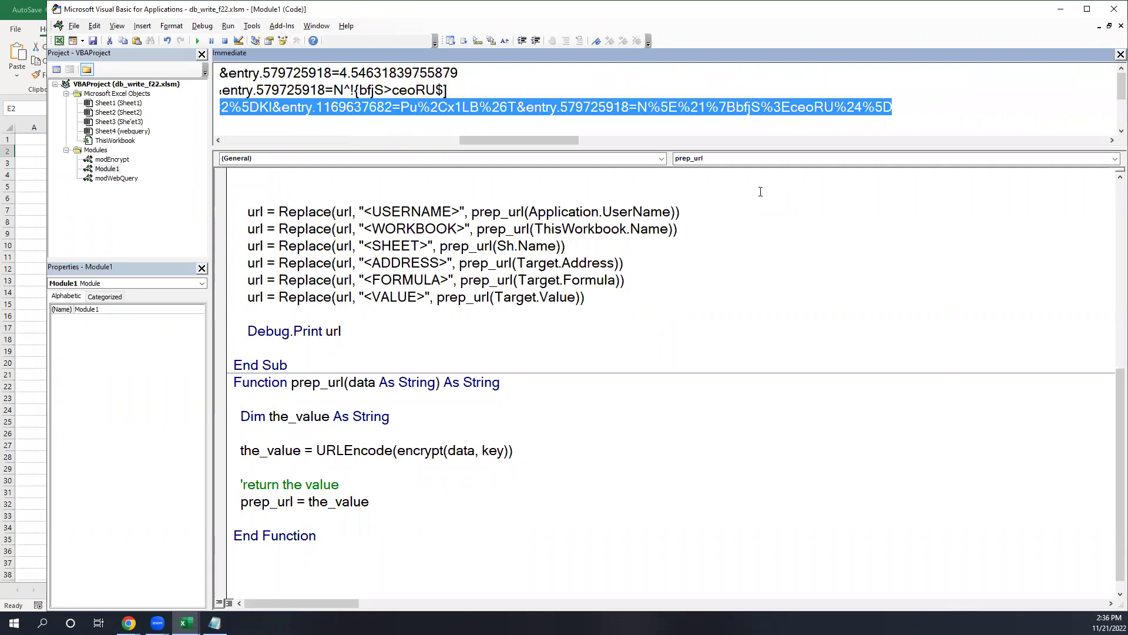
key(alt+Tab)
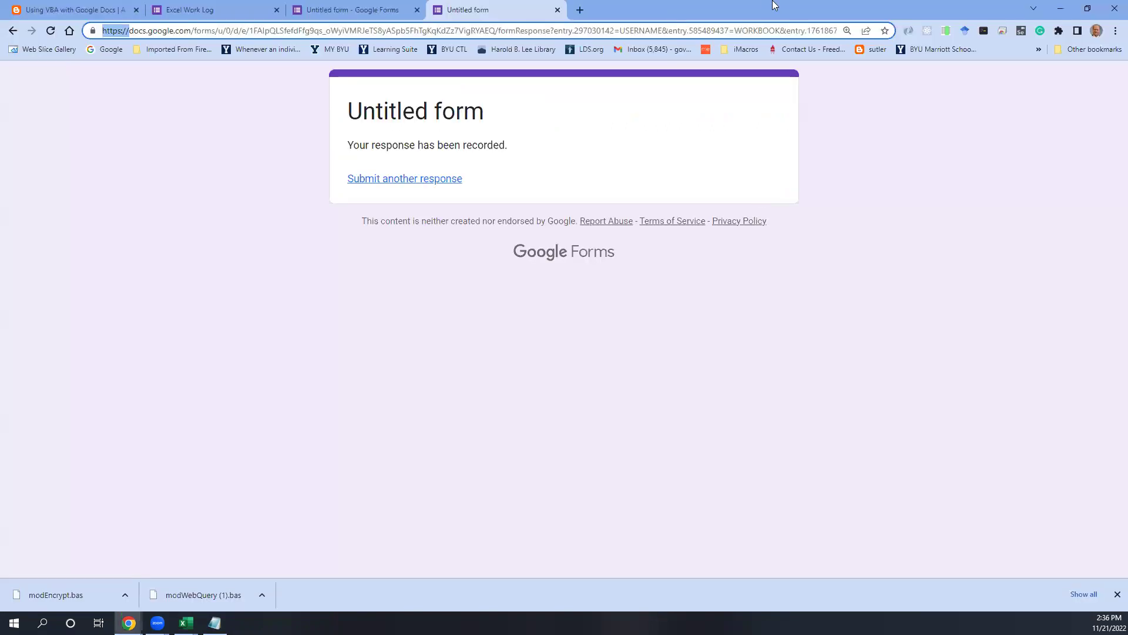
Replace Chrome's address with the copied form-submission URL and load it
click(574, 32)
key(ctrl+a)
key(BackSpace)
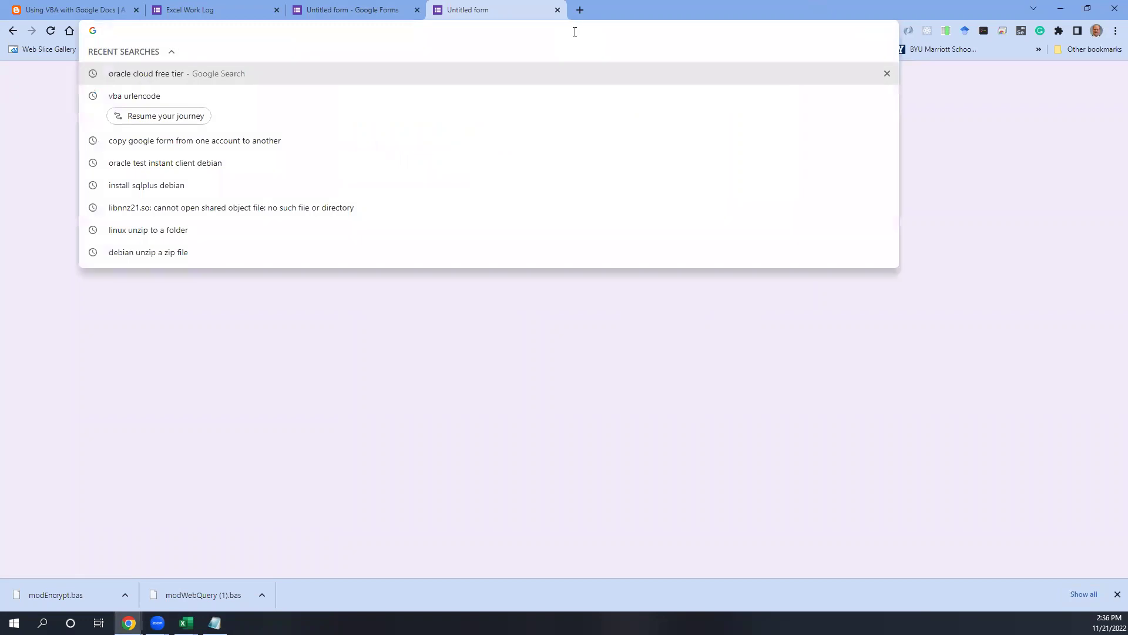
key(ctrl+v)
key(Return)
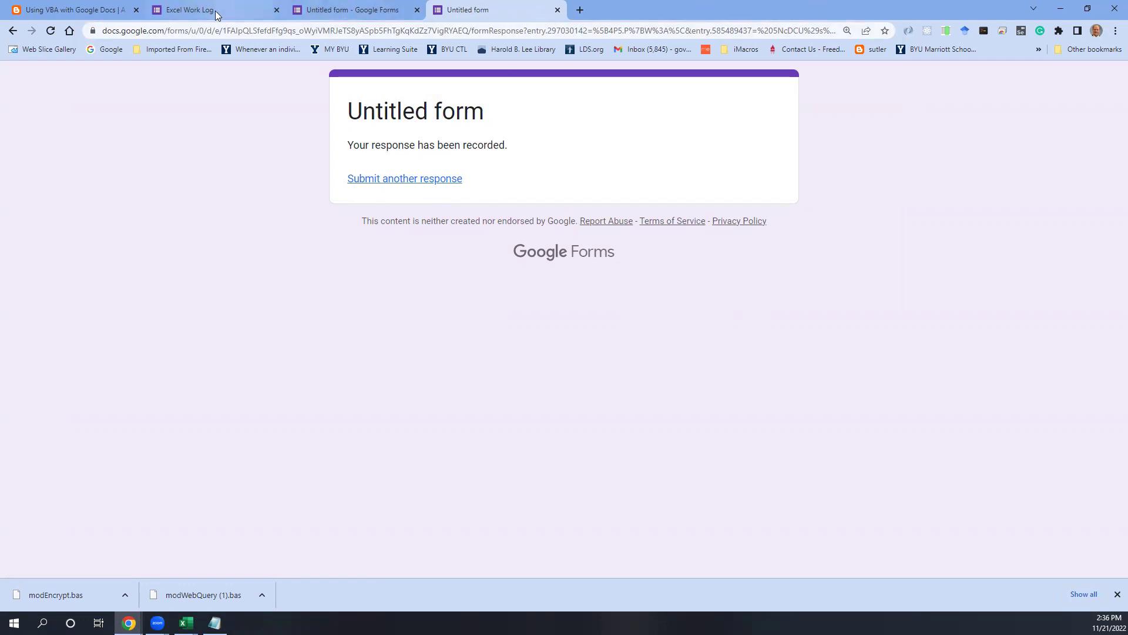
Review response 3 of 3, checking its encrypted USERNAME, WORKBOOK, FORMULA and VALUE answers
click(354, 13)
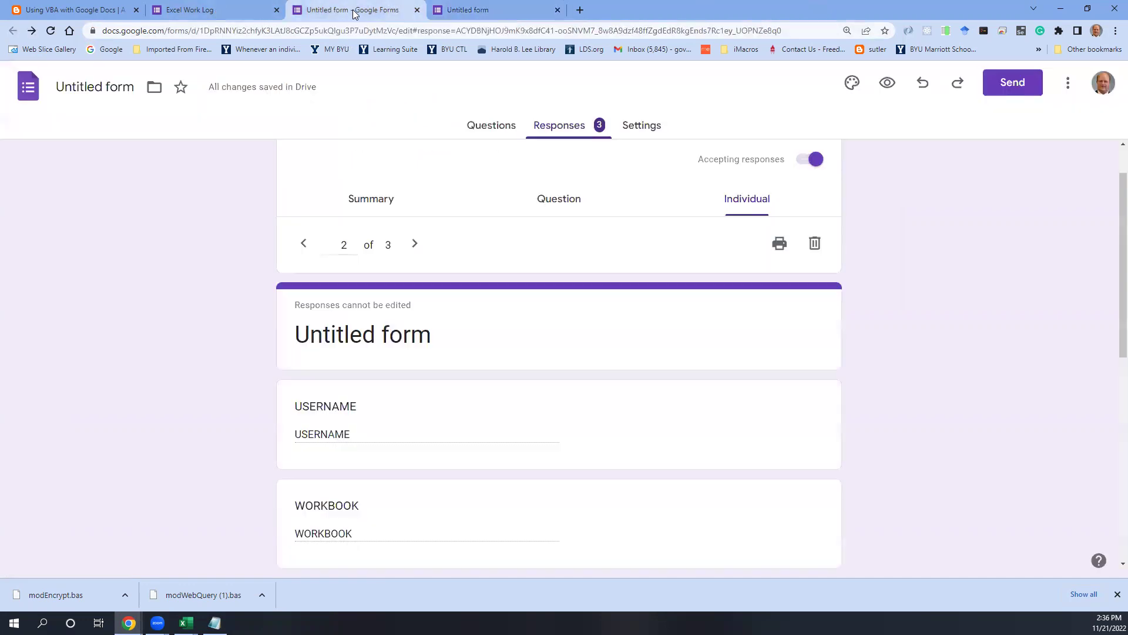
click(416, 245)
scroll(297, 385, down, 5)
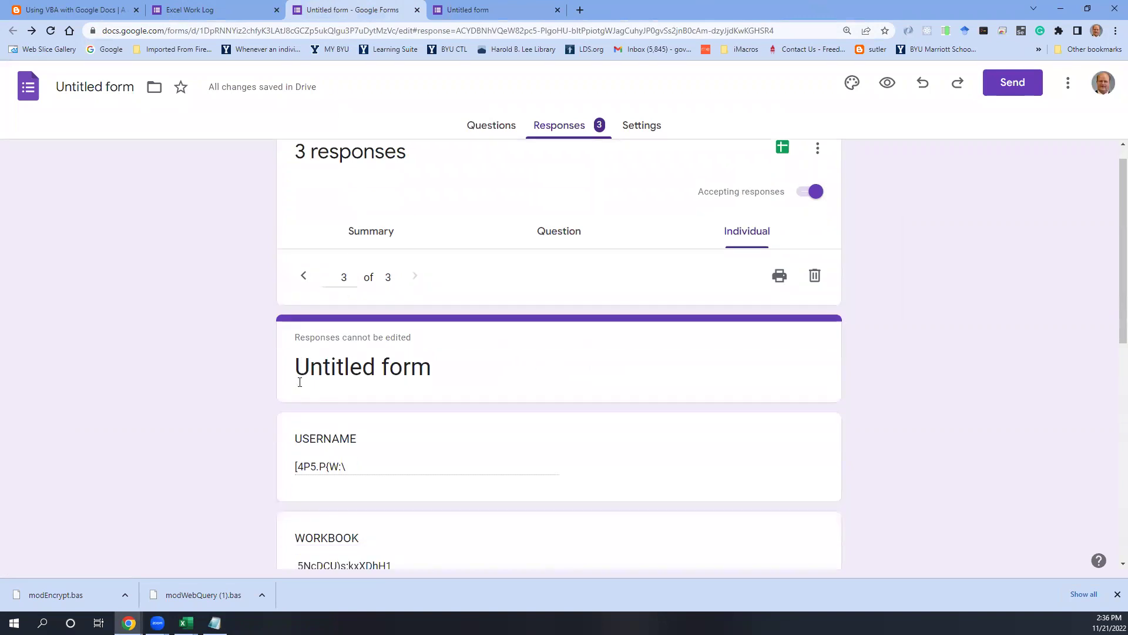
drag(356, 200, 294, 203)
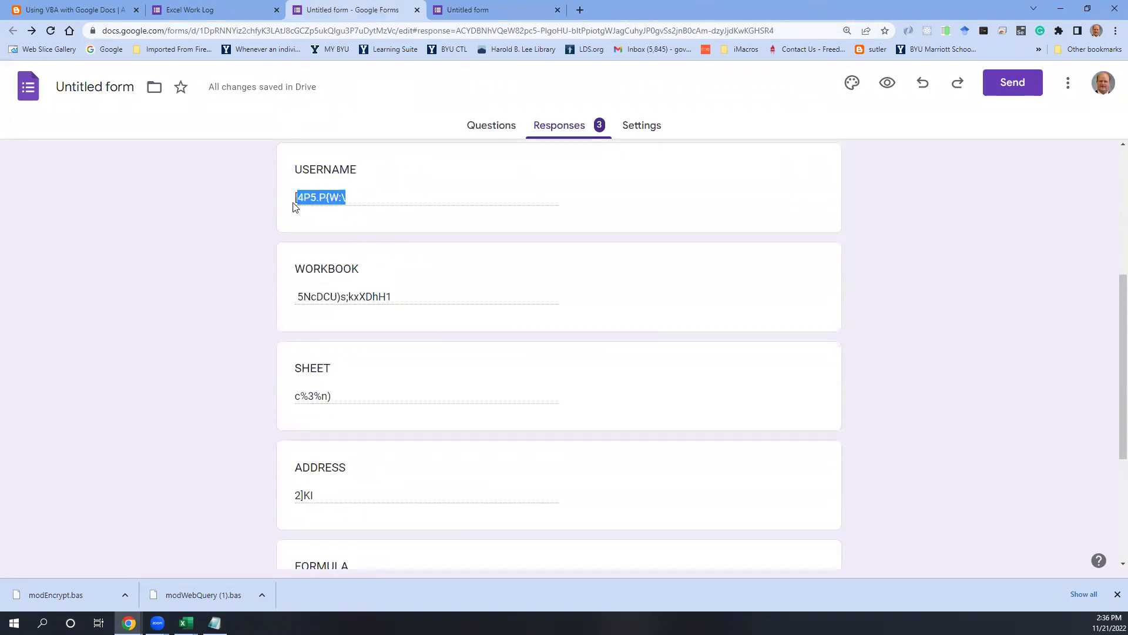
drag(403, 302, 295, 302)
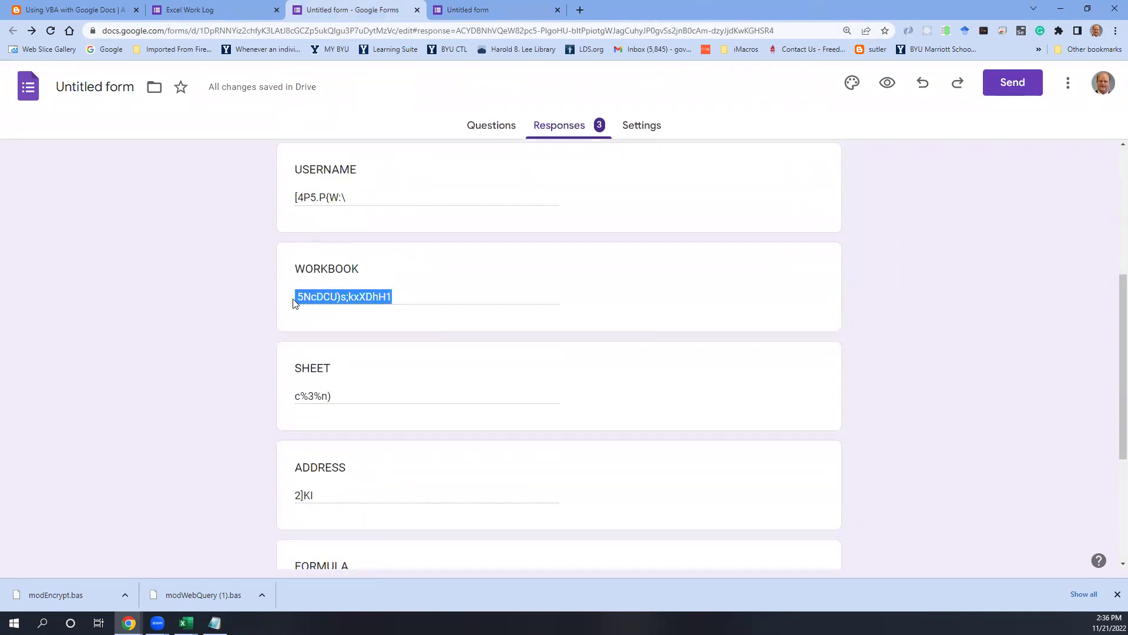
drag(343, 400, 287, 398)
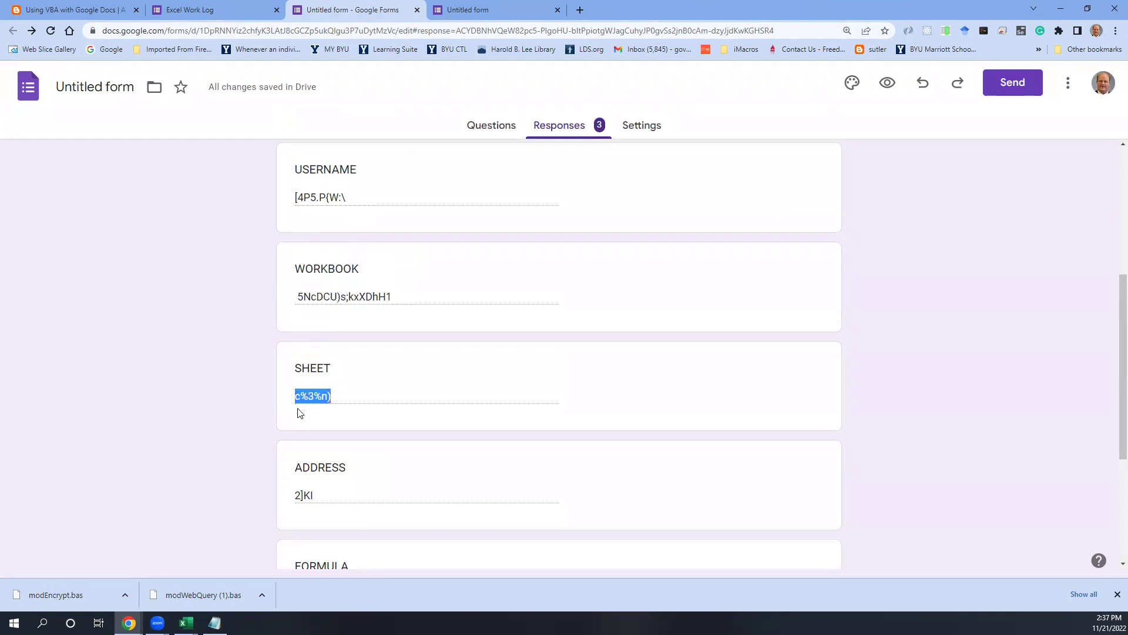
scroll(356, 476, down, 4)
drag(355, 362, 292, 365)
drag(390, 464, 279, 467)
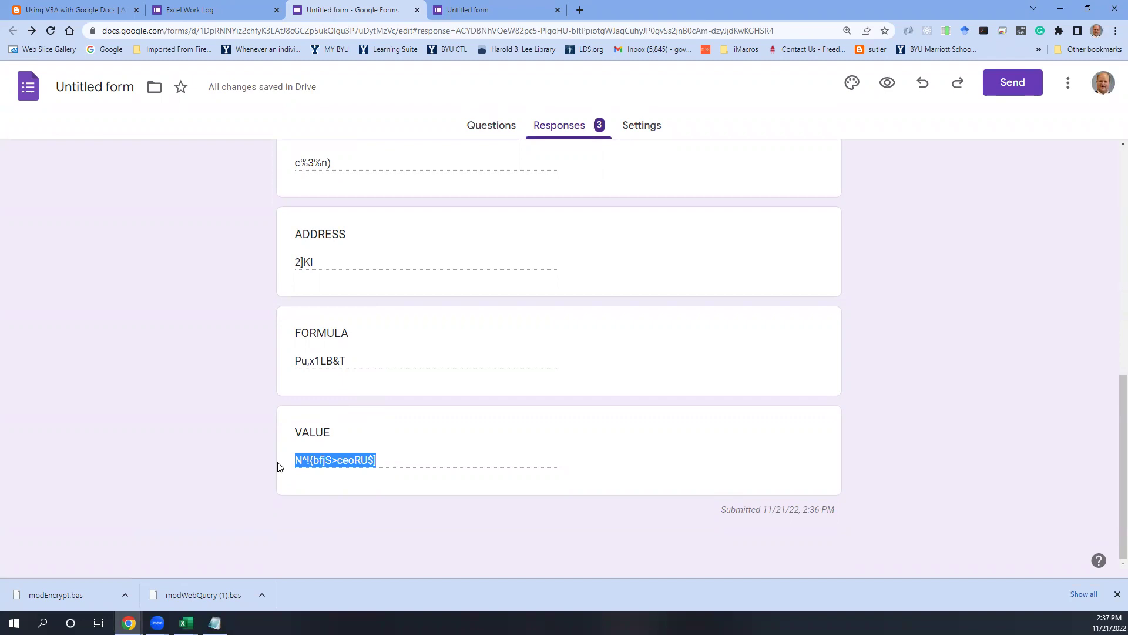
key(alt+Tab)
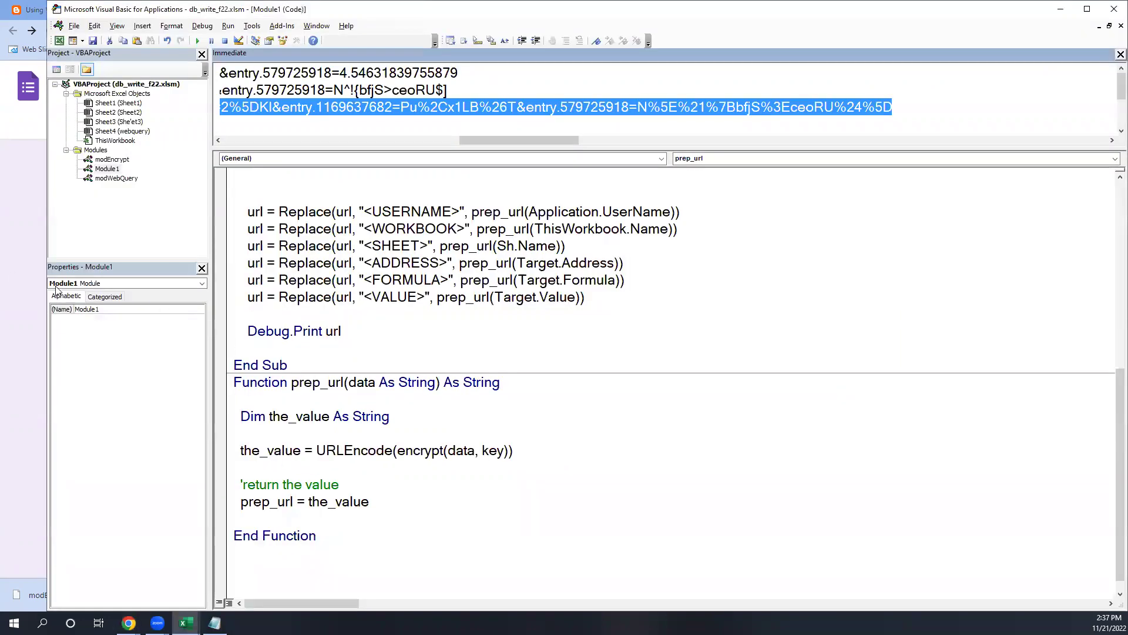
Copy the CreateWebQuery procedure name from modWebQuery and return to Module1
double_click(117, 179)
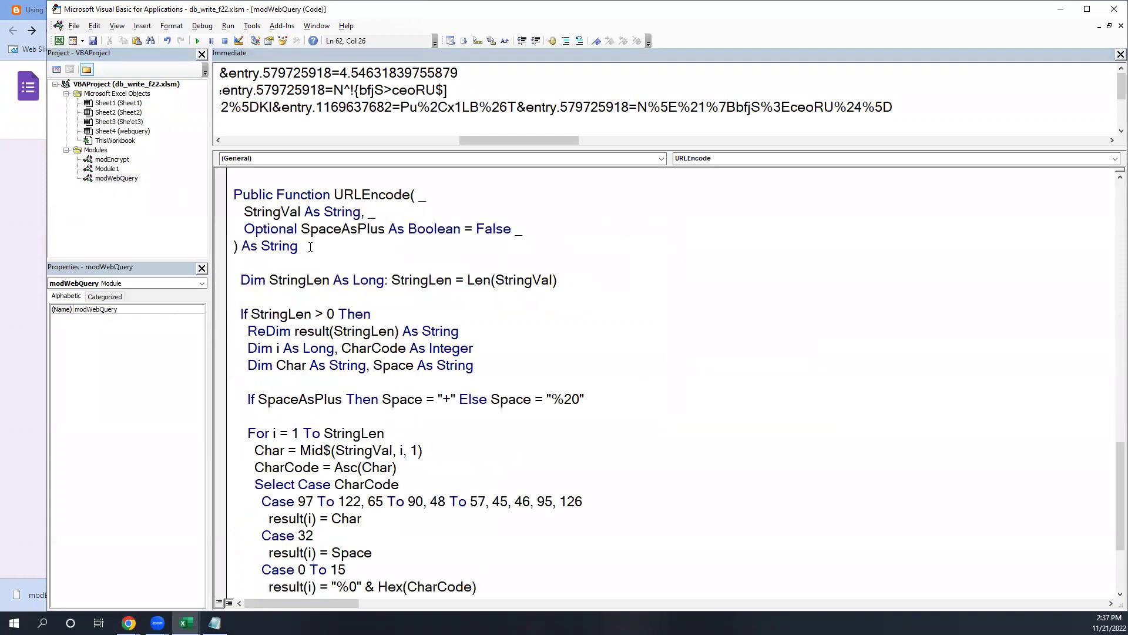
scroll(355, 205, up, 10)
scroll(355, 205, up, 10)
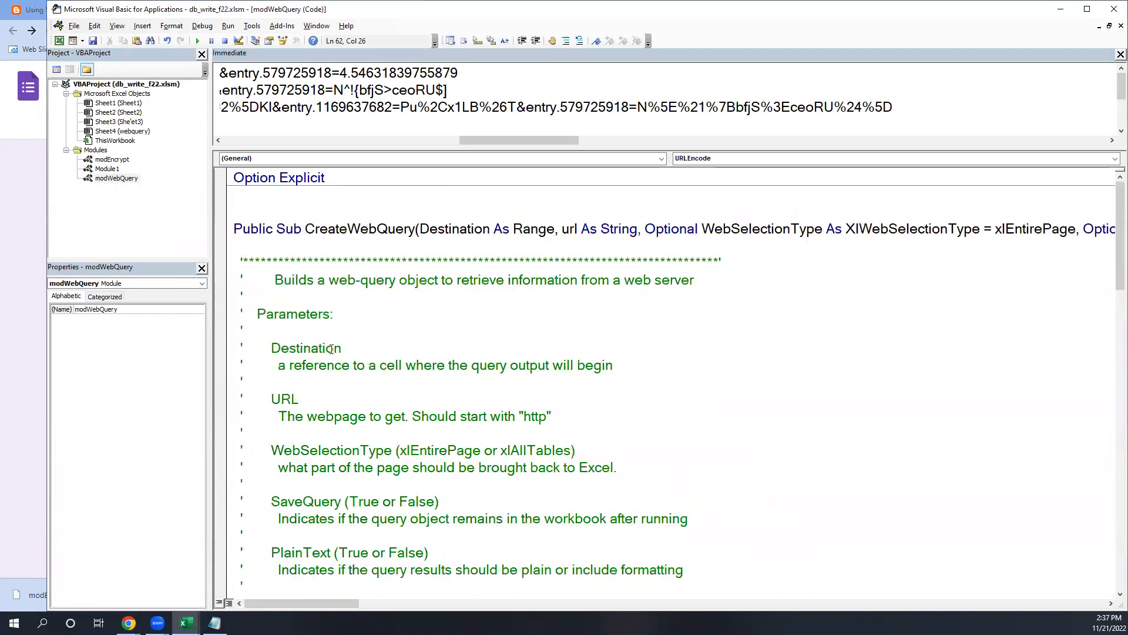
double_click(365, 231)
key(ctrl+c)
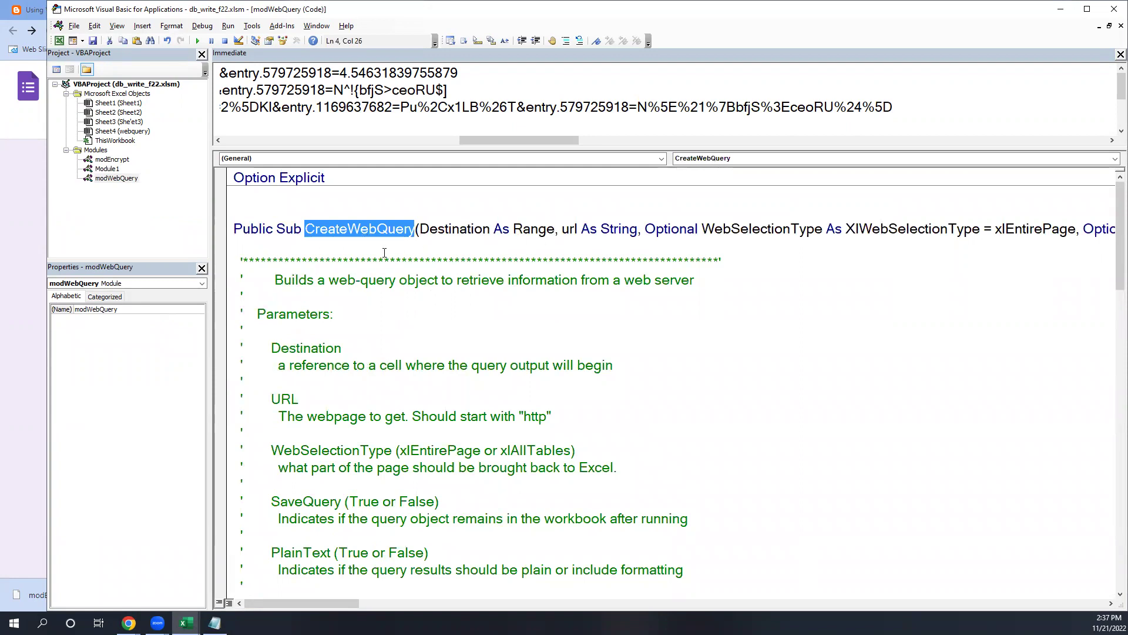
key(ctrl+Tab)
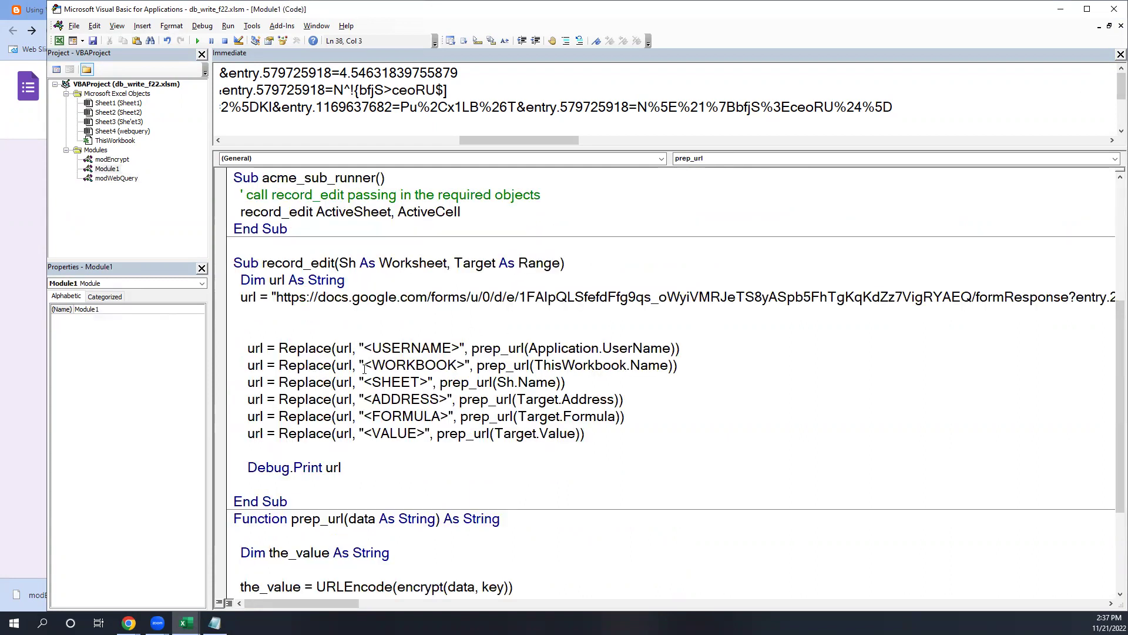
After Debug.Print url, start a CreateWebQuery call targeting worksheets("webquery") with a range argument
click(282, 492)
key(ctrl+v)
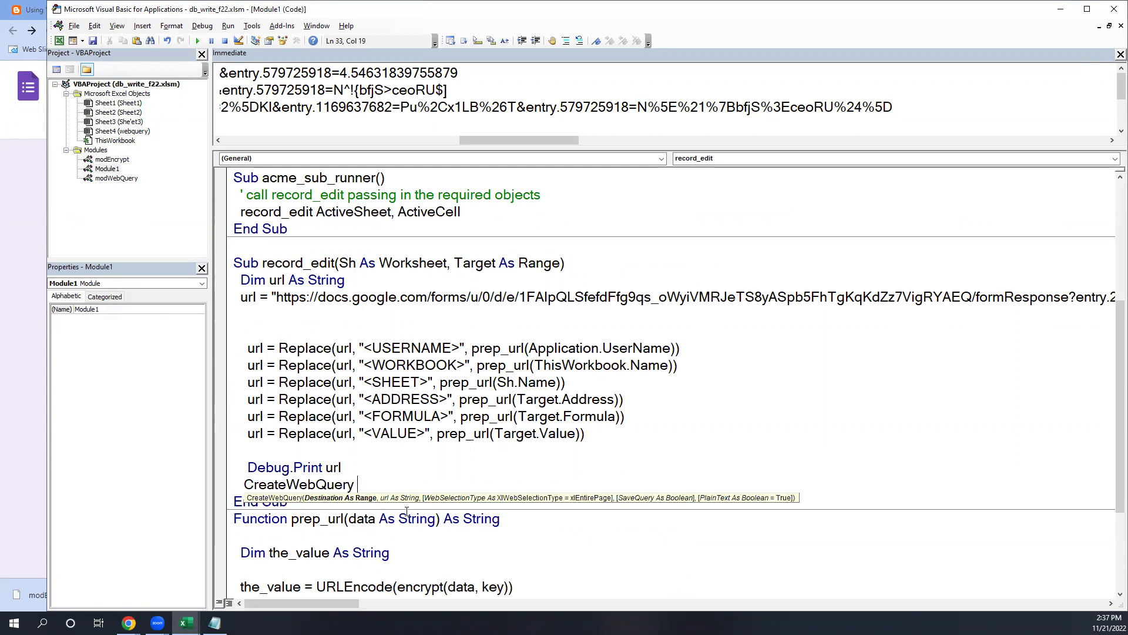
text(worksh)
text(eets("))
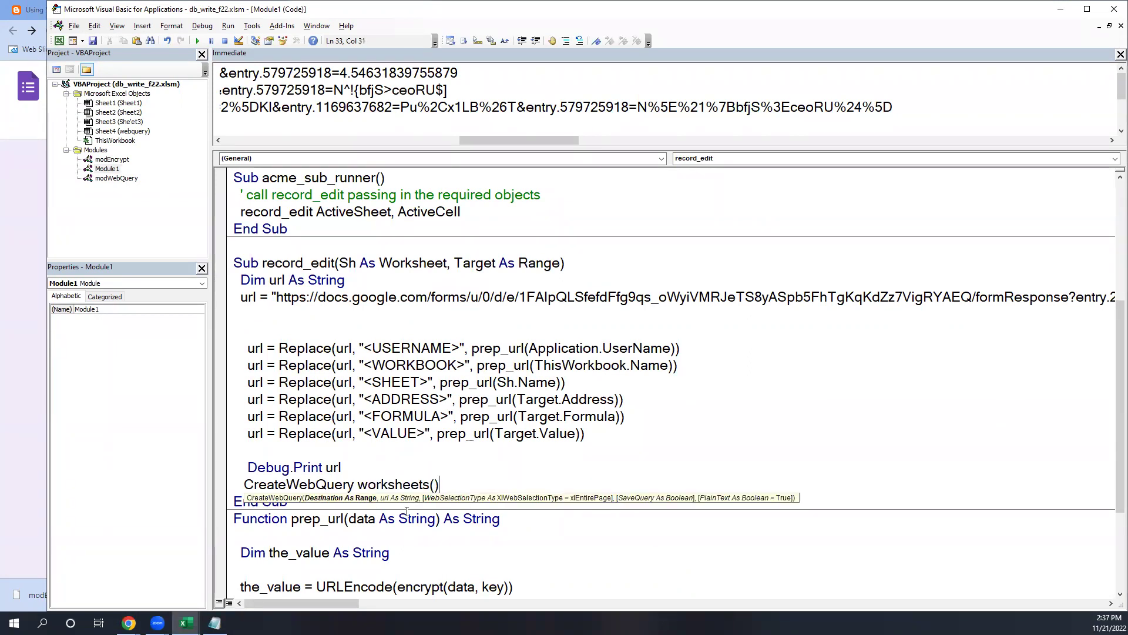
key(Left)
text("webquery")
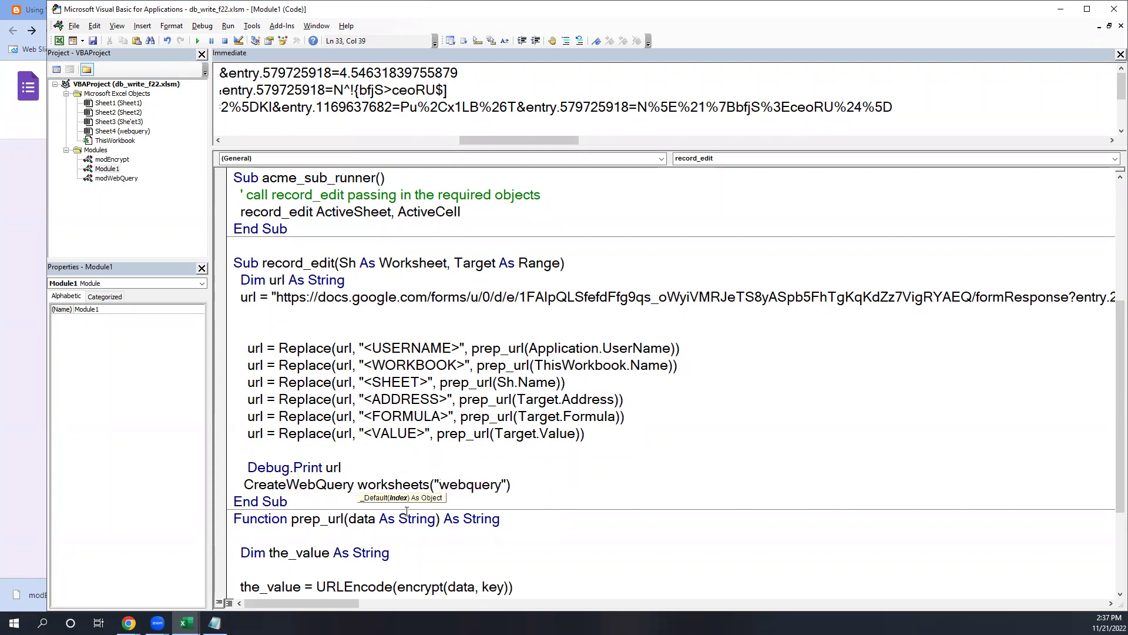
text(, )
text(range())
key(Left)
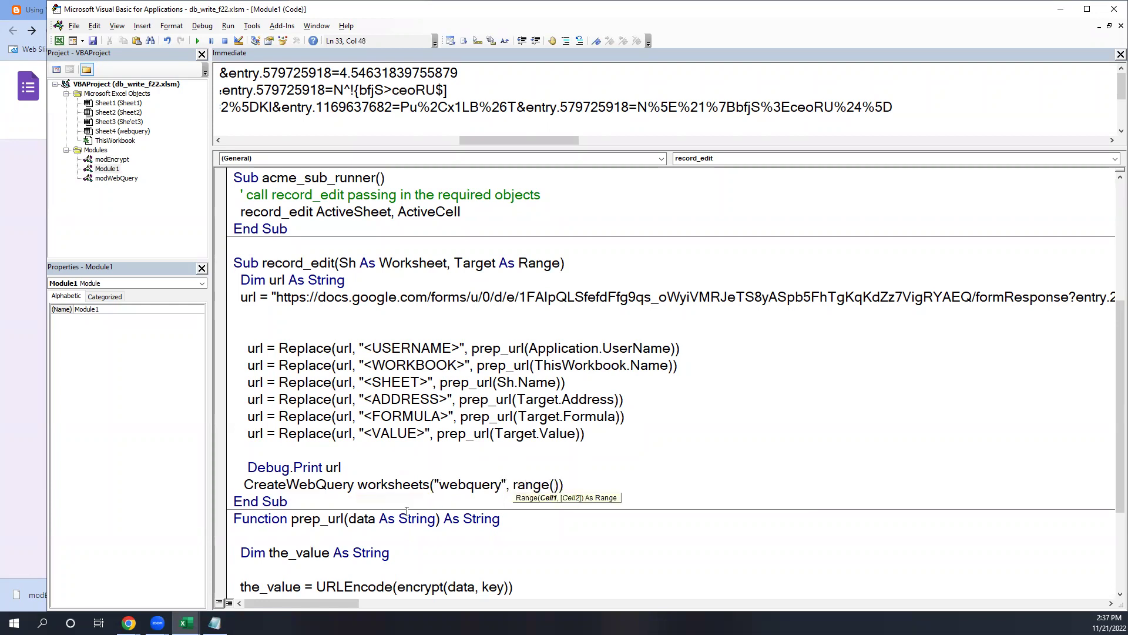
Correct the call to CreateWebQuery Worksheets("webquery").Range("a1"), url
key(Left)
key(Left)
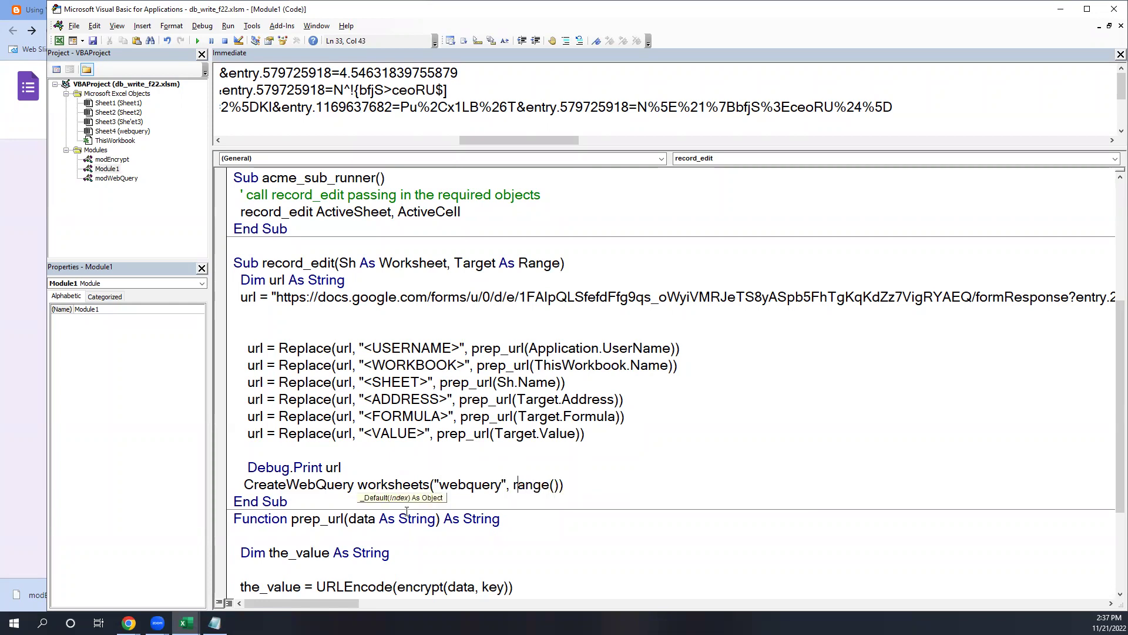
key(BackSpace)
key(BackSpace)
key(BackSpace)
key(Delete)
key(Delete)
key(Delete)
key(Delete)
key(Right)
key(Delete)
text(.range())
text(a)
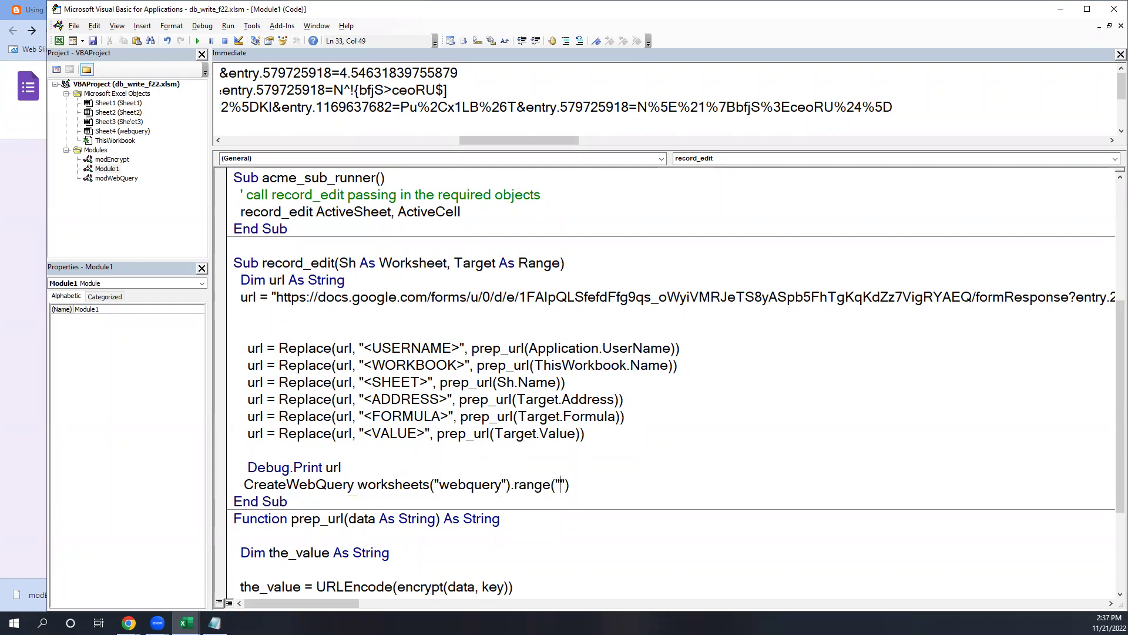
text(1"))
text(, url)
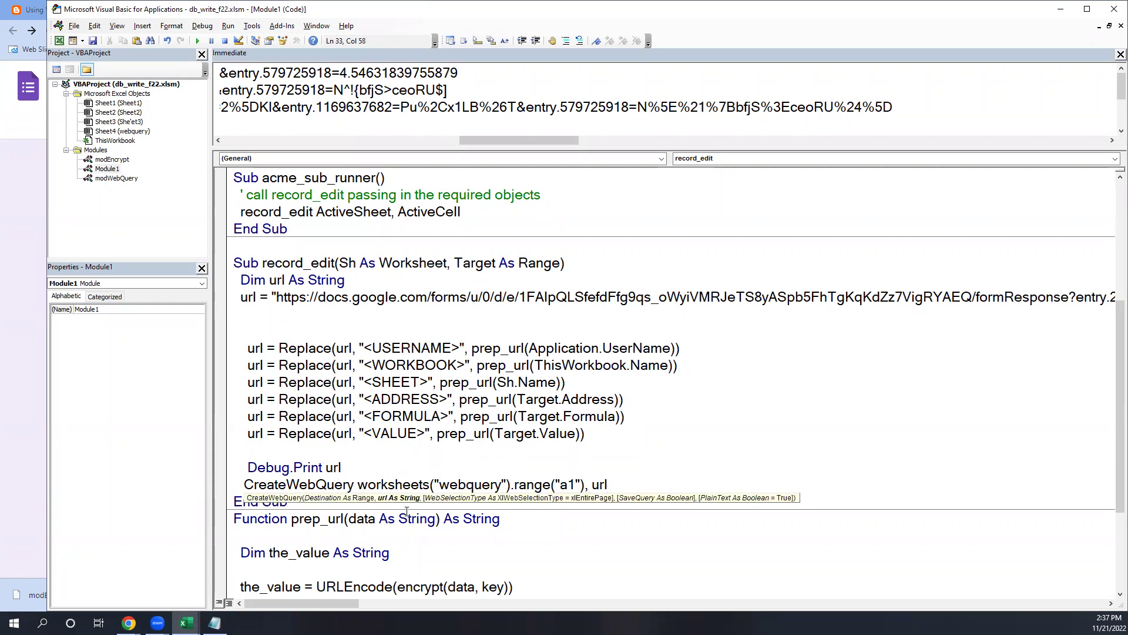
key(Up)
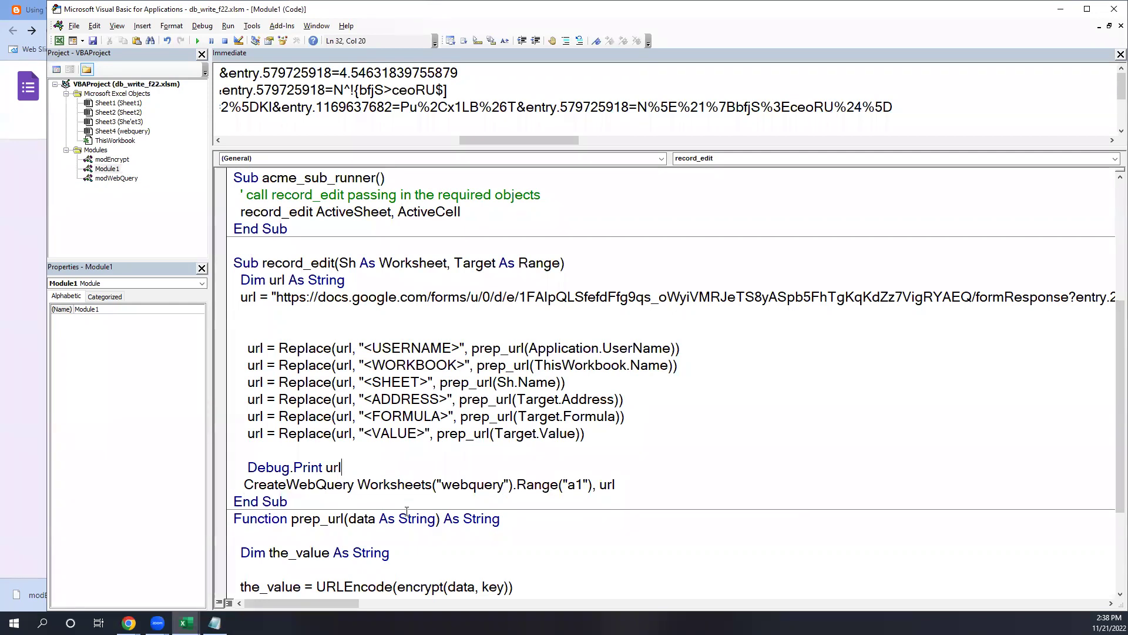
key(alt+Tab)
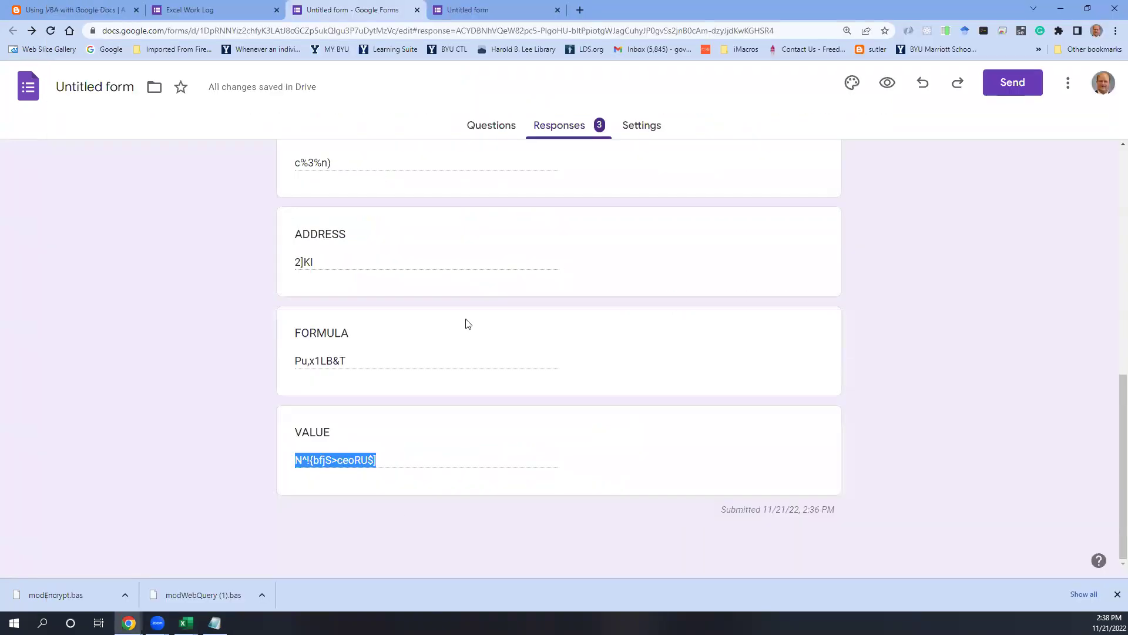
Check the response-recorded confirmation tab against the form's responses tab in Chrome
click(473, 9)
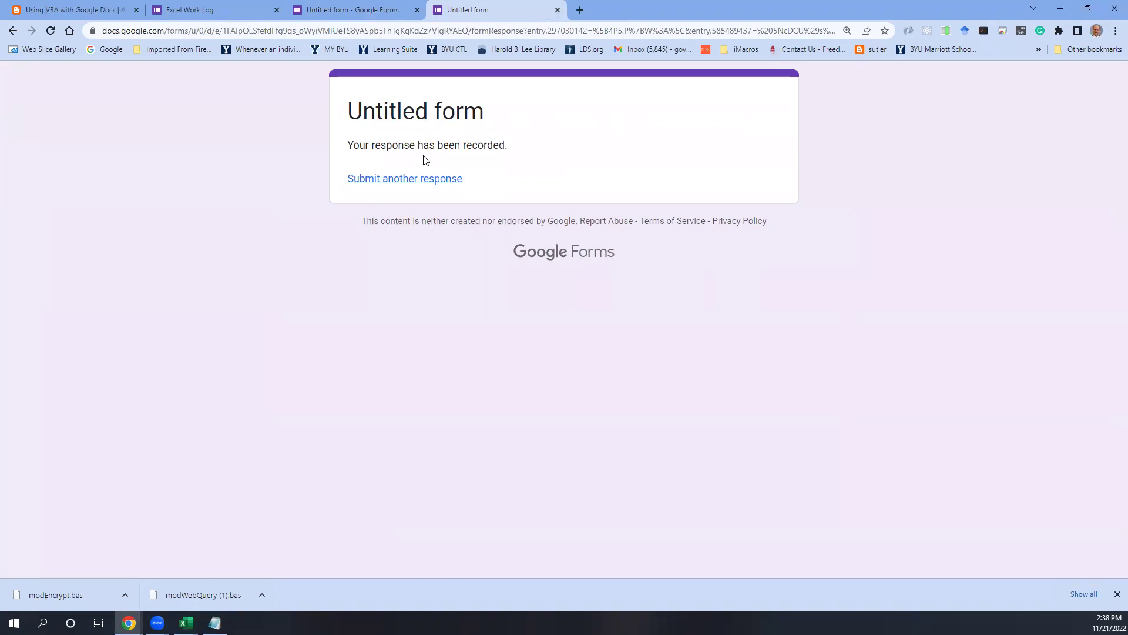
click(376, 10)
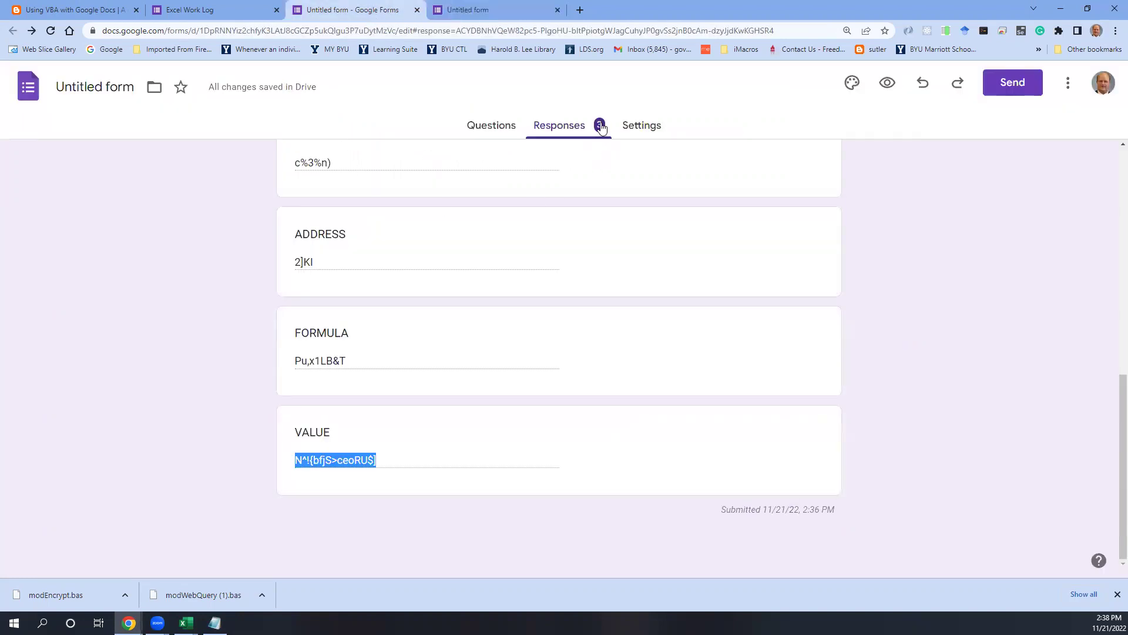
click(518, 11)
key(alt+Tab)
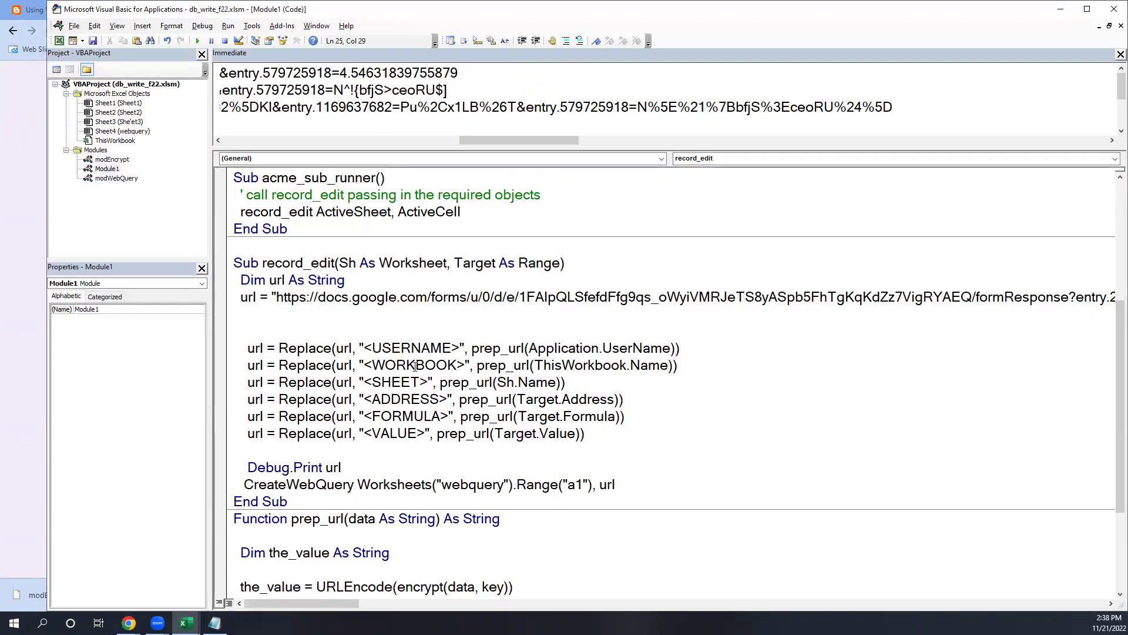
Run acme_sub_runner and inspect the imported confirmation text in webquery cells A1:A5
key(F5)
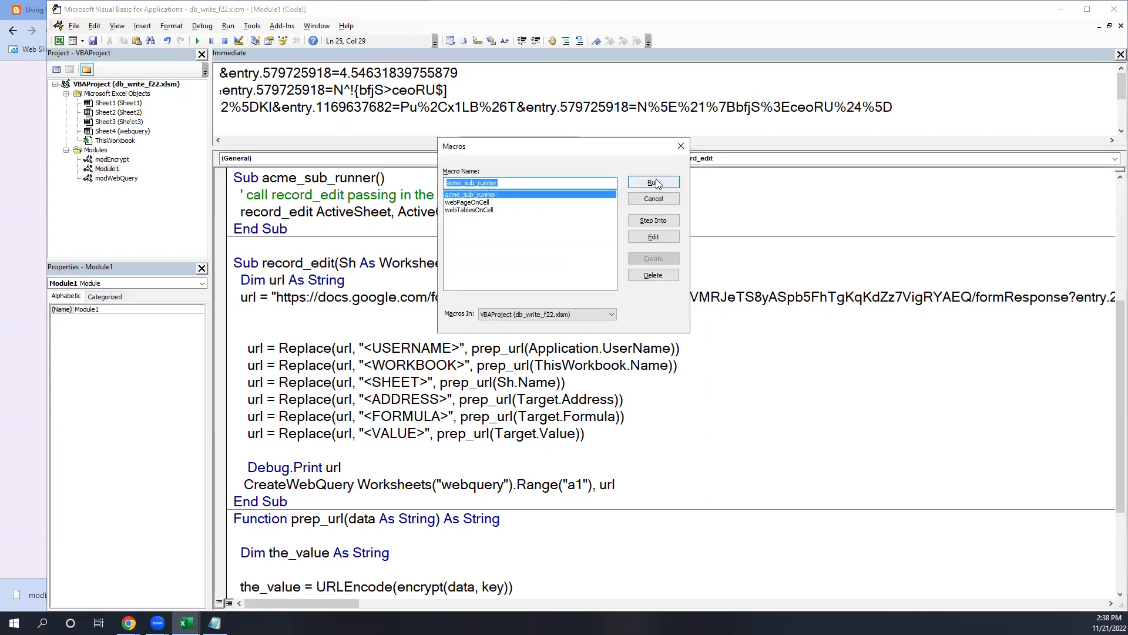
click(656, 181)
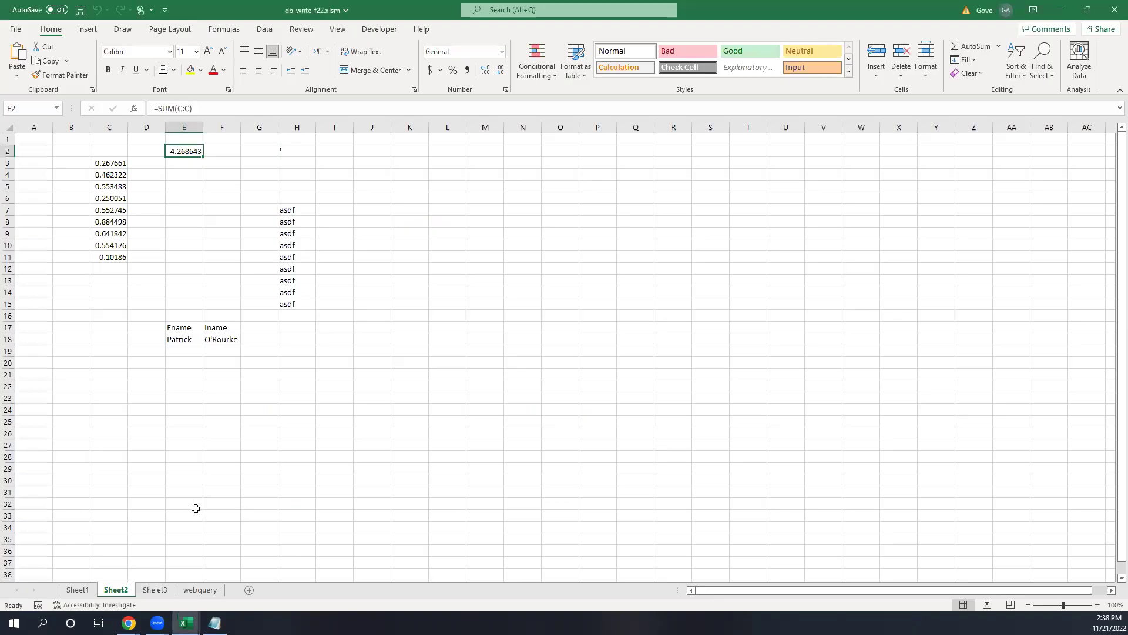
click(200, 590)
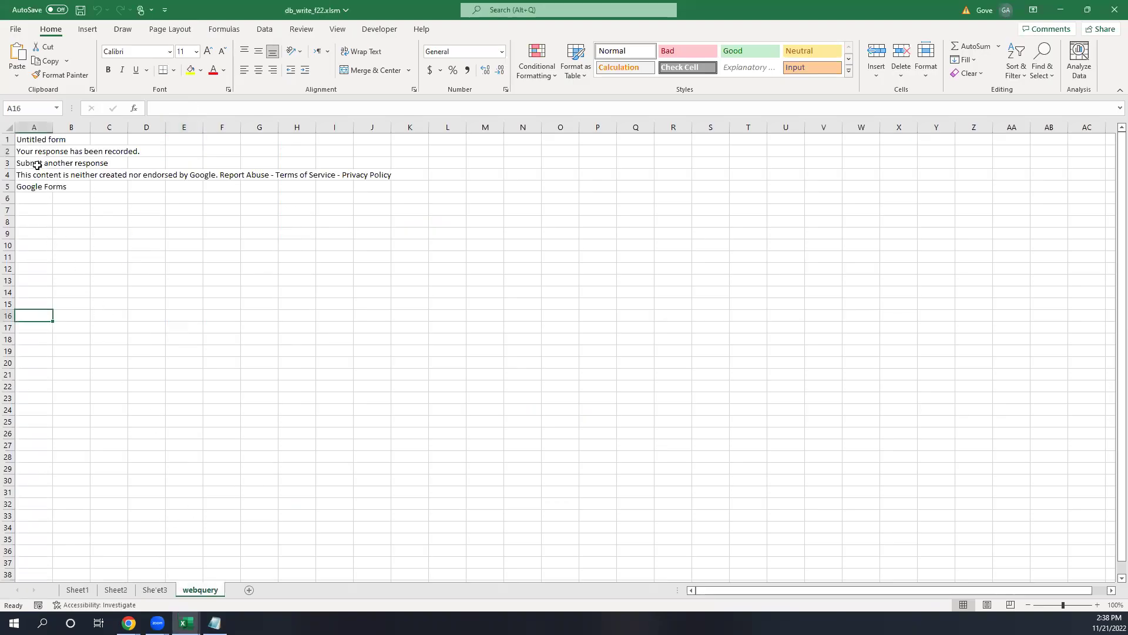
drag(32, 140, 34, 190)
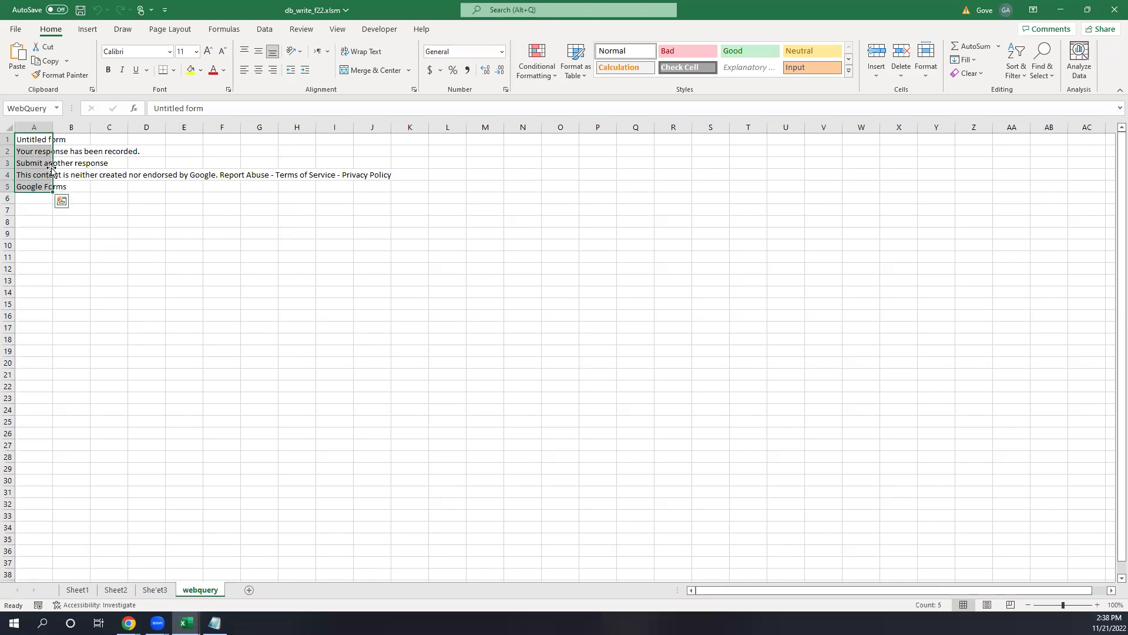
click(73, 142)
key(Down)
key(Down)
key(Down)
key(Down)
key(Down)
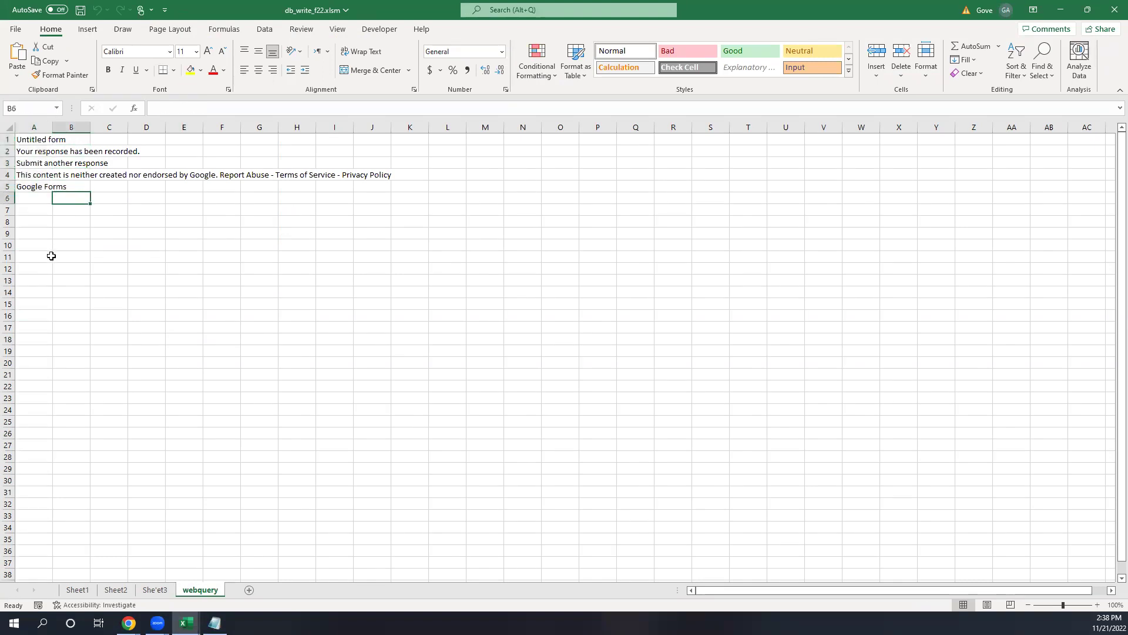
ctrl+scroll(50, 254, up, 5)
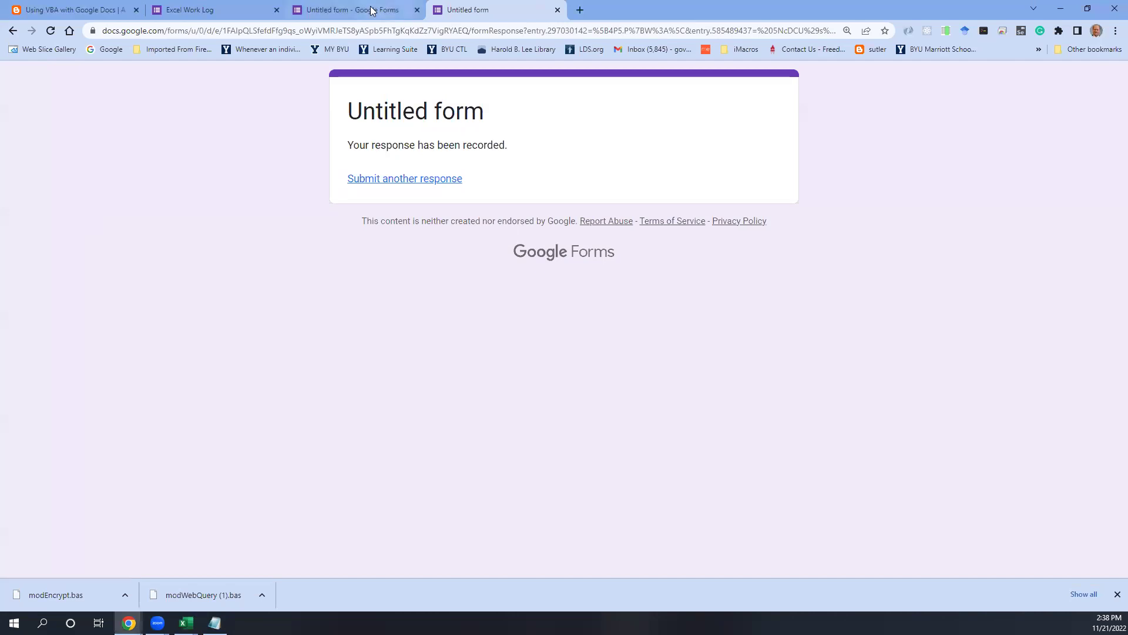
Glance at the browser responses and the VBA editor, then return to the workbook's Sheet2
click(372, 10)
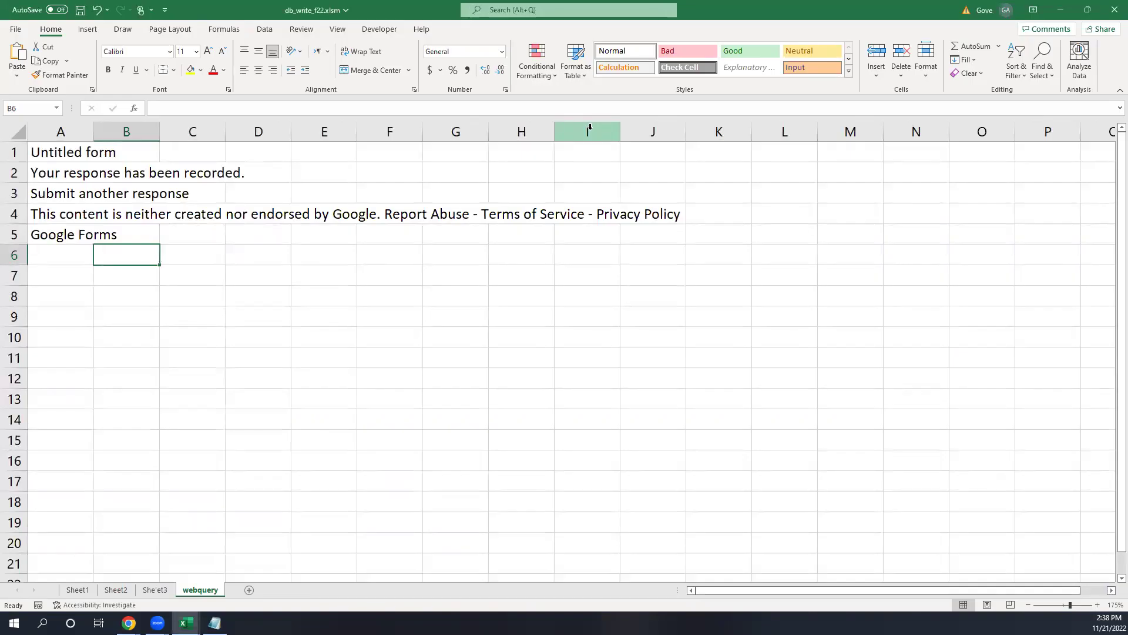
key(alt+F11)
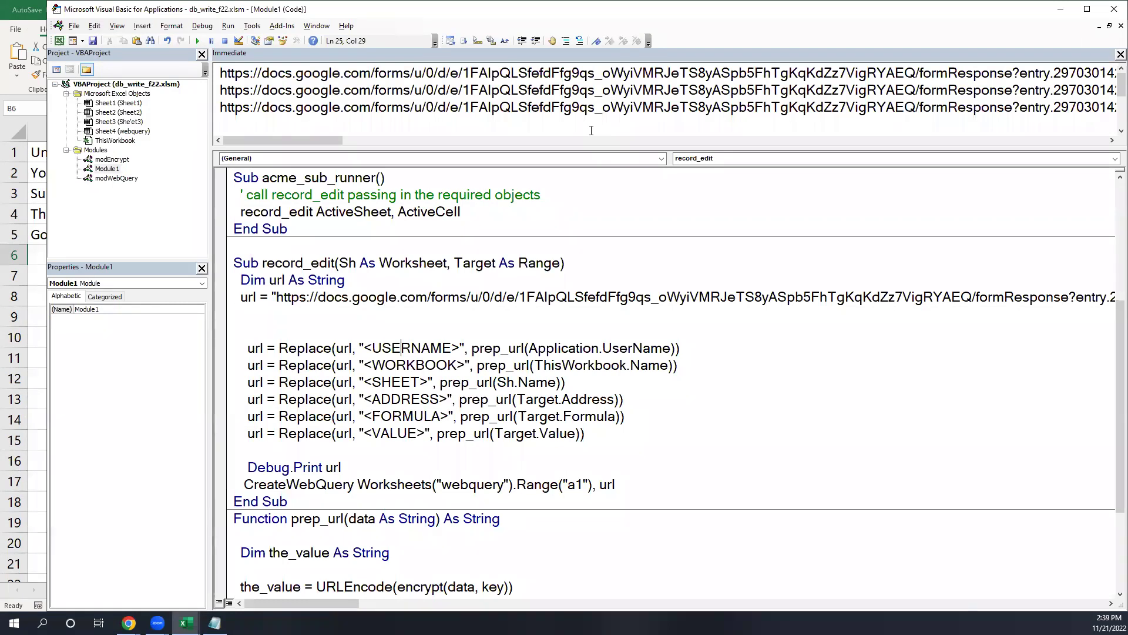
key(alt+F11)
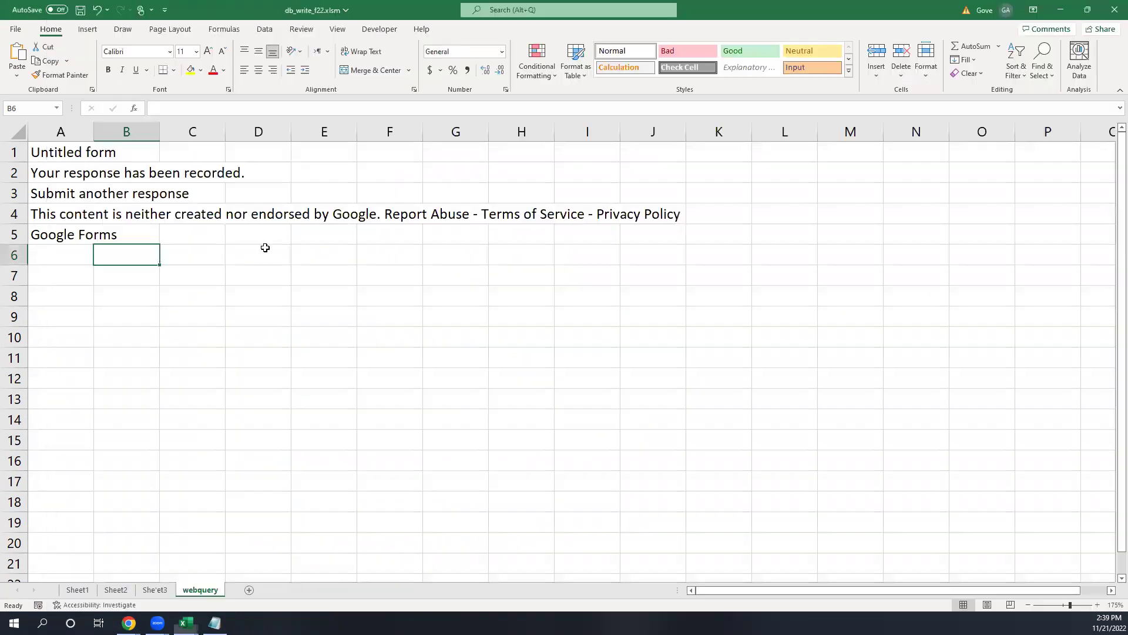
click(108, 590)
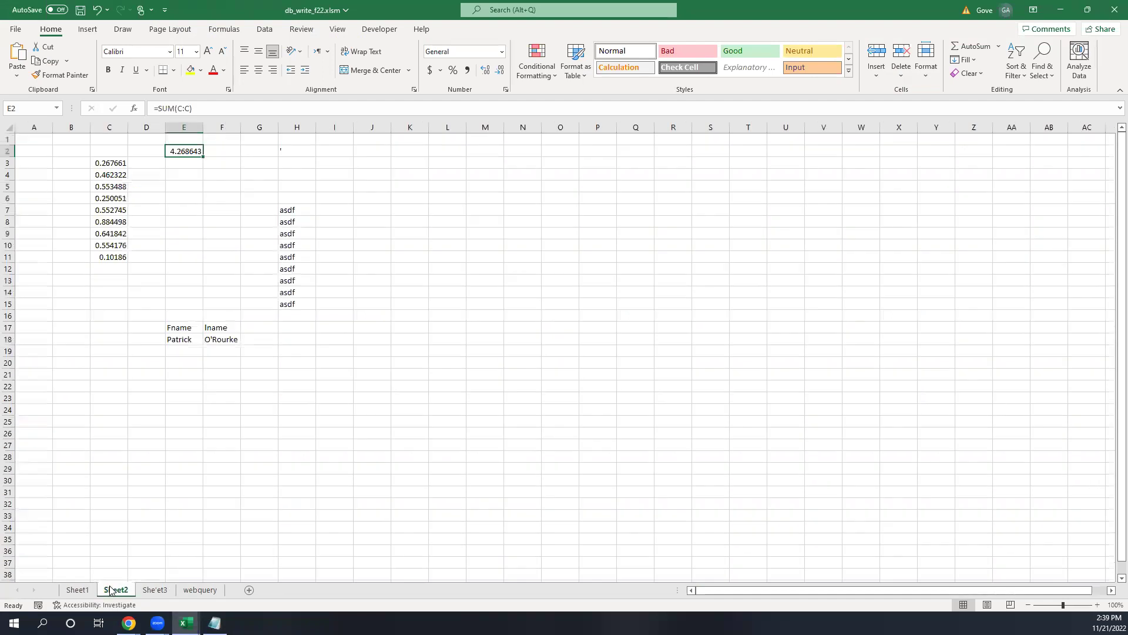
Append +1 to the SUM formula in Sheet2's E2 so it reads =SUM(C:C)+1
click(210, 109)
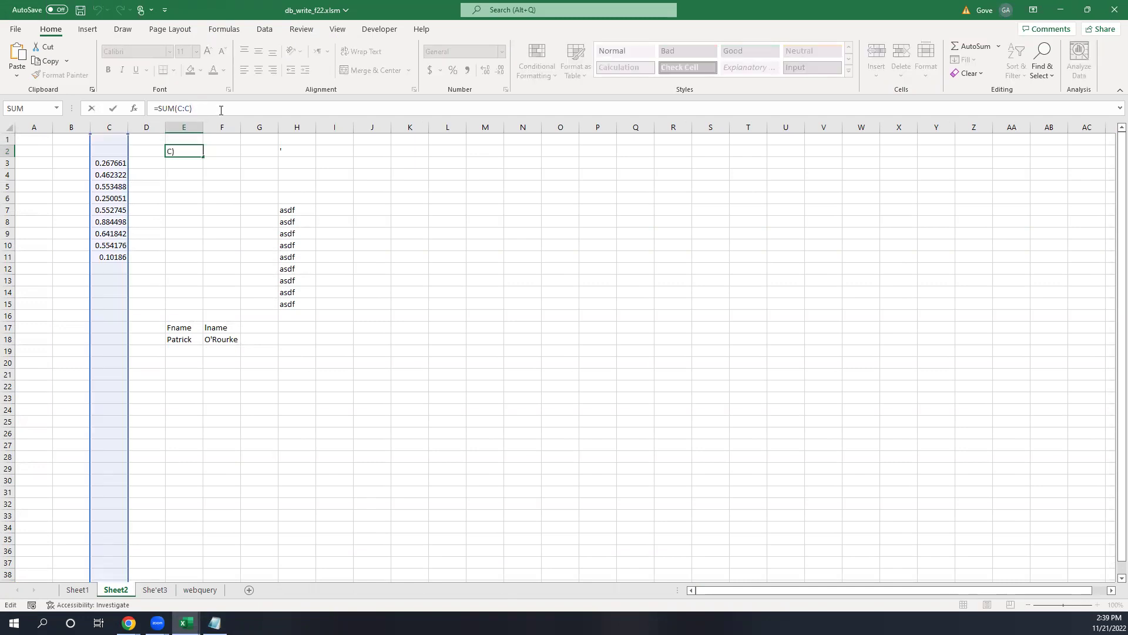
text(+1)
key(Return)
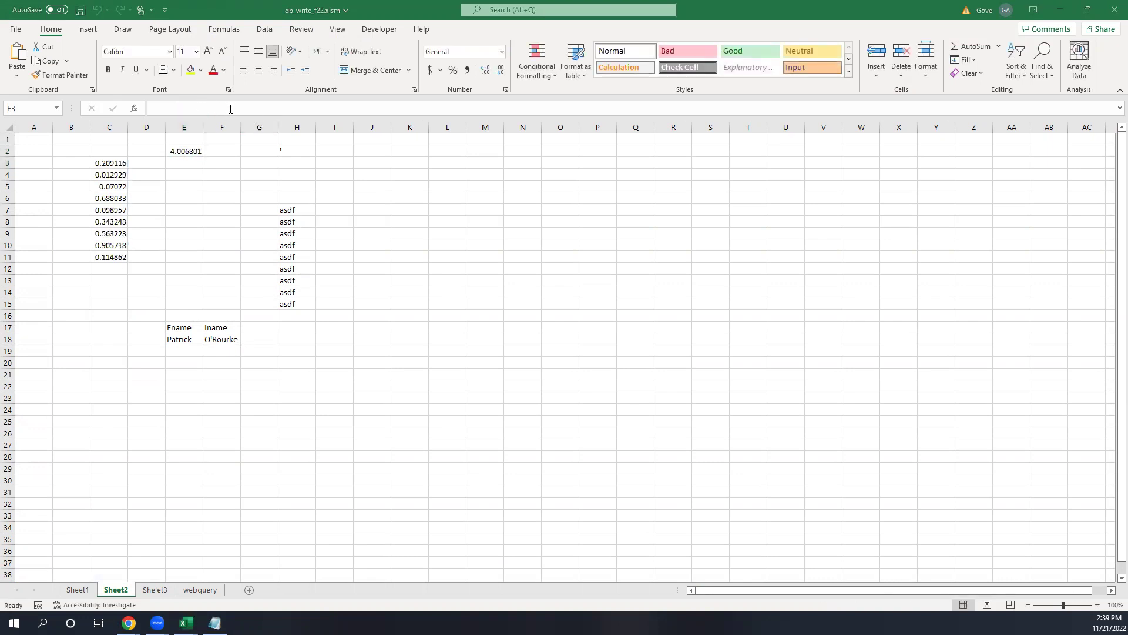
Step forward to the newest form response, 5 of 5, and review its answers
key(alt+Tab)
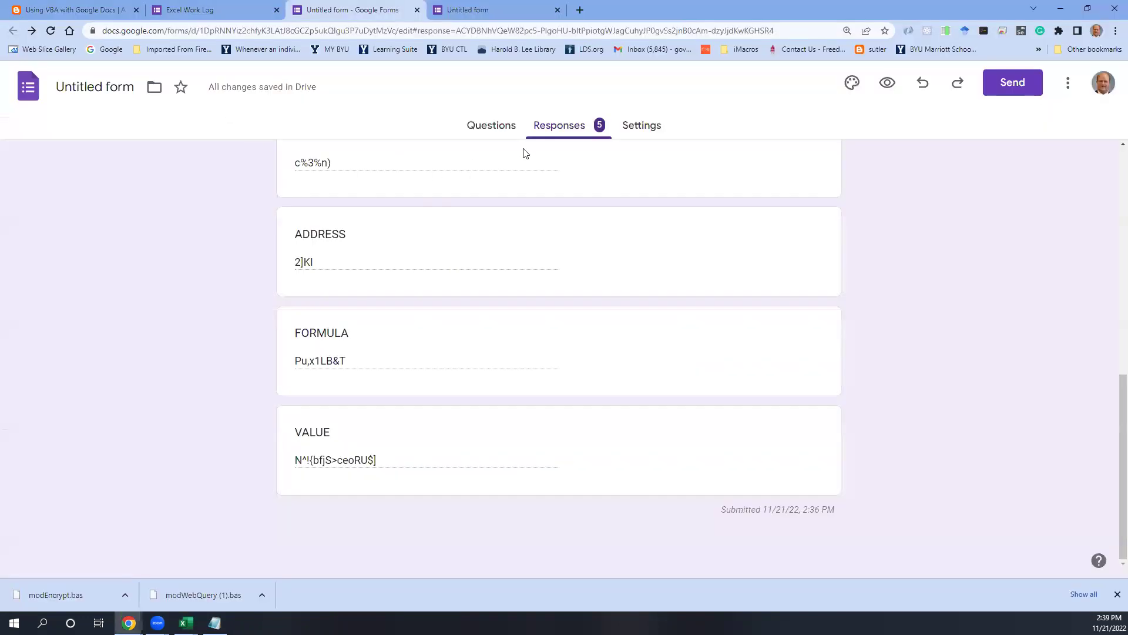
scroll(378, 322, up, 2)
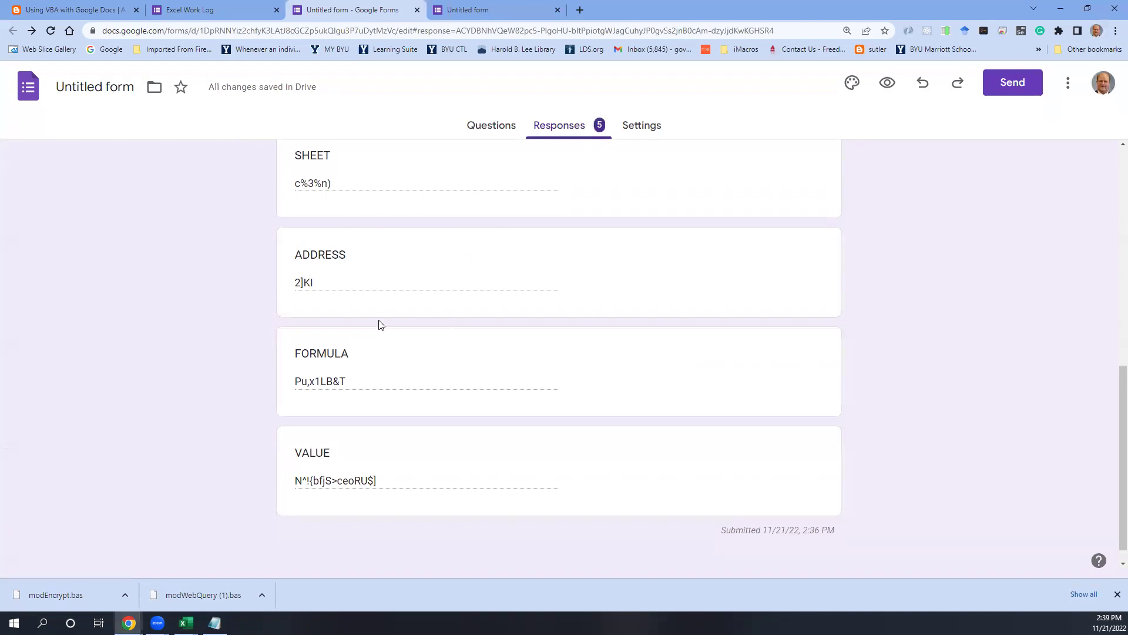
scroll(436, 295, up, 8)
click(415, 302)
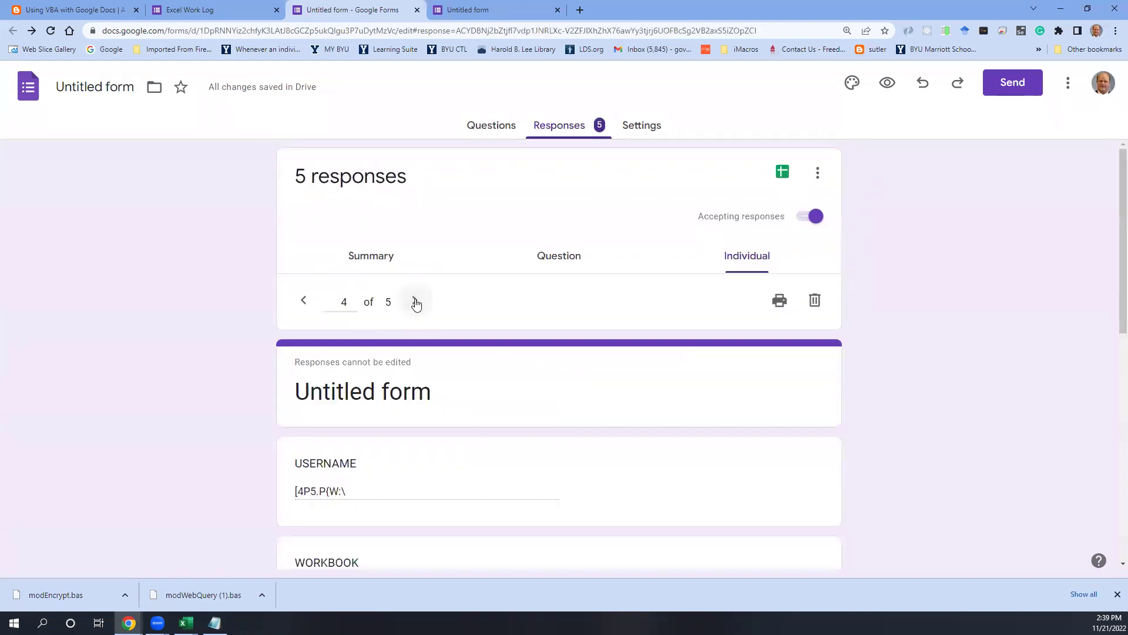
click(415, 302)
scroll(396, 353, down, 6)
scroll(398, 352, down, 3)
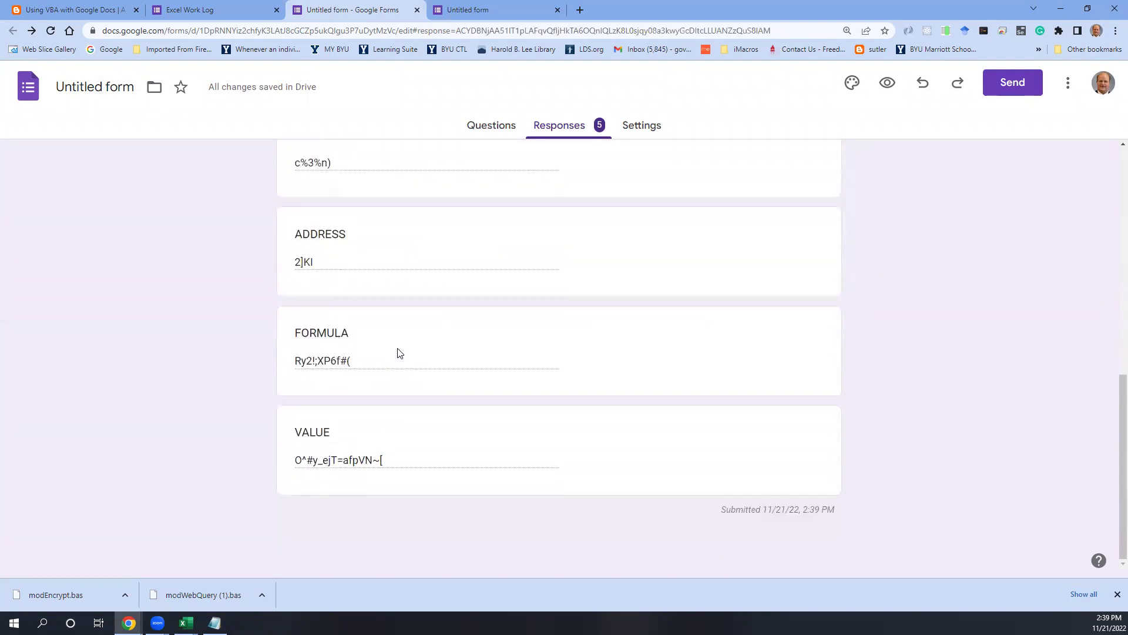
scroll(398, 353, up, 5)
scroll(398, 352, up, 2)
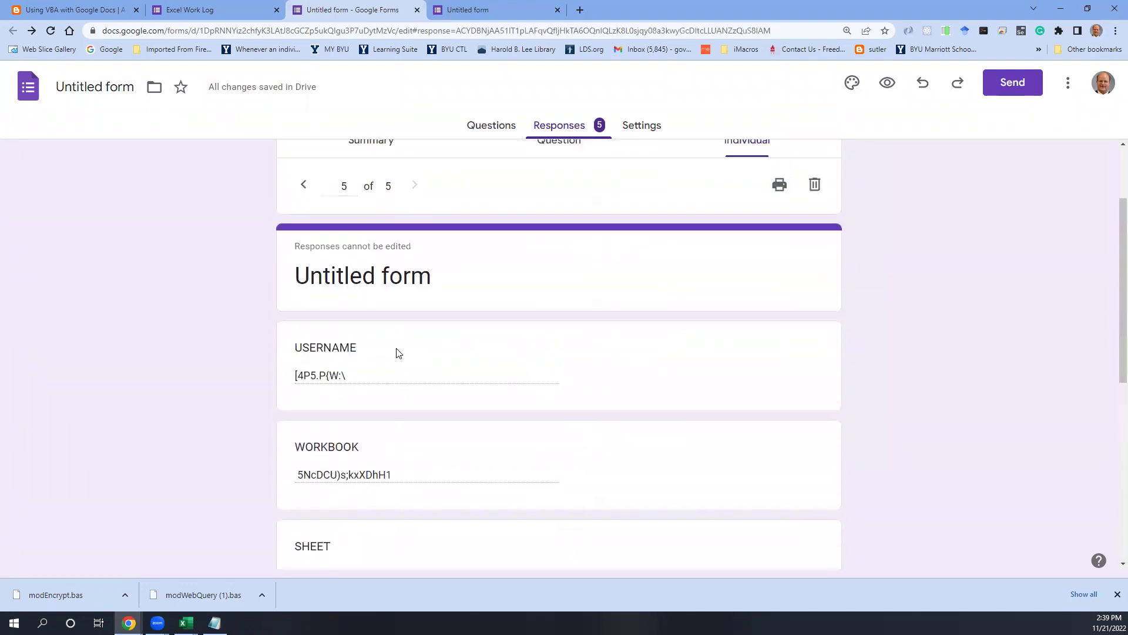
key(alt+Tab)
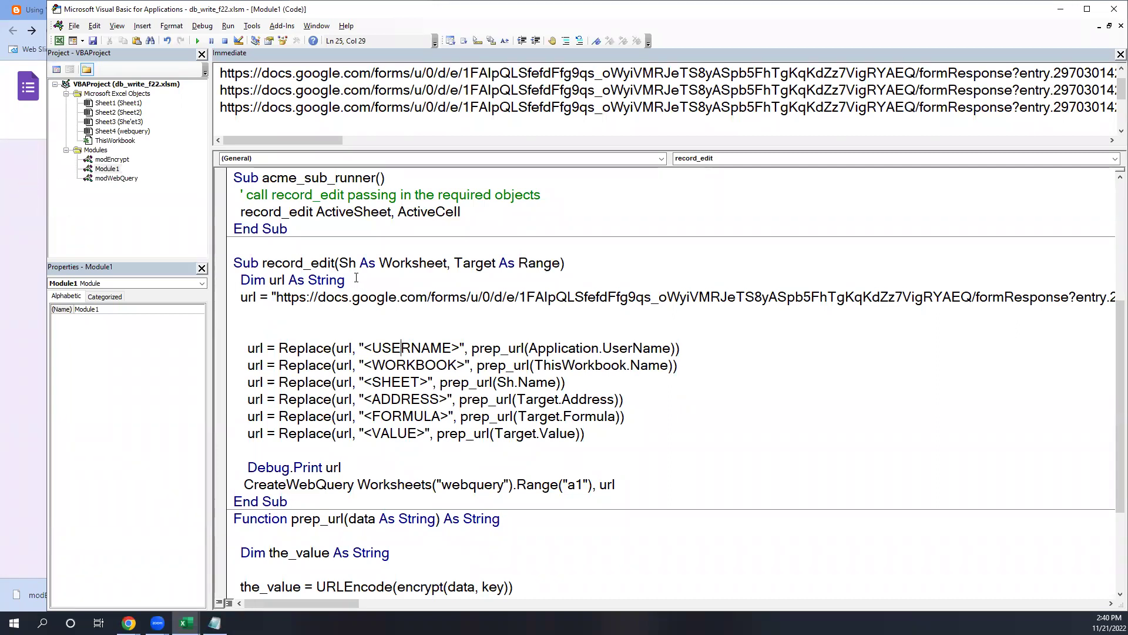
Add an empty Sub get_data() procedure between acme_sub_runner and record_edit in Module1
scroll(342, 300, down, 3)
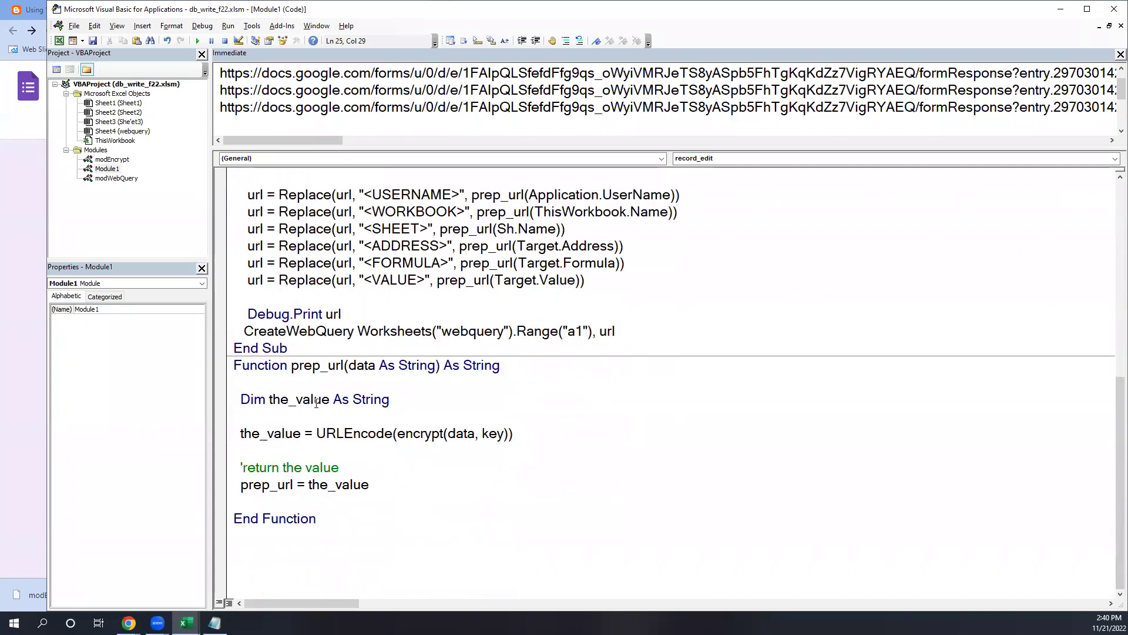
scroll(326, 341, up, 3)
scroll(281, 312, up, 1)
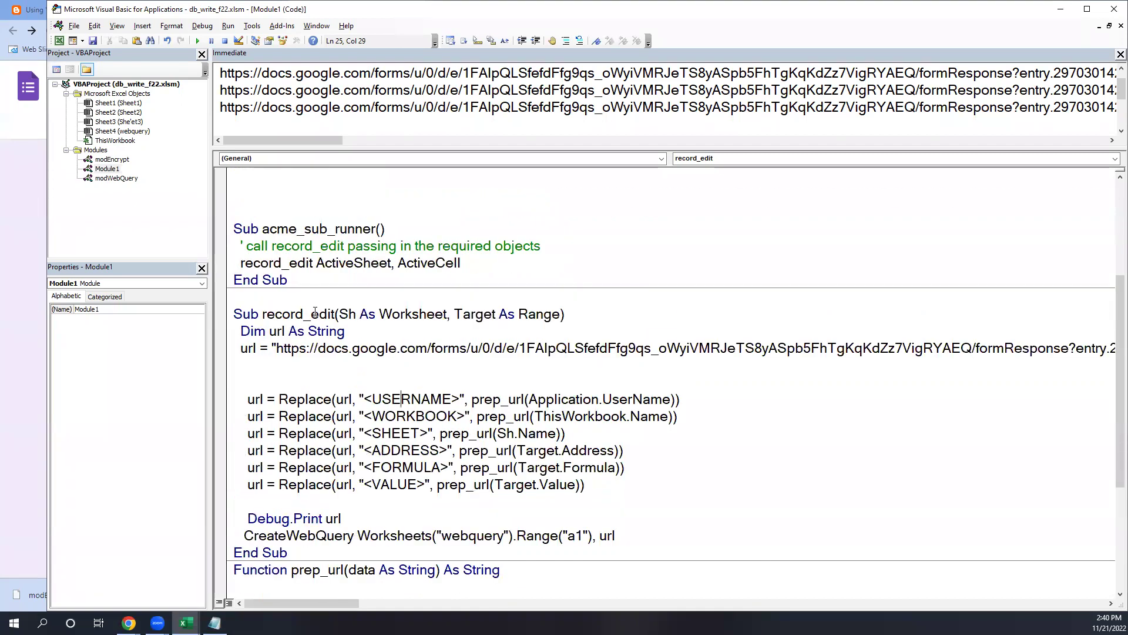
scroll(285, 335, up, 1)
click(275, 346)
key(Return)
key(Return)
key(Return)
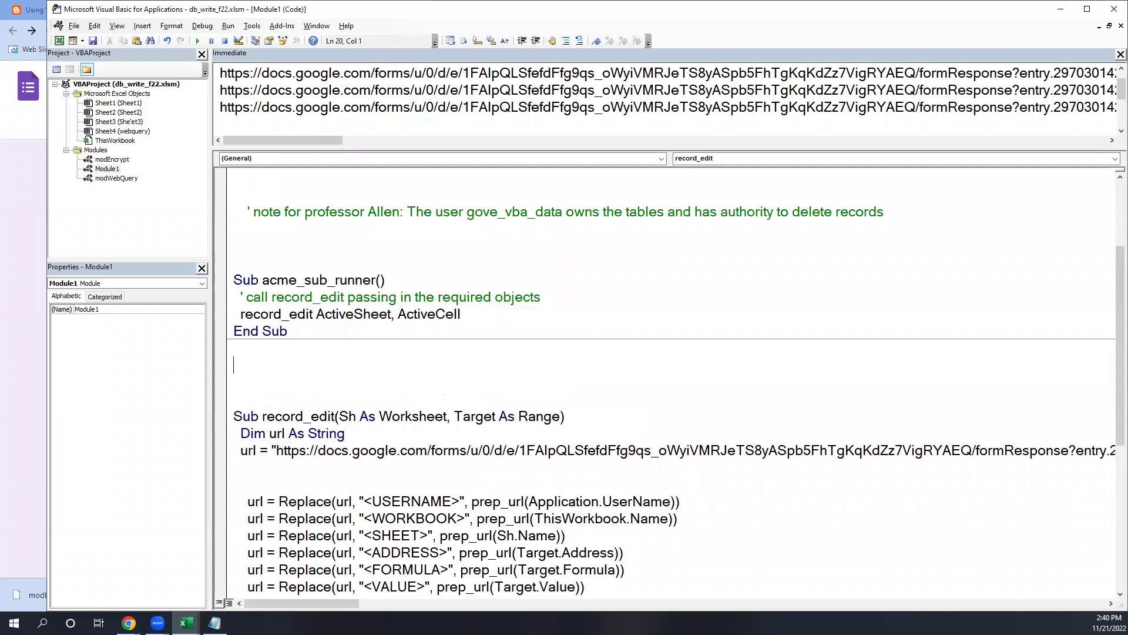
text(sub get_data)
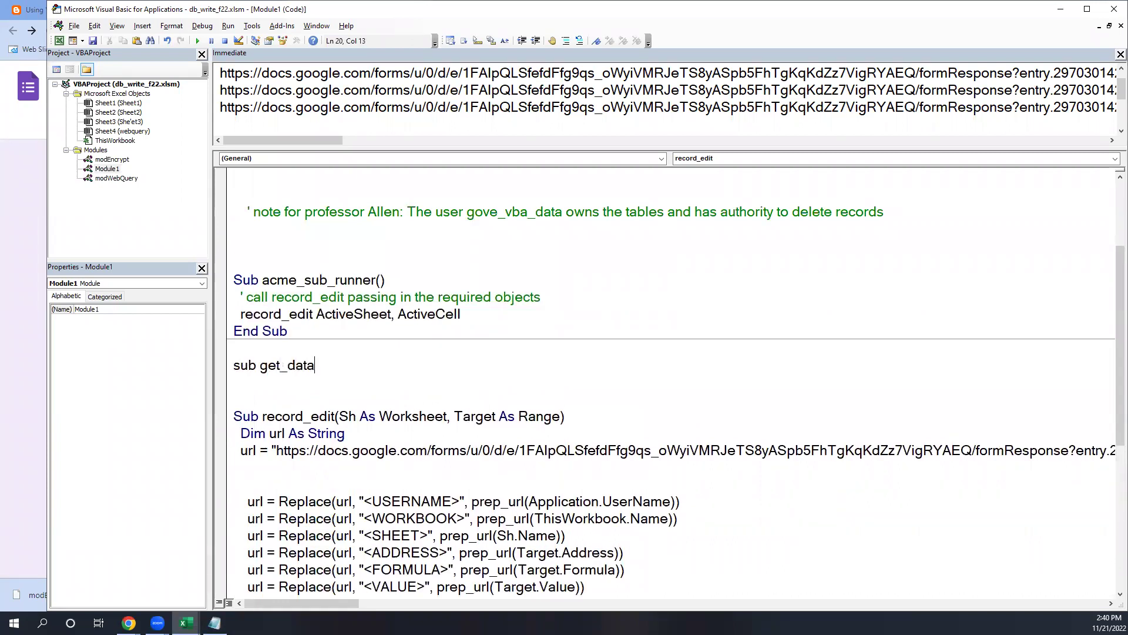
key(Return)
key(Return)
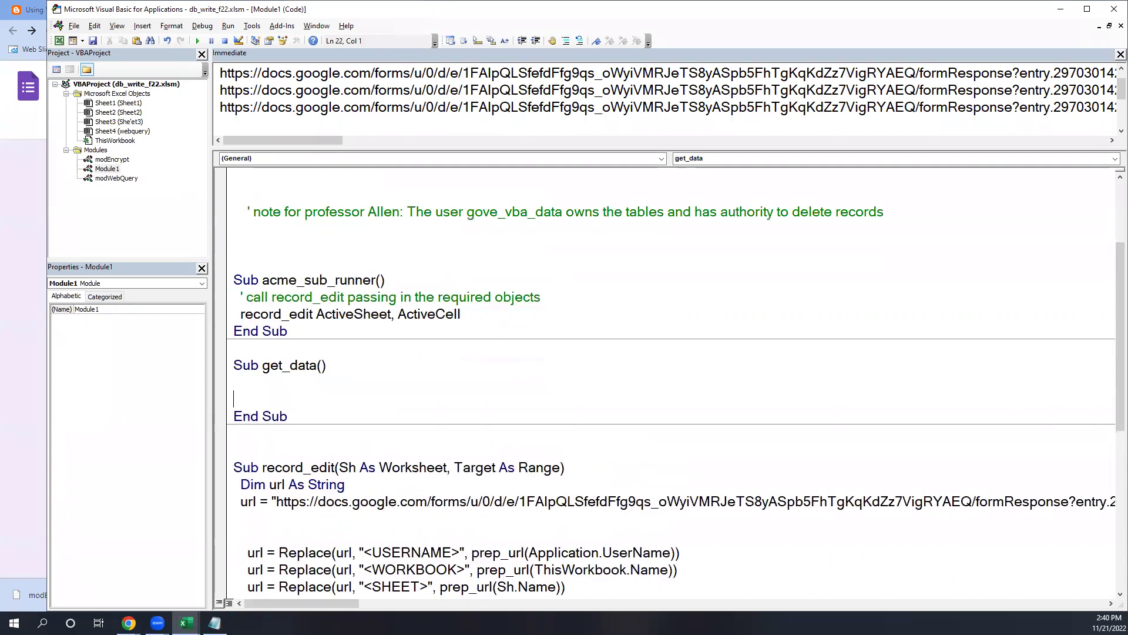
click(234, 450)
click(24, 220)
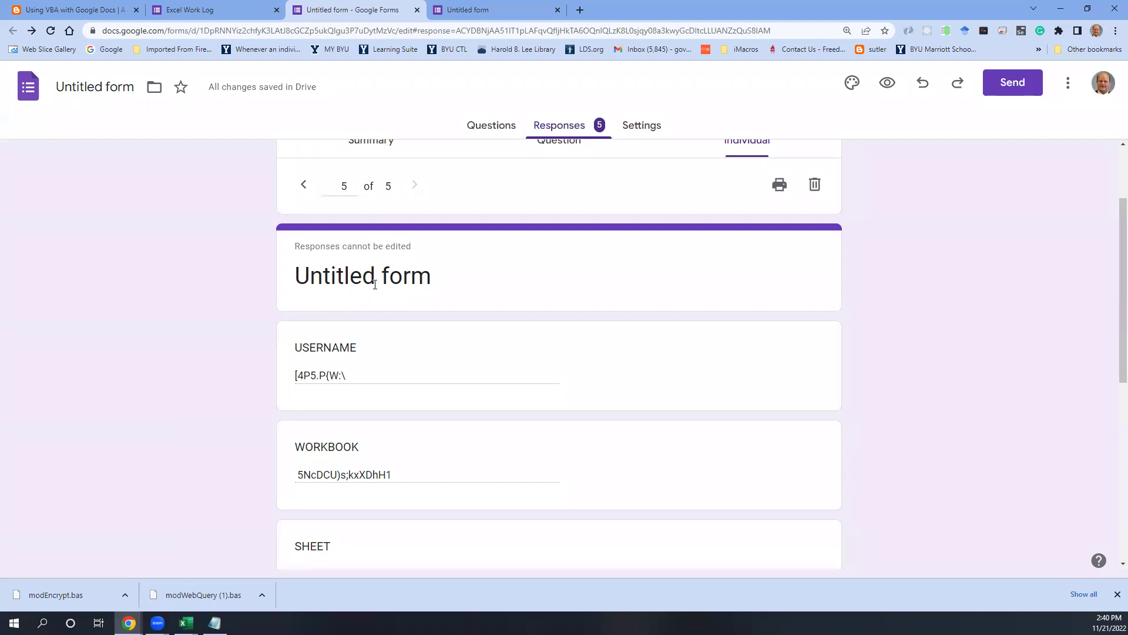
scroll(376, 379, up, 2)
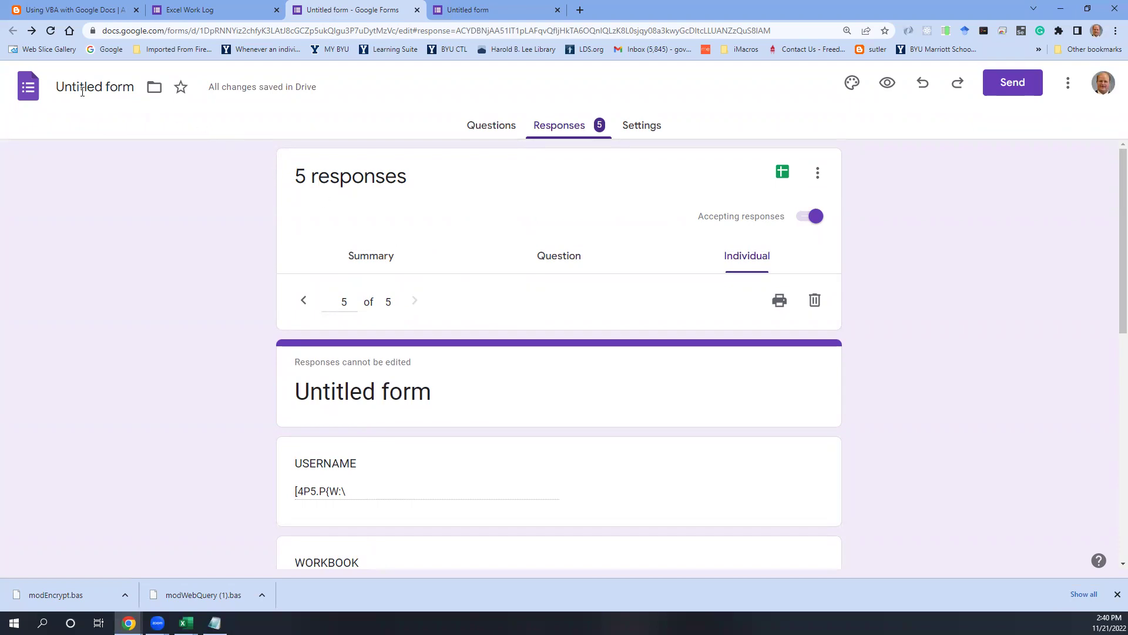
click(29, 87)
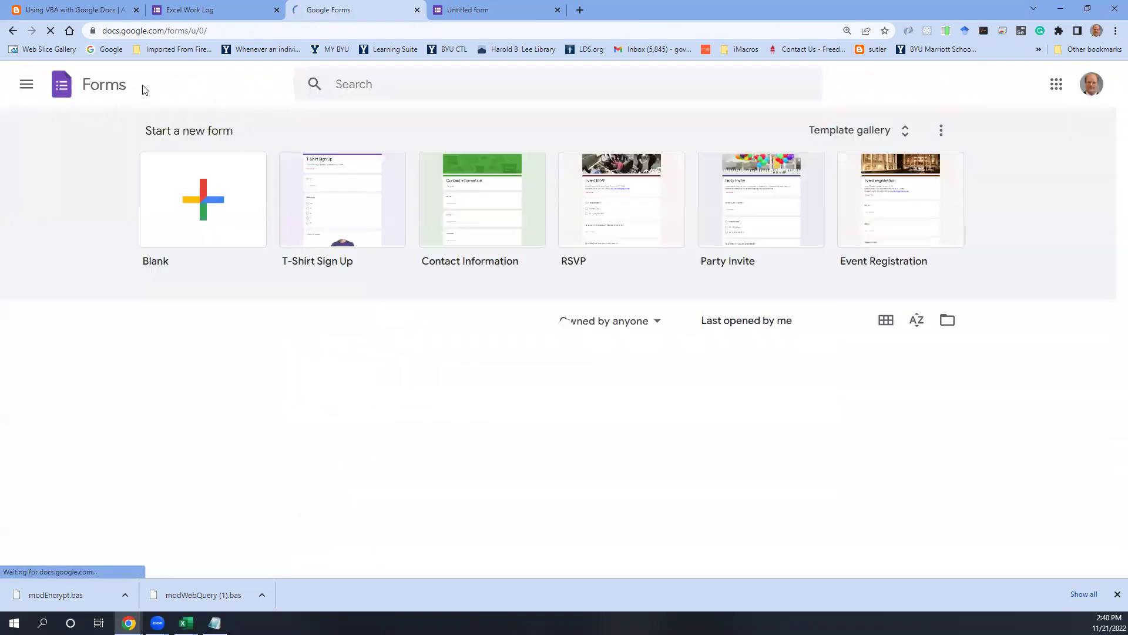
click(13, 31)
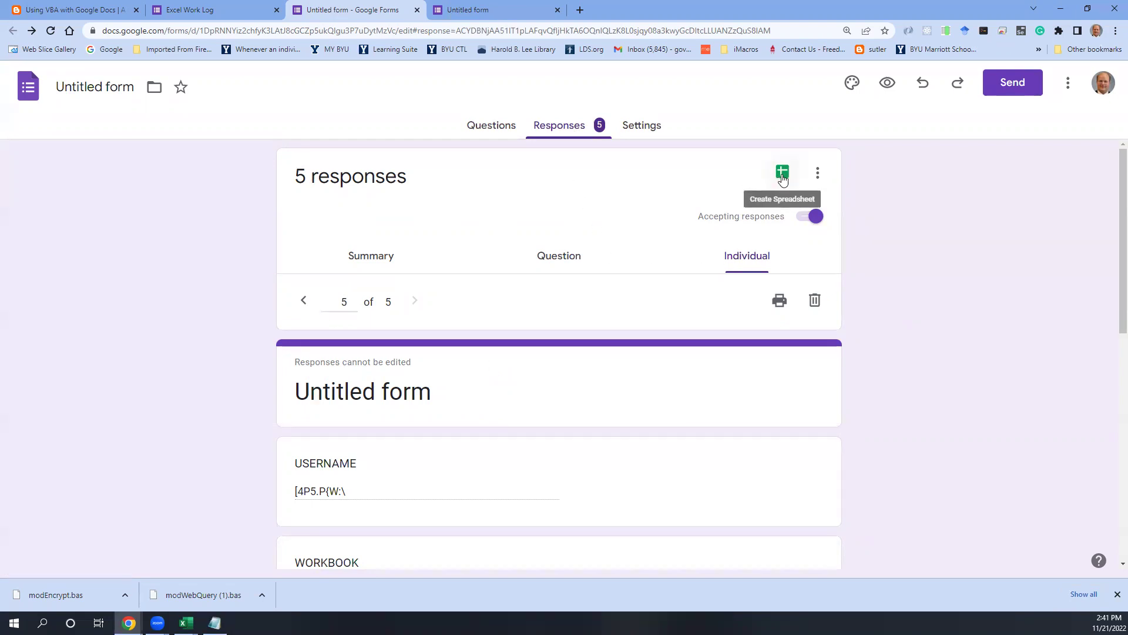
Rename the form to excel_work_log and send its responses to a newly created spreadsheet
click(781, 174)
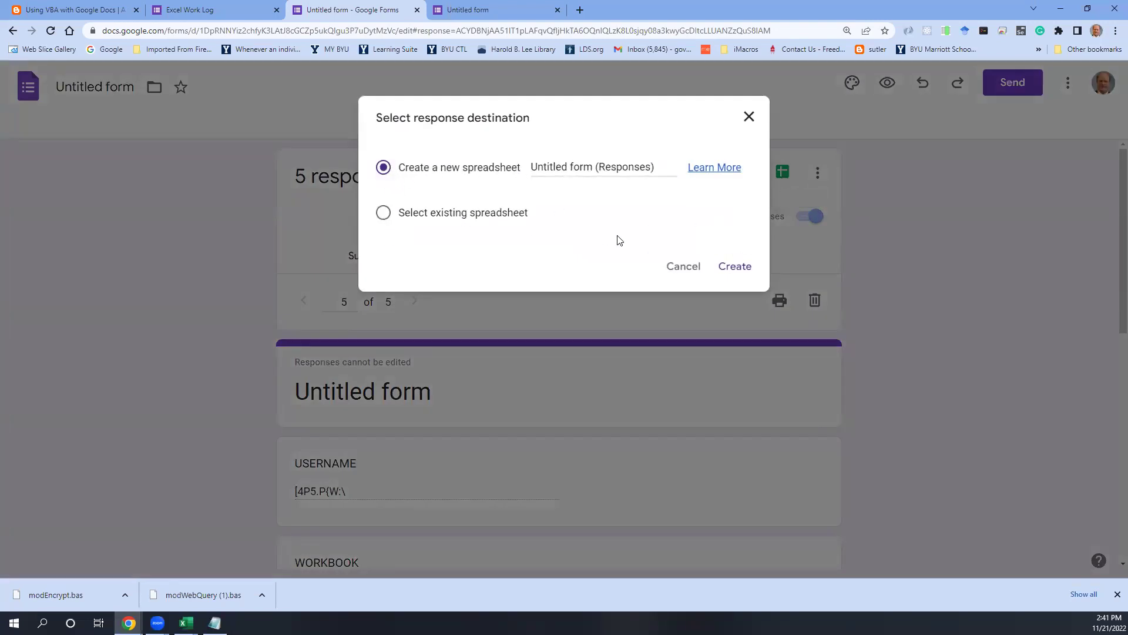
click(685, 268)
click(103, 87)
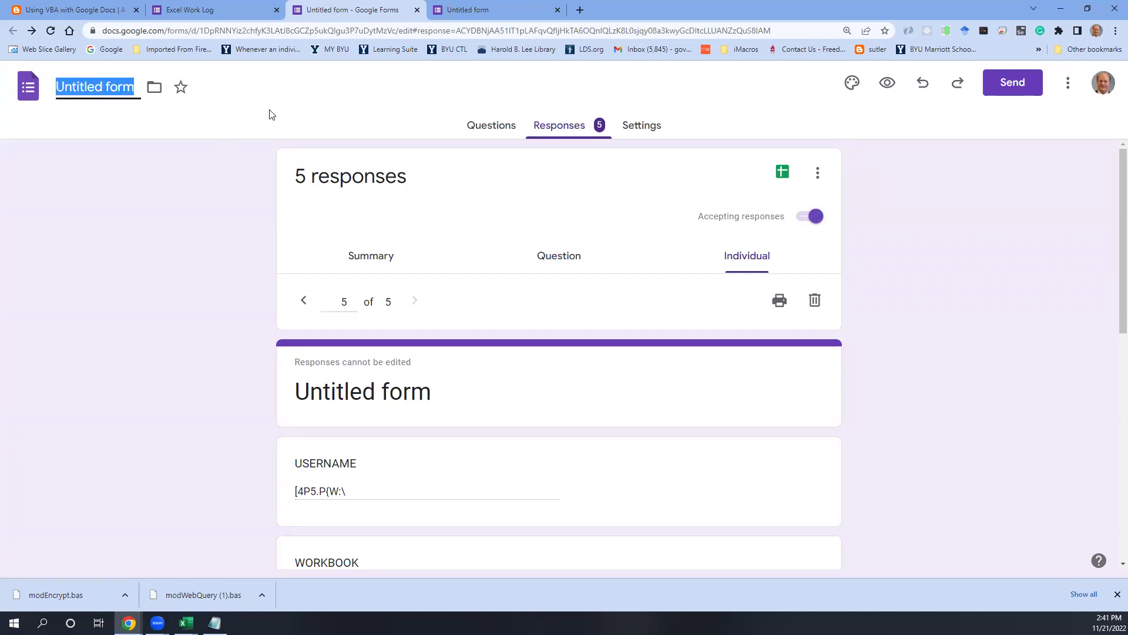
text(Excel)
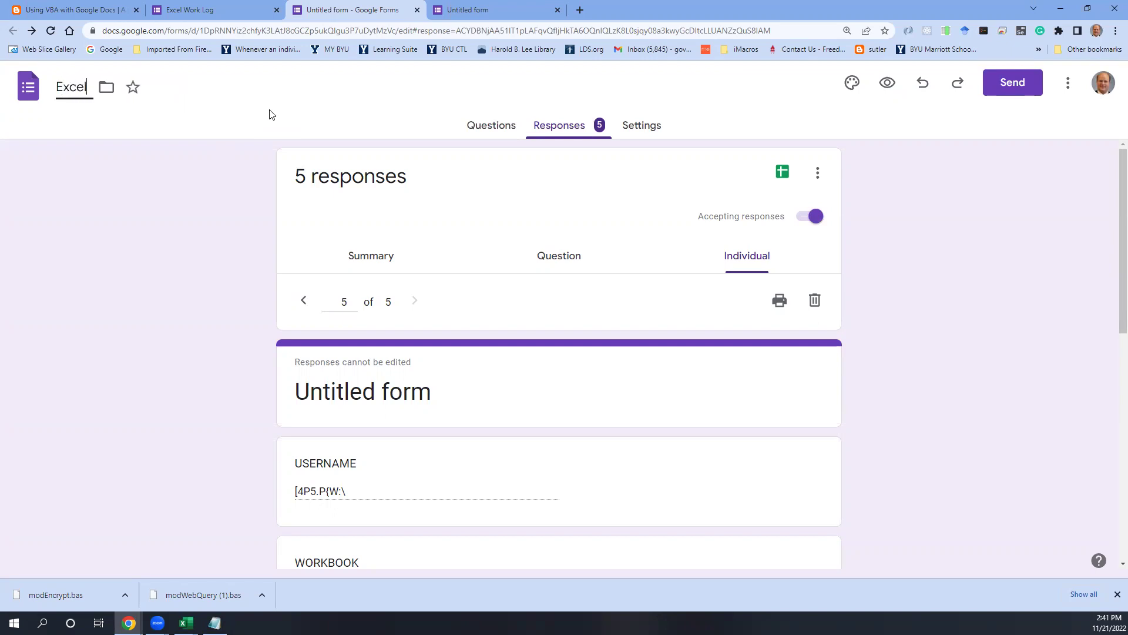
text(_work_log)
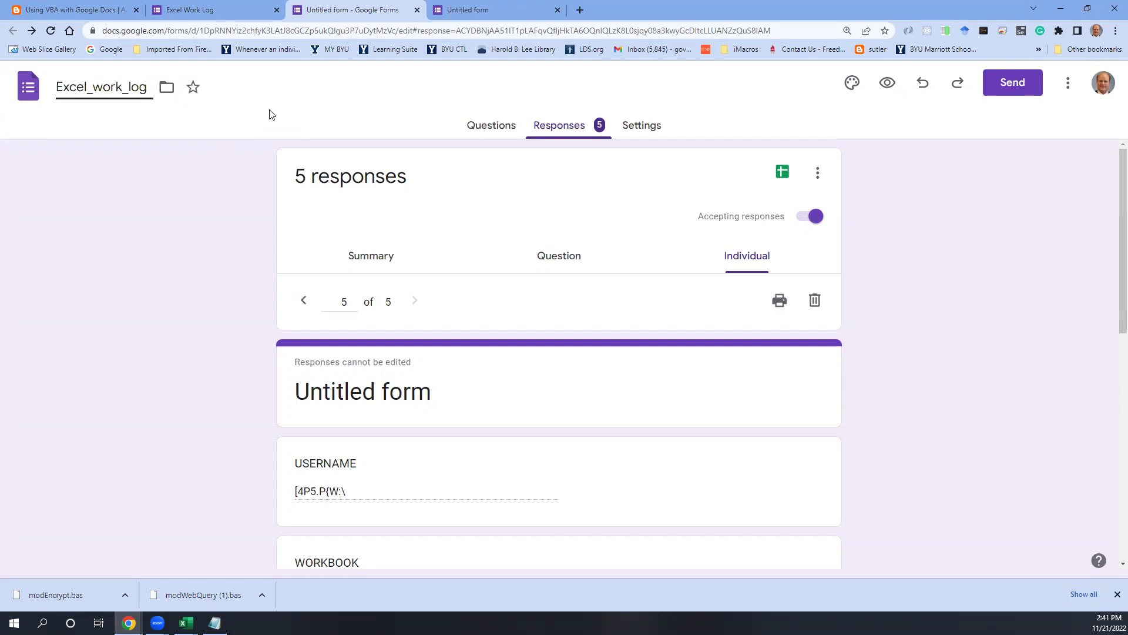
key(Delete)
text(e)
click(418, 217)
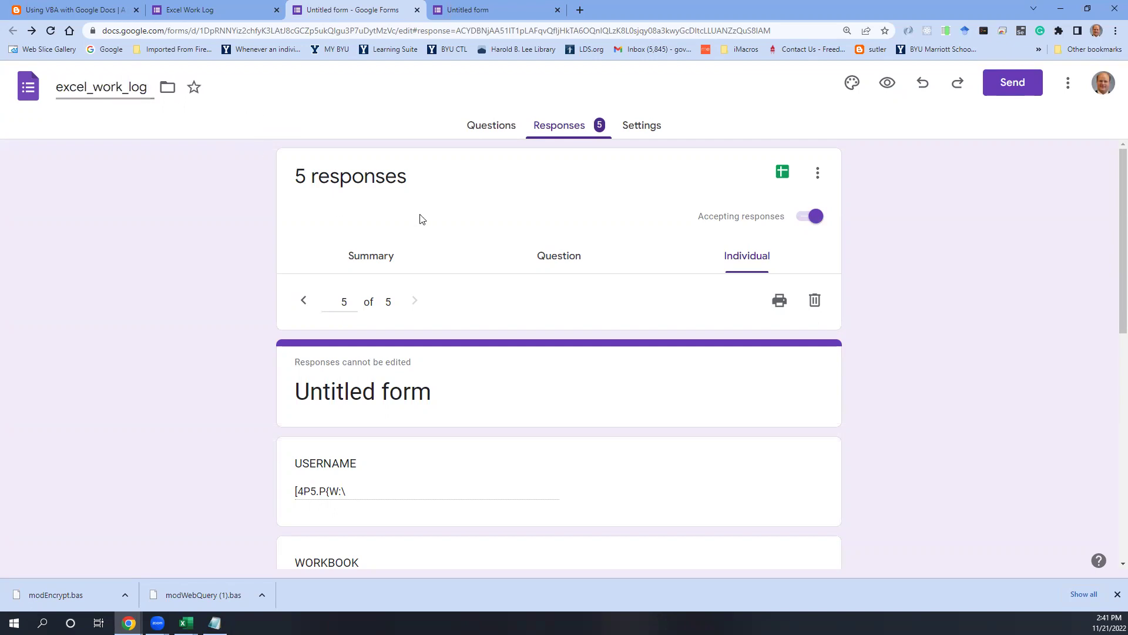
click(784, 173)
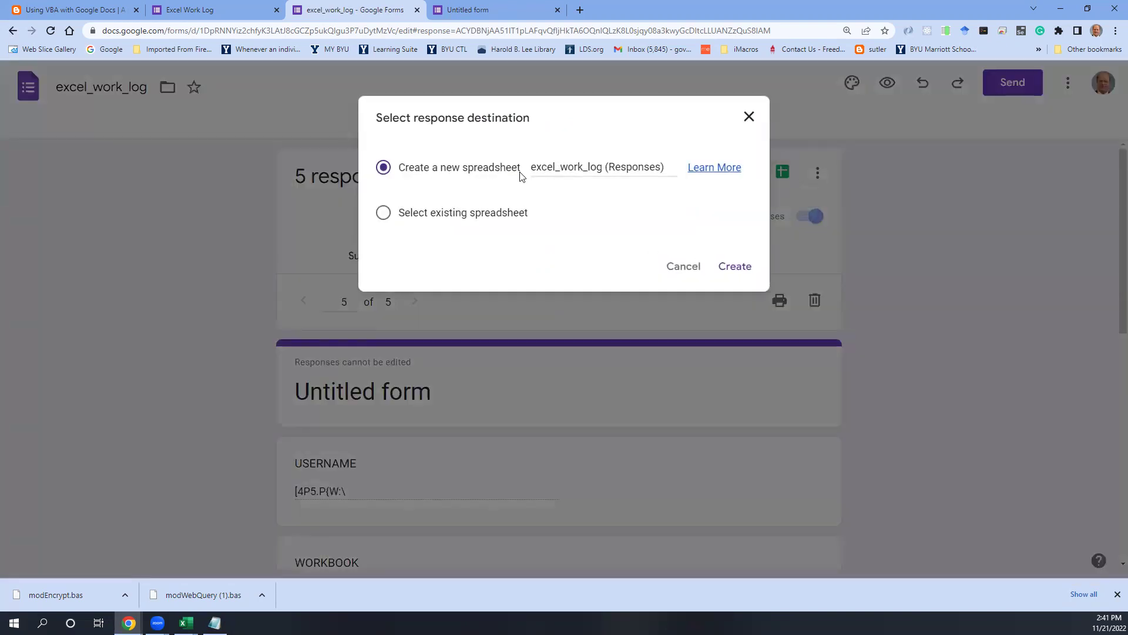
click(734, 267)
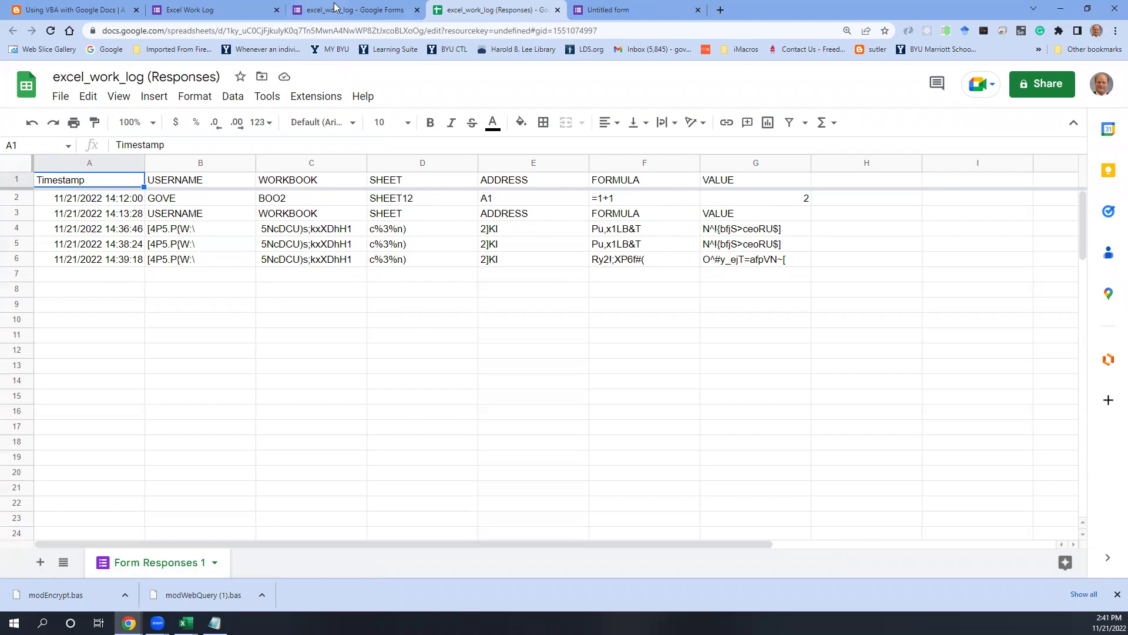
Delete all responses from the excel_work_log form, confirming the deletion
click(353, 10)
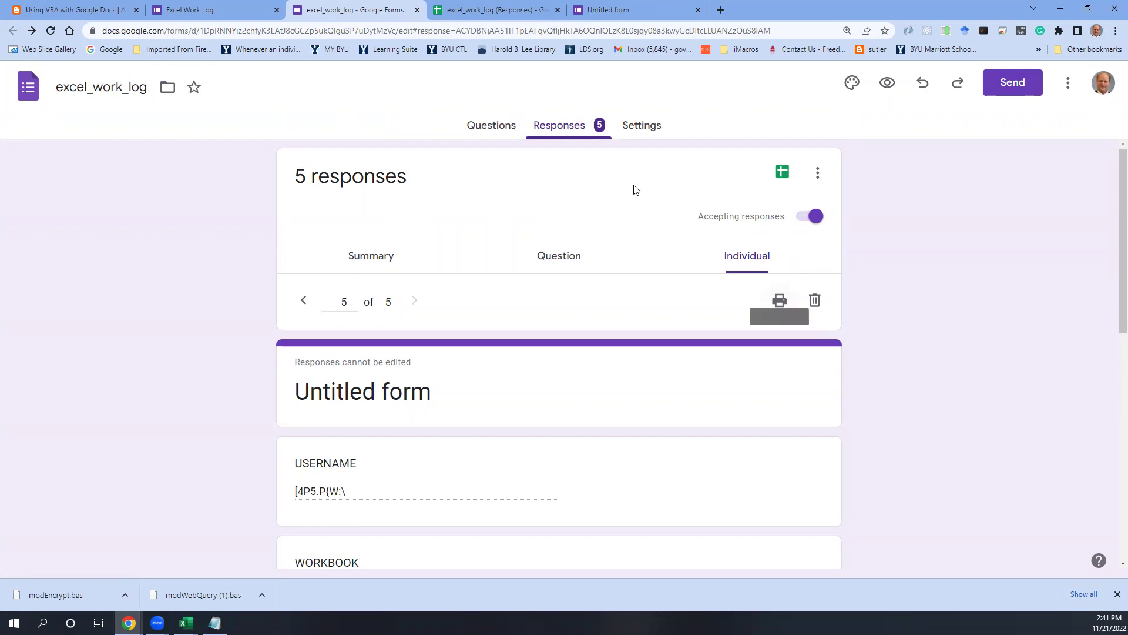
click(816, 174)
click(459, 202)
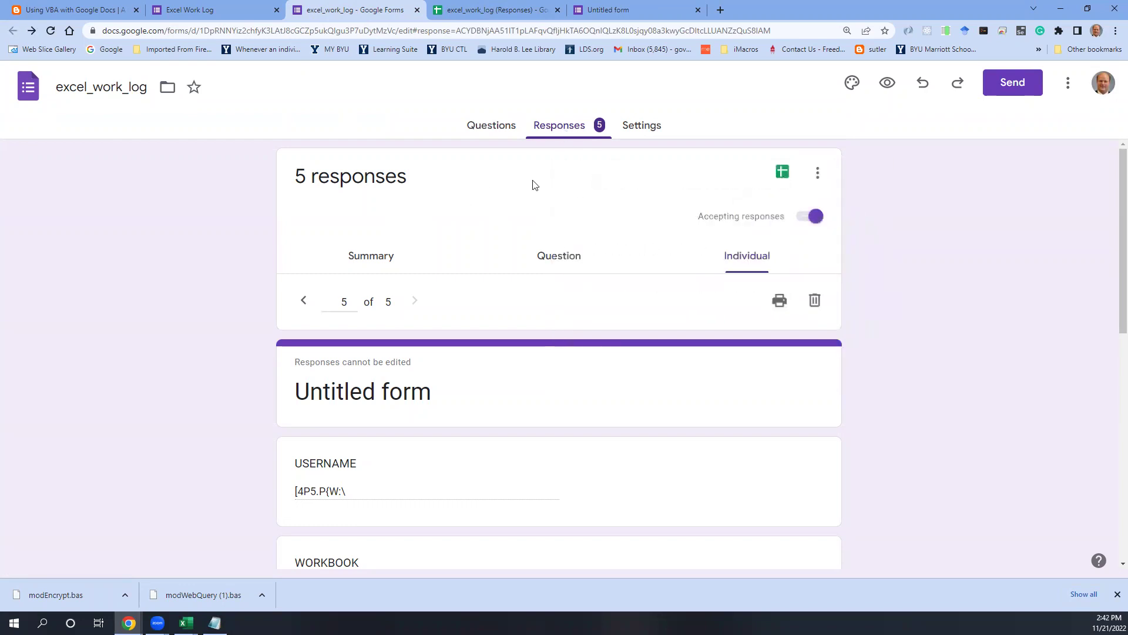
click(819, 176)
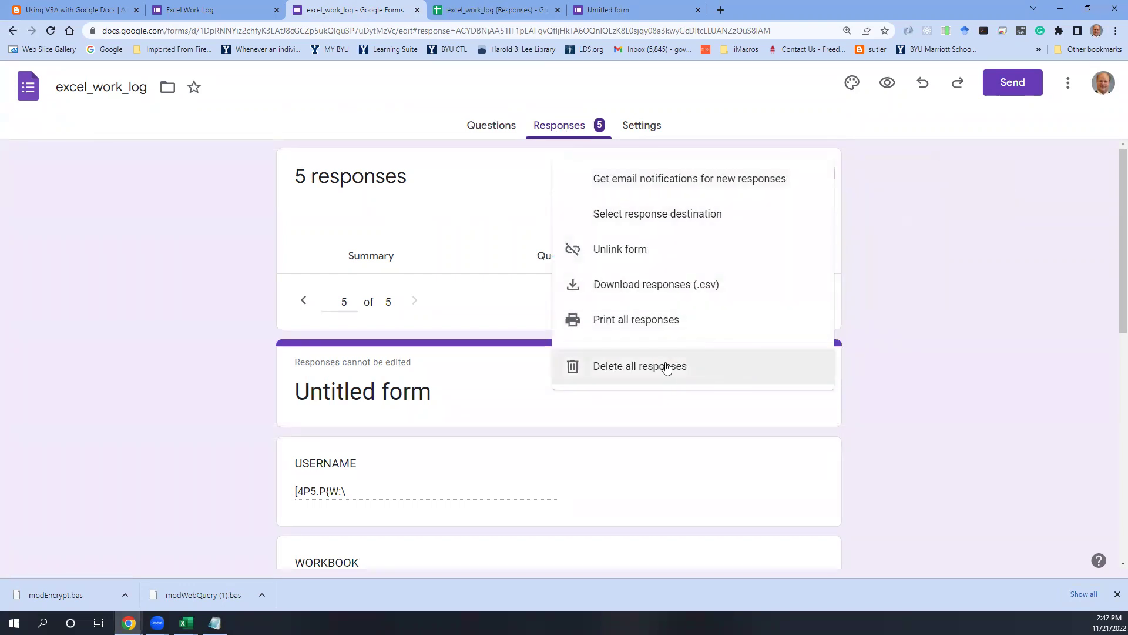
click(665, 372)
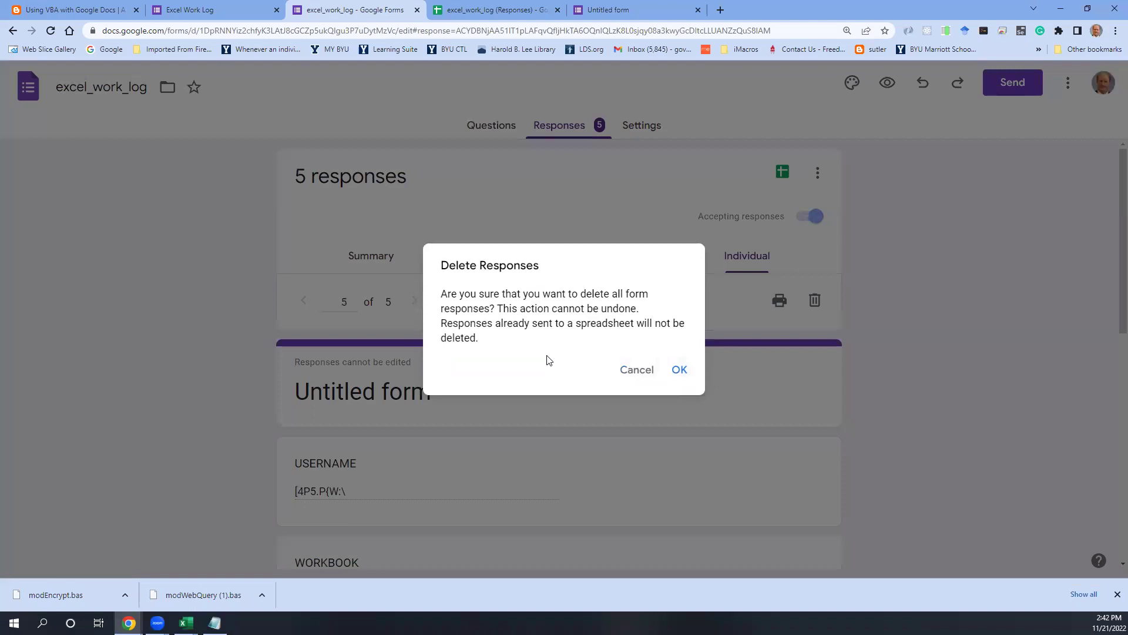
click(680, 372)
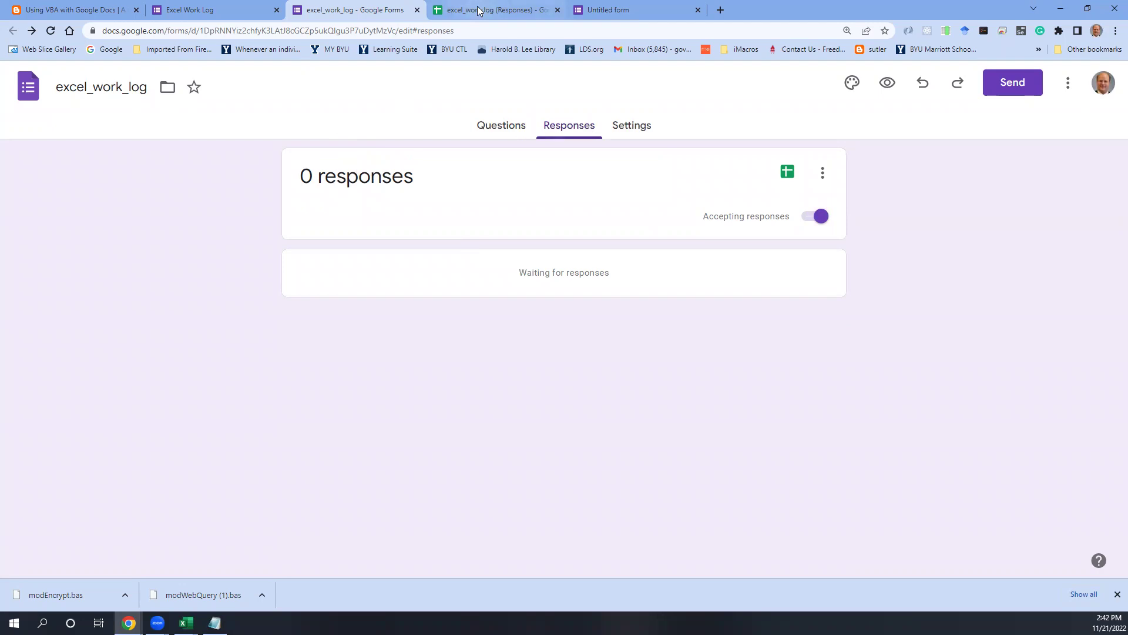
Change the formula in E2 to =SUM(C:C)+2
key(alt+Tab)
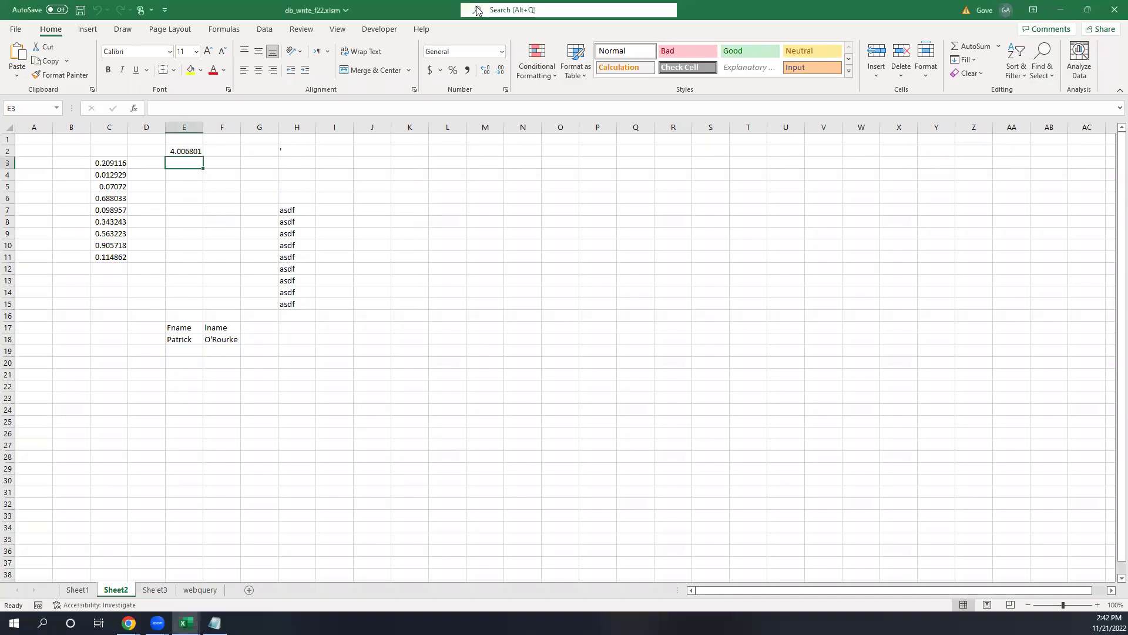
click(186, 152)
double_click(186, 152)
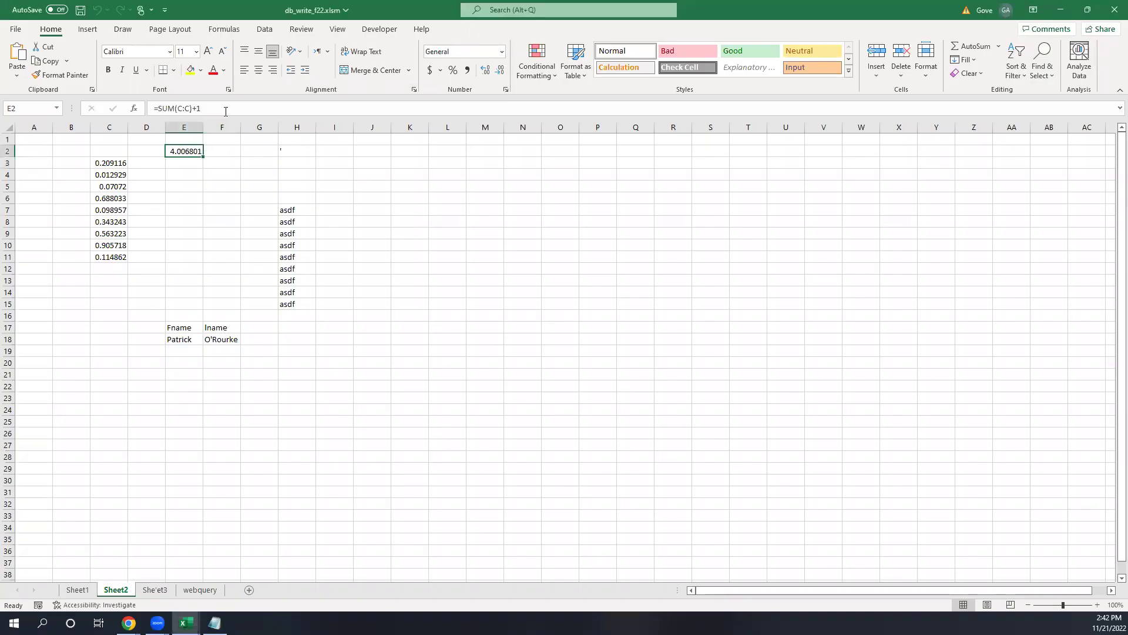
key(BackSpace)
key(Return)
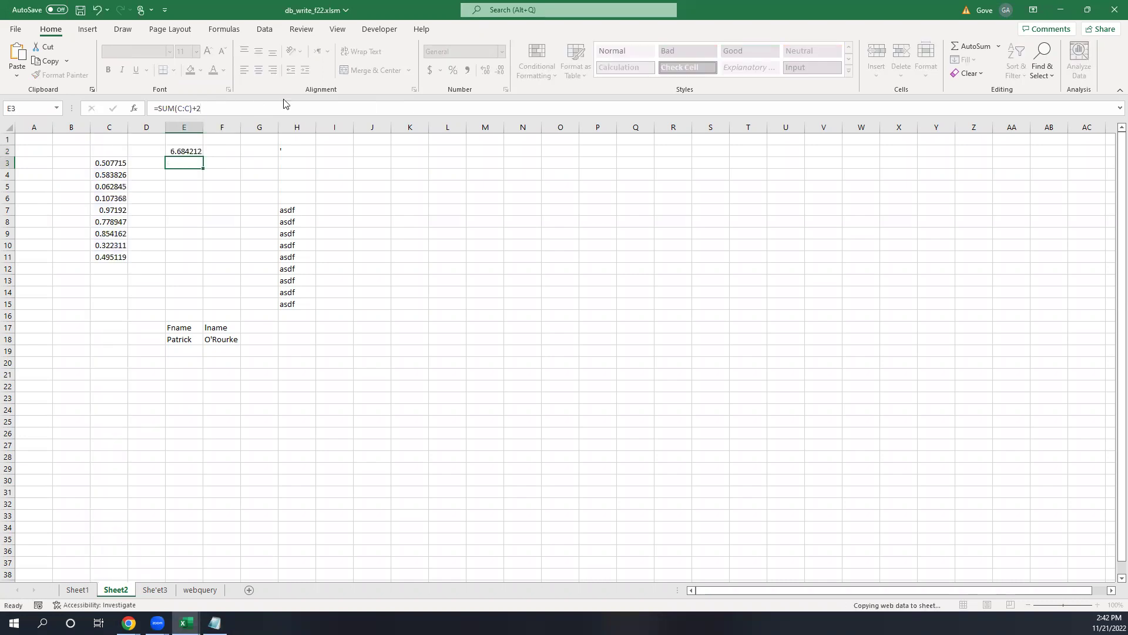
Enter =E2/3 in cell G2
click(262, 152)
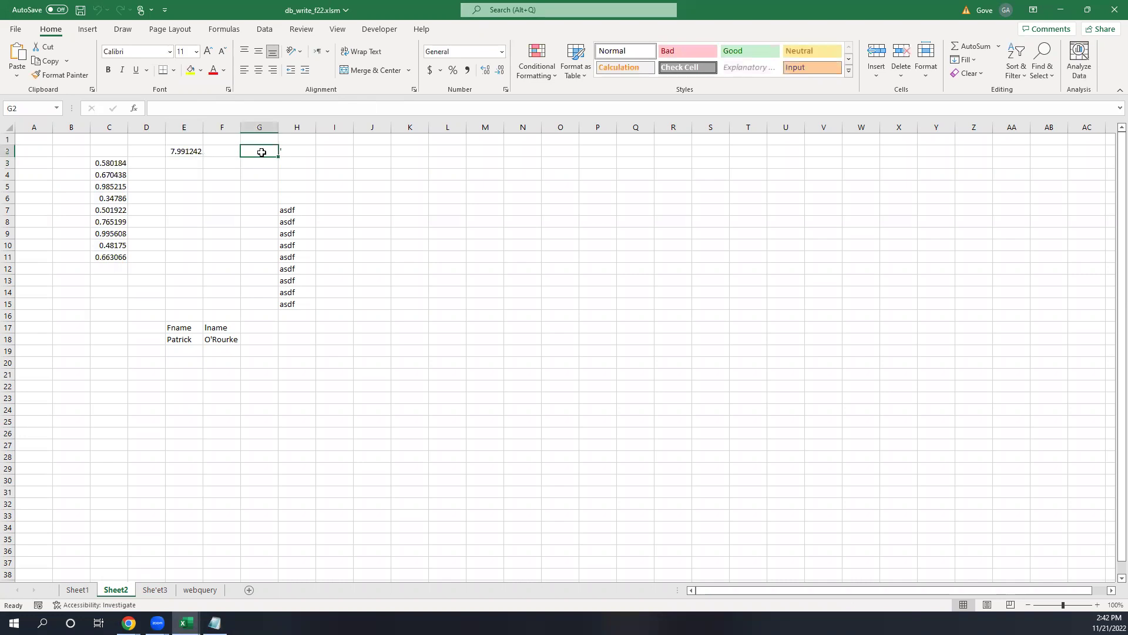
text(=)
key(Left)
key(Left)
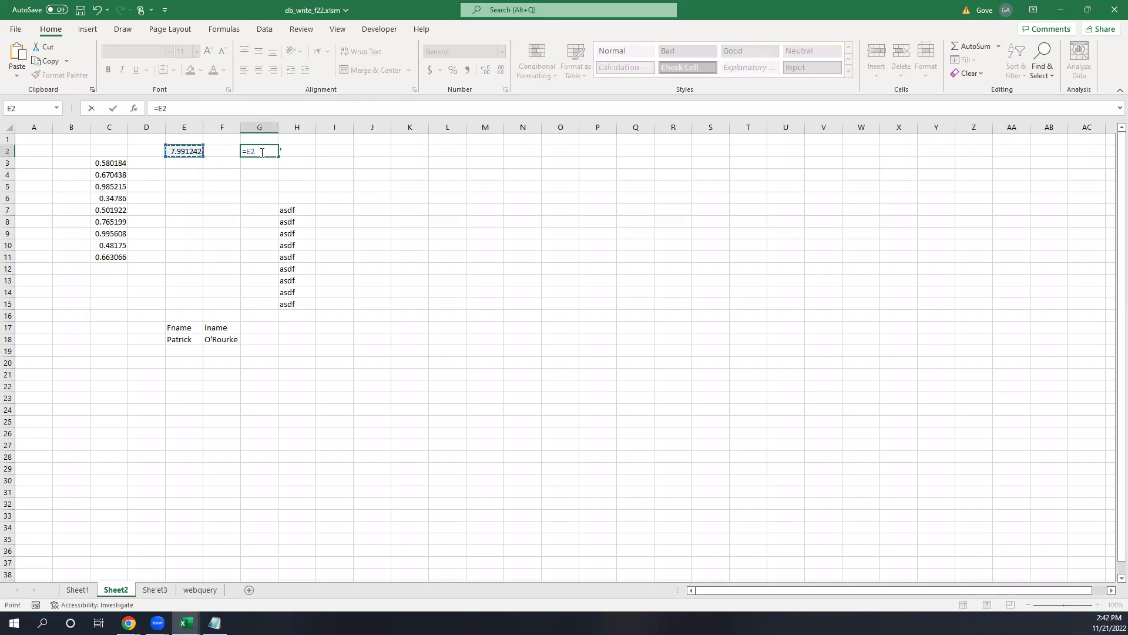
text(/3)
key(Return)
Enter =G2+2 in cell I2
click(335, 150)
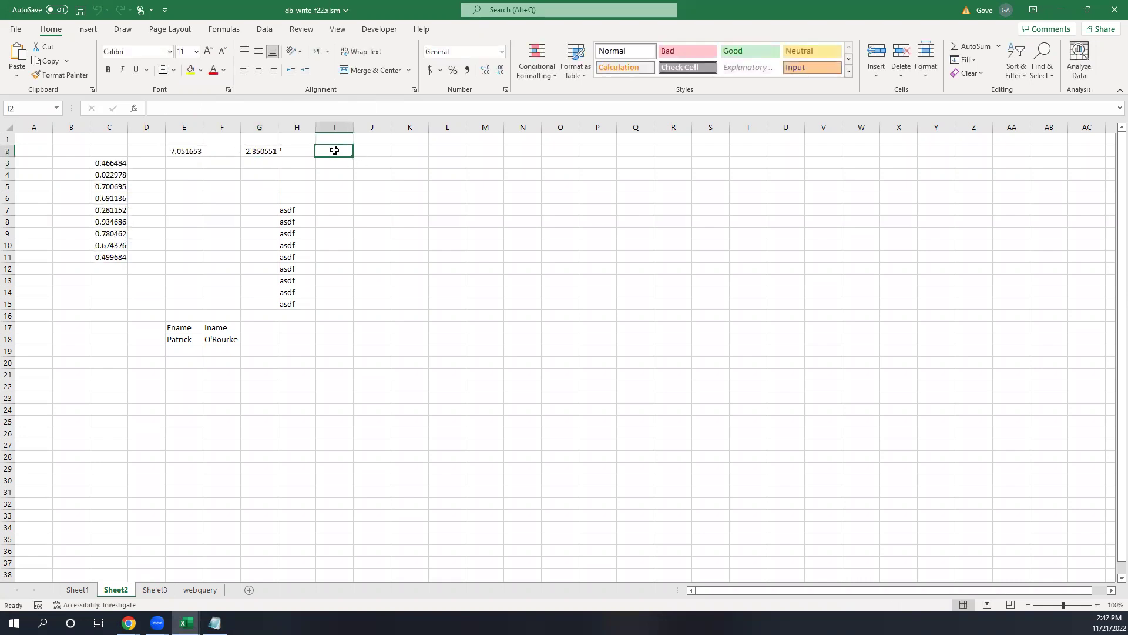
text(=)
key(Left)
key(Left)
text(+)
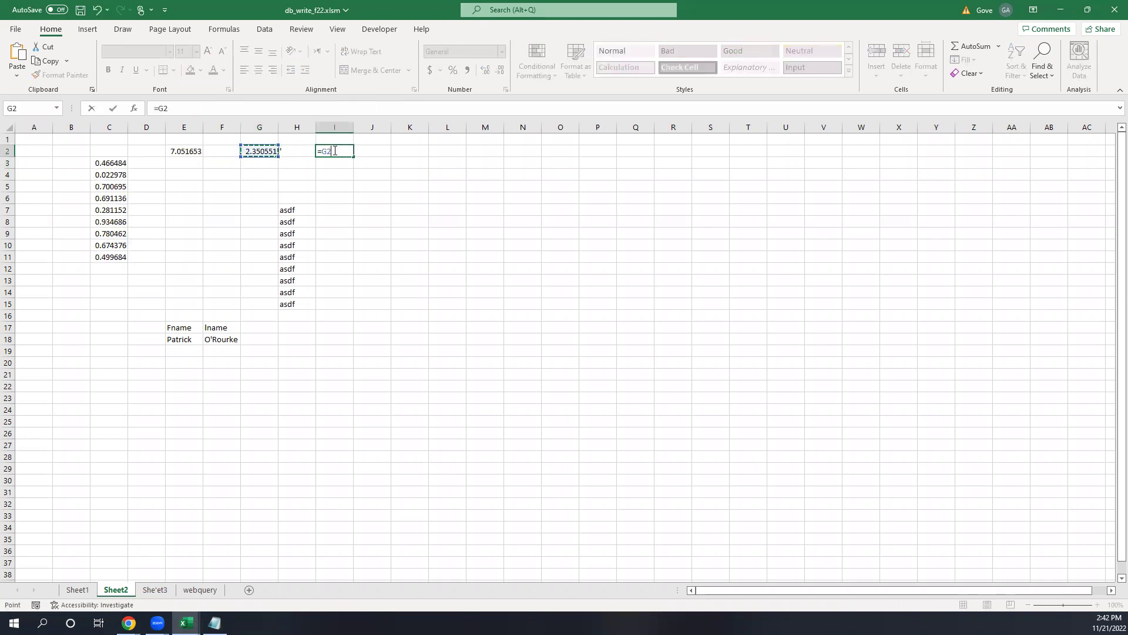
key(Return)
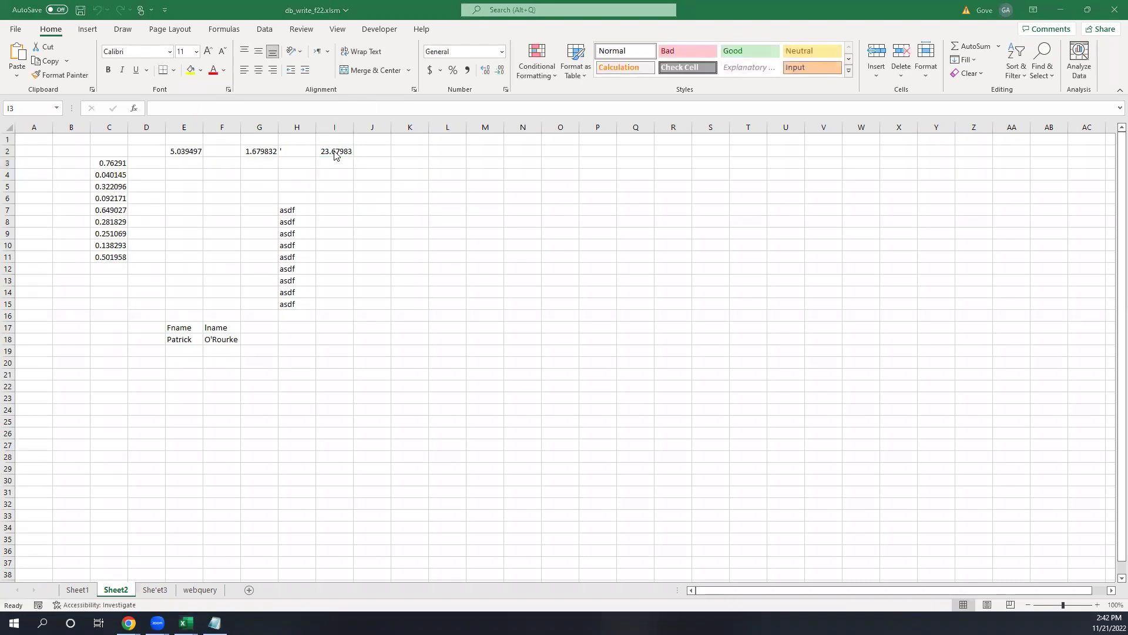
key(alt+Tab)
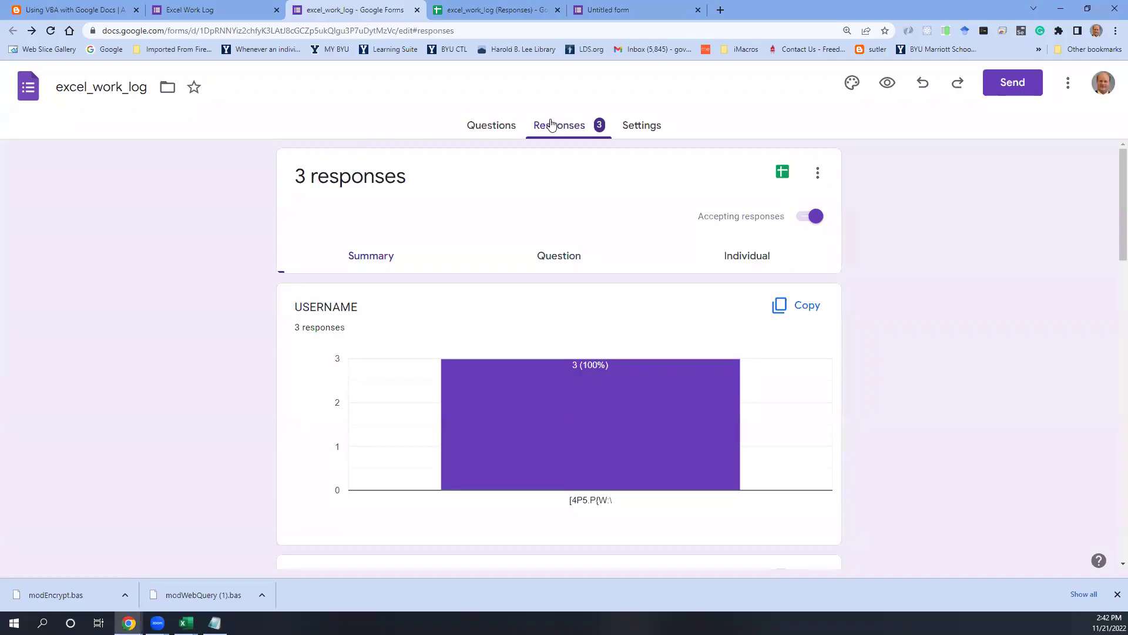
In the excel_work_log (Responses) spreadsheet, select test rows 2–3 and bring up their row menu
click(496, 10)
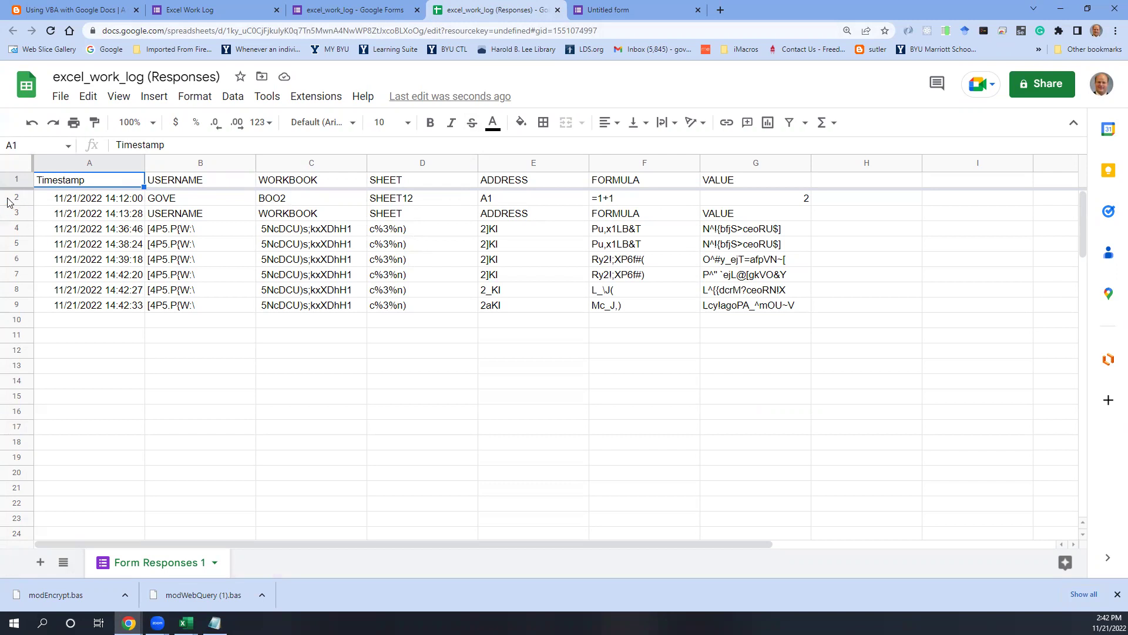
drag(8, 200, 13, 214)
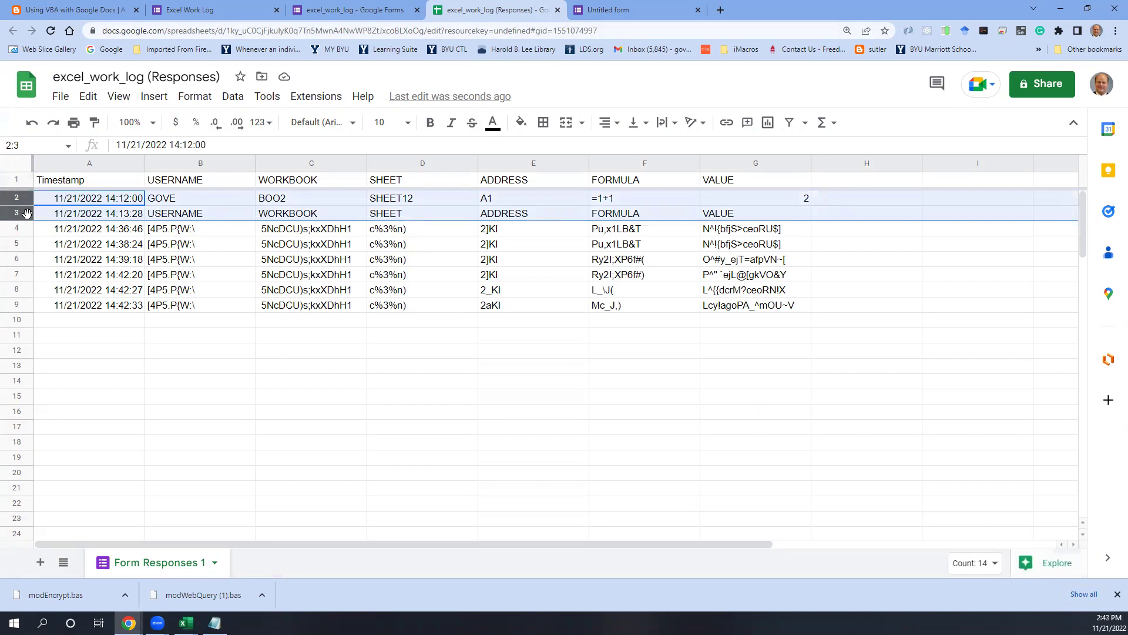
right_click(27, 213)
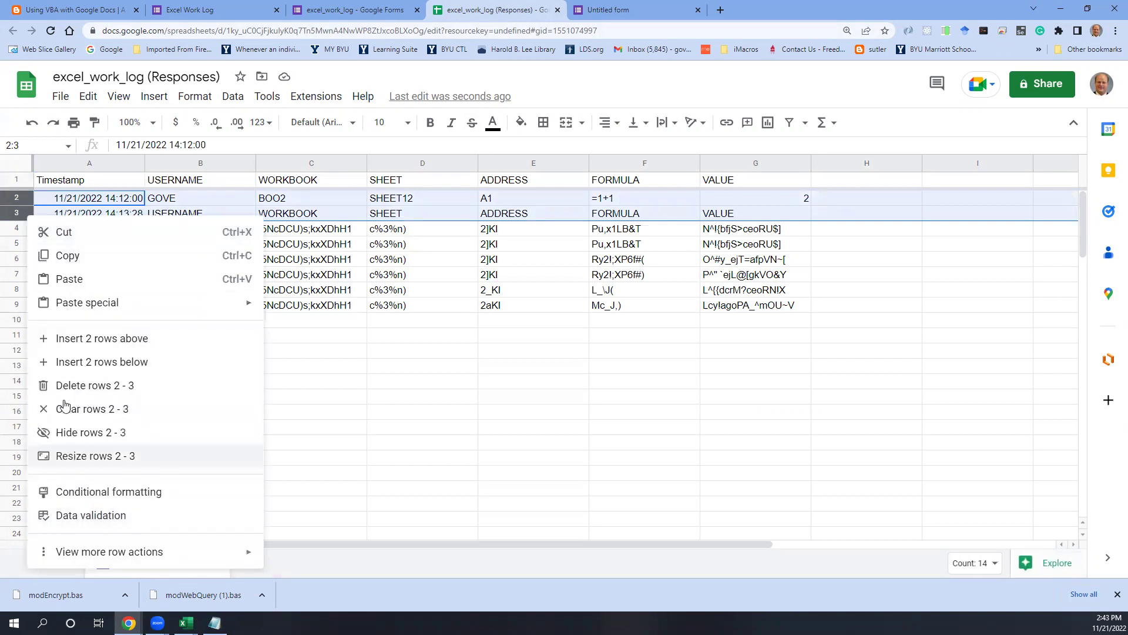
Delete the plain-text test rows 2–3 from the responses spreadsheet
click(92, 384)
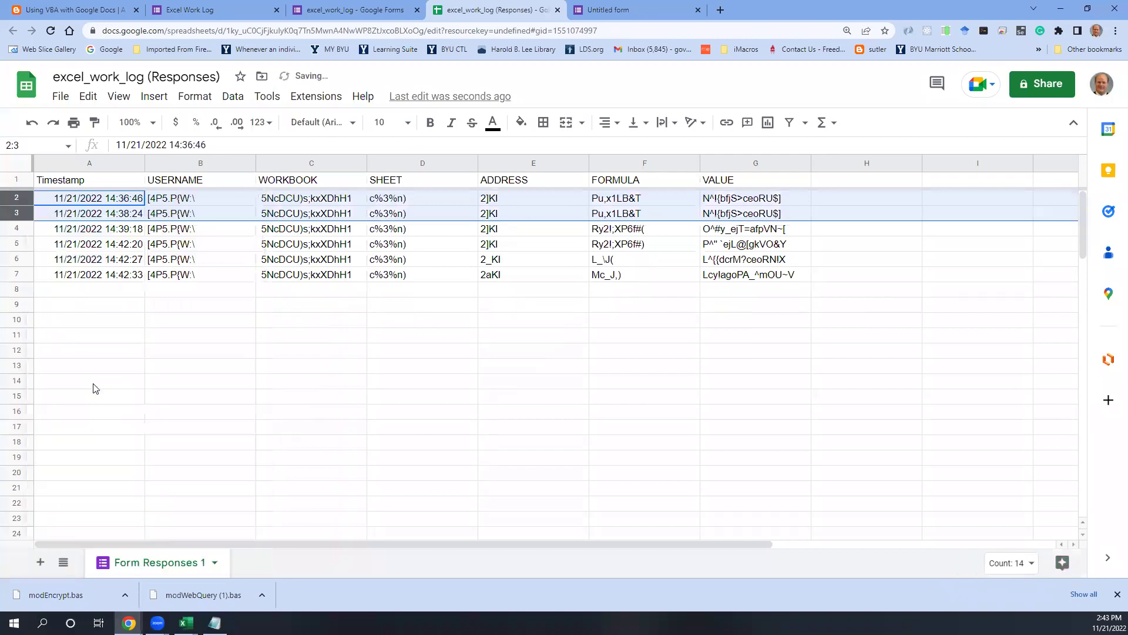
click(294, 346)
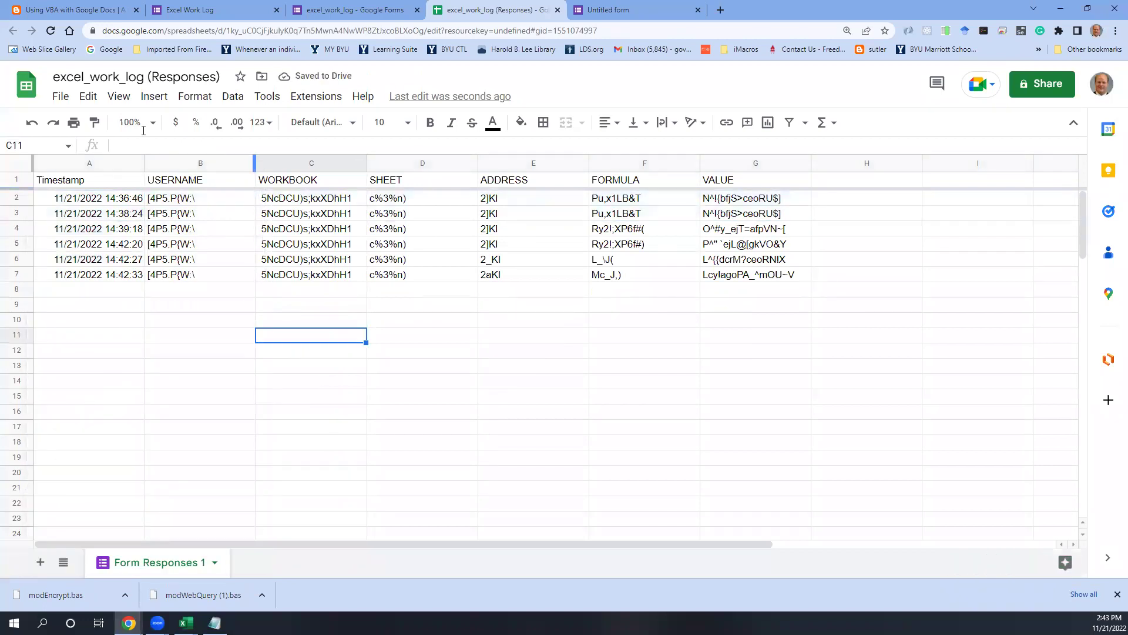
click(61, 96)
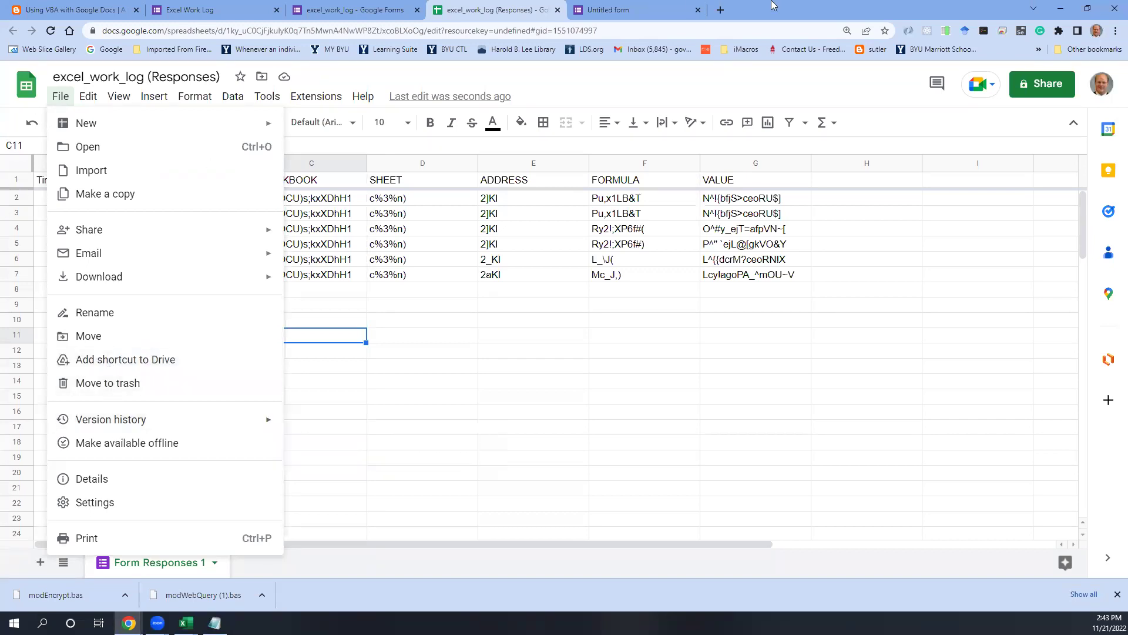
Search Google for 'google sheet publish' in a new browser tab
click(721, 11)
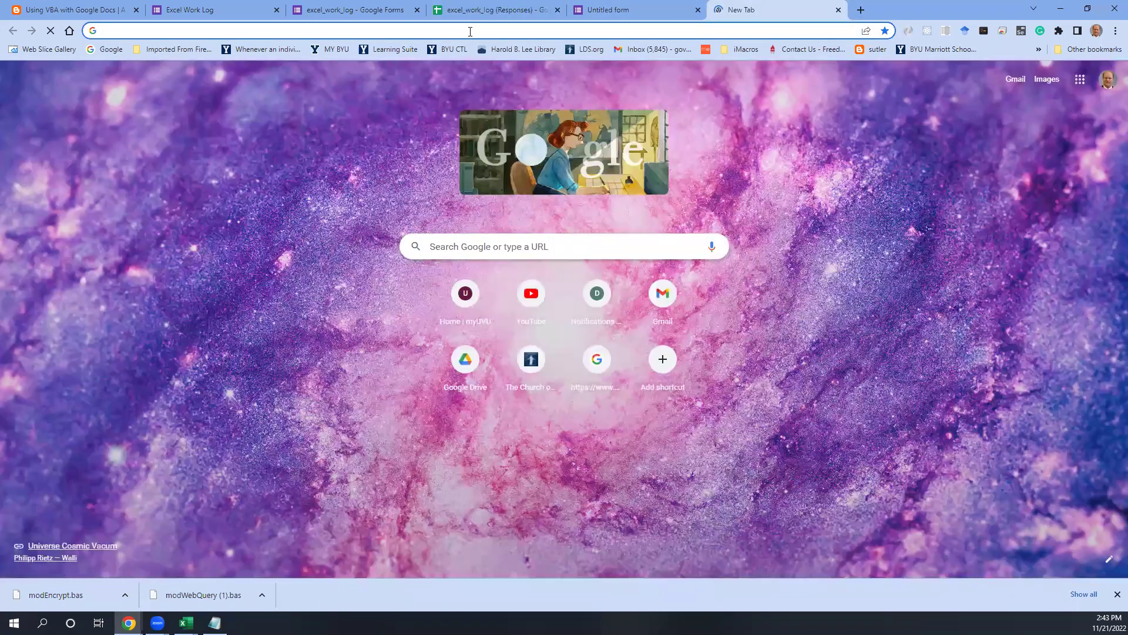
click(470, 32)
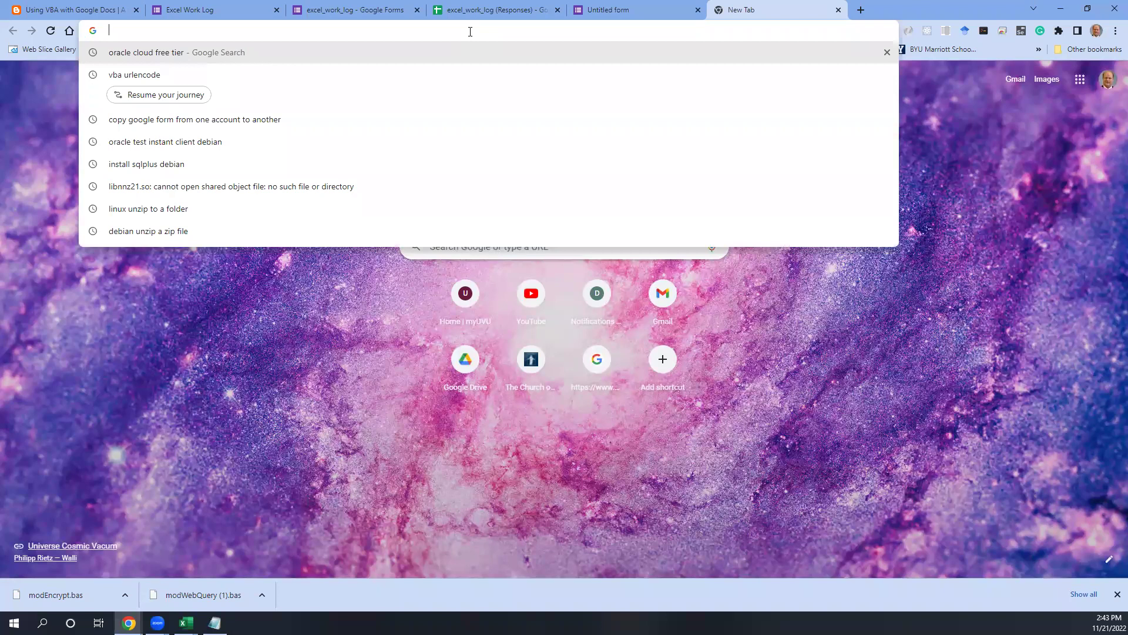
text(google sheet publish)
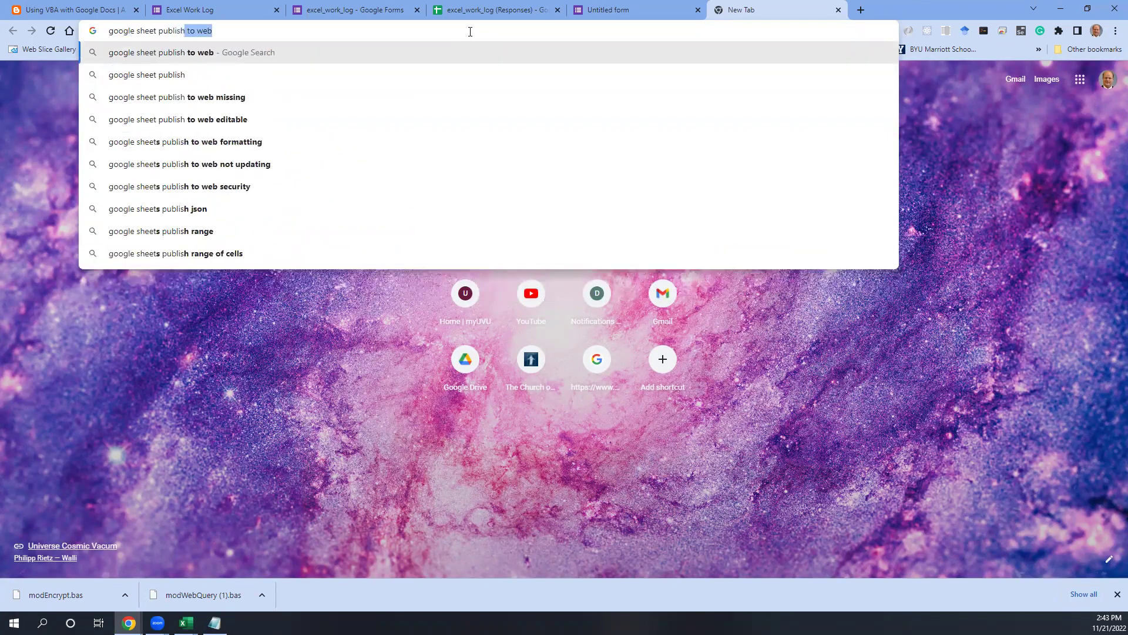
key(Return)
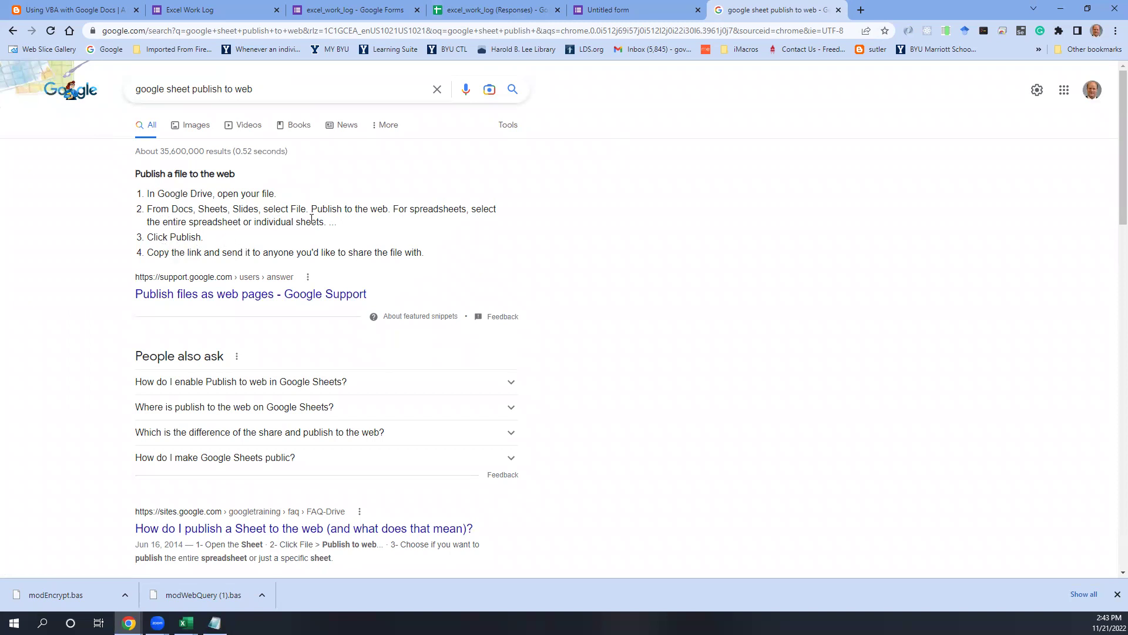
Confirm the spreadsheet's access is still Restricted, then open the 'Publish files as web pages' help article
click(473, 9)
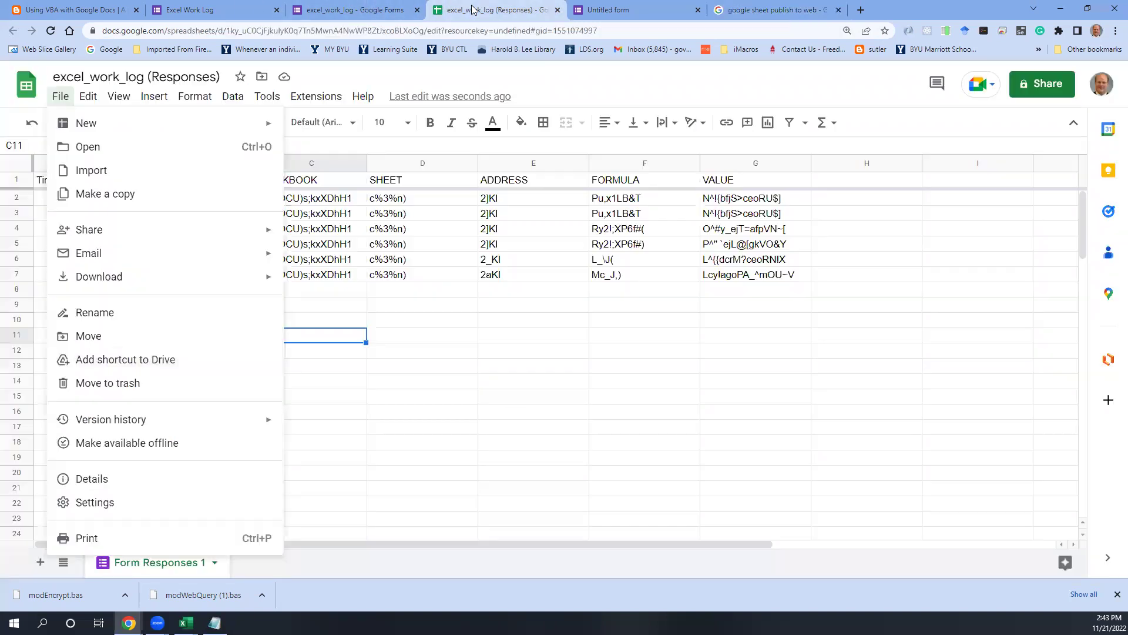
click(62, 98)
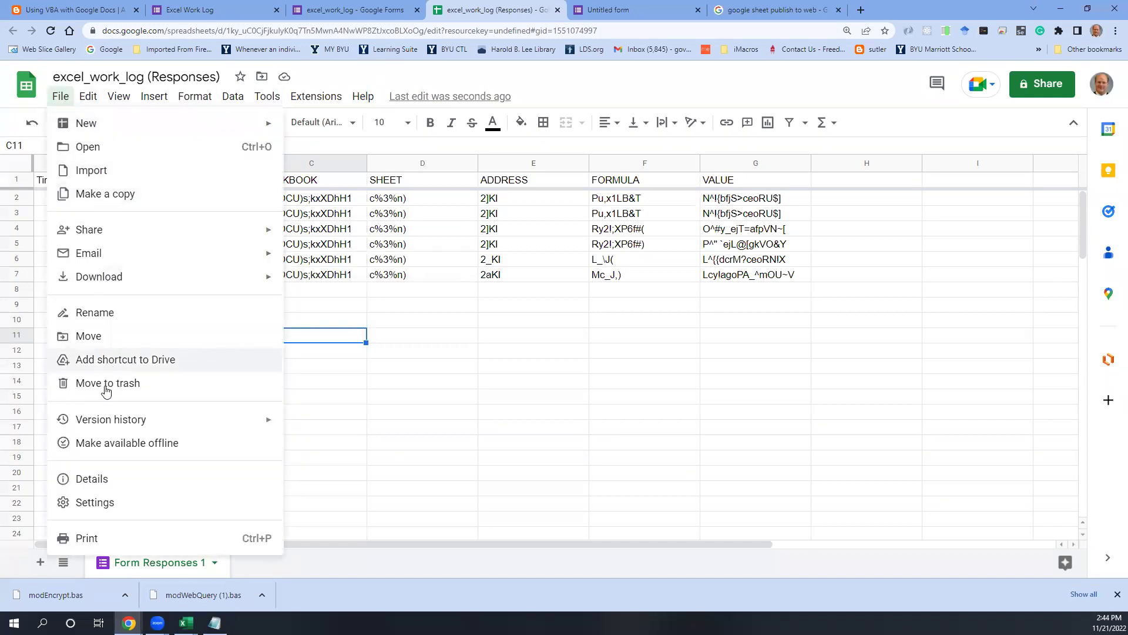
click(186, 623)
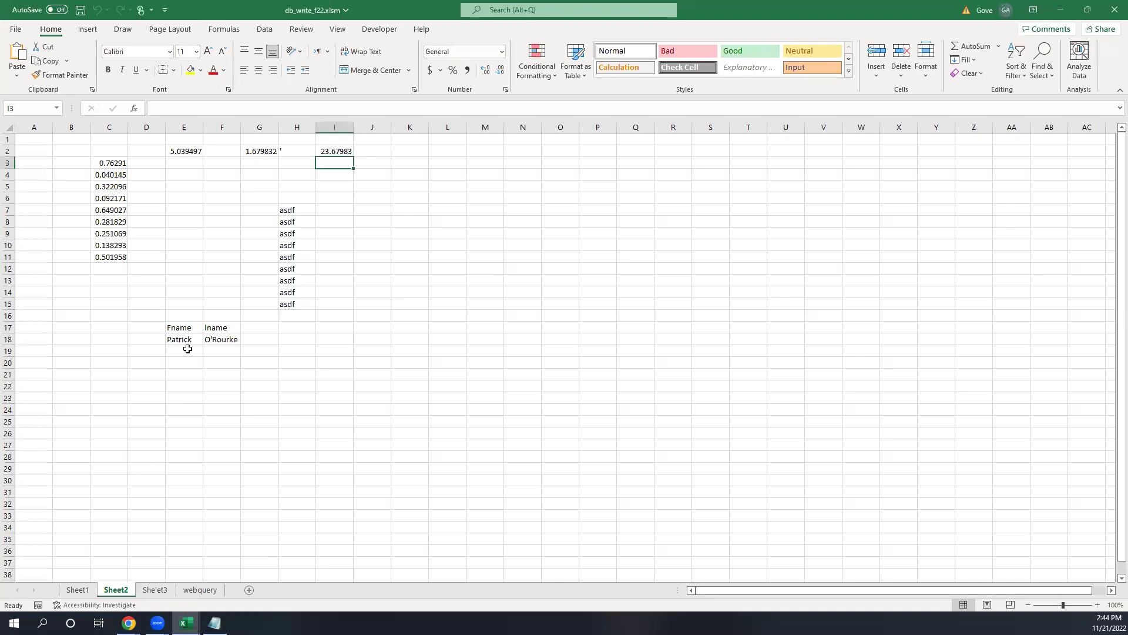
key(alt+Tab)
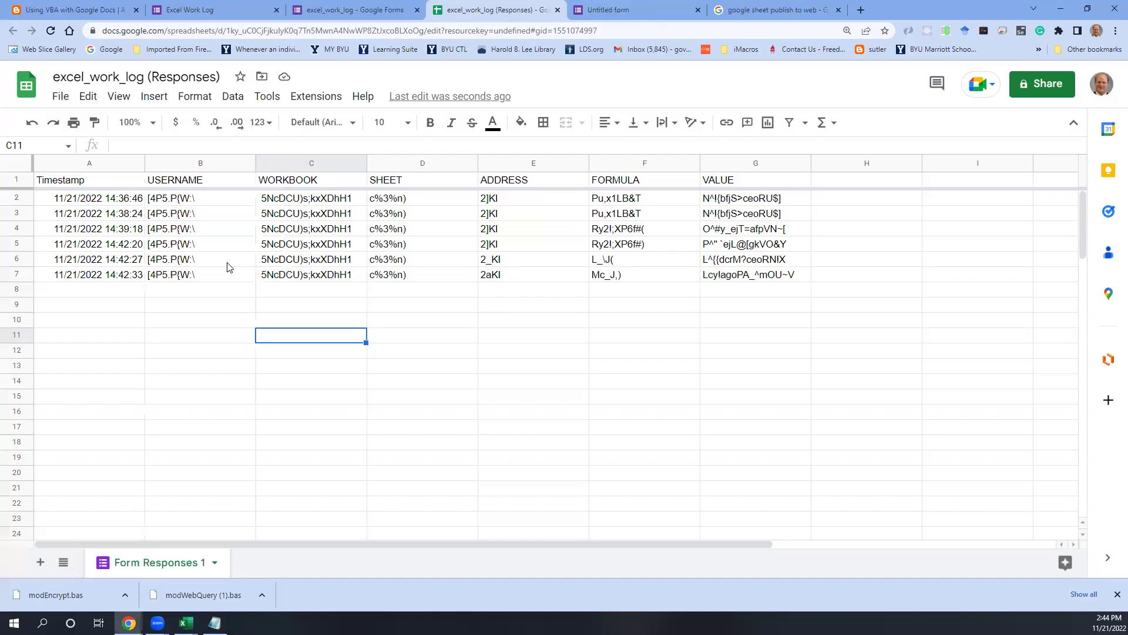
click(1039, 81)
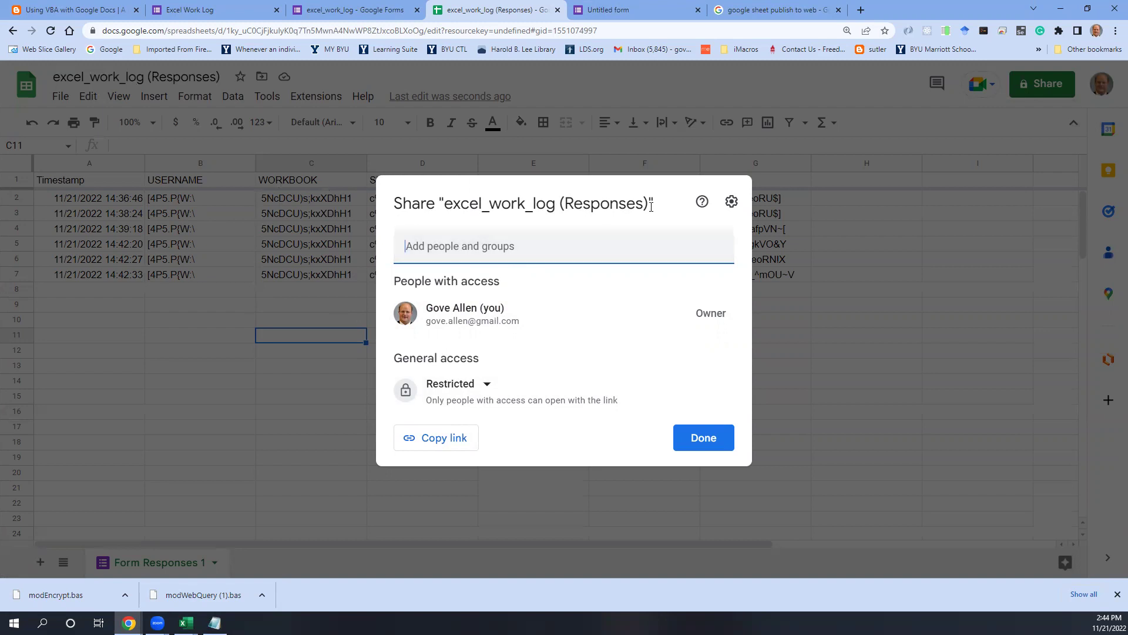
click(705, 438)
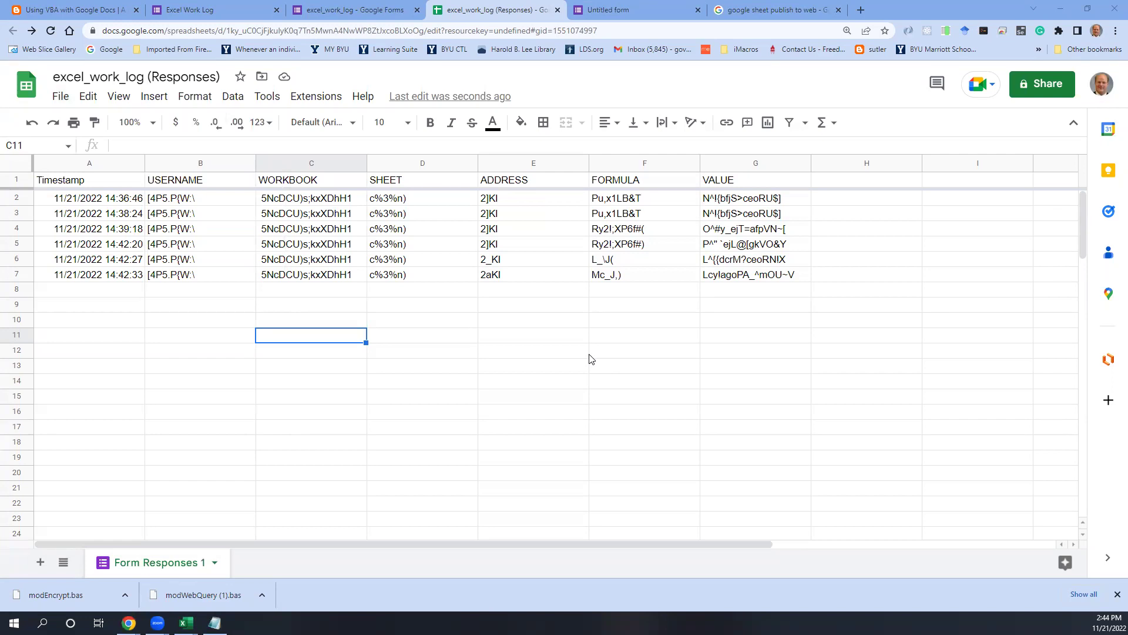
click(774, 10)
click(218, 297)
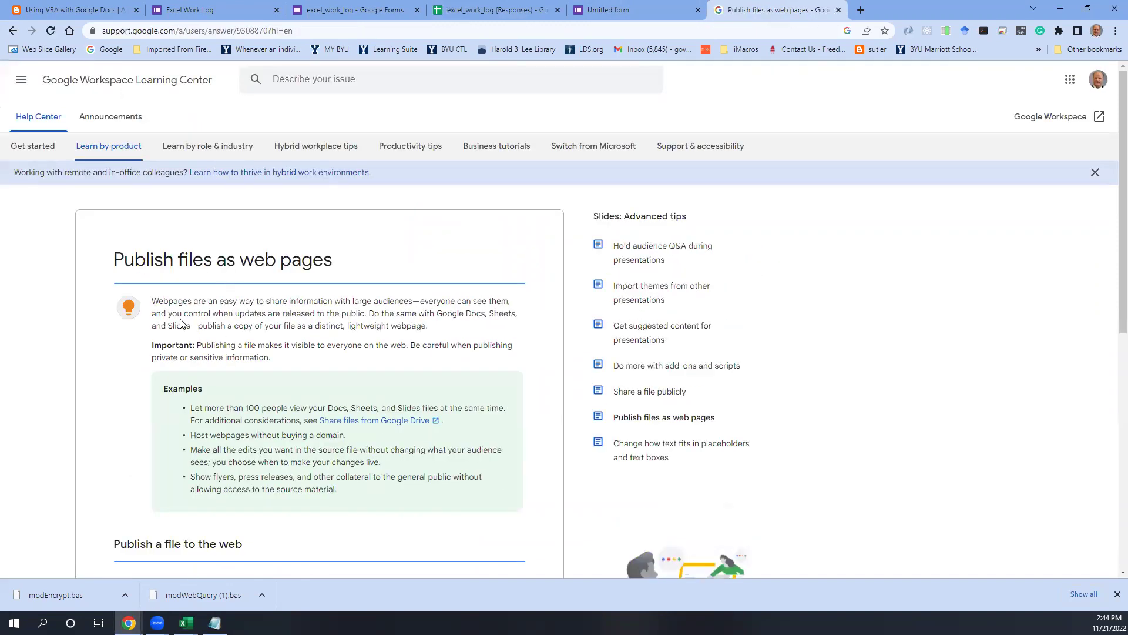
Read the 'Publish a file to the web' instructions, then bring up the responses spreadsheet's file options
scroll(288, 323, down, 1)
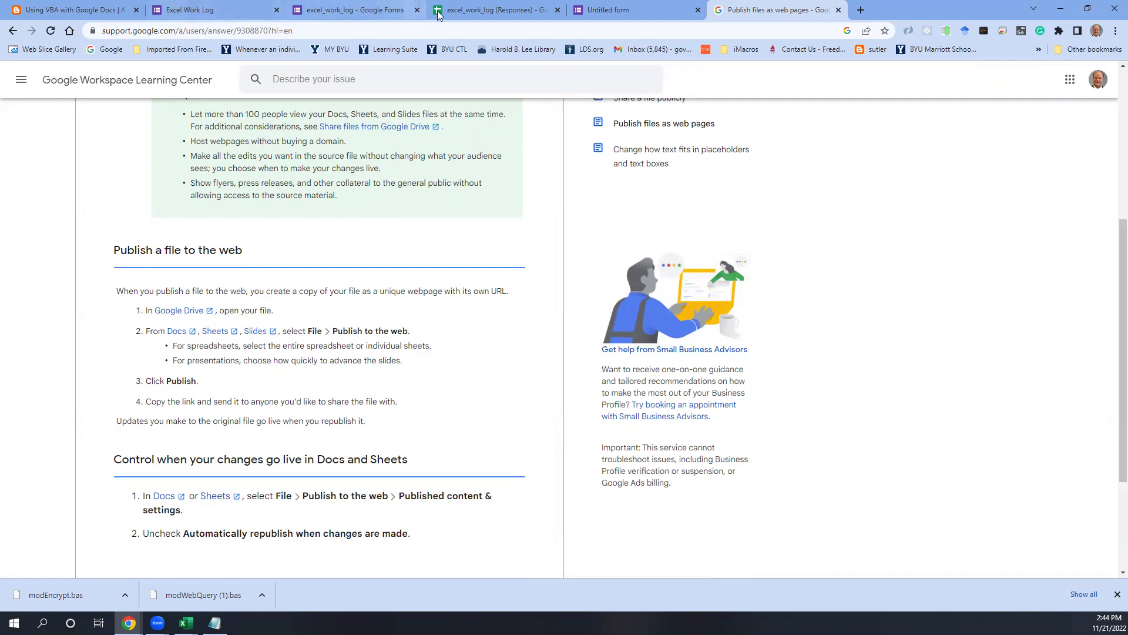
click(490, 10)
click(61, 96)
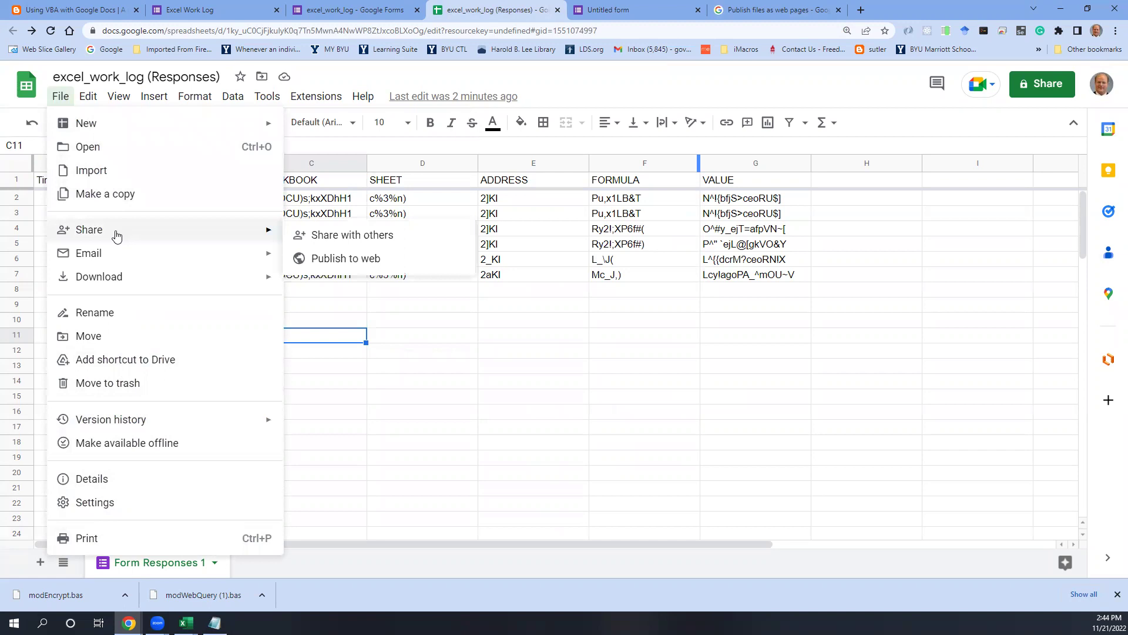
mouse_move(89, 229)
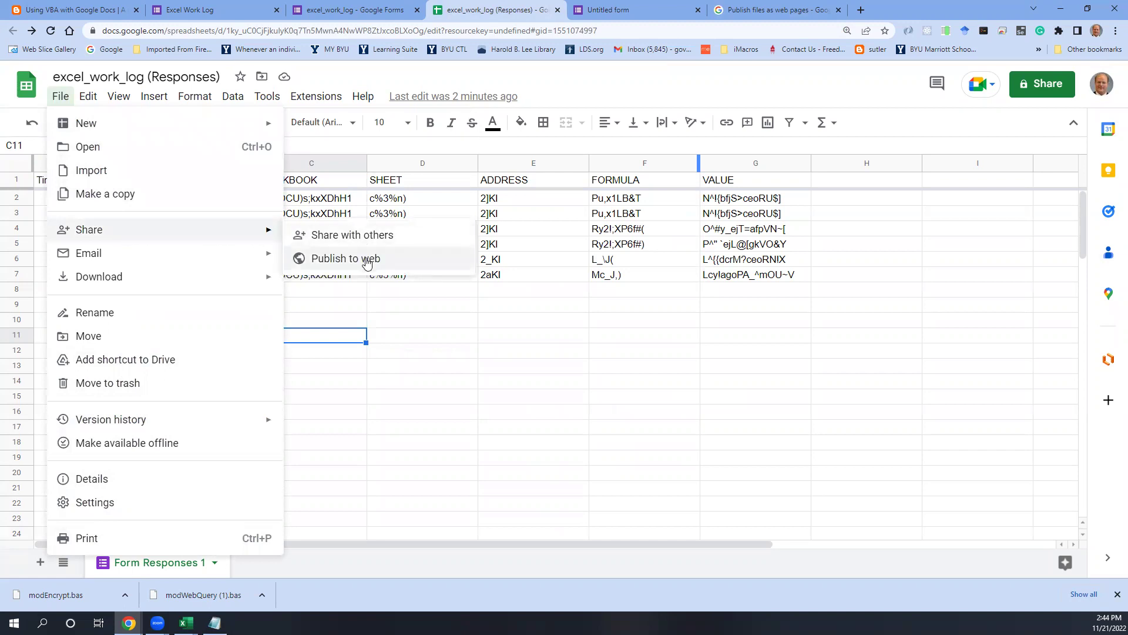
Publish only the Form Responses 1 sheet to the web as a web page and confirm
click(367, 260)
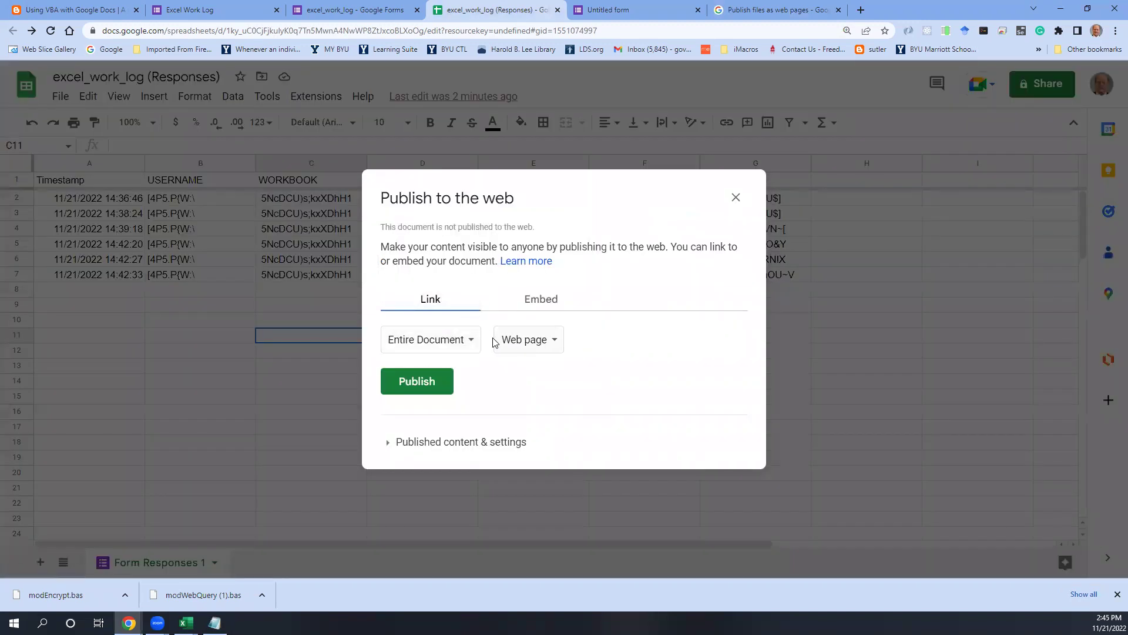
click(477, 341)
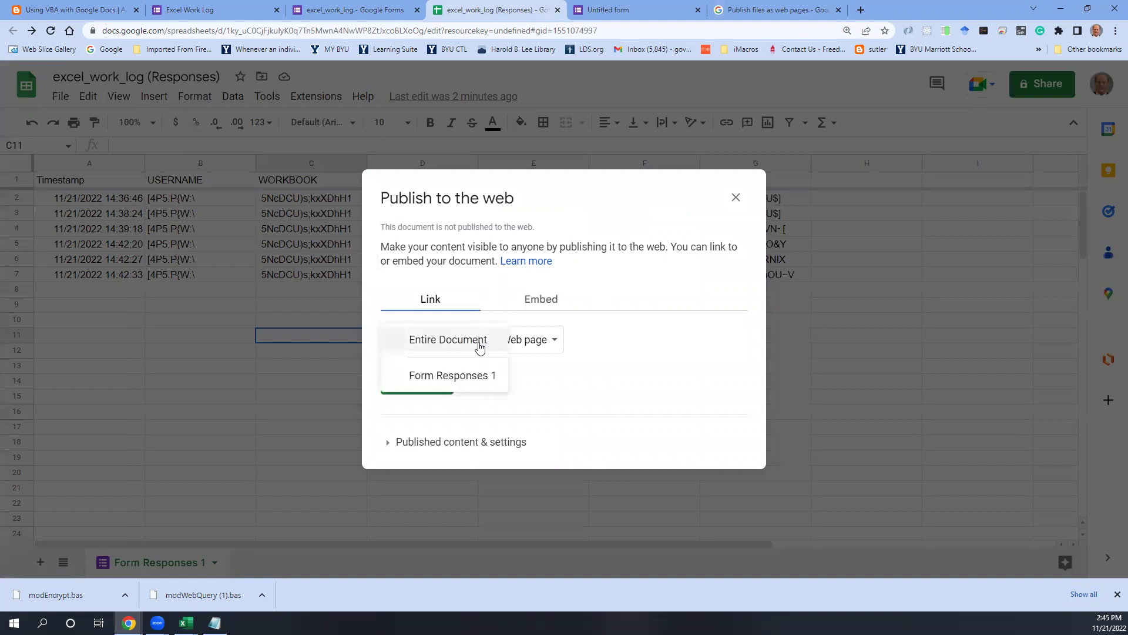
click(477, 381)
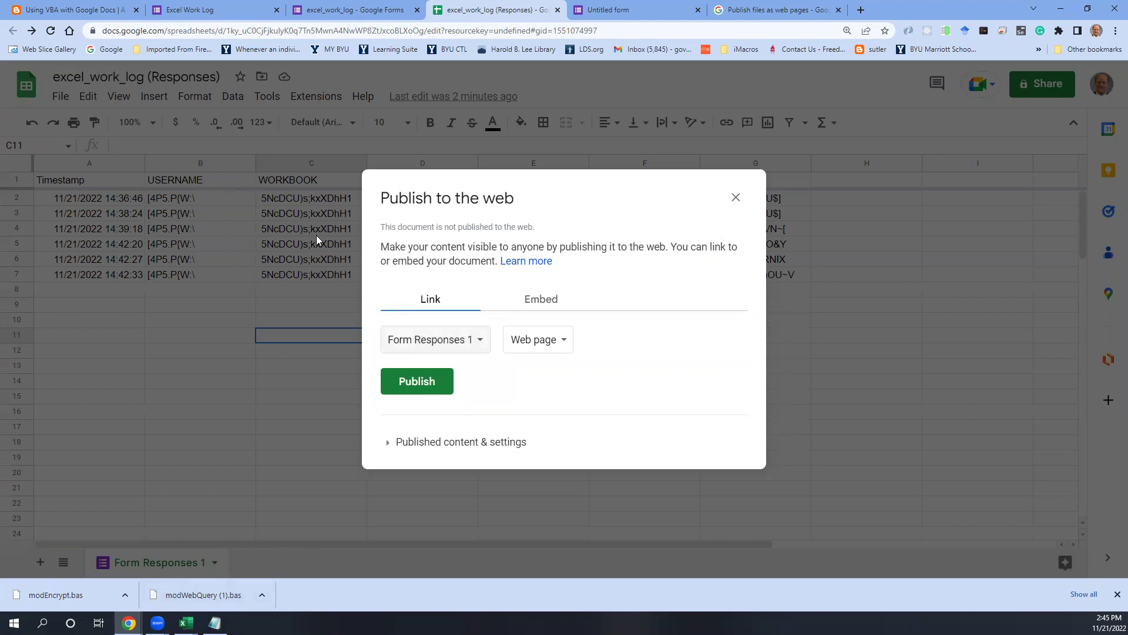
click(562, 343)
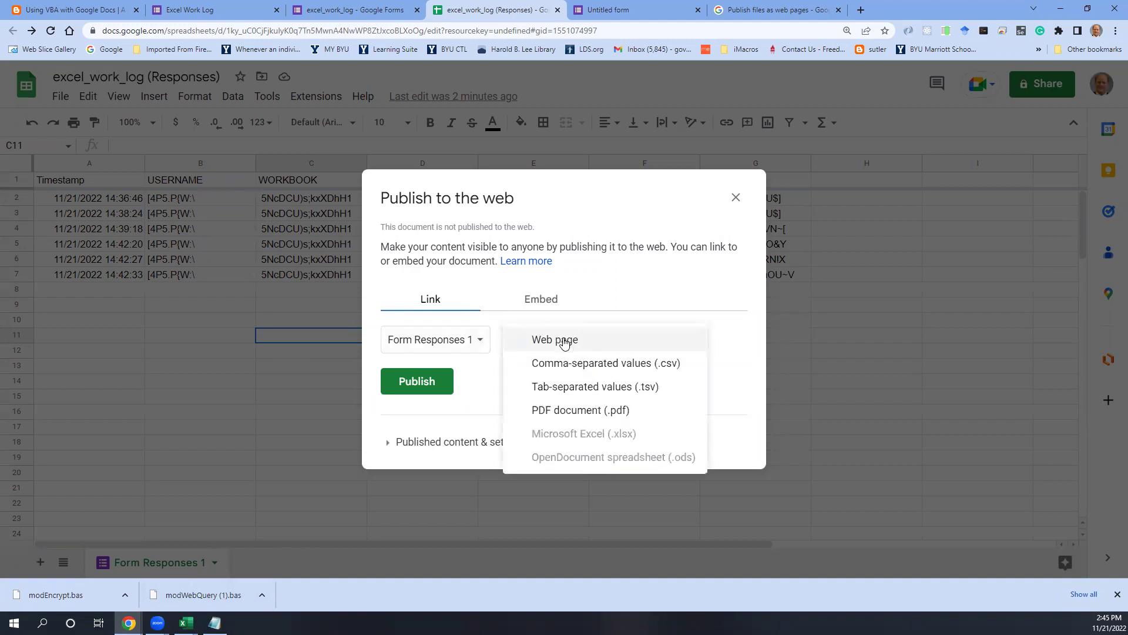
click(565, 343)
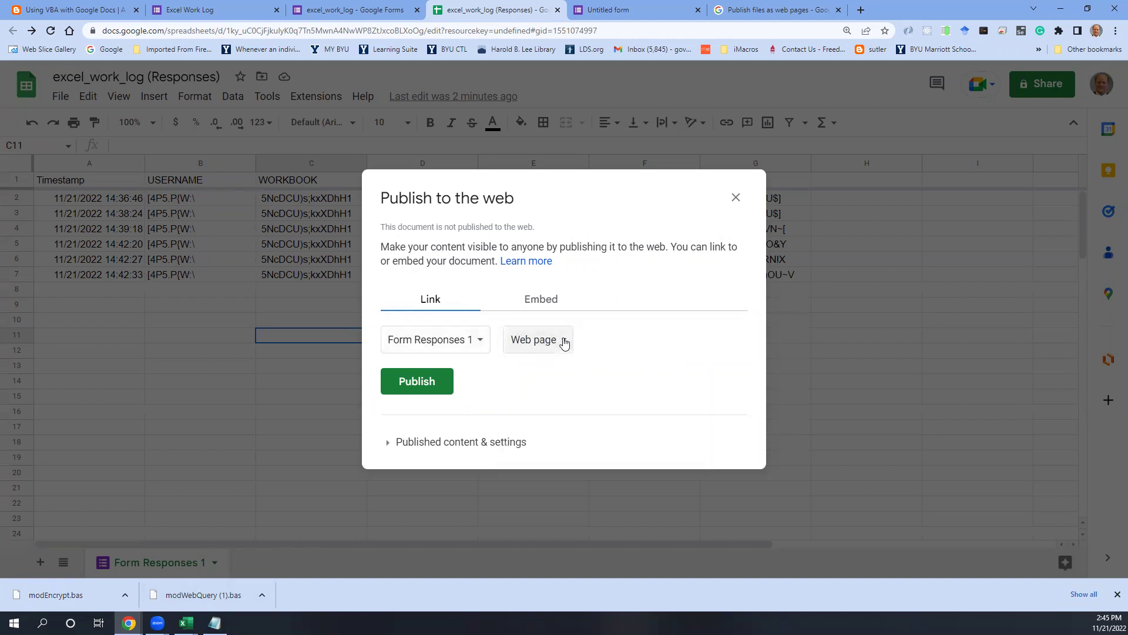
click(436, 389)
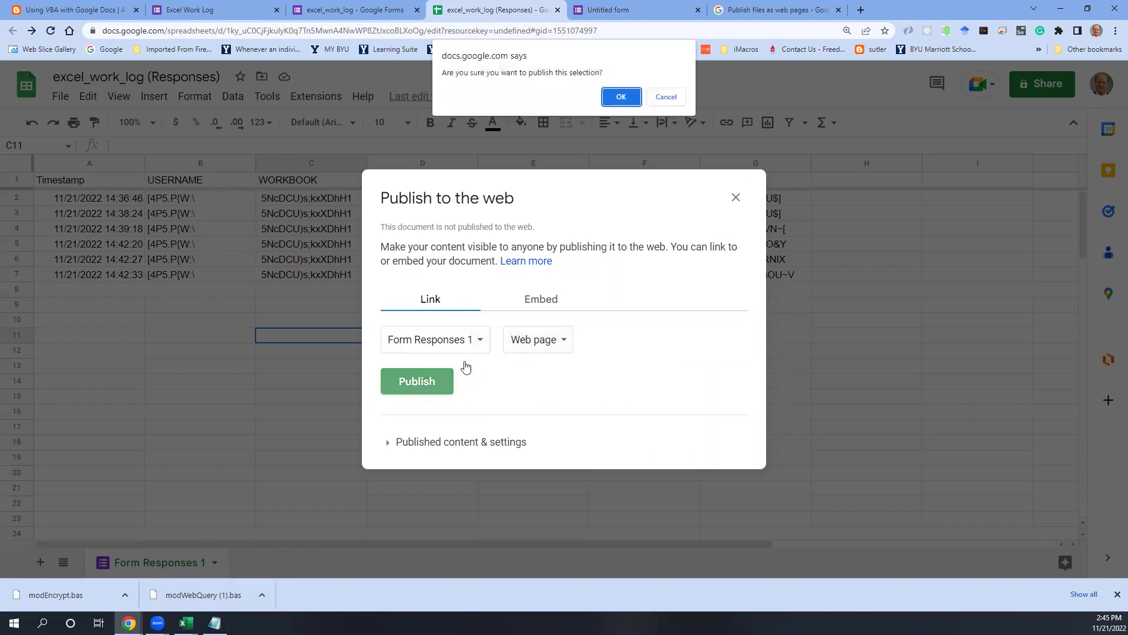
click(622, 99)
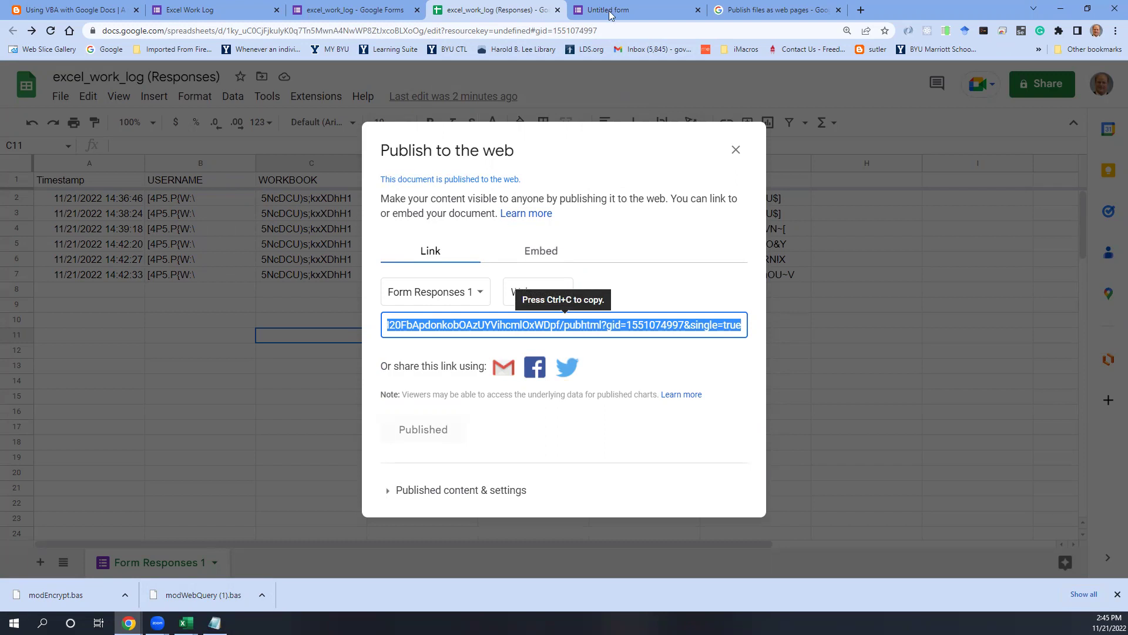
Load the copied published link for Form Responses 1 in a new browser tab
click(861, 11)
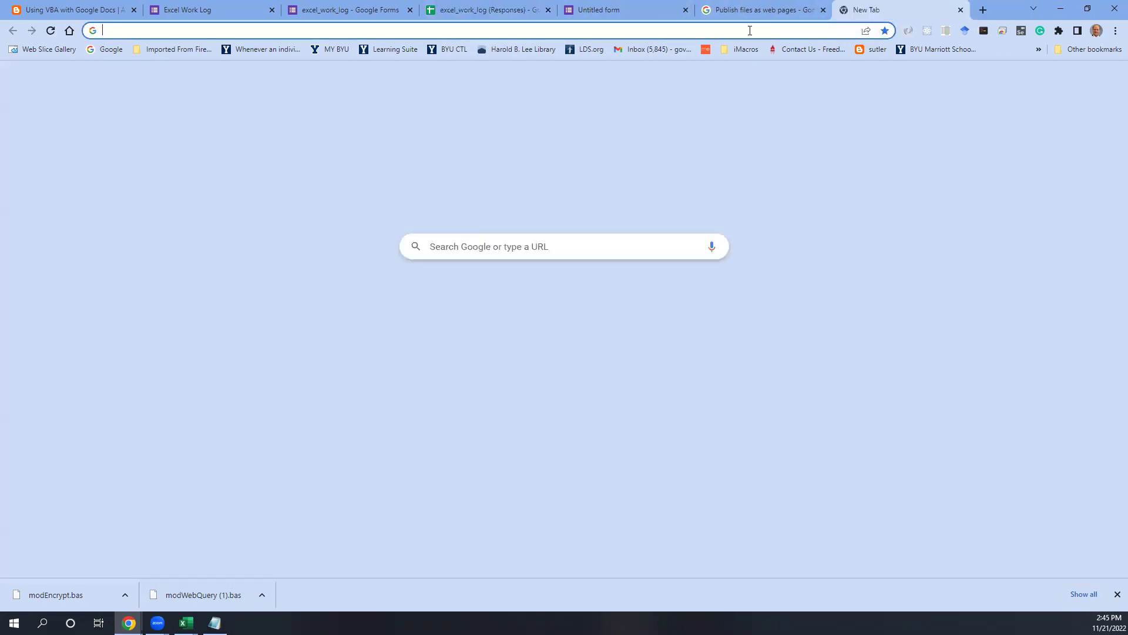
key(ctrl+v)
key(Return)
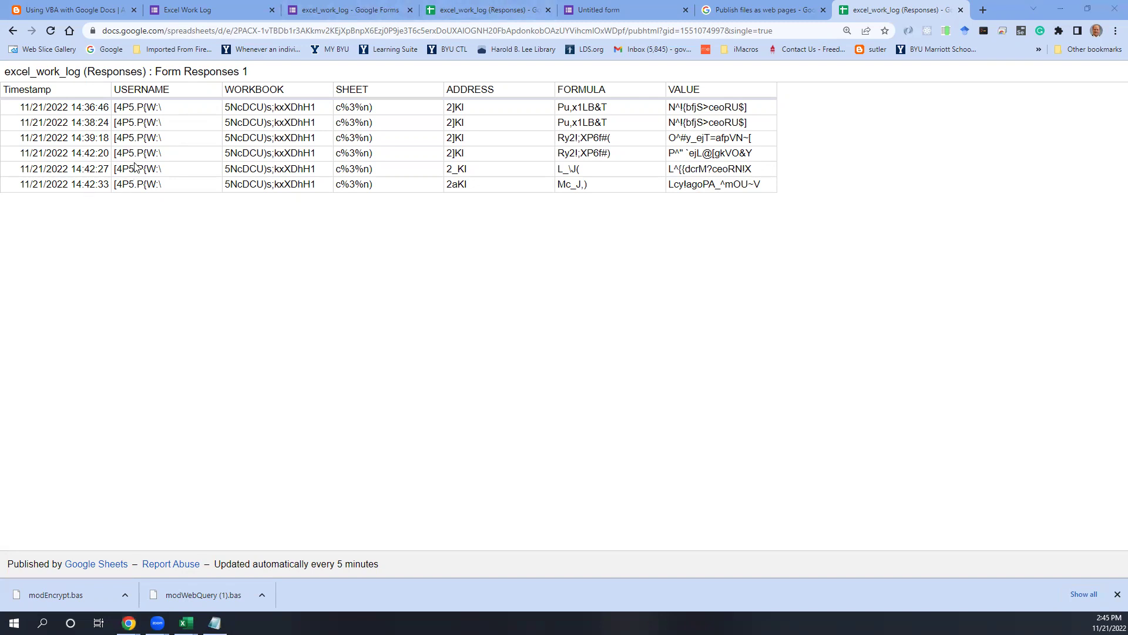
In get_data, declare Const url set to the pasted published sheet URL
key(alt+Tab)
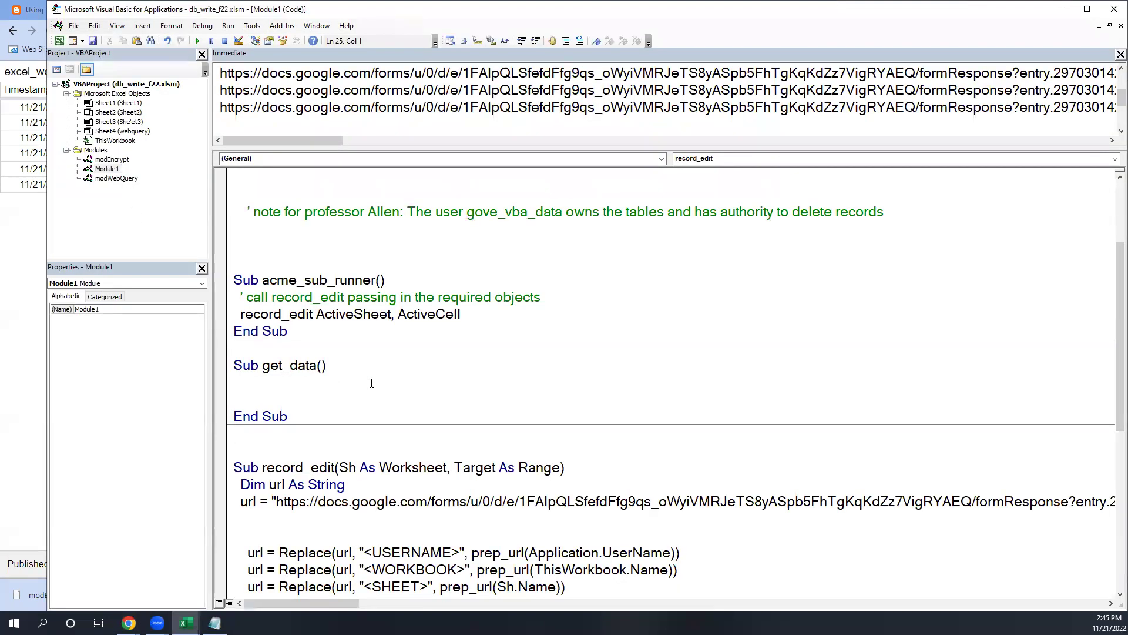
click(301, 382)
text(dim)
key(BackSpace)
key(BackSpace)
key(BackSpace)
key(BackSpace)
text(const url )
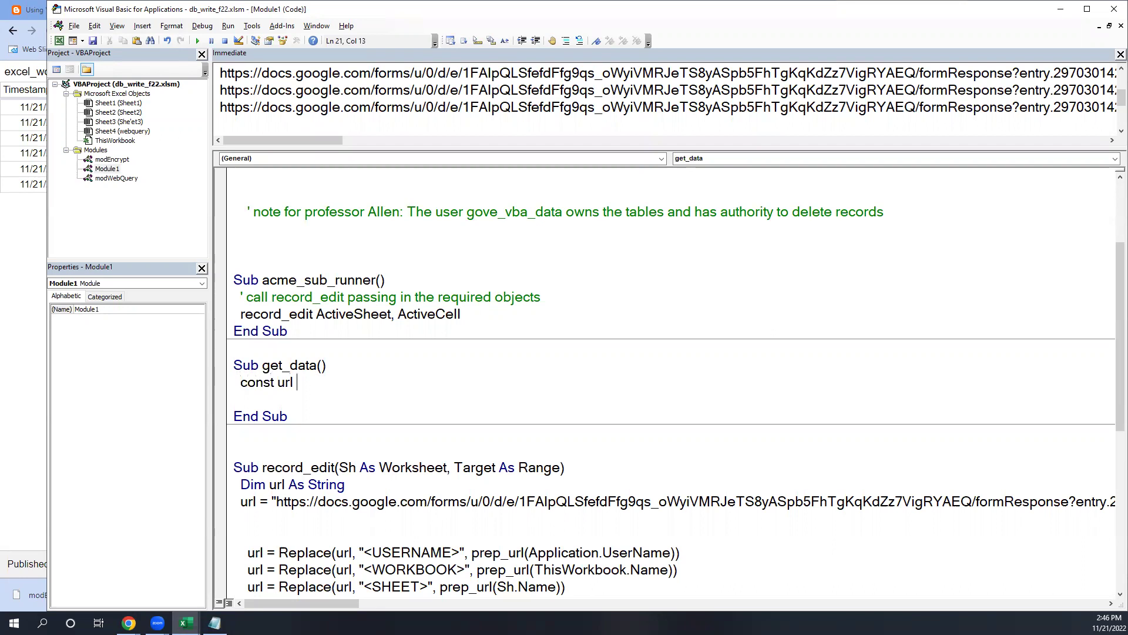
text(= ")
key(ctrl+v)
text(")
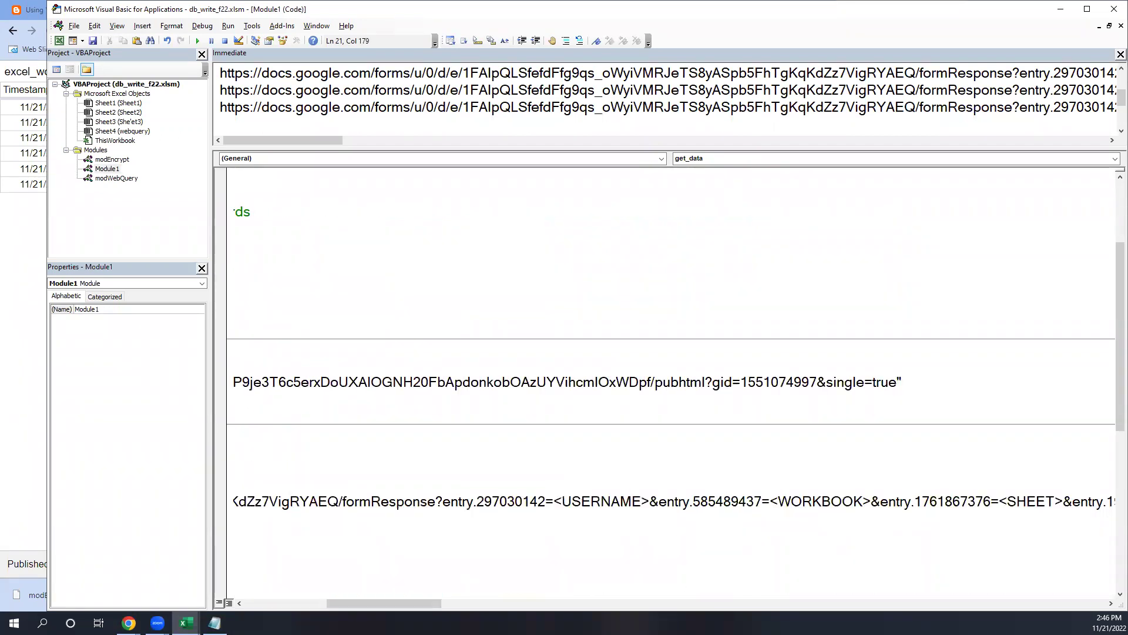
key(Home)
key(Down)
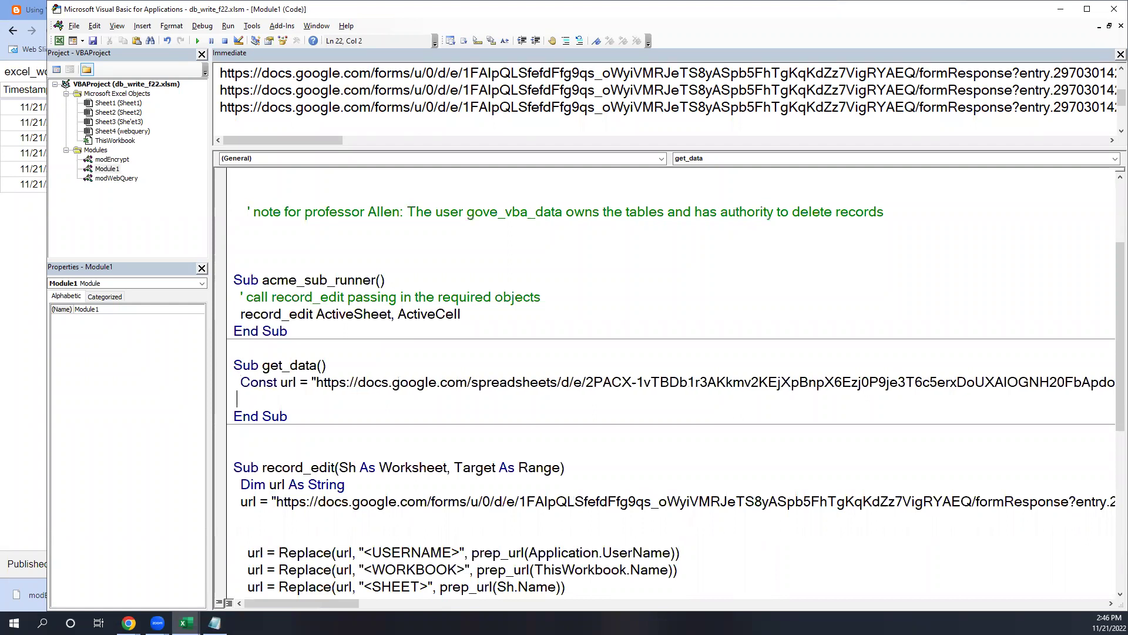
Start a CreateWebQuery call targeting Worksheets("webquery").Range("B1")
text(get)
key(BackSpace)
key(BackSpace)
key(BackSpace)
text(createwebquery)
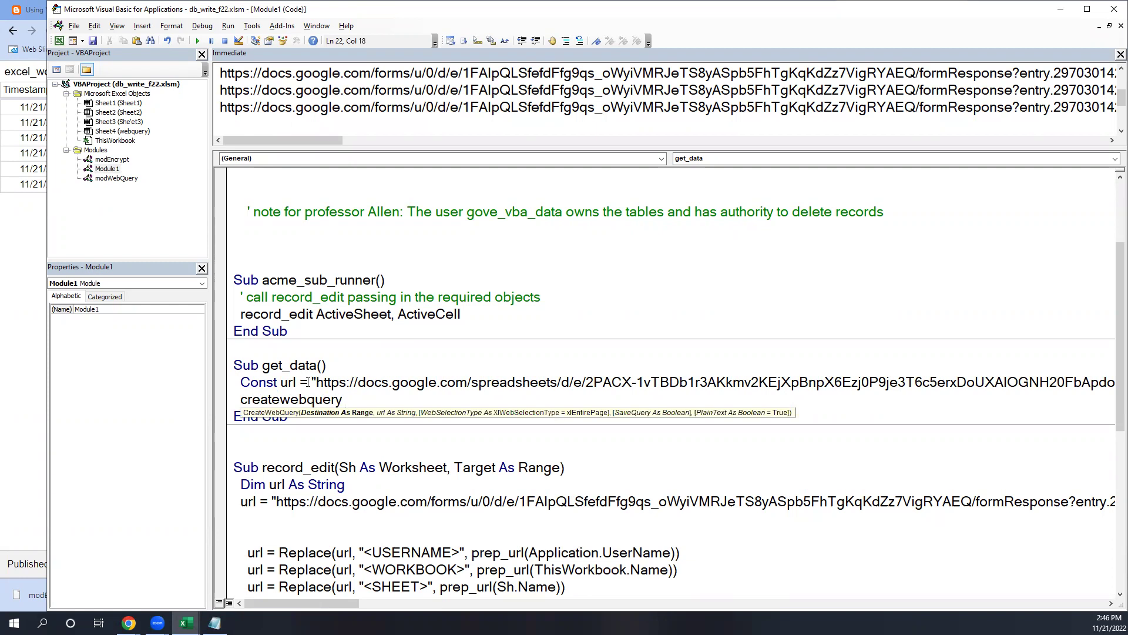
text( workshetts)
key(BackSpace)
key(BackSpace)
key(BackSpace)
text(ets())
key(Left)
text("")
key(Left)
text(webquery)
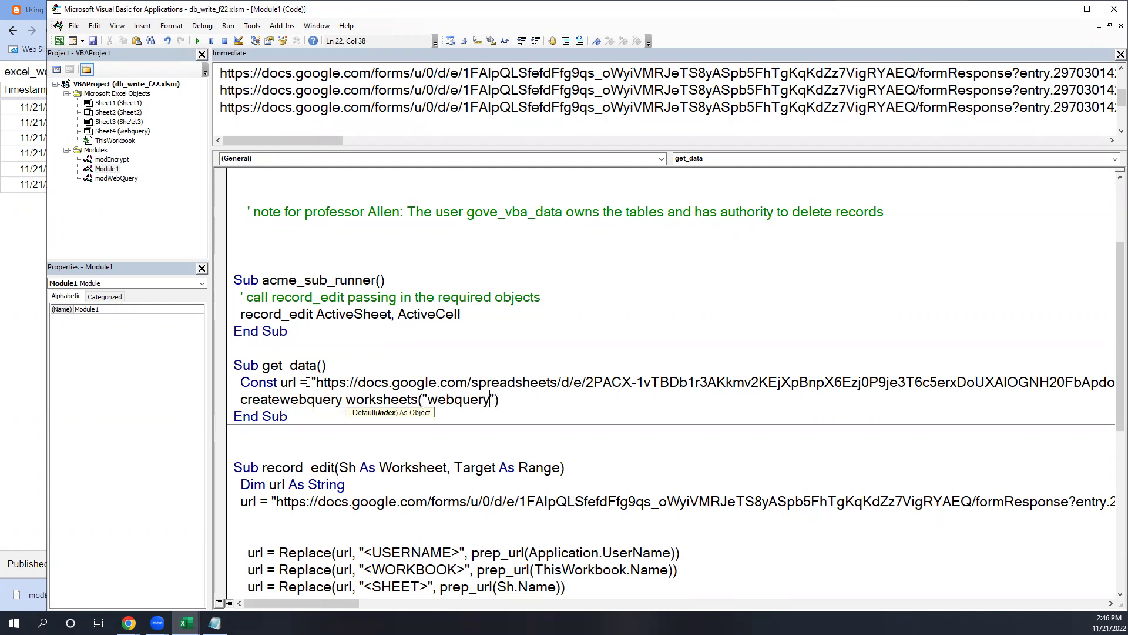
key(End)
text(.r)
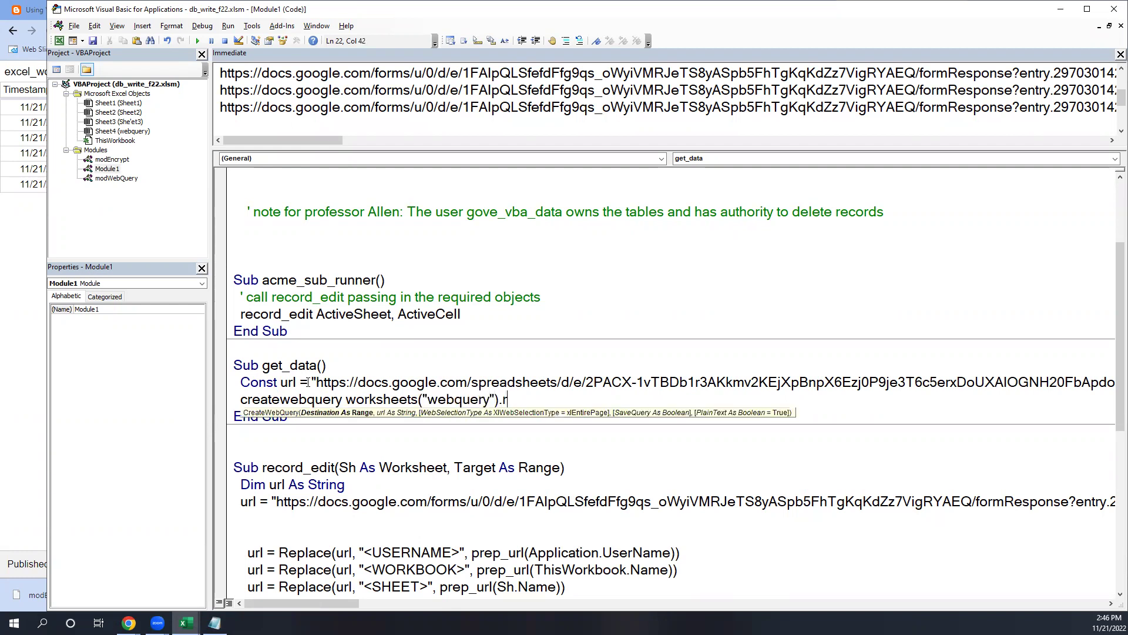
text(ange)
key(BackSpace)
key(BackSpace)
key(BackSpace)
text(nge()
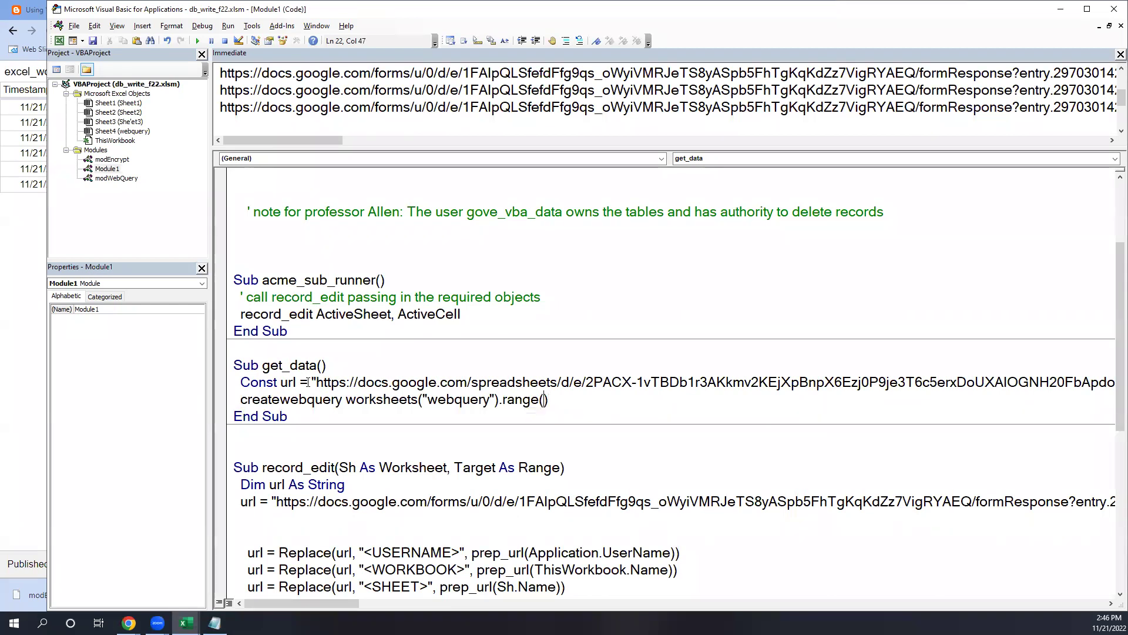
text("")
text(B1)
Finish CreateWebQuery with url and xlAllTables, then run get_data and view the webquery sheet
text(, url)
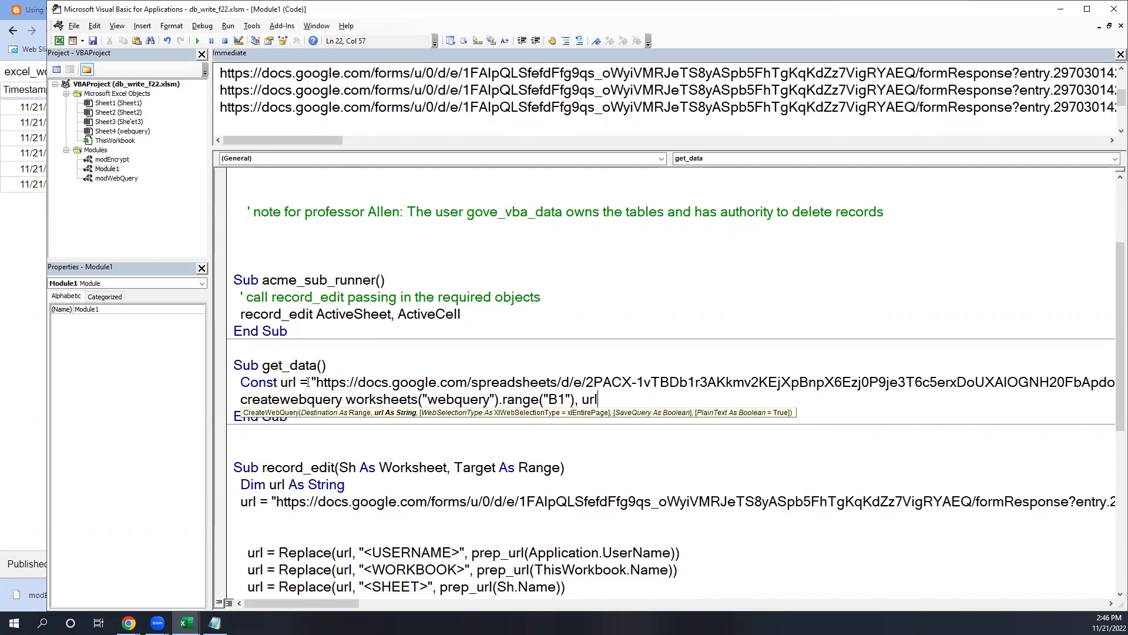
text(,)
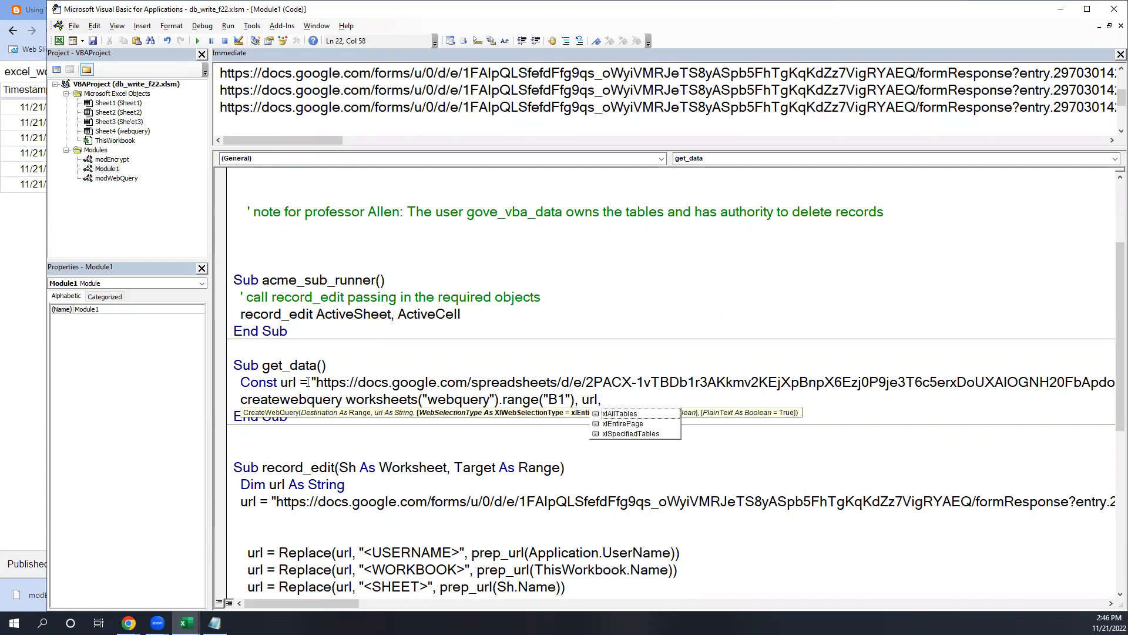
key(Down)
key(Down)
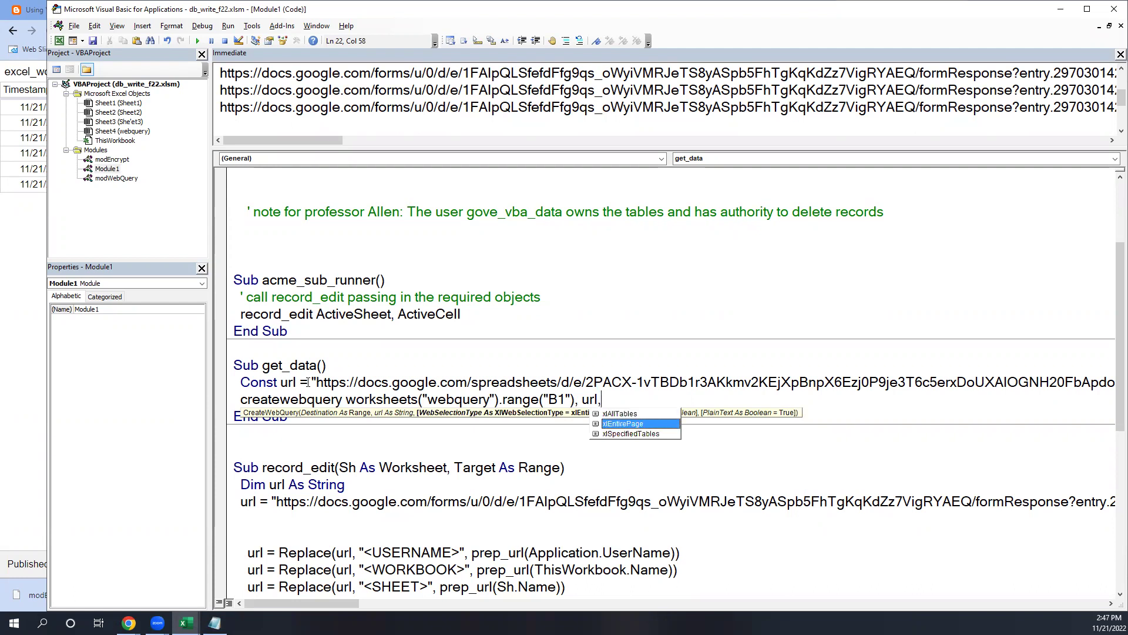
key(Up)
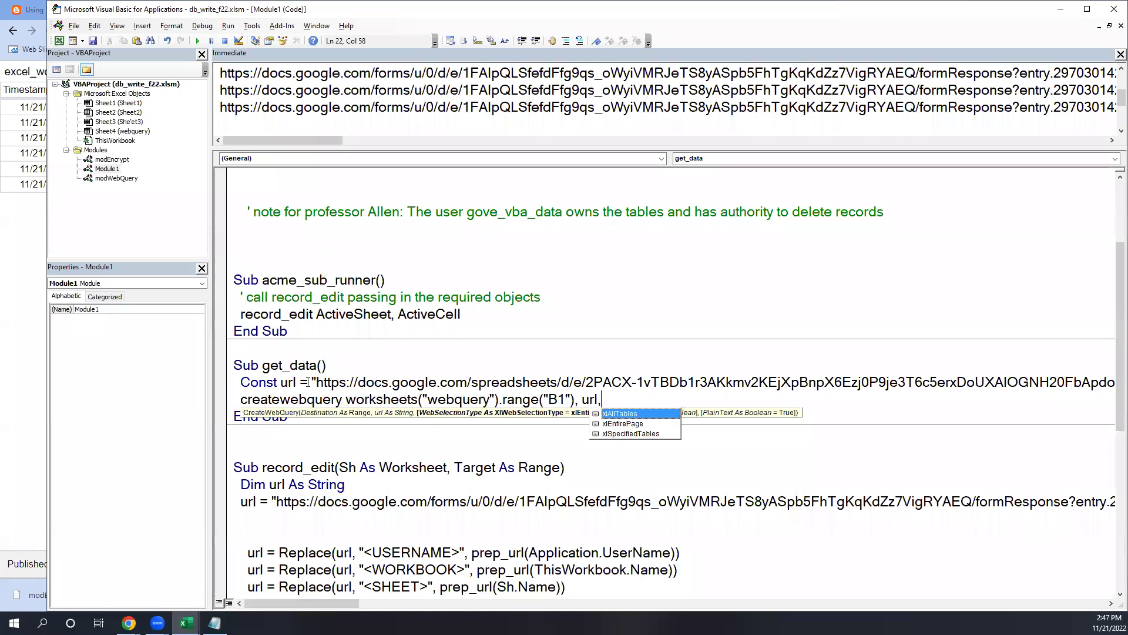
key(Tab)
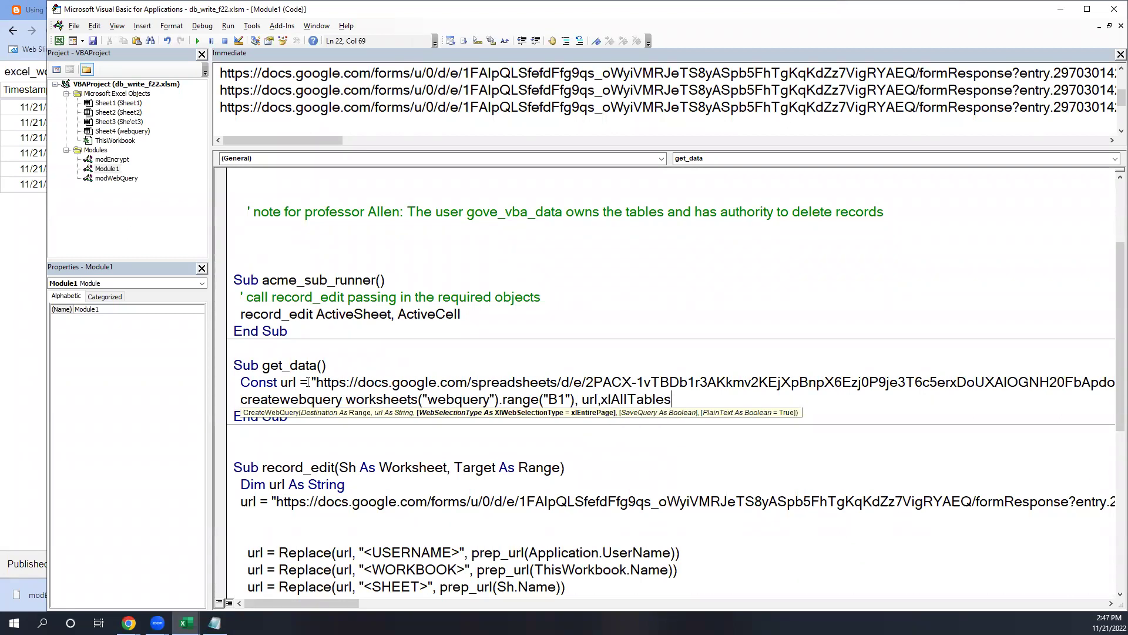
click(358, 382)
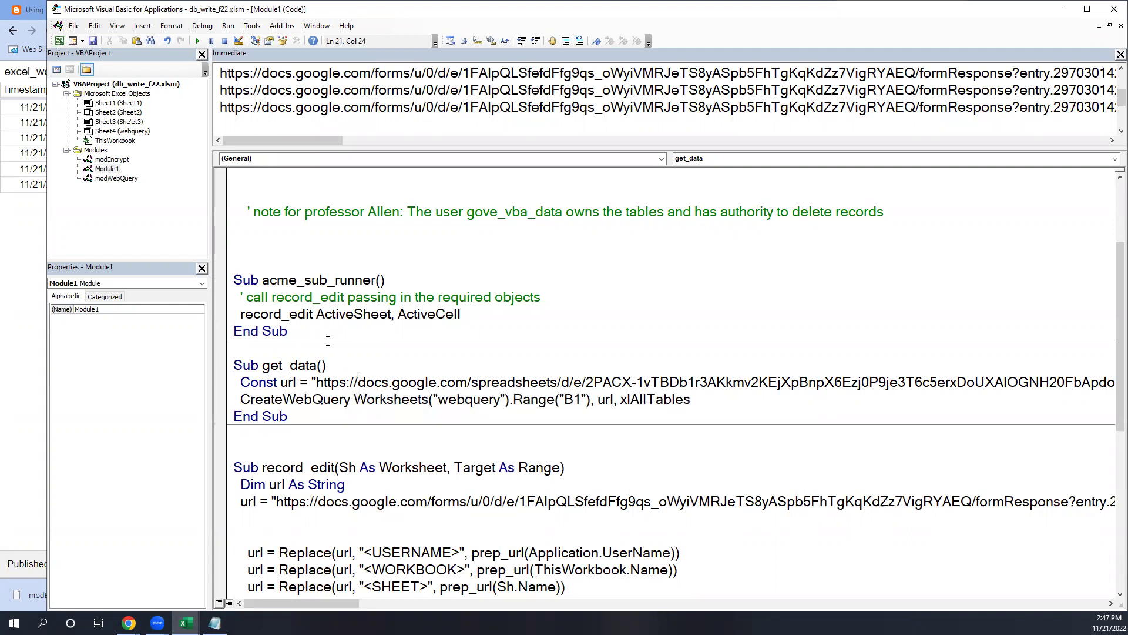
click(197, 41)
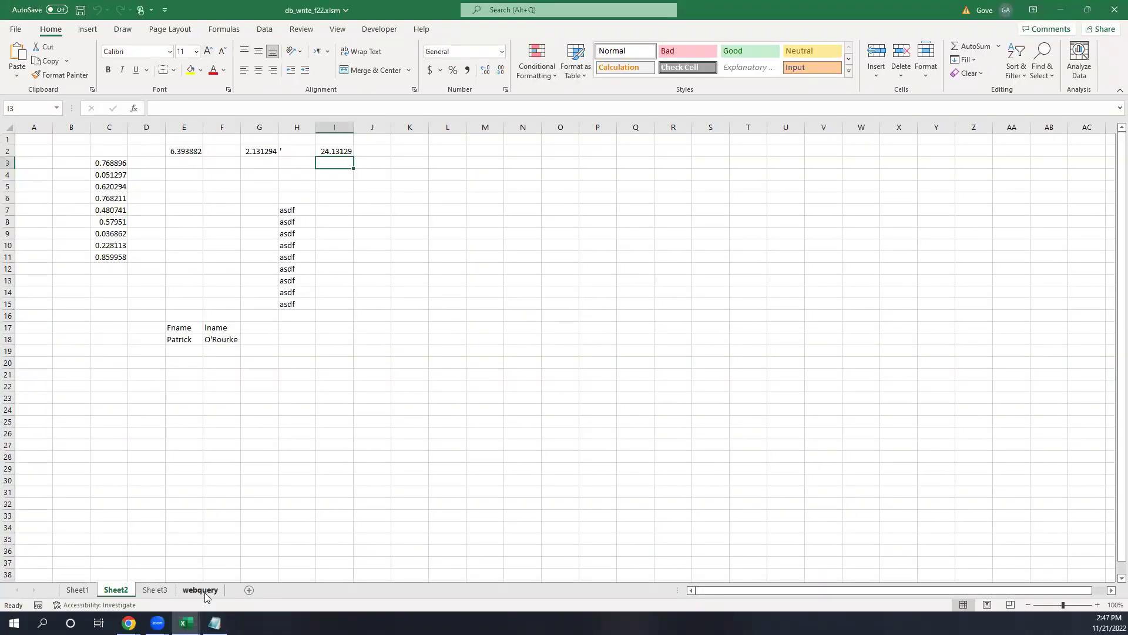
click(206, 591)
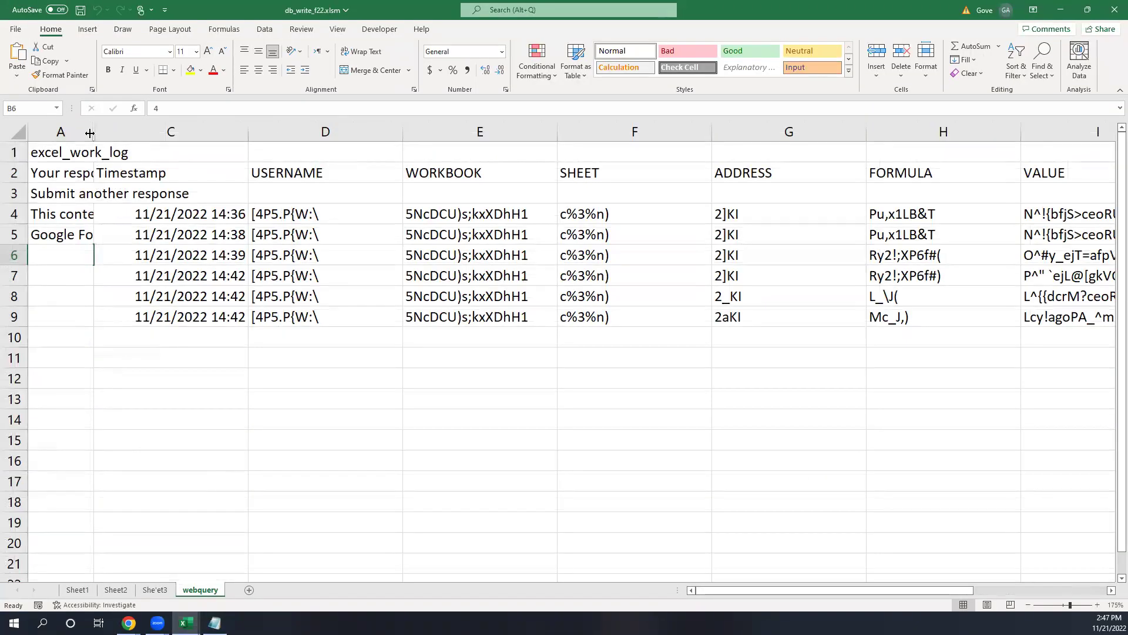
Widen column B to show row numbers 1–7, hide column A, and select D4
drag(90, 133, 149, 133)
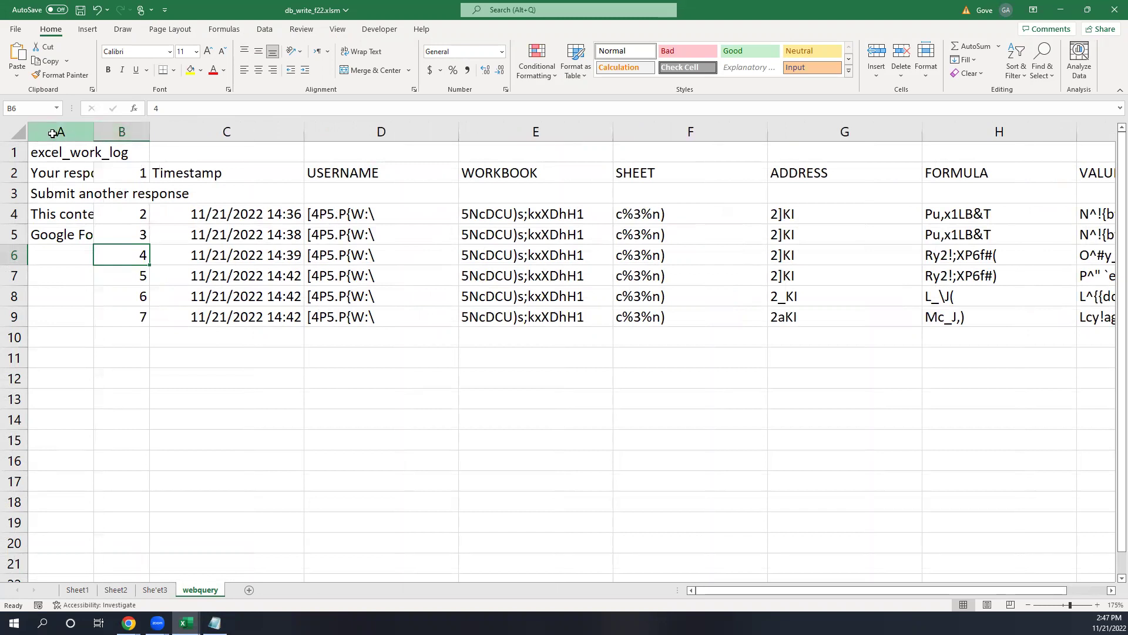
click(56, 130)
right_click(58, 135)
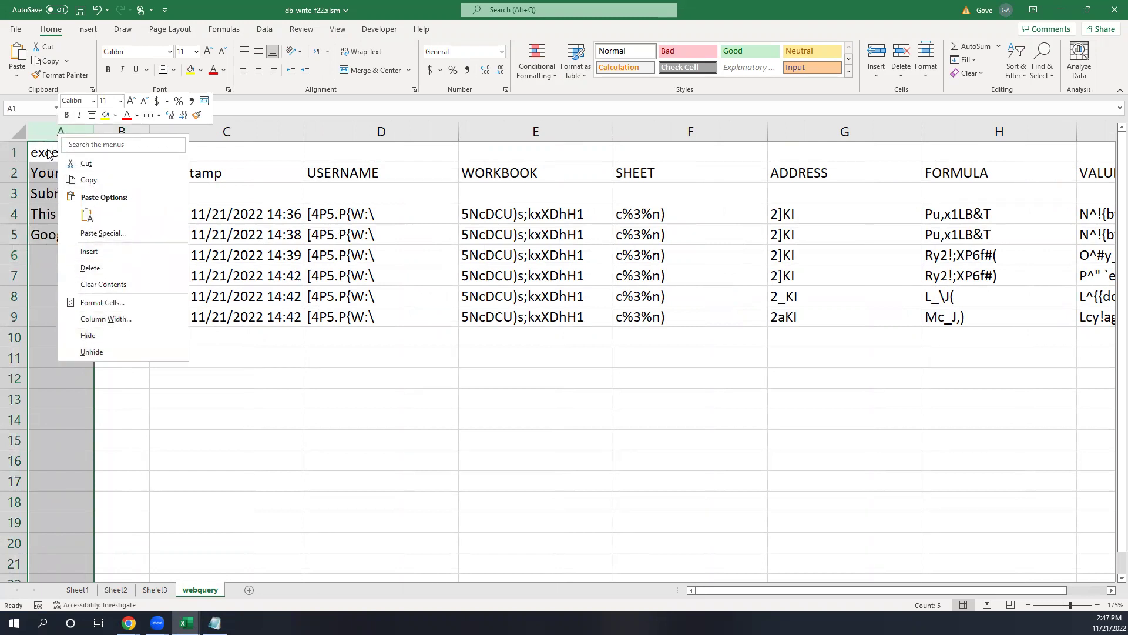
click(101, 336)
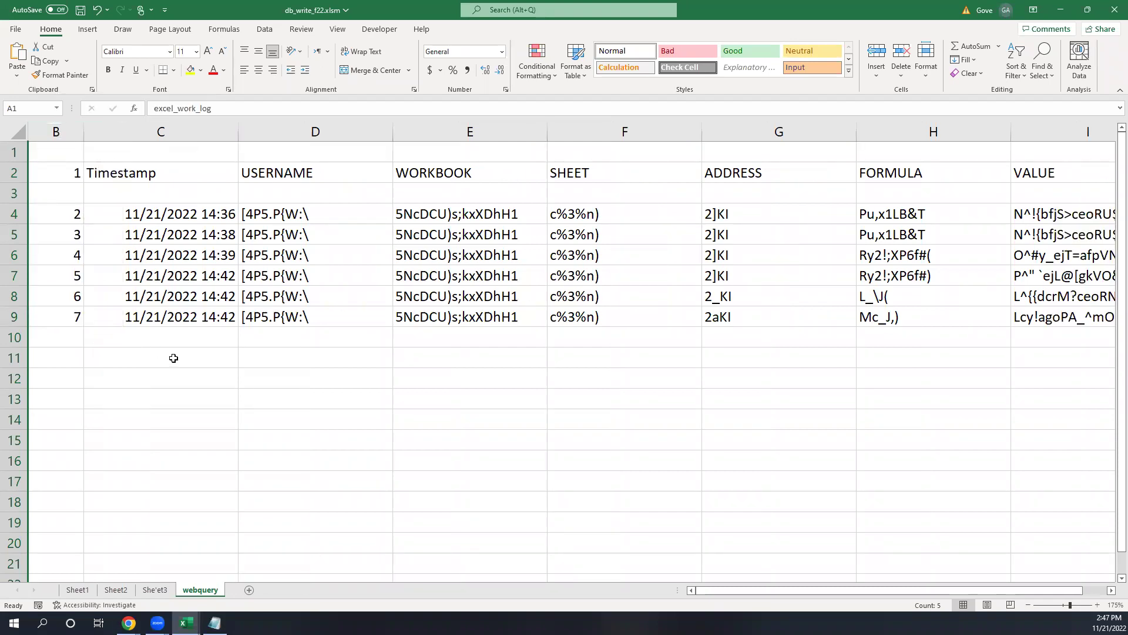
scroll(249, 370, down, 1)
scroll(250, 371, up, 1)
click(266, 215)
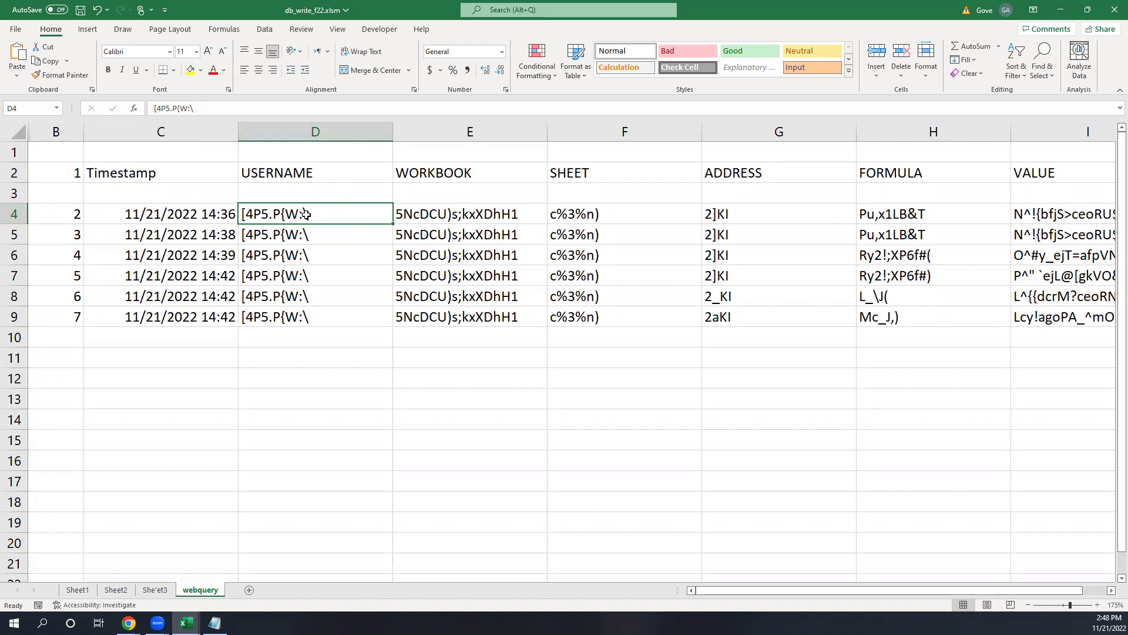
key(alt+F11)
Add a ' decrypt comment line below the CreateWebQuery call
scroll(318, 333, down, 4)
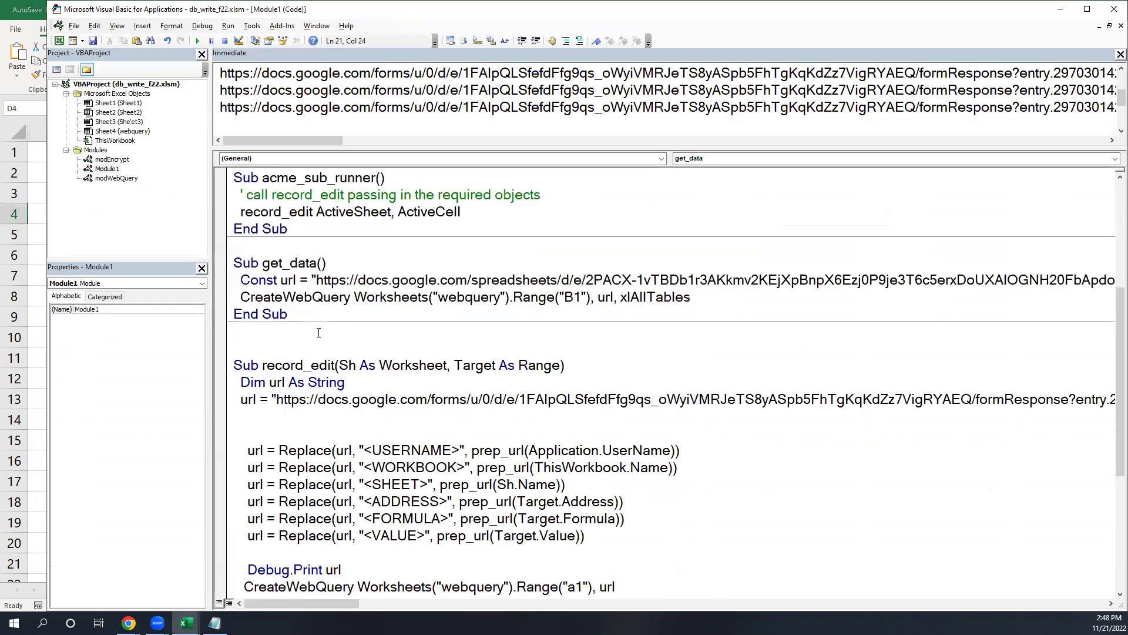
click(714, 299)
key(Return)
key(Return)
key(Return)
key(Up)
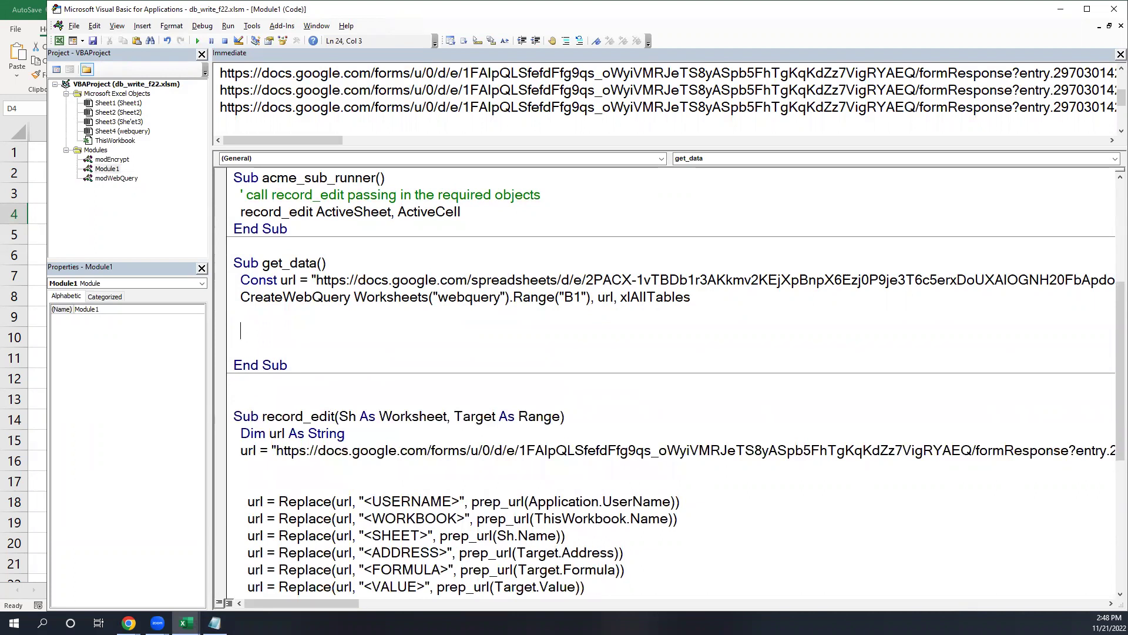
text(' decrupt)
key(BackSpace)
key(BackSpace)
key(BackSpace)
key(BackSpace)
text(rypt)
key(Return)
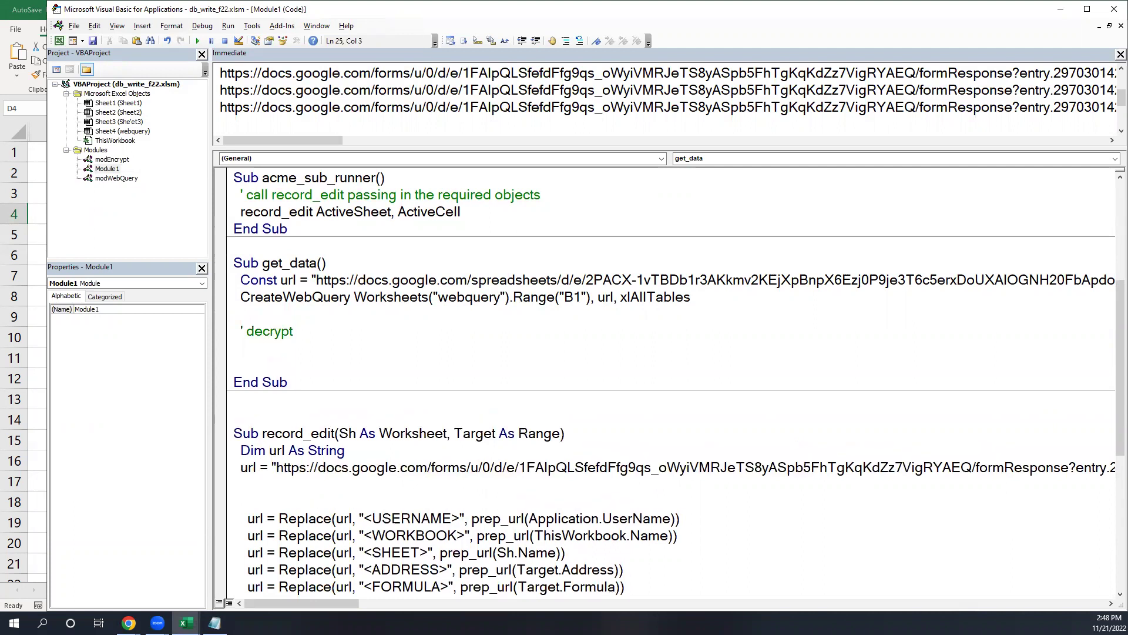
Declare r As Long and c As Integer under the decrypt comment
text(dim x)
key(BackSpace)
text(r as long)
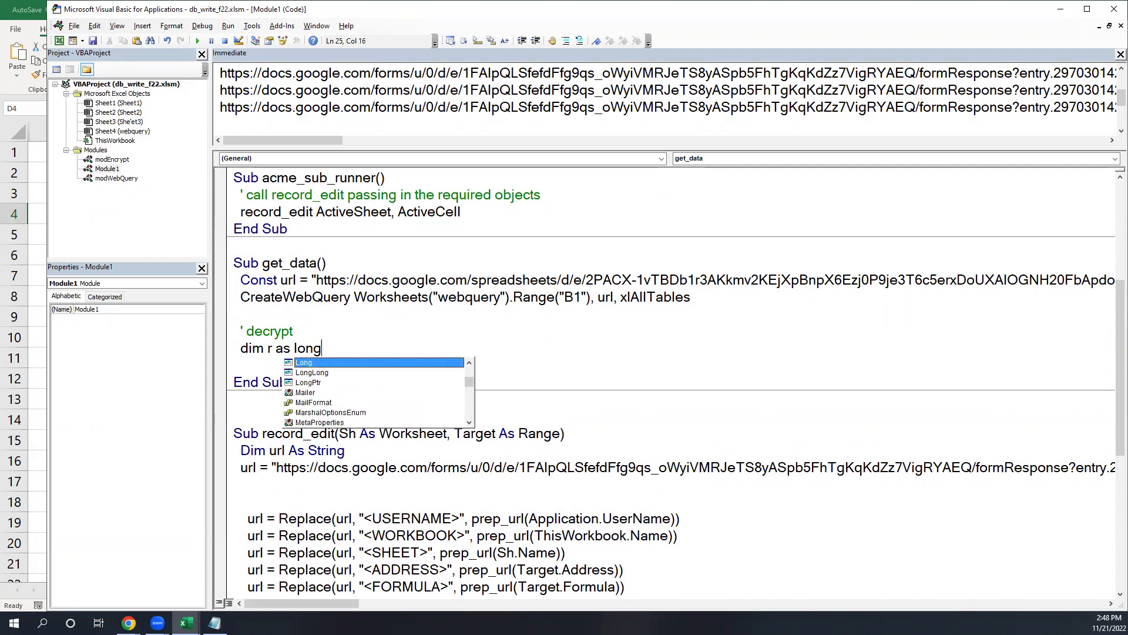
key(Tab)
key(Return)
text(dim c as int)
key(Tab)
key(Return)
text(for)
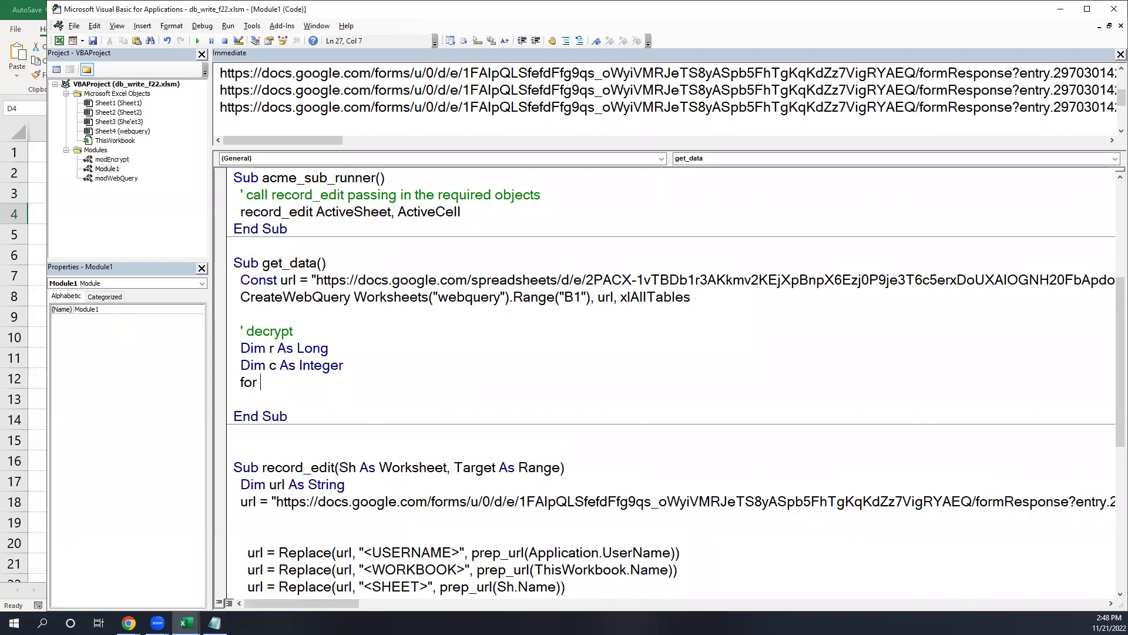
key(BackSpace)
key(BackSpace)
key(BackSpace)
key(BackSpace)
text(cell)
Inspect the webquery sheet's row numbers, column C timestamps and column D encrypted usernames
key(alt+F11)
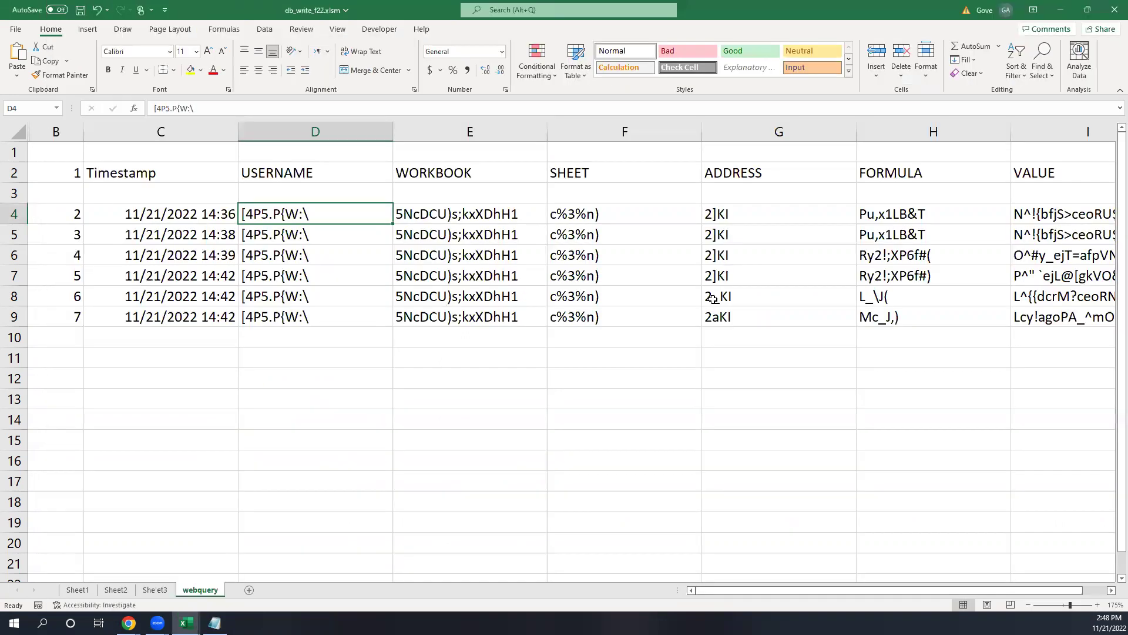
key(alt+F11)
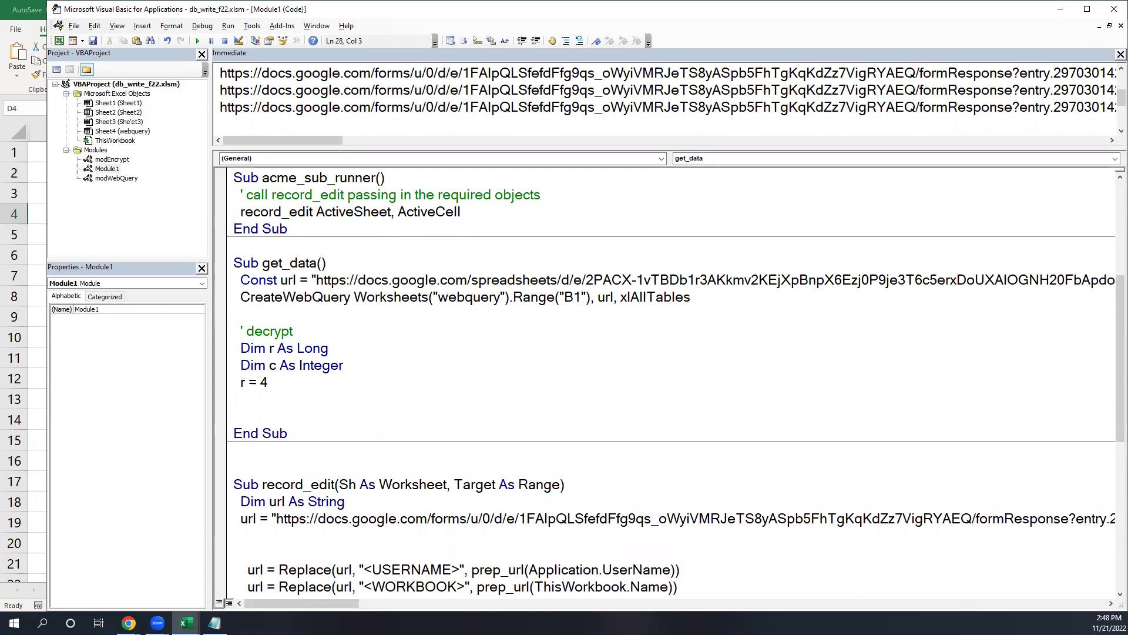
key(alt+F11)
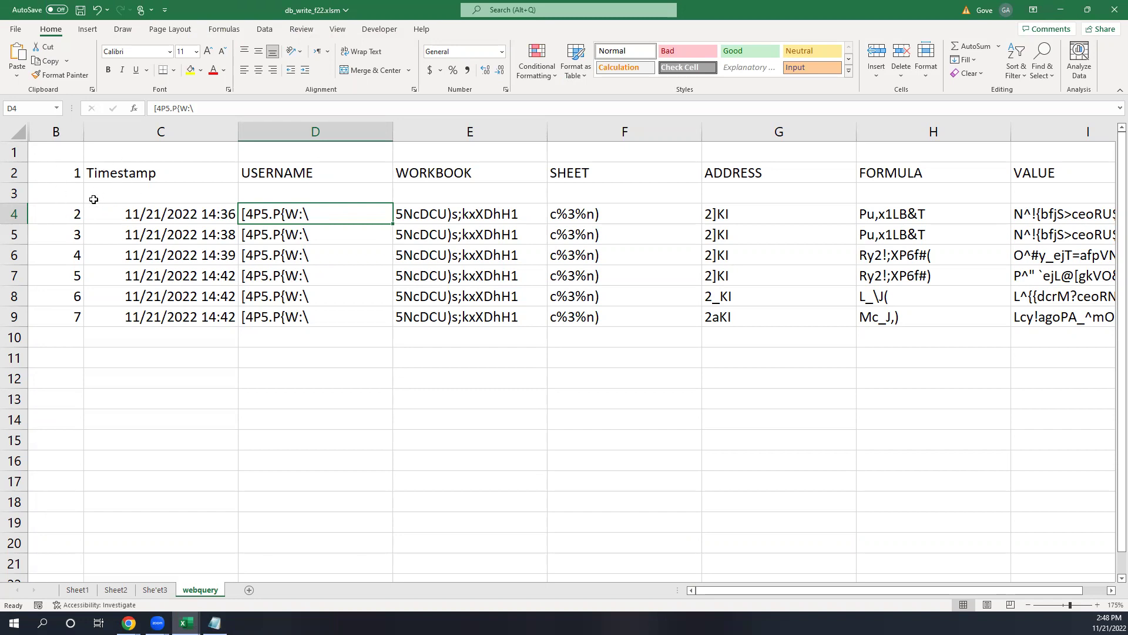
drag(57, 176, 60, 322)
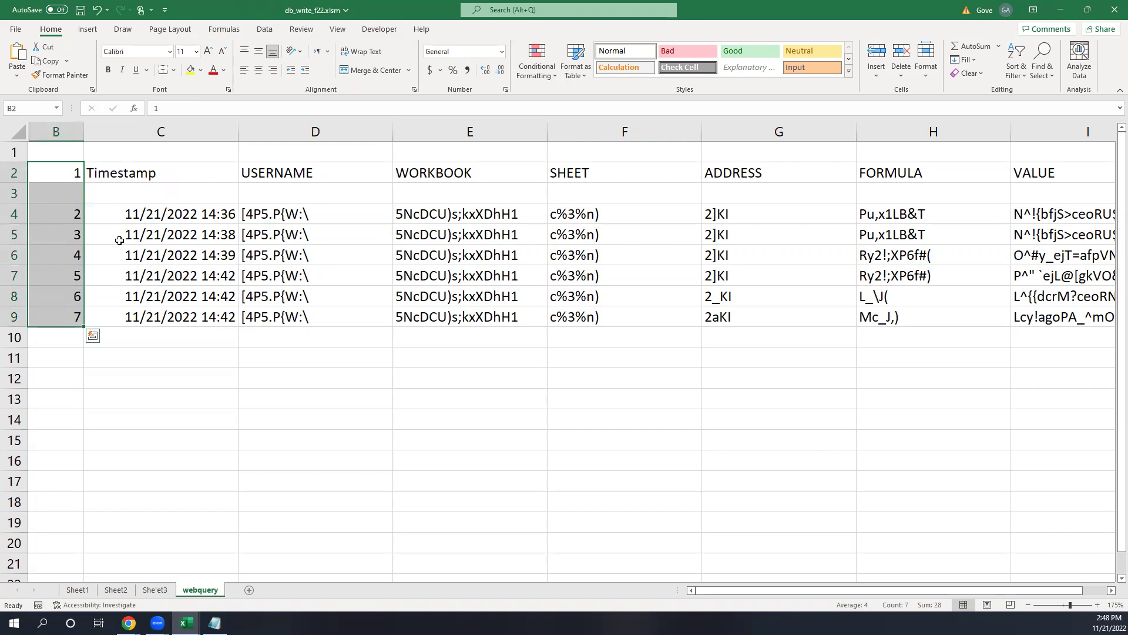
click(109, 214)
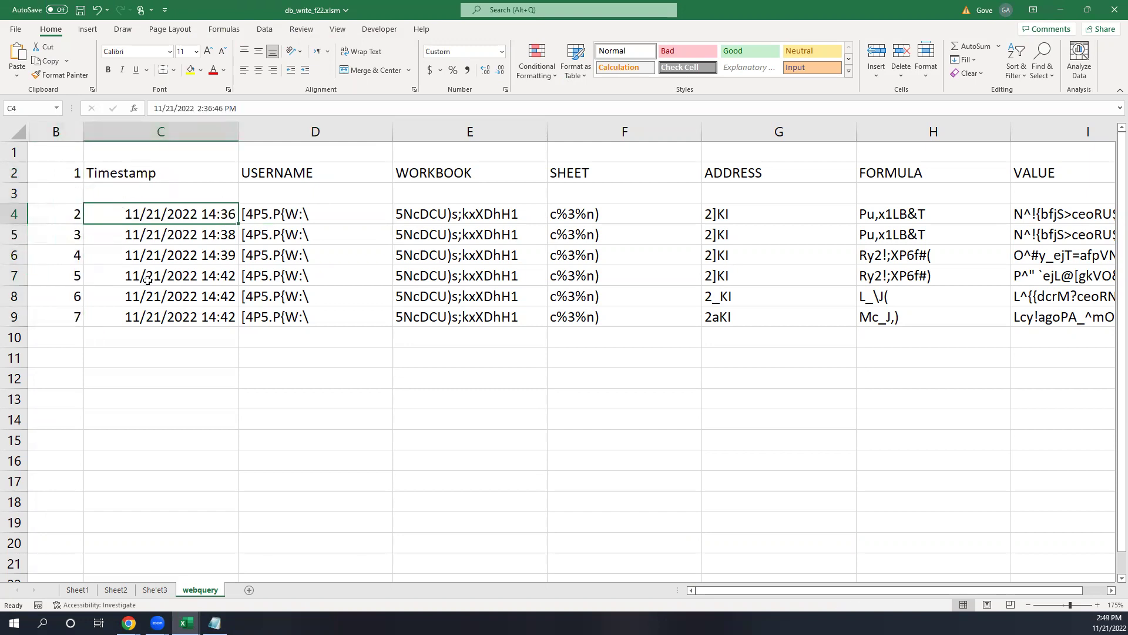
drag(330, 213, 331, 314)
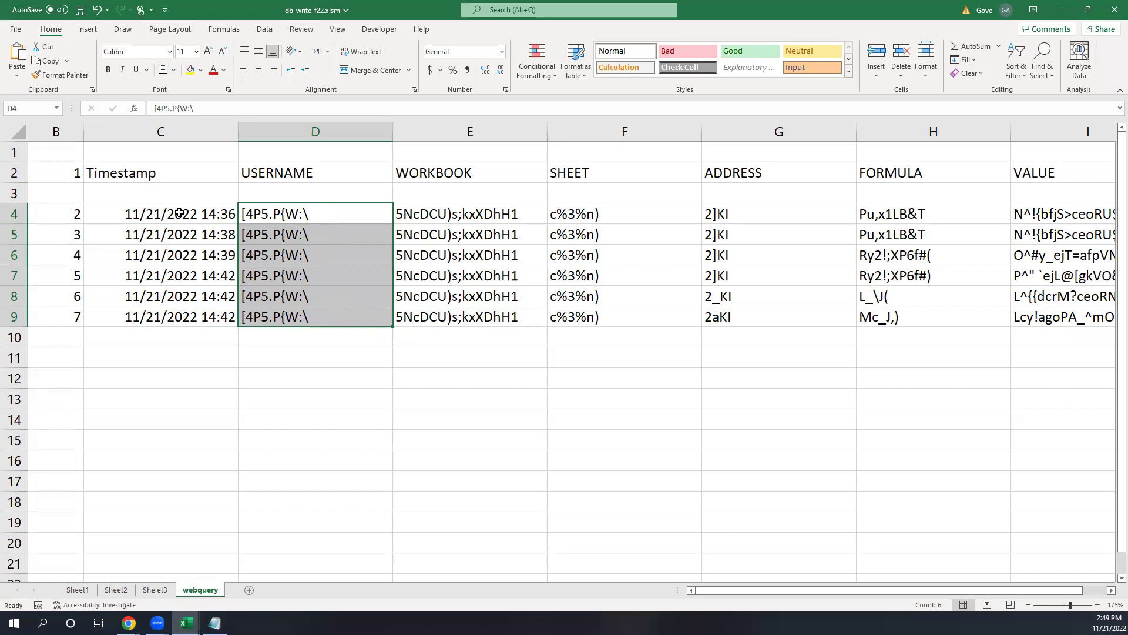
drag(179, 215, 185, 310)
Begin a Do Until line for the row loop in get_data
key(alt+F11)
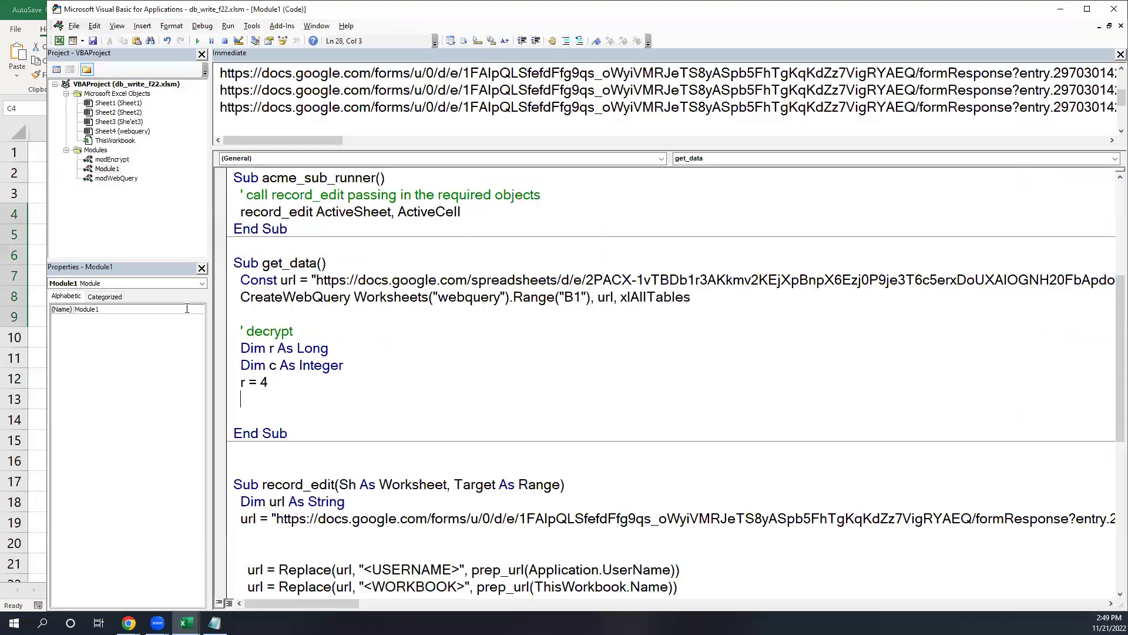
text(do  url)
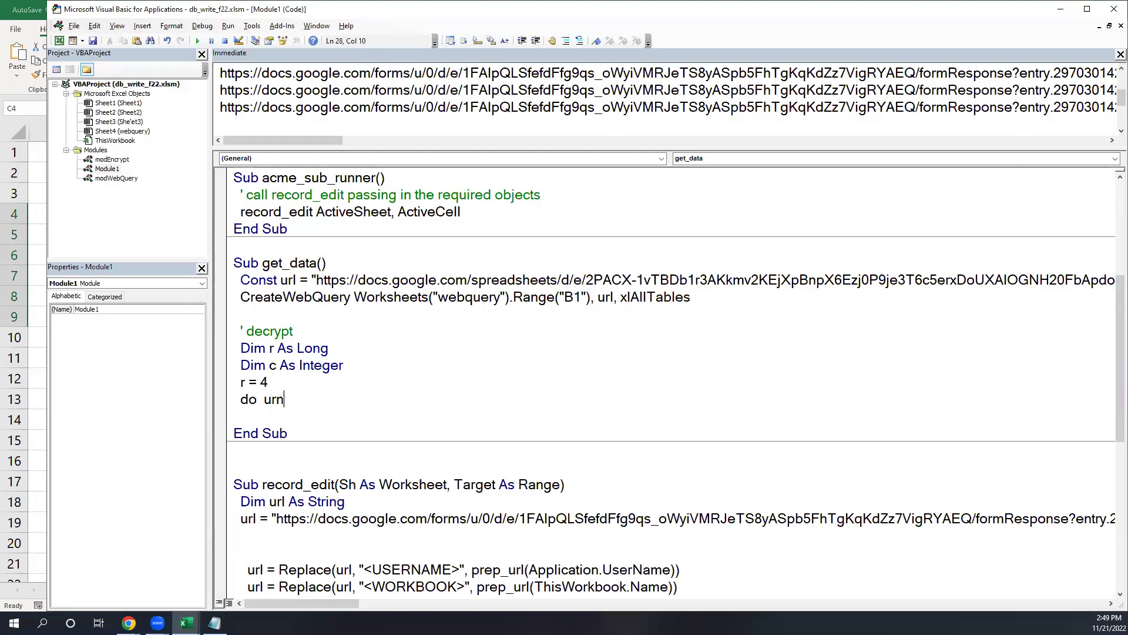
key(BackSpace)
key(BackSpace)
text(ntil worksheets())
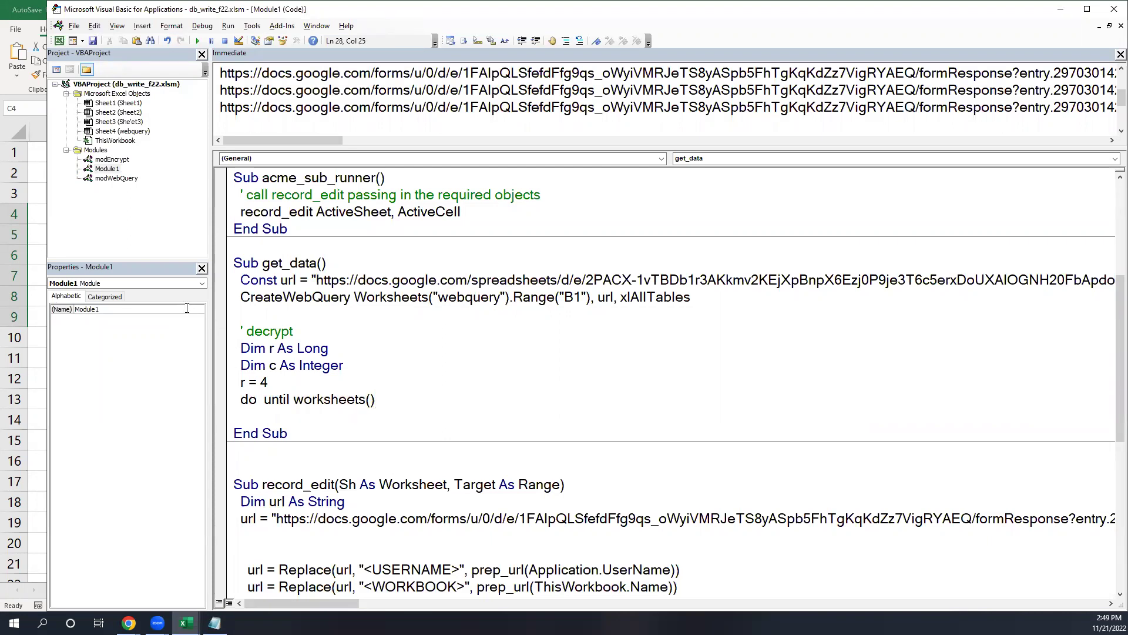
key(BackSpace)
key(BackSpace)
key(BackSpace)
key(BackSpace)
key(BackSpace)
key(BackSpace)
key(BackSpace)
key(BackSpace)
key(BackSpace)
key(BackSpace)
key(BackSpace)
key(BackSpace)
Declare Dim s As Worksheet above Const url and start a Set s = line below it
click(289, 331)
click(288, 280)
key(Home)
key(Return)
key(Up)
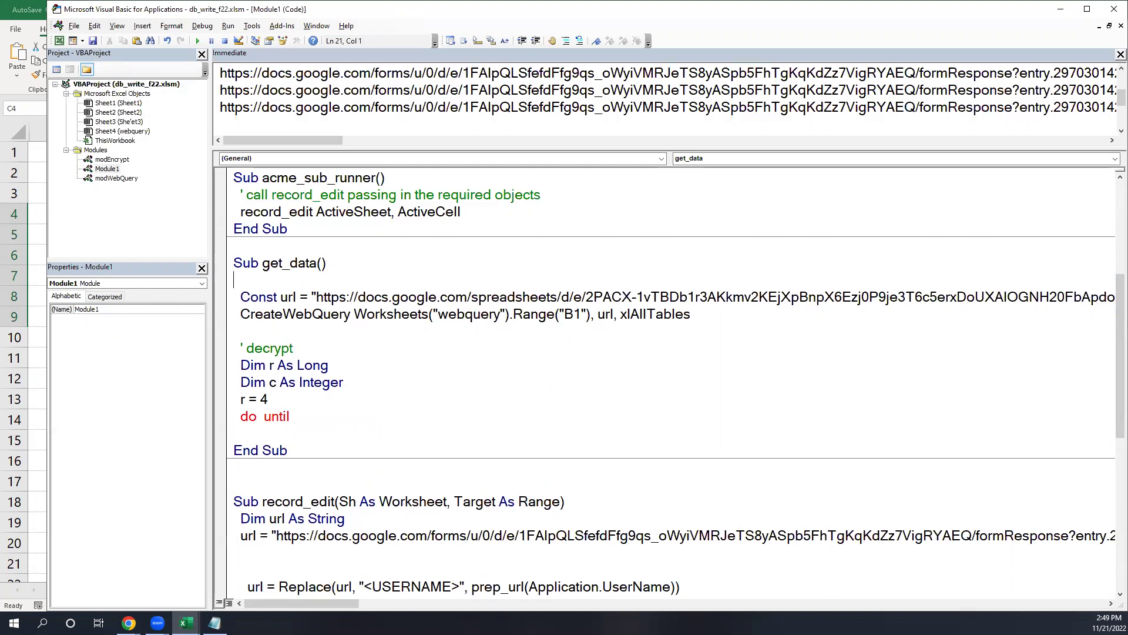
text(dim s)
text( as w)
key(BackSpace)
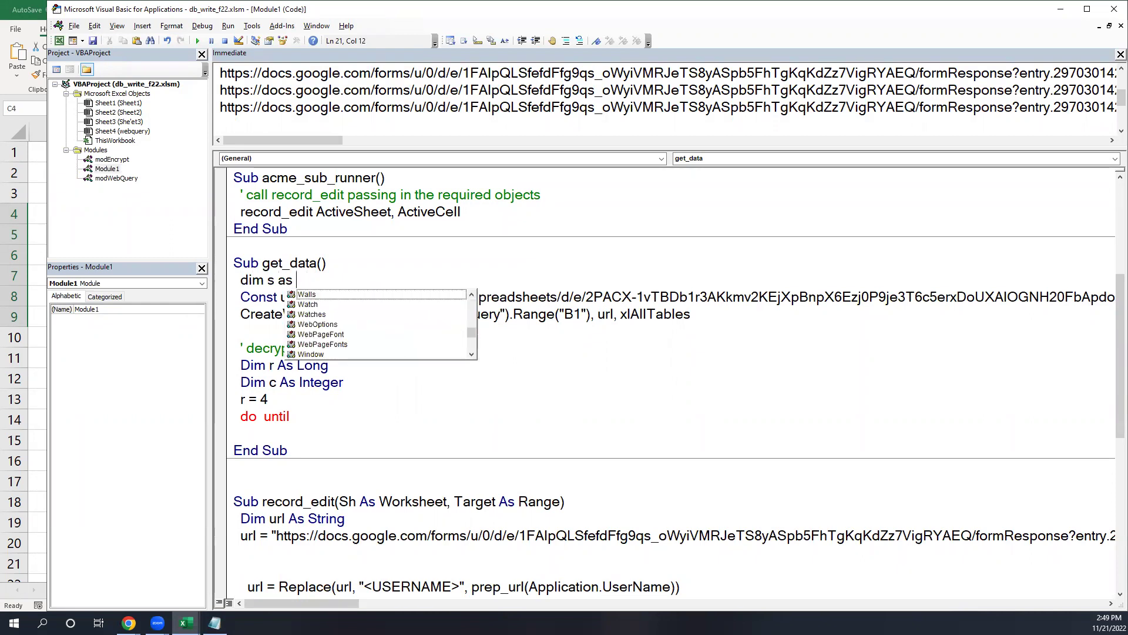
text(works)
key(Tab)
key(Down)
key(End)
key(Return)
text(set s =)
Set s = Worksheets("webquery") and make CreateWebQuery use s.Range("B1")
click(379, 331)
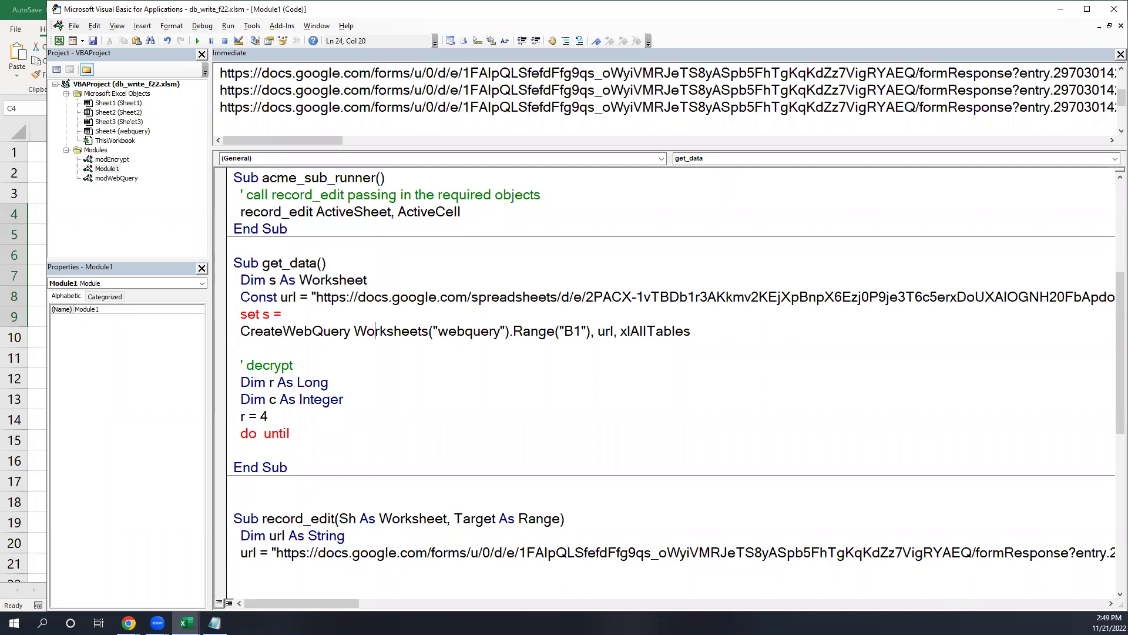
text(s)
drag(361, 331, 517, 331)
key(Delete)
text(Worksheets("webquery"))
Complete the loop condition as Do Until s.Cells(r, "C").Value = ""
click(268, 416)
click(290, 433)
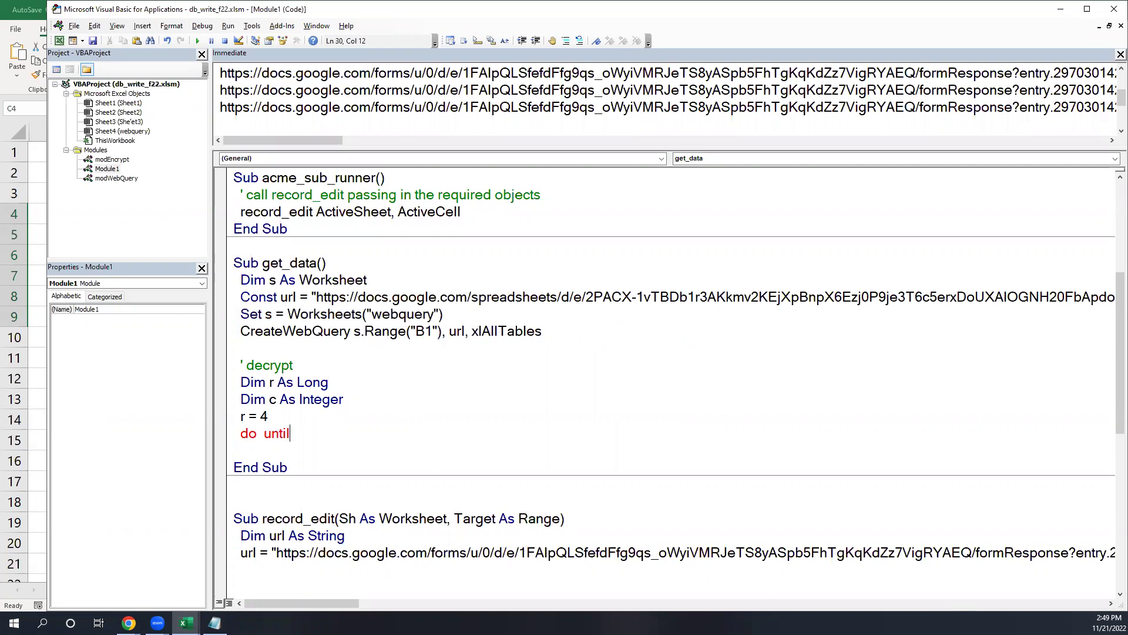
text(s.)
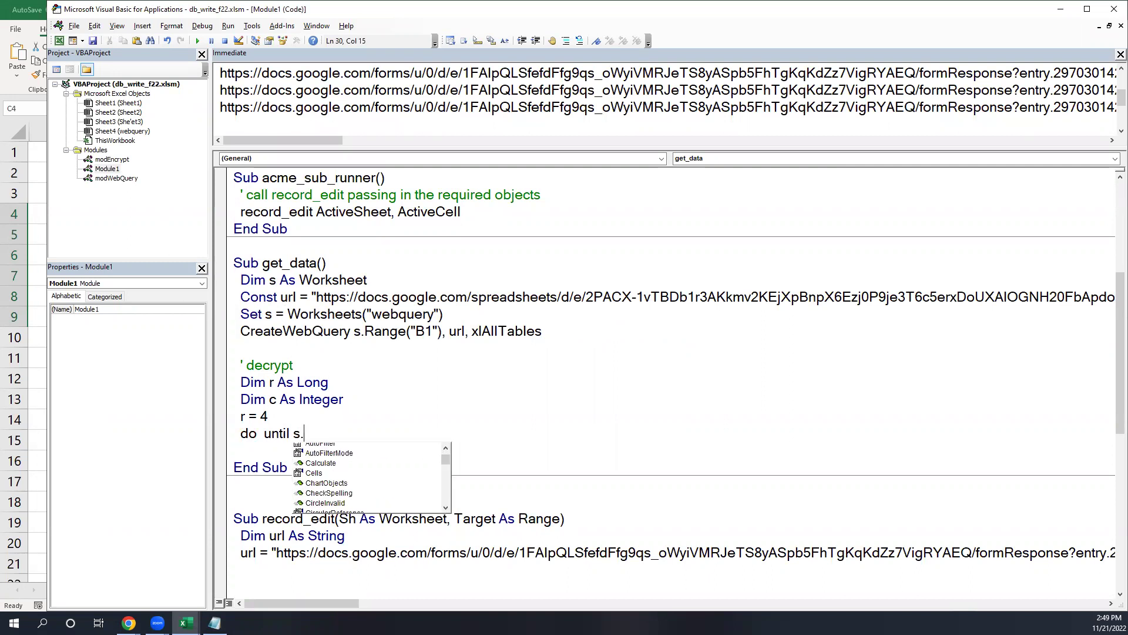
text(ce())
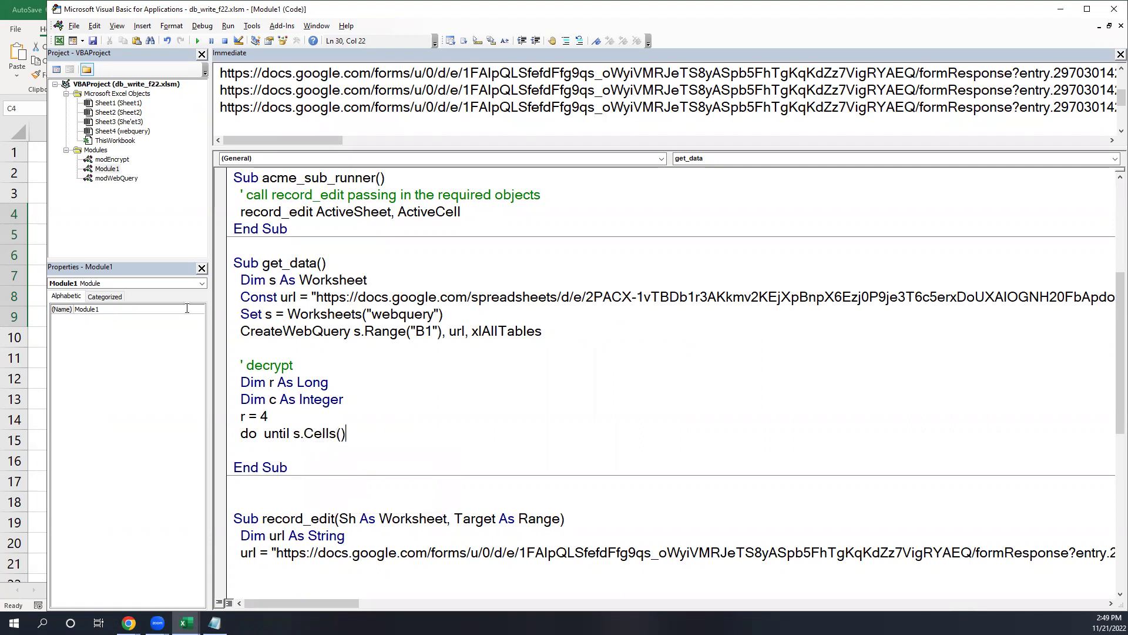
key(Left)
text(r,)
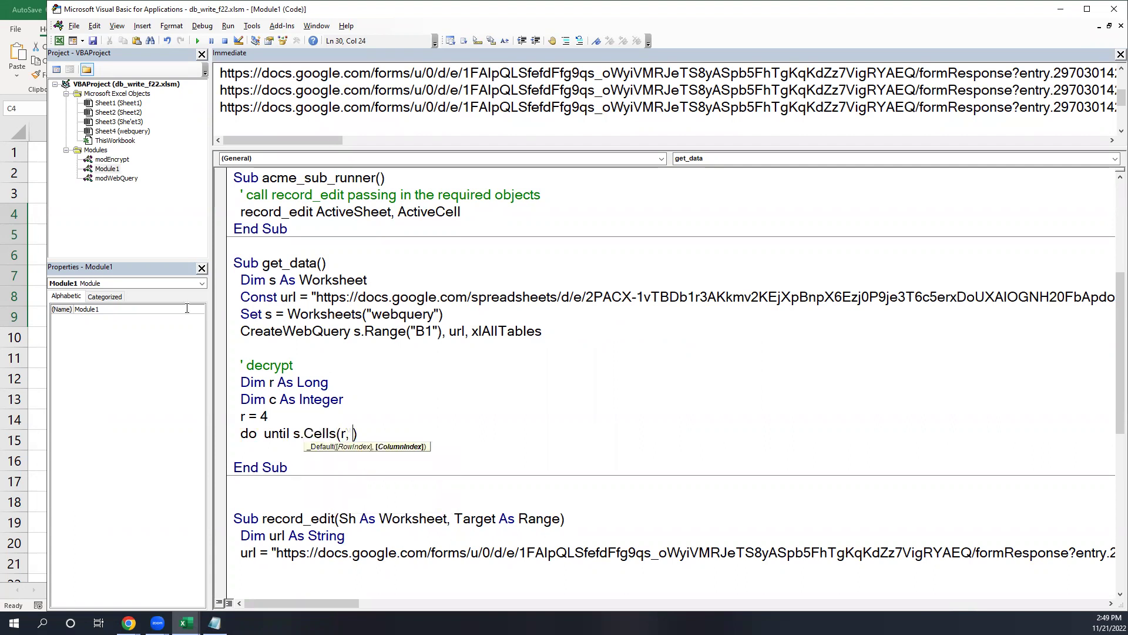
key(alt+F11)
key(alt+F11)
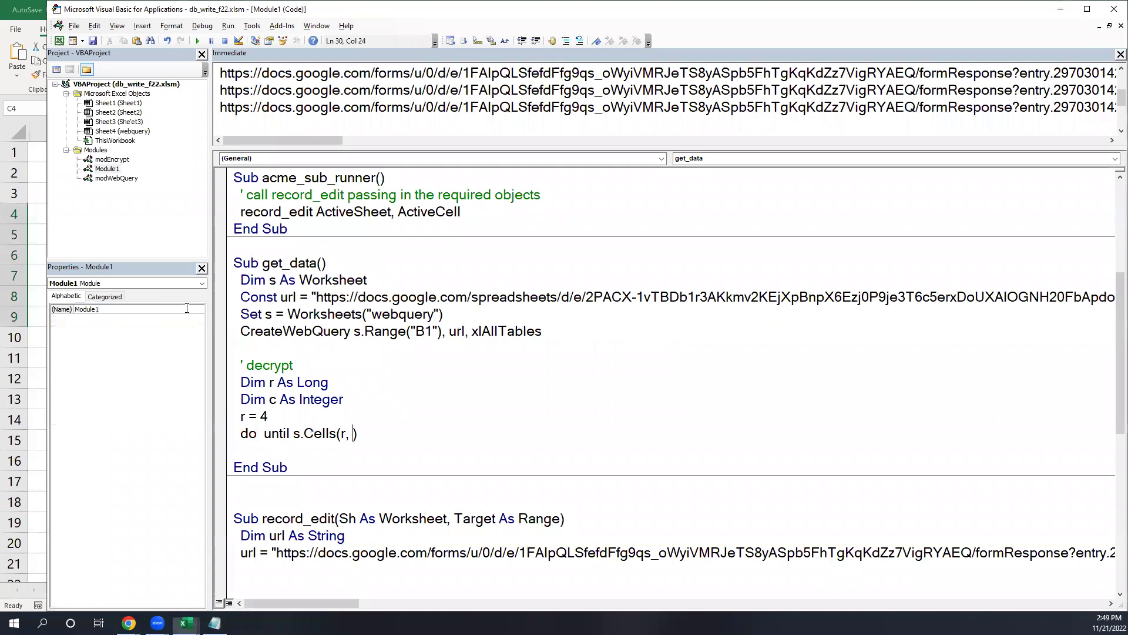
text("")
text(C)
text(.)
text(vlue)
key(BackSpace)
key(BackSpace)
key(BackSpace)
Close the loop and put DoEvents and r = r + 1 in its body
key(BackSpace)
text(value = "")
key(Return)
key(Return)
text(nexitr)
key(Delete)
key(Delete)
key(Delete)
text(t)
key(Up)
text(dode)
key(BackSpace)
key(BackSpace)
text(evens)
key(BackSpace)
text(ts)
key(Return)
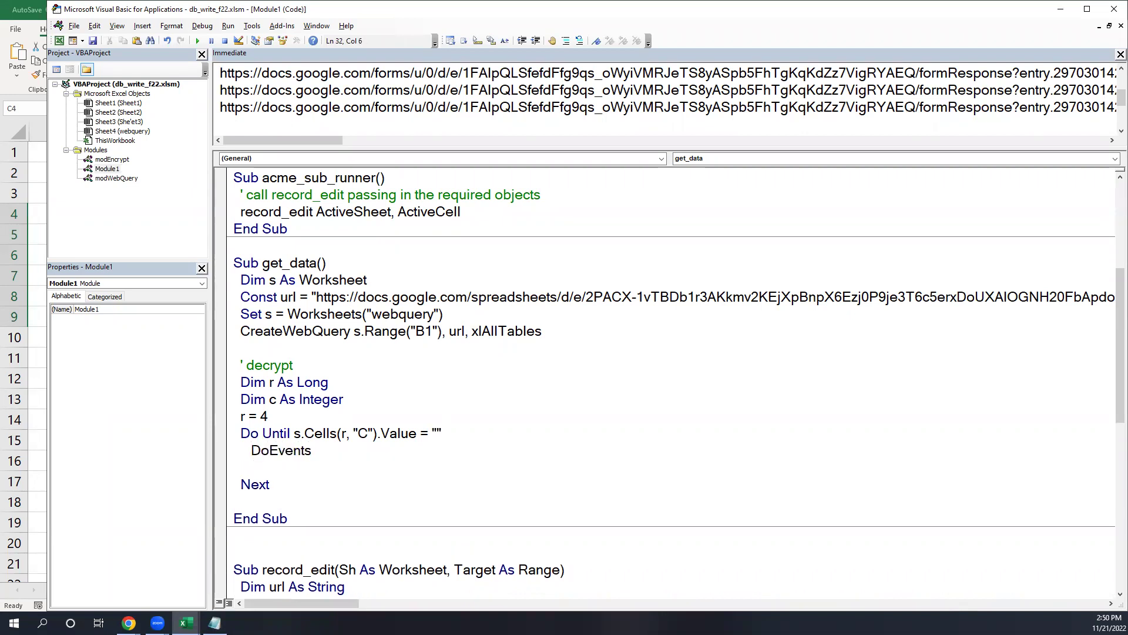
text(r = r + 1)
Open a line under Do Until and start a For c column loop
key(Up)
key(Up)
key(End)
key(Return)
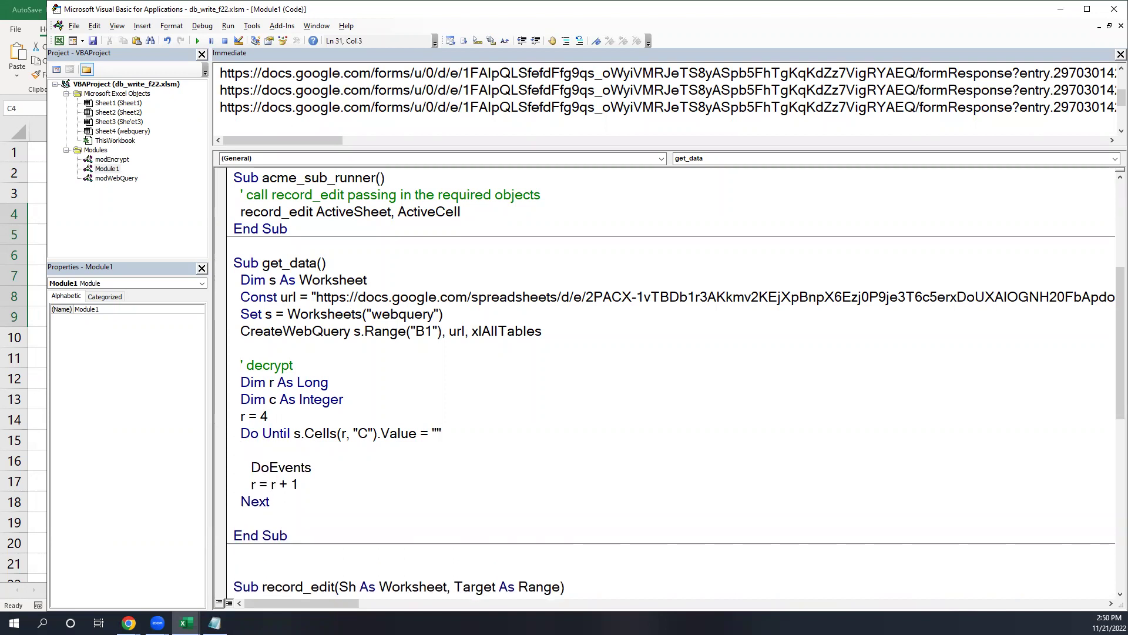
text(for c =)
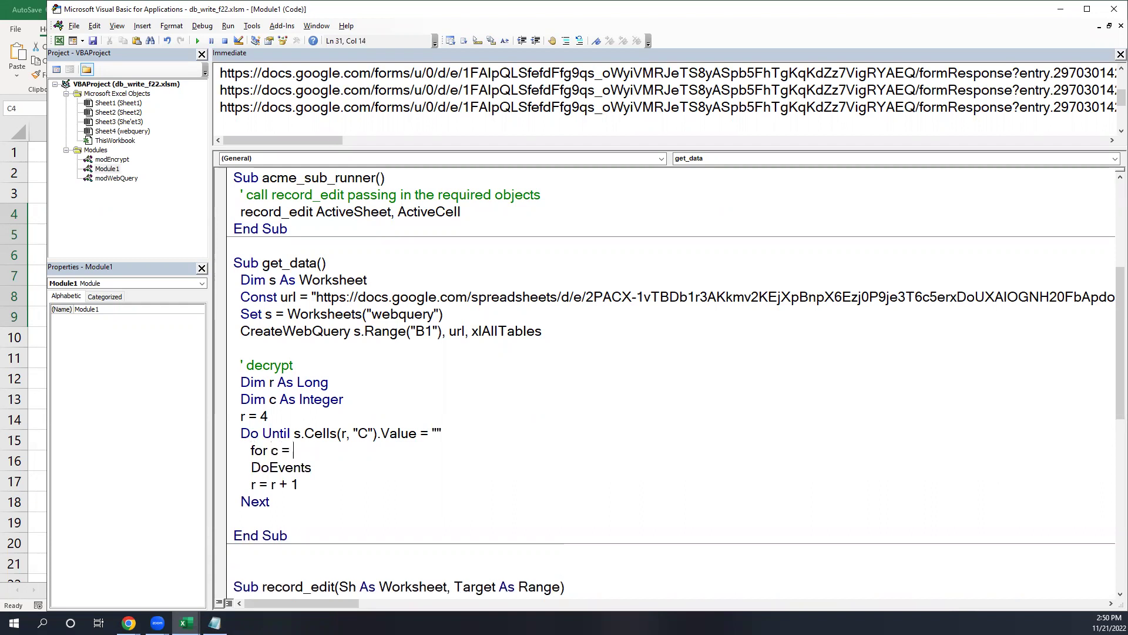
key(alt+F11)
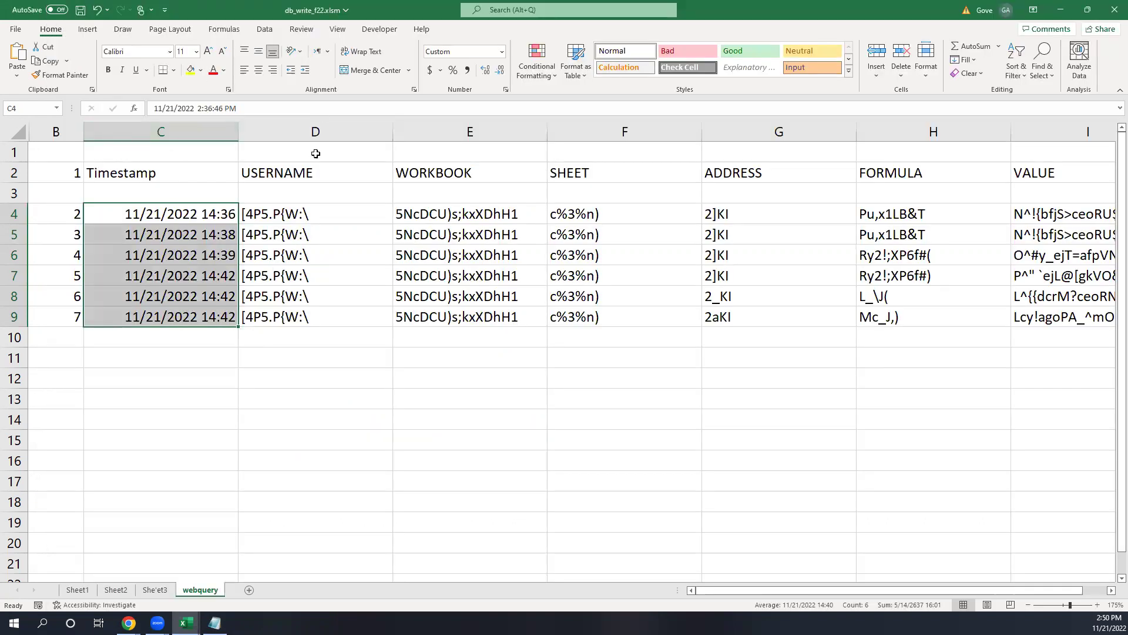
Confirm the last data column is I on the sheet and add a For c = 4 To 9 / Next loop
click(306, 208)
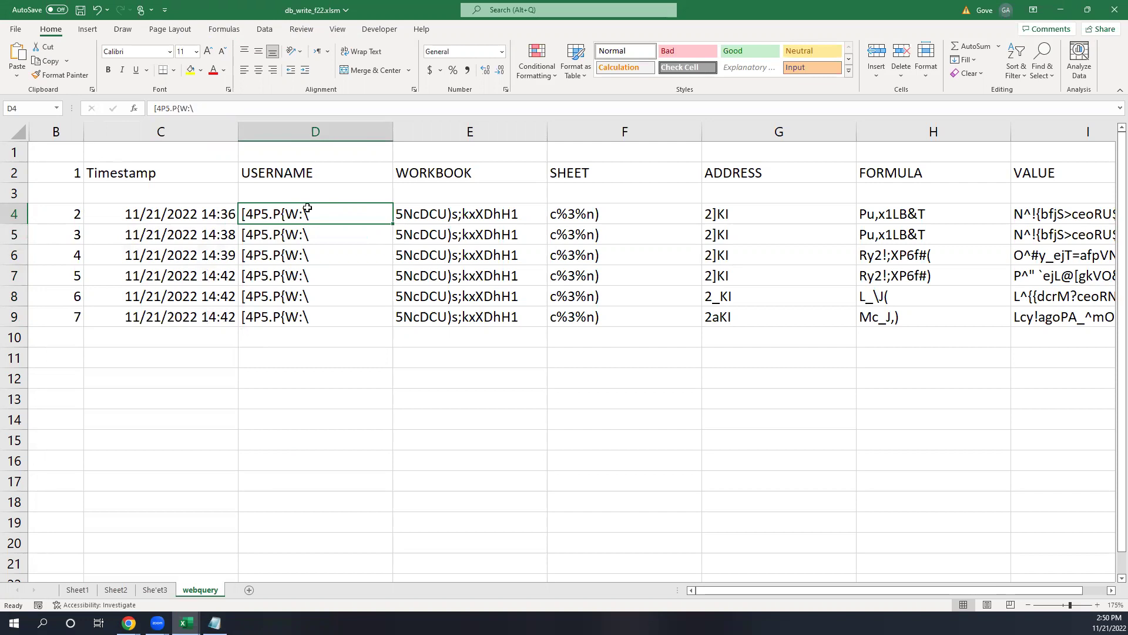
key(alt+F11)
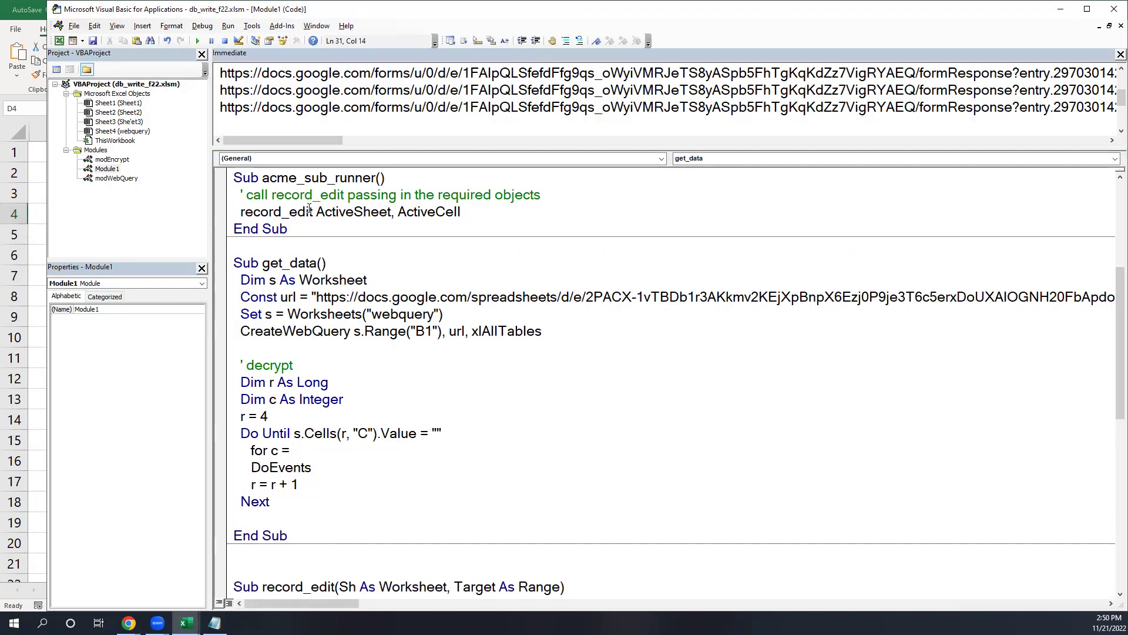
text(4 to 10)
key(alt+F11)
key(Right)
key(Right)
key(Right)
key(Right)
key(Right)
key(Right)
key(Left)
key(Left)
key(alt+F11)
key(BackSpace)
key(Delete)
text(9)
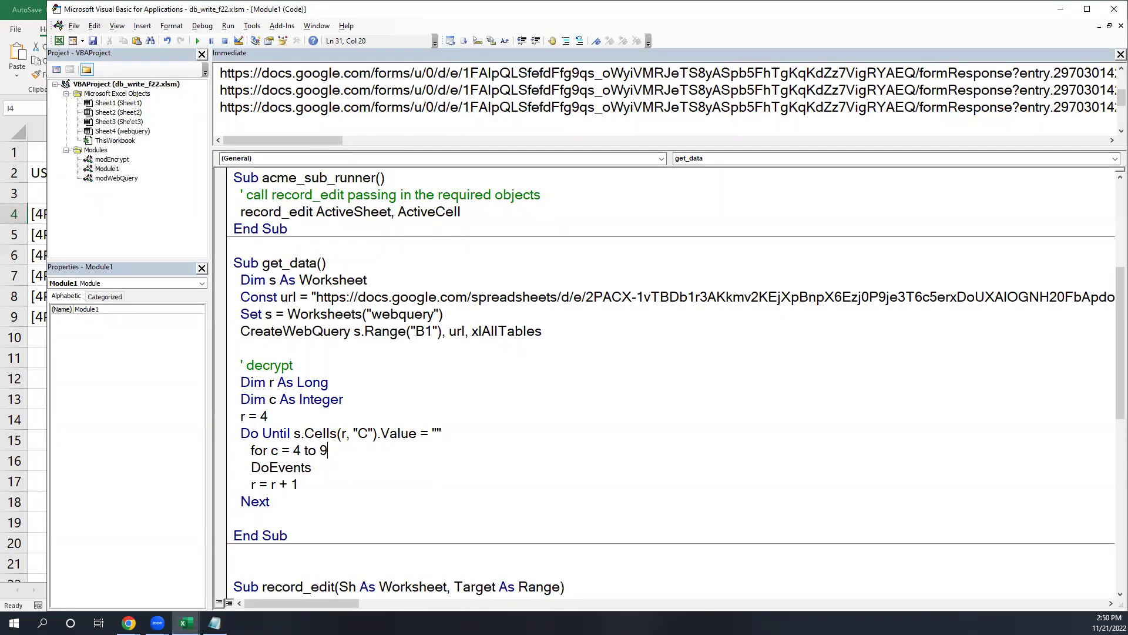
key(Return)
key(Return)
text(next)
key(Up)
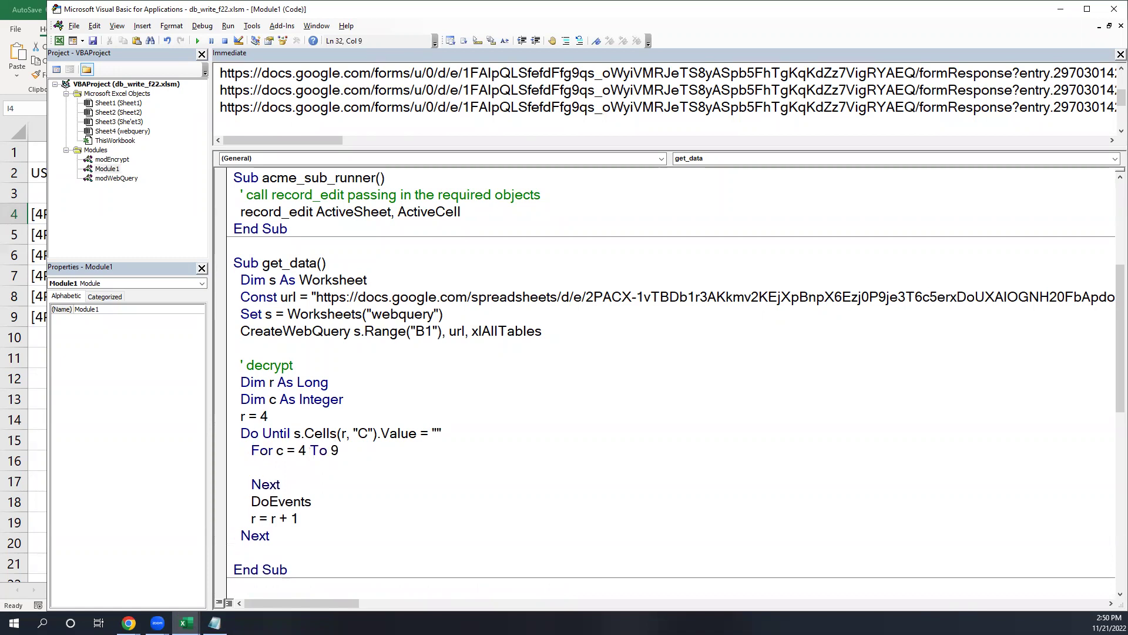
Reuse the Do Until cell expression in the loop body as s.Cells(r, c).Value
drag(262, 433, 419, 434)
key(ctrl+c)
click(263, 467)
key(ctrl+v)
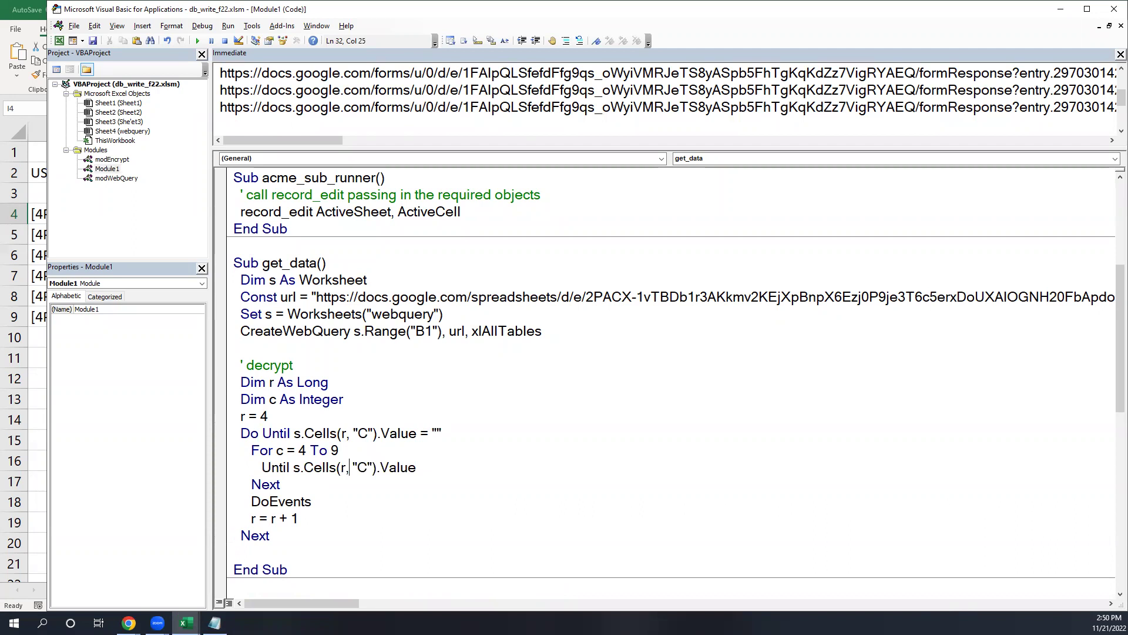
key(Delete)
key(Delete)
key(Delete)
text(c)
key(Home)
key(Delete)
key(Delete)
key(Delete)
key(Delete)
key(Delete)
key(Delete)
Complete the line as s.Cells(r, c).Value = decrypt(s.Cells(r, c).Value)
key(End)
text(=)
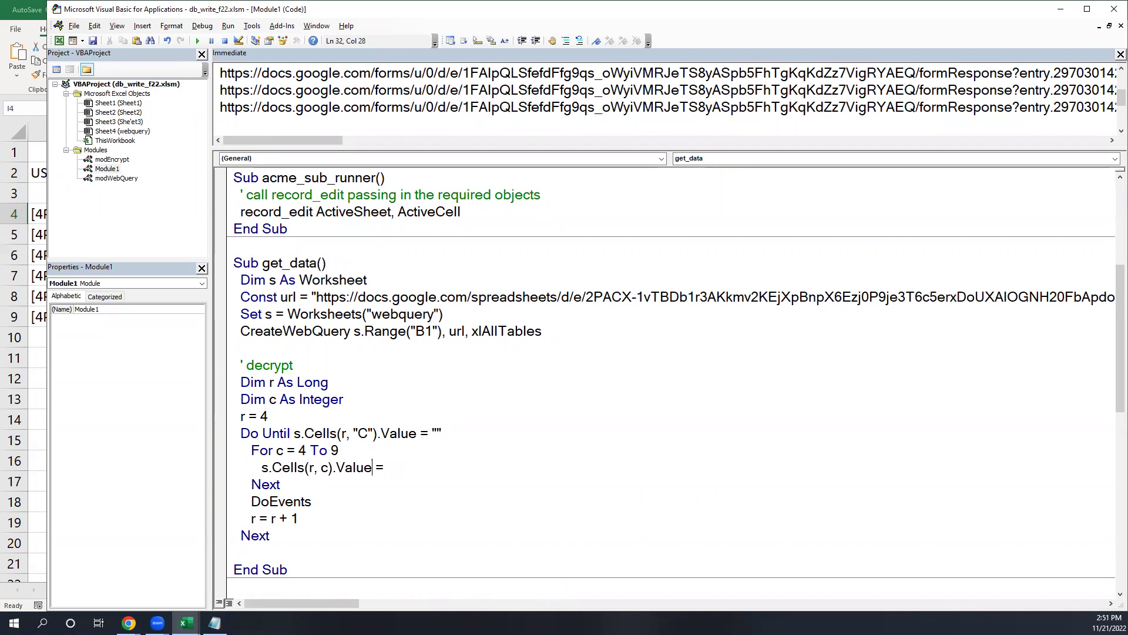
key(shift+Home)
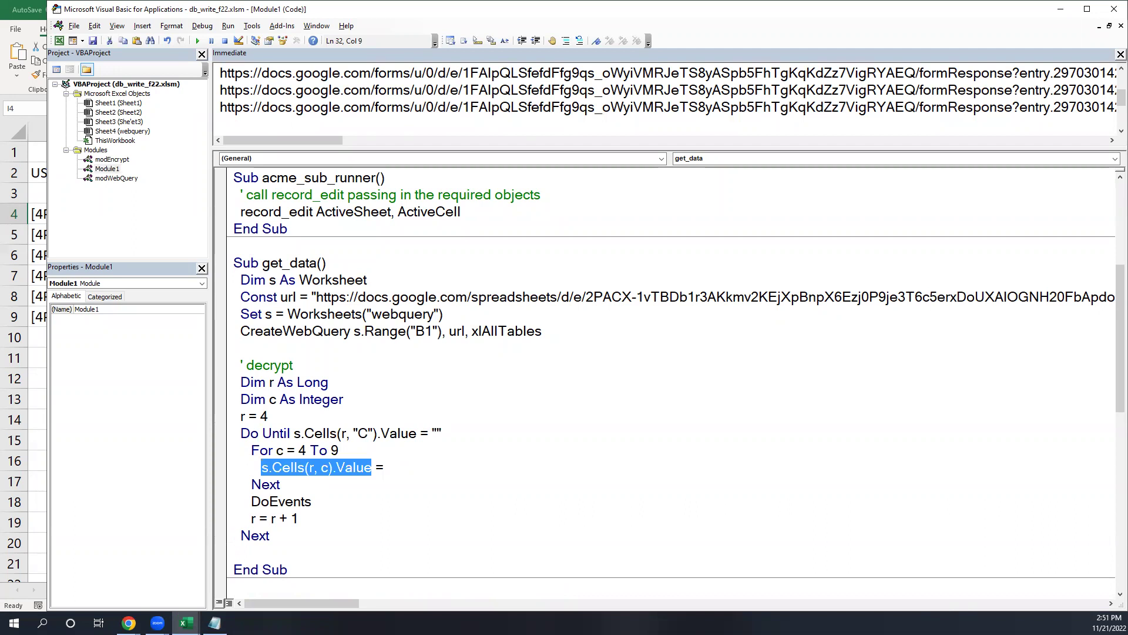
key(End)
text(decrypot)
key(BackSpace)
key(BackSpace)
key(BackSpace)
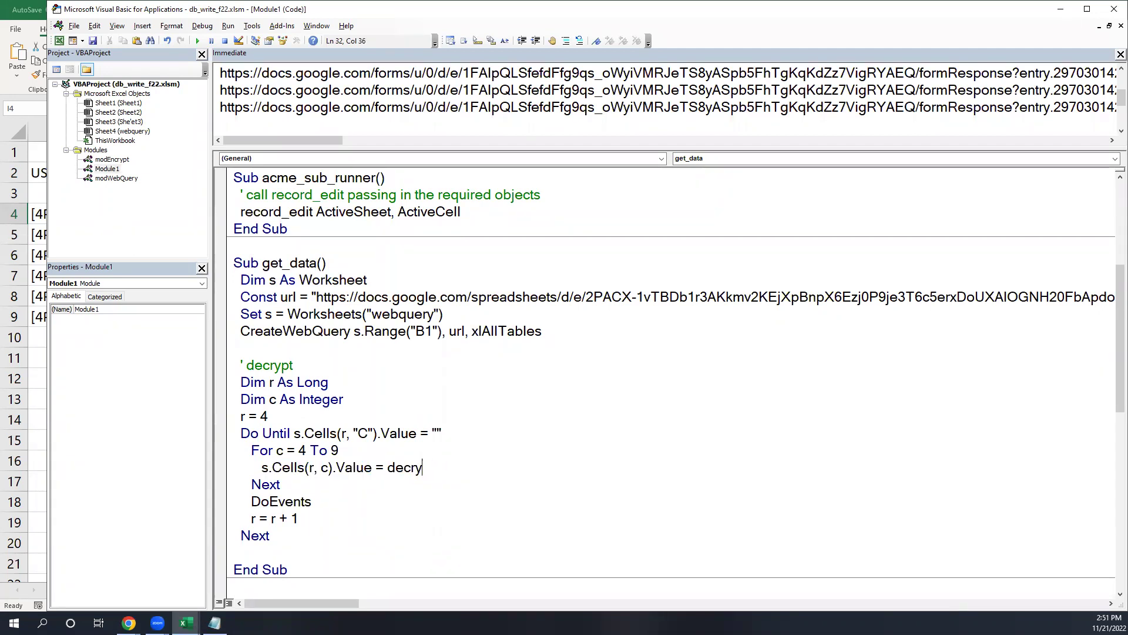
text(pt())
key(ctrl+v)
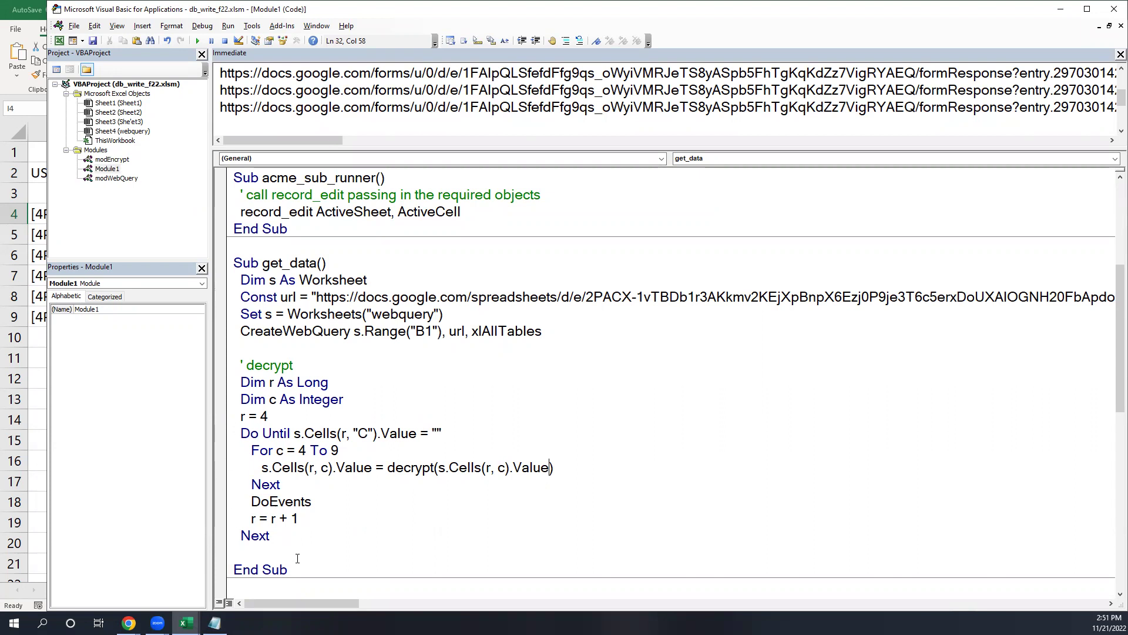
Run get_data, dismiss the compile error, and open the modEncrypt module's code
key(F5)
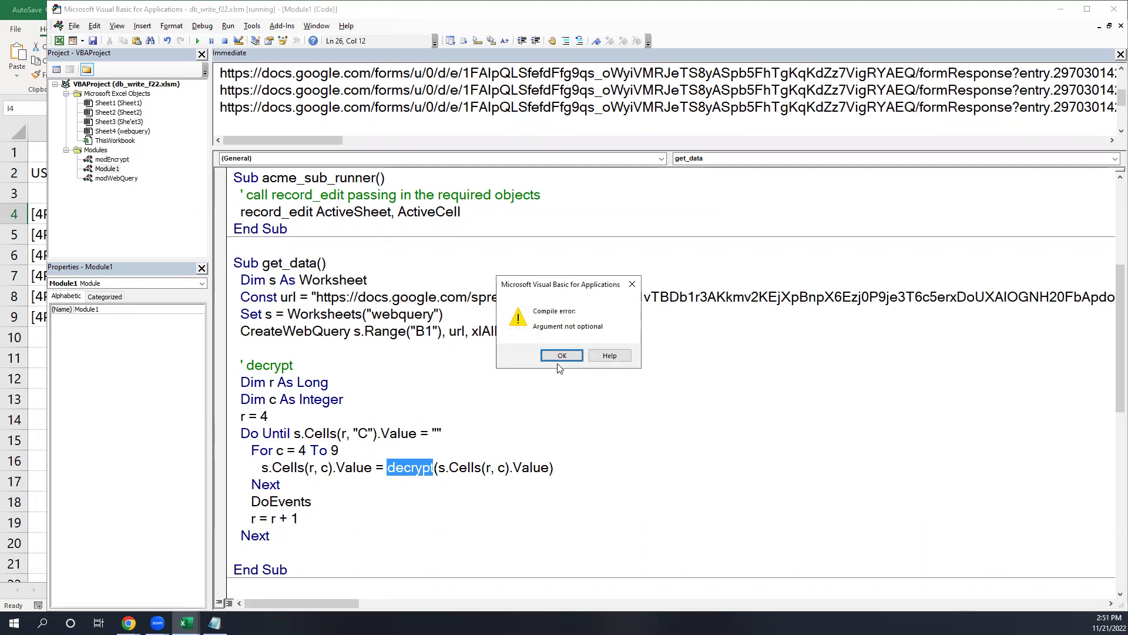
click(562, 356)
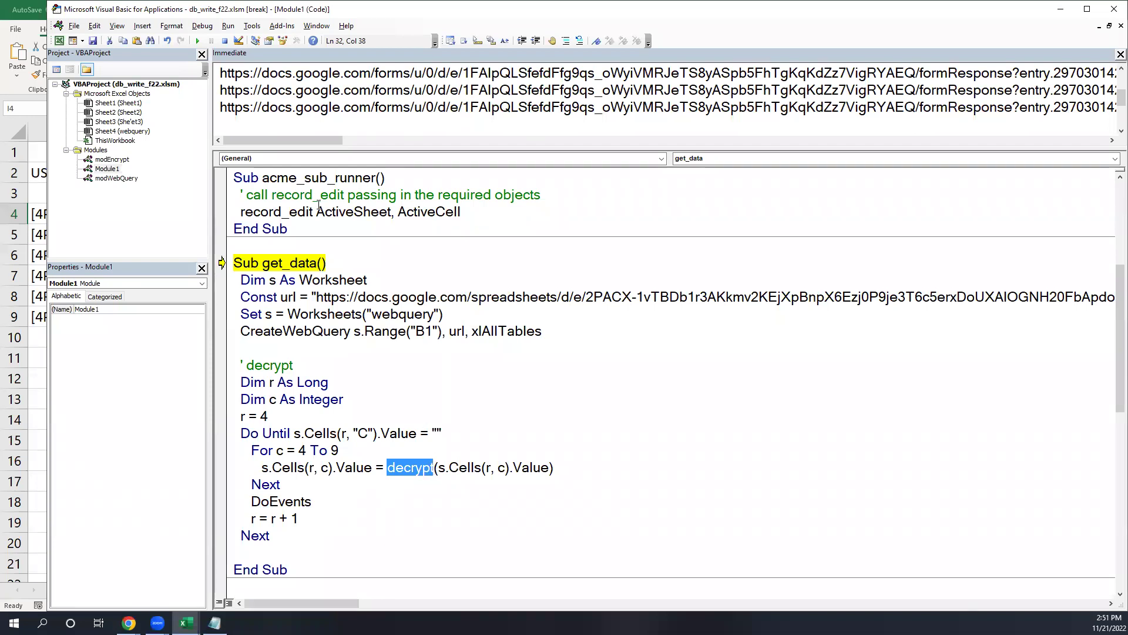
click(113, 160)
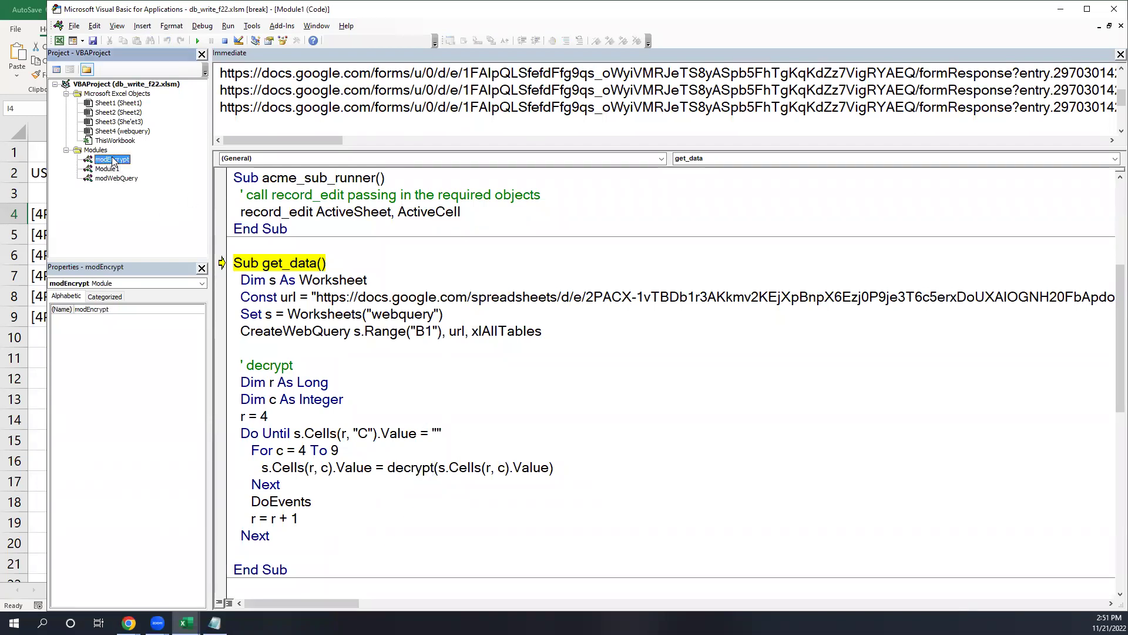
double_click(112, 159)
scroll(351, 301, down, 7)
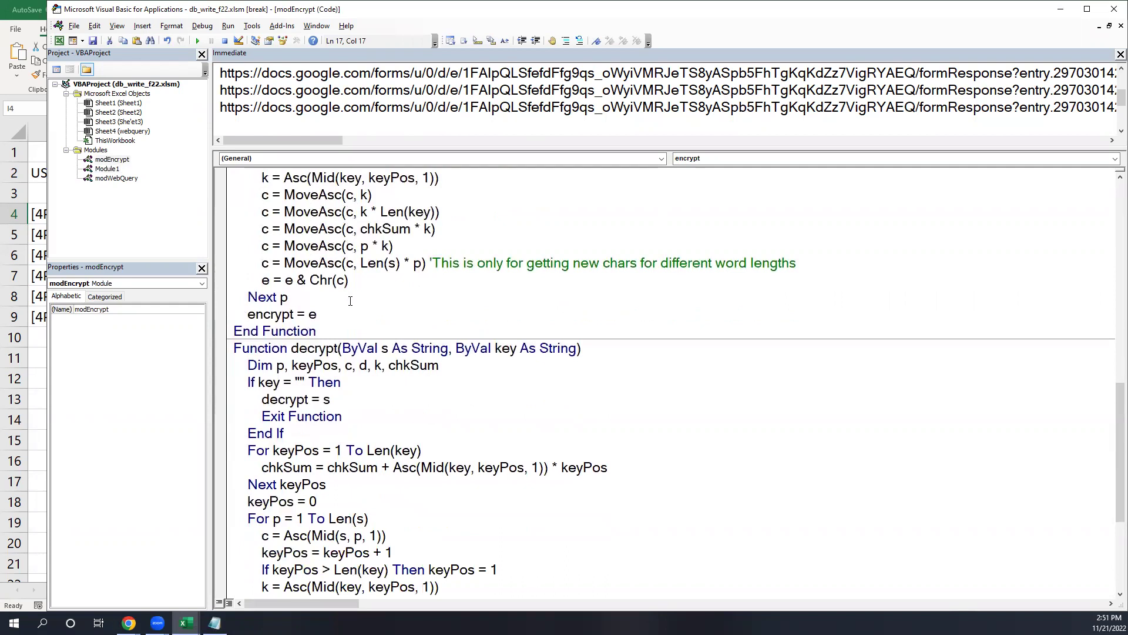
Inspect decrypt's header to confirm it takes a string s and a key parameter
double_click(320, 349)
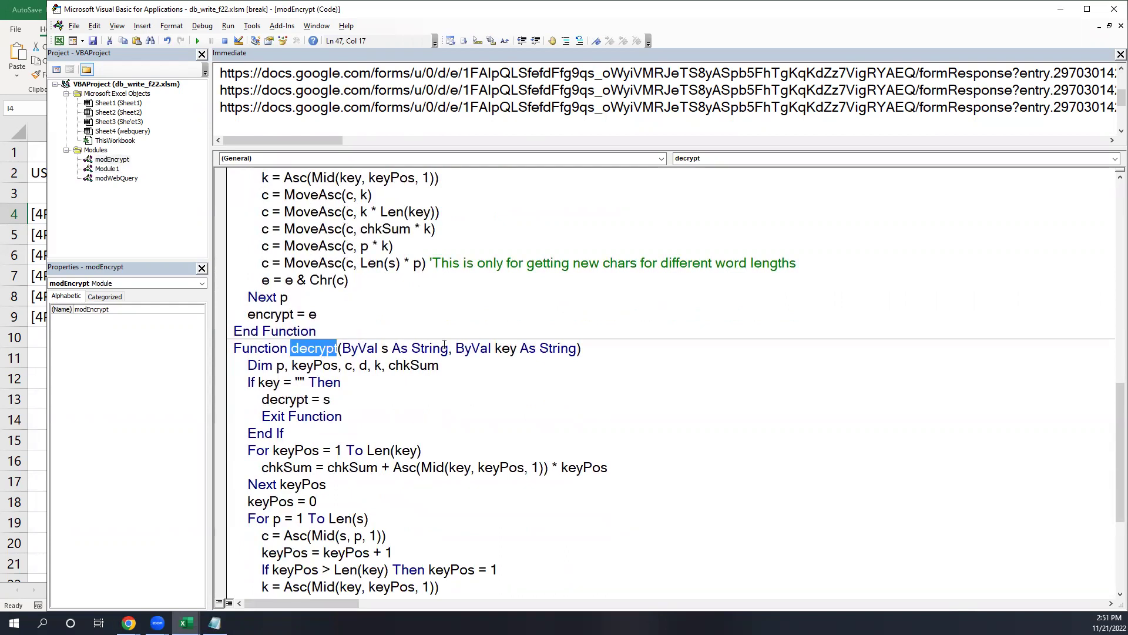
key(alt+F11)
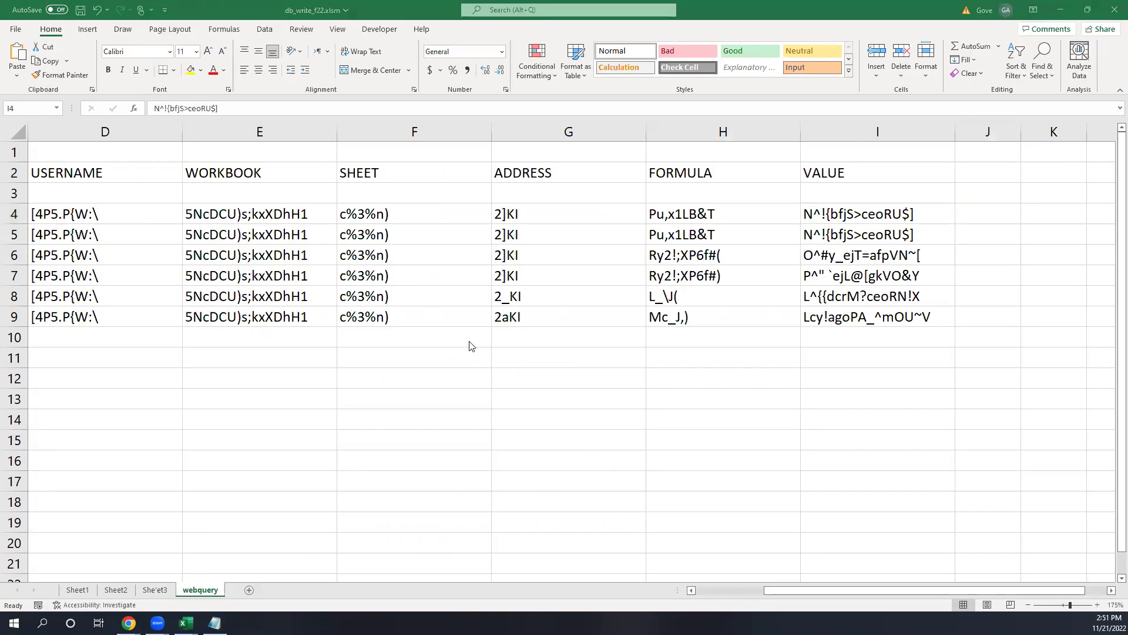
key(alt+F11)
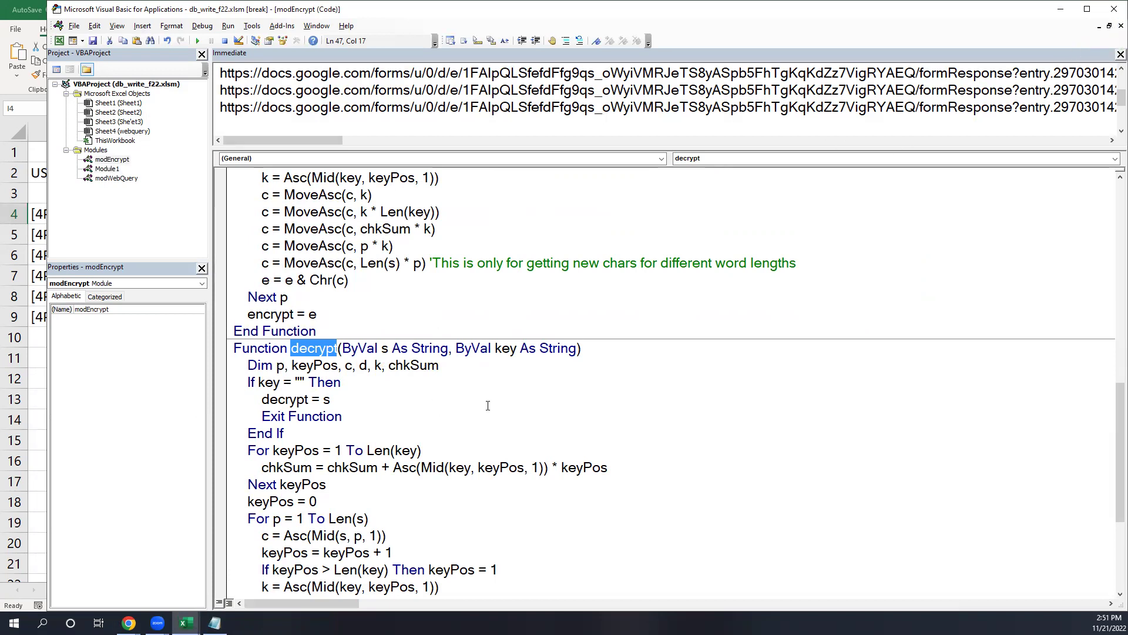
double_click(353, 348)
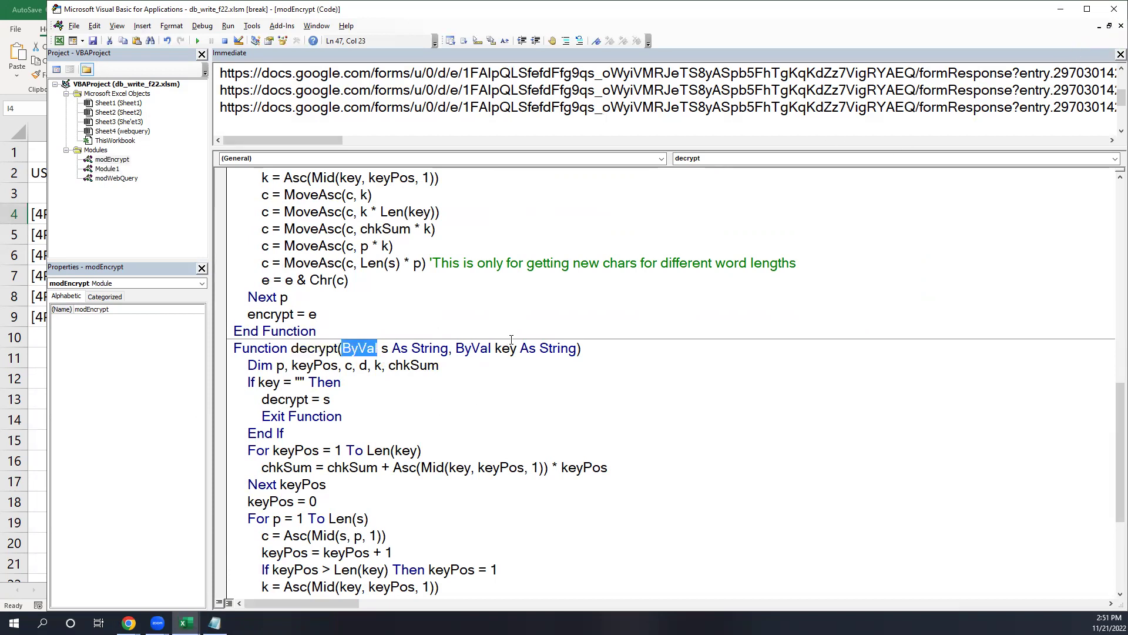
double_click(505, 348)
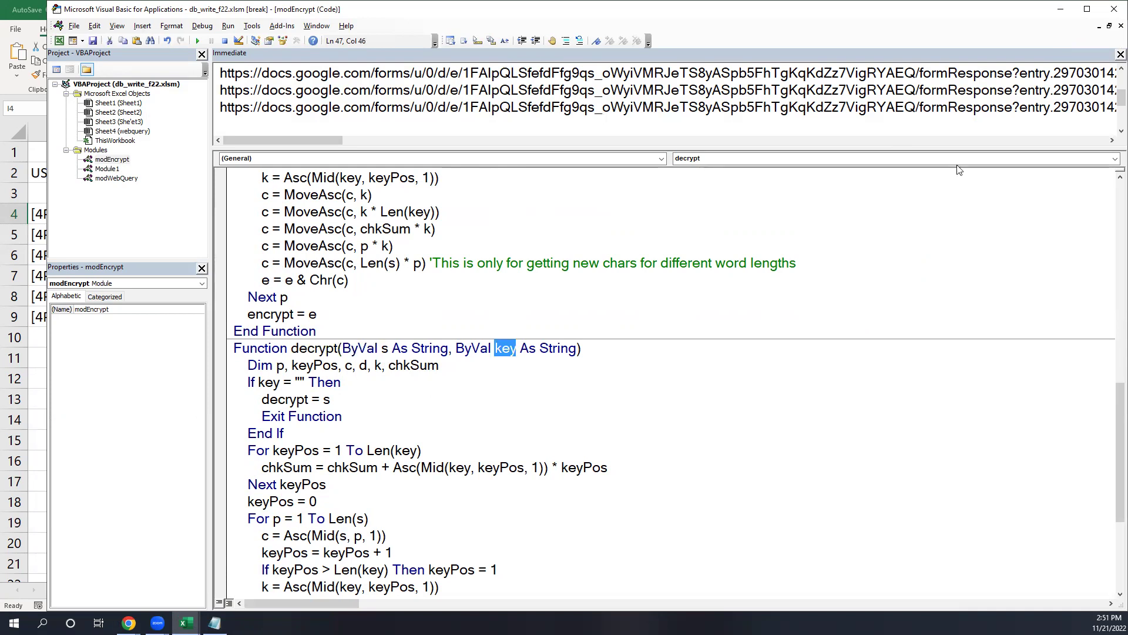
Close modEncrypt and add the key argument to get_data's decrypt call
click(1110, 28)
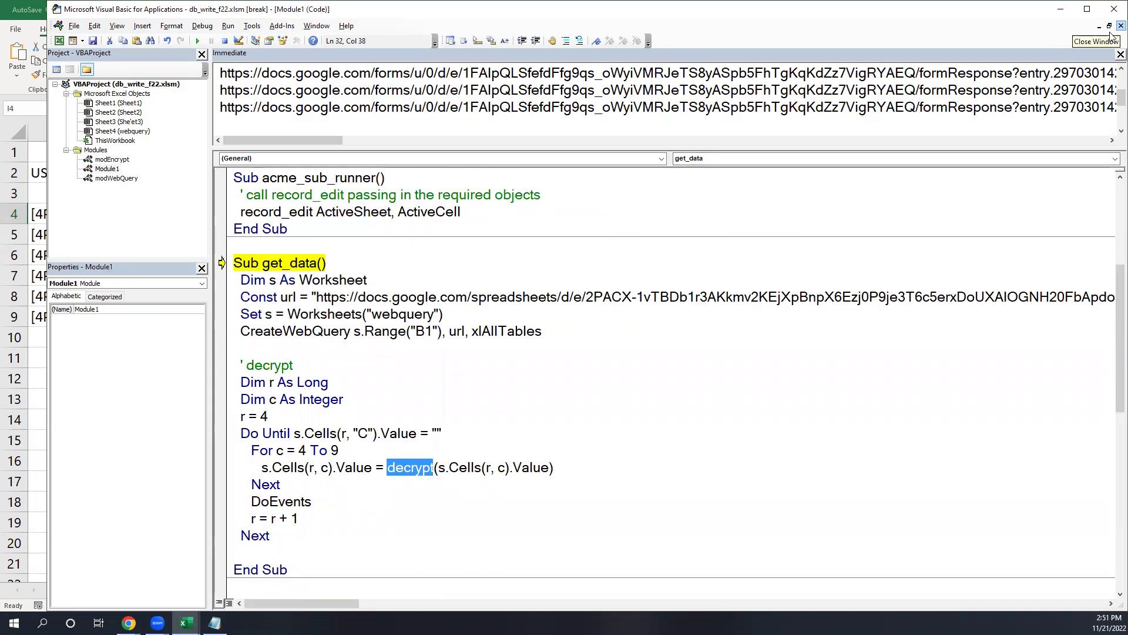
click(568, 461)
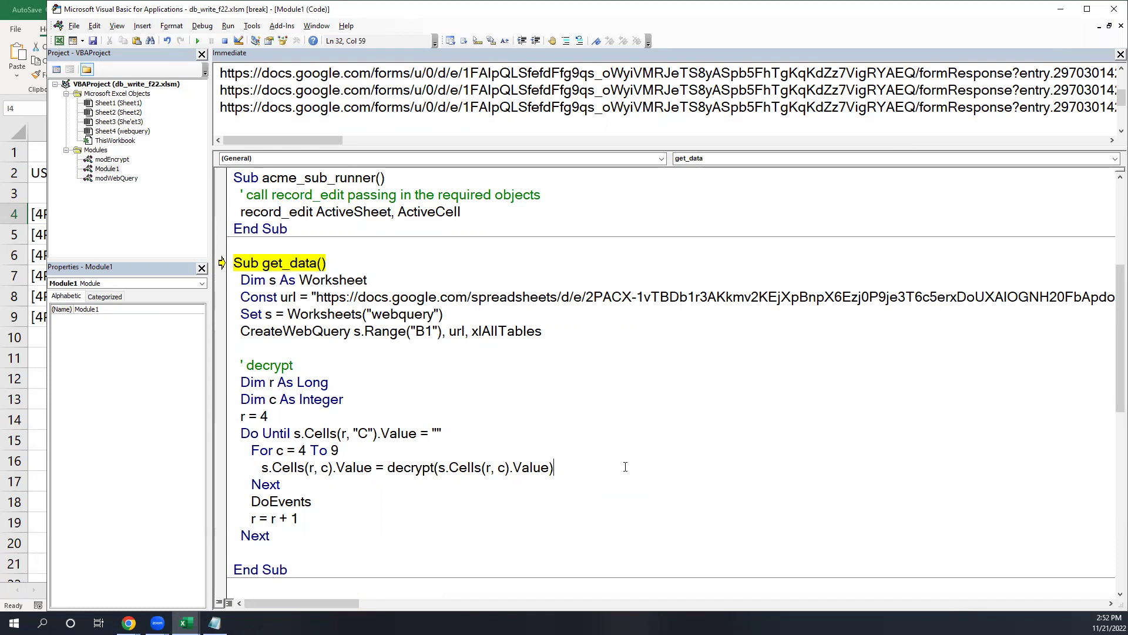
text(,)
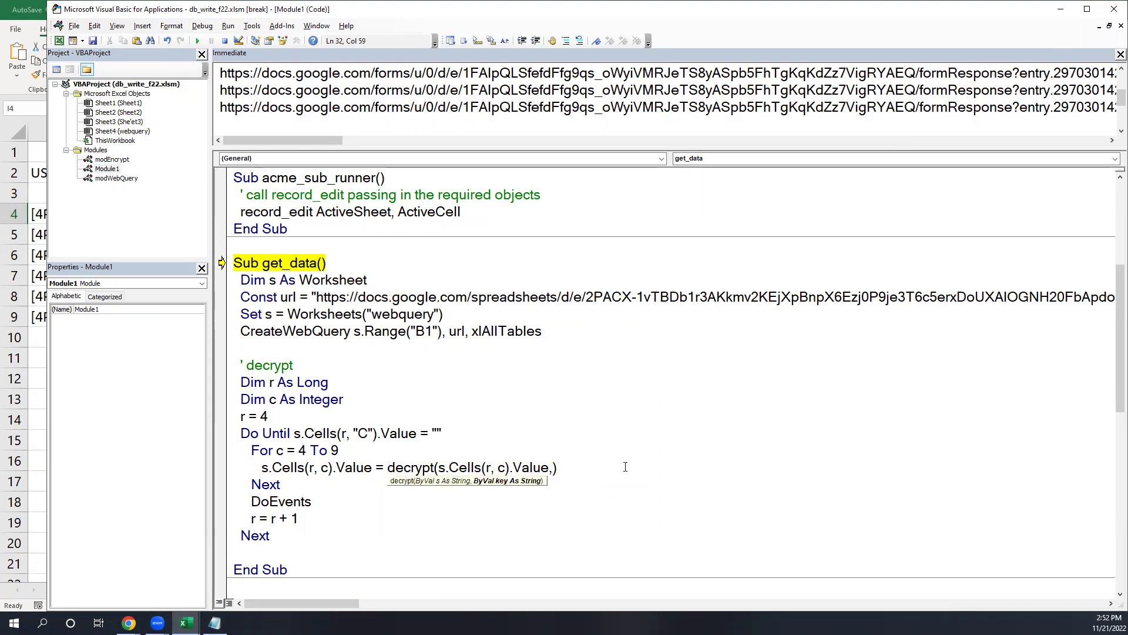
text(key)
scroll(411, 353, up, 3)
scroll(273, 182, up, 2)
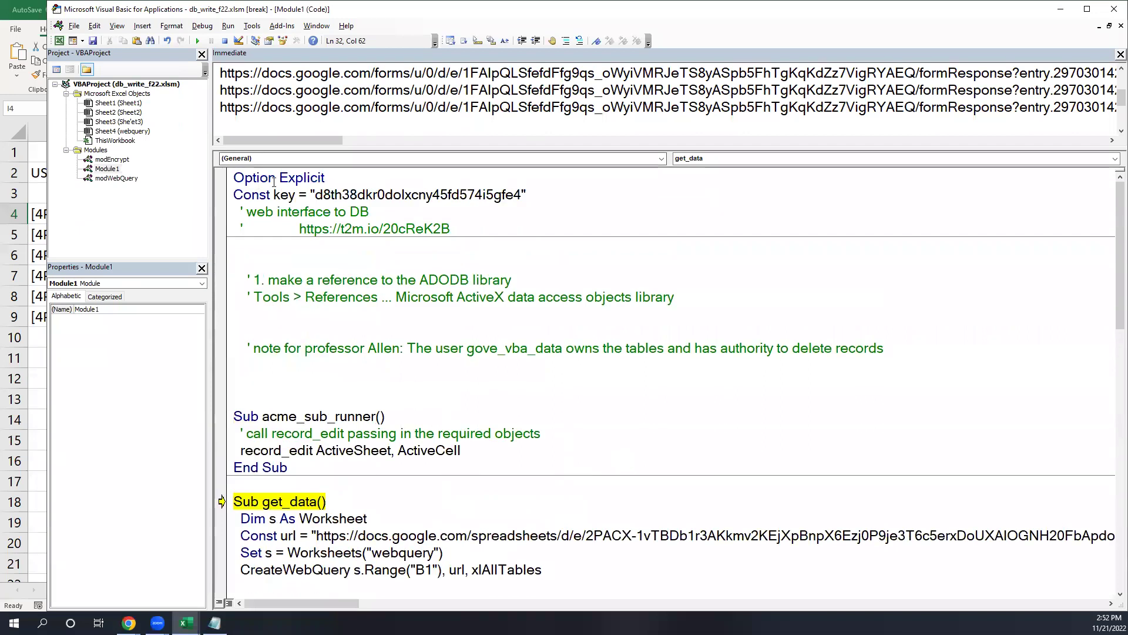
drag(315, 195, 524, 195)
scroll(426, 411, down, 3)
scroll(427, 471, down, 2)
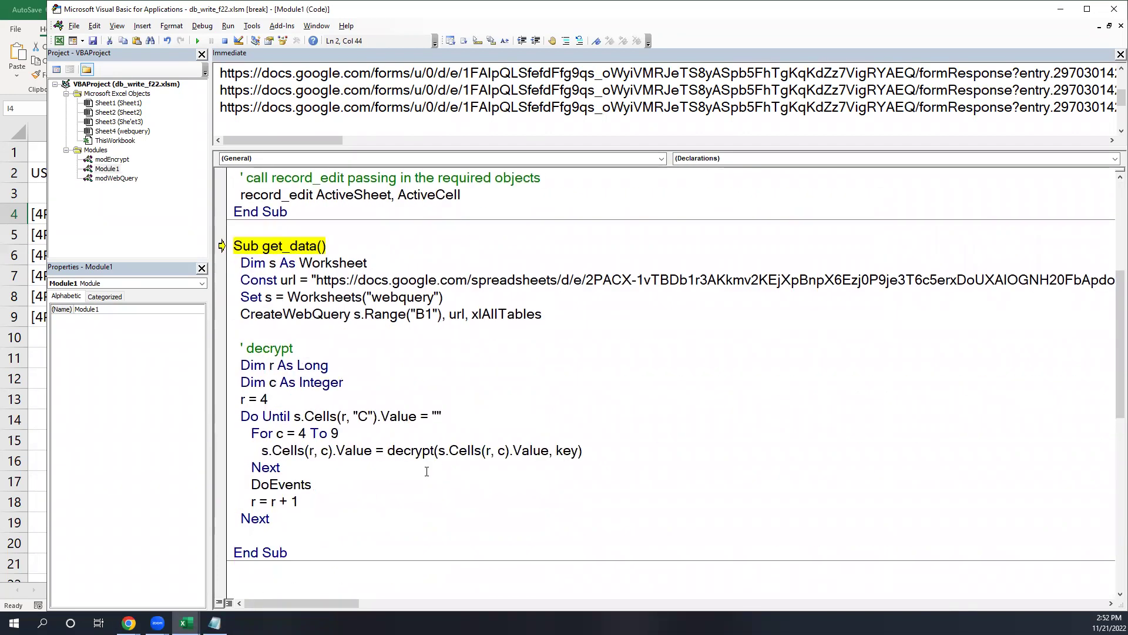
scroll(427, 471, down, 2)
Replace the loop's closing Next with Loop after the Next without For error, and rerun
click(419, 416)
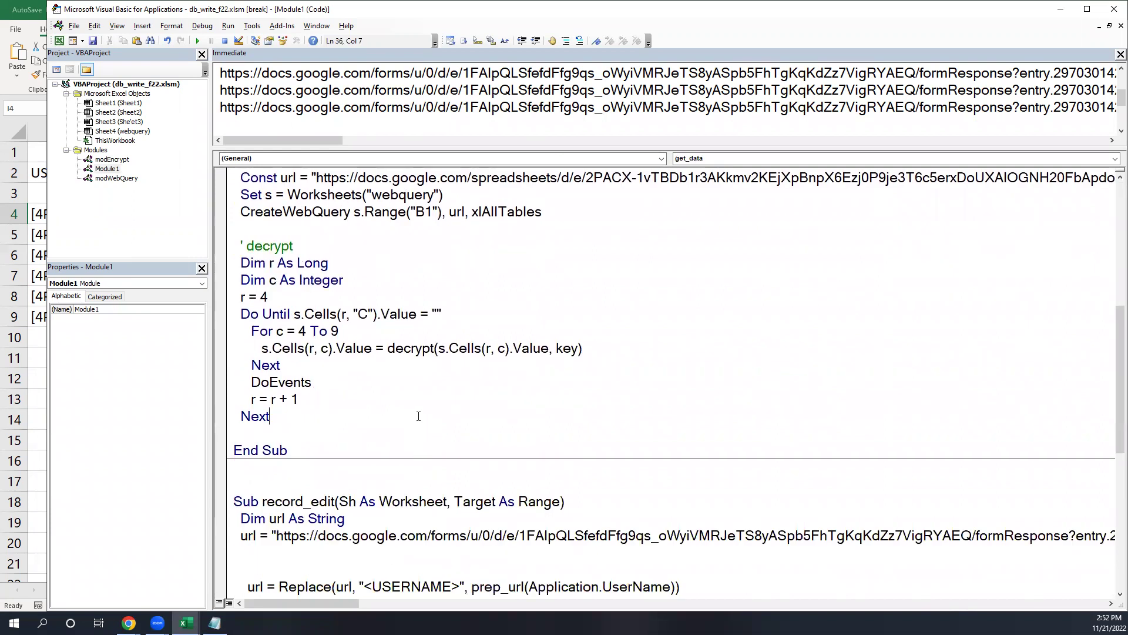
key(F5)
click(573, 355)
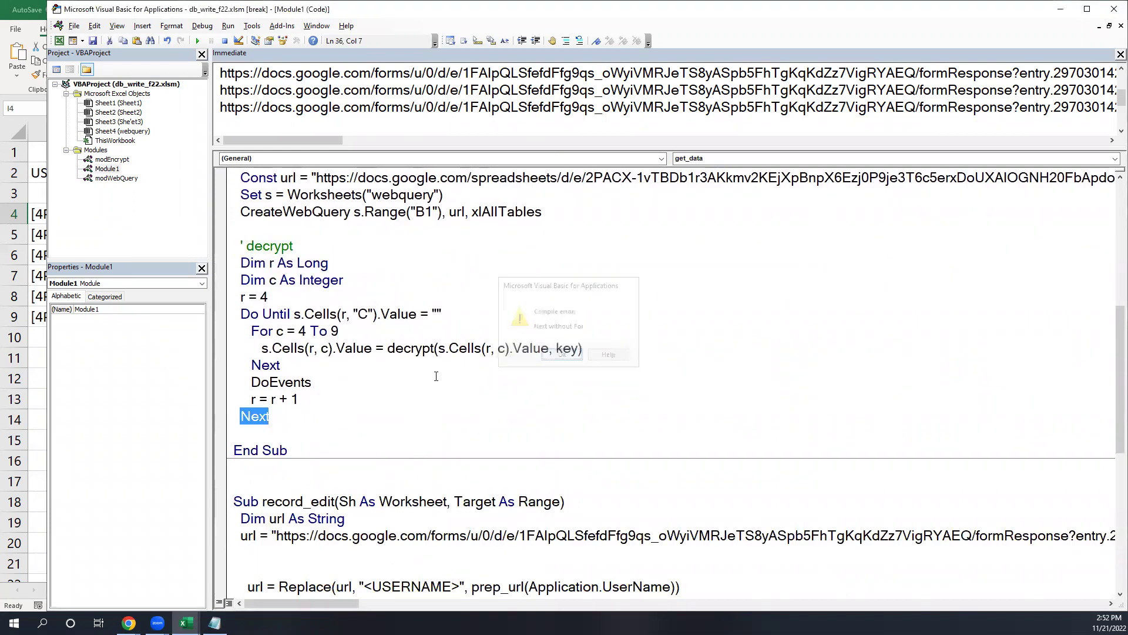
click(269, 416)
shift+click(239, 413)
text(loop)
key(F5)
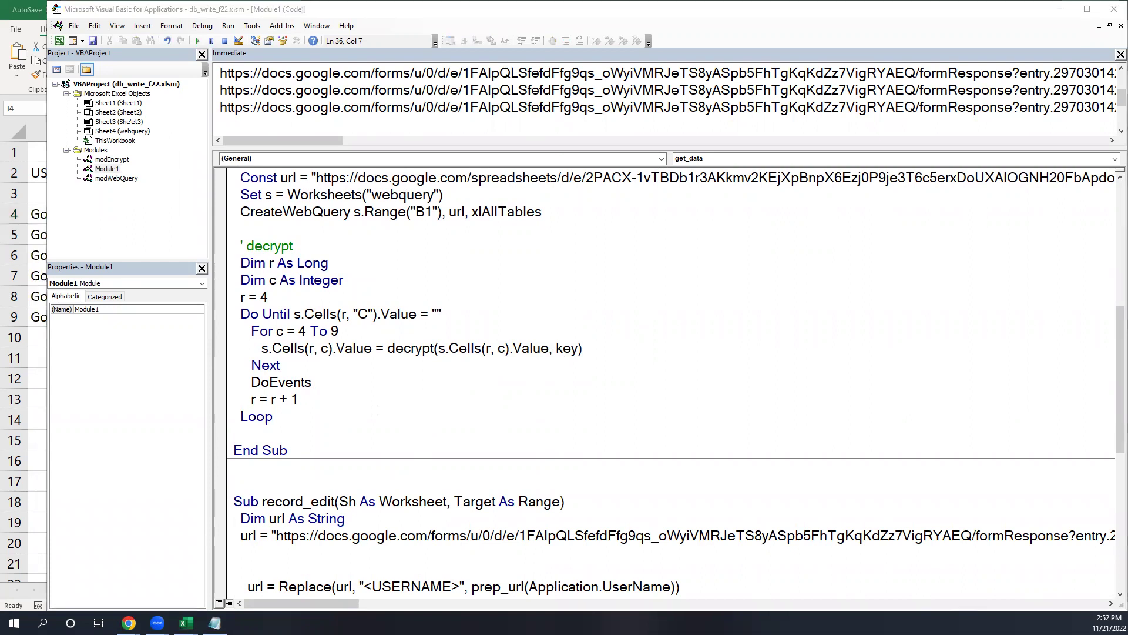
Browse the decrypted webquery rows: timestamps, sheet names, addresses and column H formulas
key(alt+F11)
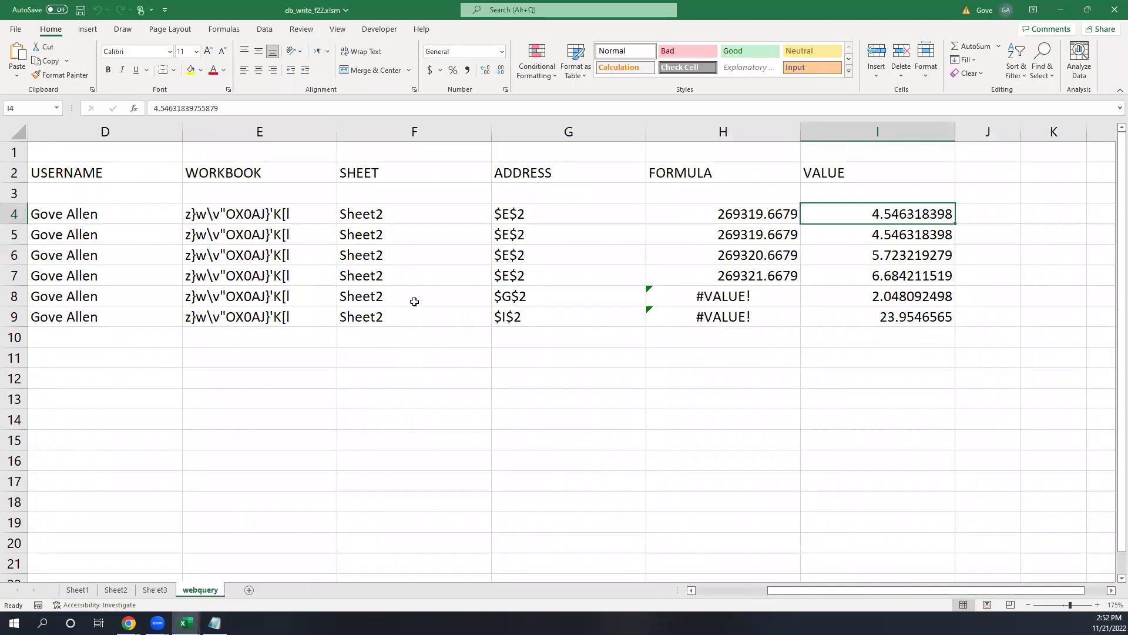
click(426, 212)
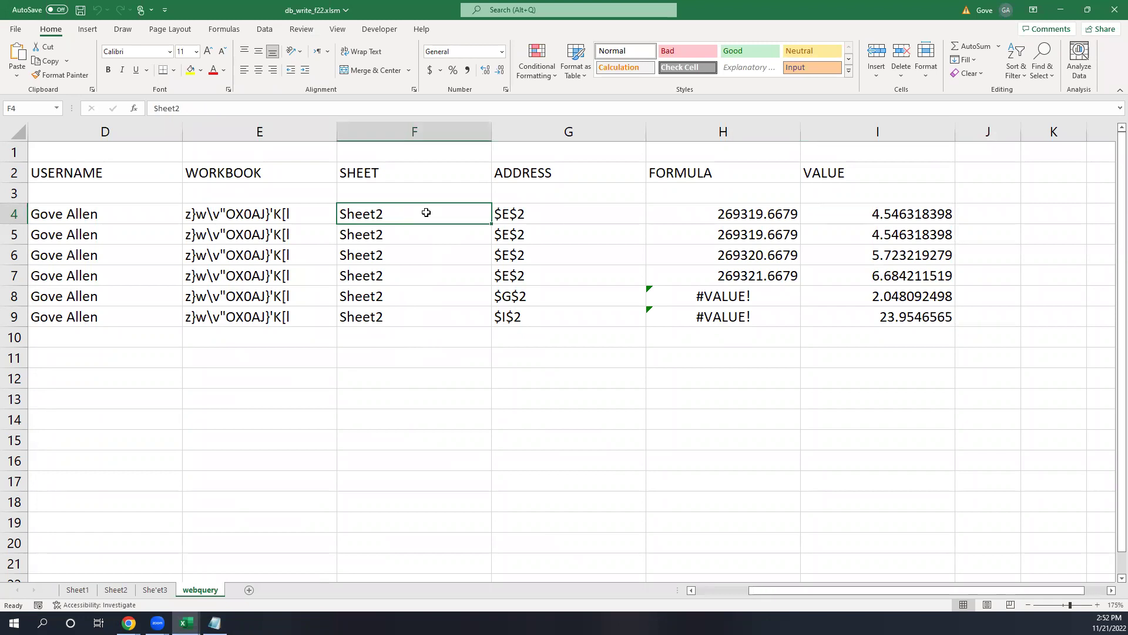
key(Left)
key(Left)
key(Left)
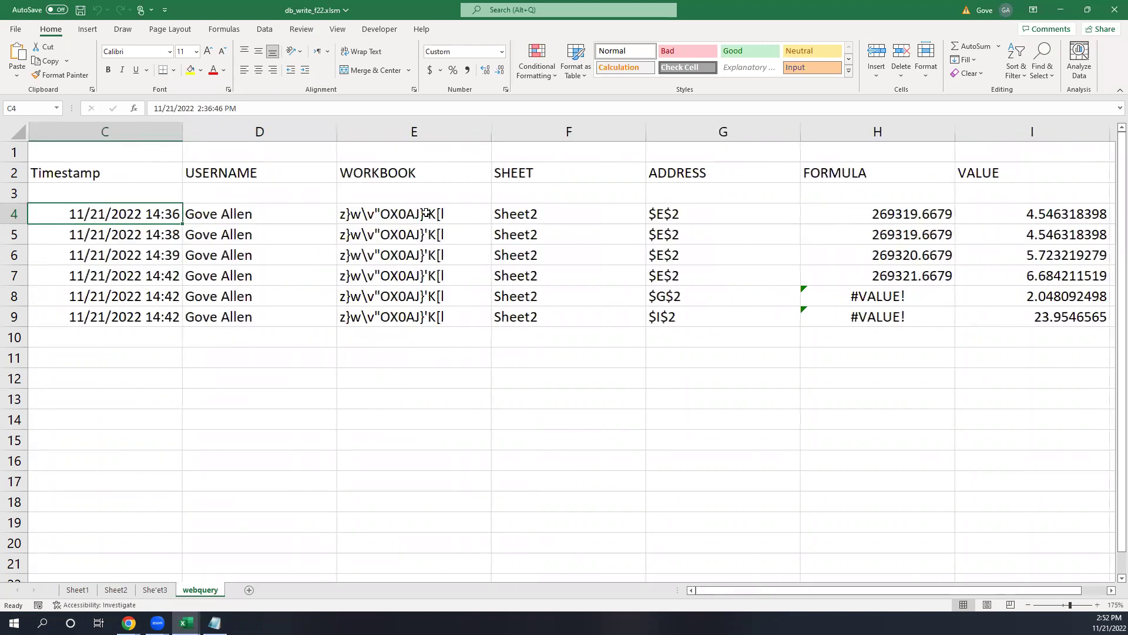
key(Right)
key(Right)
key(Right)
key(Right)
key(Right)
key(Right)
key(Left)
key(Left)
key(Left)
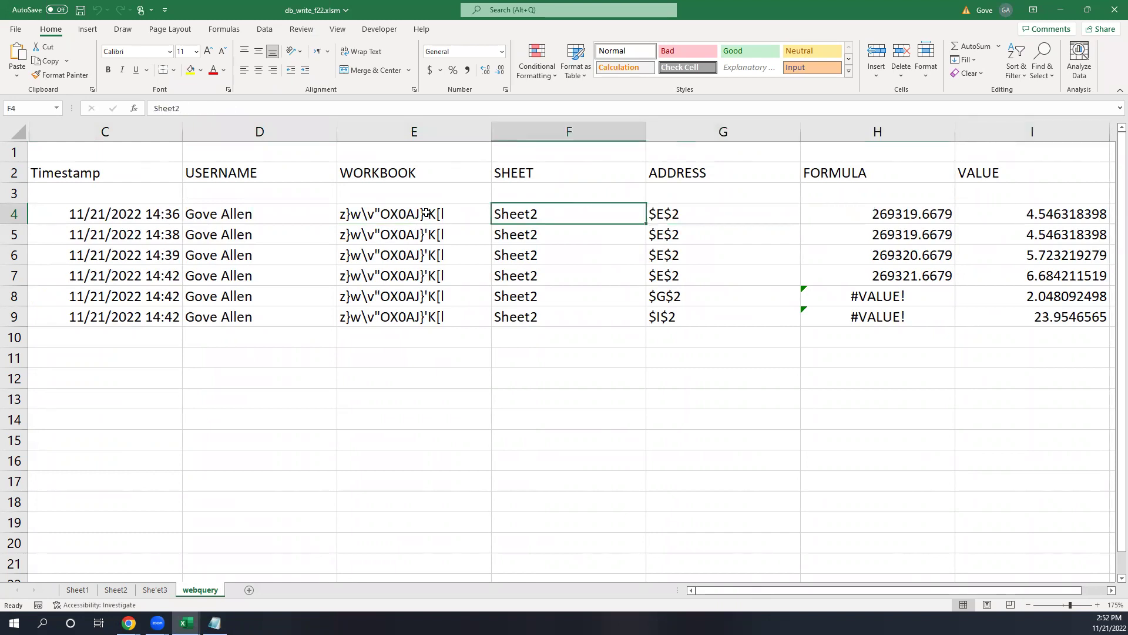
key(Left)
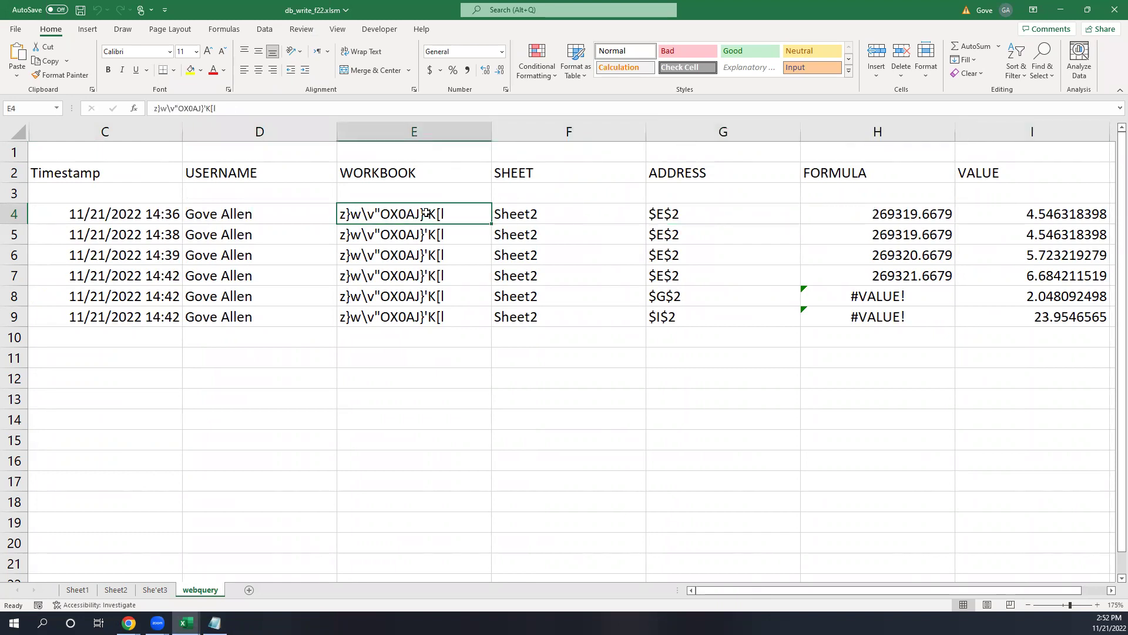
key(Down)
key(Down)
key(Down)
key(Down)
key(Down)
key(Up)
key(Up)
key(Up)
key(Up)
key(Up)
key(Left)
key(Right)
key(Right)
key(Right)
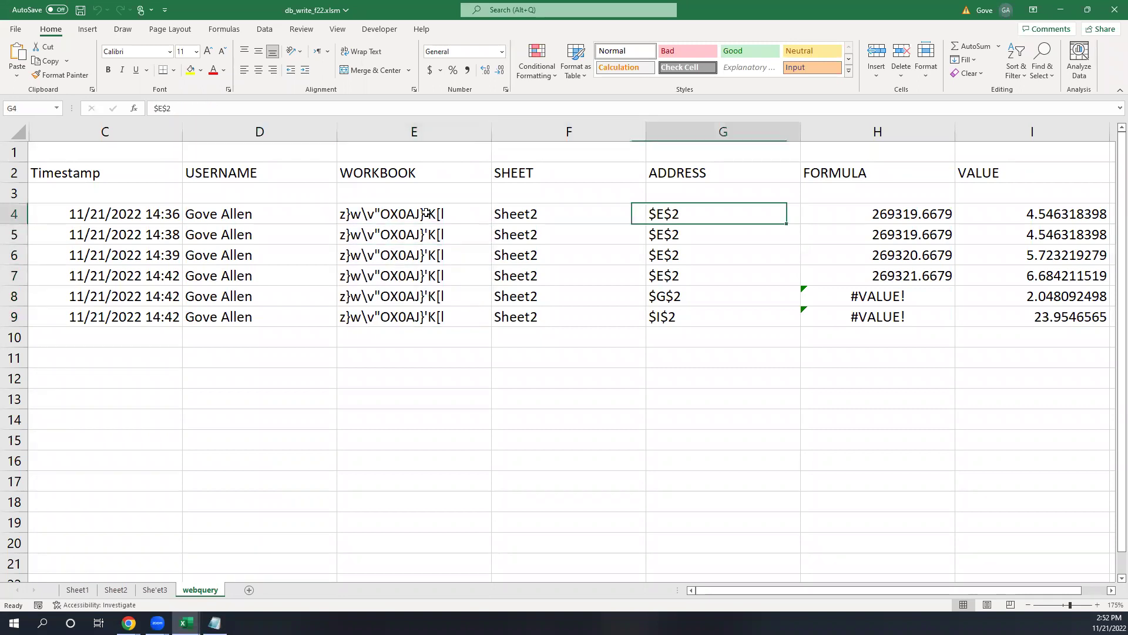
key(Right)
key(Down)
key(Down)
key(Down)
key(Down)
key(Up)
key(Up)
key(Up)
key(Up)
key(Down)
key(Down)
key(Down)
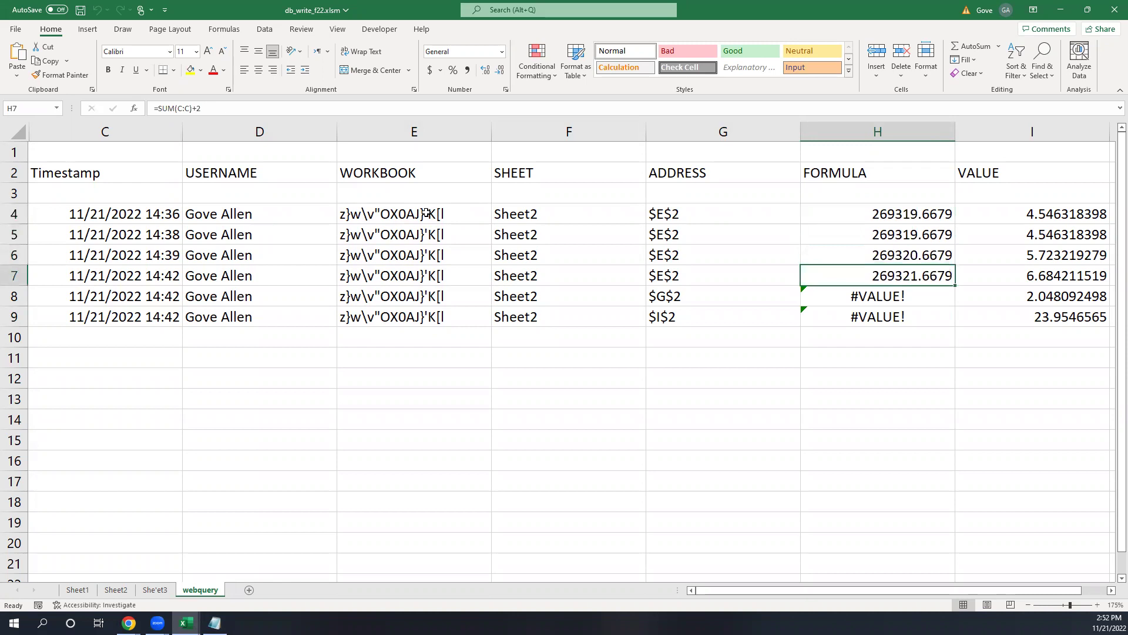
Edit the H7 formula to reference cell I4 and commit it
drag(202, 108, 159, 108)
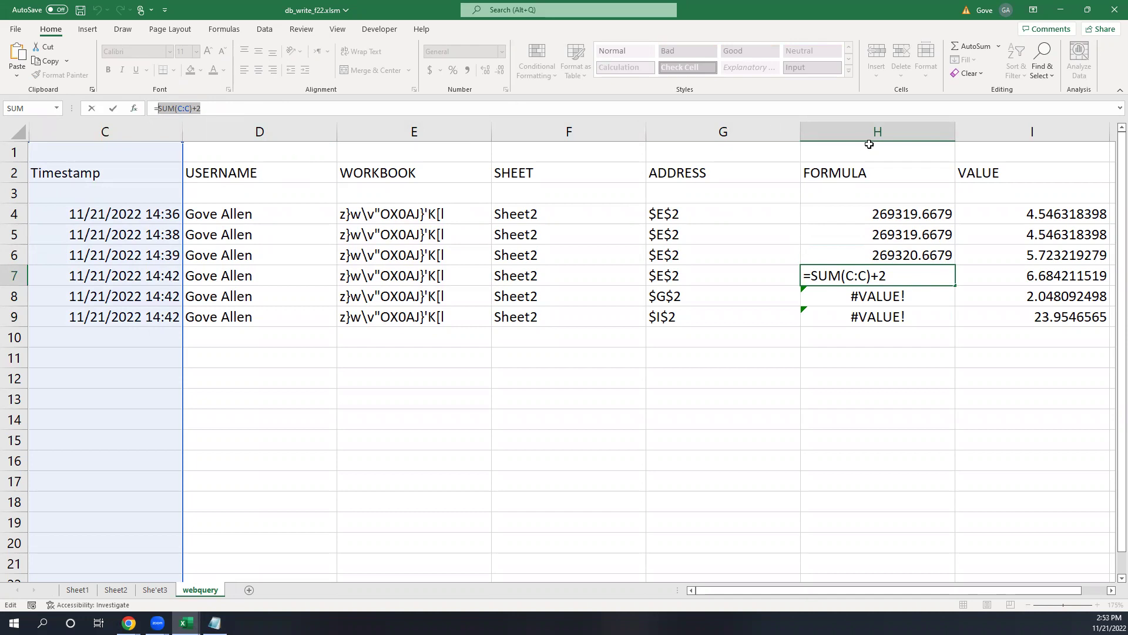
click(1007, 208)
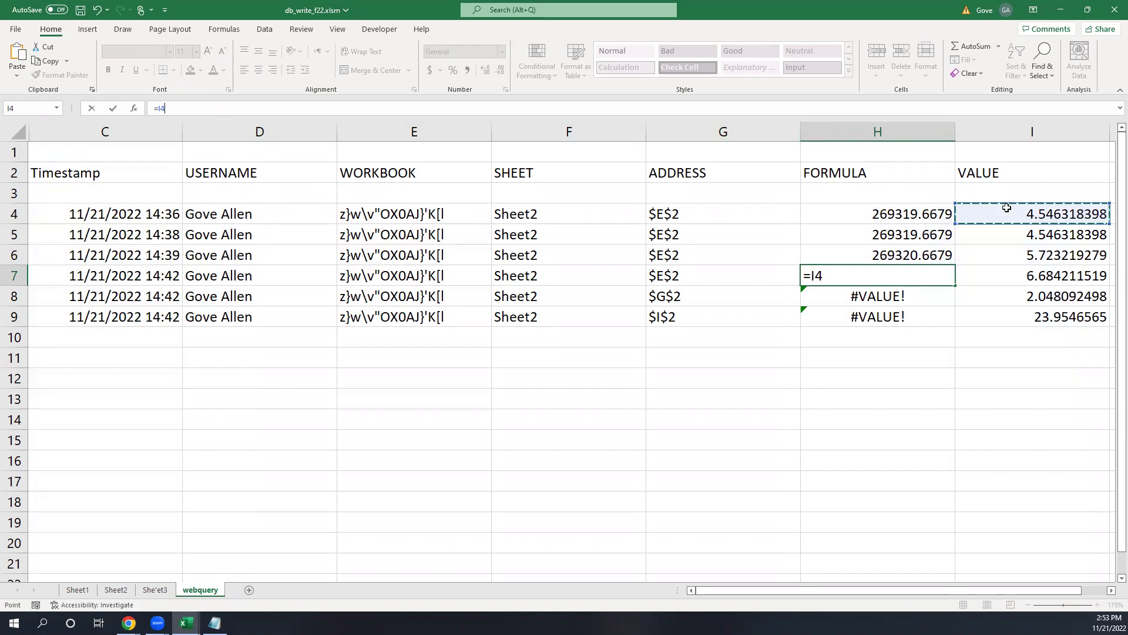
key(ctrl+Return)
click(1006, 208)
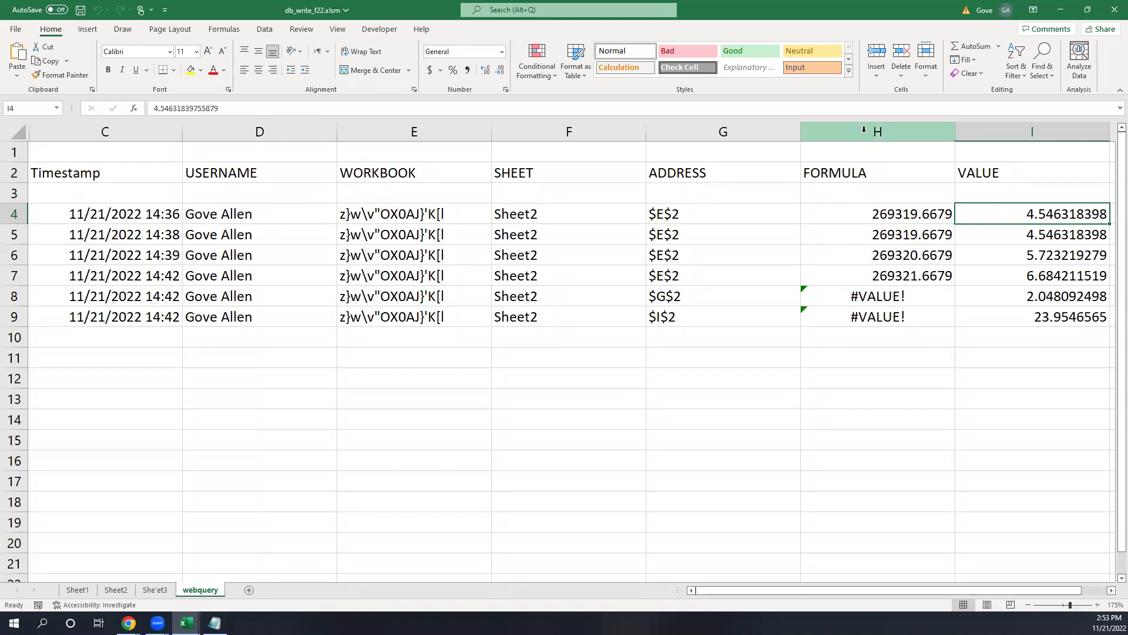
Format the whole FORMULA column H as Text
click(864, 129)
right_click(865, 132)
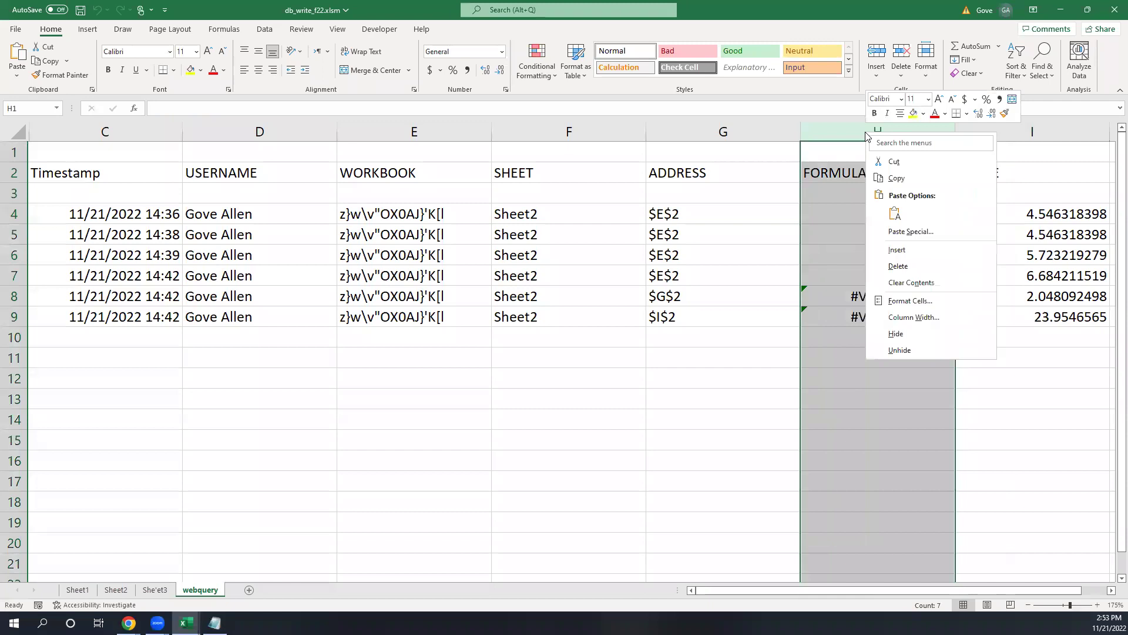
click(903, 300)
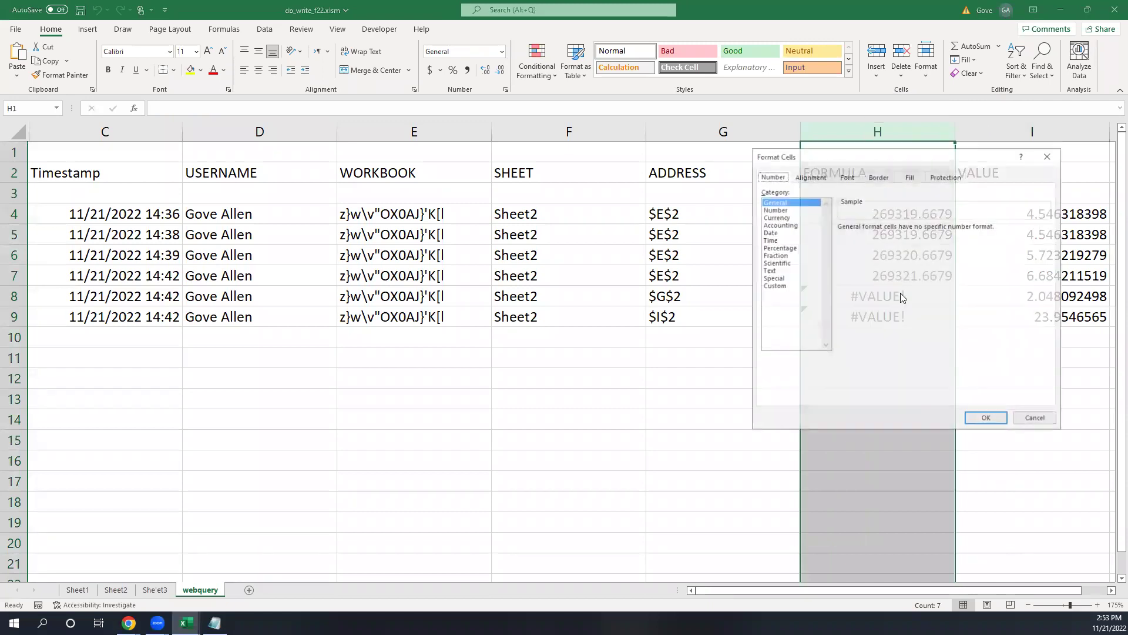
click(768, 270)
click(983, 420)
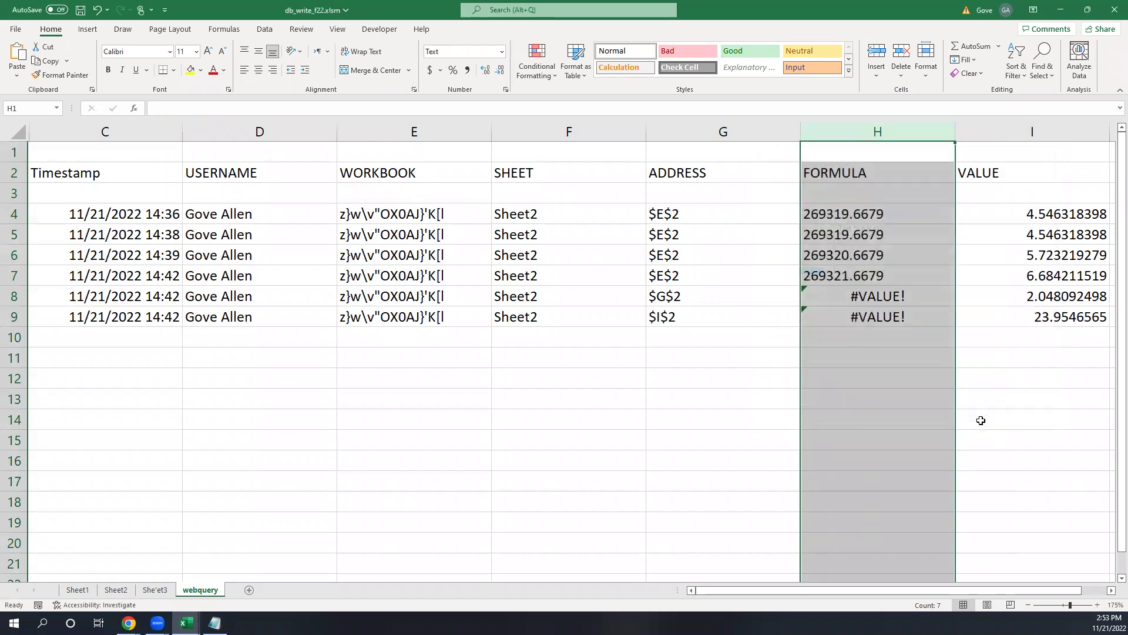
Re-enter H4 so it shows its formula text =SUM(C:C)
click(805, 404)
click(861, 233)
click(842, 212)
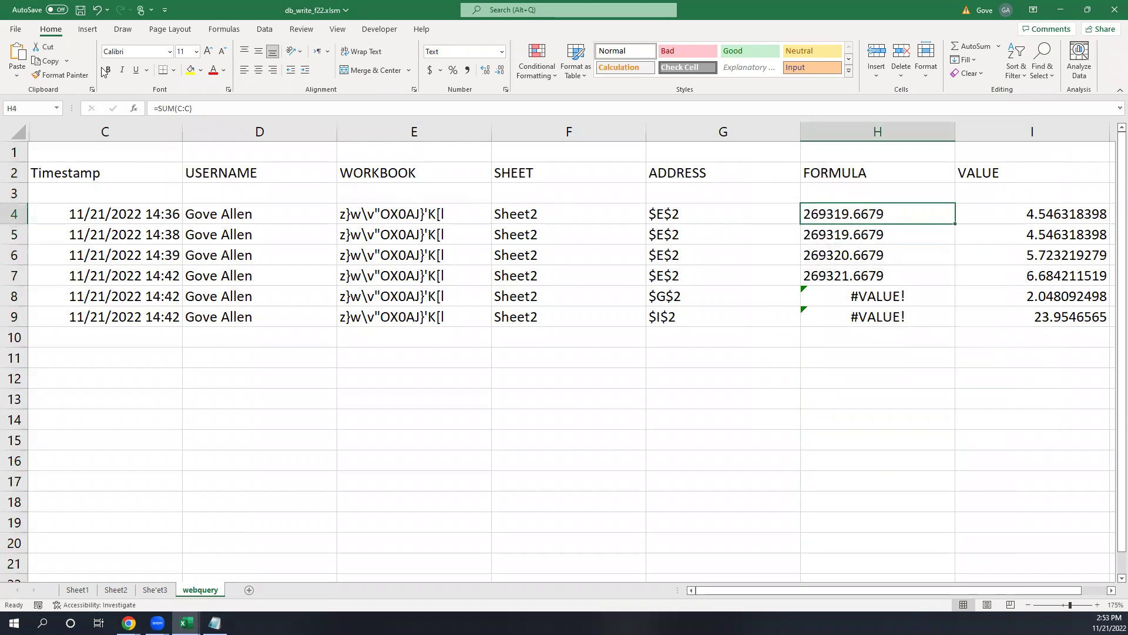
click(154, 108)
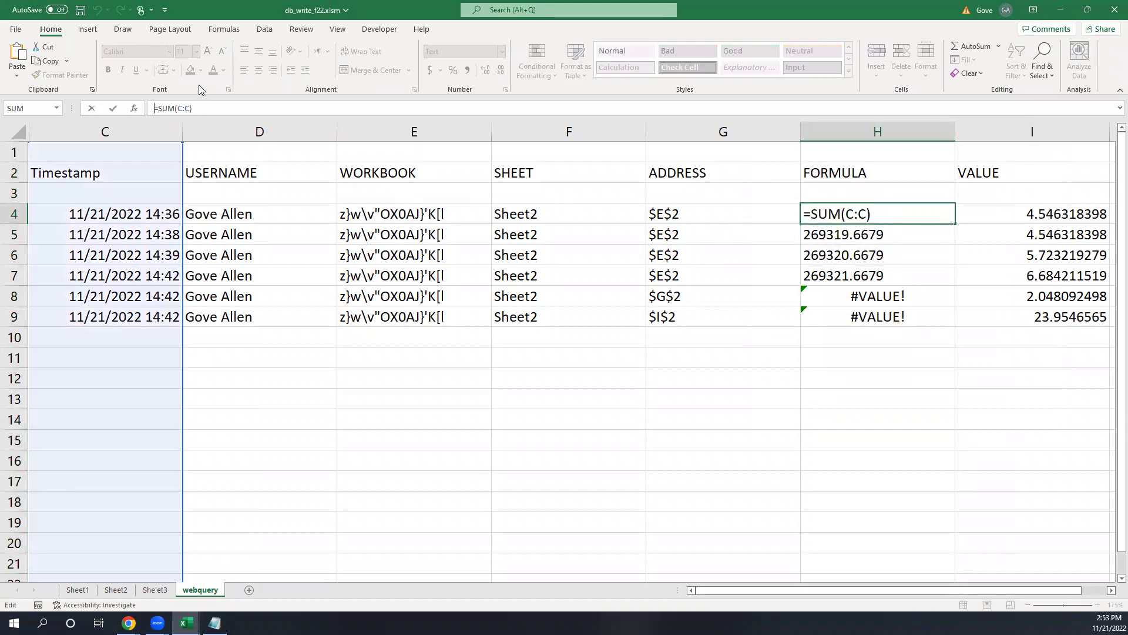
key(Return)
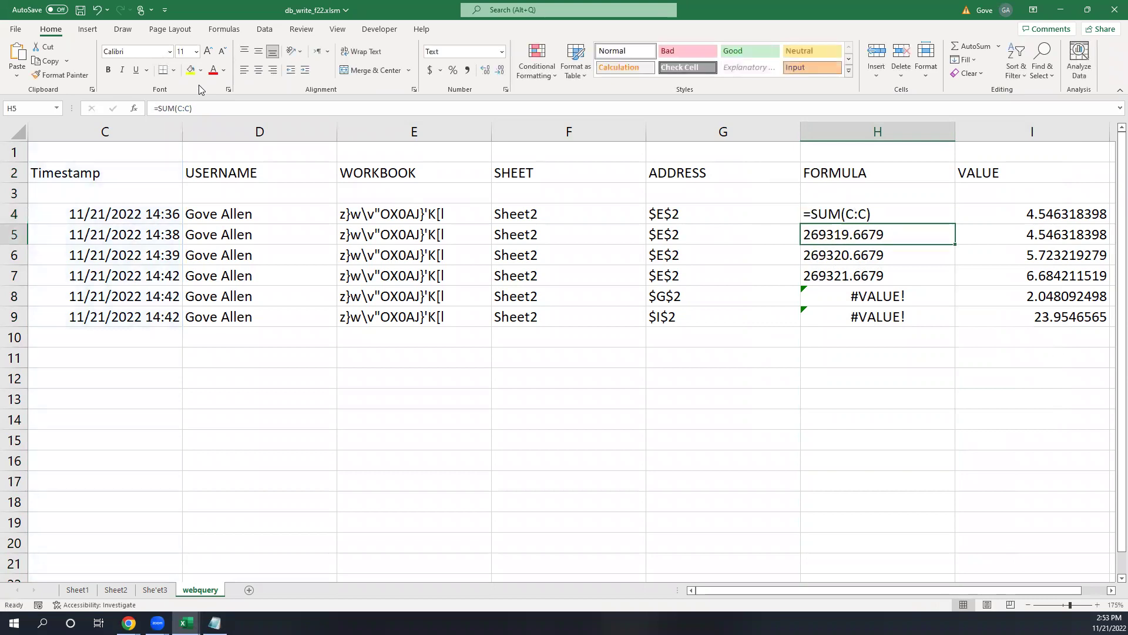
key(Up)
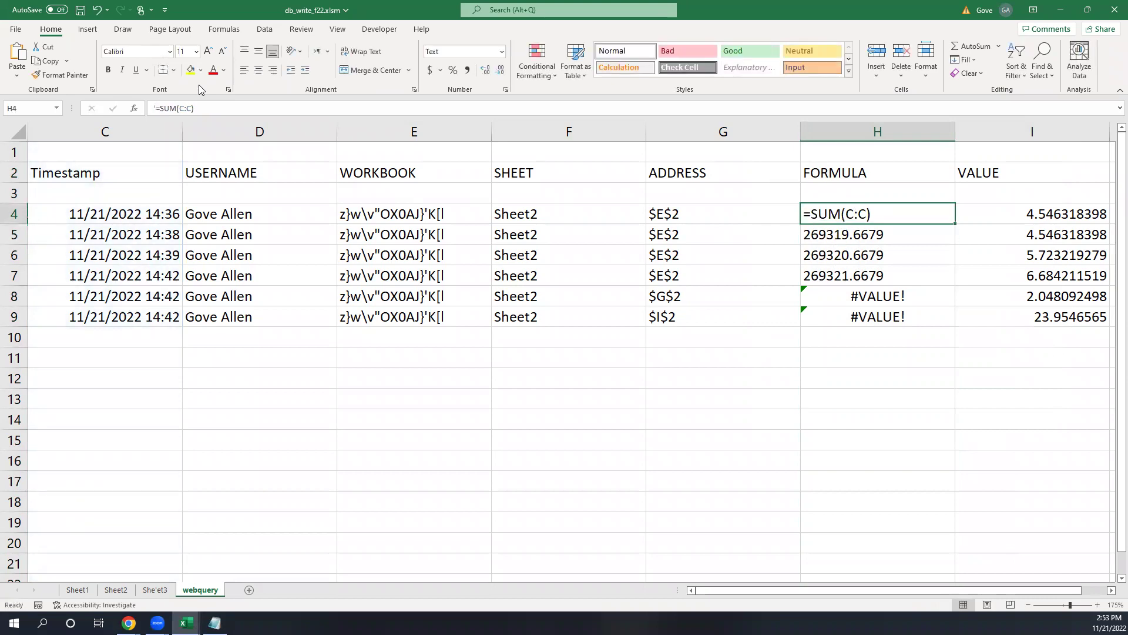
key(alt+F11)
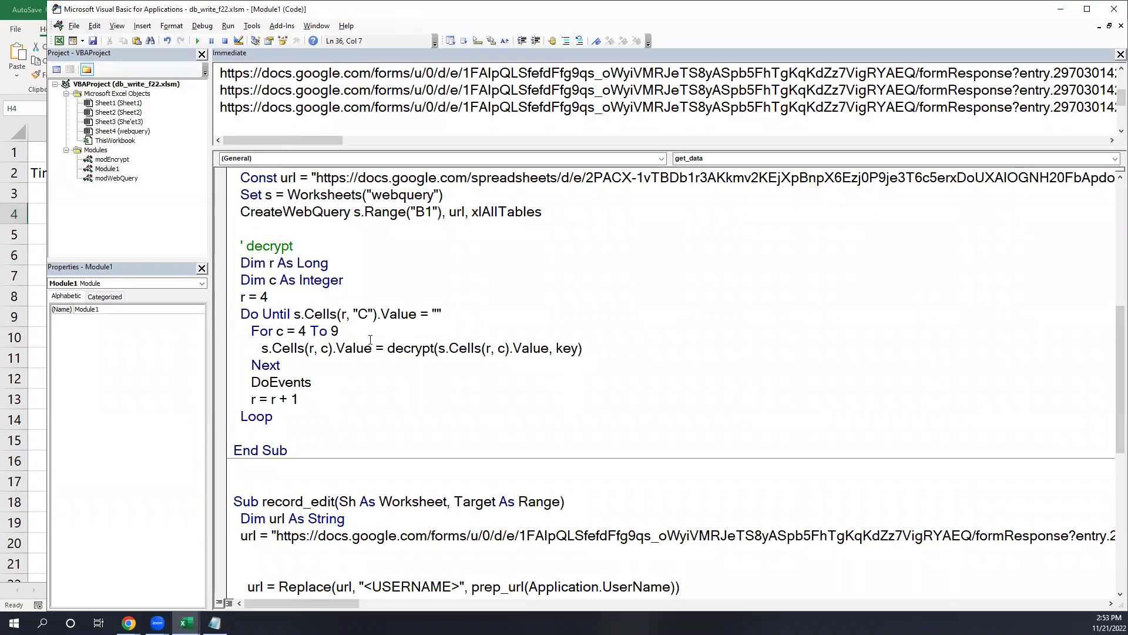
Add blank lines around the decrypt statement and declare Dim sq As String
drag(344, 330, 371, 347)
click(365, 328)
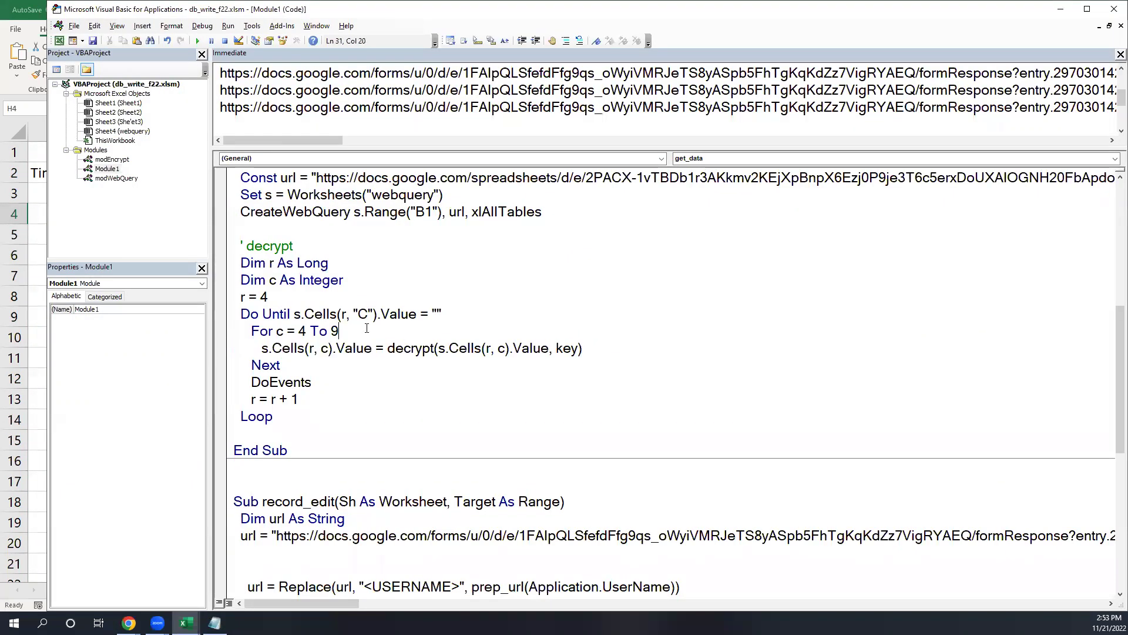
key(Down)
key(Home)
key(Return)
key(End)
key(Return)
click(261, 348)
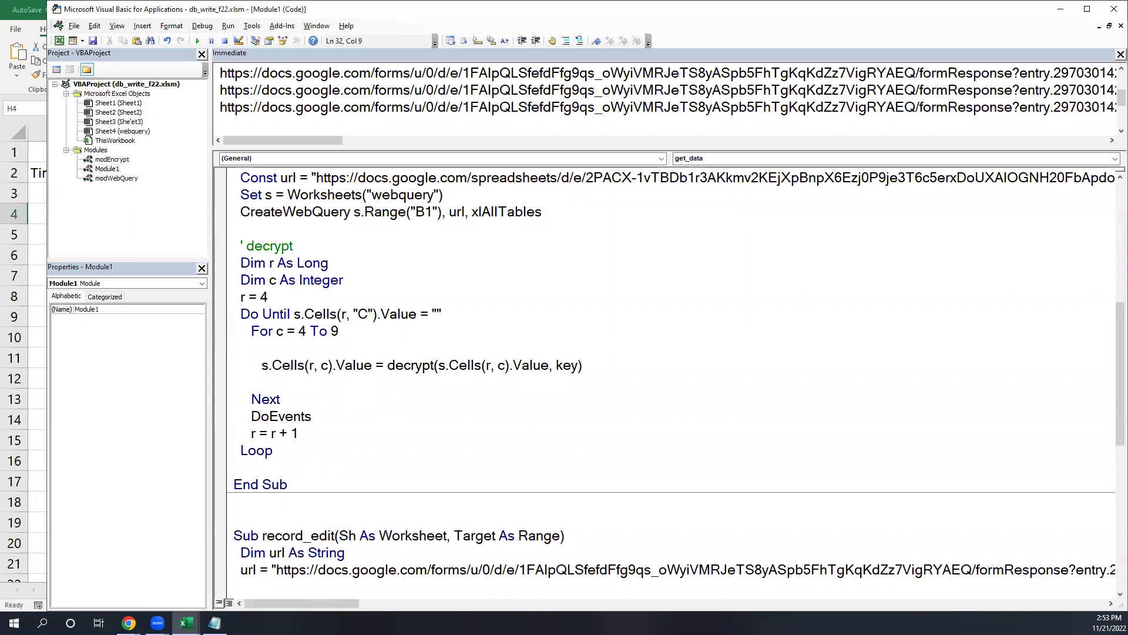
click(347, 279)
key(Return)
text(dim)
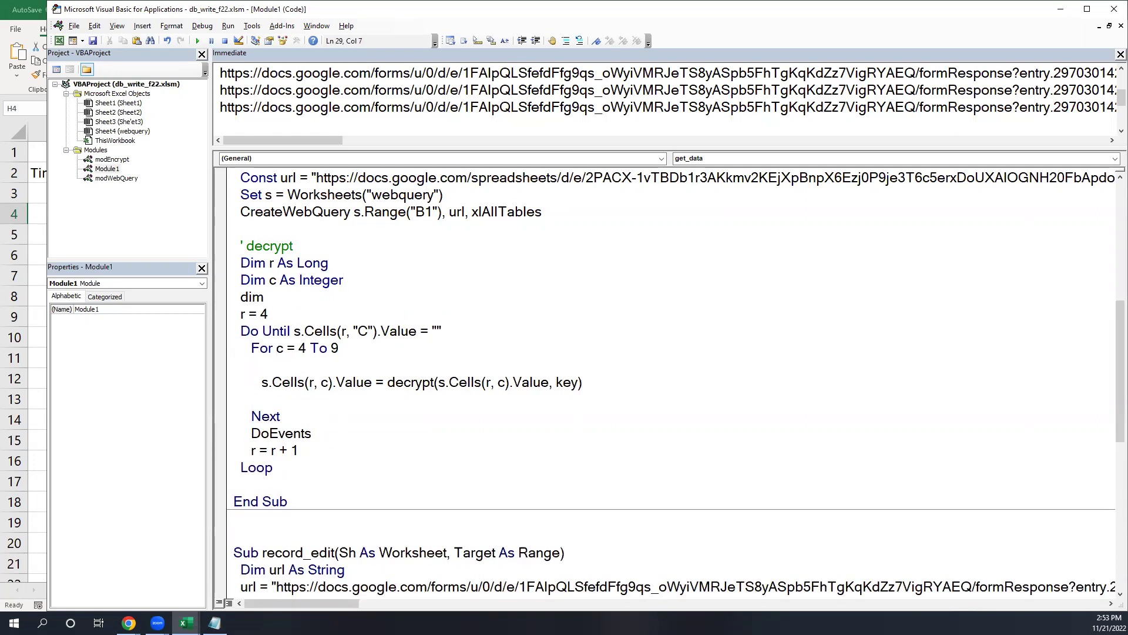
text( sq as string)
key(Escape)
Start an If c = 8 Then block with the sq assignment on its own line
click(262, 364)
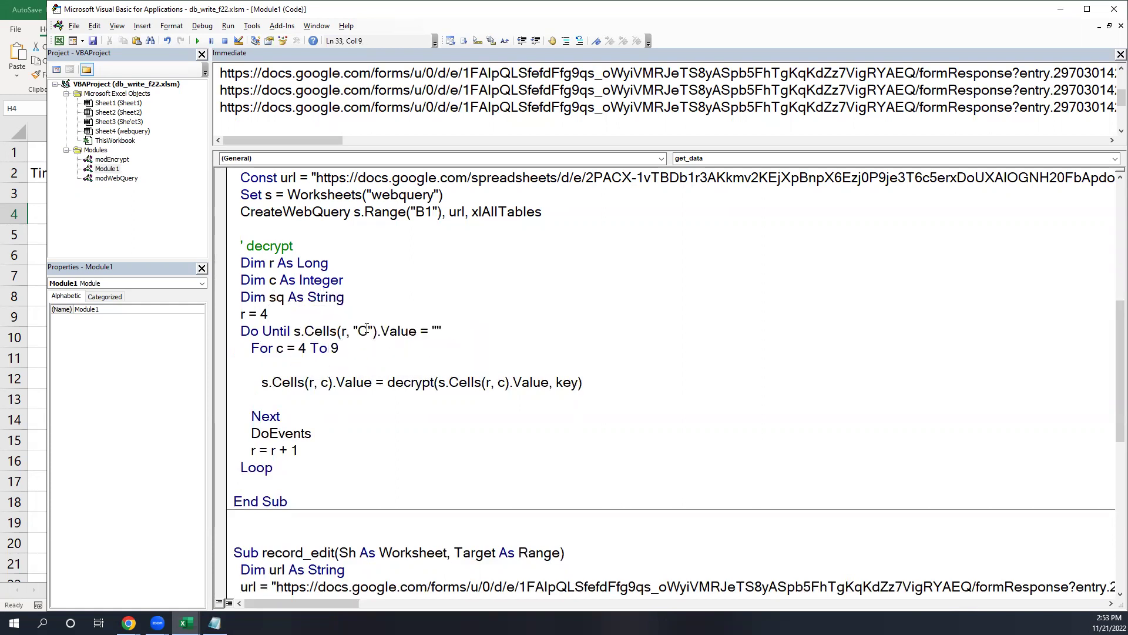
text(ifc= 9 the)
key(BackSpace)
key(BackSpace)
key(BackSpace)
key(BackSpace)
key(BackSpace)
text(0)
key(BackSpace)
text(8 then sq = """)
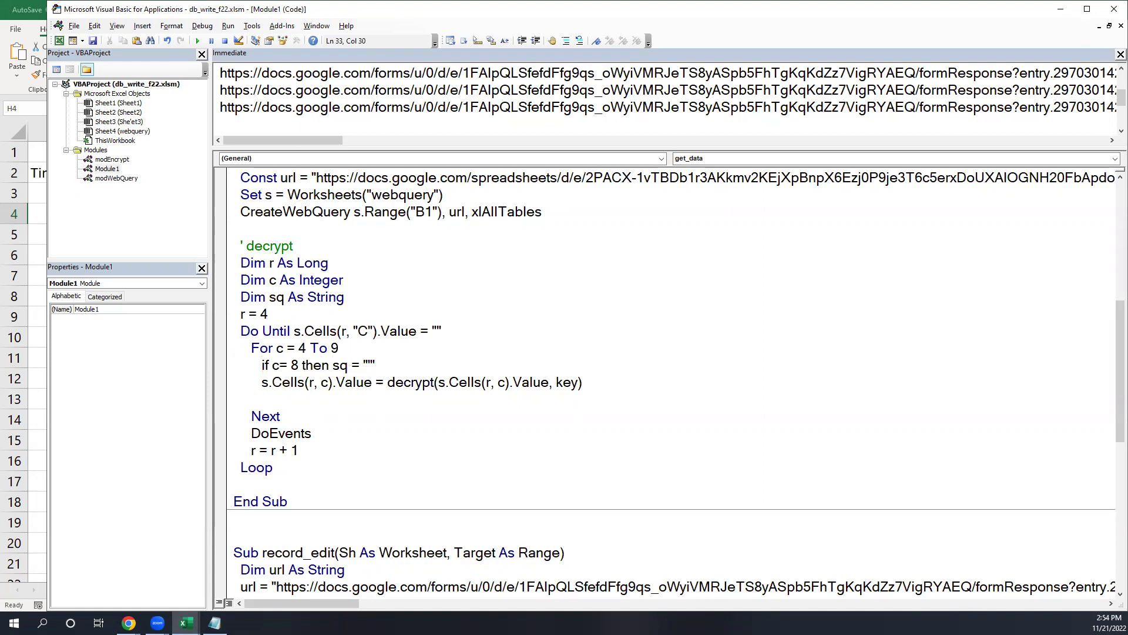
key(Left)
key(Left)
key(Left)
key(Return)
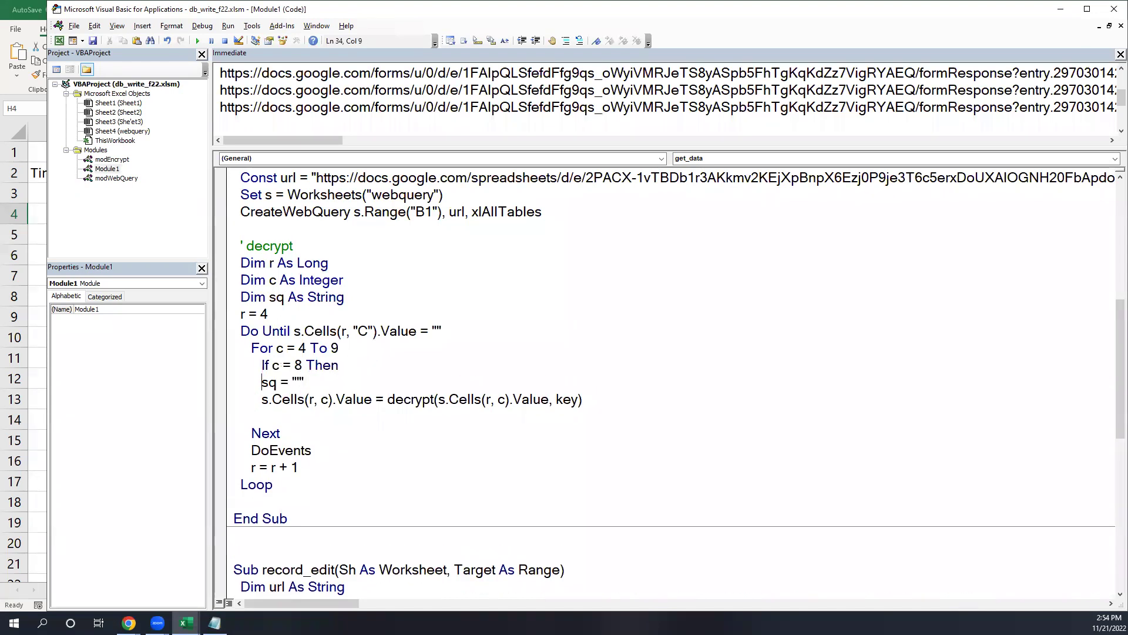
Add an Else branch setting sq to an empty string and close with End If
key(End)
key(Return)
text(else)
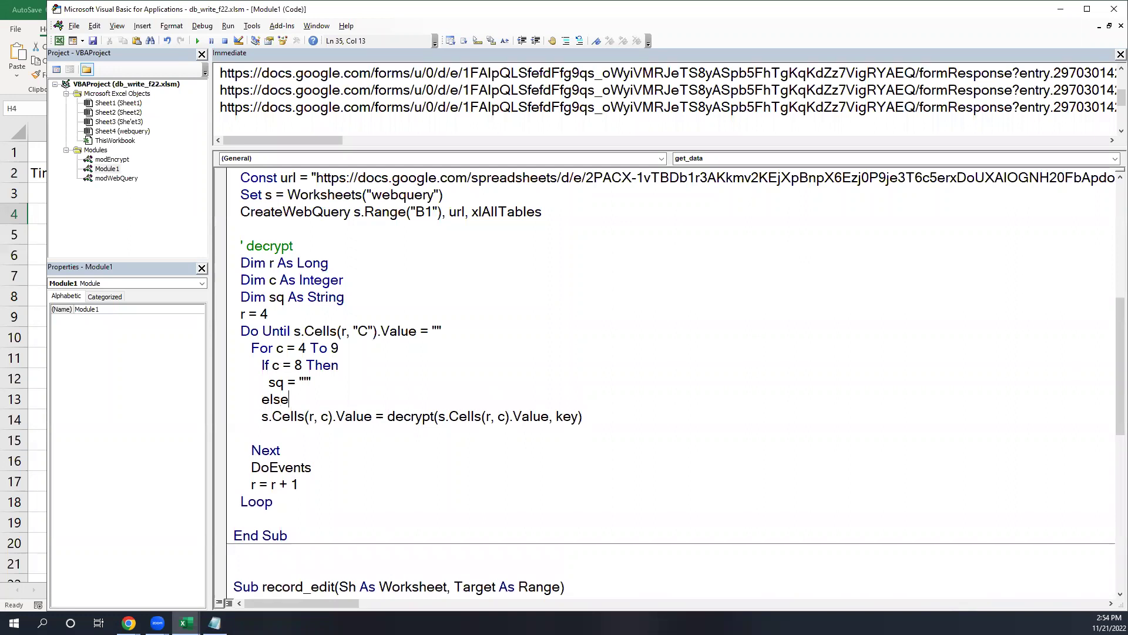
key(Return)
key(Return)
text(ednmif)
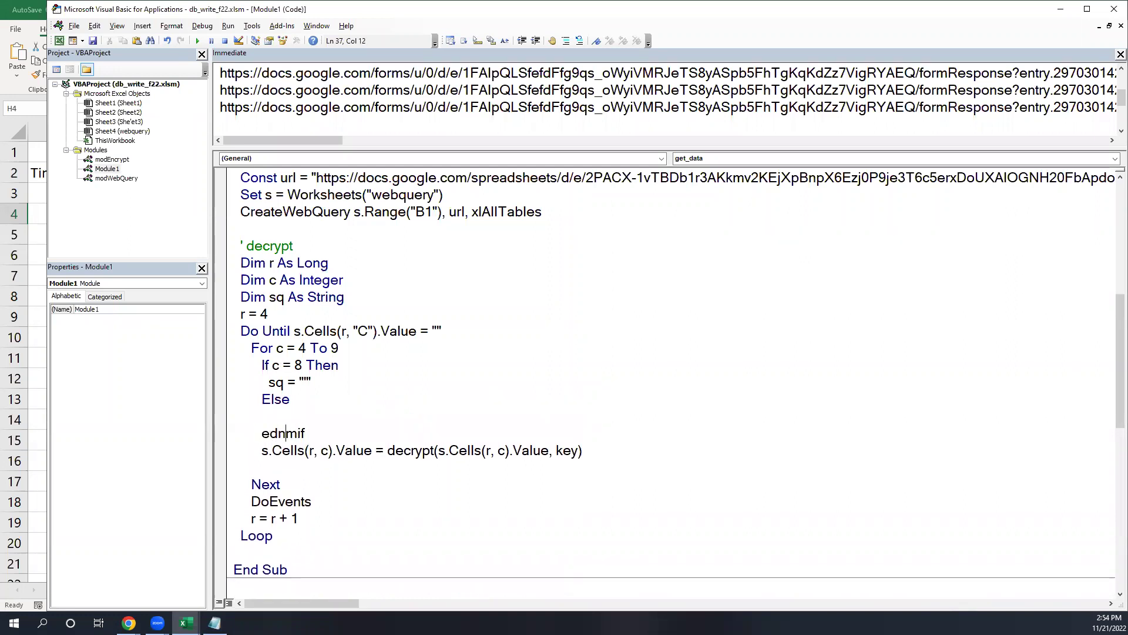
key(BackSpace)
key(Right)
text(d)
key(Delete)
key(Up)
text(sq=::)
key(BackSpace)
key(BackSpace)
text("")
key(Down)
key(Down)
Change the assignment to sq & decrypt(...) and run get_data
click(365, 450)
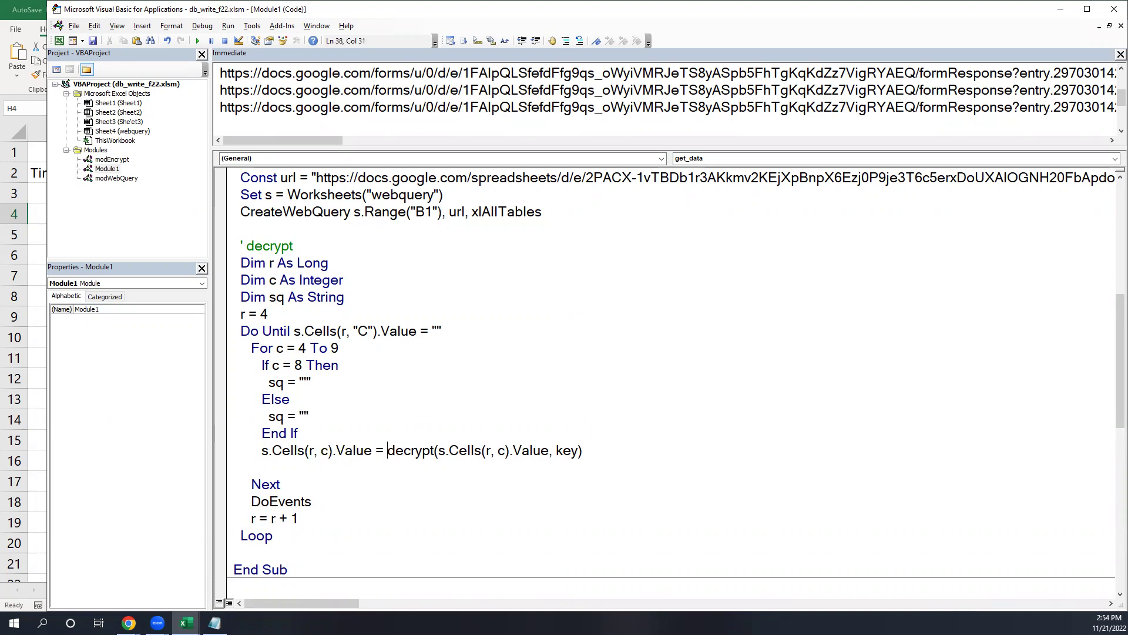
text(sq)
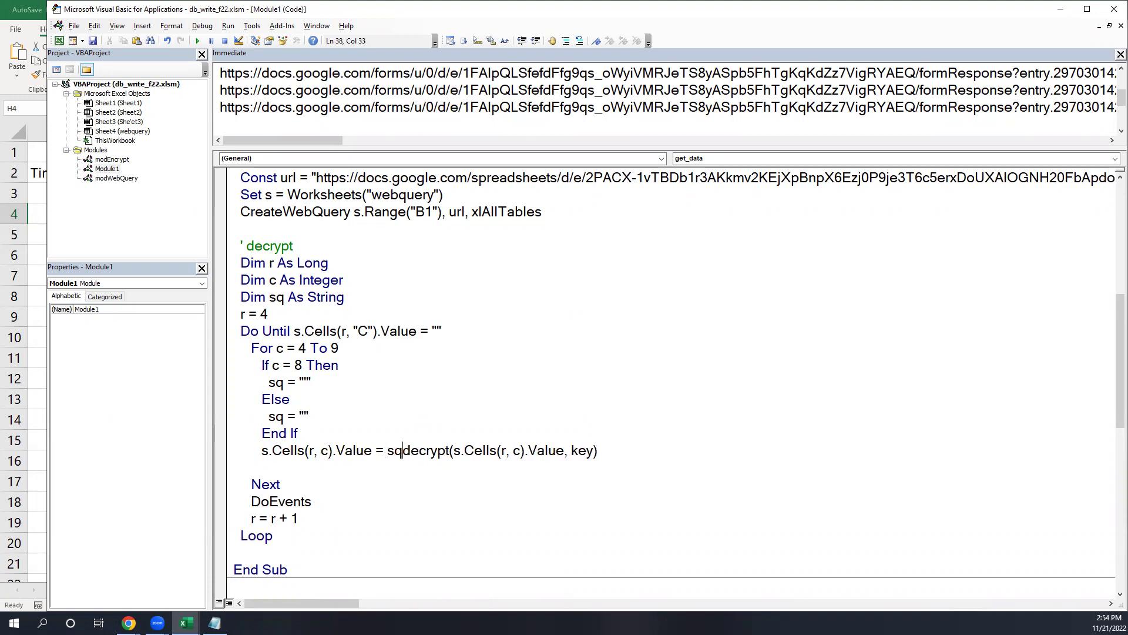
text(&)
key(Left)
key(Right)
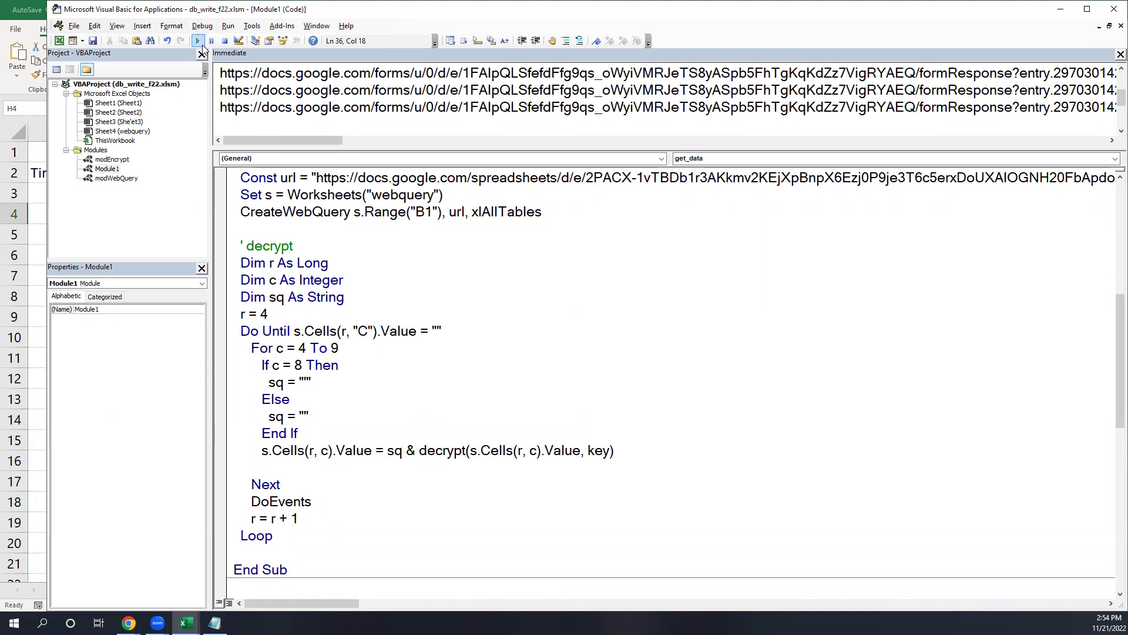
click(199, 41)
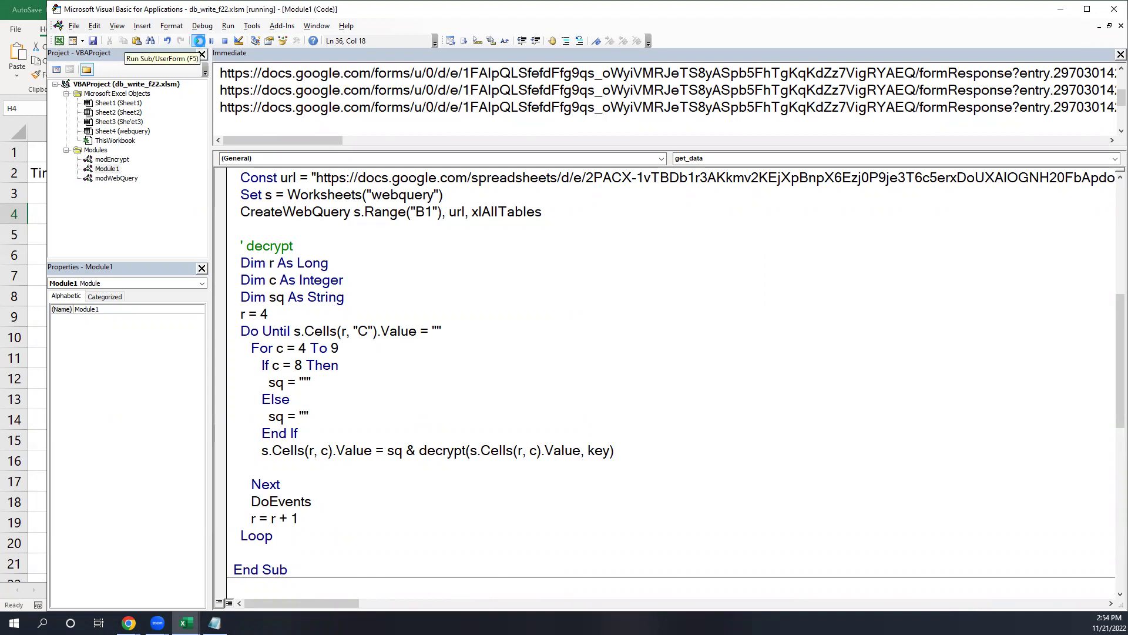
Check the decrypted ranges H4:H9, I4:I9 and E4:E9, then view the published response sheet
key(alt+F11)
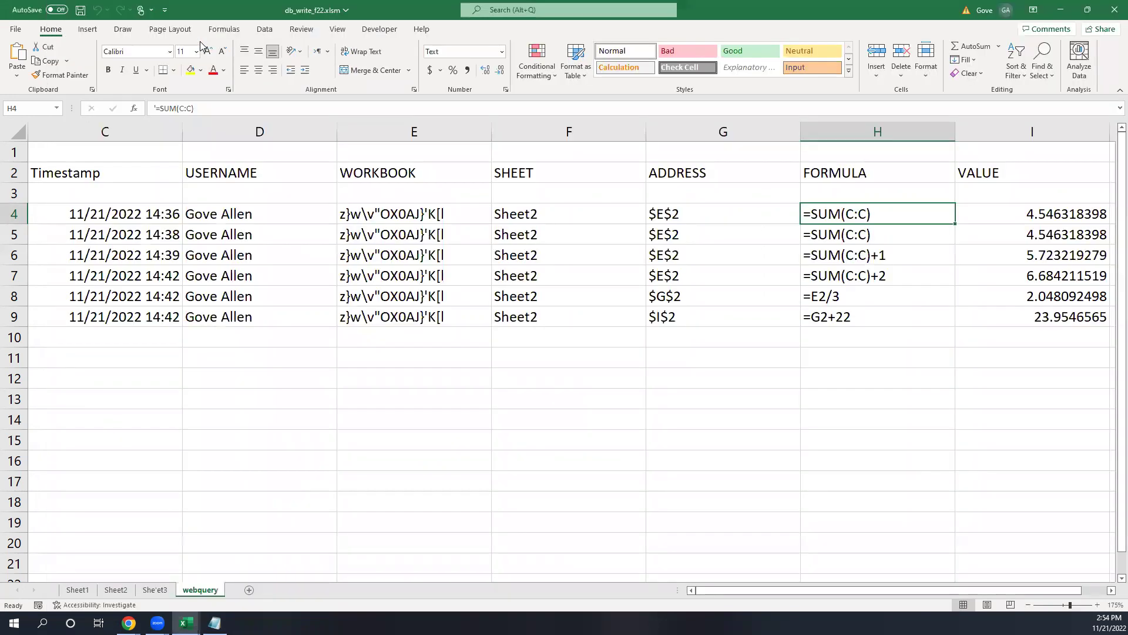
mouse_move(910, 315)
mouse_down()
mouse_move(901, 262)
mouse_move(917, 210)
mouse_up()
drag(1000, 210, 1009, 322)
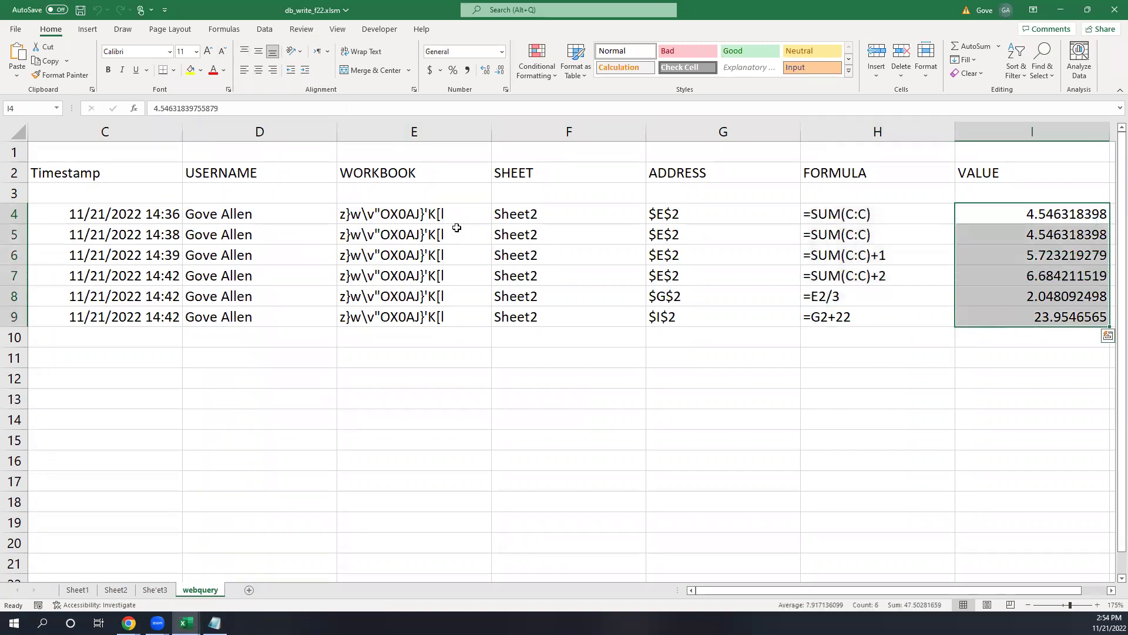
drag(464, 215, 472, 327)
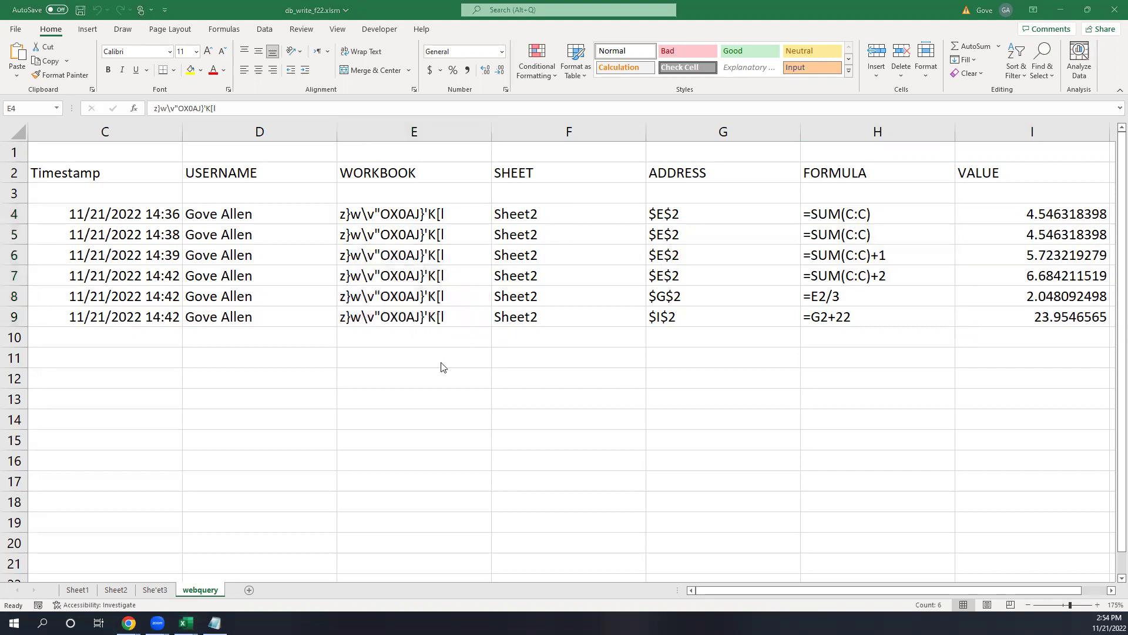
key(alt+Tab)
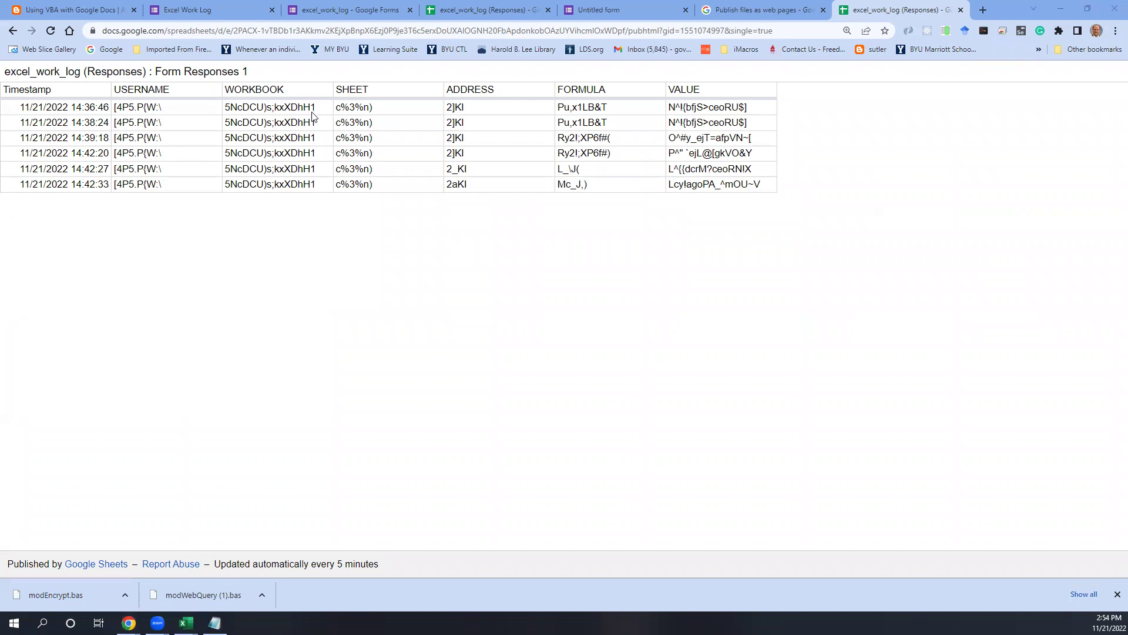
Scroll through the record_edit and prep_url code in Module1
key(alt+Tab)
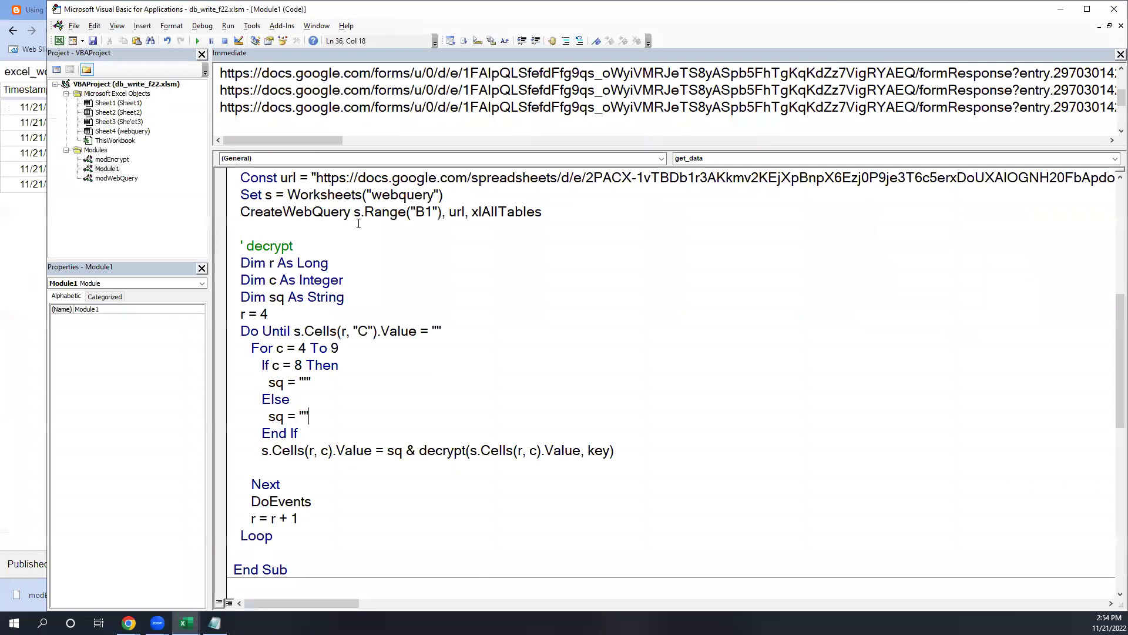
scroll(367, 277, down, 2)
scroll(368, 280, down, 2)
scroll(368, 283, down, 2)
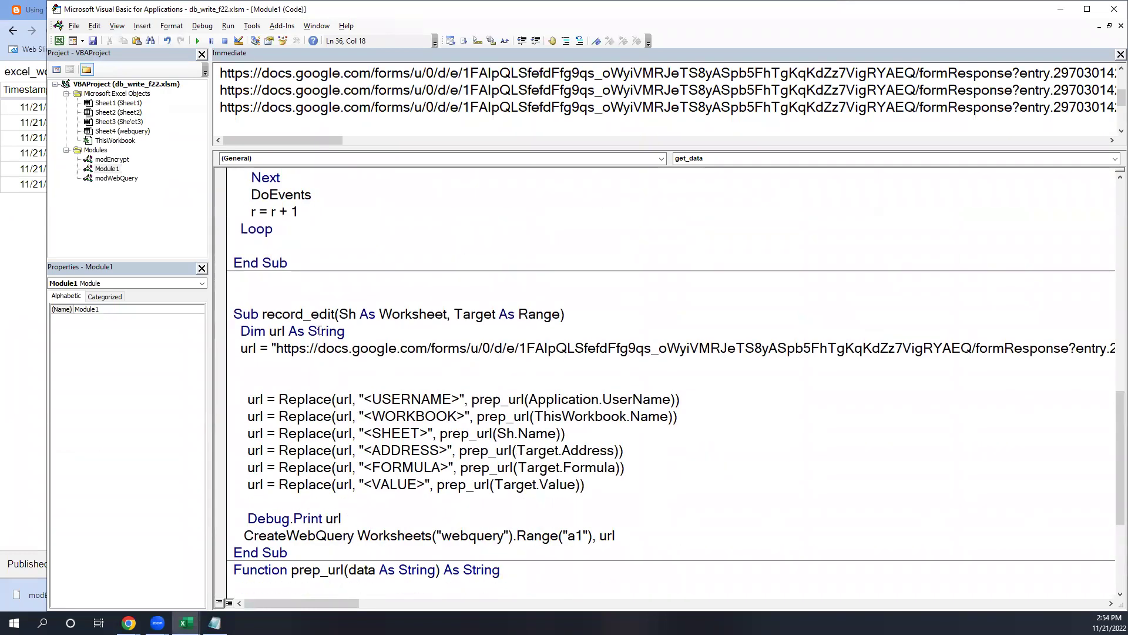
scroll(319, 330, down, 1)
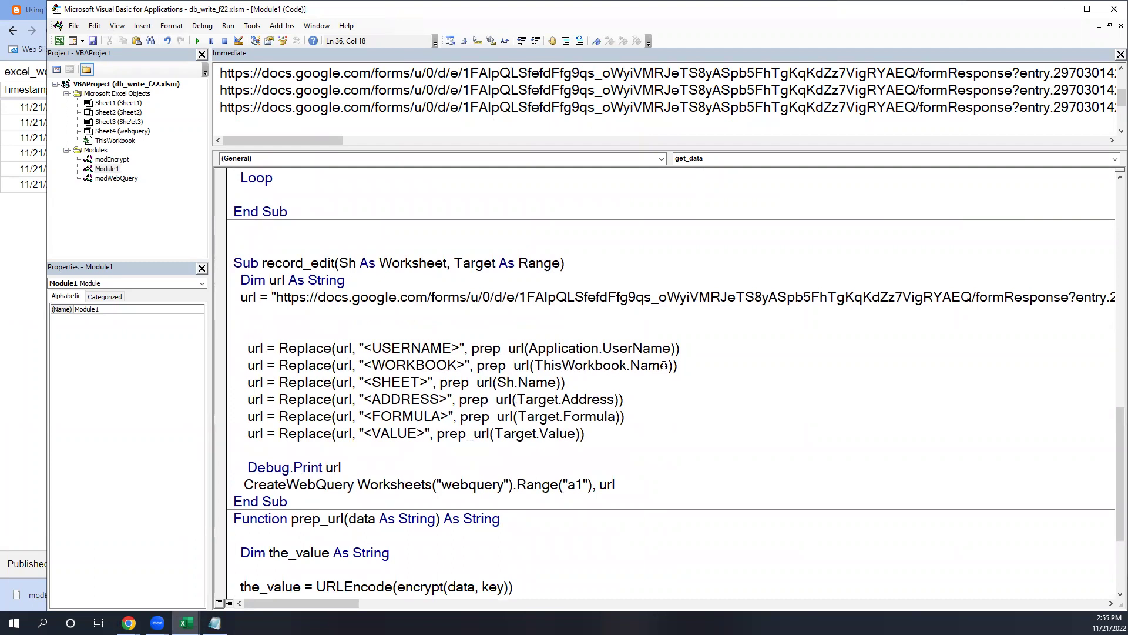
scroll(588, 370, down, 3)
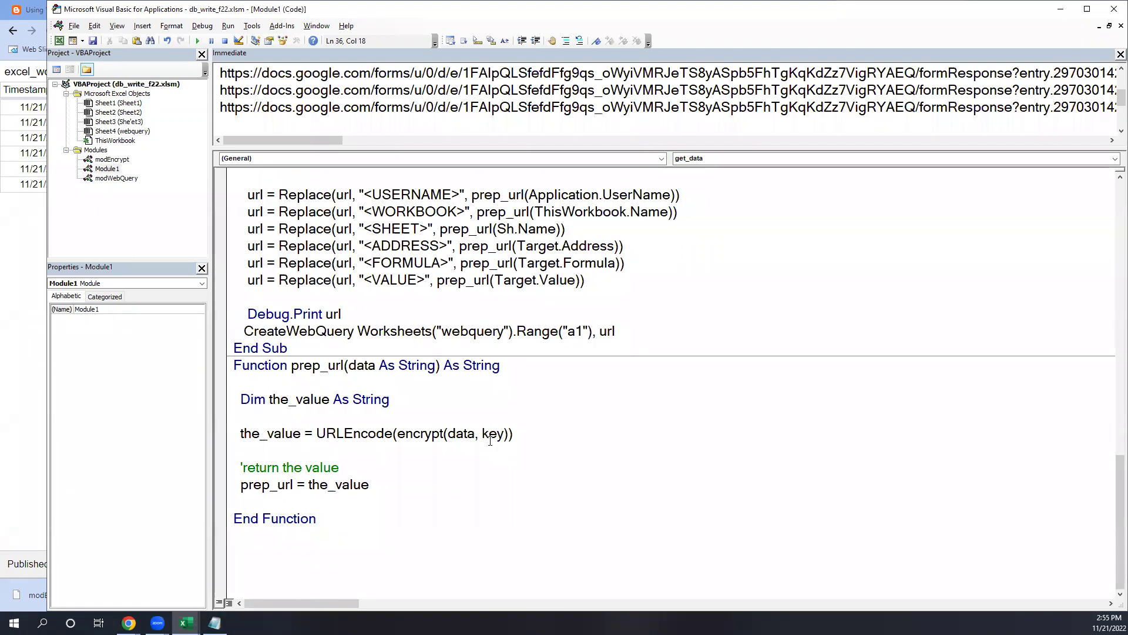
scroll(459, 427, up, 5)
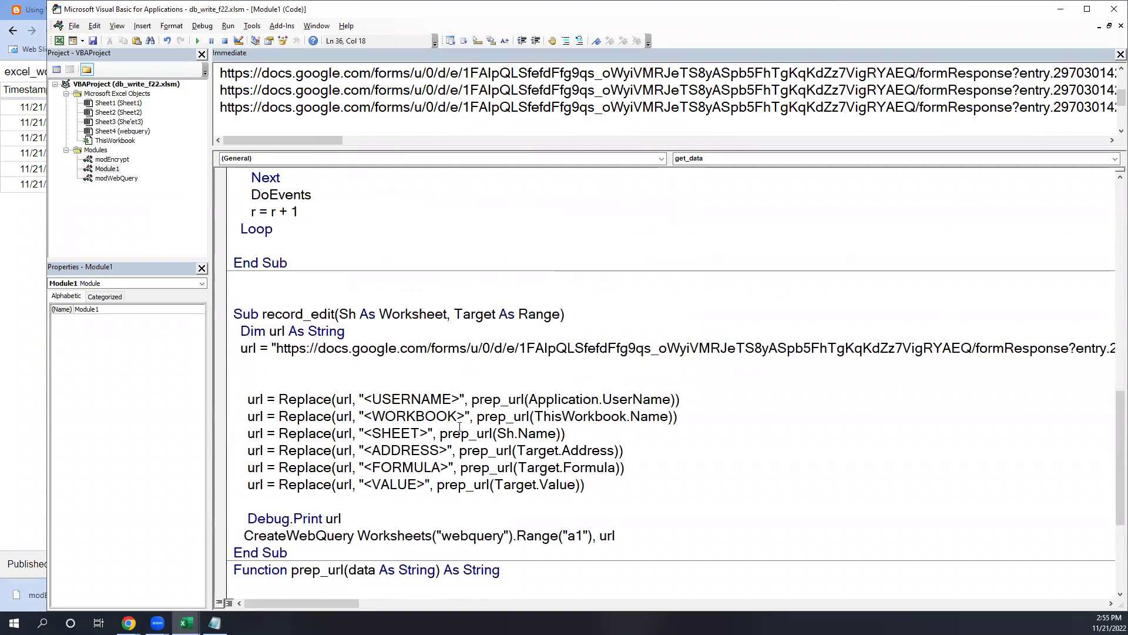
key(alt+Tab)
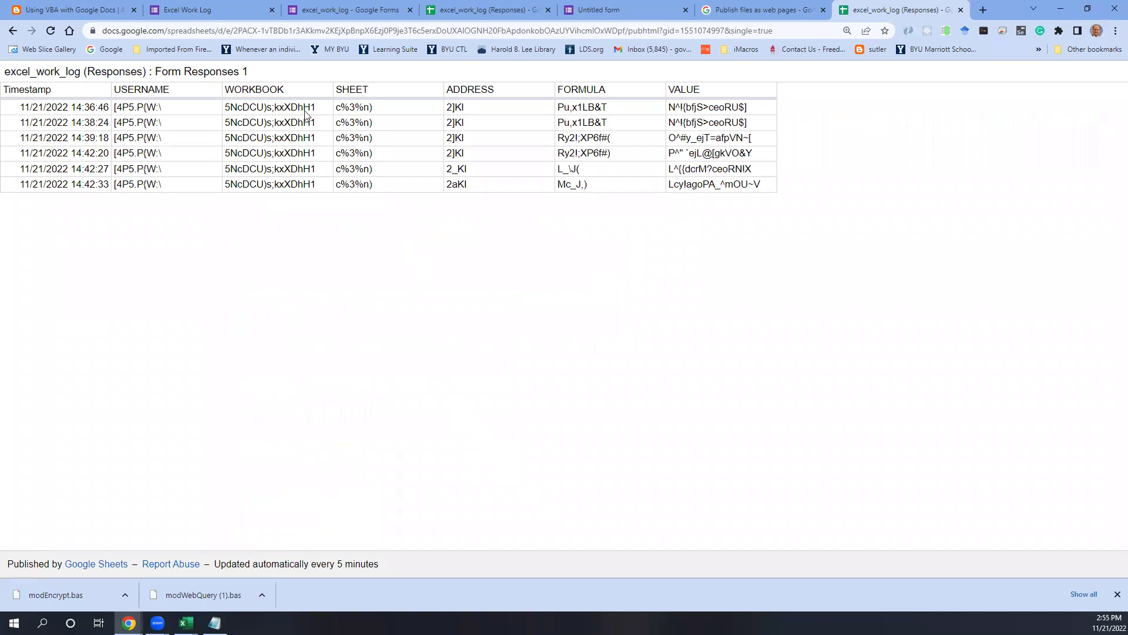
drag(319, 108, 226, 114)
key(ctrl+c)
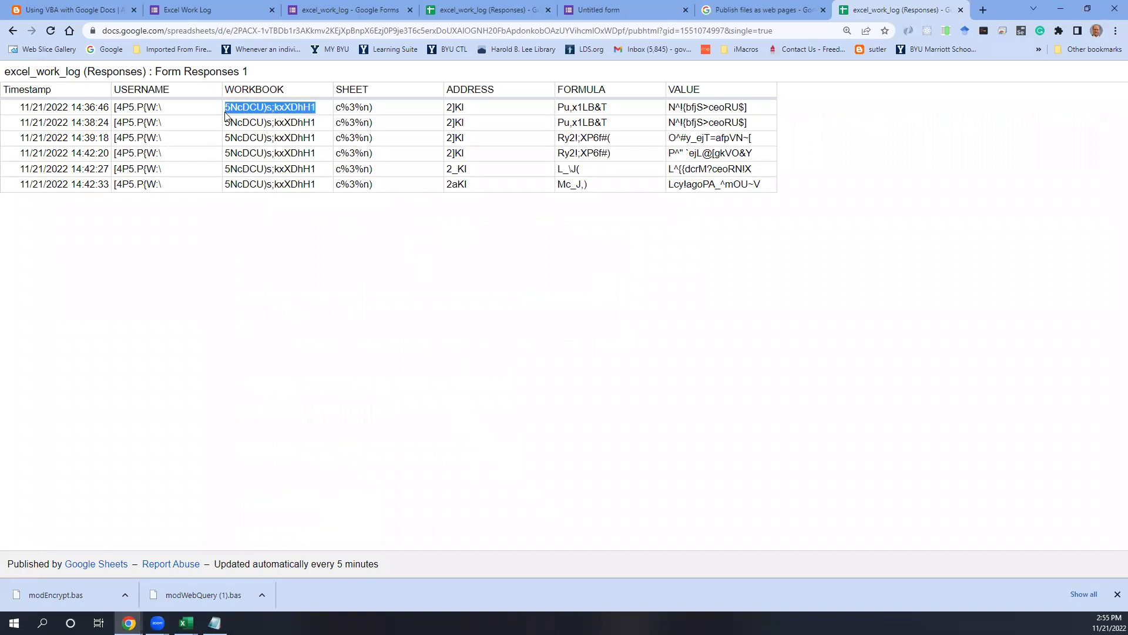
key(alt+Tab)
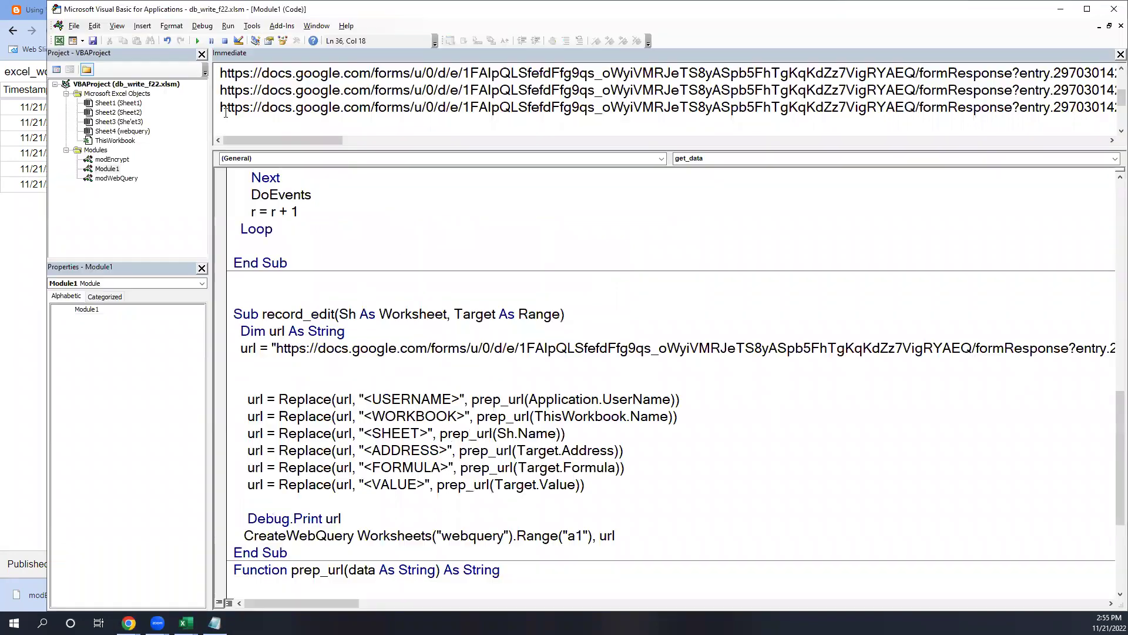
In the Immediate window, run ? decrypt on the copied logged value with key
click(315, 117)
text(? decrypt())
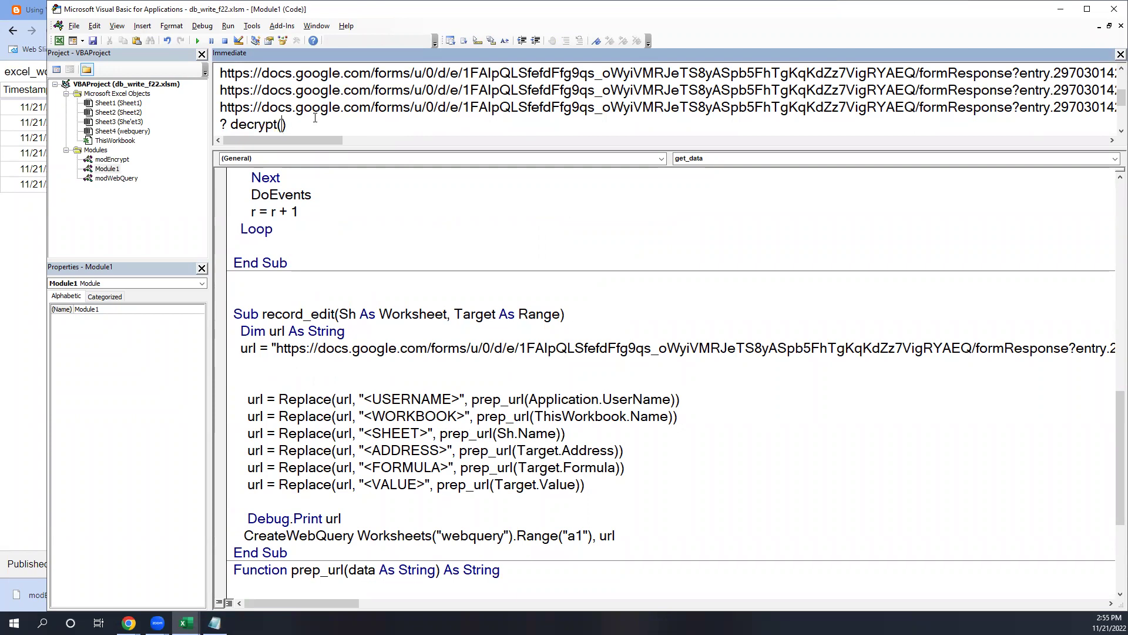
key(Left)
text(")
key(ctrl+v)
text(")
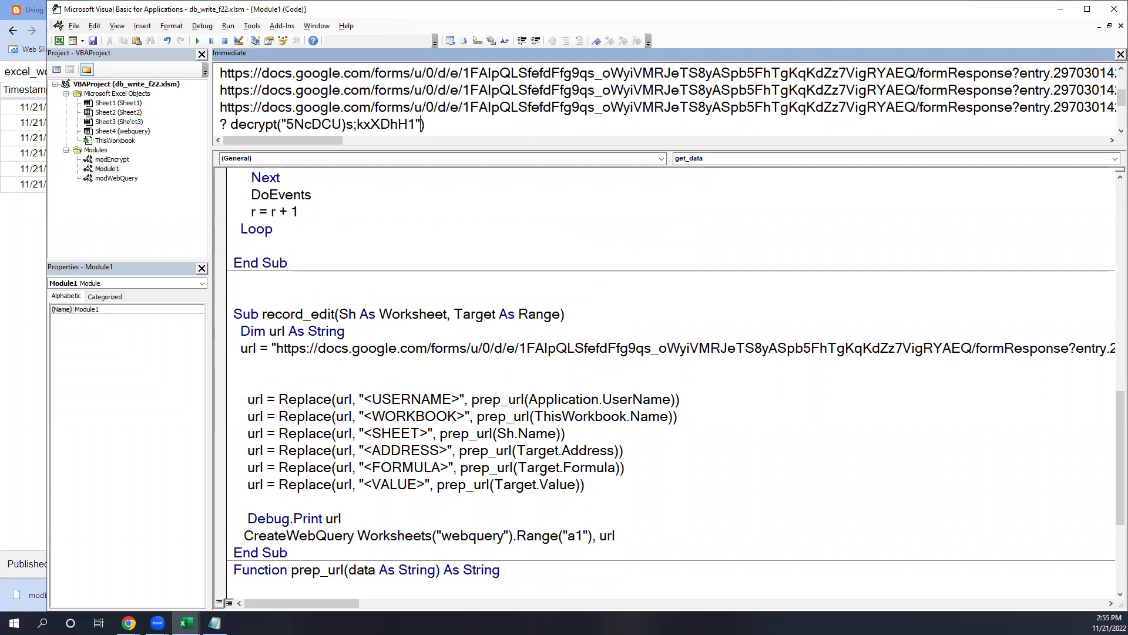
text(, key)
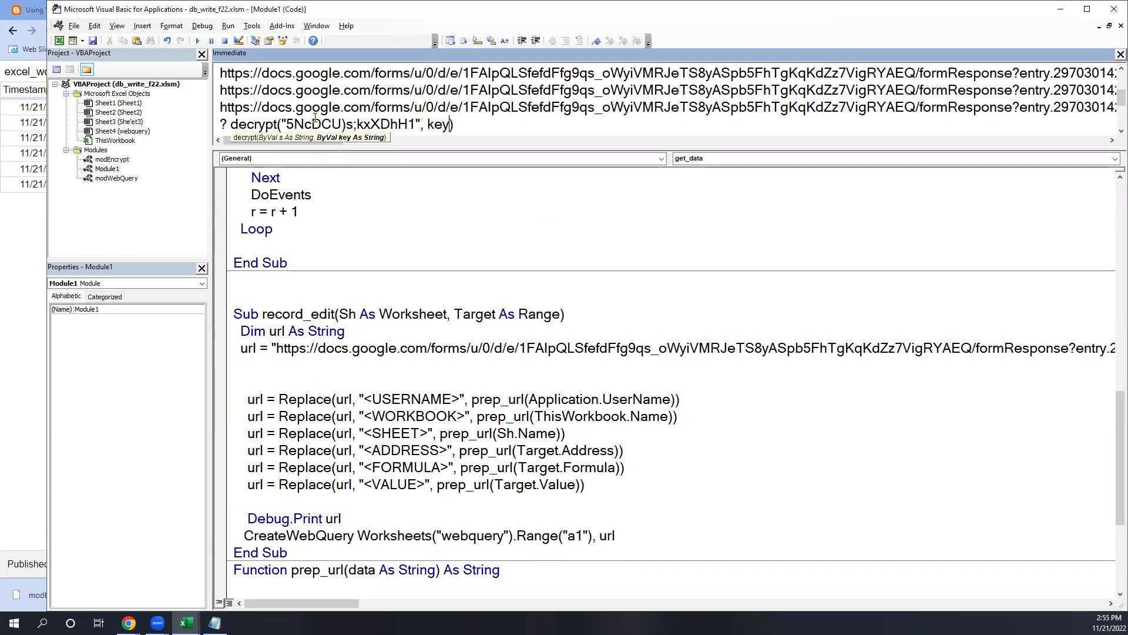
key(Return)
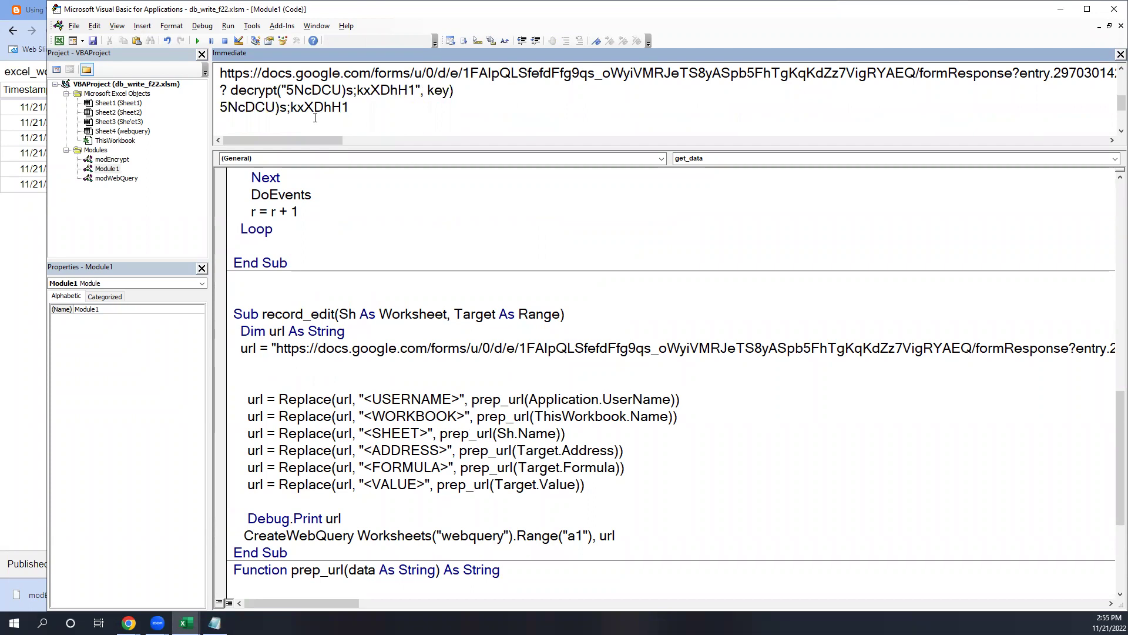
Rerun decrypt using the literal key string copied from the module's Const key
click(387, 227)
scroll(376, 235, up, 7)
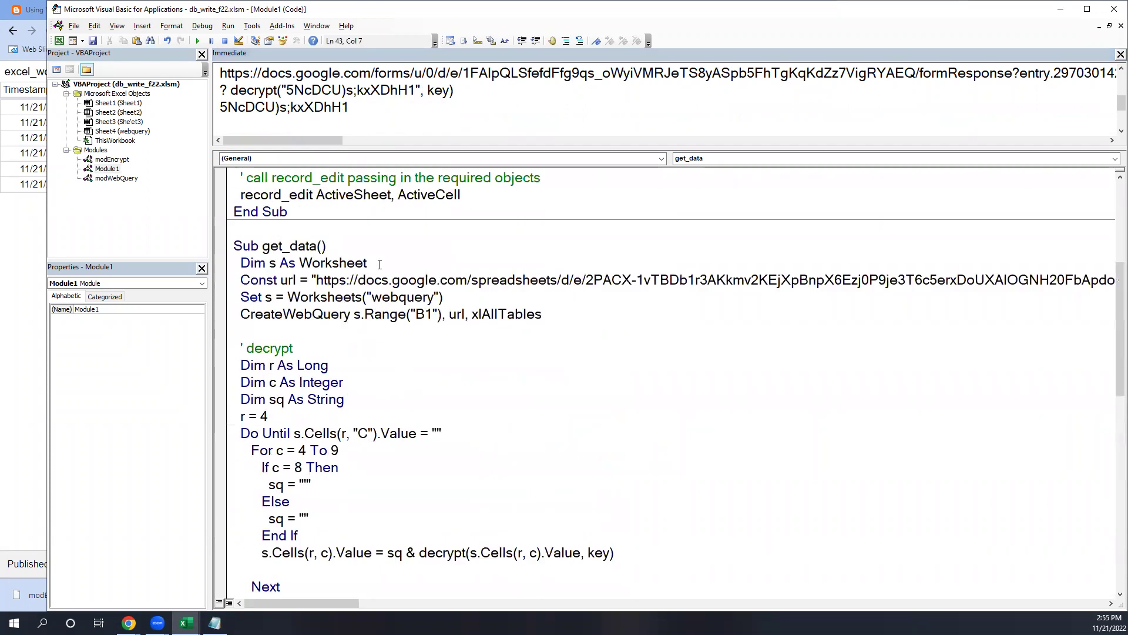
scroll(341, 205, up, 5)
drag(310, 195, 560, 186)
key(ctrl+c)
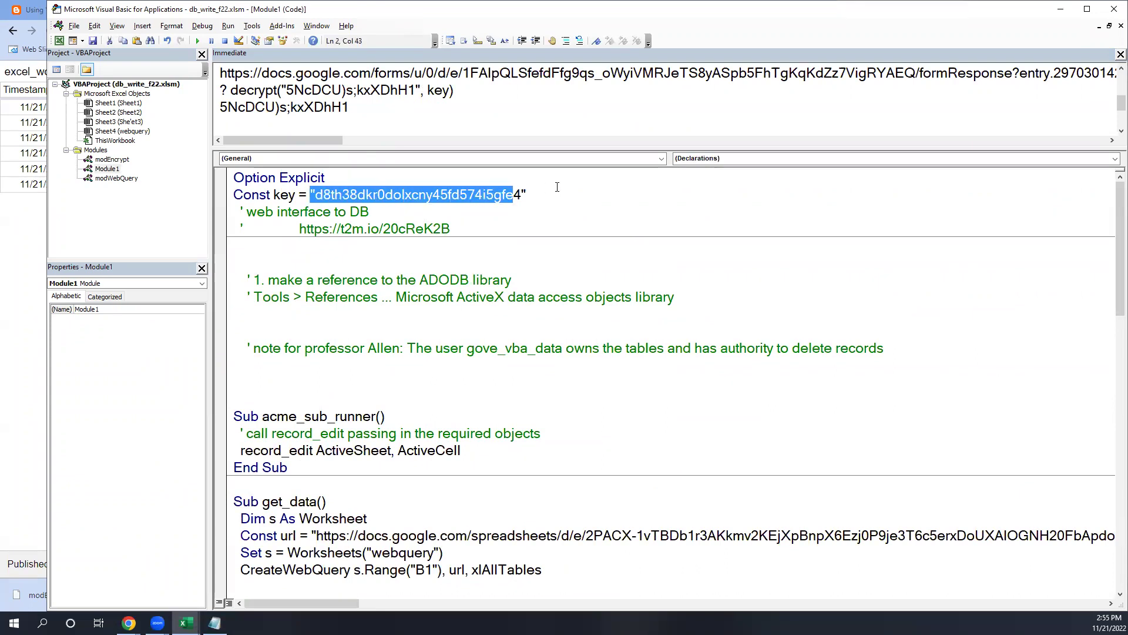
double_click(437, 90)
key(ctrl+v)
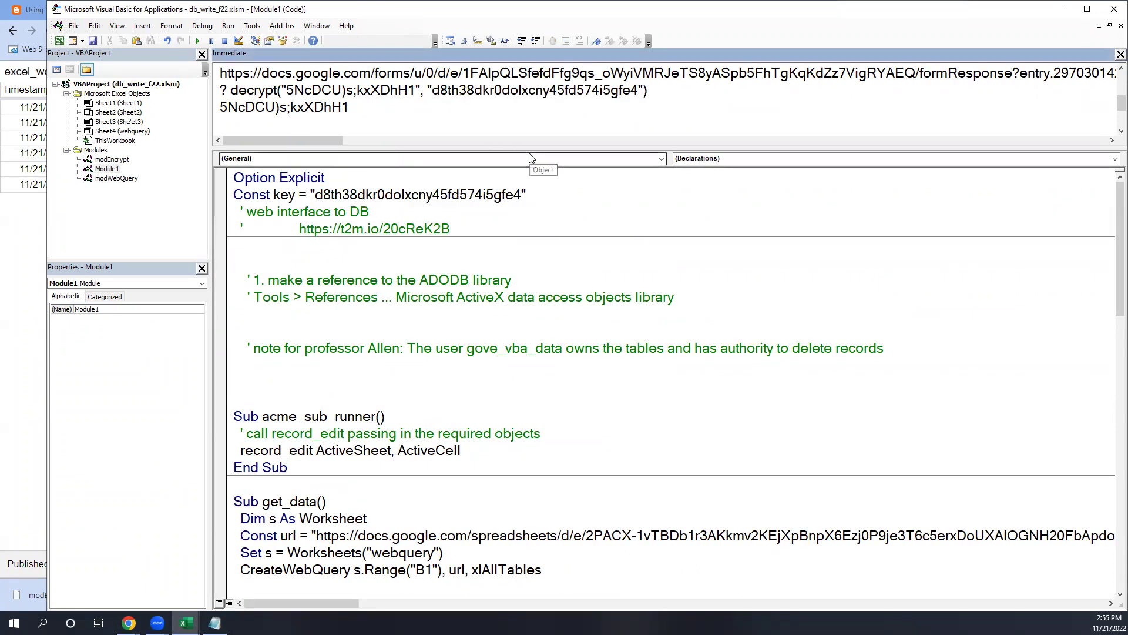
key(Return)
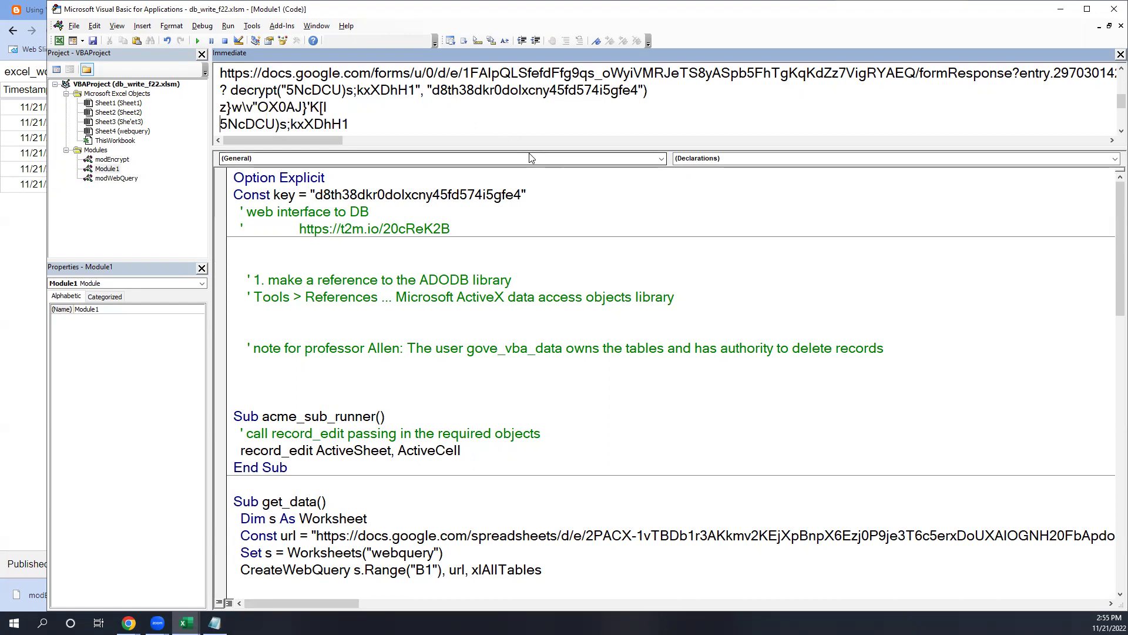
Replace the output lines with an encrypt stub and print ThisWorkbook.Name
drag(349, 124, 220, 107)
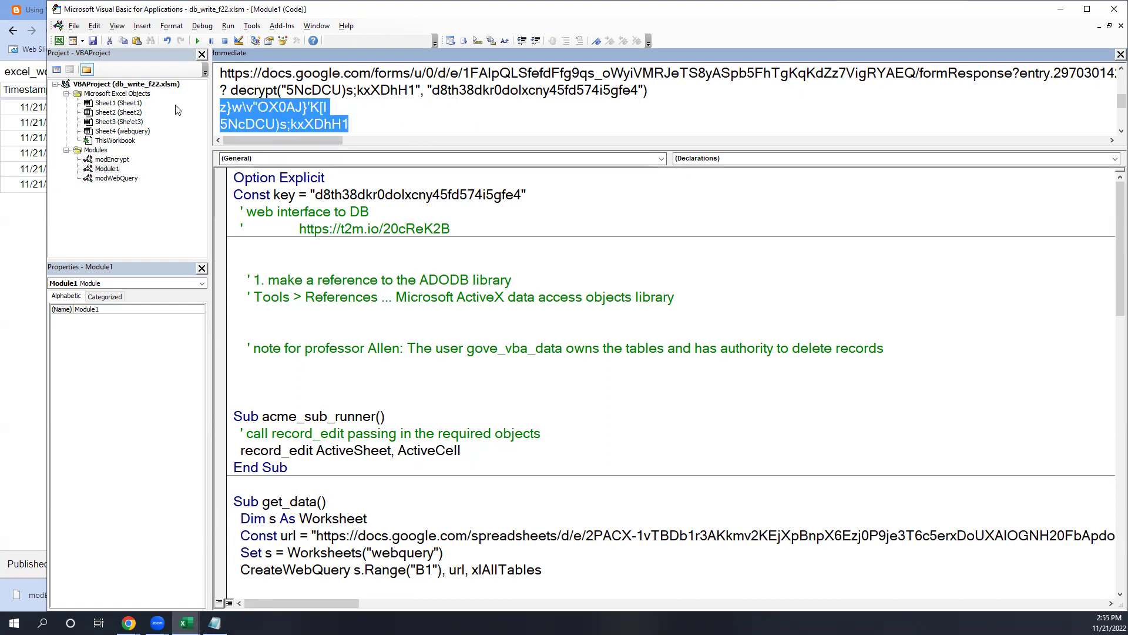
text(?)
text( en)
key(BackSpace)
text(ncrypt())
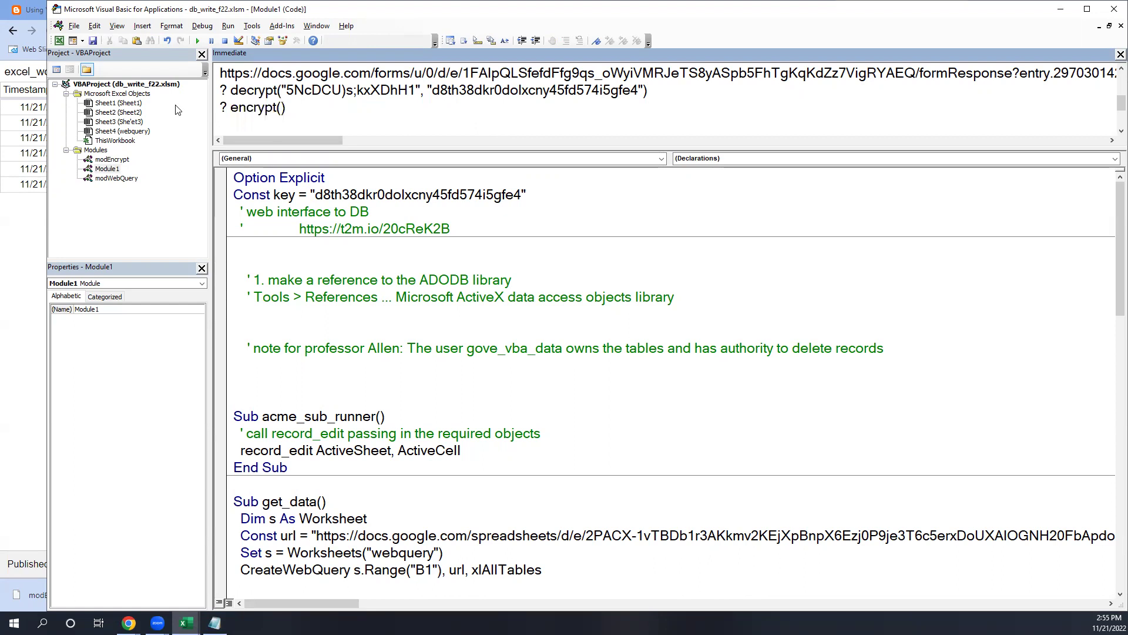
text(? thisworkbook.na)
key(Return)
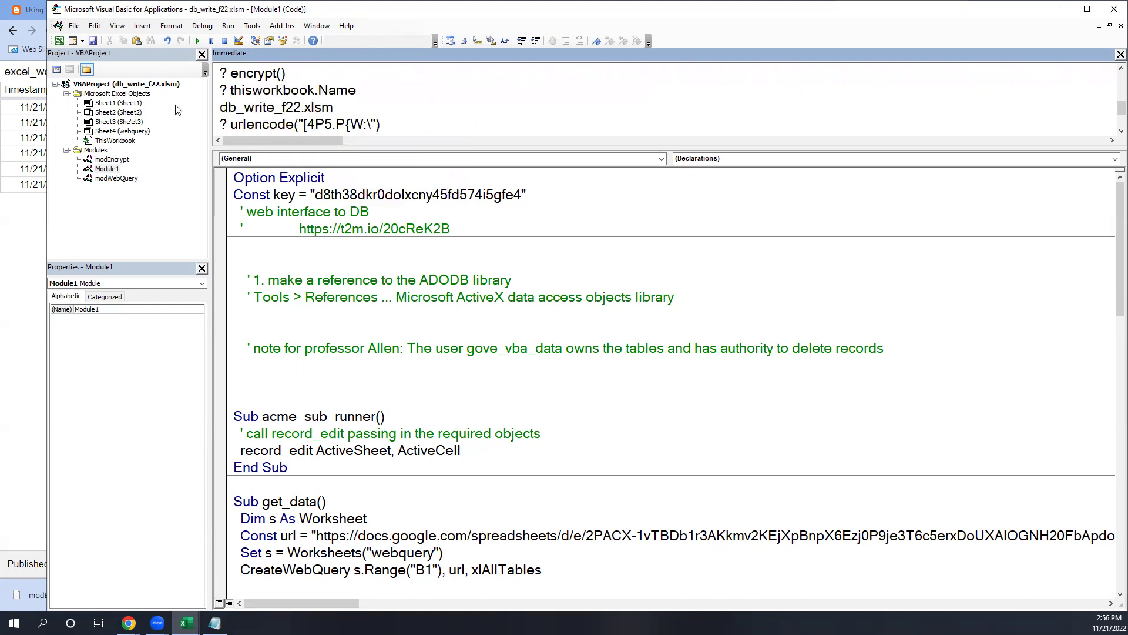
Run ? encrypt("db_write_f22.xlsm", key string), returning 5NcDCU)s;kxXDhH1
key(shift+Up)
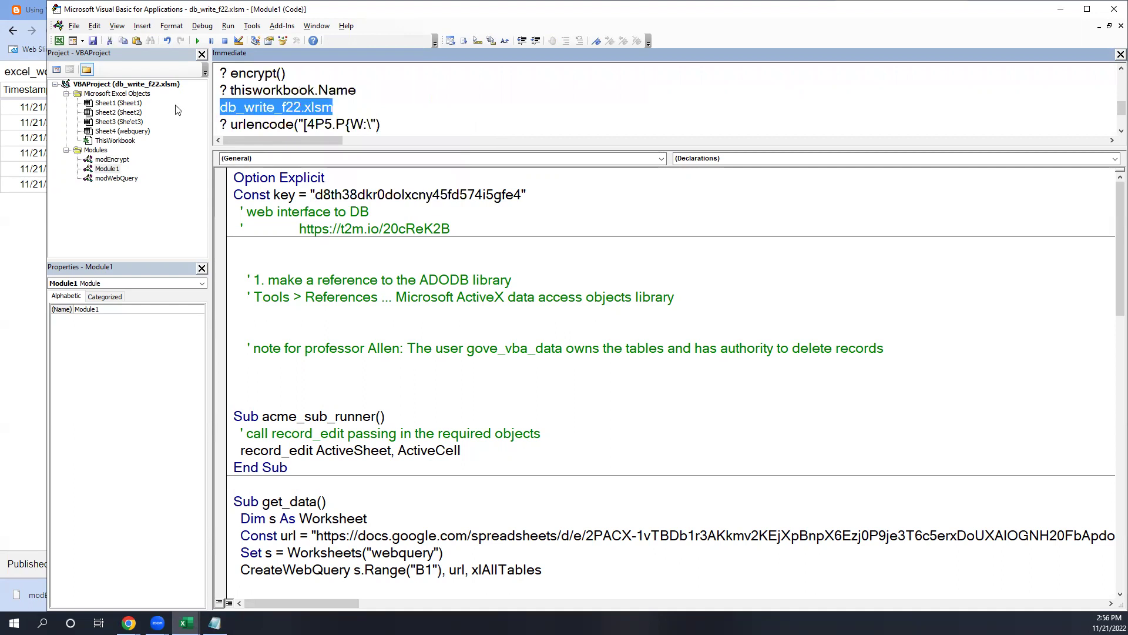
key(Up)
key(Up)
text("")
key(Left)
key(ctrl+v)
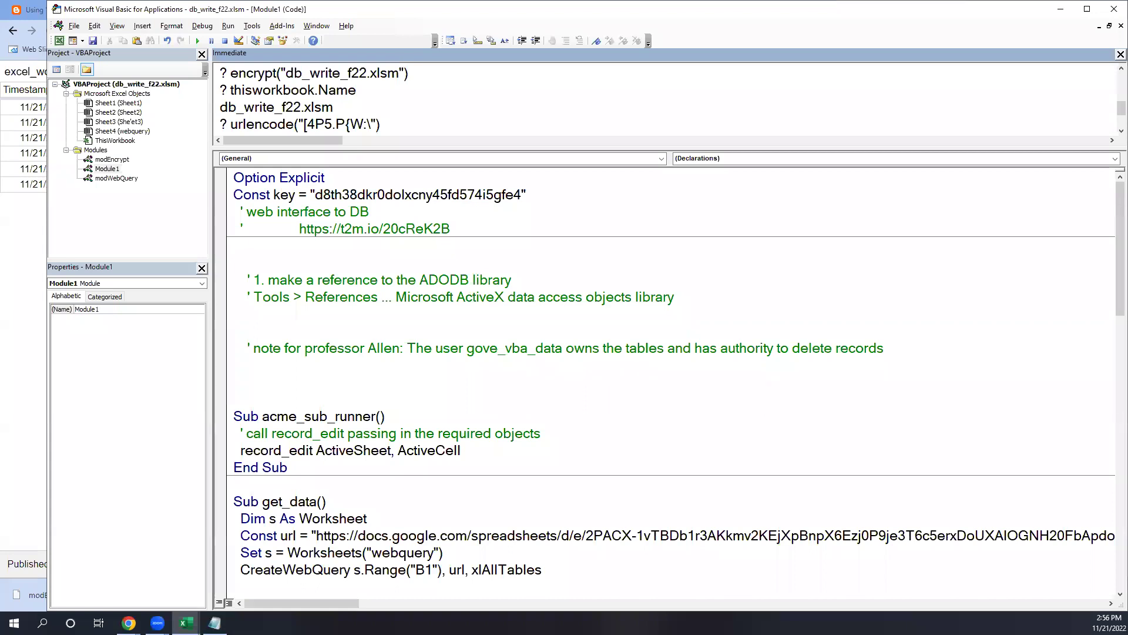
key(Right)
text(,)
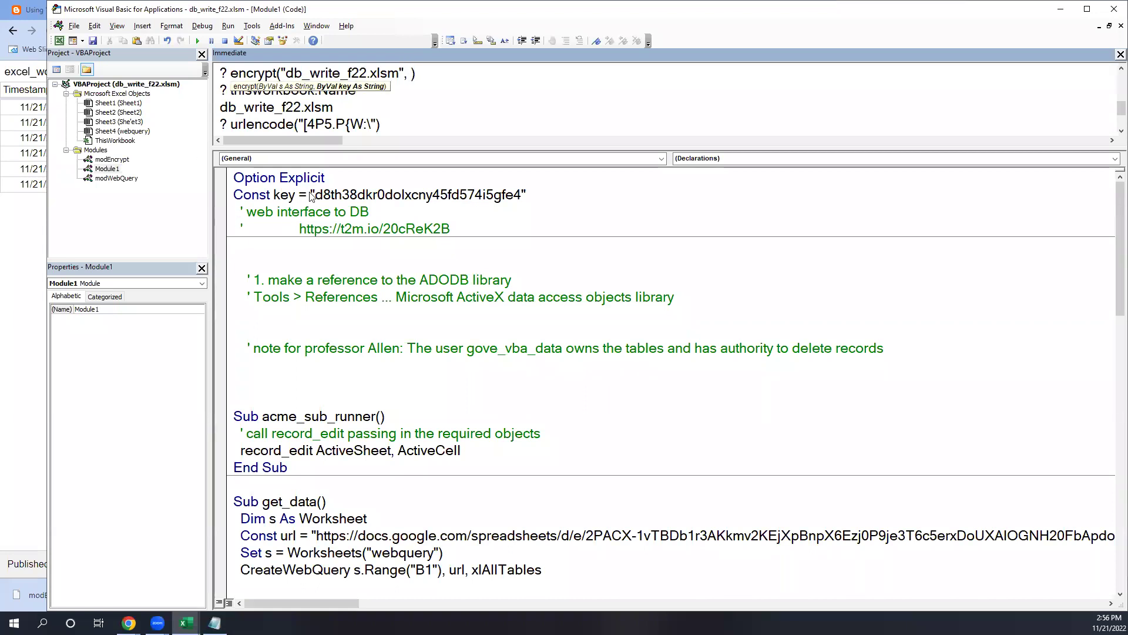
drag(310, 194, 526, 195)
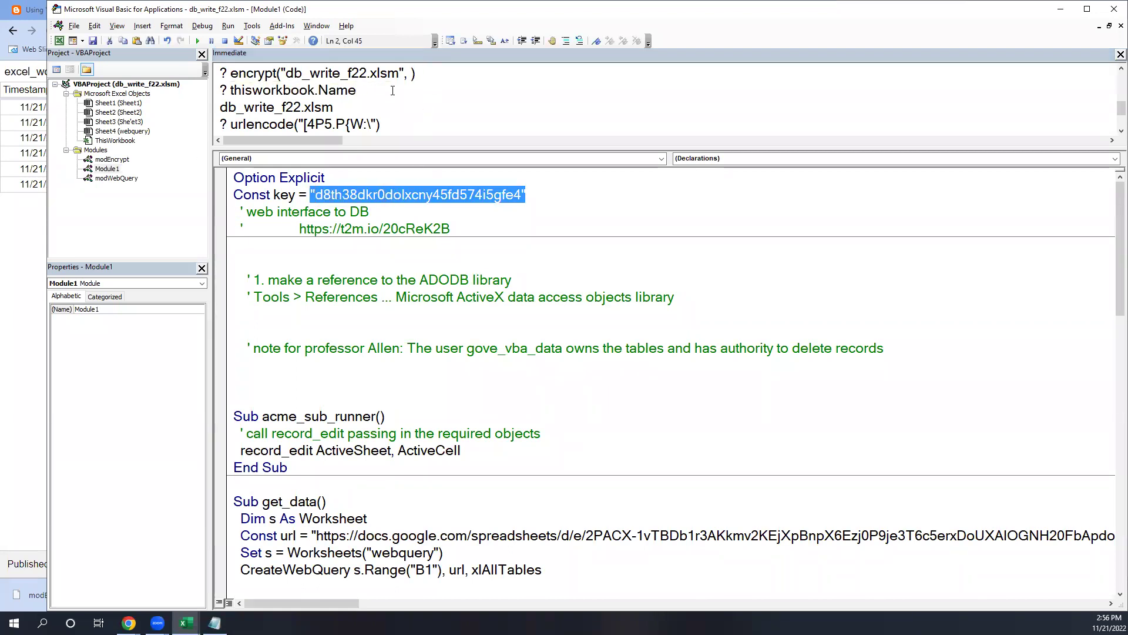
click(495, 63)
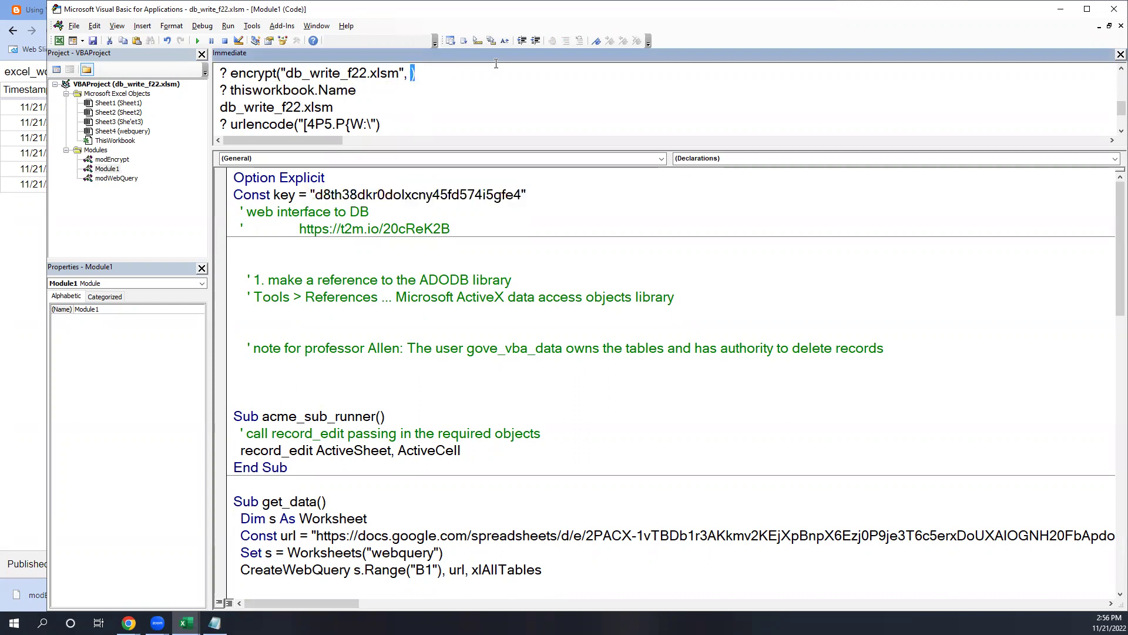
key(Left)
key(ctrl+v)
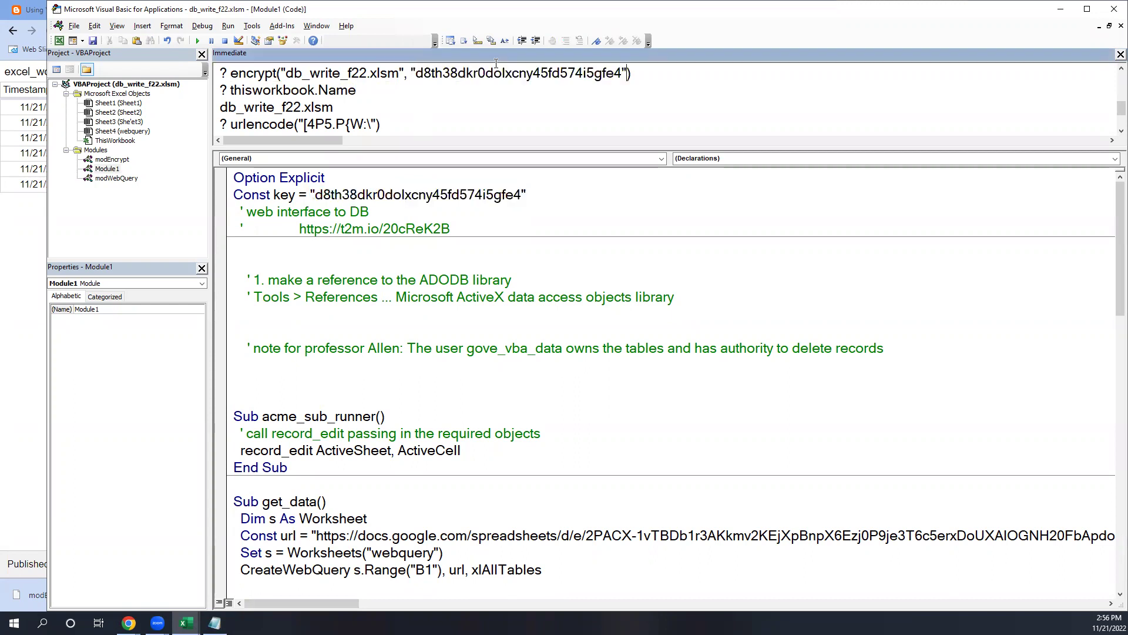
key(Return)
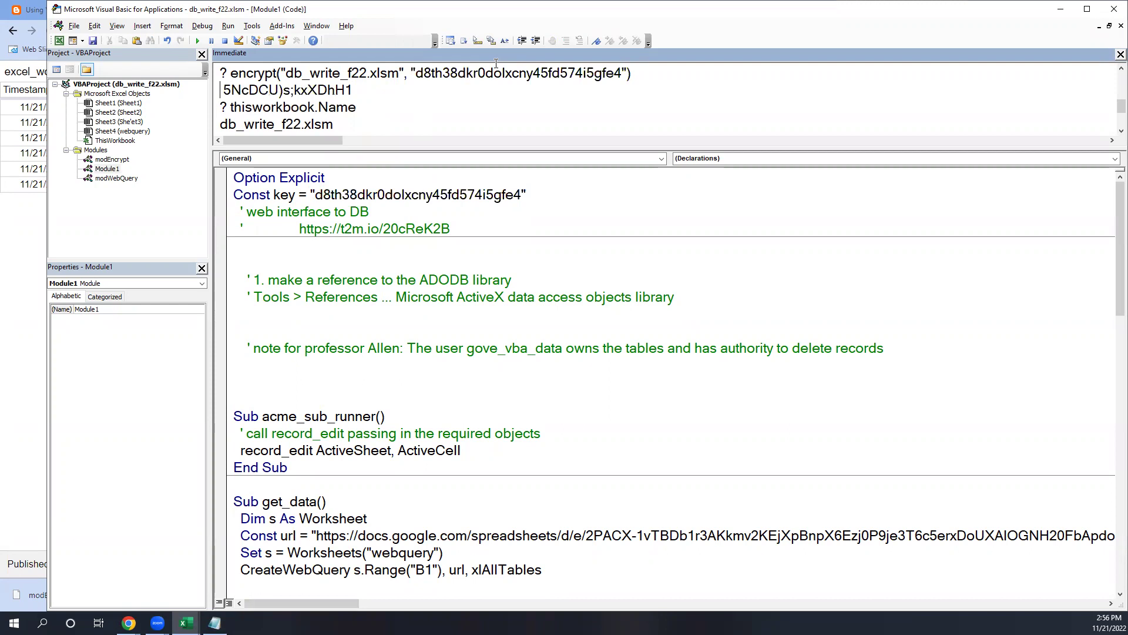
Enlarge the Immediate pane and move the encrypt result under the decrypt statement
scroll(569, 89, up, 1)
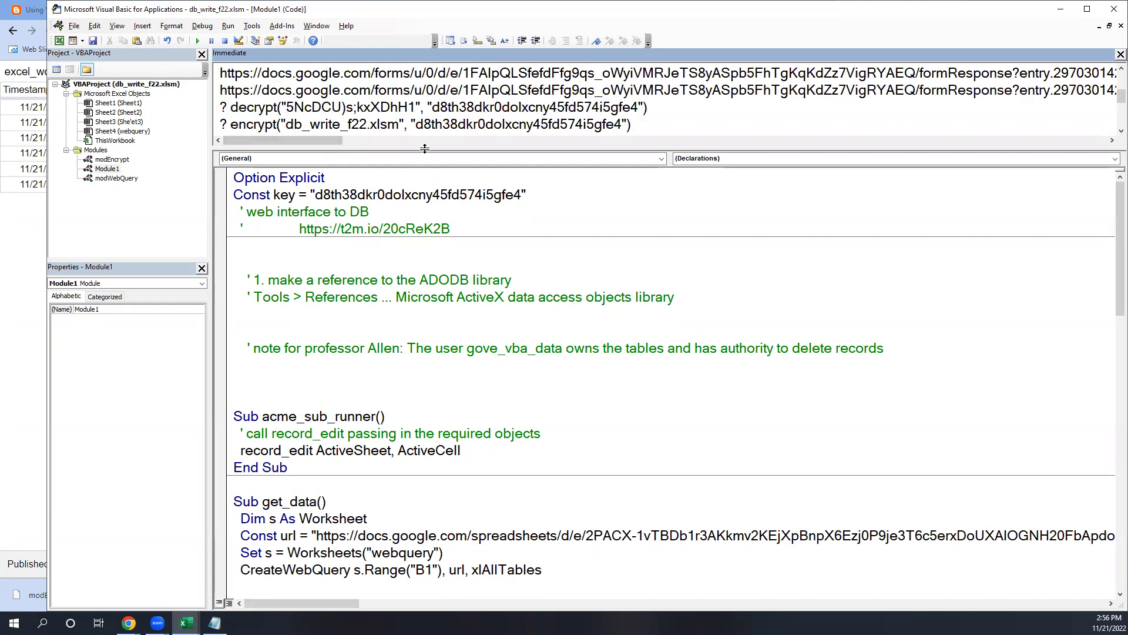
drag(424, 148, 423, 292)
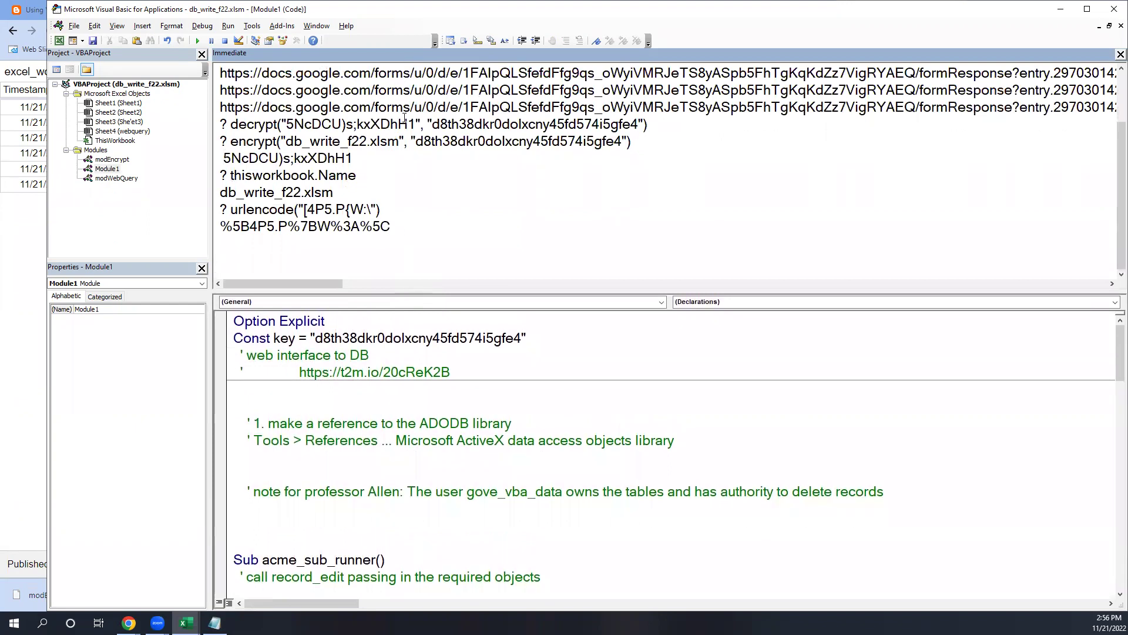
drag(416, 124, 283, 126)
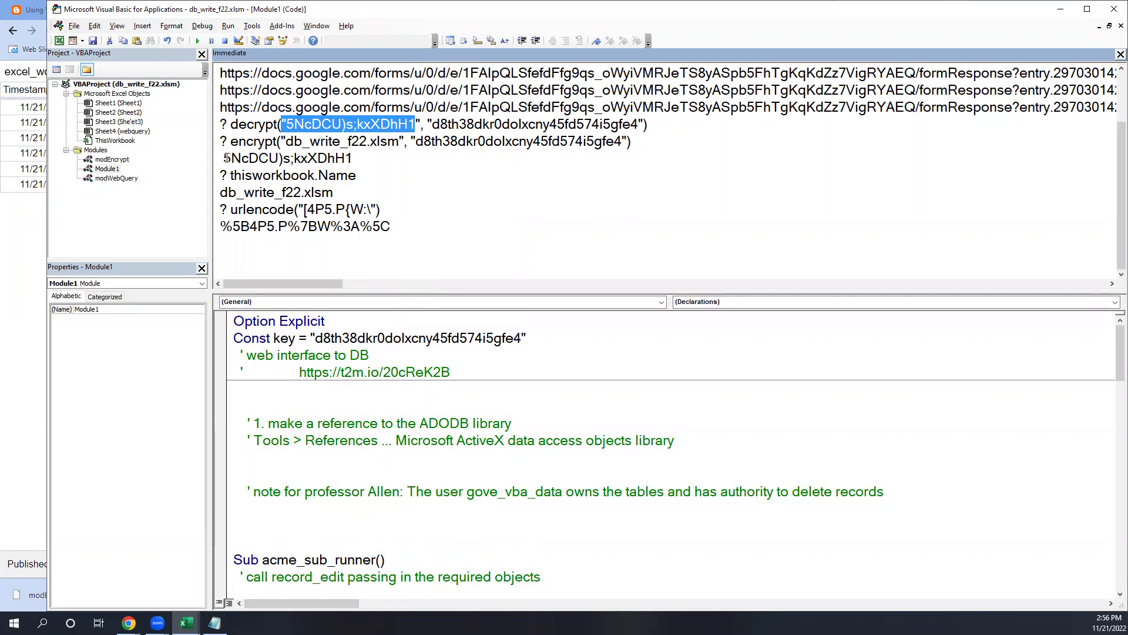
drag(221, 157, 366, 155)
key(ctrl+x)
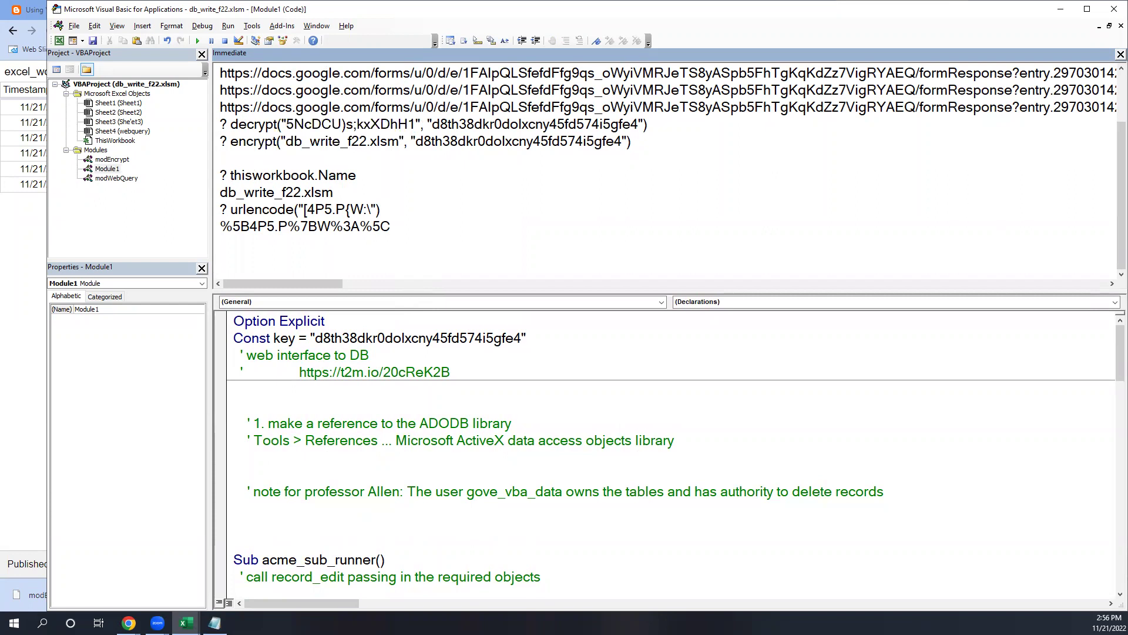
key(Return)
key(ctrl+v)
Line the result up with the ciphertext and rerun decrypt, which still returns garbled text
key(Home)
key(space)
key(space)
key(space)
key(space)
key(space)
key(space)
key(space)
key(space)
key(space)
key(space)
key(space)
key(space)
key(space)
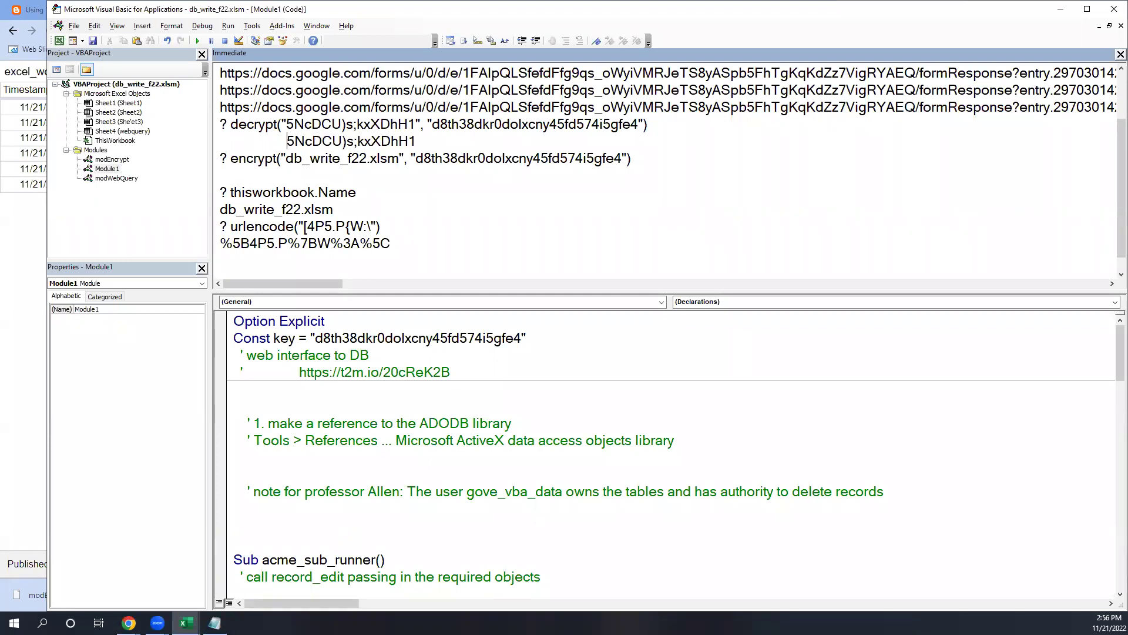
click(278, 124)
key(Return)
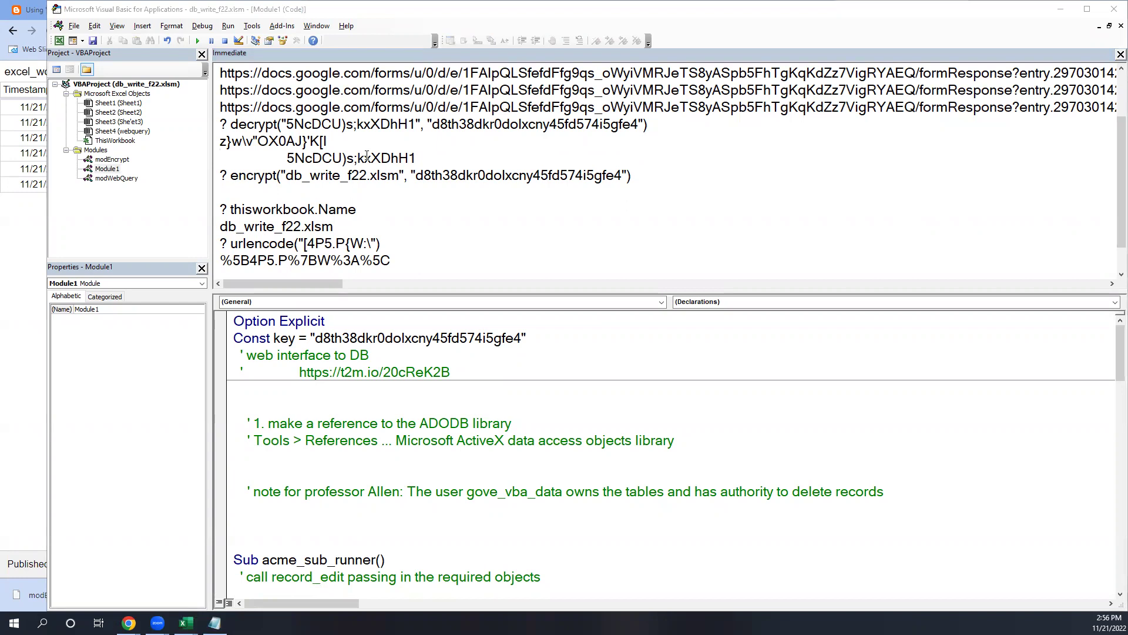
Open the modEncrypt module and scroll through its decrypt function
click(112, 159)
double_click(112, 160)
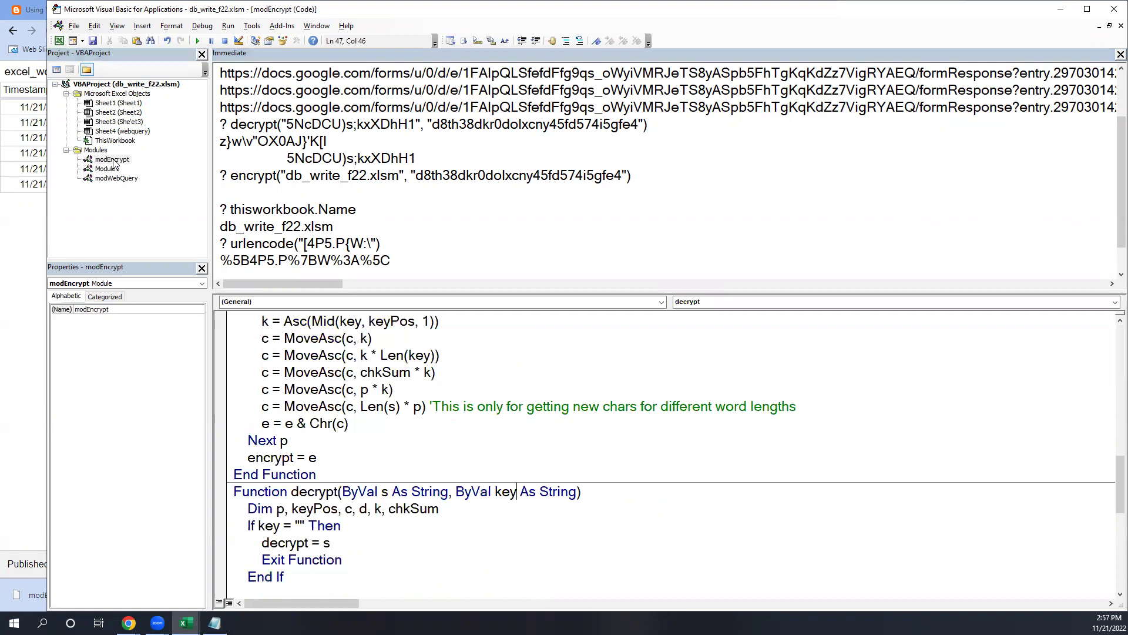
scroll(510, 431, up, 3)
scroll(511, 432, up, 2)
scroll(513, 432, up, 1)
scroll(516, 433, up, 4)
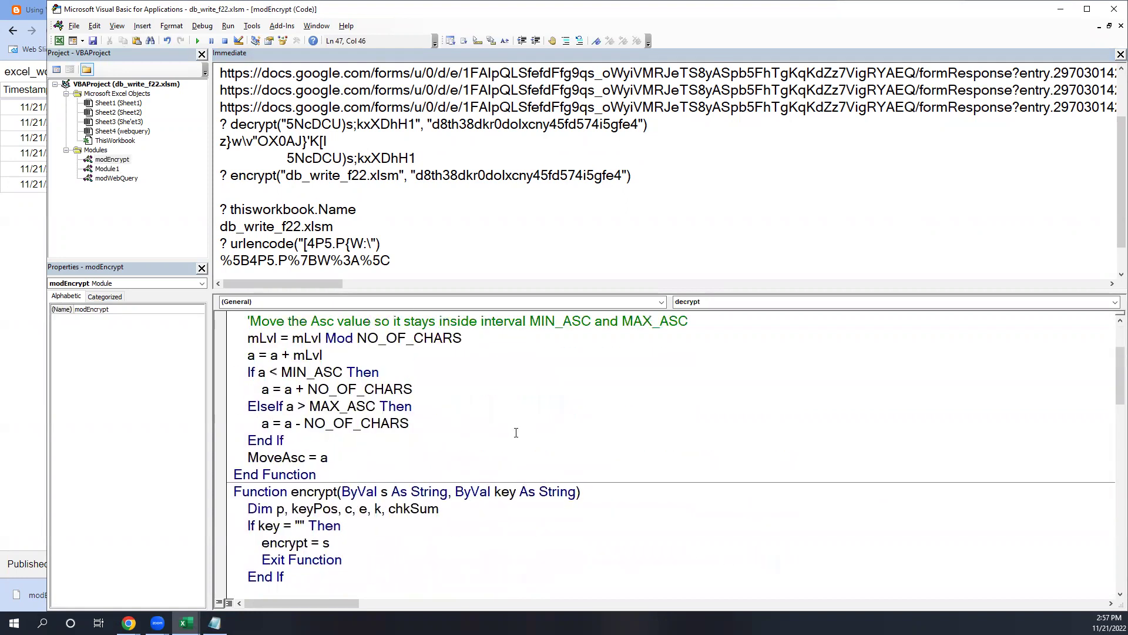
scroll(516, 433, down, 2)
scroll(516, 432, down, 1)
scroll(516, 433, down, 5)
scroll(516, 434, down, 4)
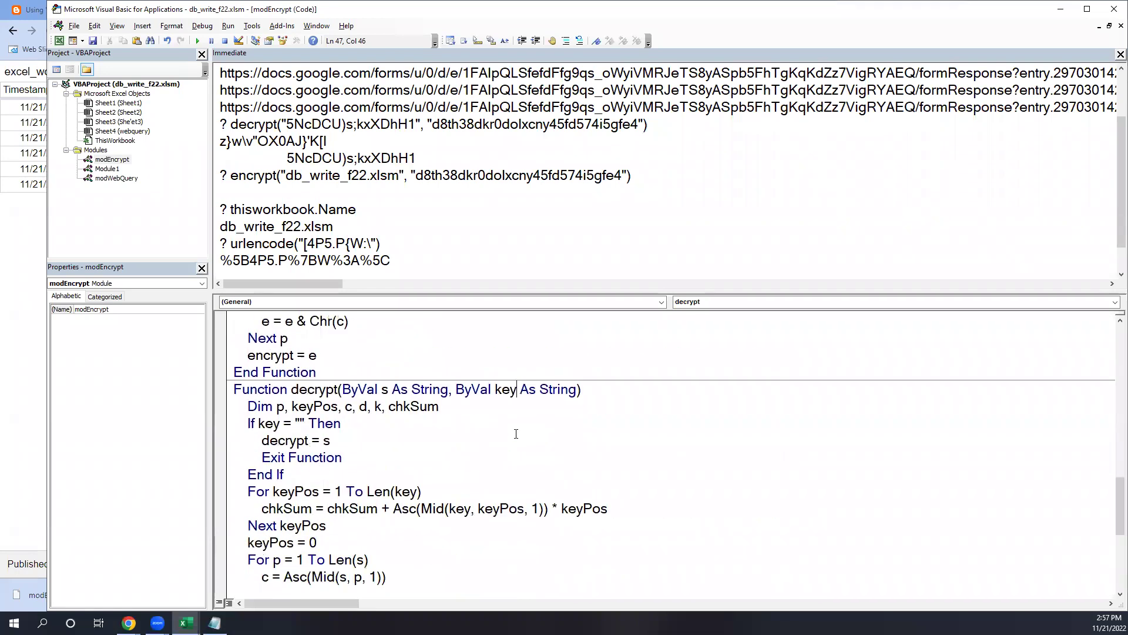
scroll(516, 434, down, 1)
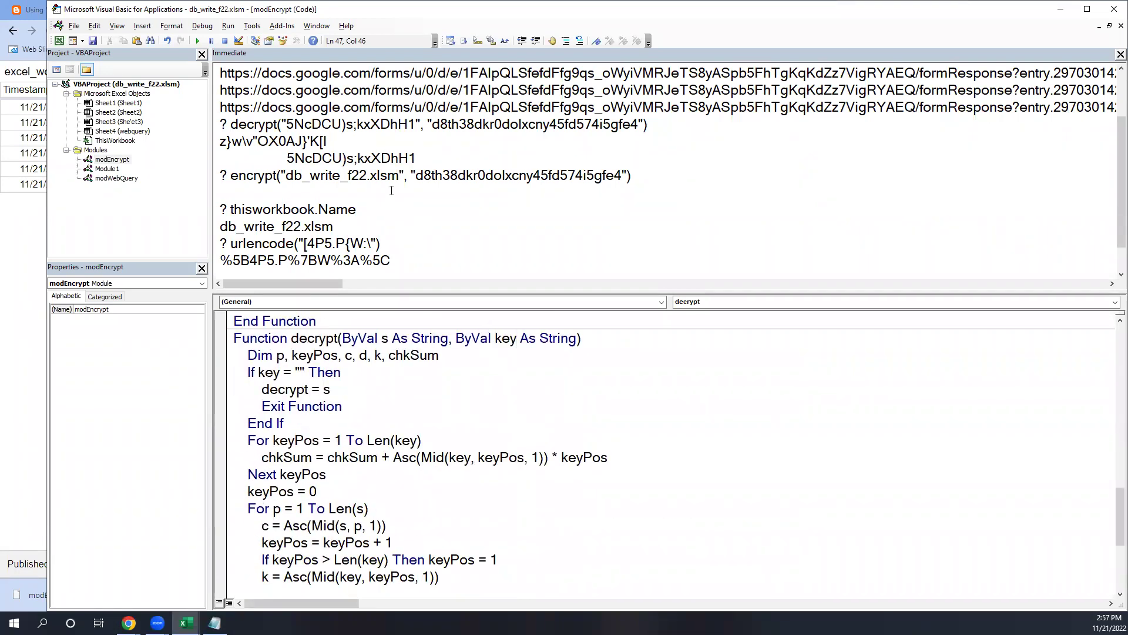
Delete the ';' from the decrypt argument, rerun it, and switch to the published responses page
click(354, 158)
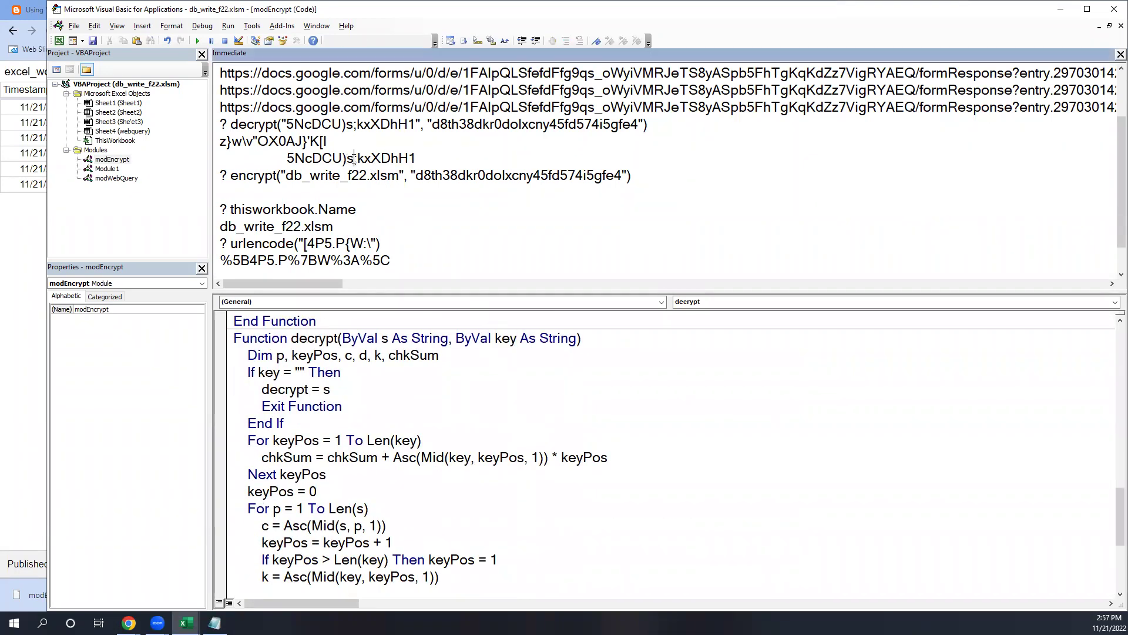
drag(354, 158, 359, 158)
click(355, 124)
key(BackSpace)
key(Return)
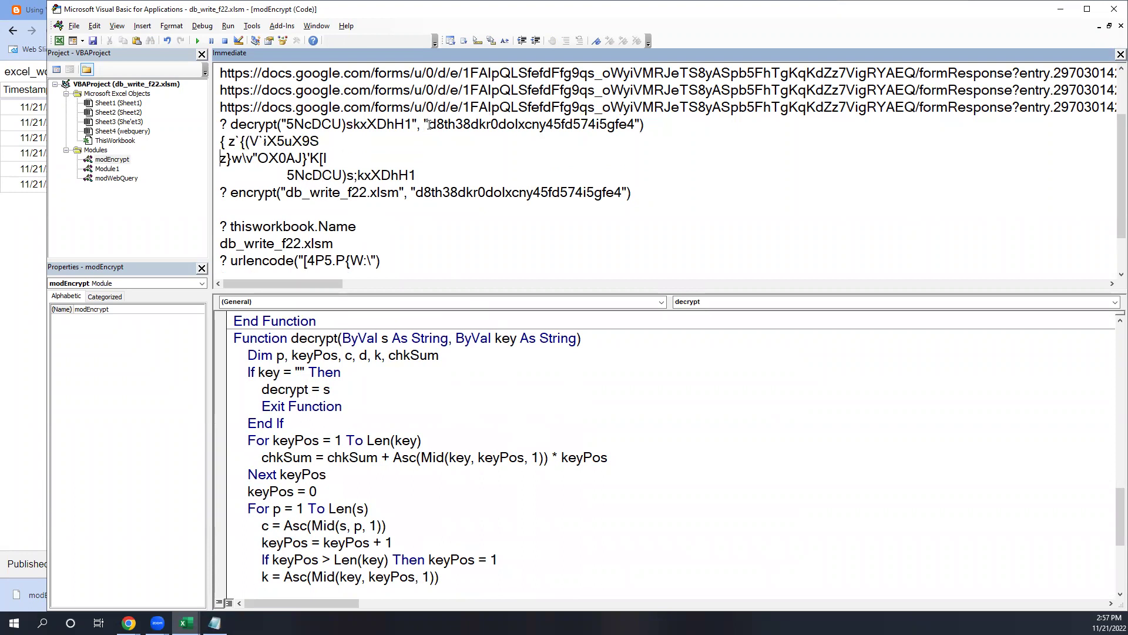
key(alt+Tab)
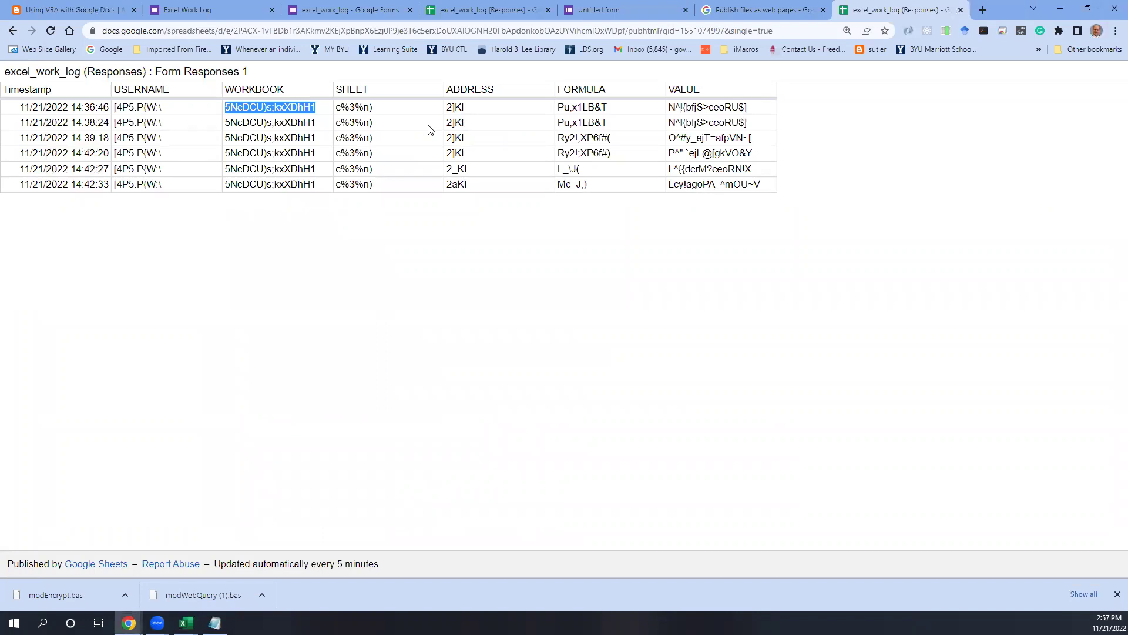
Paste into the webquery sheet's WORKBOOK cells E4:E9, then reopen the VBA editor
key(alt+Tab)
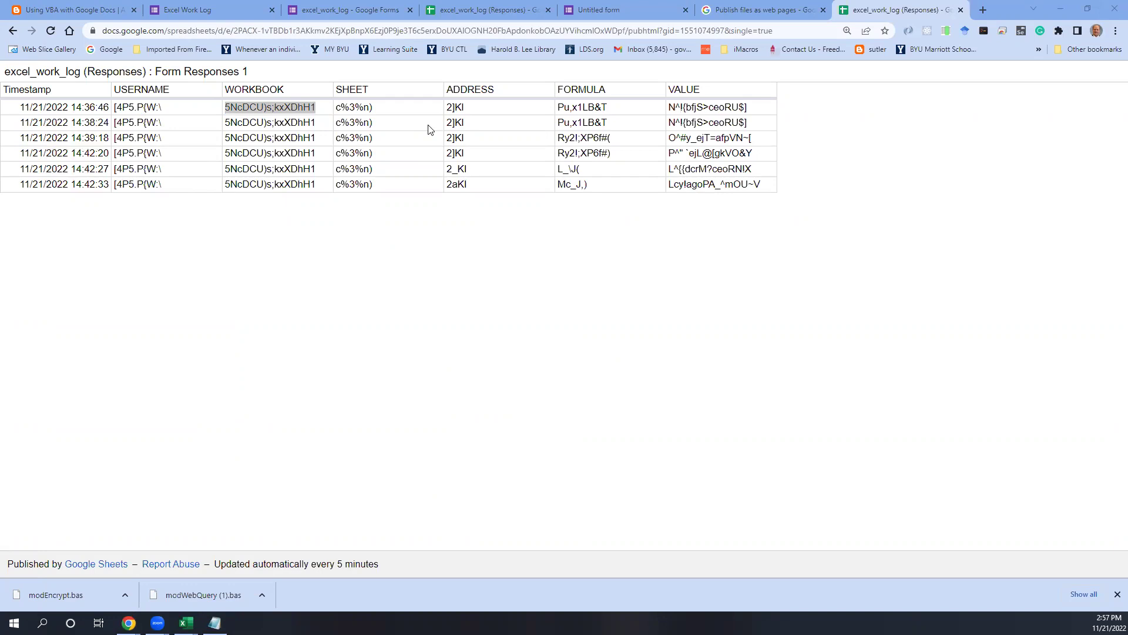
key(alt+Tab)
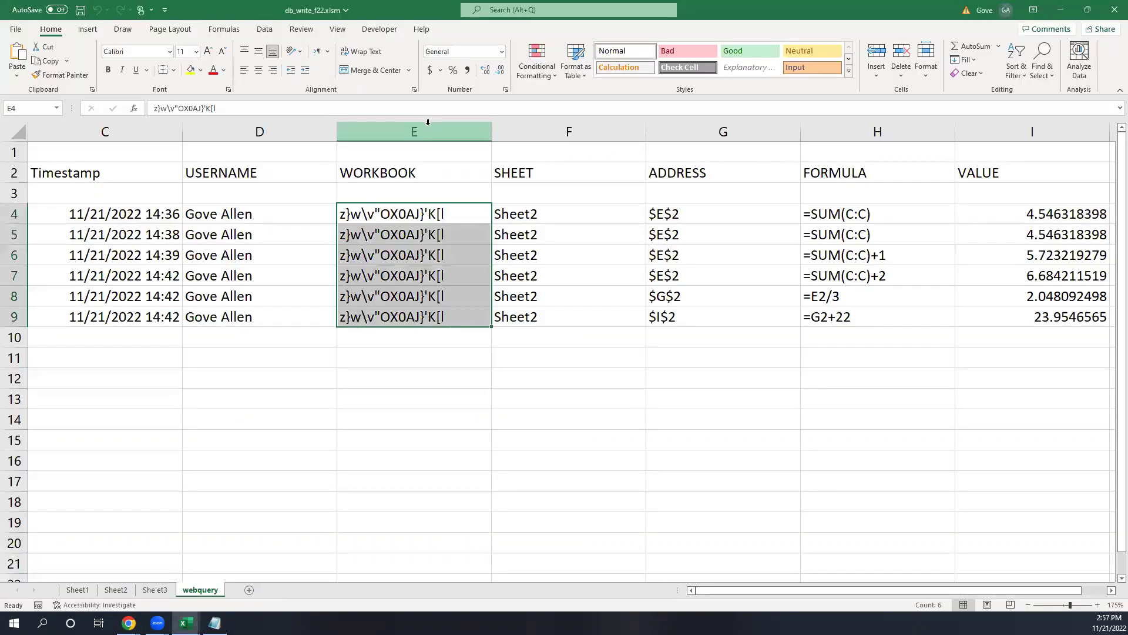
key(ctrl+v)
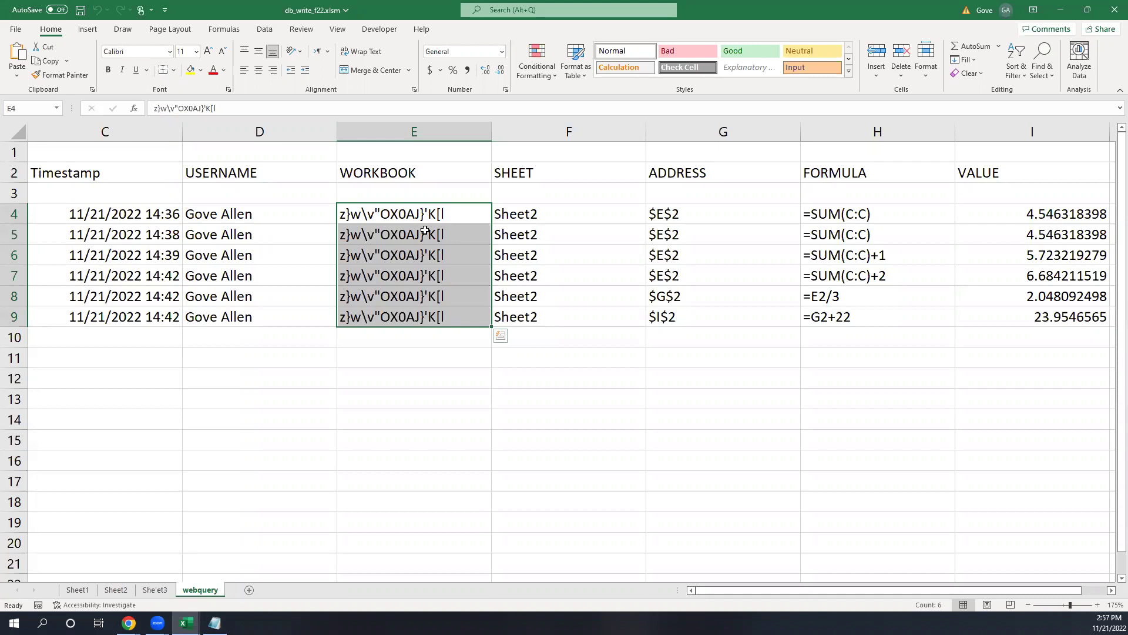
key(alt+F11)
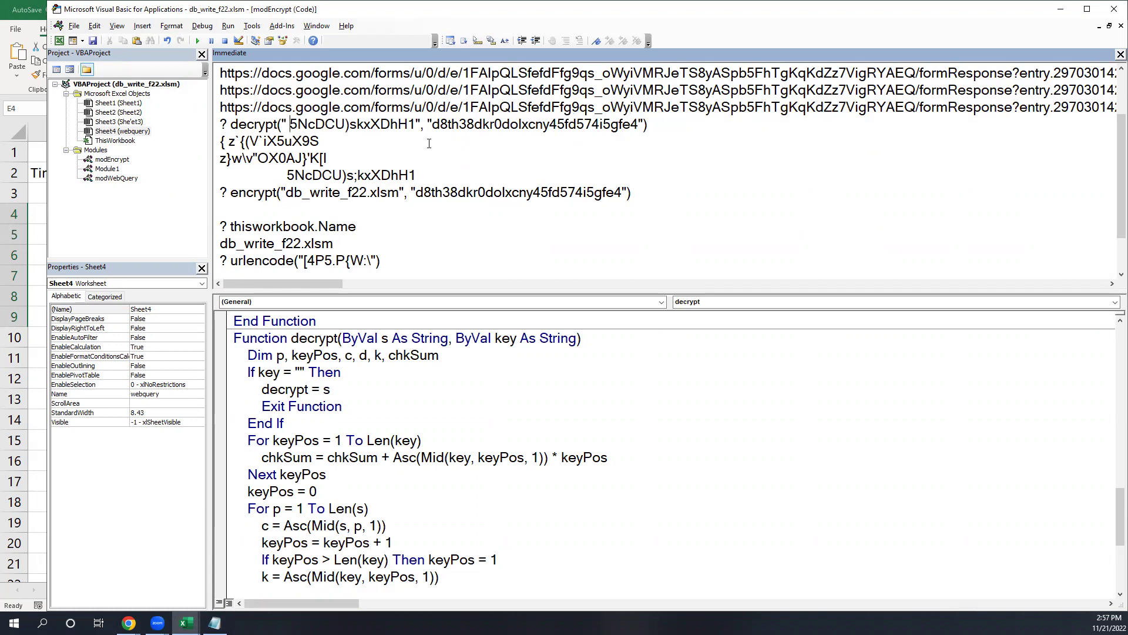
Paste the full encrypted string into decrypt() and run it to get db_write_f22.xlsm
drag(286, 175, 418, 174)
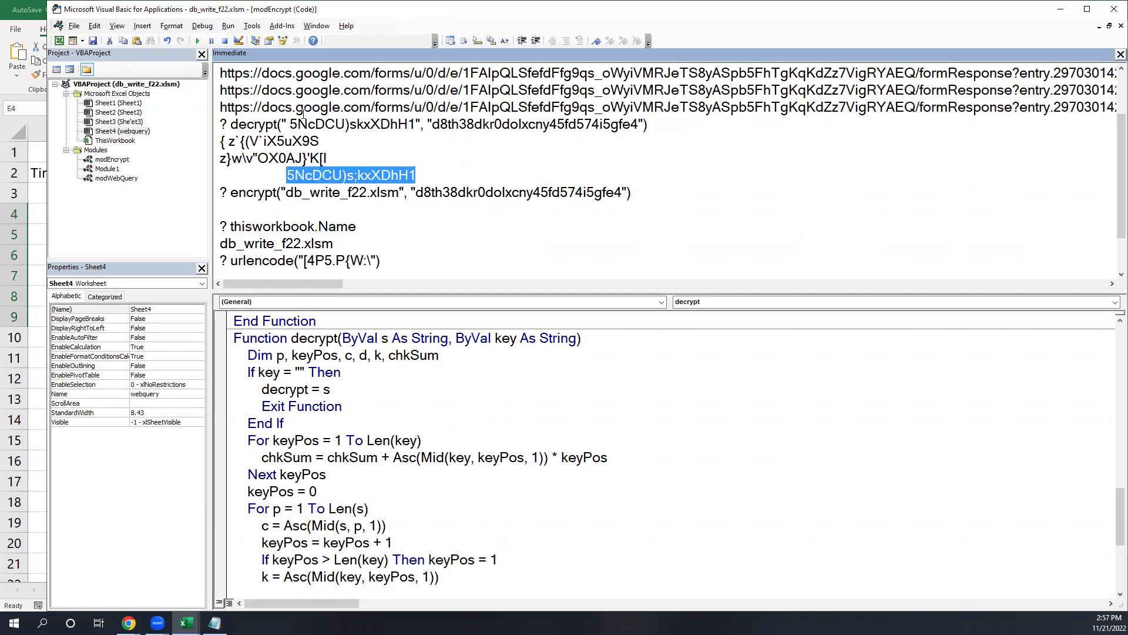
double_click(295, 124)
key(Delete)
key(Delete)
key(Delete)
key(Delete)
key(Delete)
key(Delete)
key(Delete)
key(Delete)
key(ctrl+v)
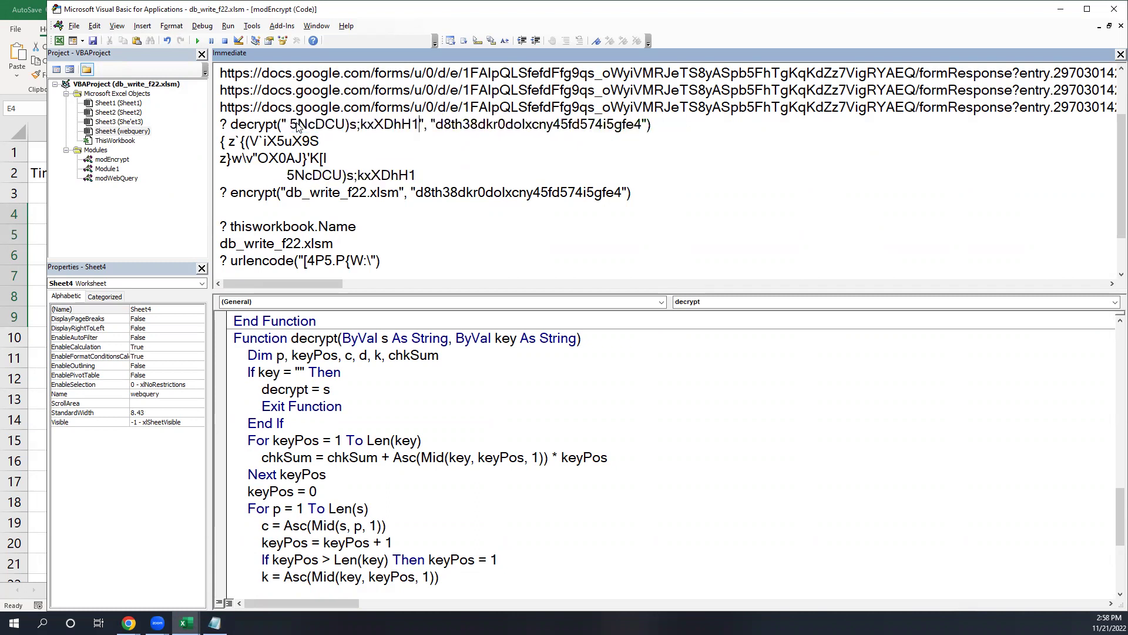
key(Return)
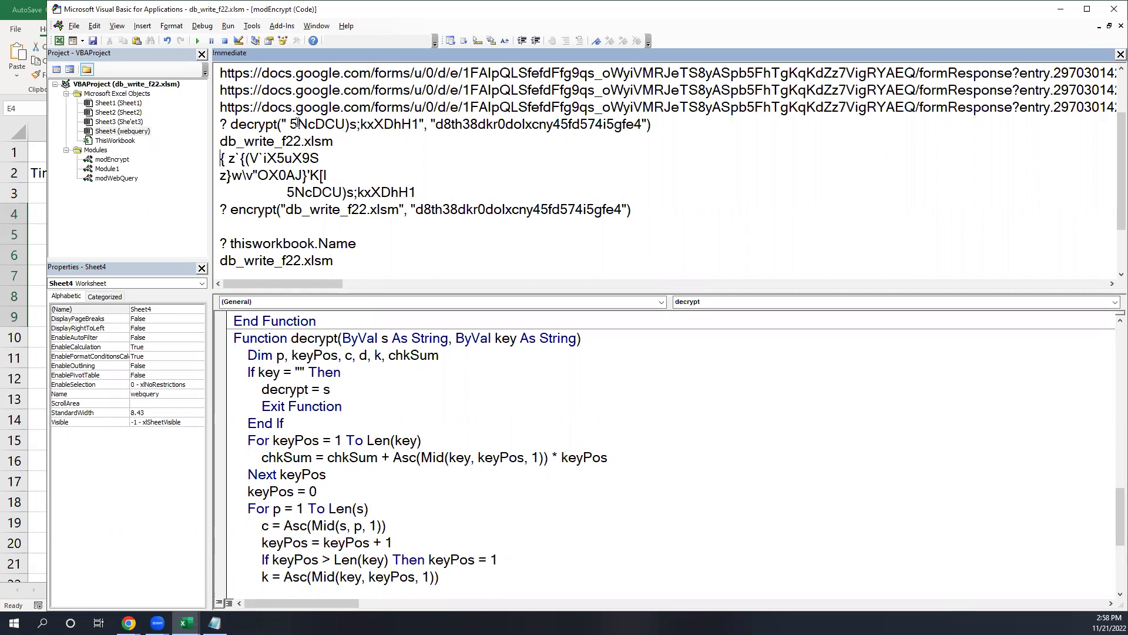
Replace the thisworkbook.Name lines with a new ?urlencode query
drag(282, 124, 424, 119)
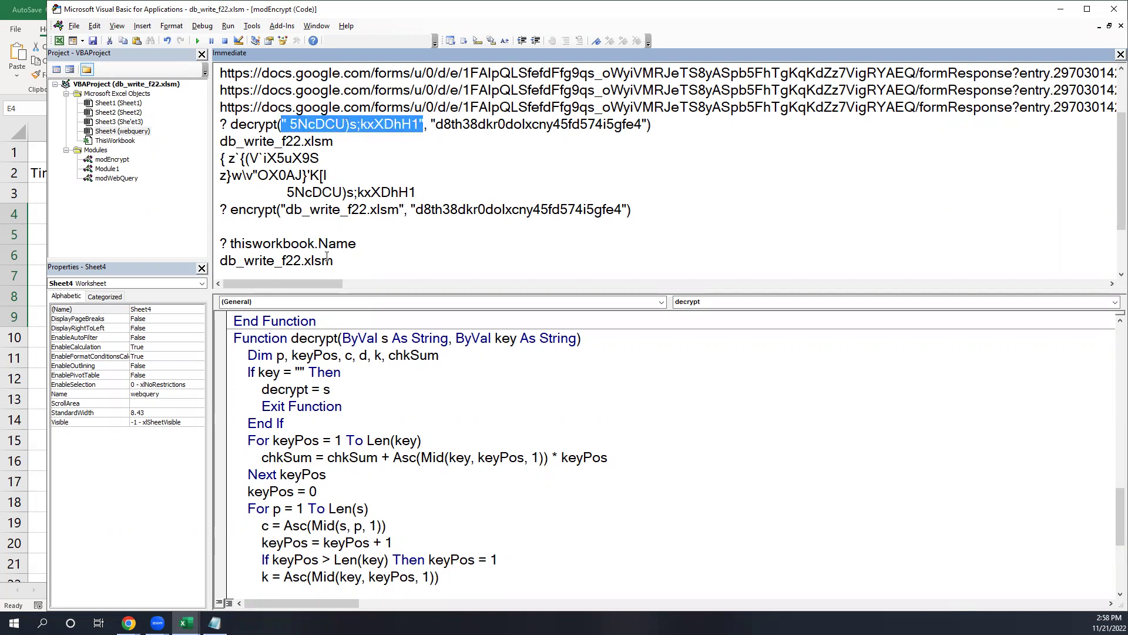
drag(333, 260, 222, 246)
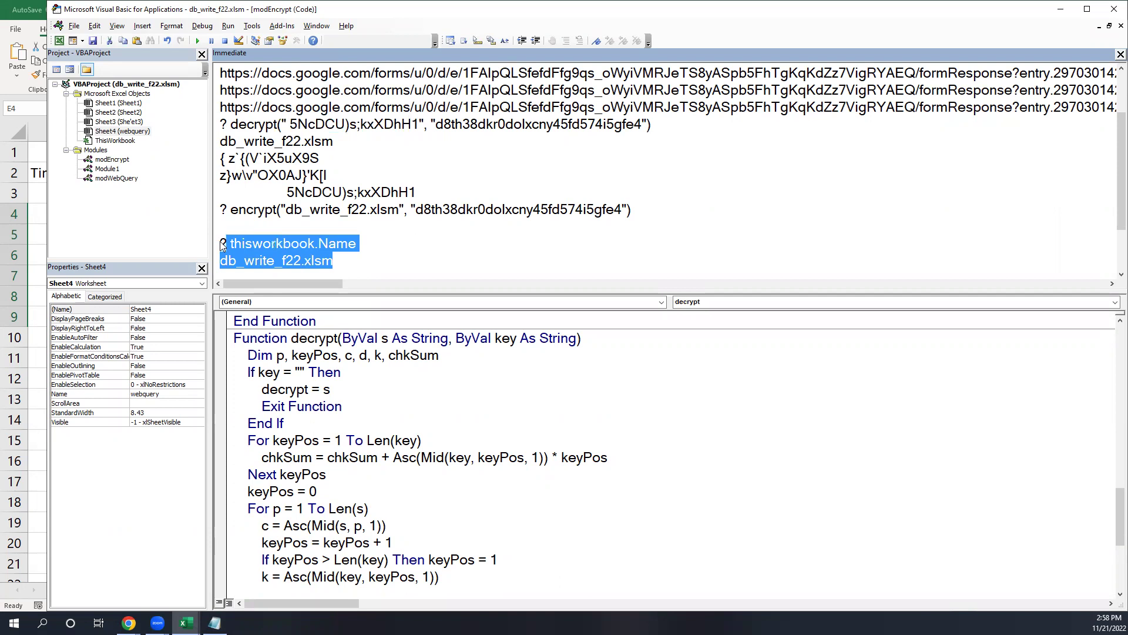
text(?ul)
key(BackSpace)
text(rlencide)
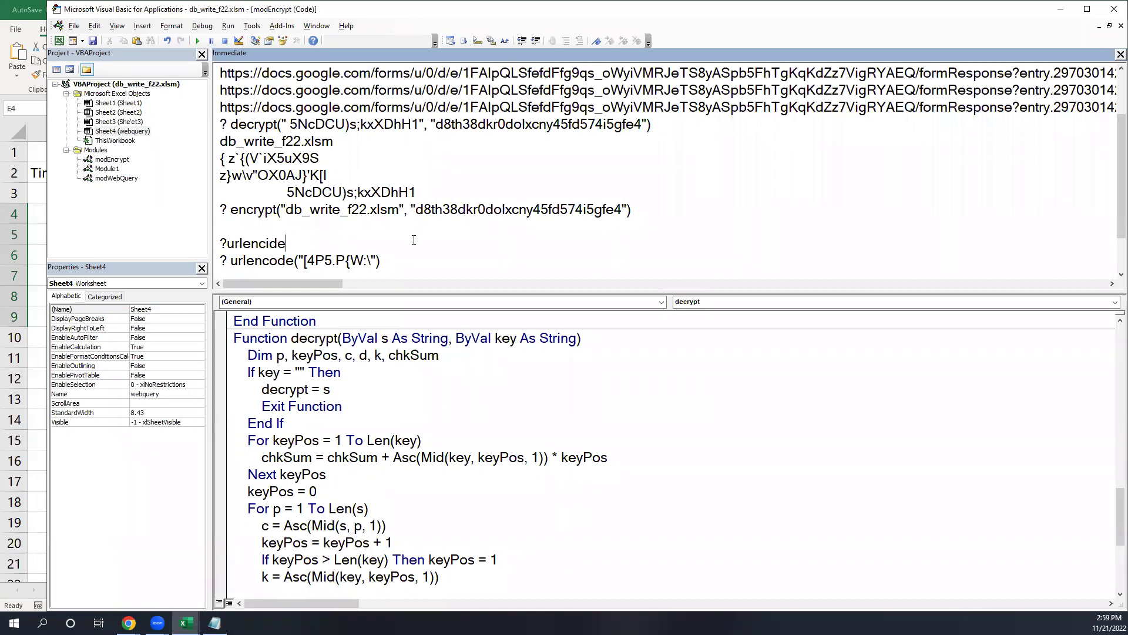
Review modEncrypt's code and close its window
scroll(452, 469, down, 4)
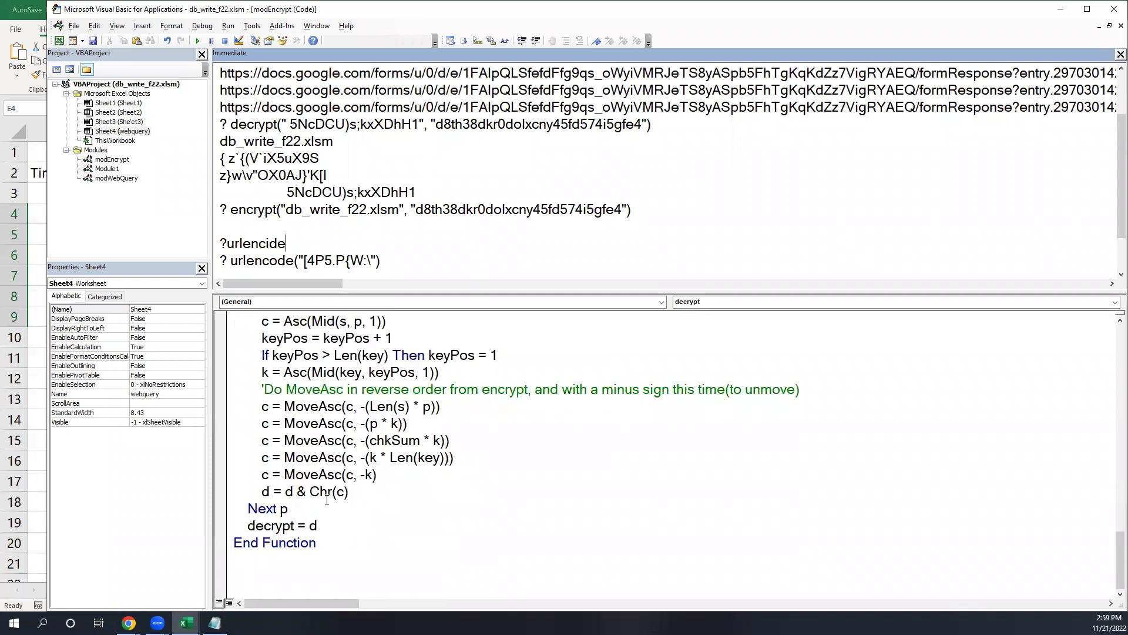
scroll(356, 498, up, 7)
scroll(356, 499, up, 1)
scroll(356, 498, up, 2)
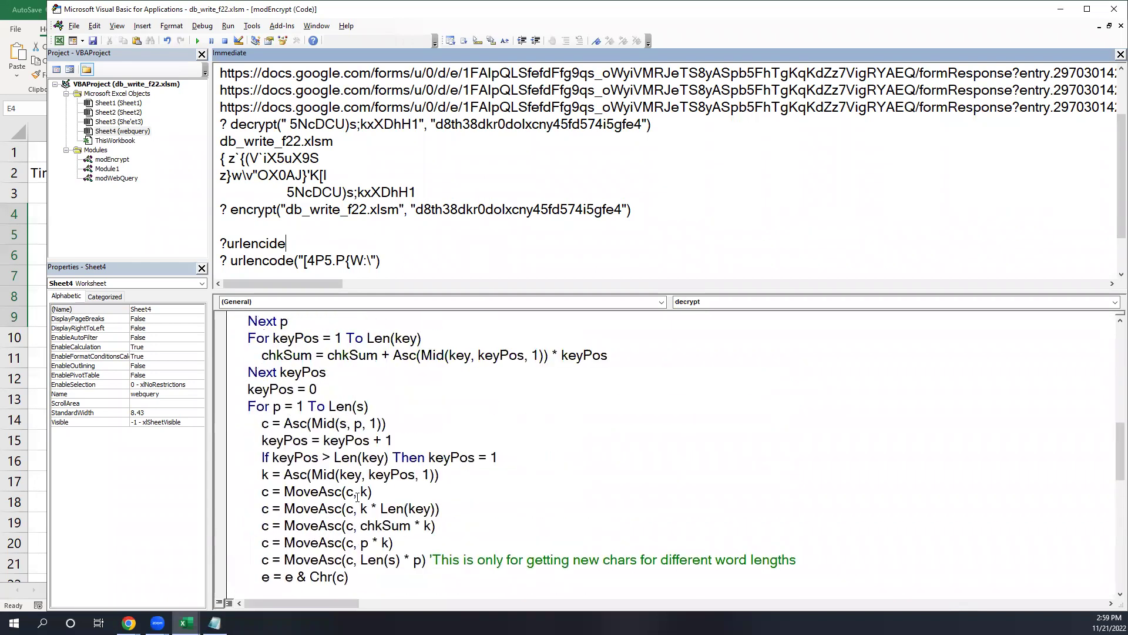
scroll(303, 441, down, 1)
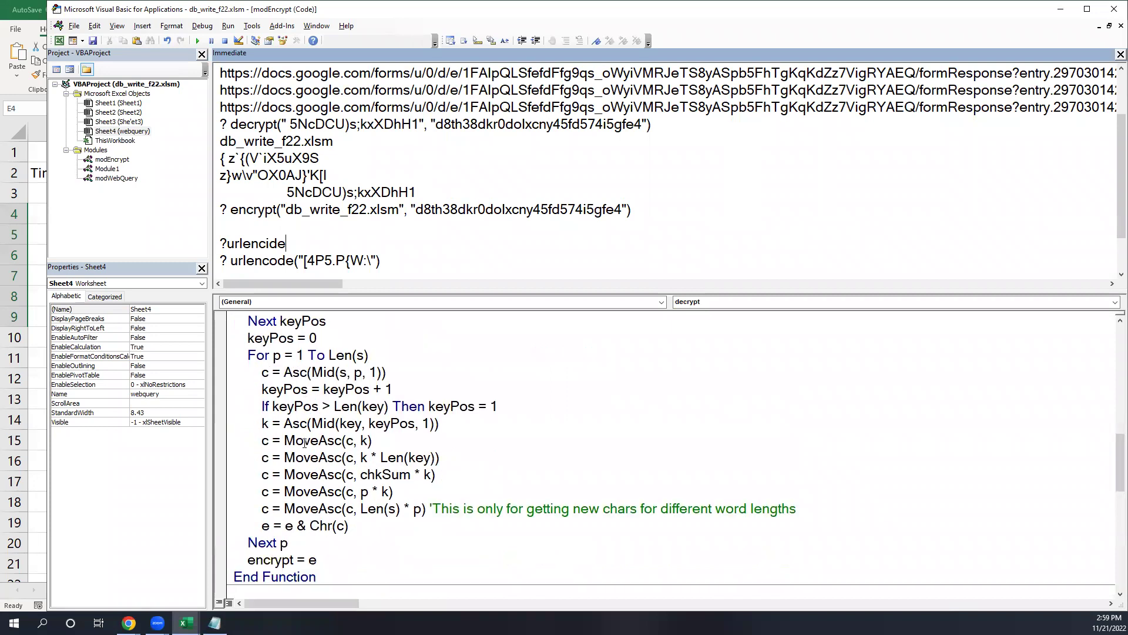
scroll(303, 442, up, 3)
scroll(303, 442, up, 1)
scroll(303, 442, up, 3)
scroll(304, 441, up, 2)
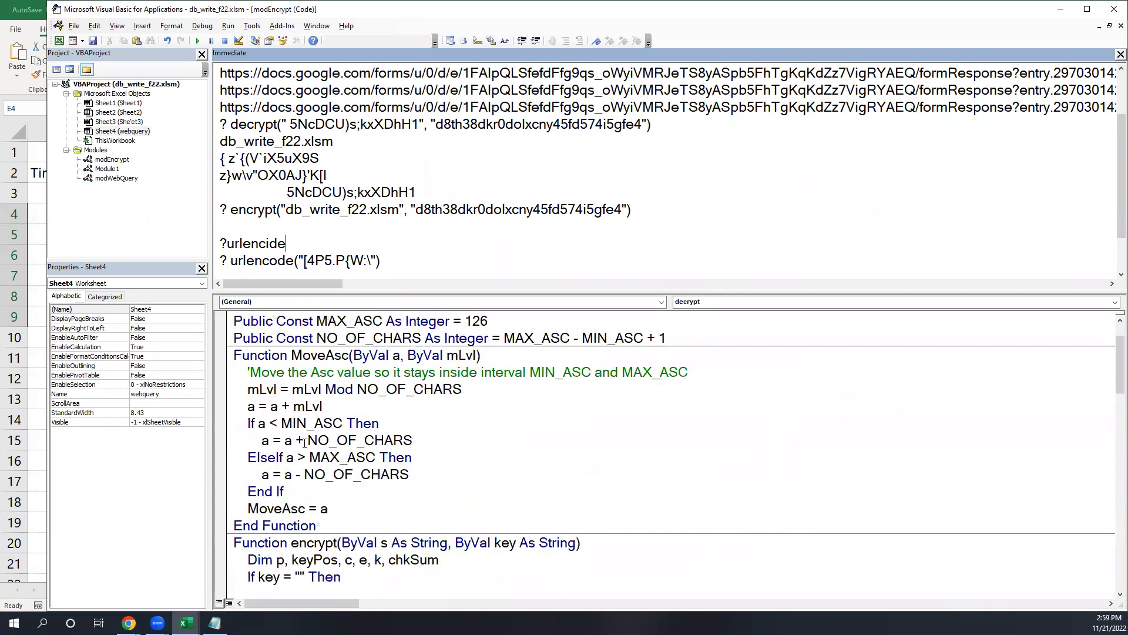
scroll(304, 442, down, 6)
scroll(304, 442, down, 4)
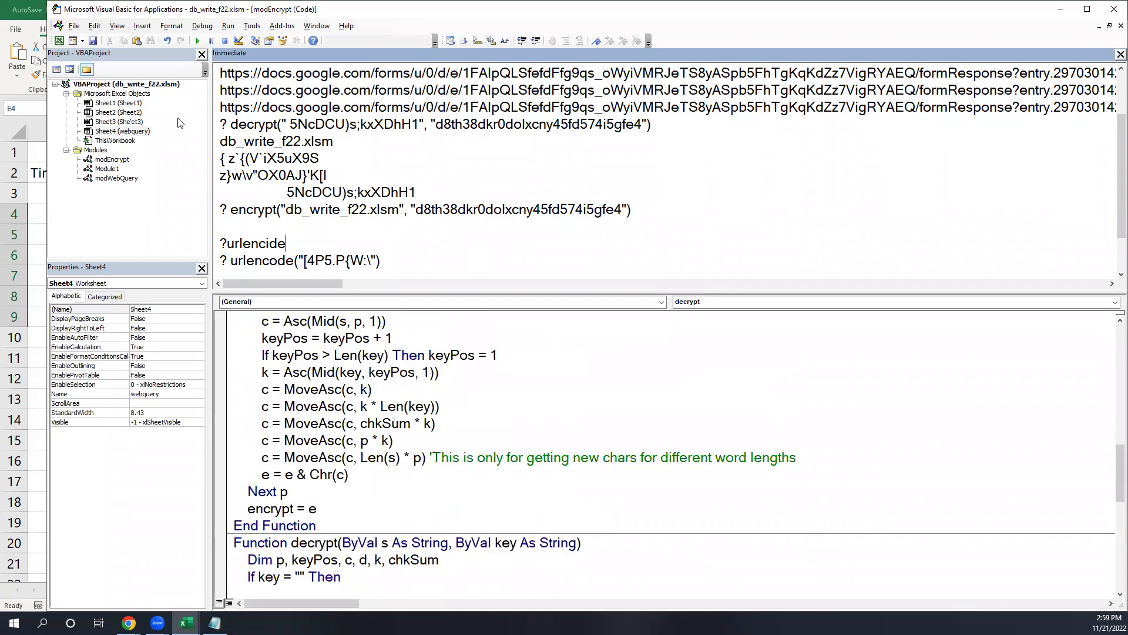
click(1120, 26)
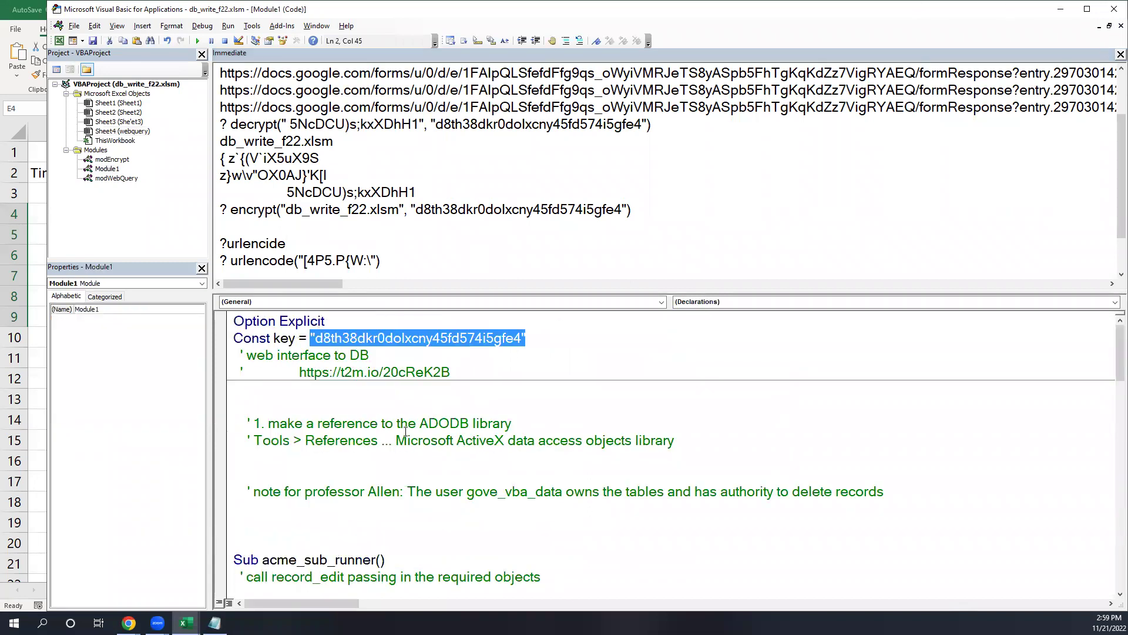
Scroll Module1 down to Function prep_url
scroll(404, 438, down, 6)
scroll(404, 438, down, 3)
scroll(404, 438, up, 6)
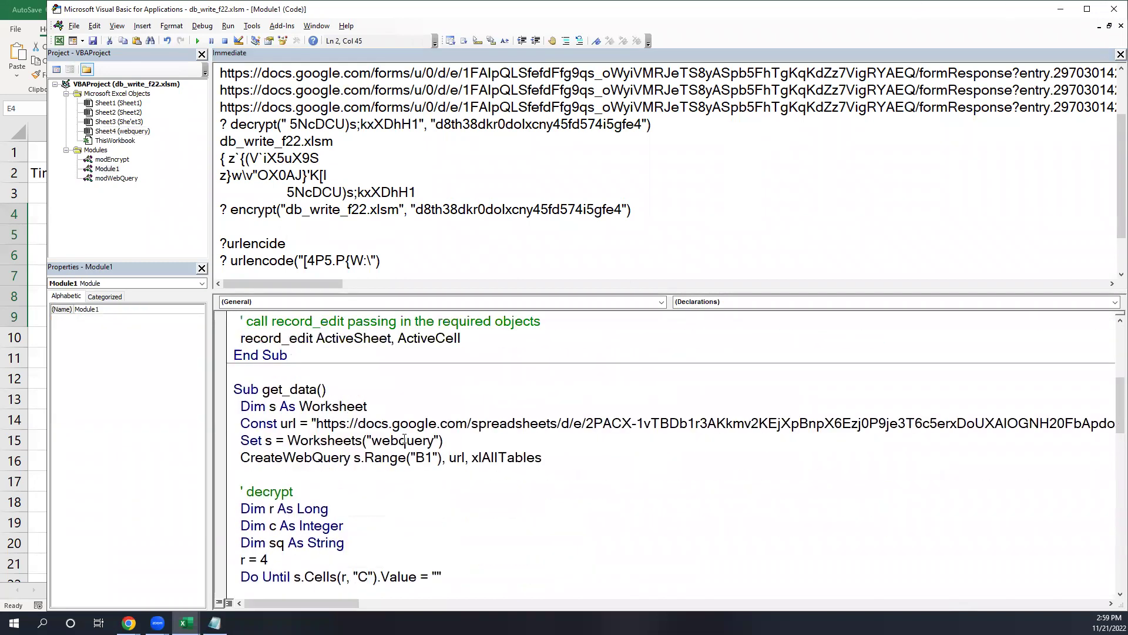
scroll(404, 440, down, 4)
scroll(405, 440, down, 1)
scroll(405, 438, down, 3)
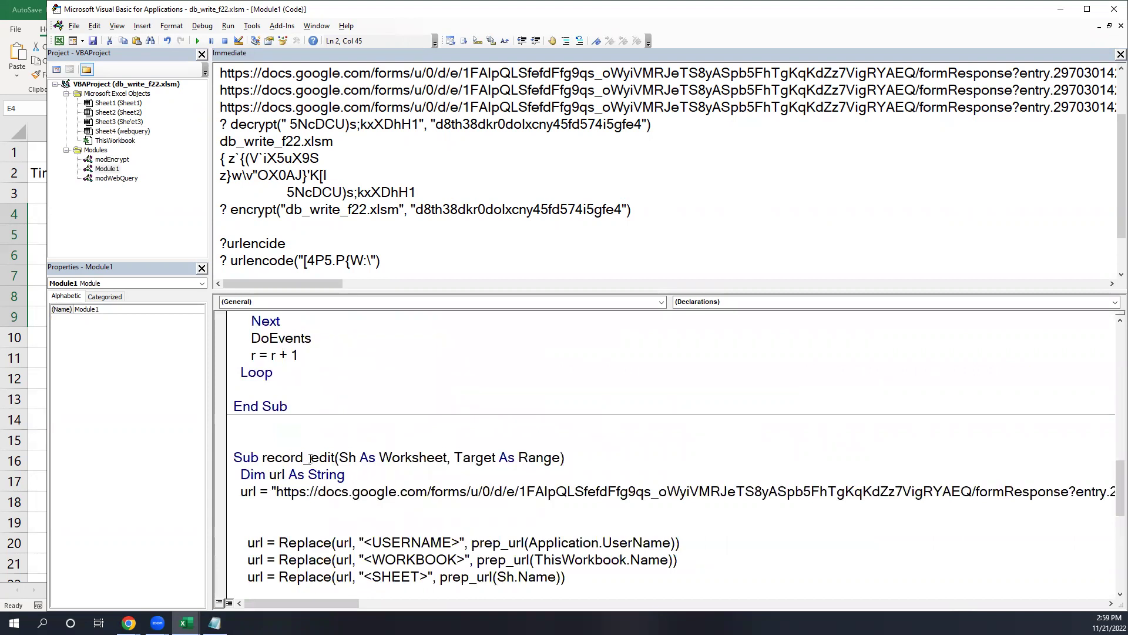
scroll(311, 458, down, 6)
scroll(310, 458, down, 1)
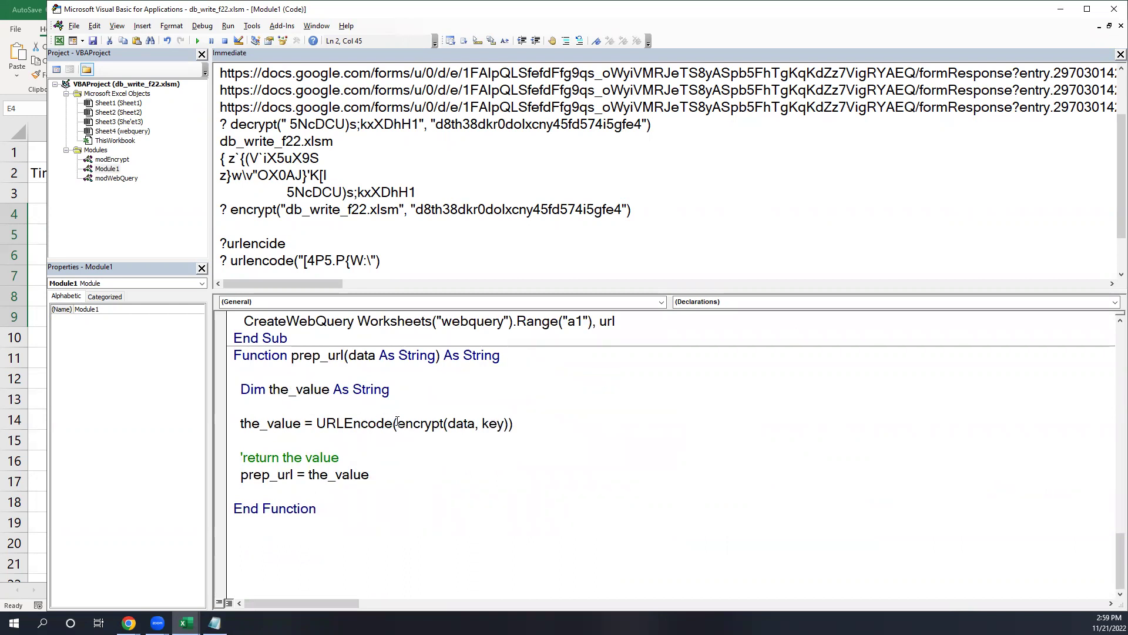
Insert "_" & before encrypt(data, key) in prep_url's the_value line
drag(397, 423, 509, 423)
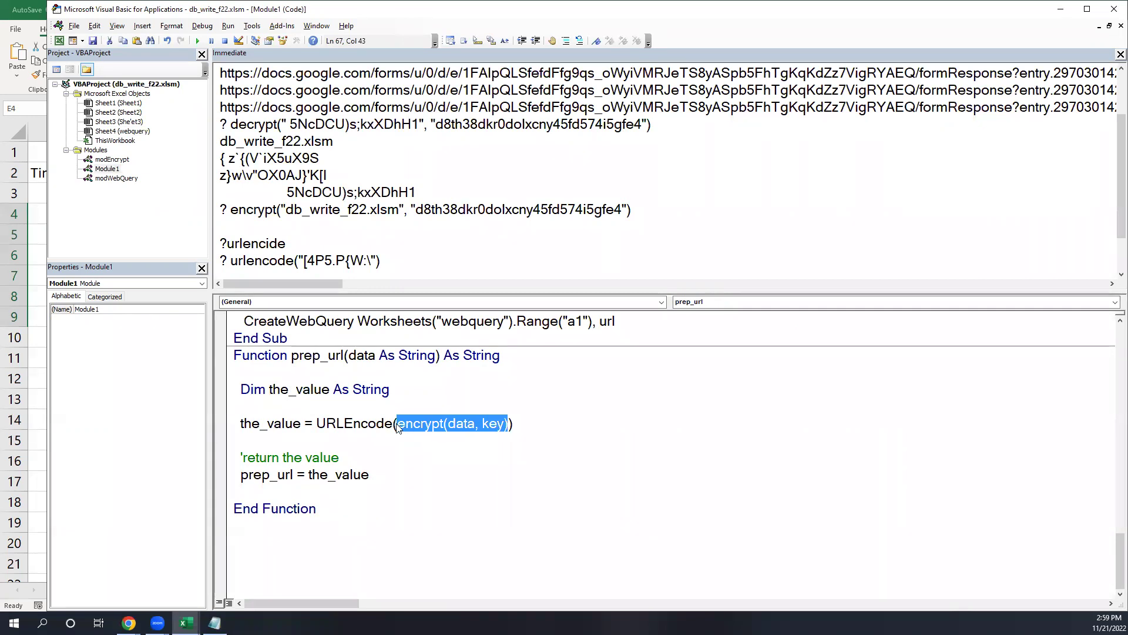
key(Down)
key(Down)
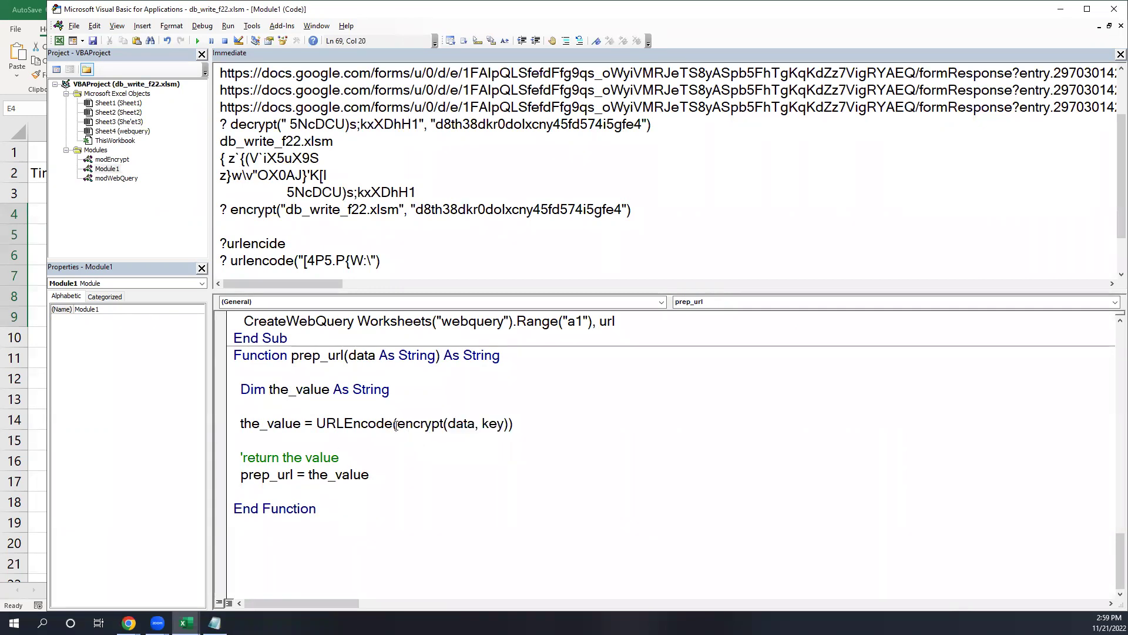
click(396, 424)
text("")
key(Left)
text(_")
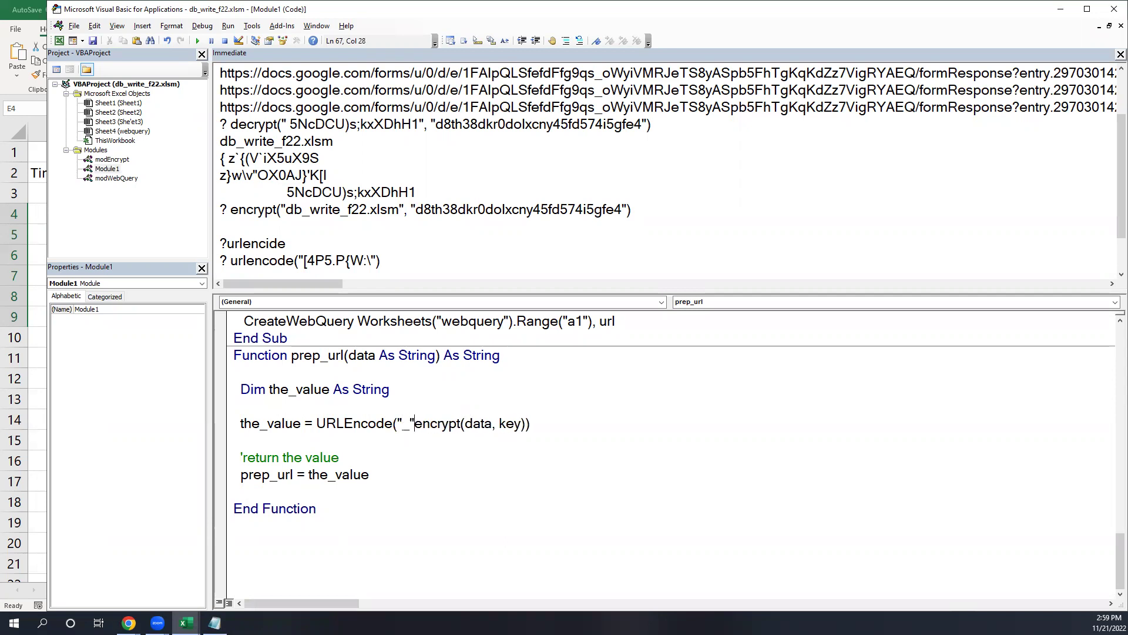
text( &)
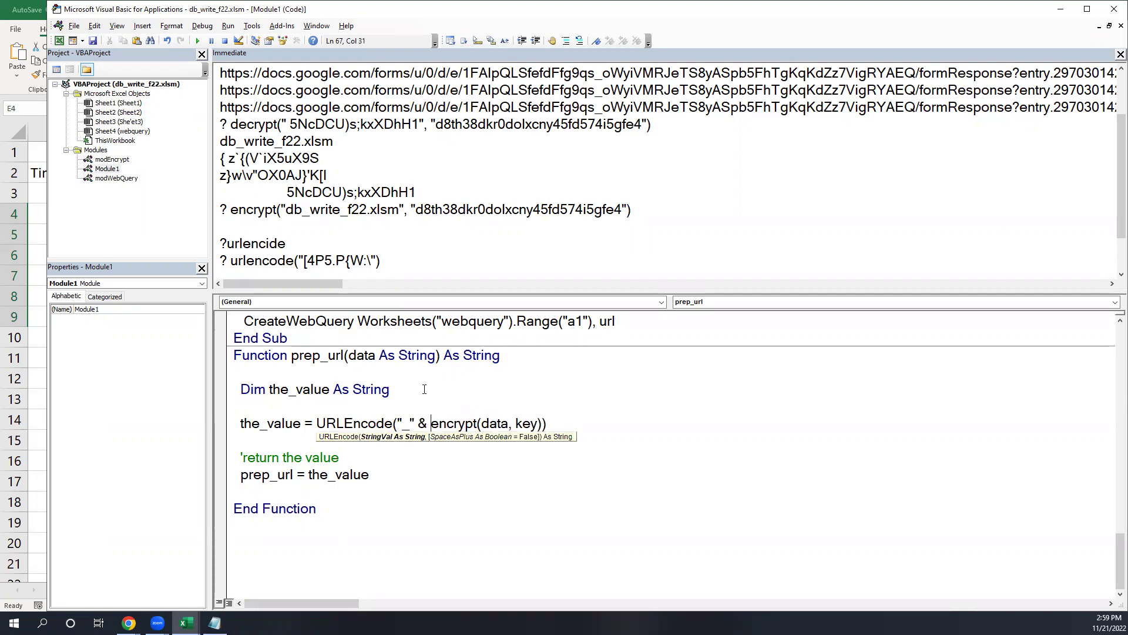
Append & "_" after encrypt(data, key) so the value is underscore-wrapped, then return to Excel
click(424, 388)
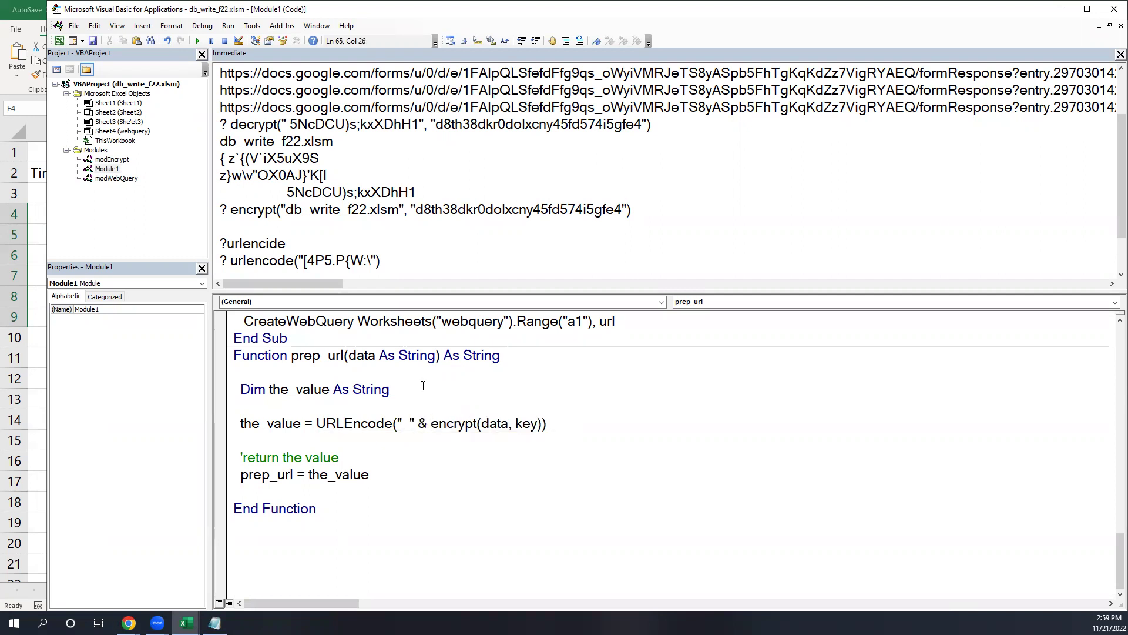
key(End)
key(Left)
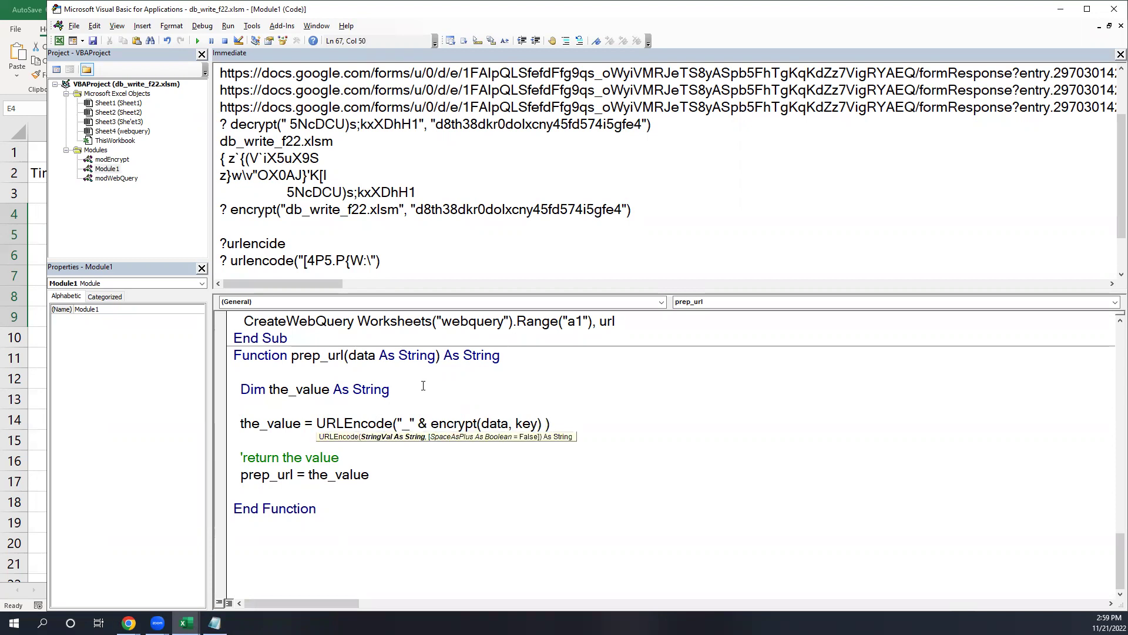
text(&"_")
key(Up)
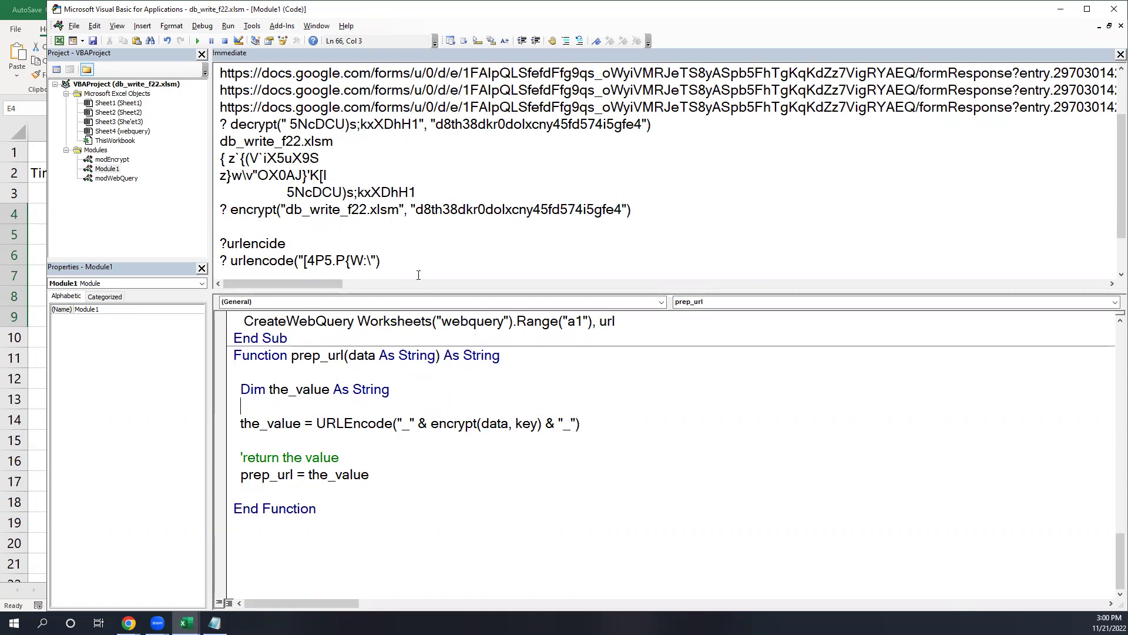
key(alt+F11)
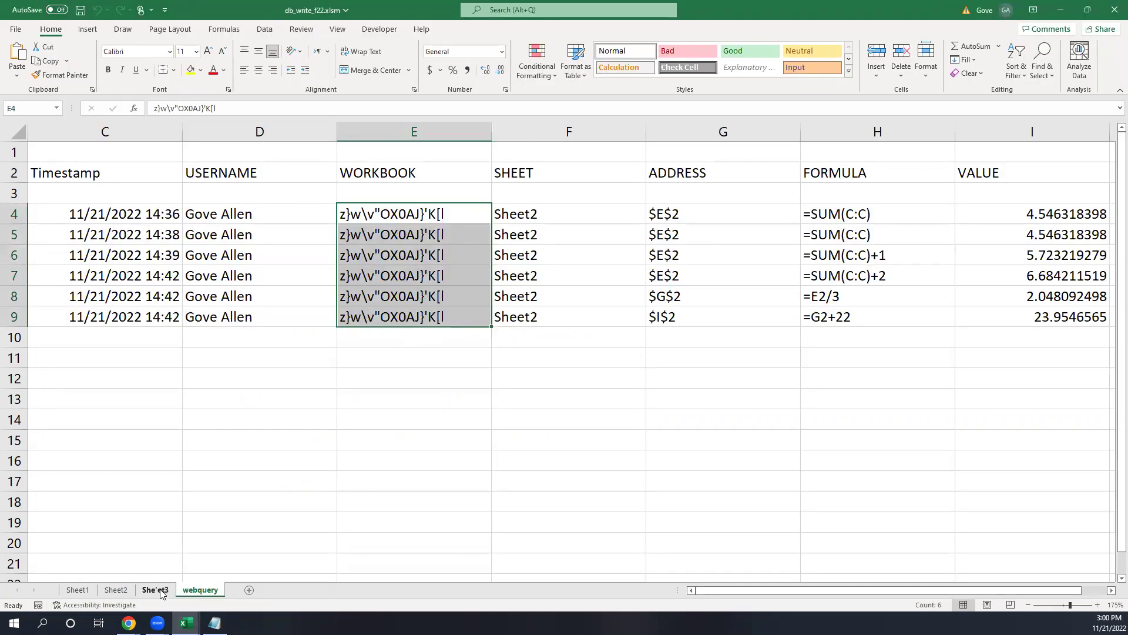
On Sheet2, re-commit the formulas in E2, G2 and I2
click(116, 589)
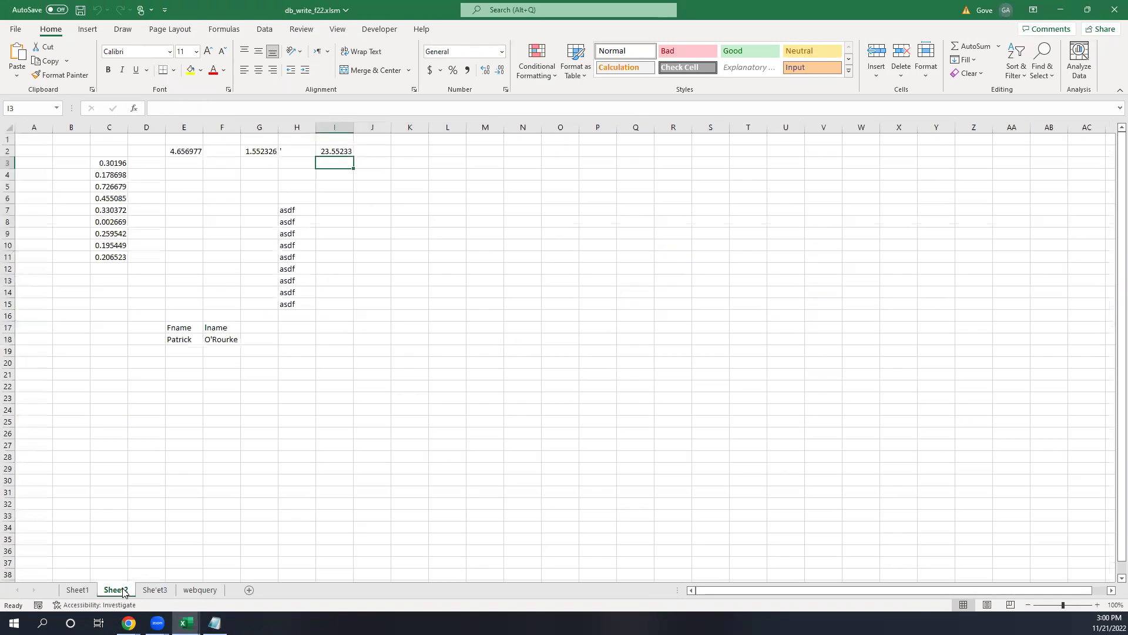
click(189, 151)
key(F2)
key(Return)
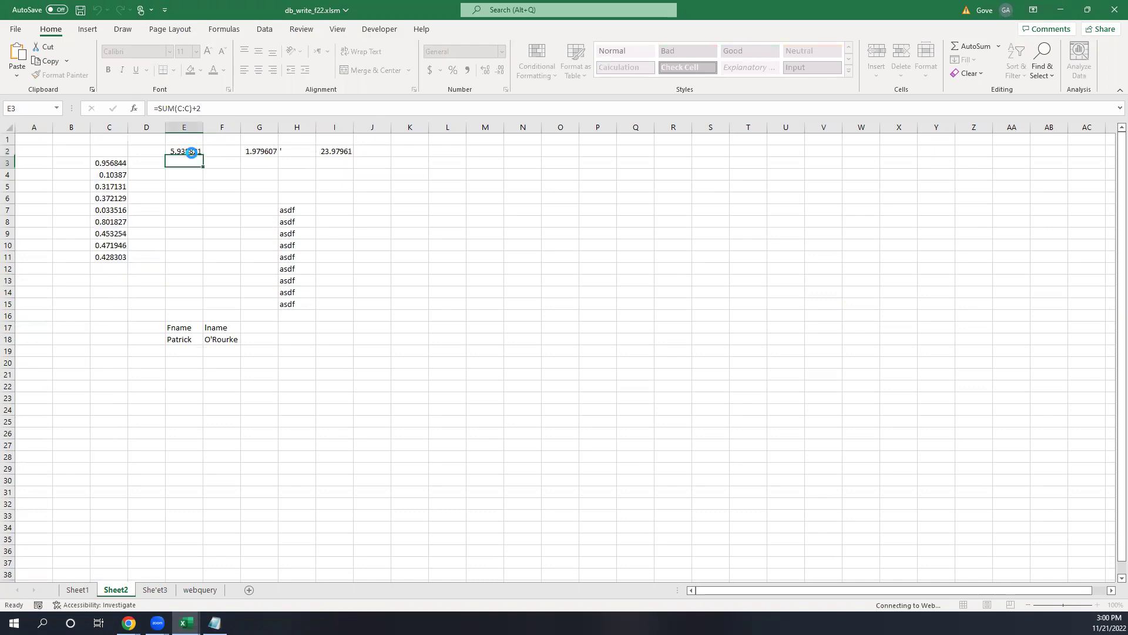
click(259, 151)
key(F2)
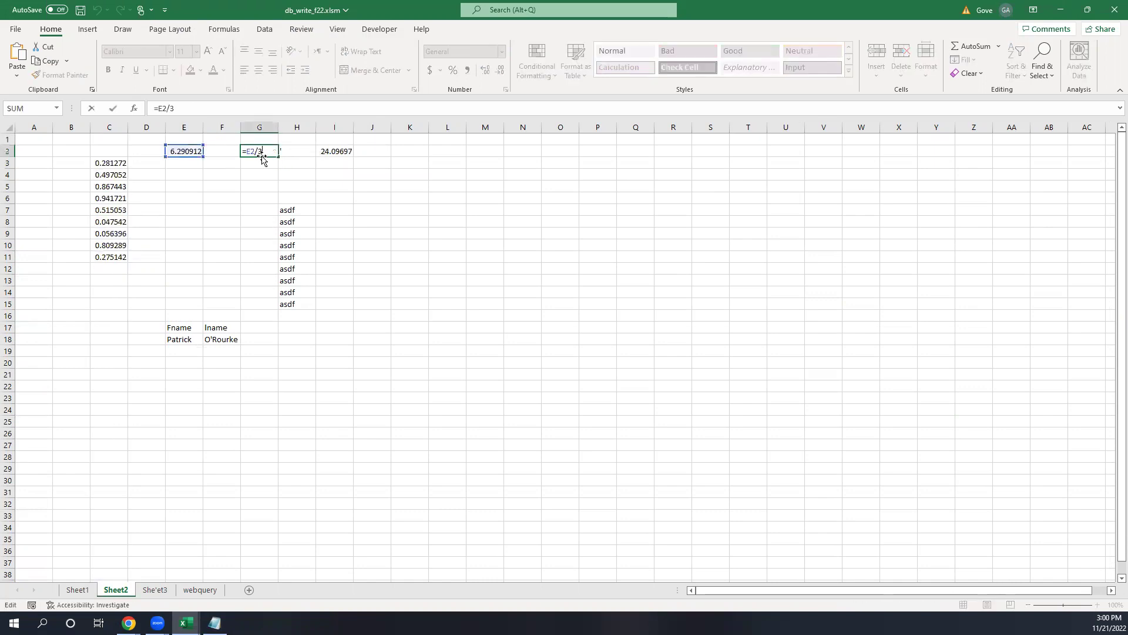
key(Return)
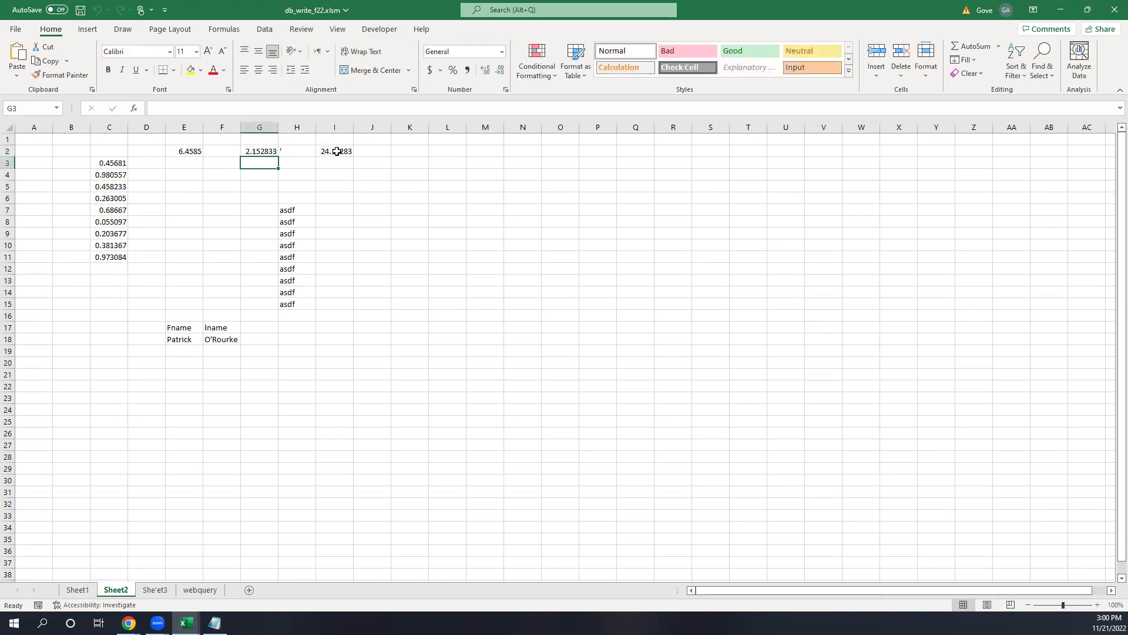
click(333, 152)
key(F2)
key(Return)
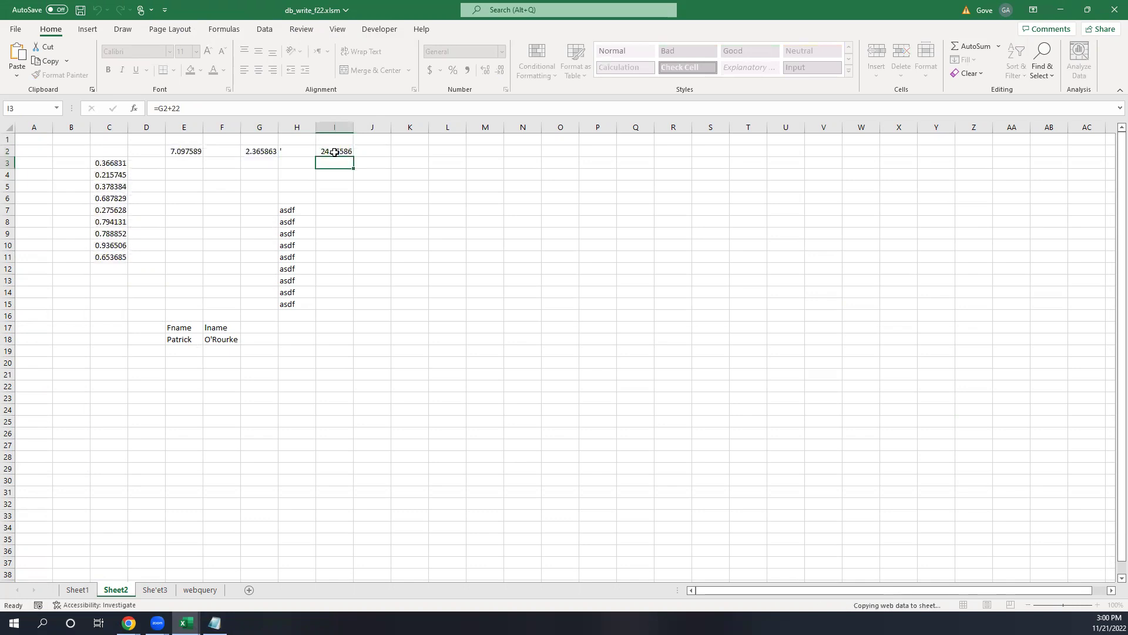
Bring up the published responses page showing six encrypted rows
key(alt+F11)
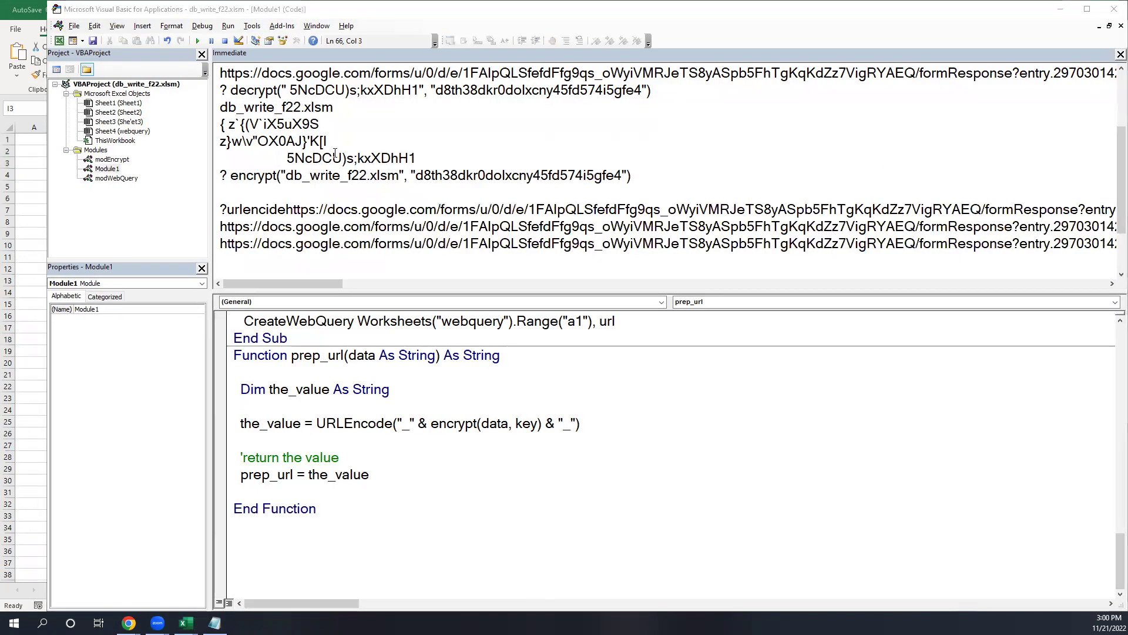
key(alt+F11)
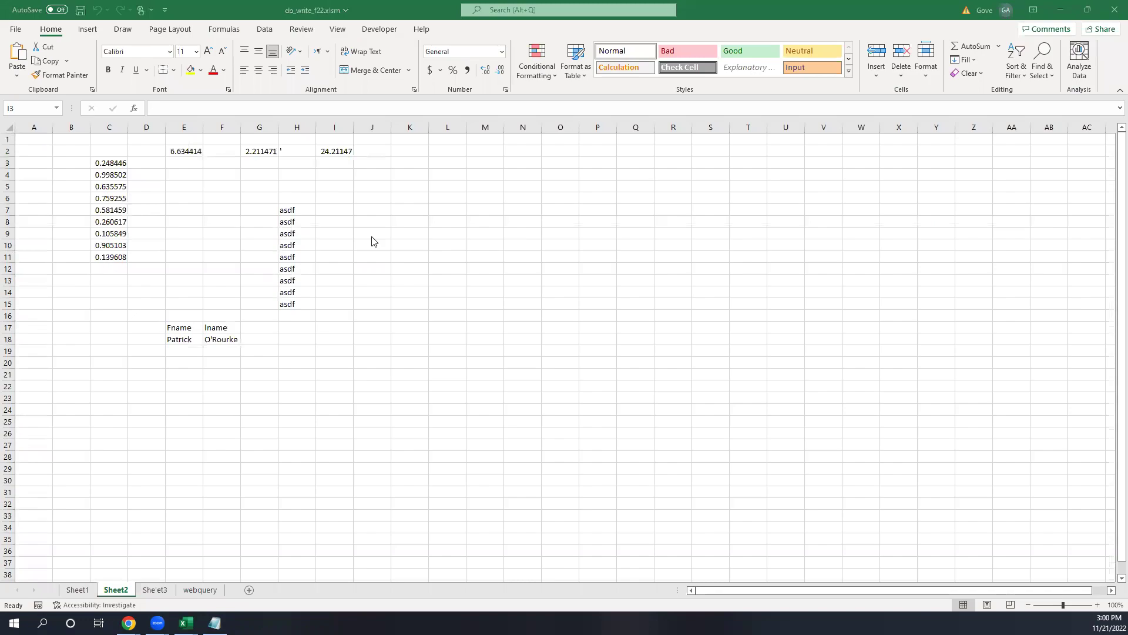
key(alt+Tab)
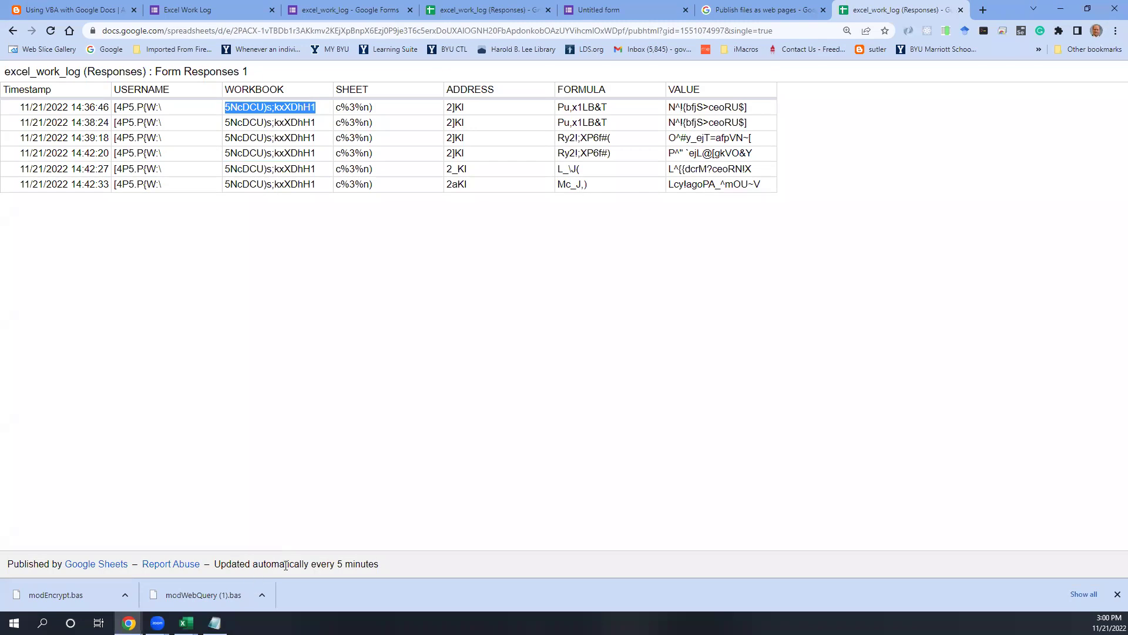
Reload the published page to reveal three new underscore-wrapped 15:00 rows, then return to Excel
click(327, 254)
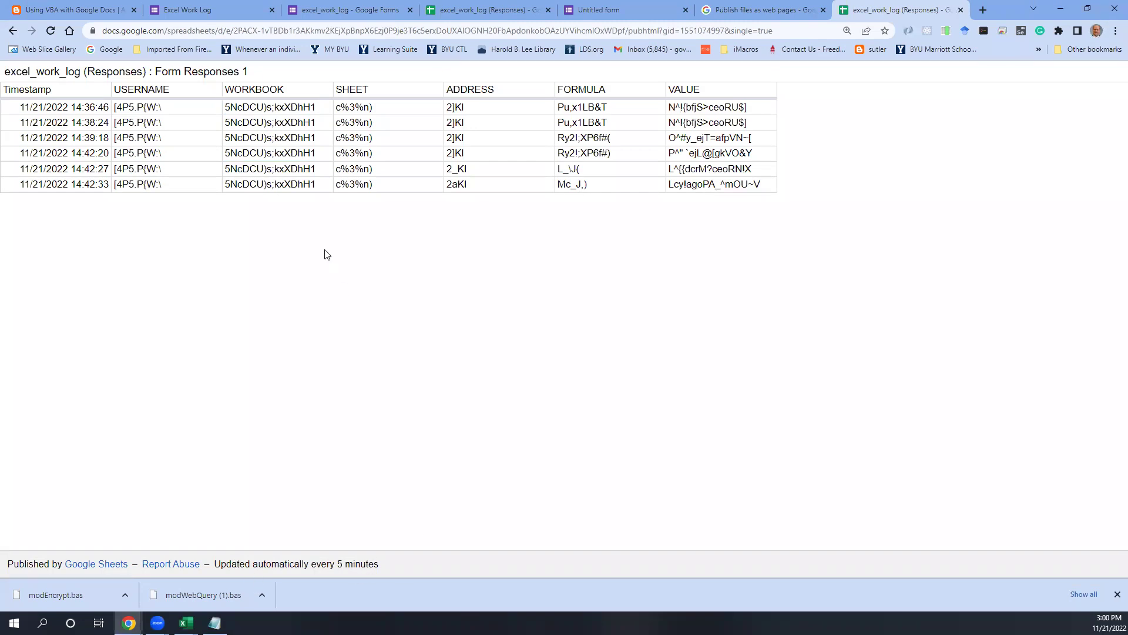
key(F5)
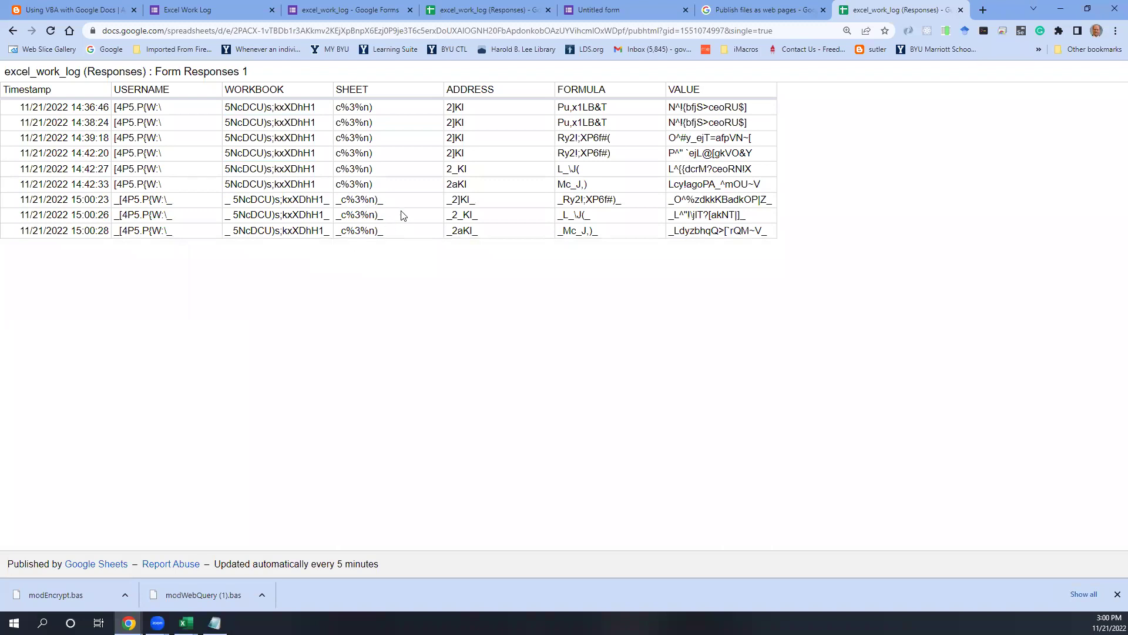
key(alt+Tab)
key(alt+Tab)
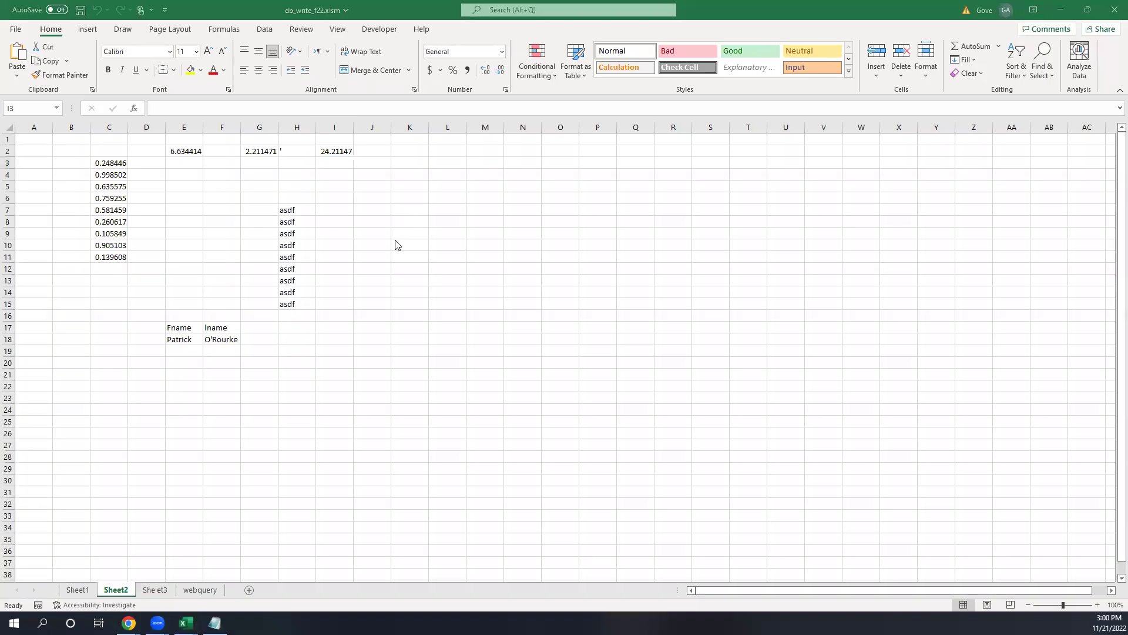
Compare get_data's code with the published responses page and find the decrypt line
key(alt+Tab)
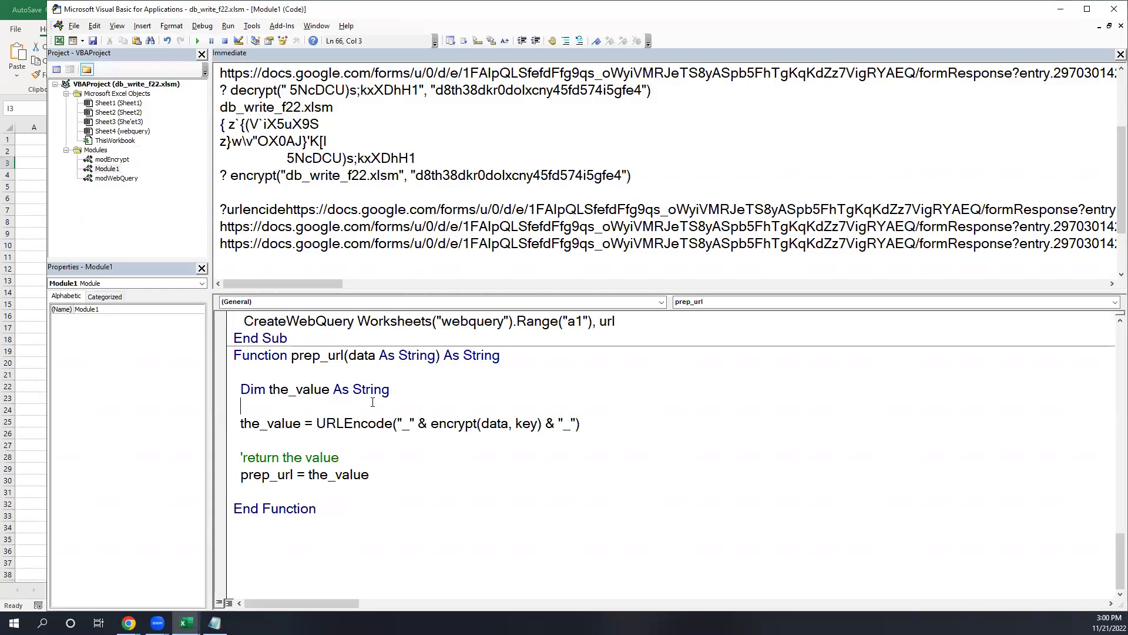
scroll(373, 401, up, 5)
scroll(373, 402, down, 1)
scroll(373, 402, down, 2)
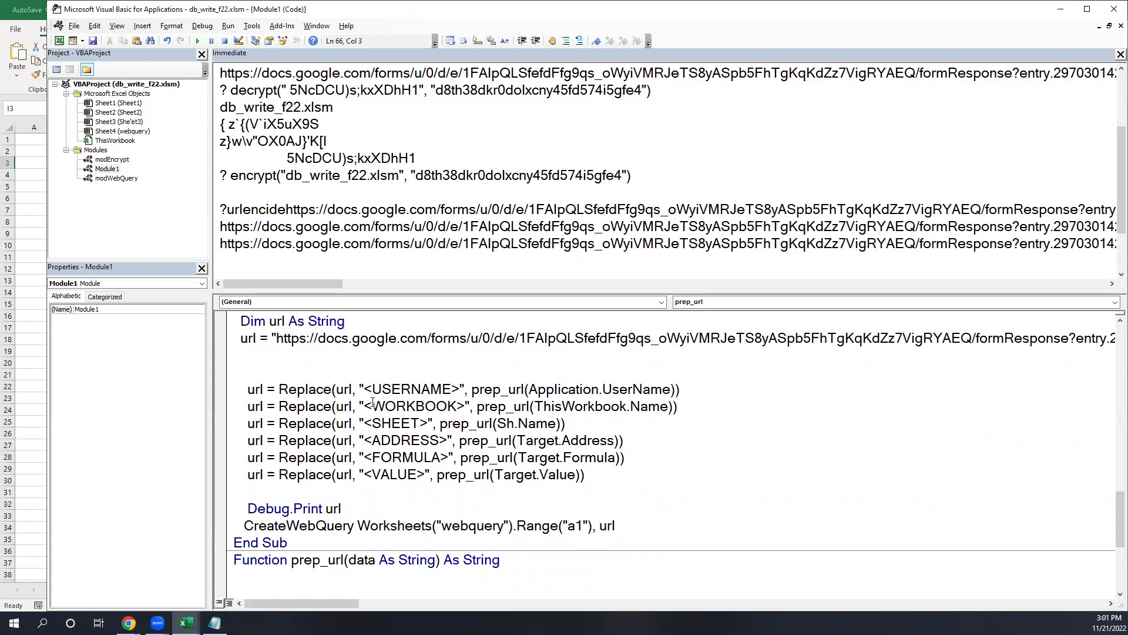
key(alt+Tab)
key(alt+Tab)
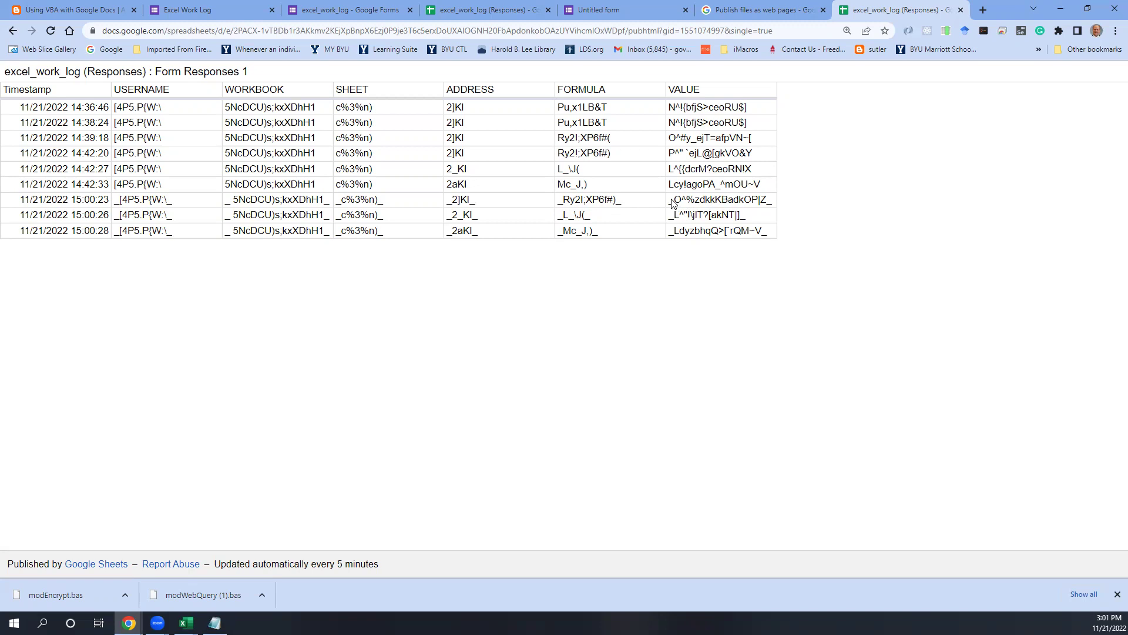
key(alt+Tab)
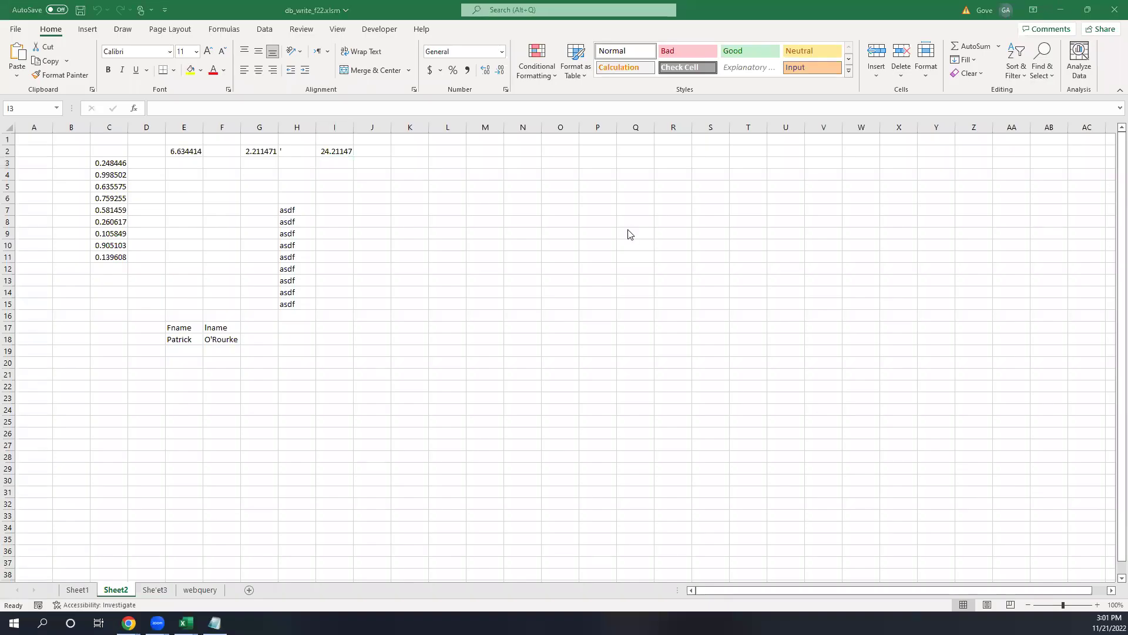
key(alt+F11)
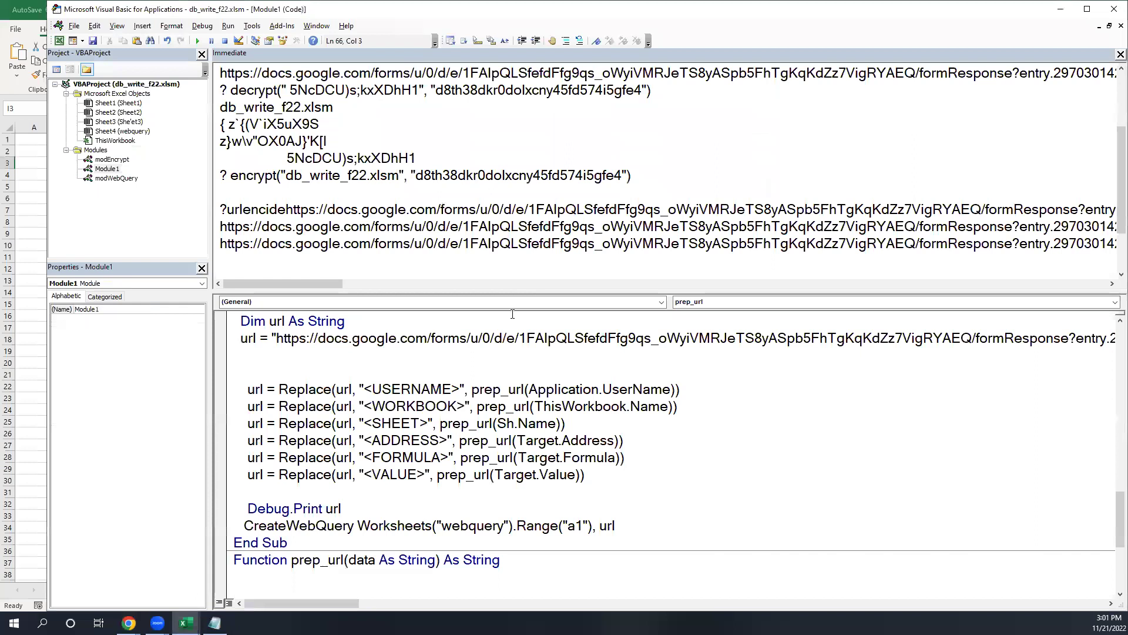
scroll(512, 314, up, 5)
scroll(517, 326, up, 2)
scroll(521, 339, up, 2)
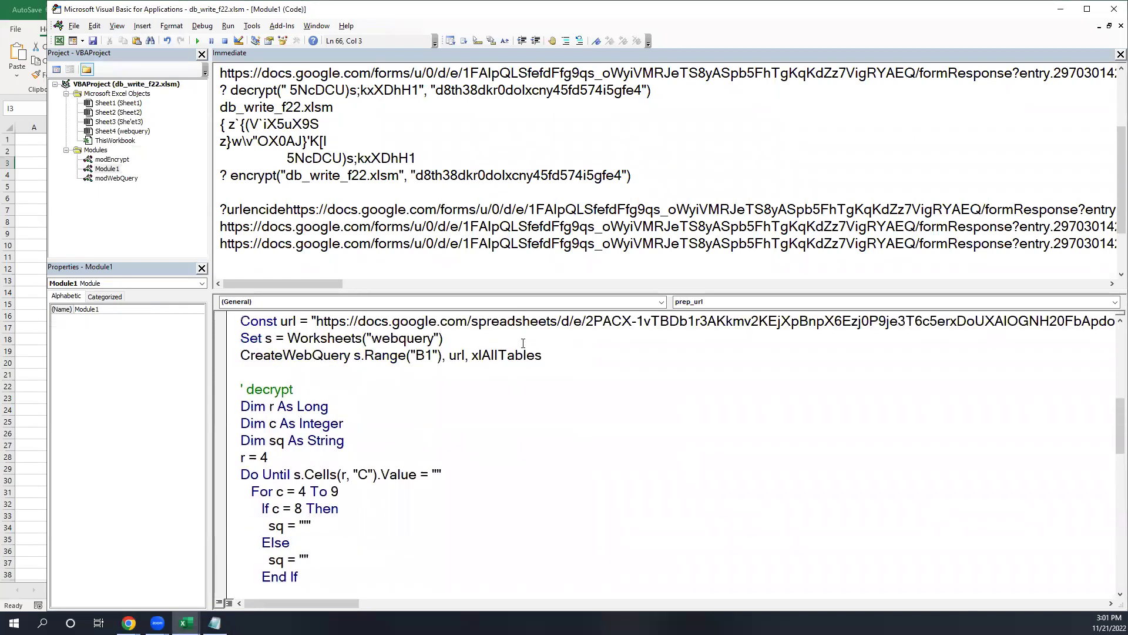
scroll(523, 343, down, 1)
scroll(985, 413, up, 8)
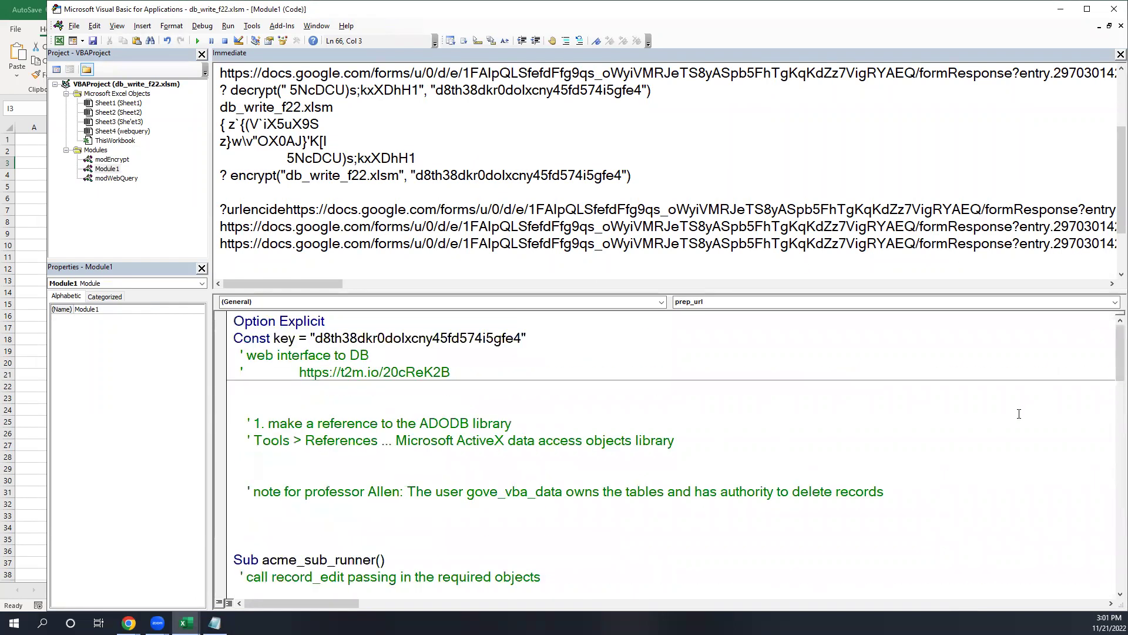
scroll(985, 414, down, 4)
scroll(985, 414, down, 1)
scroll(985, 414, down, 1)
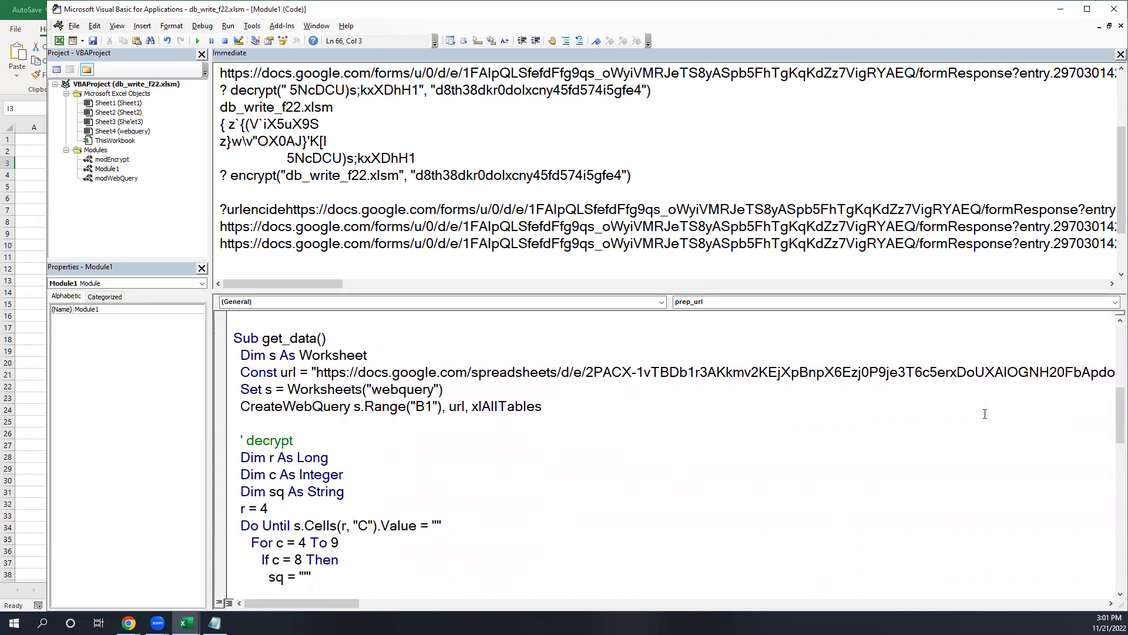
scroll(984, 414, down, 1)
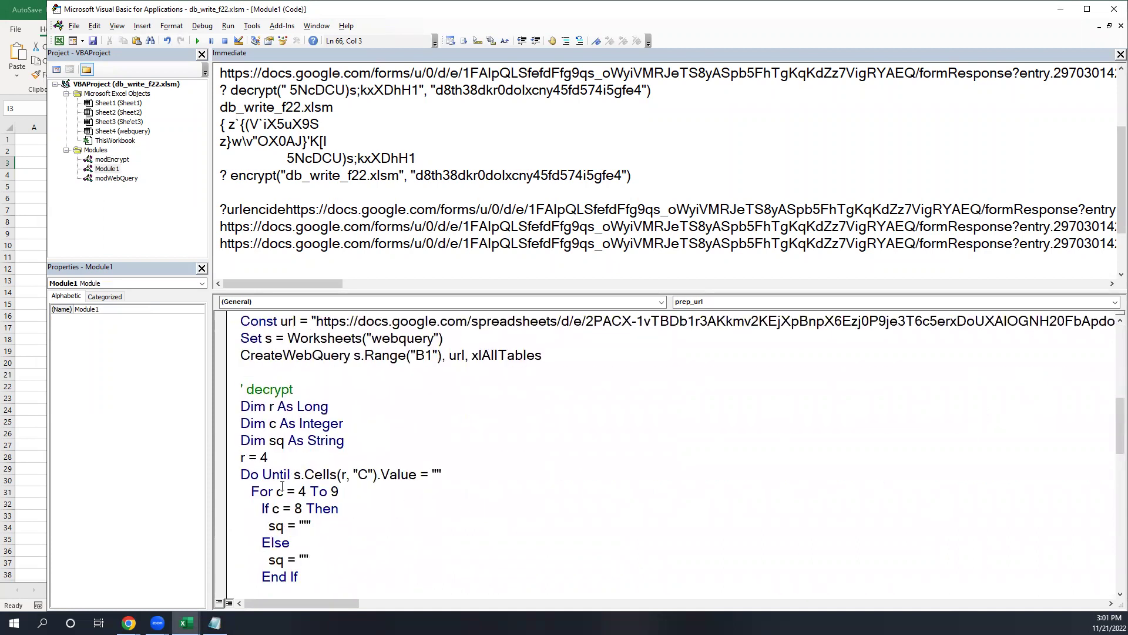
scroll(385, 495, down, 2)
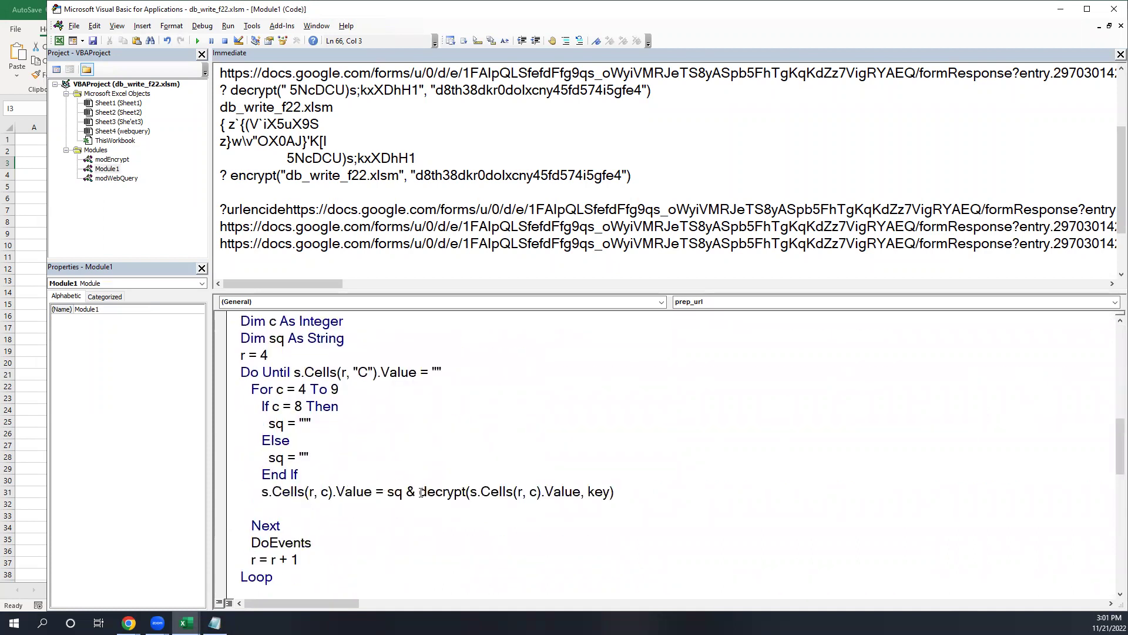
Wrap decrypt's argument in Mid(..., 2, Len()-2) to skip the first and last characters
click(469, 491)
text(mid()
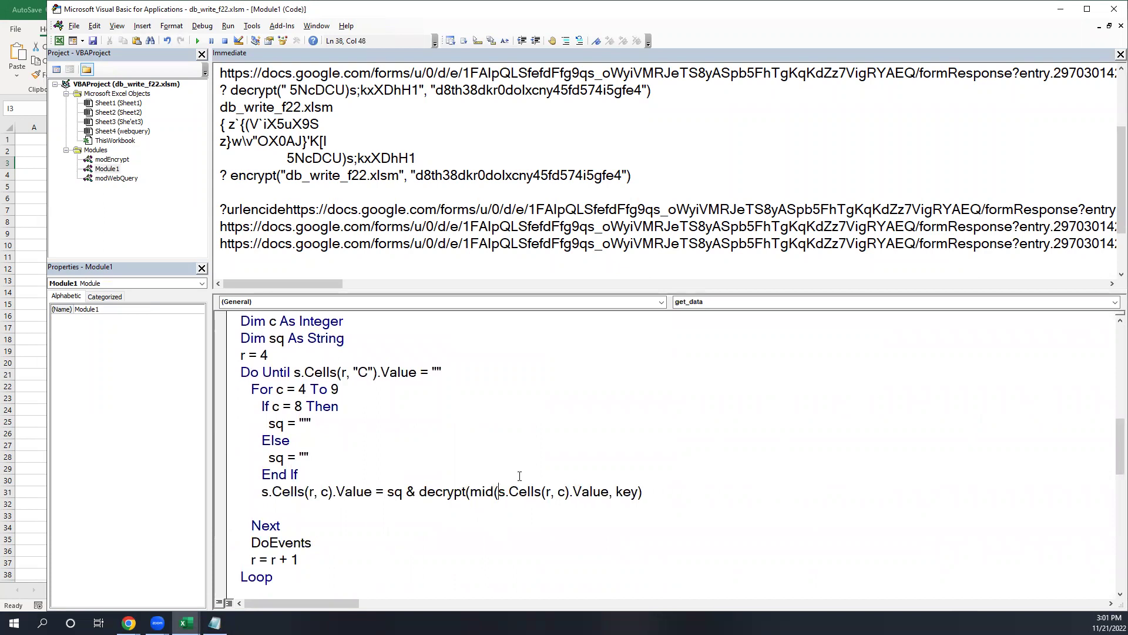
key(Right)
key(Right)
key(Right)
text(,)
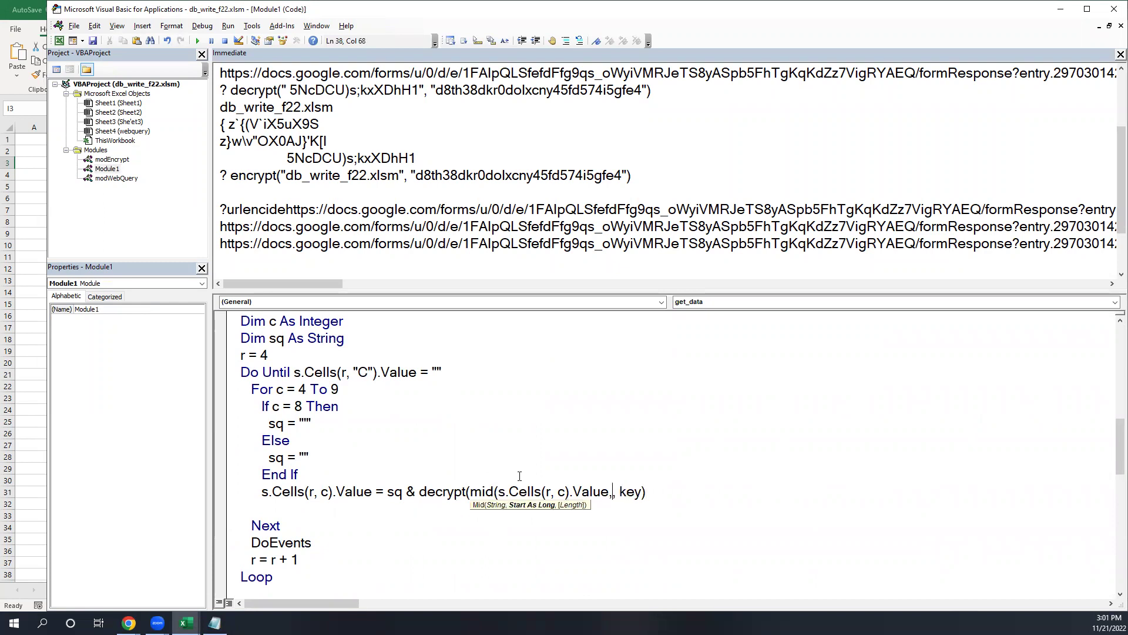
text(2,()))
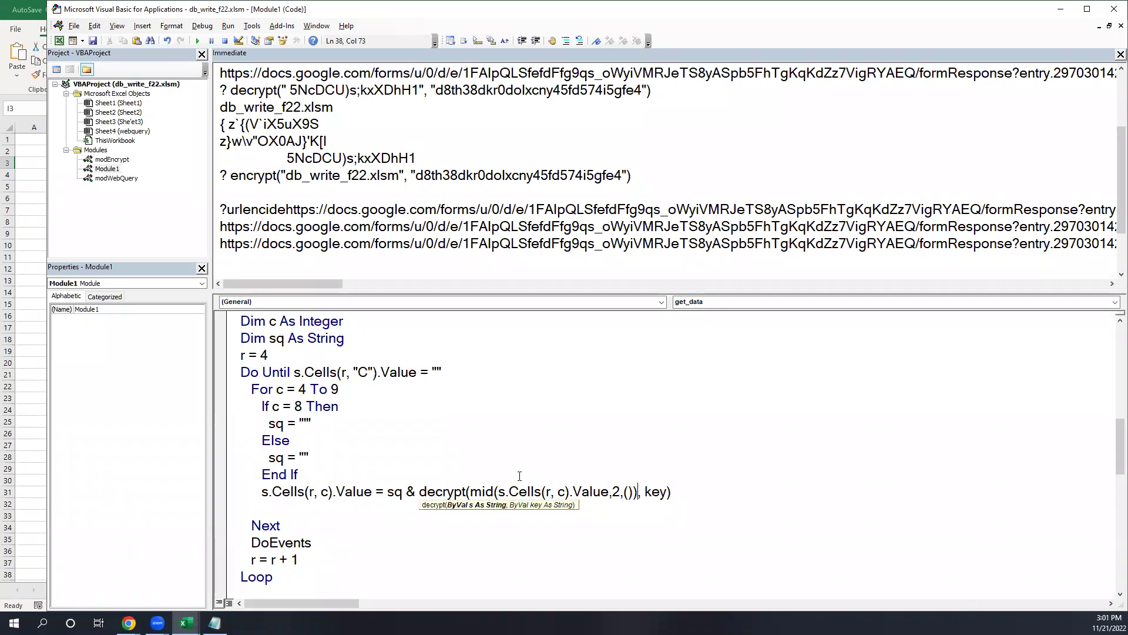
key(Left)
key(Left)
text(eln)
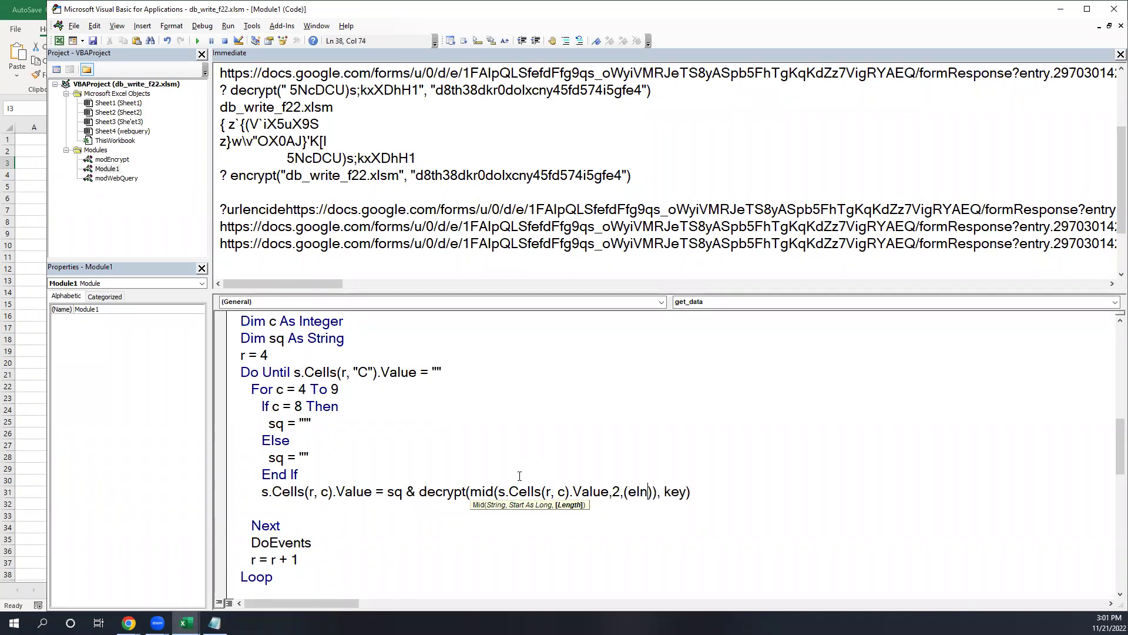
key(BackSpace)
key(BackSpace)
key(BackSpace)
text(len())
text(-2)
Fill Len() with the s.Cells(r, c).Value reference to complete the Mid expression
key(Left)
key(Left)
key(Left)
key(Left)
key(Left)
key(Left)
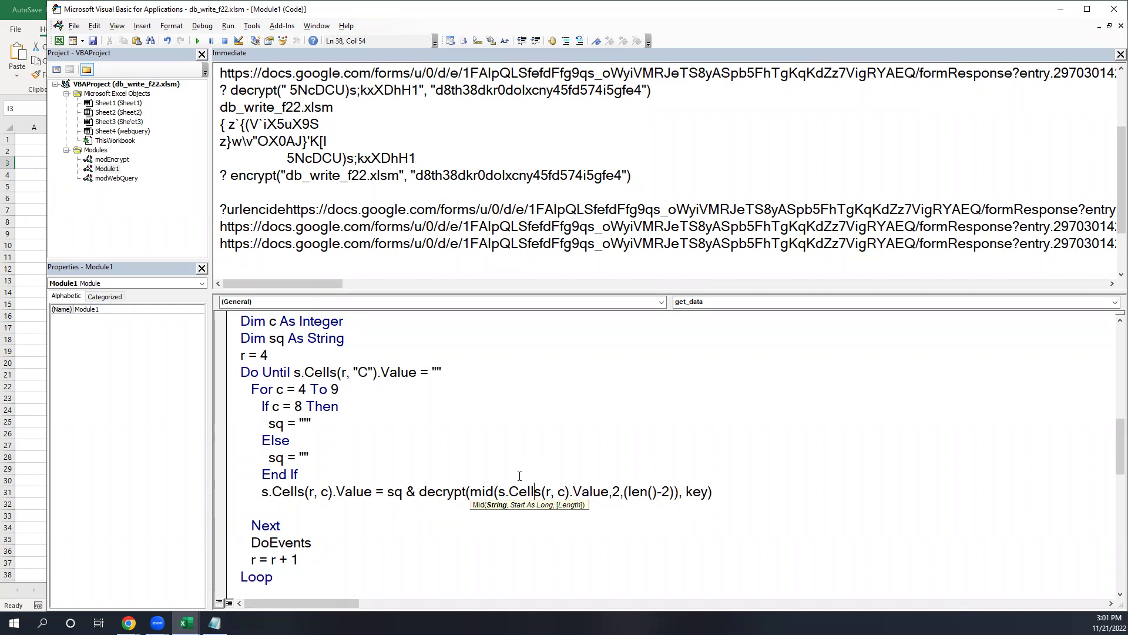
key(Left)
key(Left)
key(shift+Right)
key(shift+Right)
key(shift+Right)
key(shift+Right)
key(shift+Right)
key(shift+Right)
key(shift+Right)
key(shift+Right)
key(shift+Right)
key(shift+Right)
key(shift+Right)
key(ctrl+c)
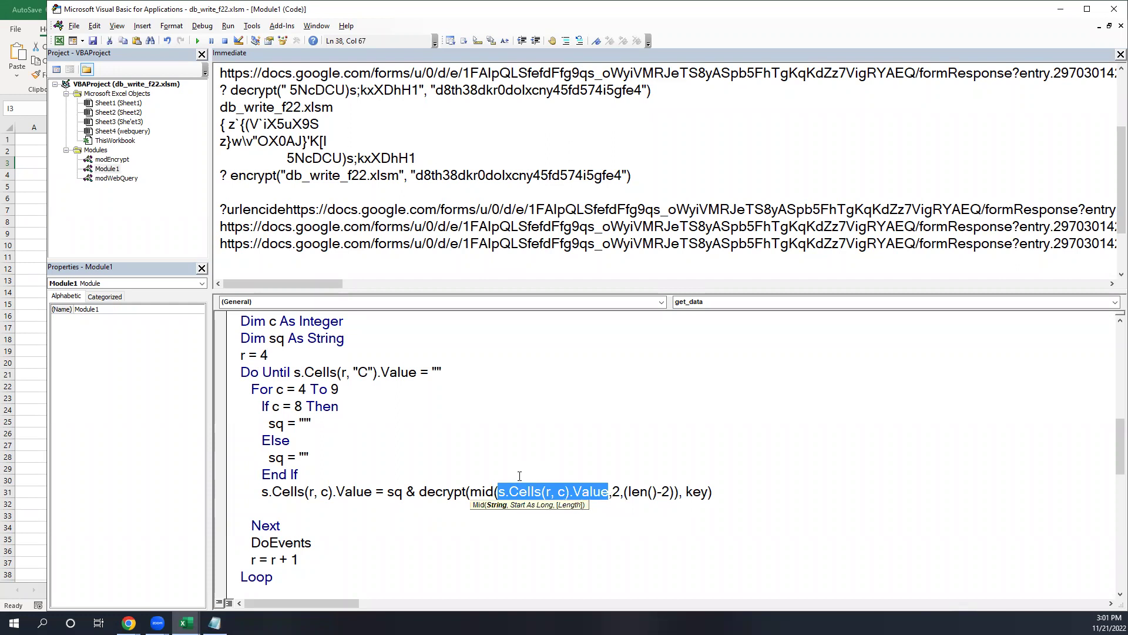
key(End)
key(Left)
key(Left)
key(Left)
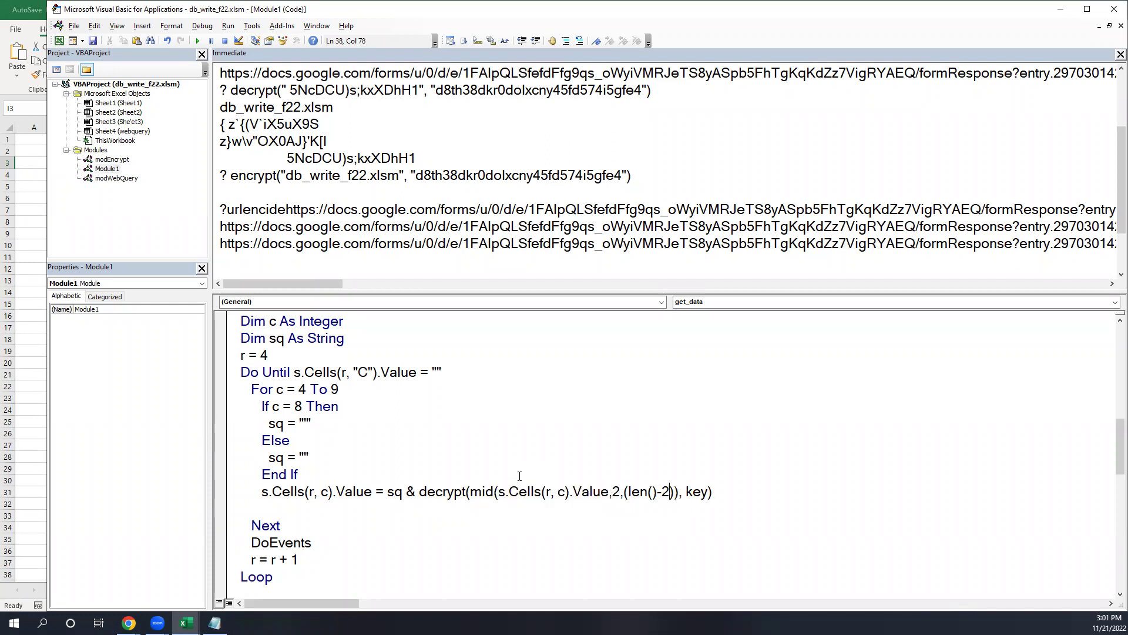
key(ctrl+v)
key(Down)
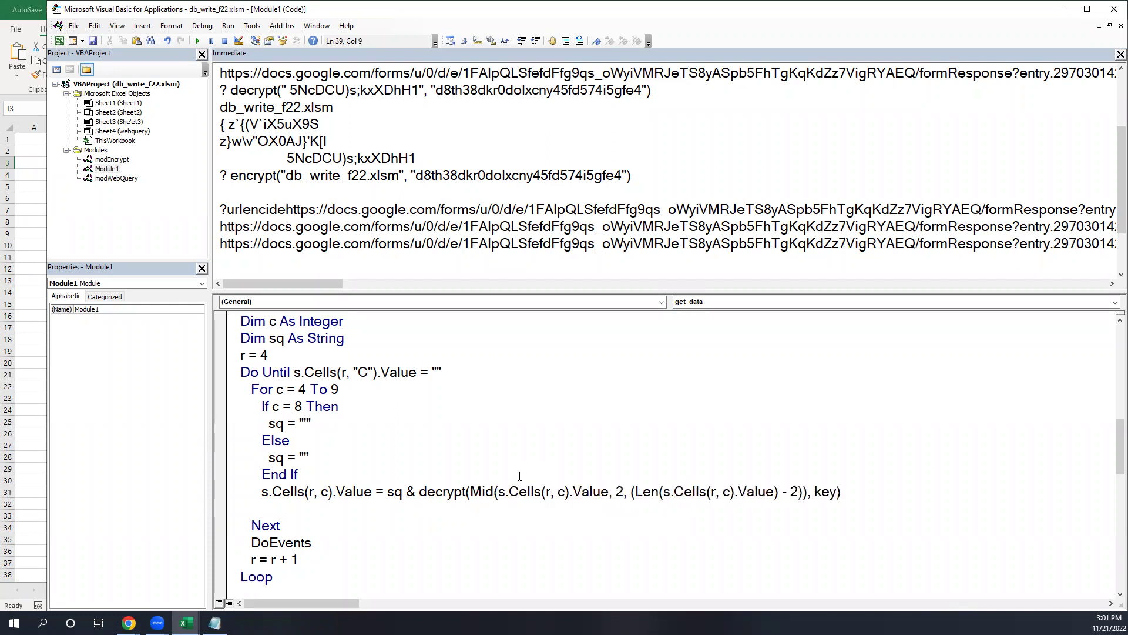
click(31, 176)
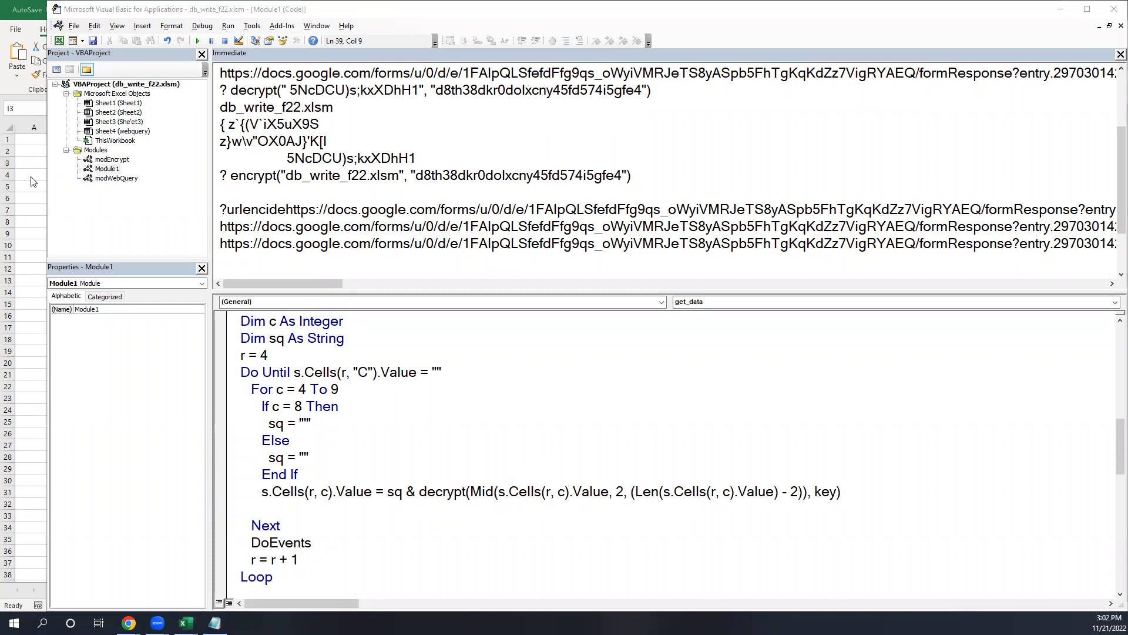
Delete the old response rows 2–7 from the excel_work_log (Responses) spreadsheet
key(alt+Tab)
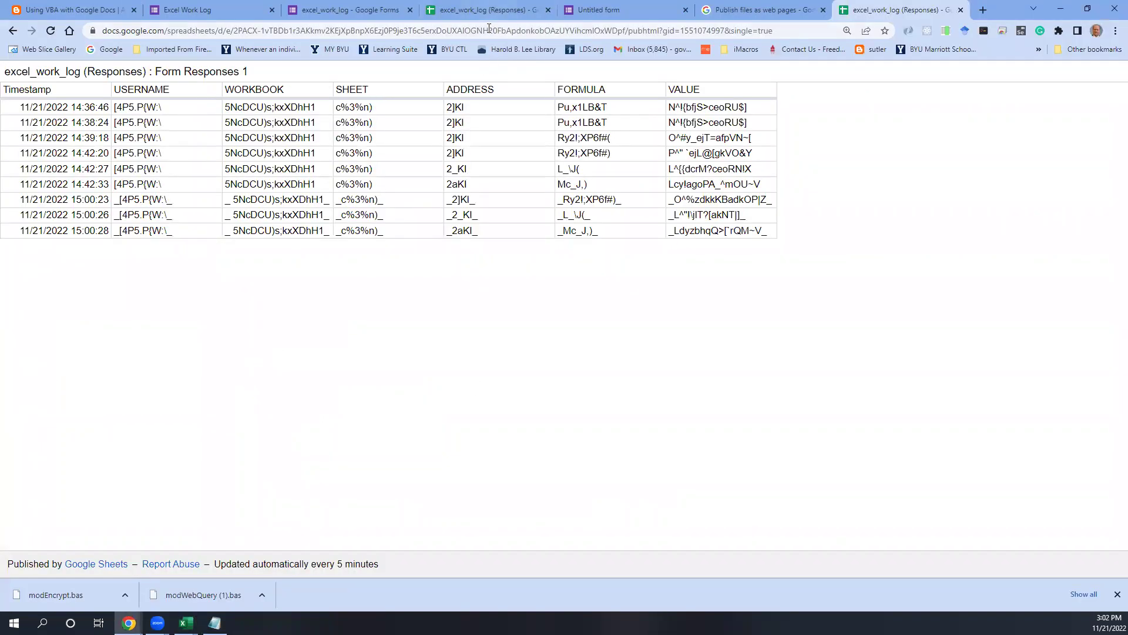
click(464, 10)
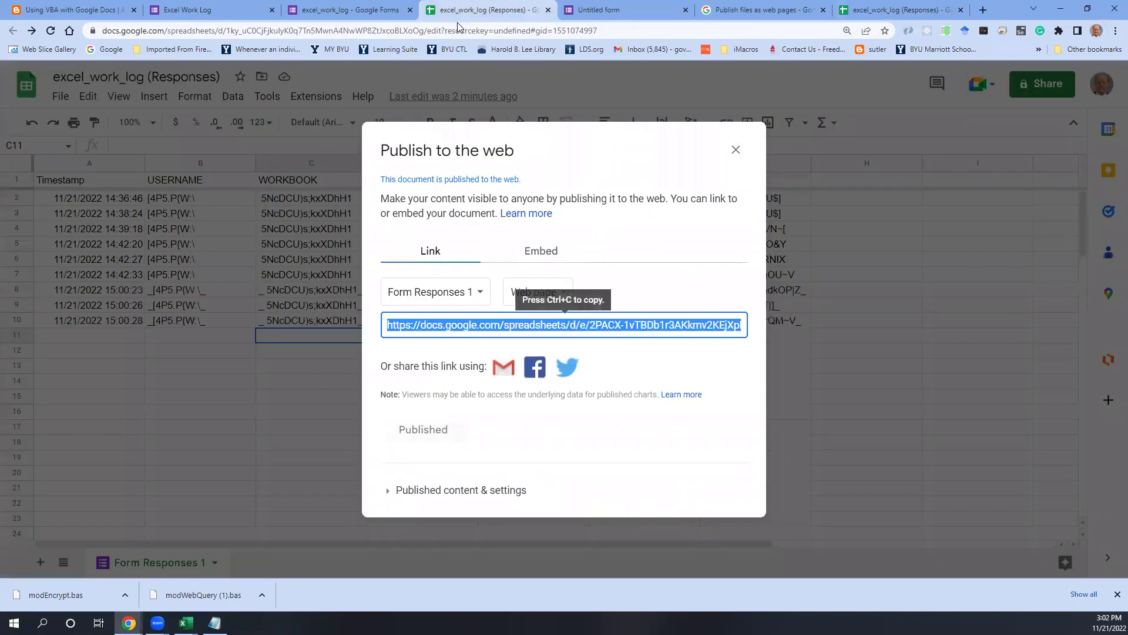
click(735, 150)
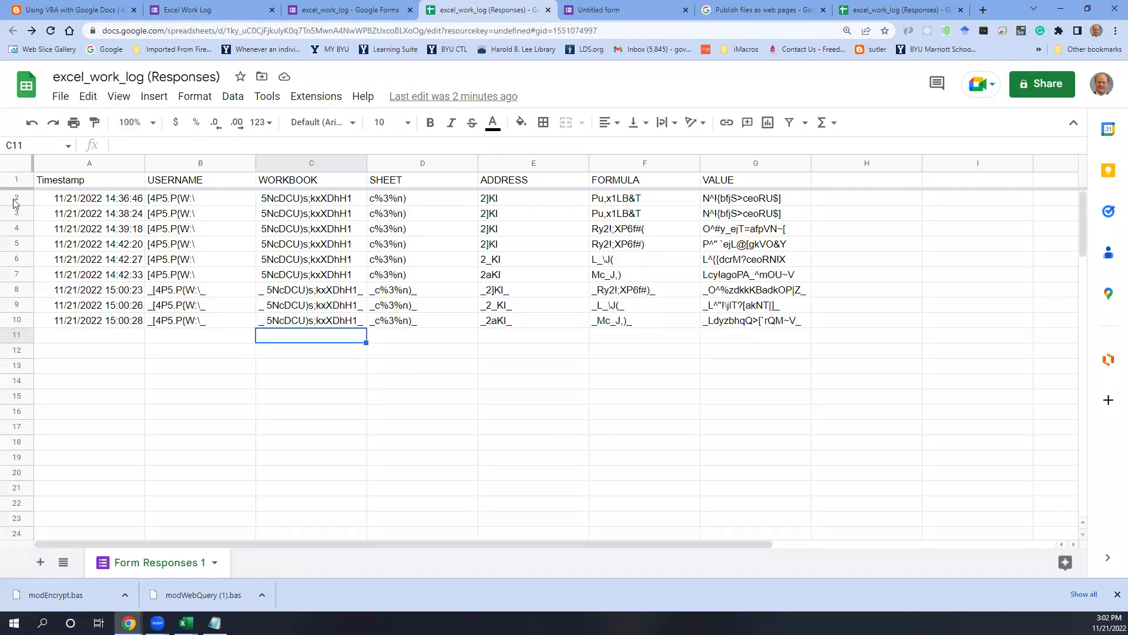
drag(15, 201, 12, 274)
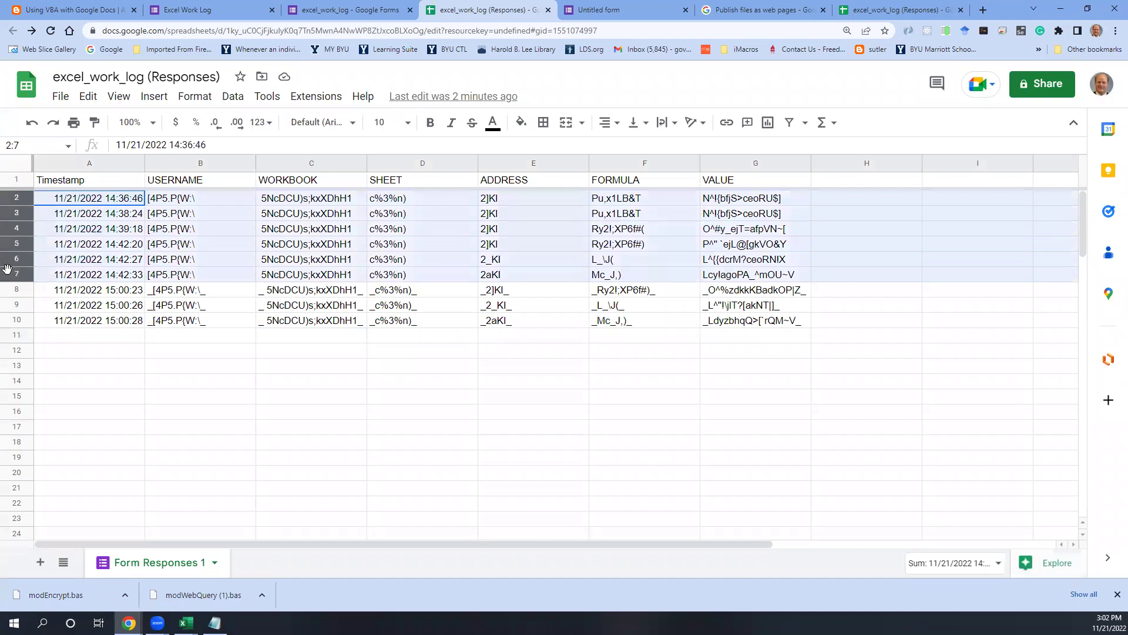
right_click(17, 229)
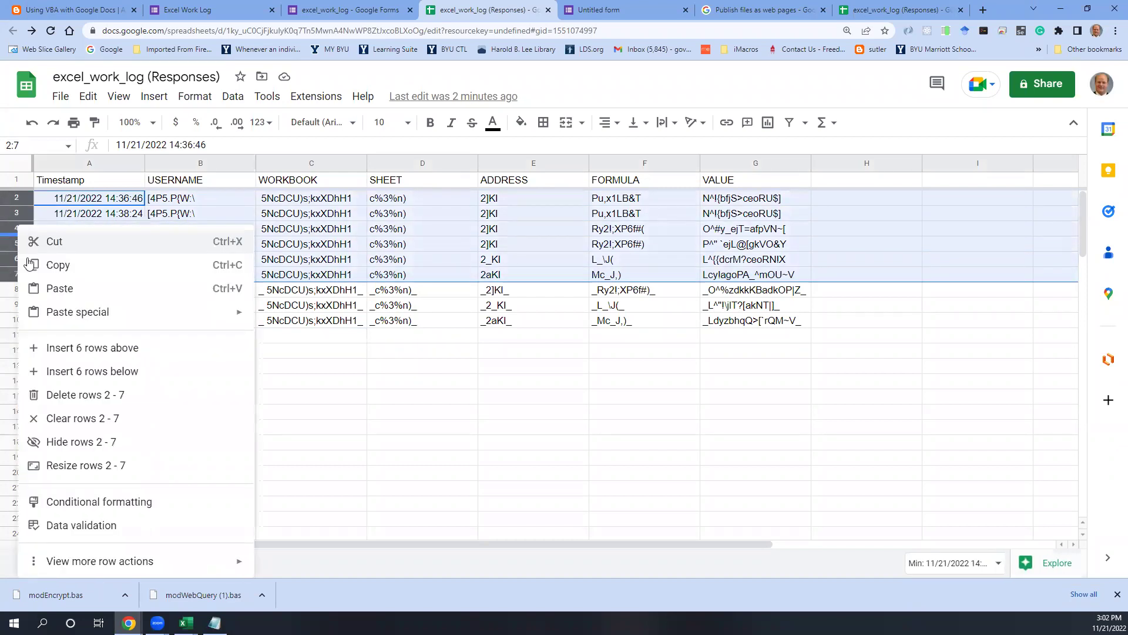
click(95, 394)
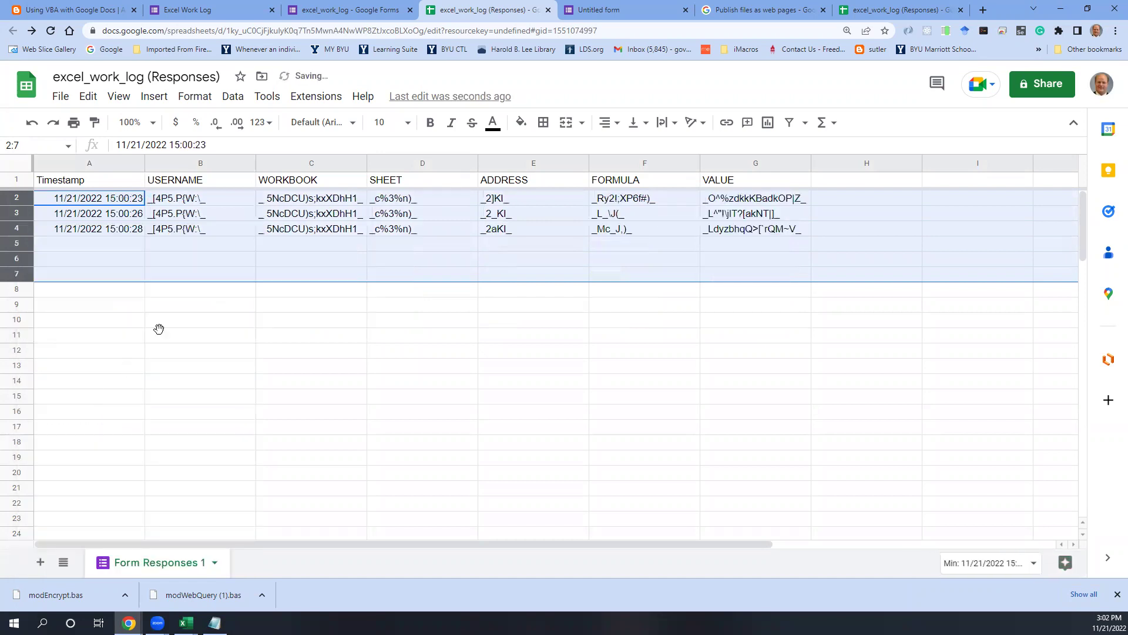
click(158, 332)
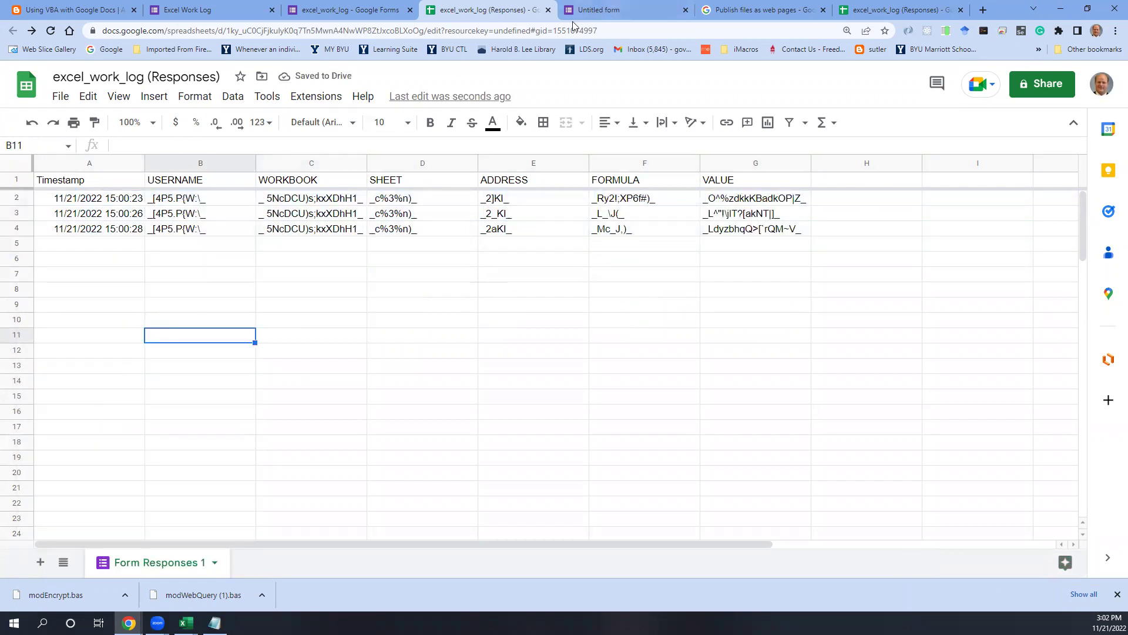
Reload the published responses page in Chrome and return to the spreadsheet
click(670, 11)
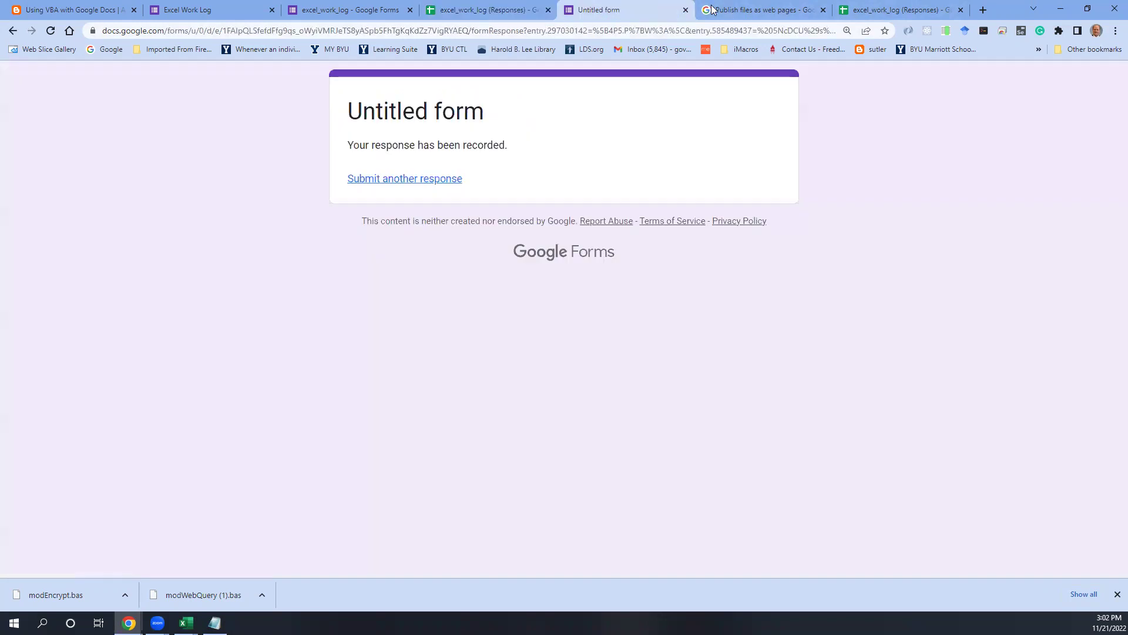
click(761, 12)
click(881, 10)
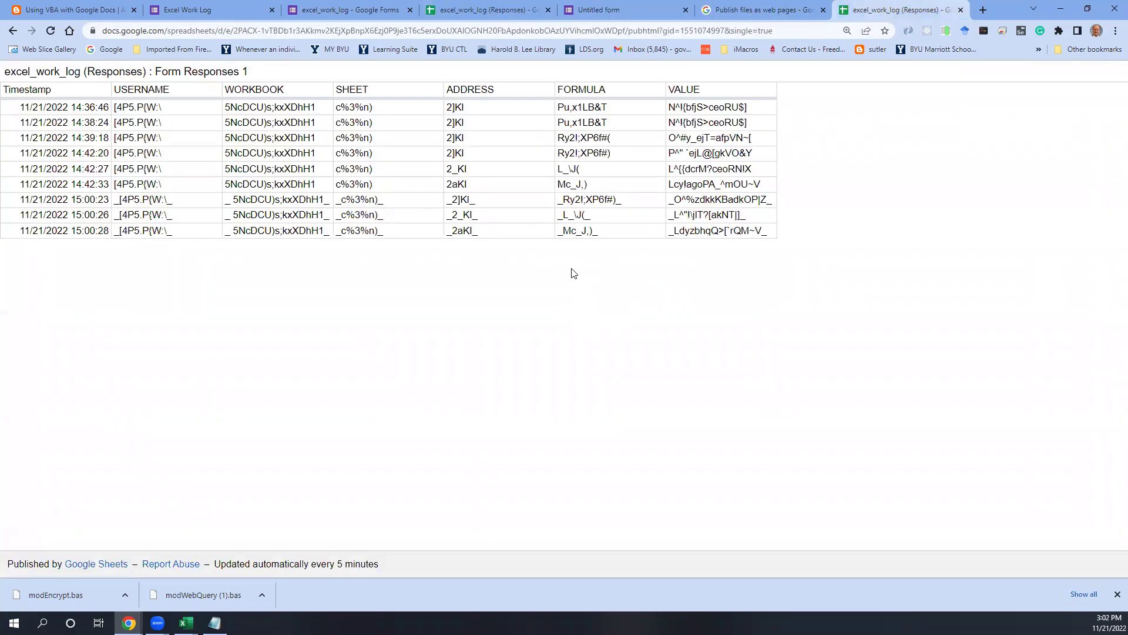
key(F5)
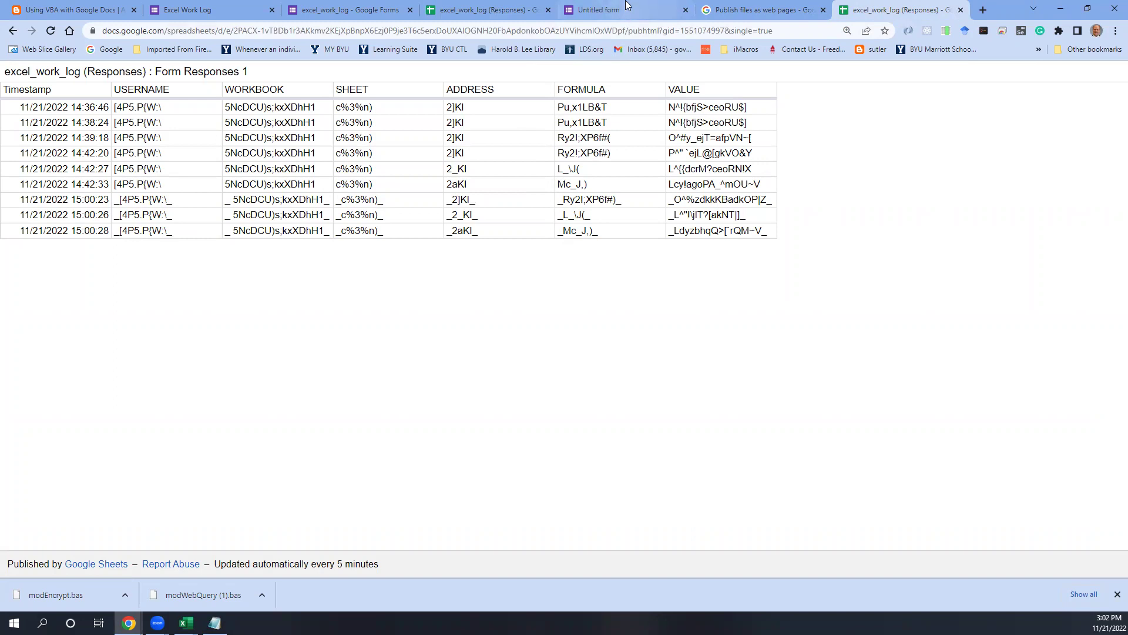
click(485, 12)
click(60, 95)
mouse_move(159, 229)
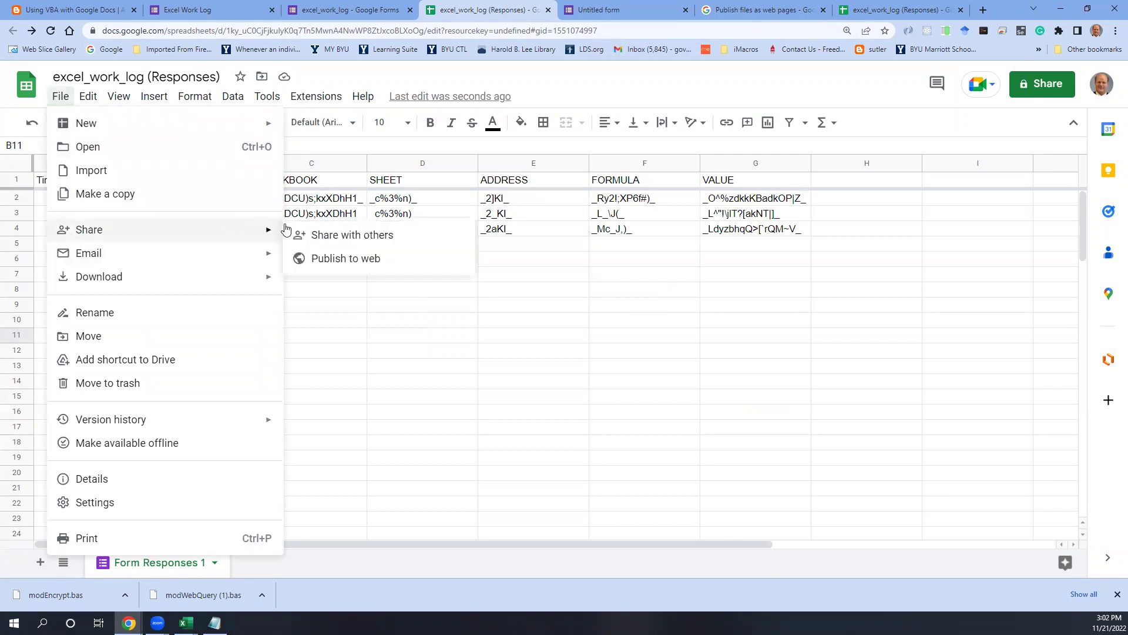
Stop publishing the responses spreadsheet, then republish it to the web as Entire Document
click(338, 262)
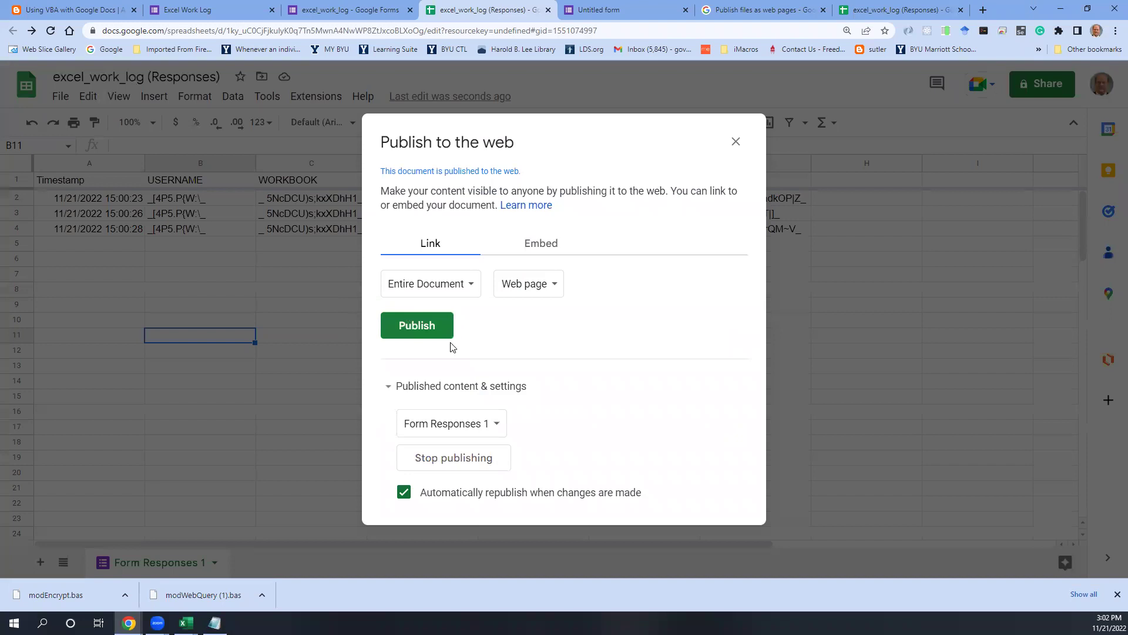
click(433, 464)
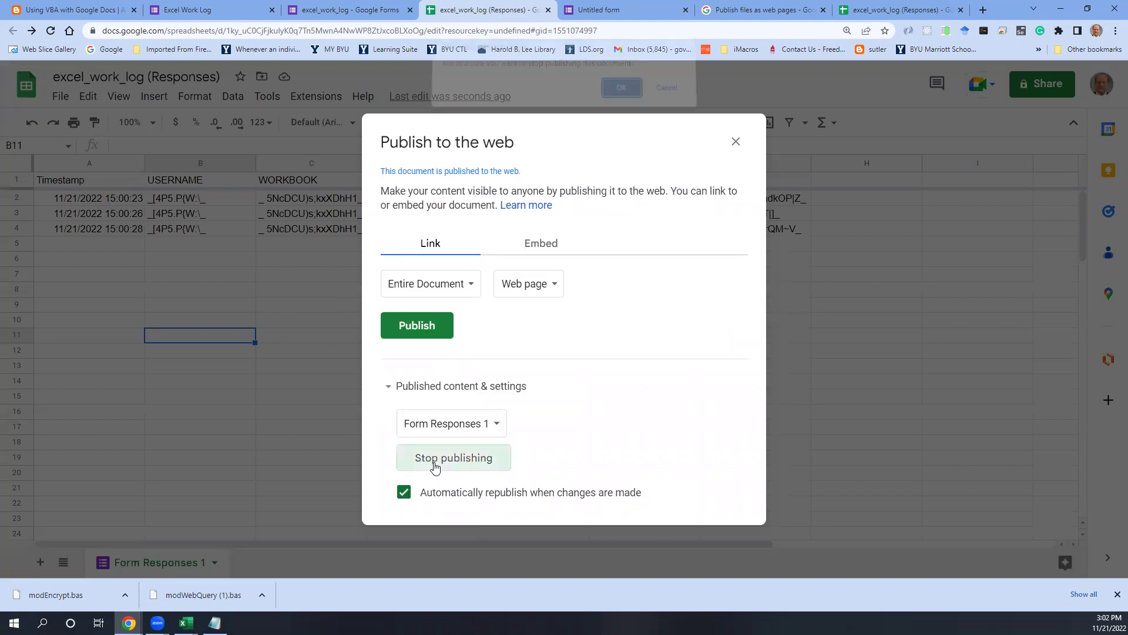
click(621, 97)
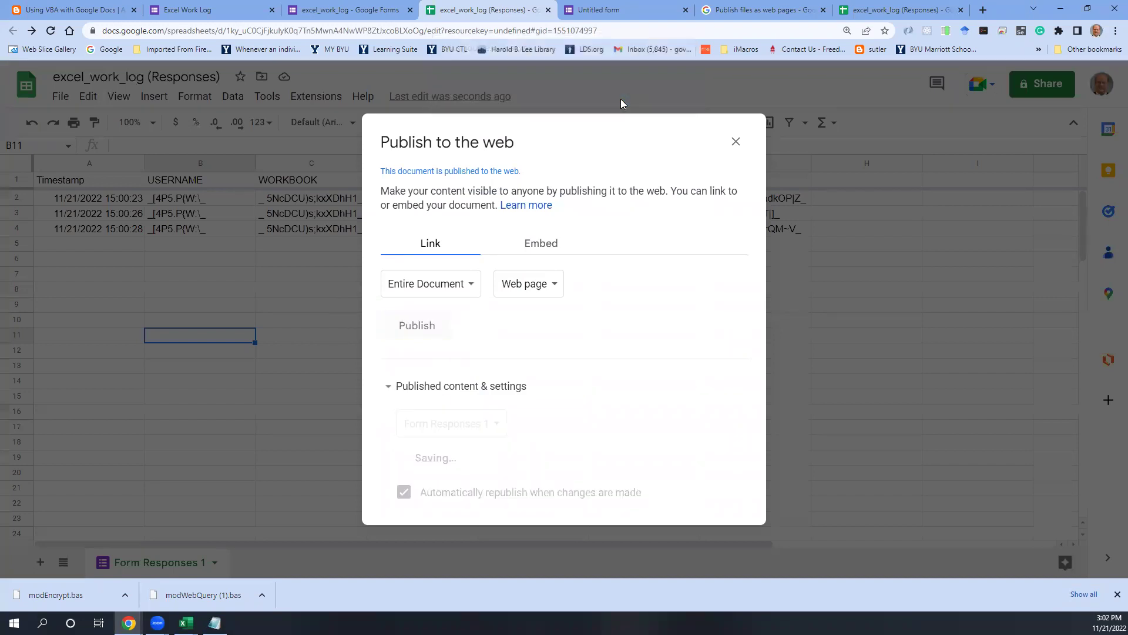
click(411, 326)
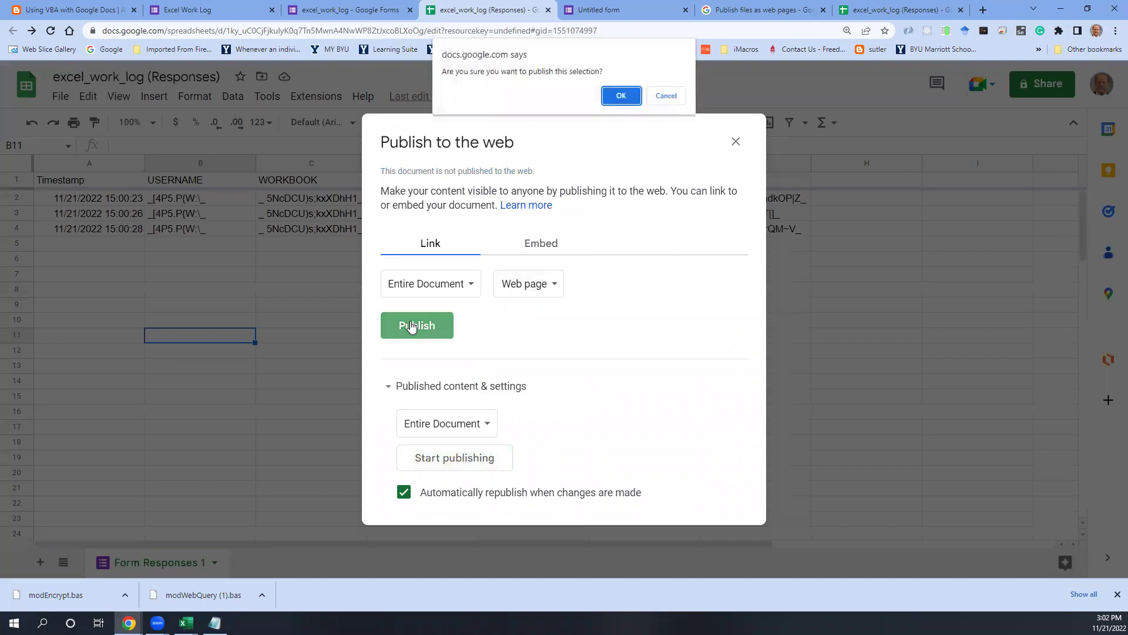
click(623, 97)
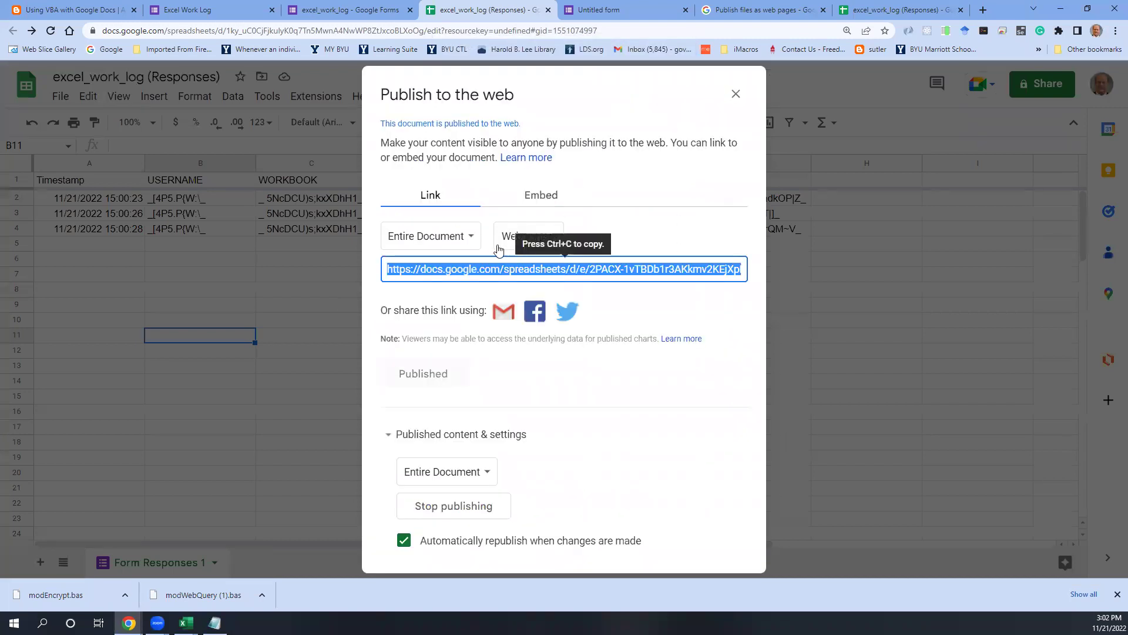
key(alt+Tab)
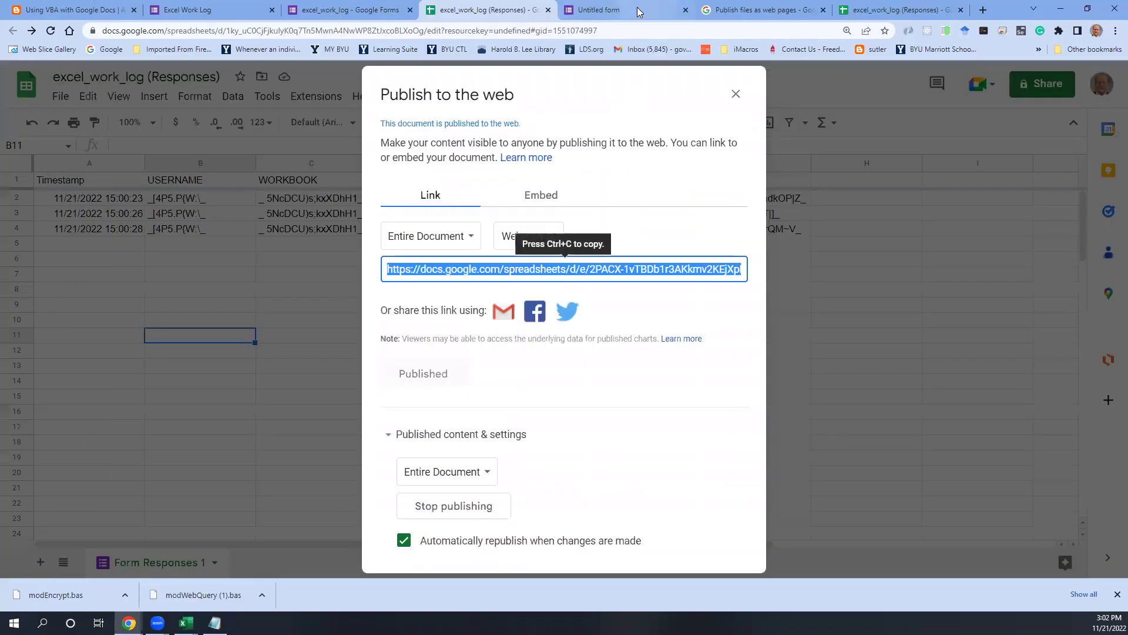
Reload the published page and load its address without the ?gid…&single=true suffix
click(642, 9)
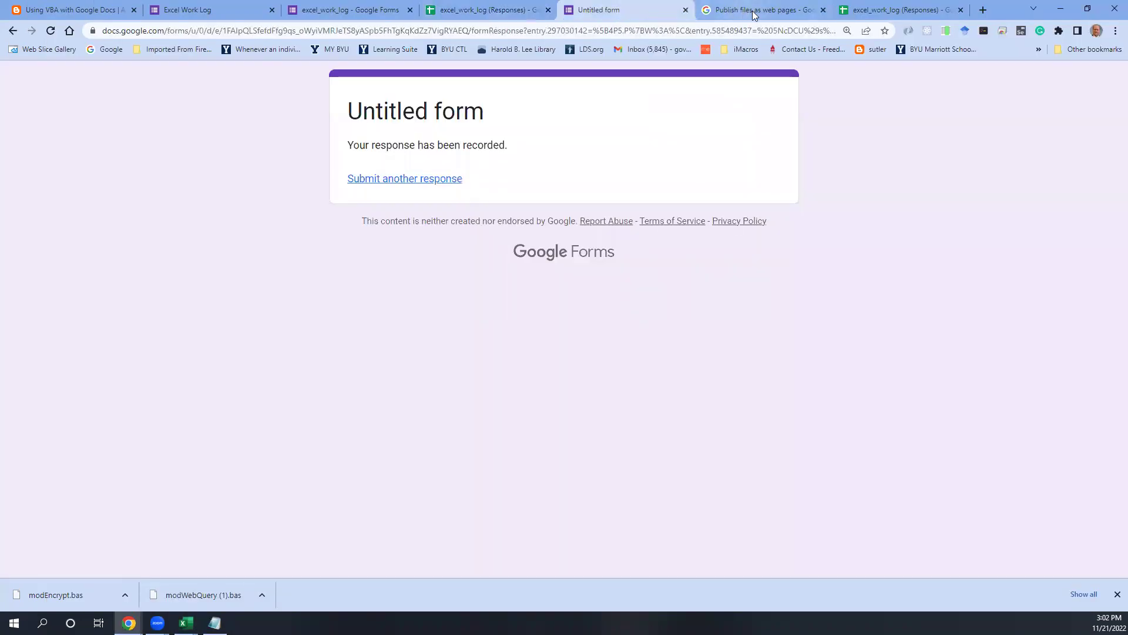
click(752, 11)
click(881, 17)
key(F5)
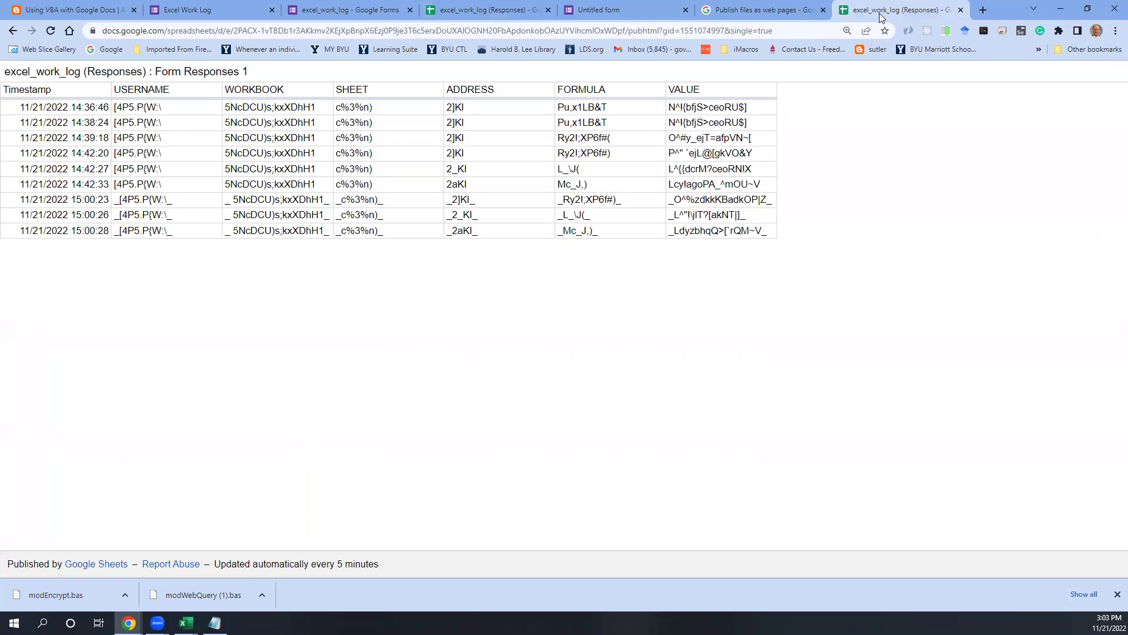
click(565, 31)
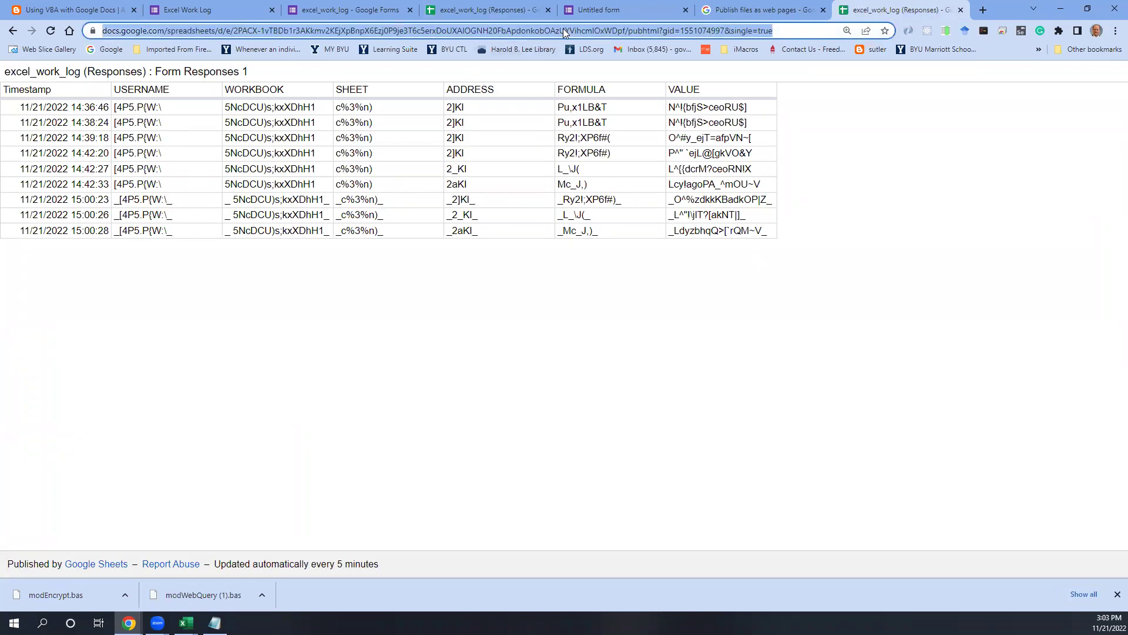
text(https://docs.google.com/spreadsheets/d/e/2PACX-1vTBDb1r3AKkmv2KEjXpBnpX6Ezj0P9je3T6c5erxDoUXAIOGNH20FbApdonkobOAzUYVihcmlOxWDpf/pubhtml)
key(Return)
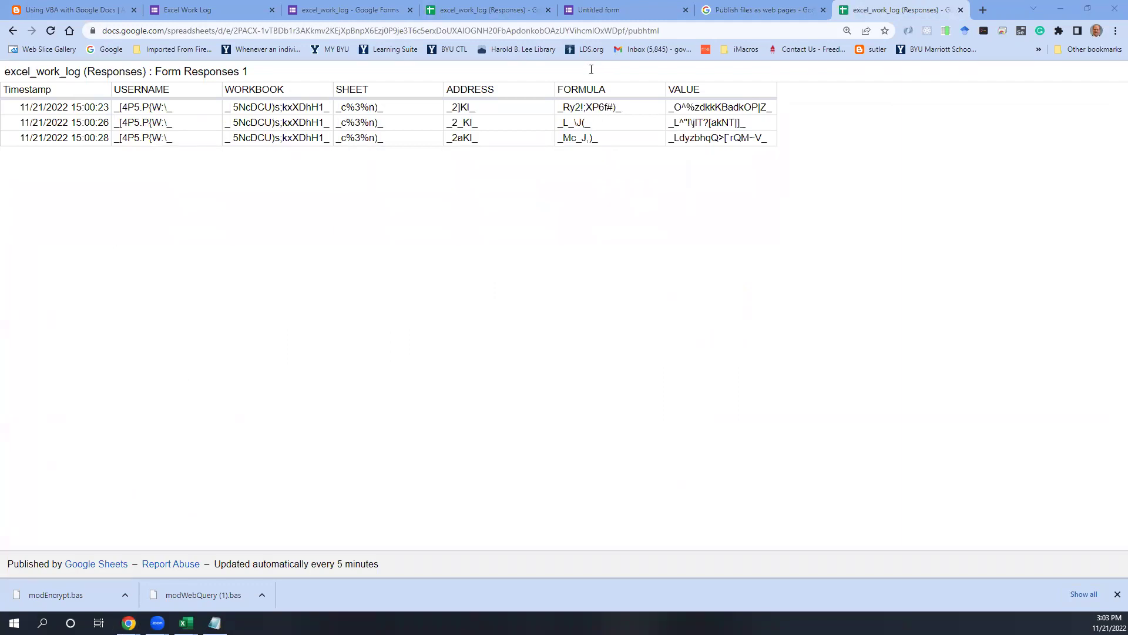
Replace get_data's Const url with the new pubhtml address and run the macro
key(alt+Tab)
scroll(445, 388, up, 2)
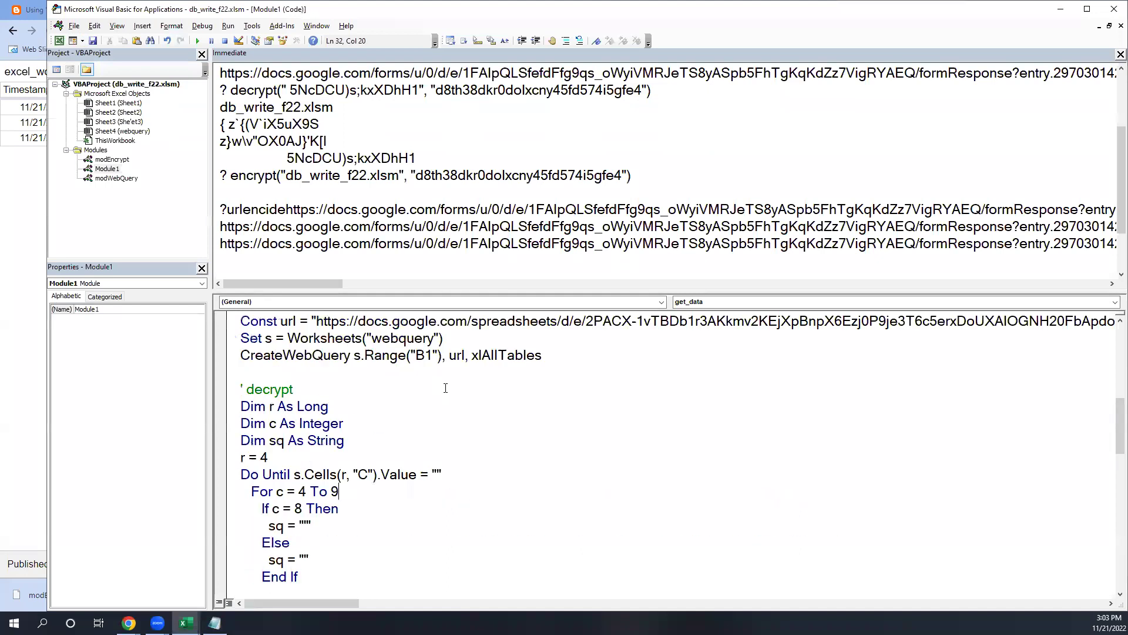
scroll(411, 411, up, 2)
click(315, 423)
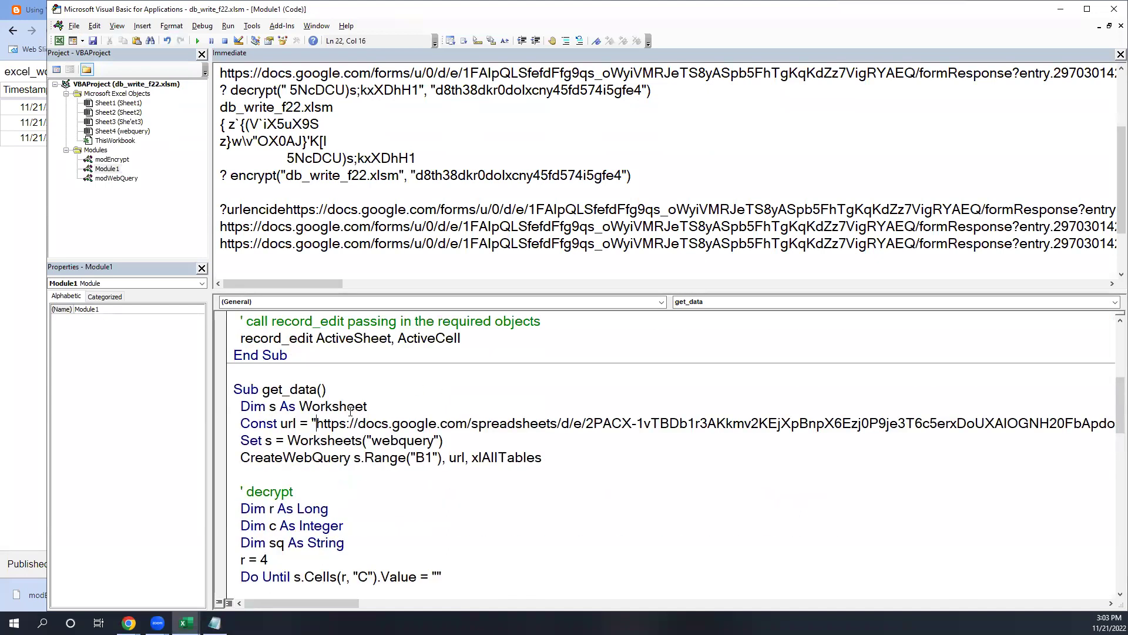
key(shift+End)
key(shift+Left)
key(ctrl+v)
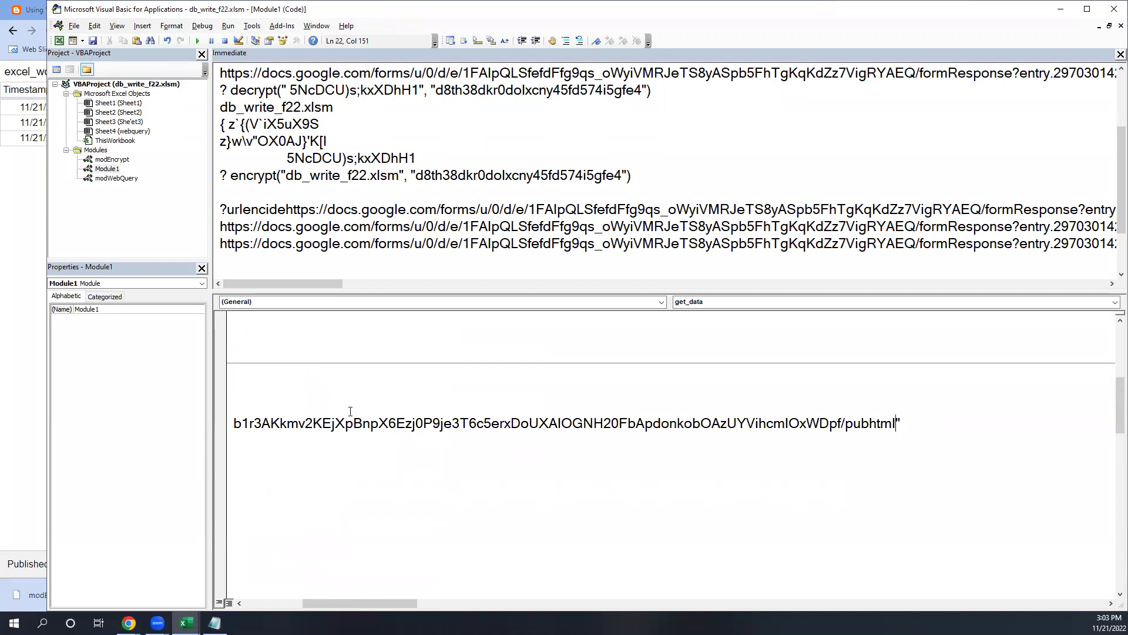
key(alt+Tab)
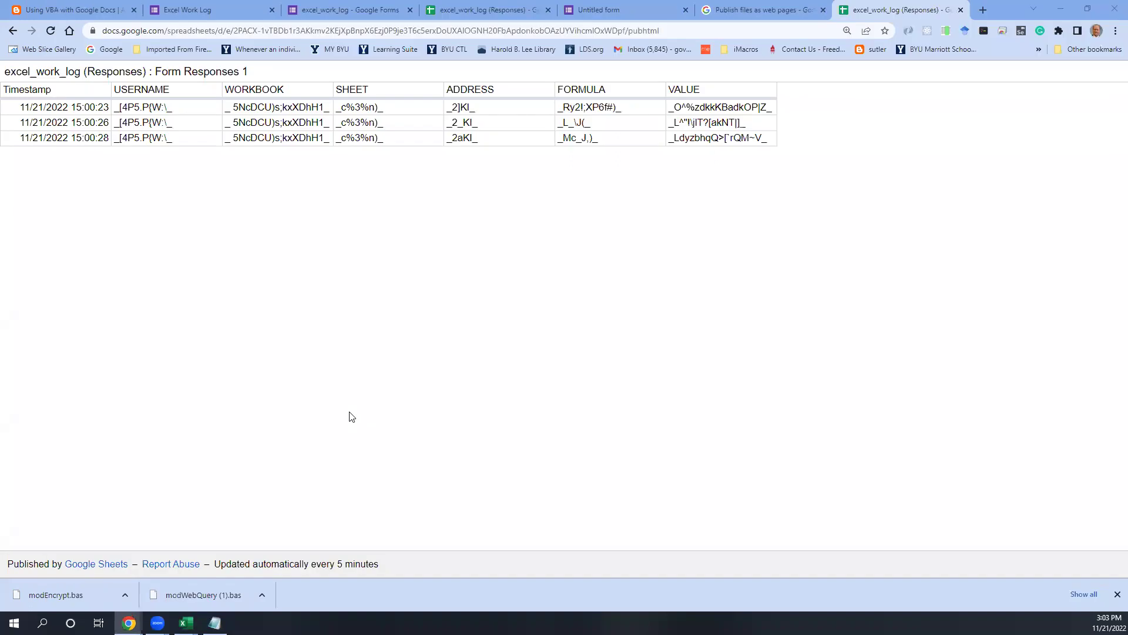
key(alt+Tab)
key(F5)
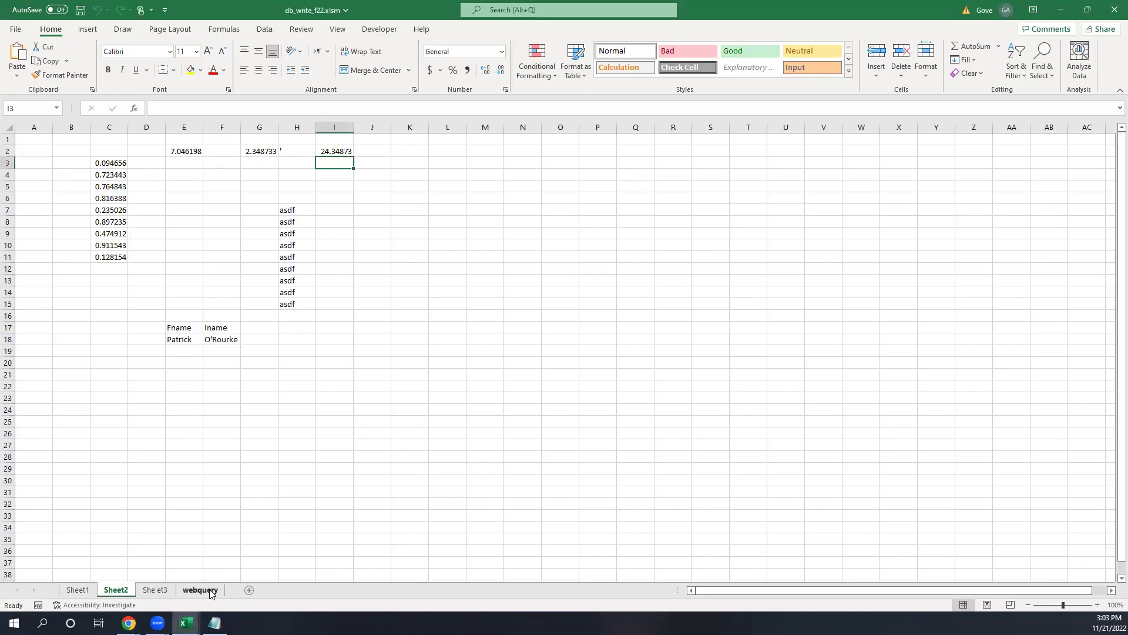
Clear the old imported rows 4–9 on the webquery sheet
click(200, 590)
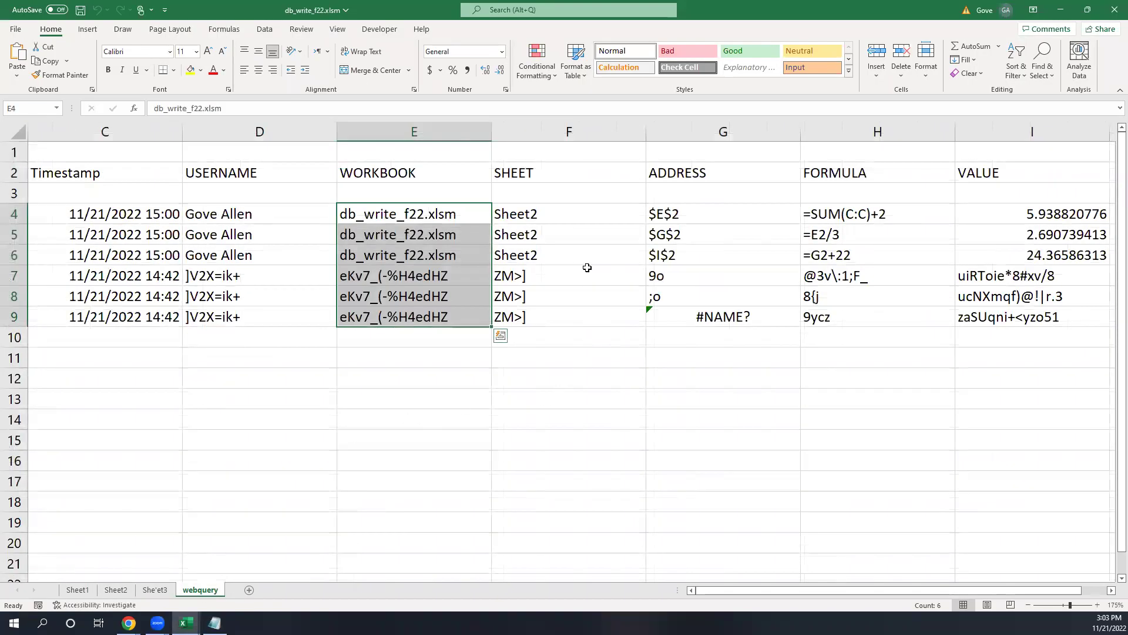
click(568, 215)
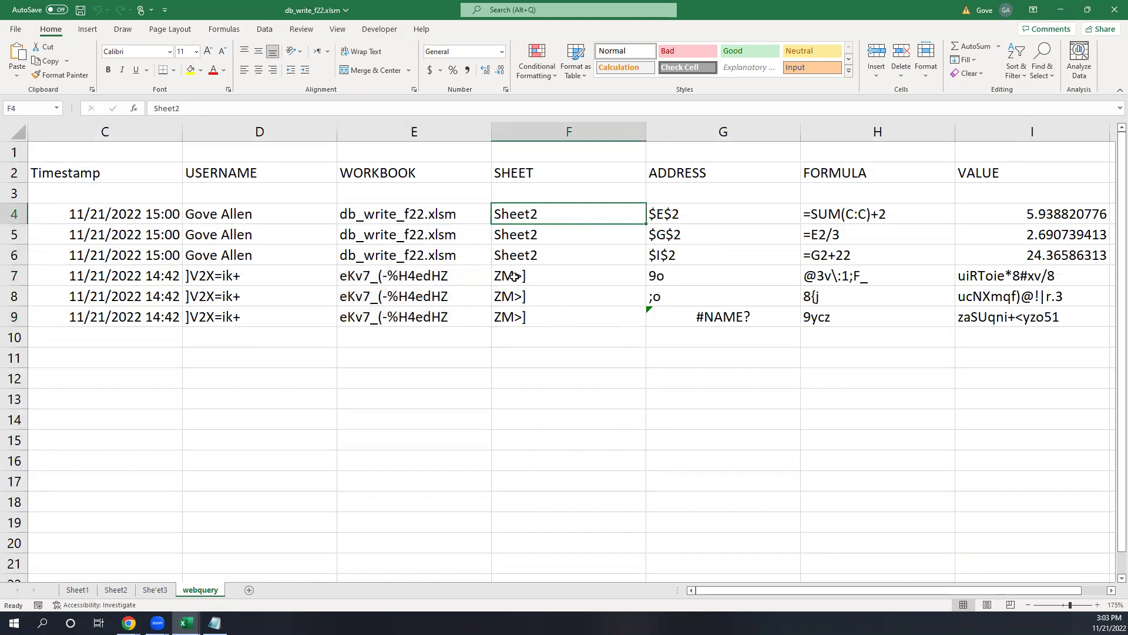
drag(11, 276, 732, 319)
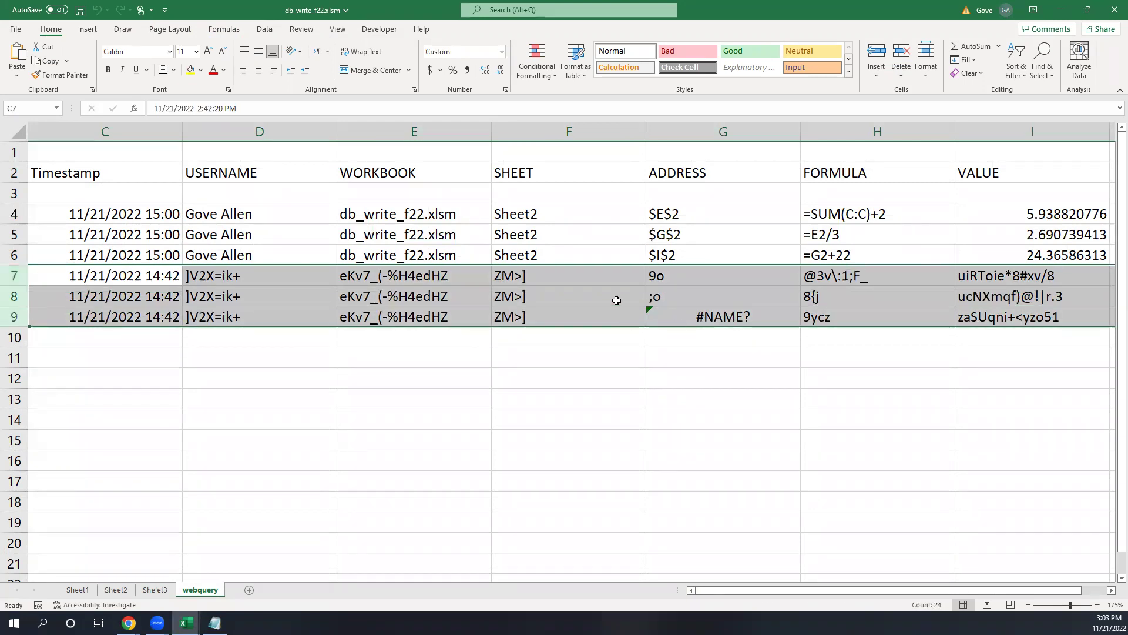
drag(12, 213, 6, 317)
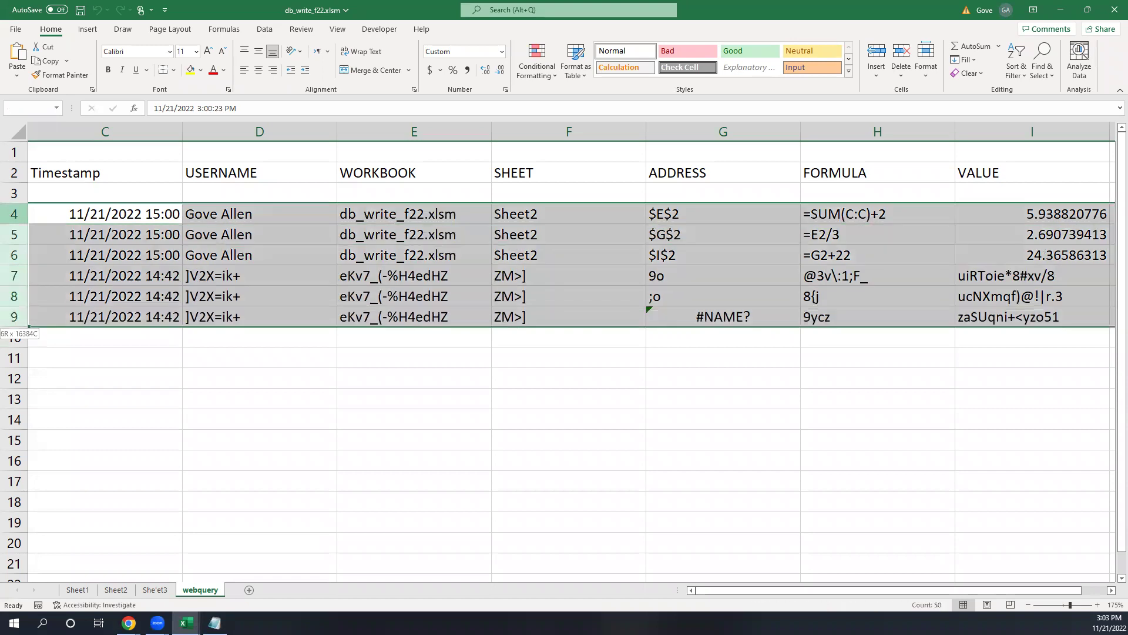
key(Delete)
click(307, 458)
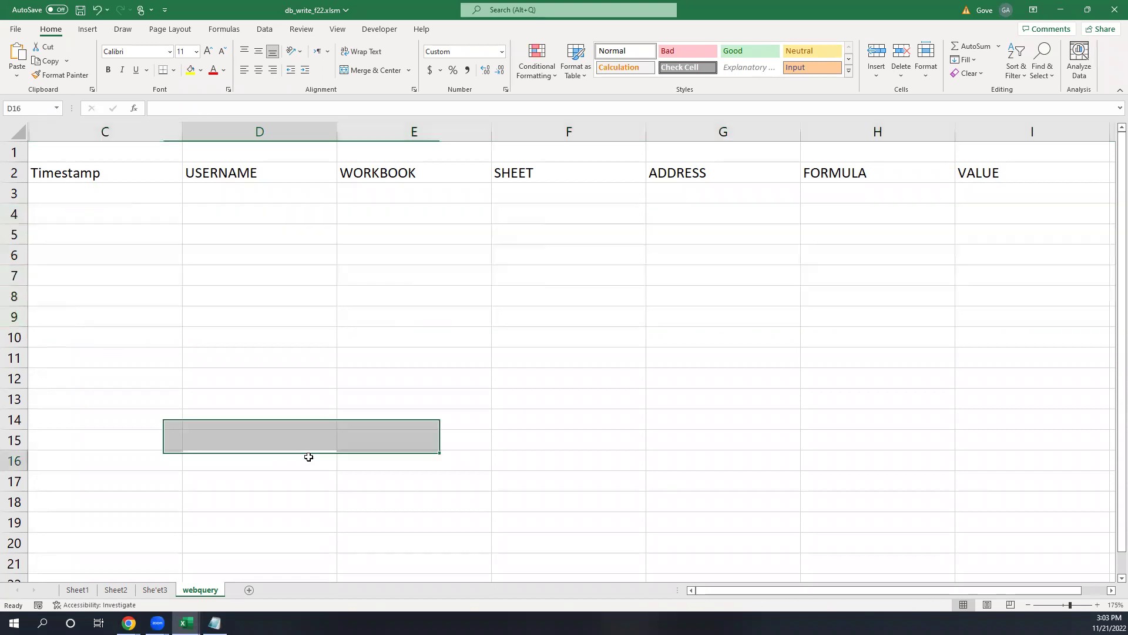
Rerun get_data and check the three decrypted 15:00 rows on webquery
key(alt+F11)
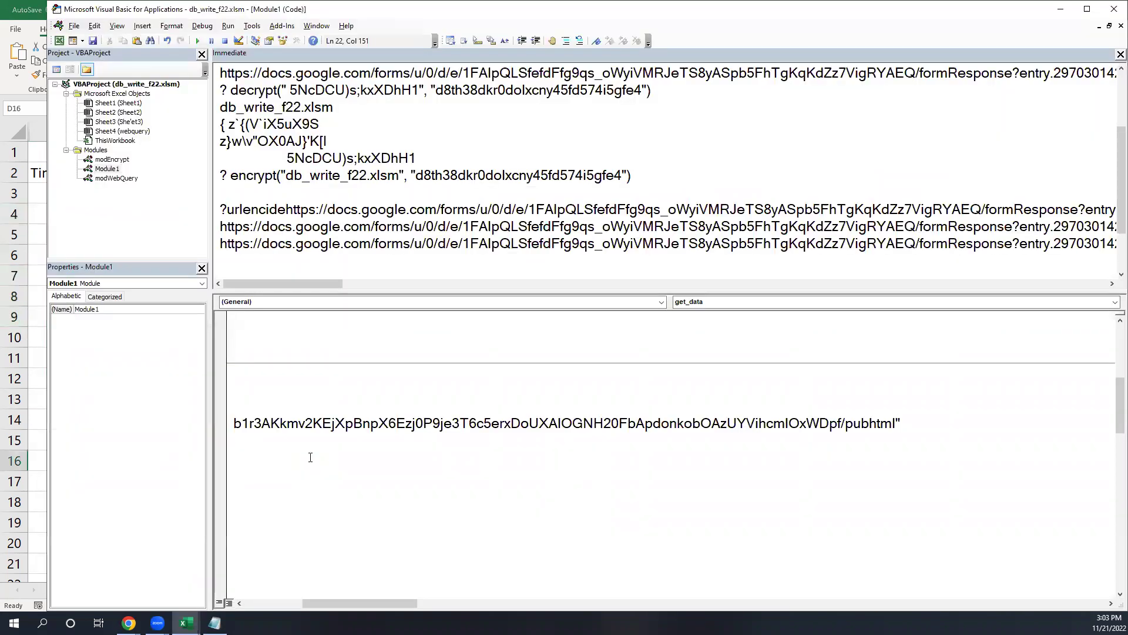
click(362, 419)
key(F5)
key(alt+F11)
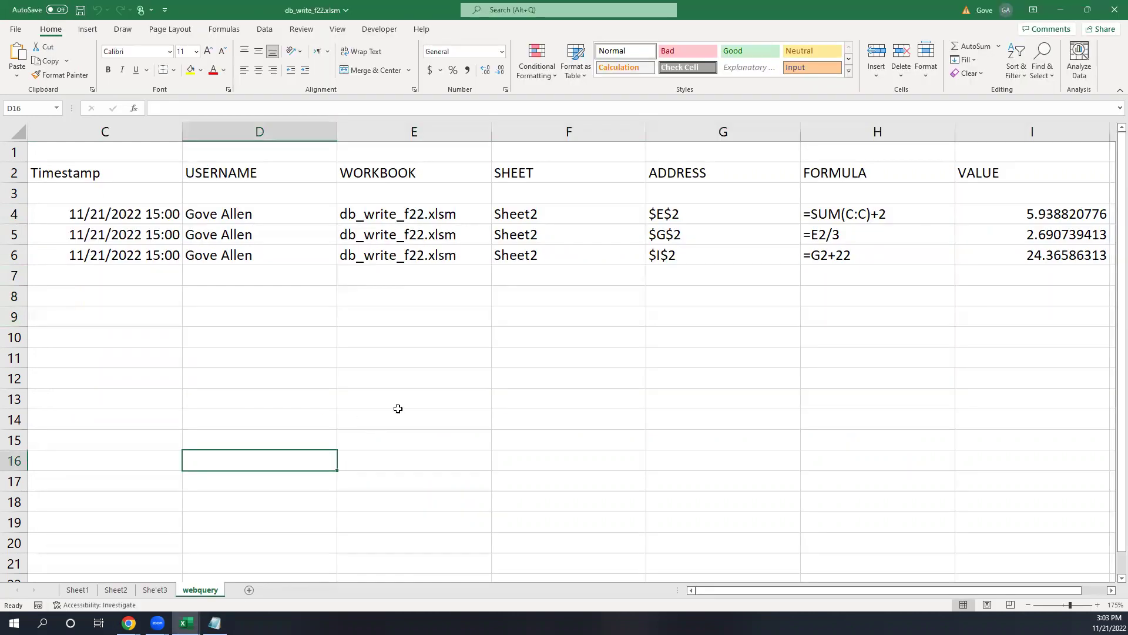
mouse_move(250, 218)
mouse_down()
mouse_move(284, 255)
mouse_move(1045, 251)
mouse_up()
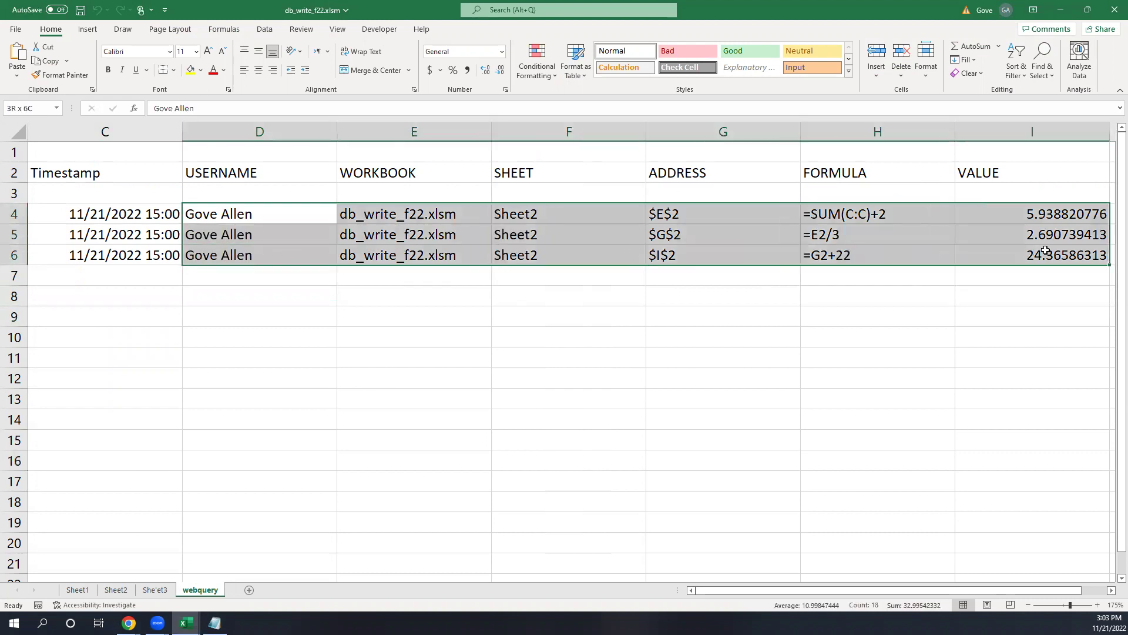
click(524, 309)
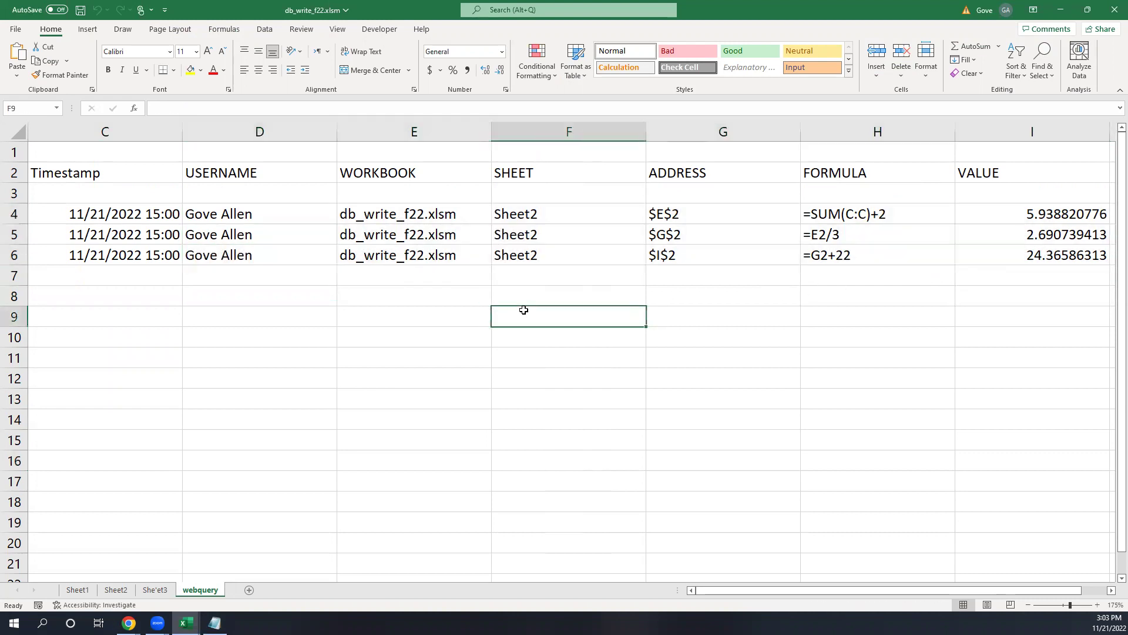
Close the Immediate pane so more of get_data's code is visible
key(alt+Tab)
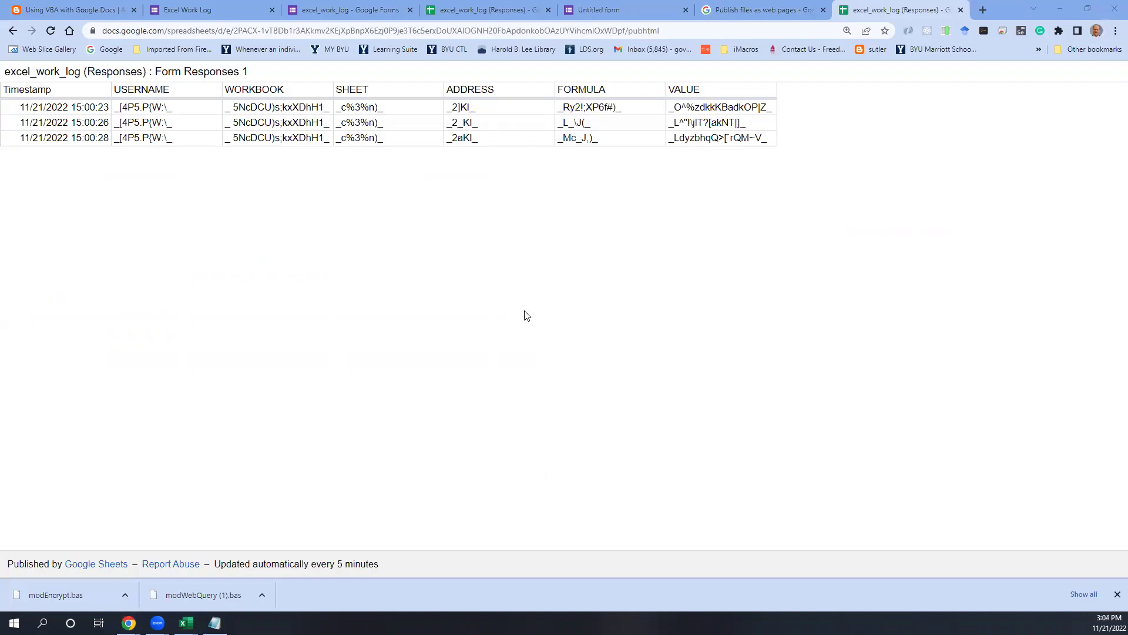
key(alt+Tab)
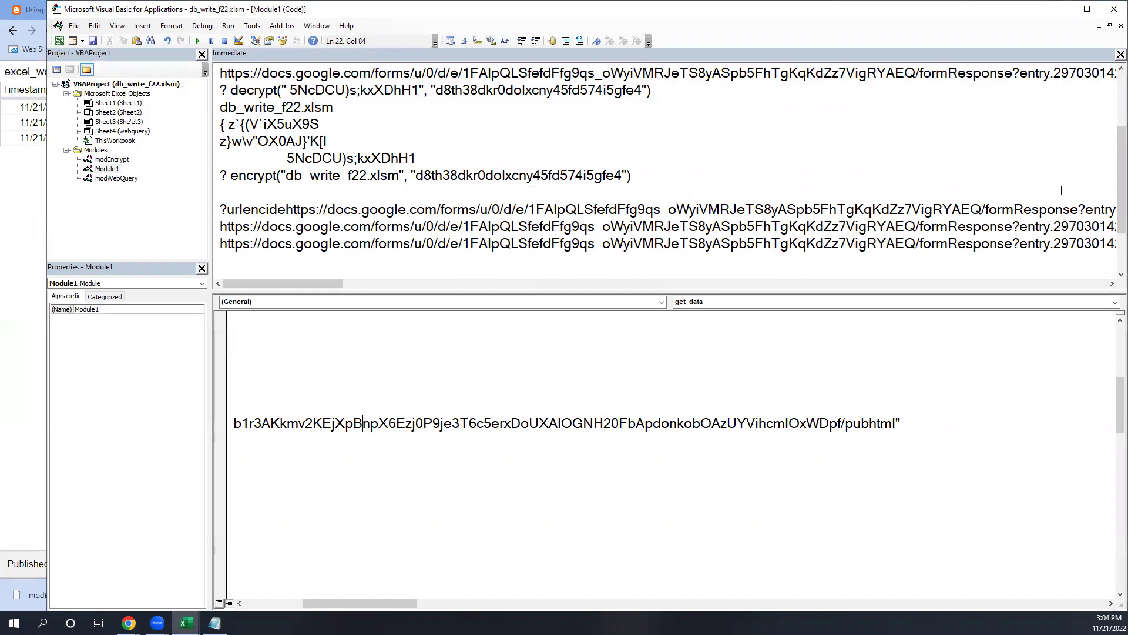
click(1120, 54)
drag(376, 603, 286, 610)
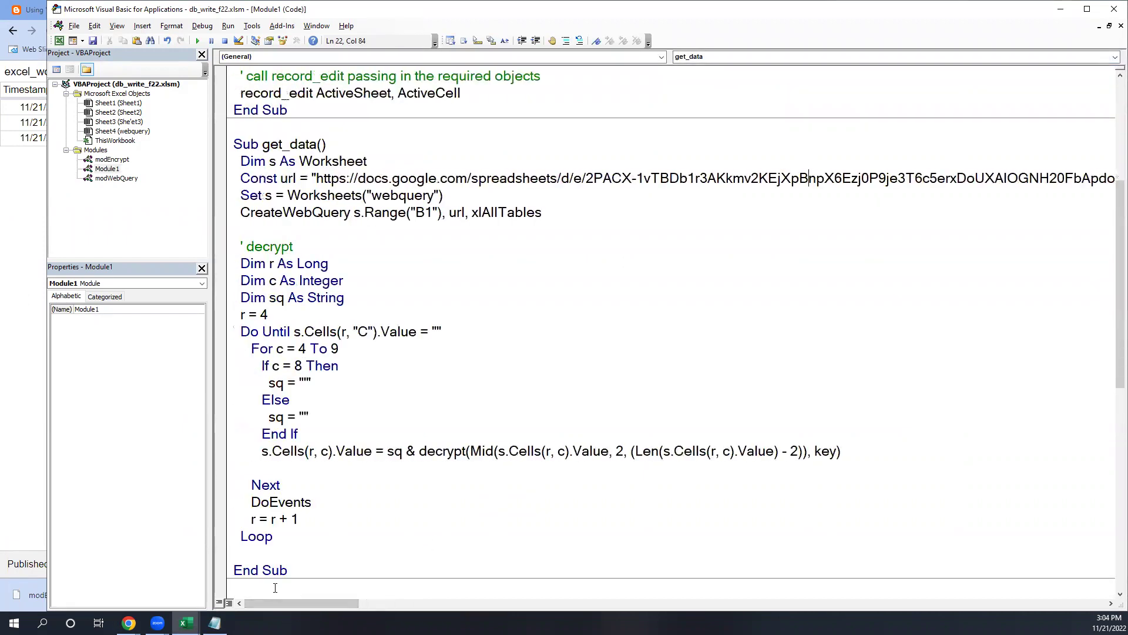